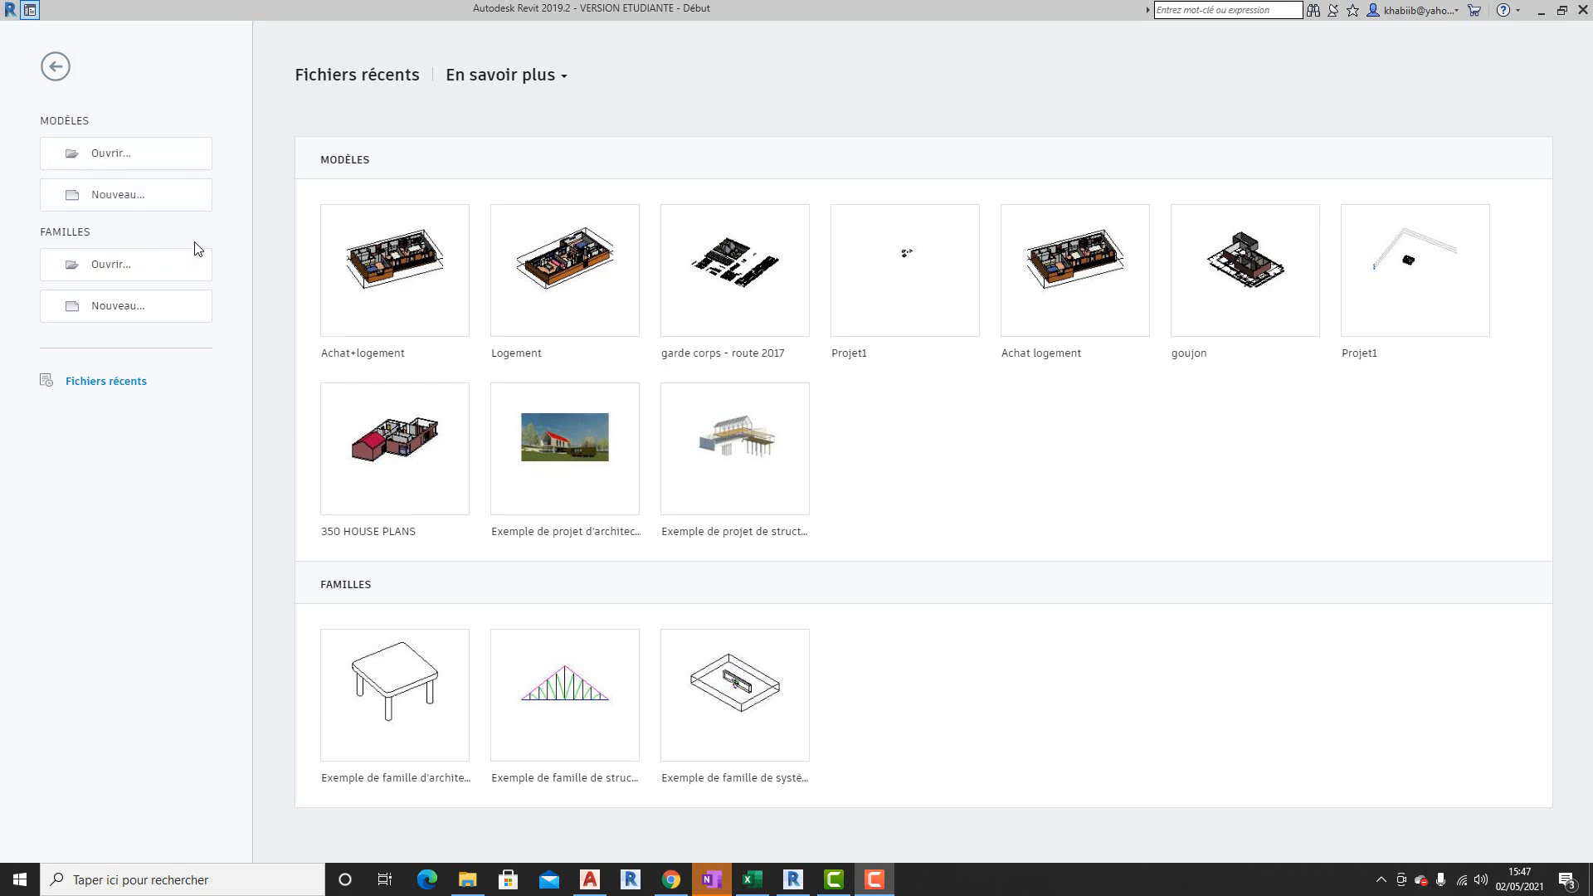
- Create a new project based on the architectural template (Gabarit architectural)
left_click(119, 198)
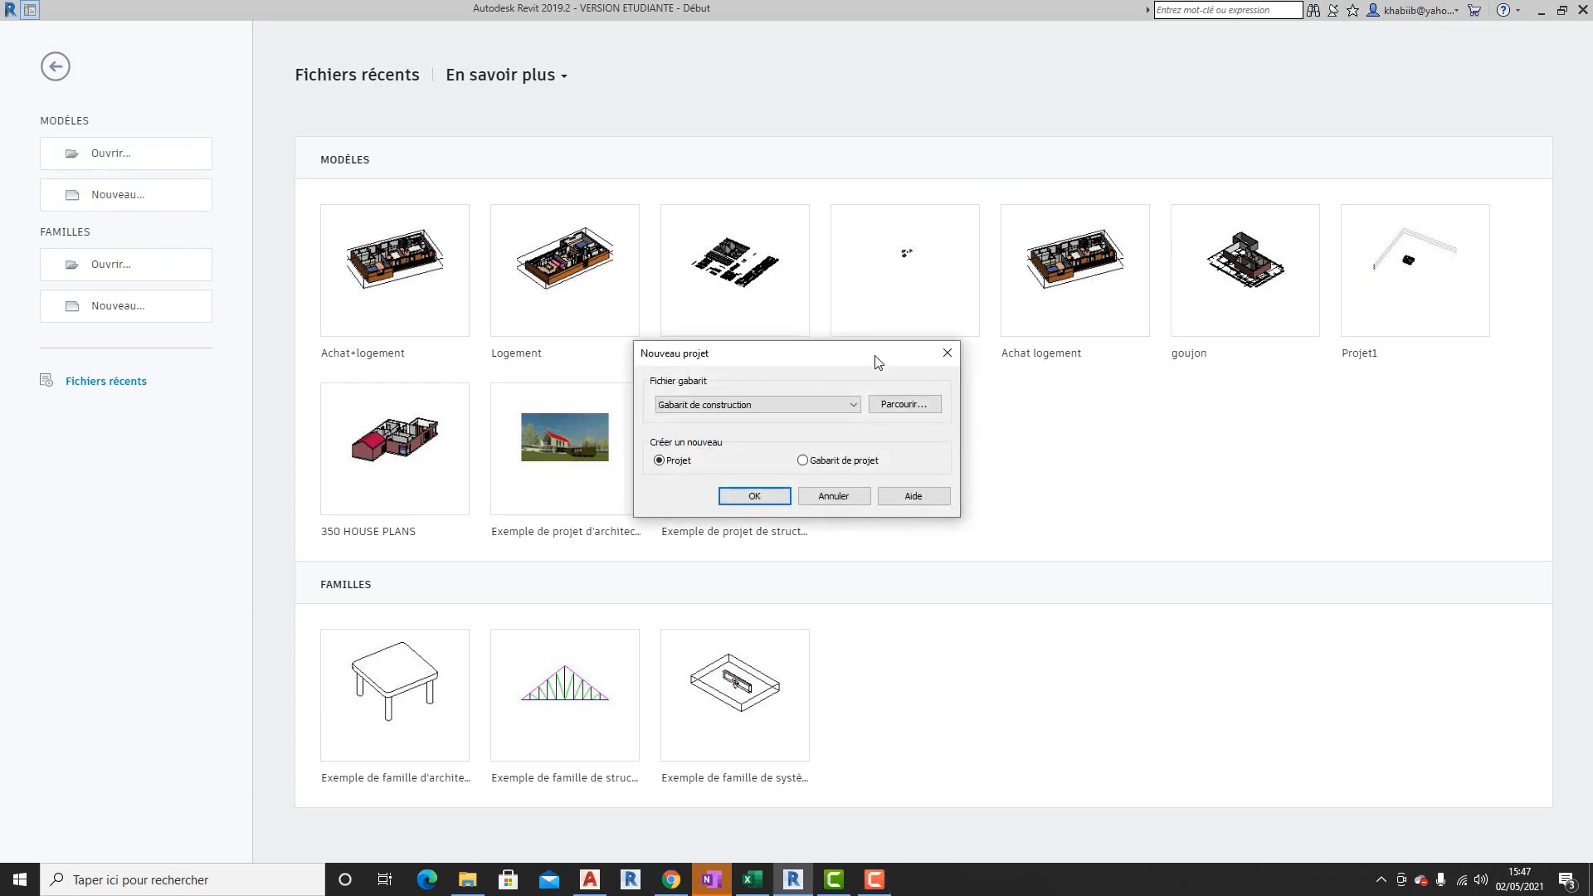
left_click(799, 406)
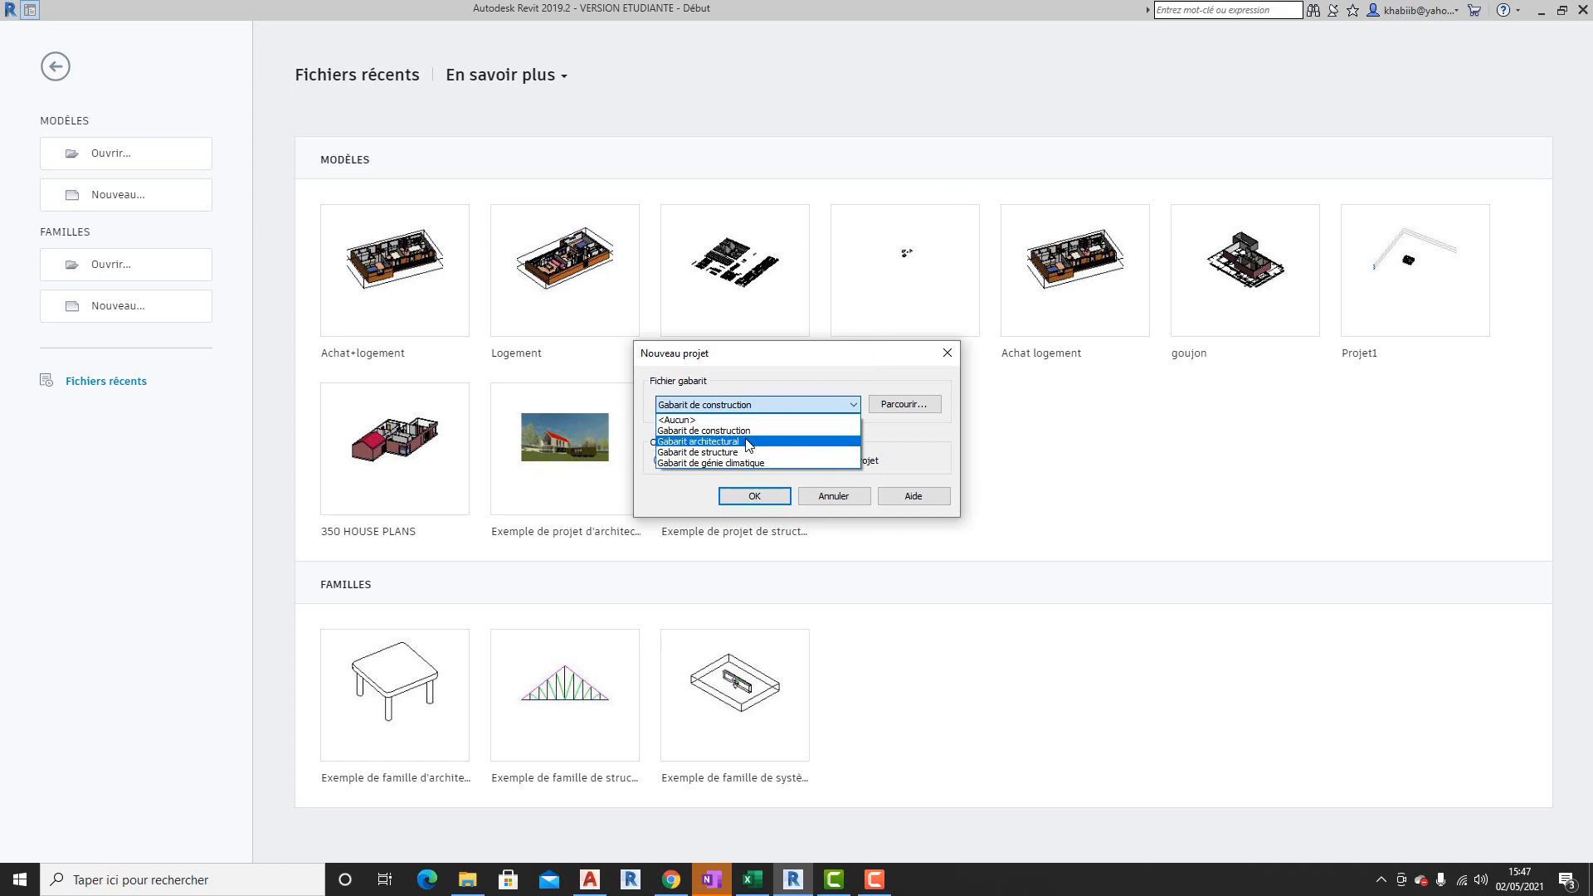
left_click(746, 442)
left_click(763, 498)
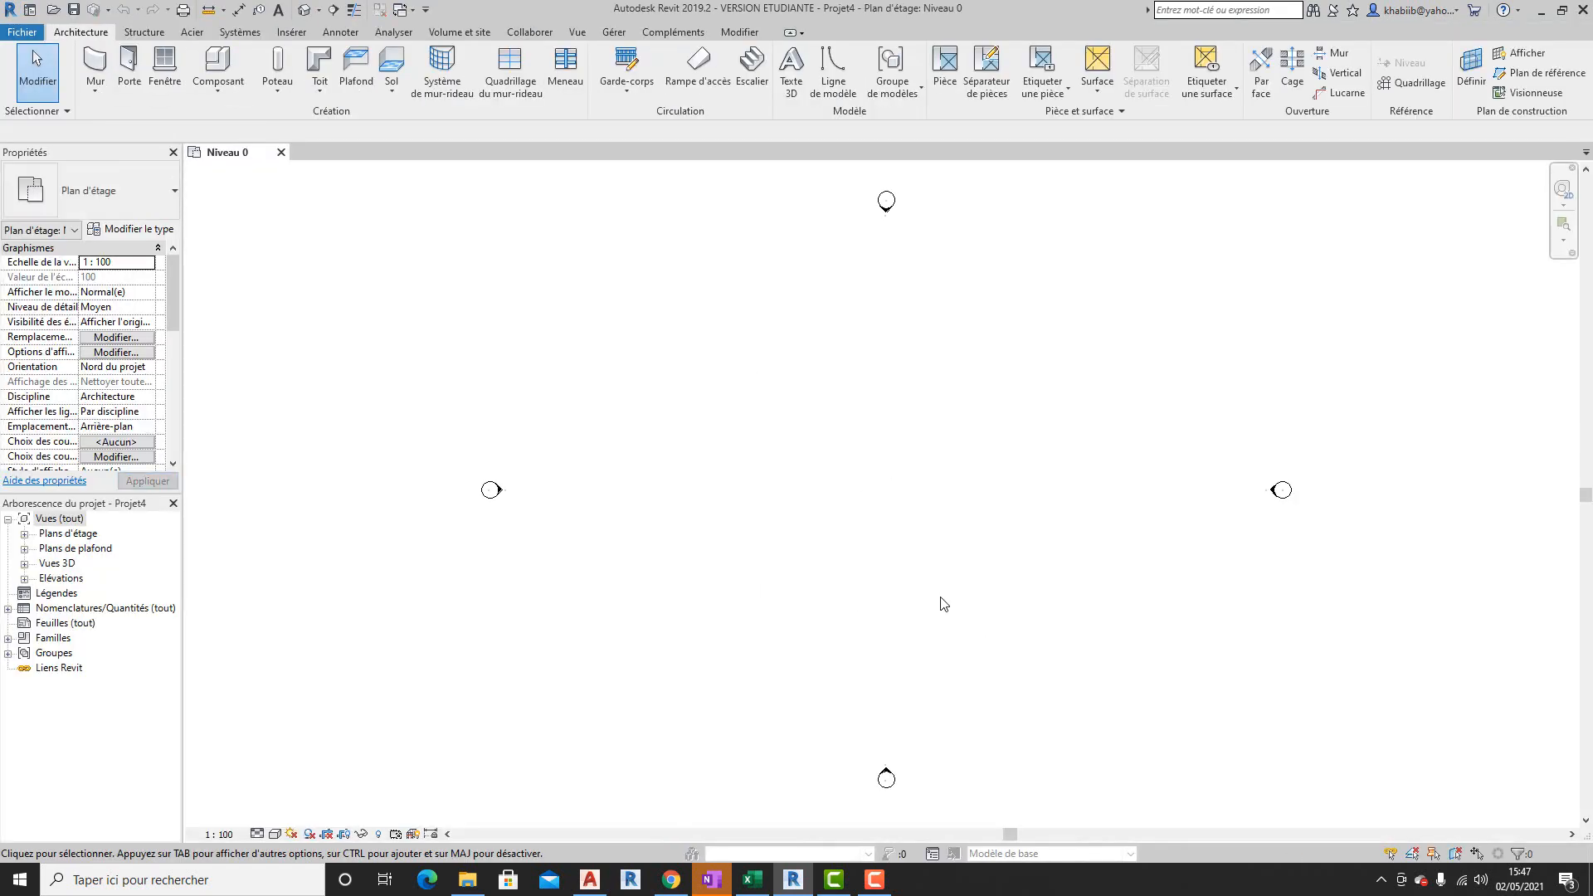
scroll(718, 462, "down", 2)
scroll(867, 455, "up", 1)
scroll(670, 481, "down", 1)
scroll(780, 452, "up", 1)
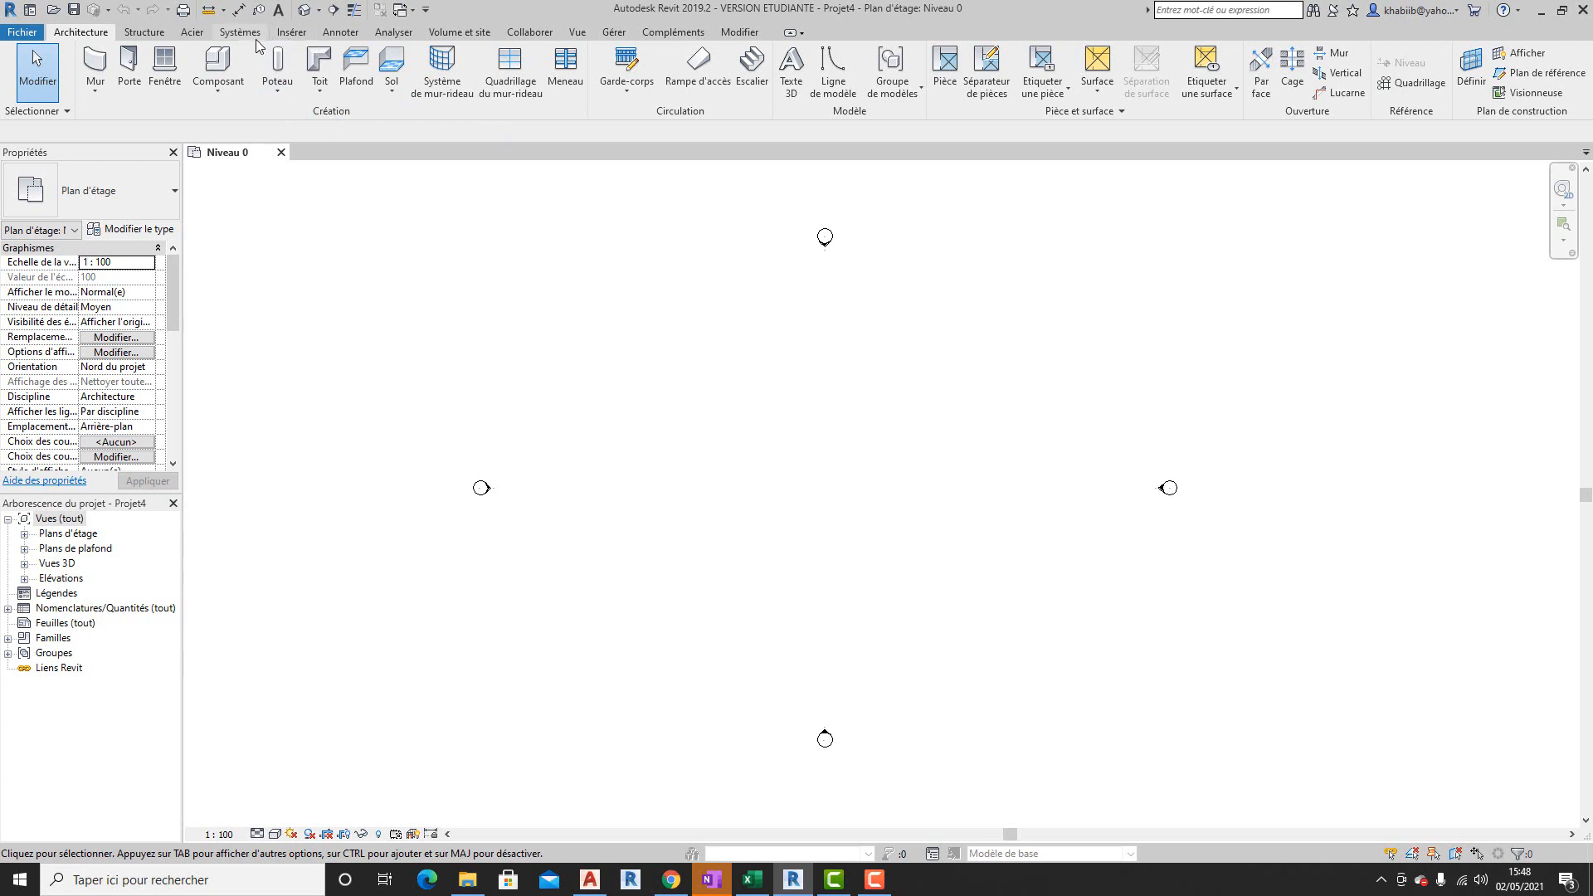
- Import the CAD file rotation de banches.dwg from the Bureau folder, with the import units set to centimètre
left_click(293, 34)
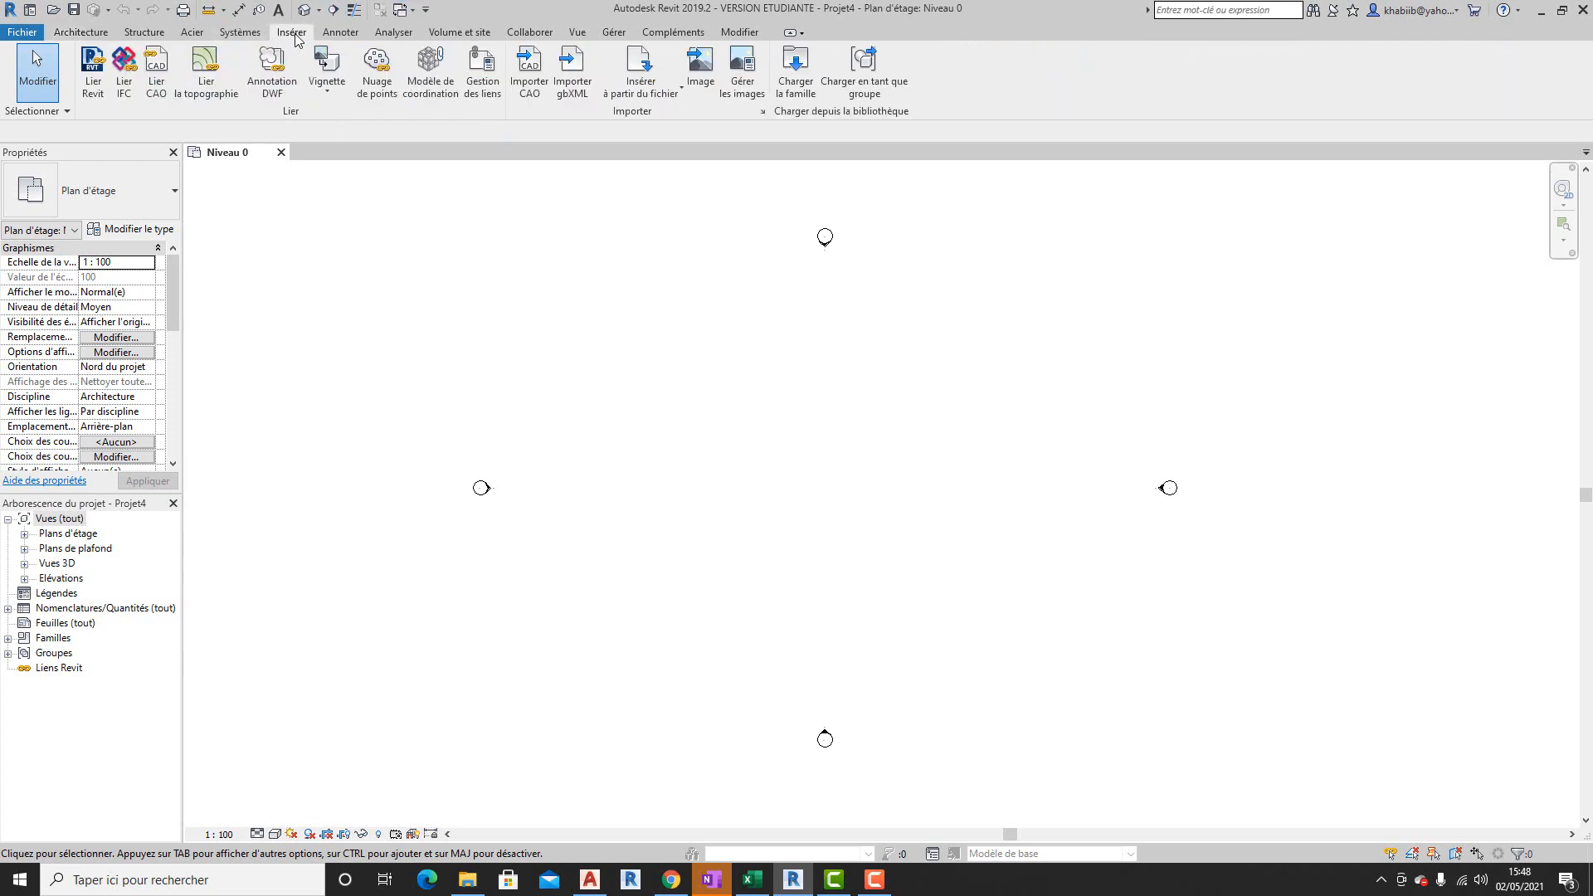
left_click(528, 83)
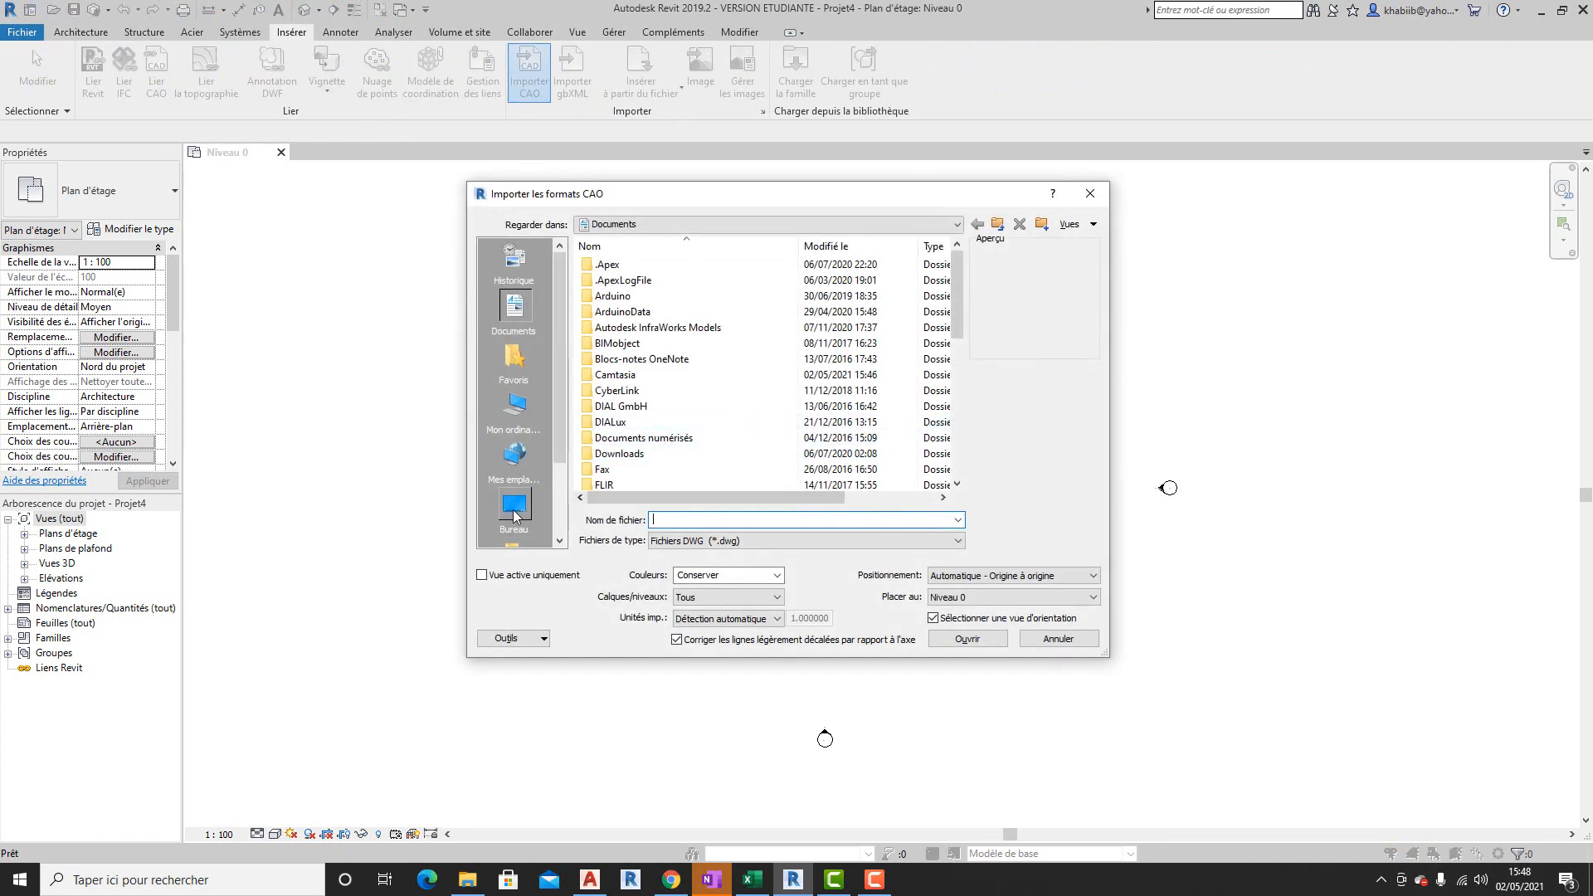
left_click(666, 375)
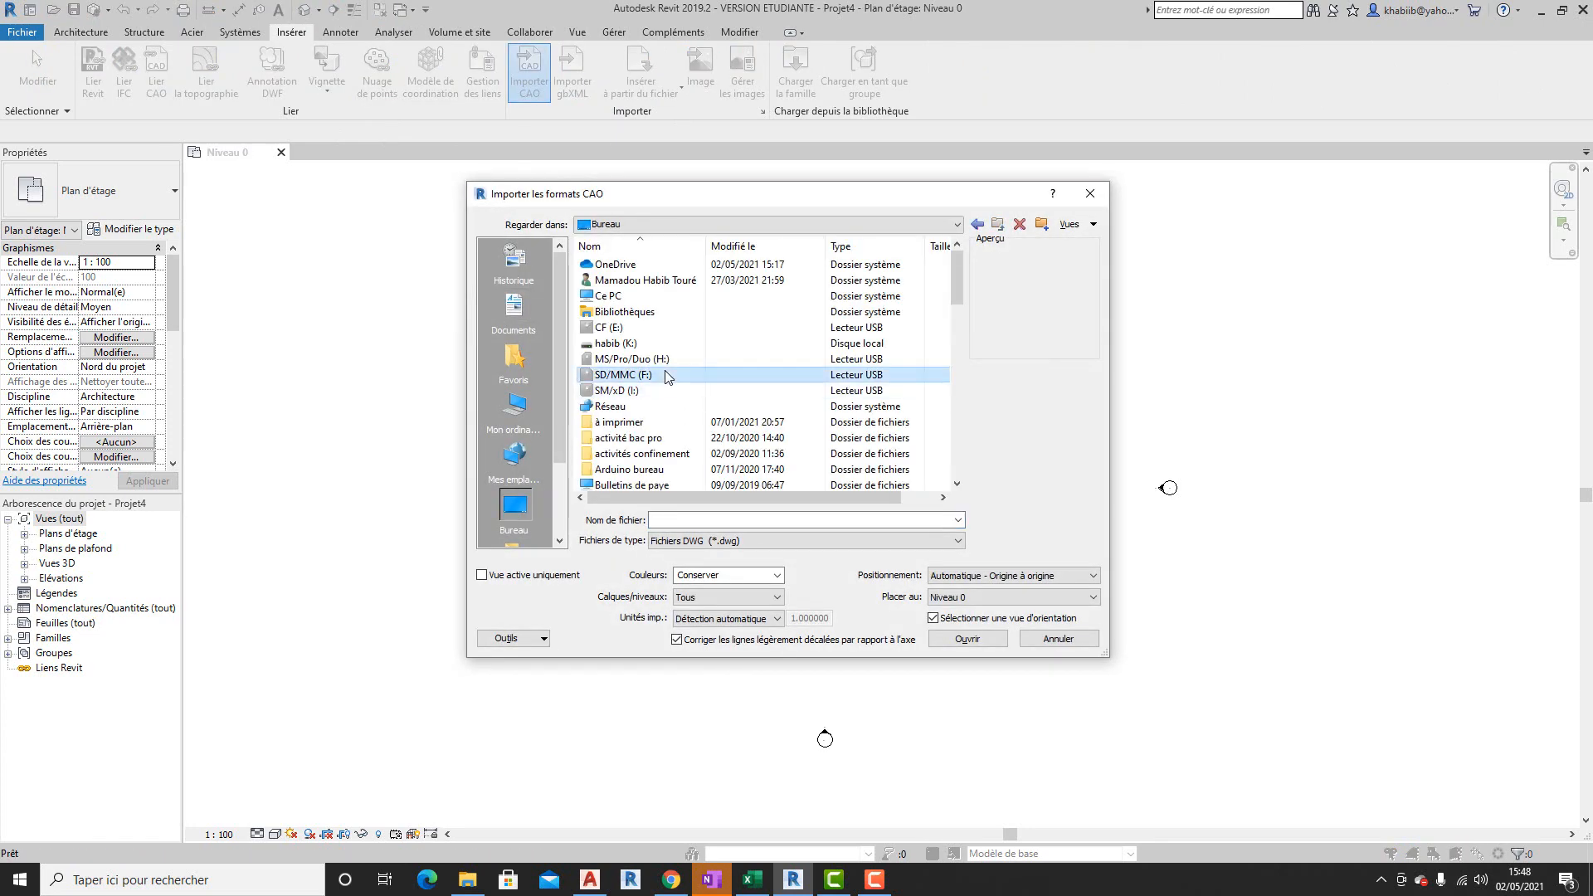
left_click(634, 407)
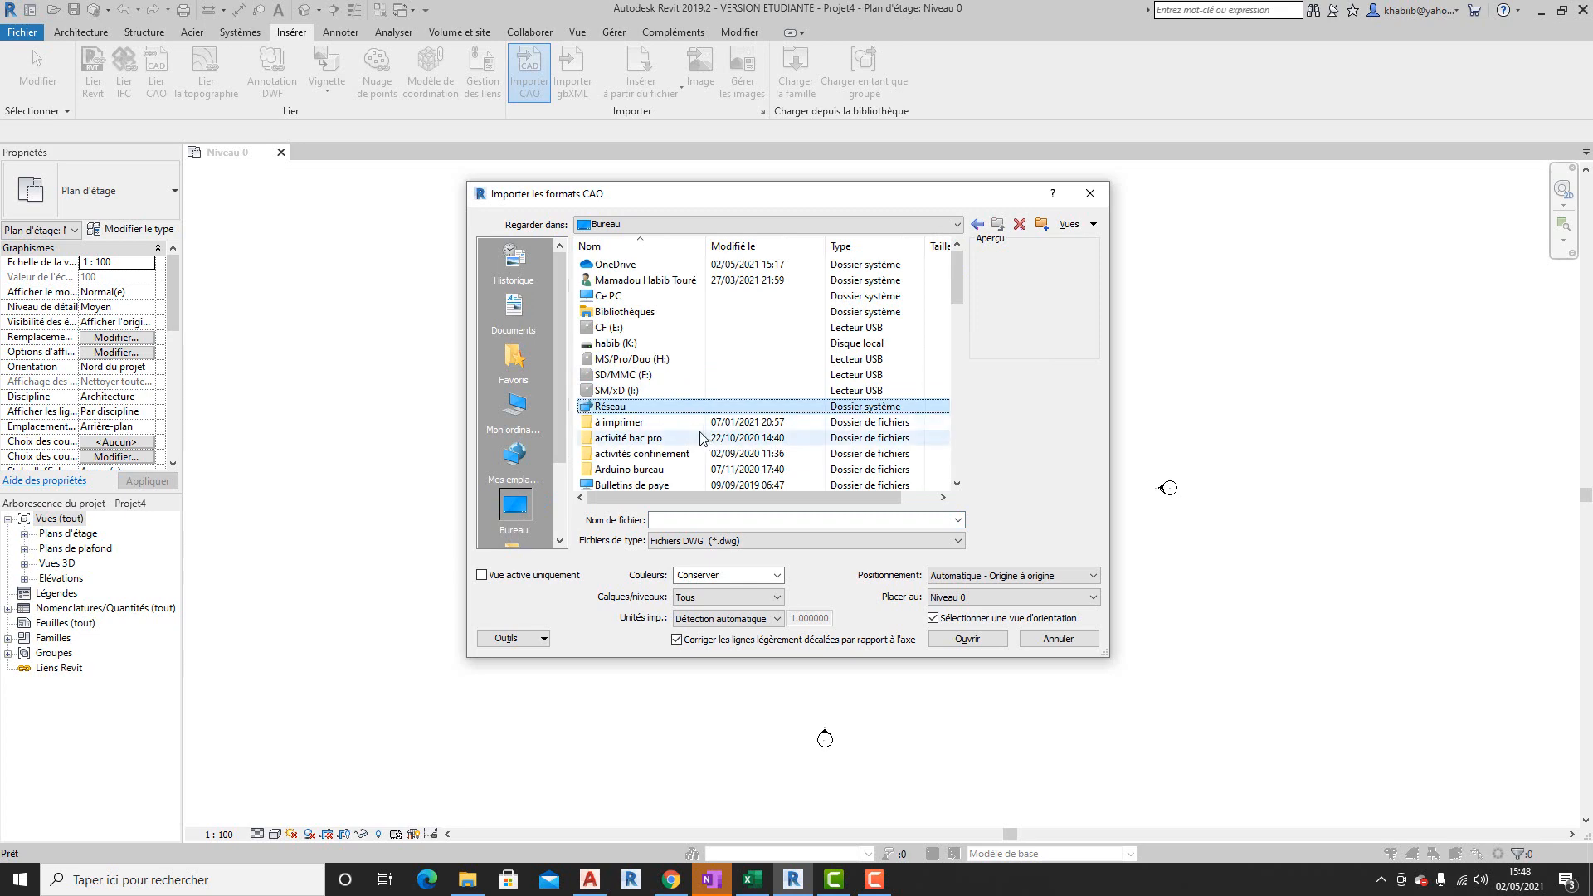
scroll(628, 440, "down", 14)
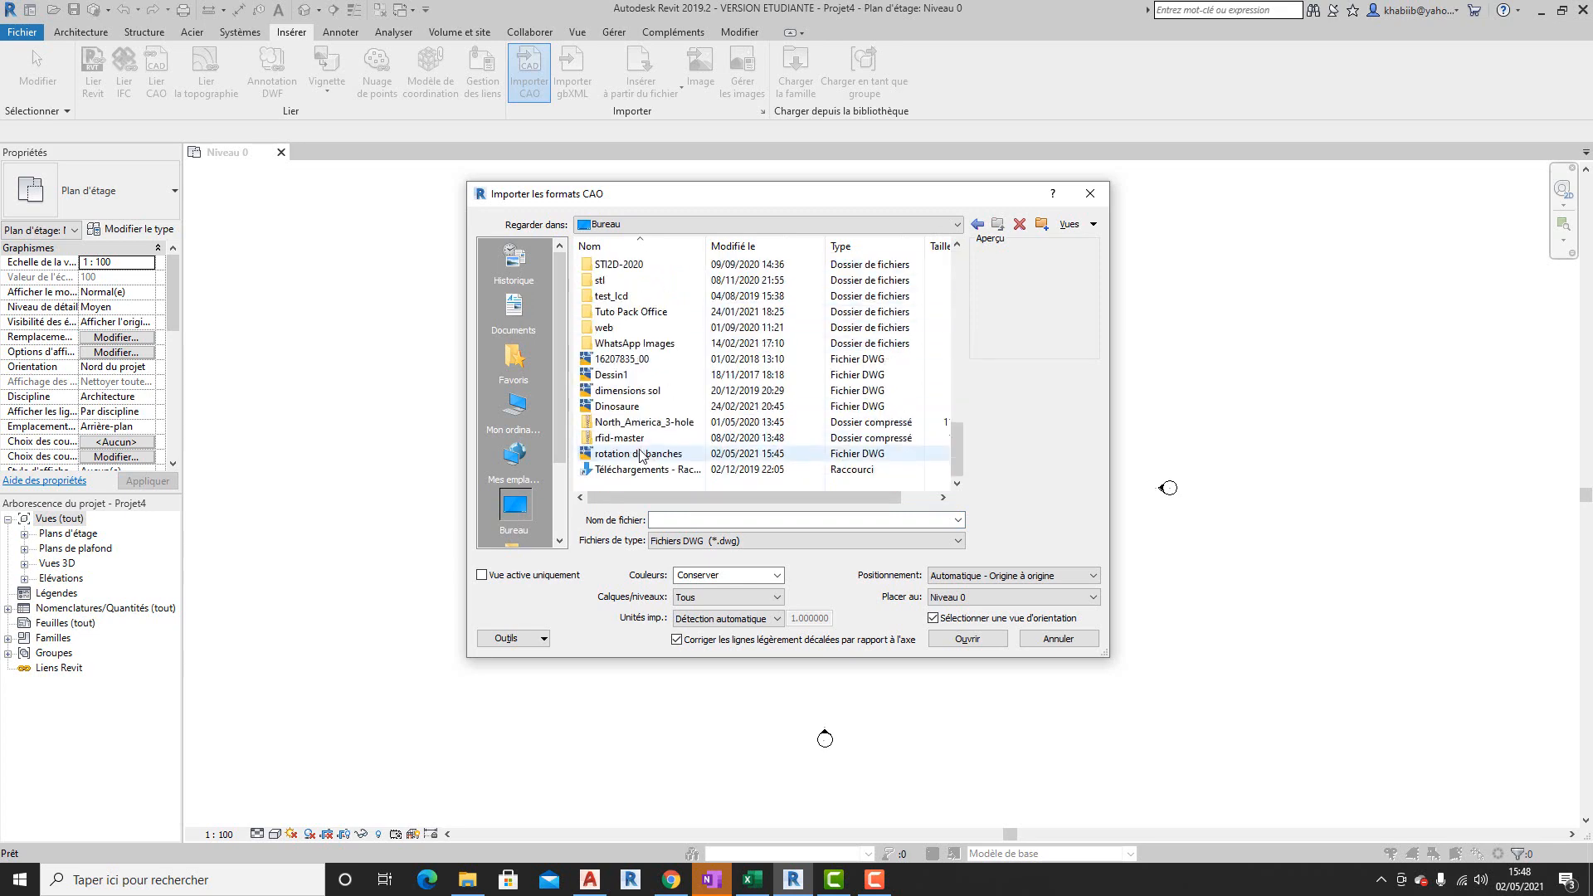
left_click(641, 454)
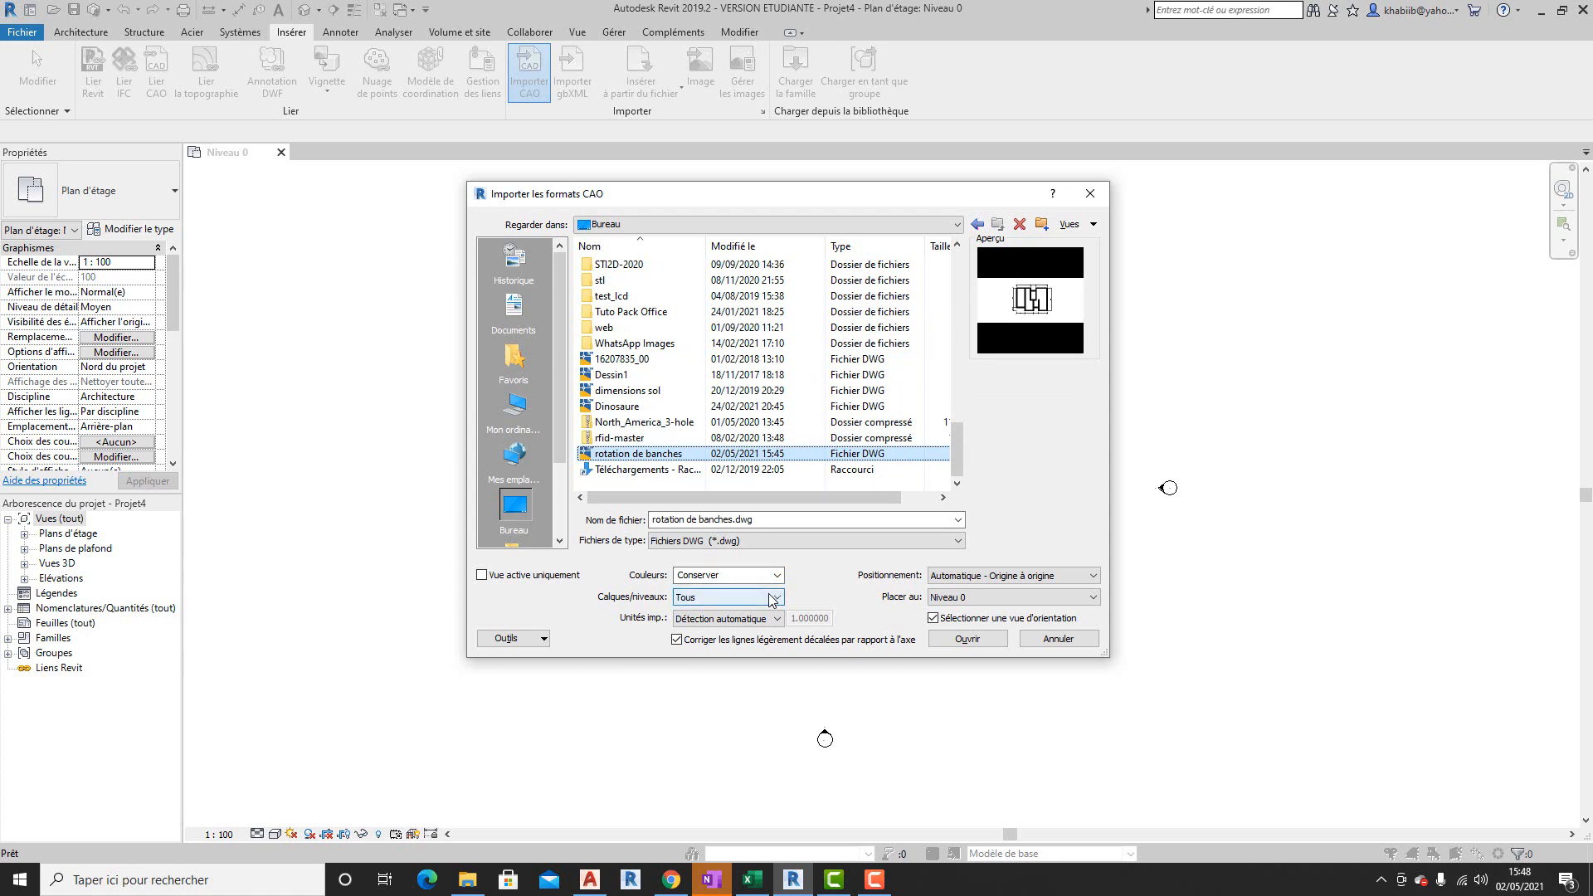
left_click(776, 618)
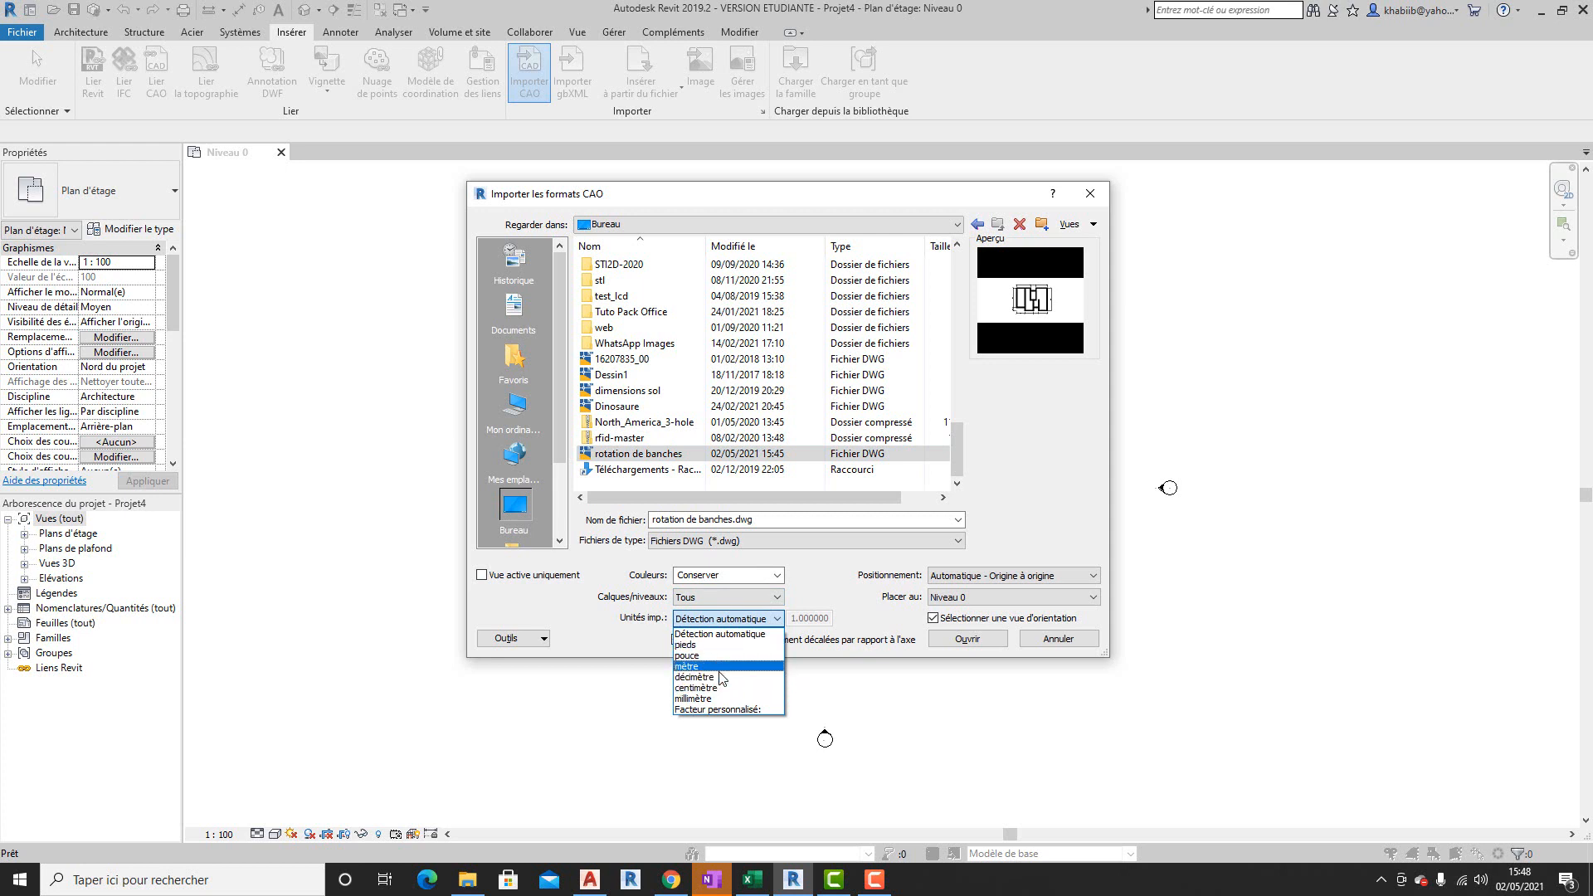
left_click(695, 687)
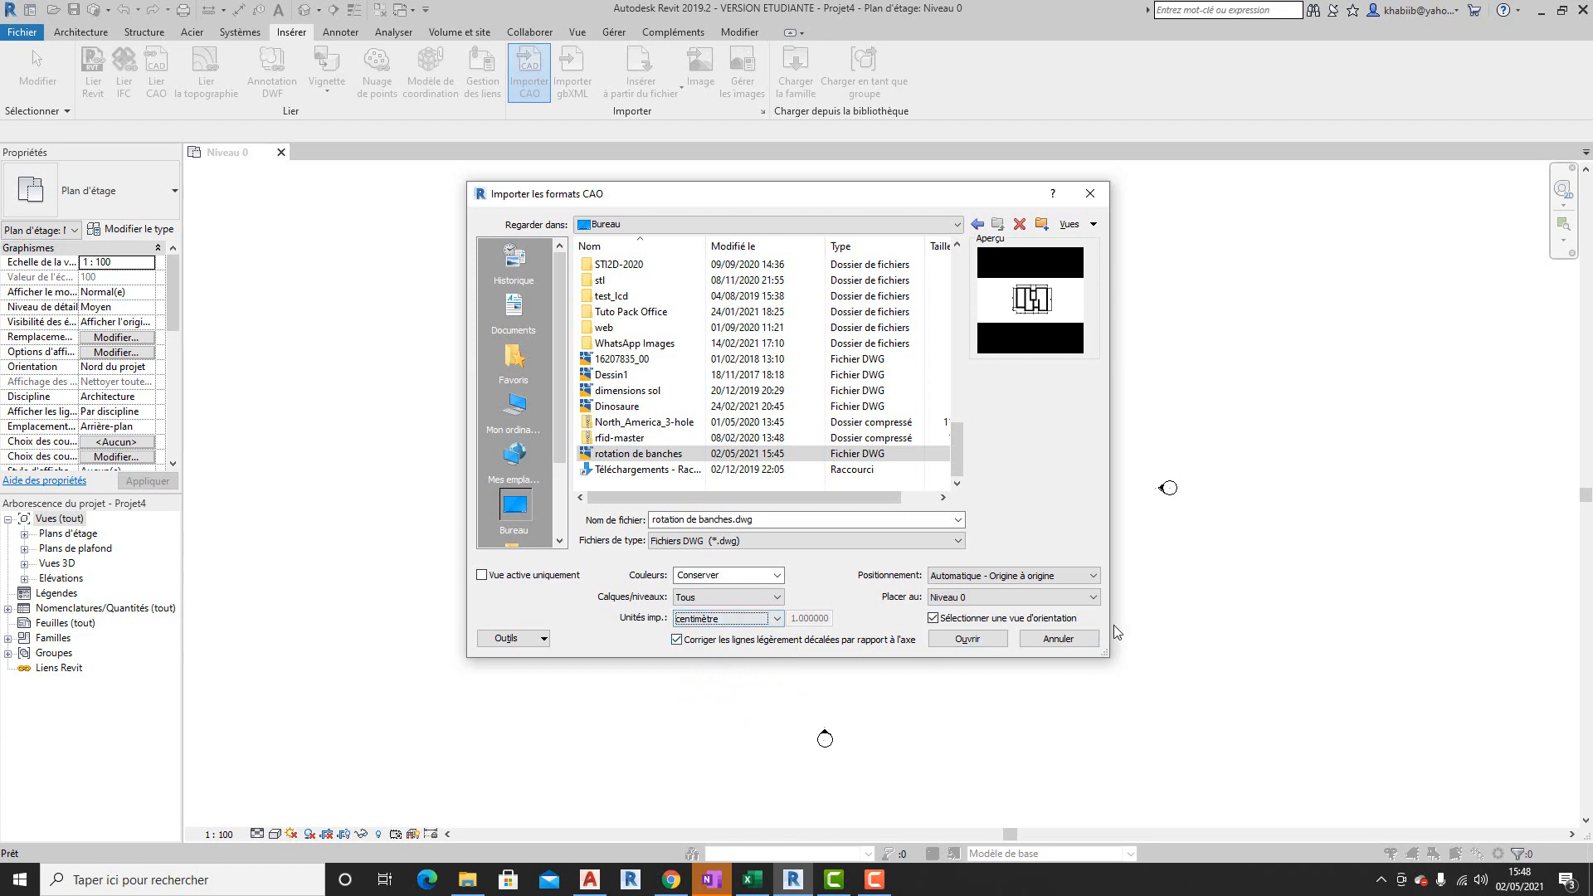
left_click(969, 639)
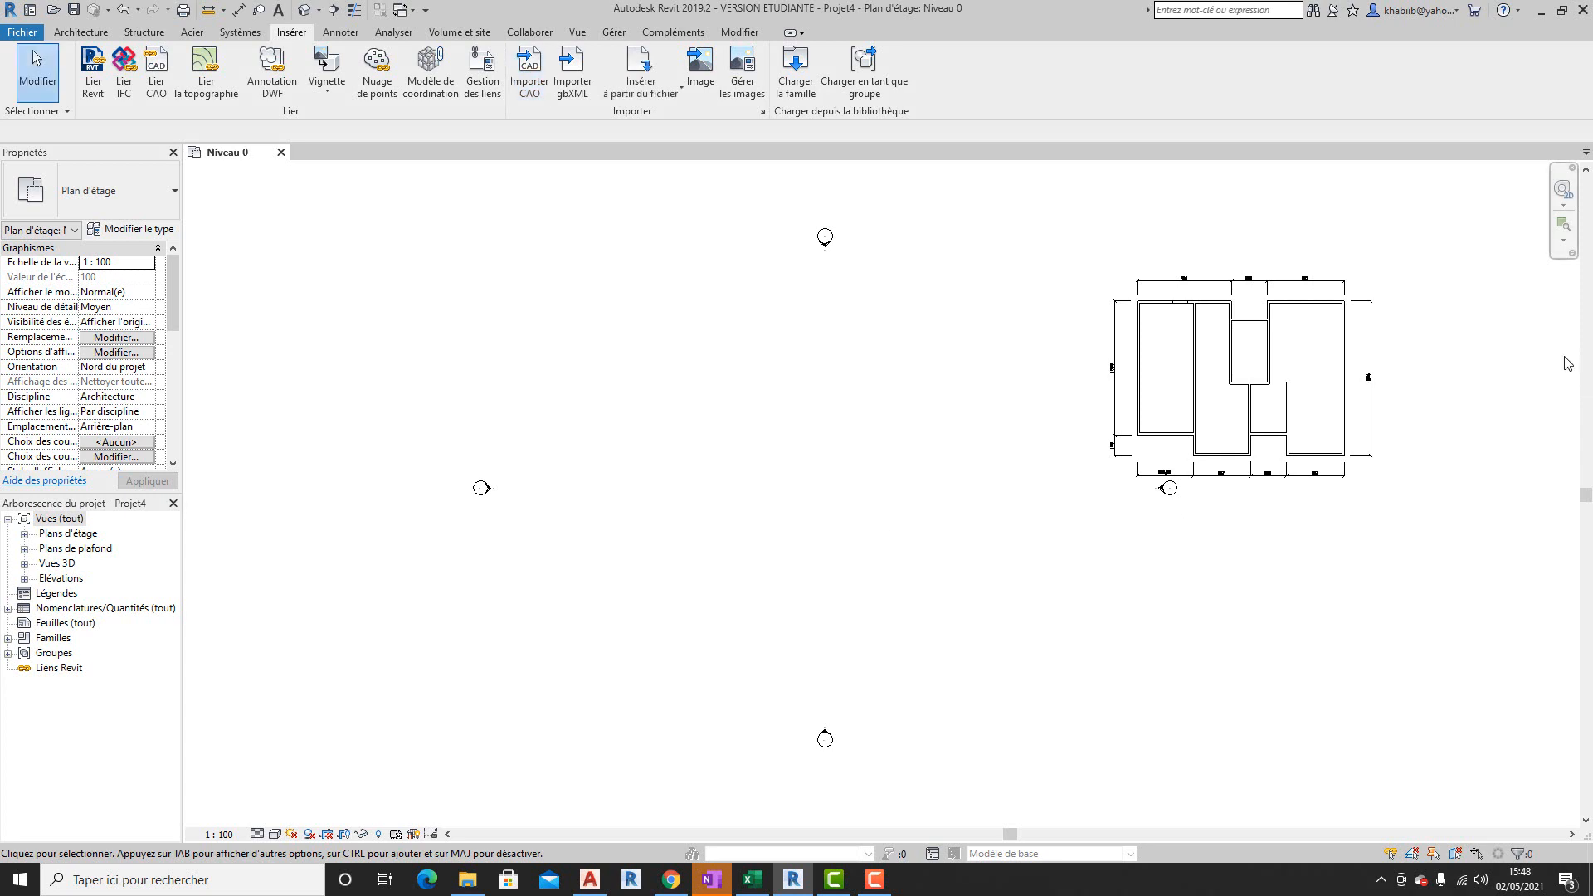
- Move the imported floor plan to the middle of the four elevation markers and pin it there
left_click(1276, 343)
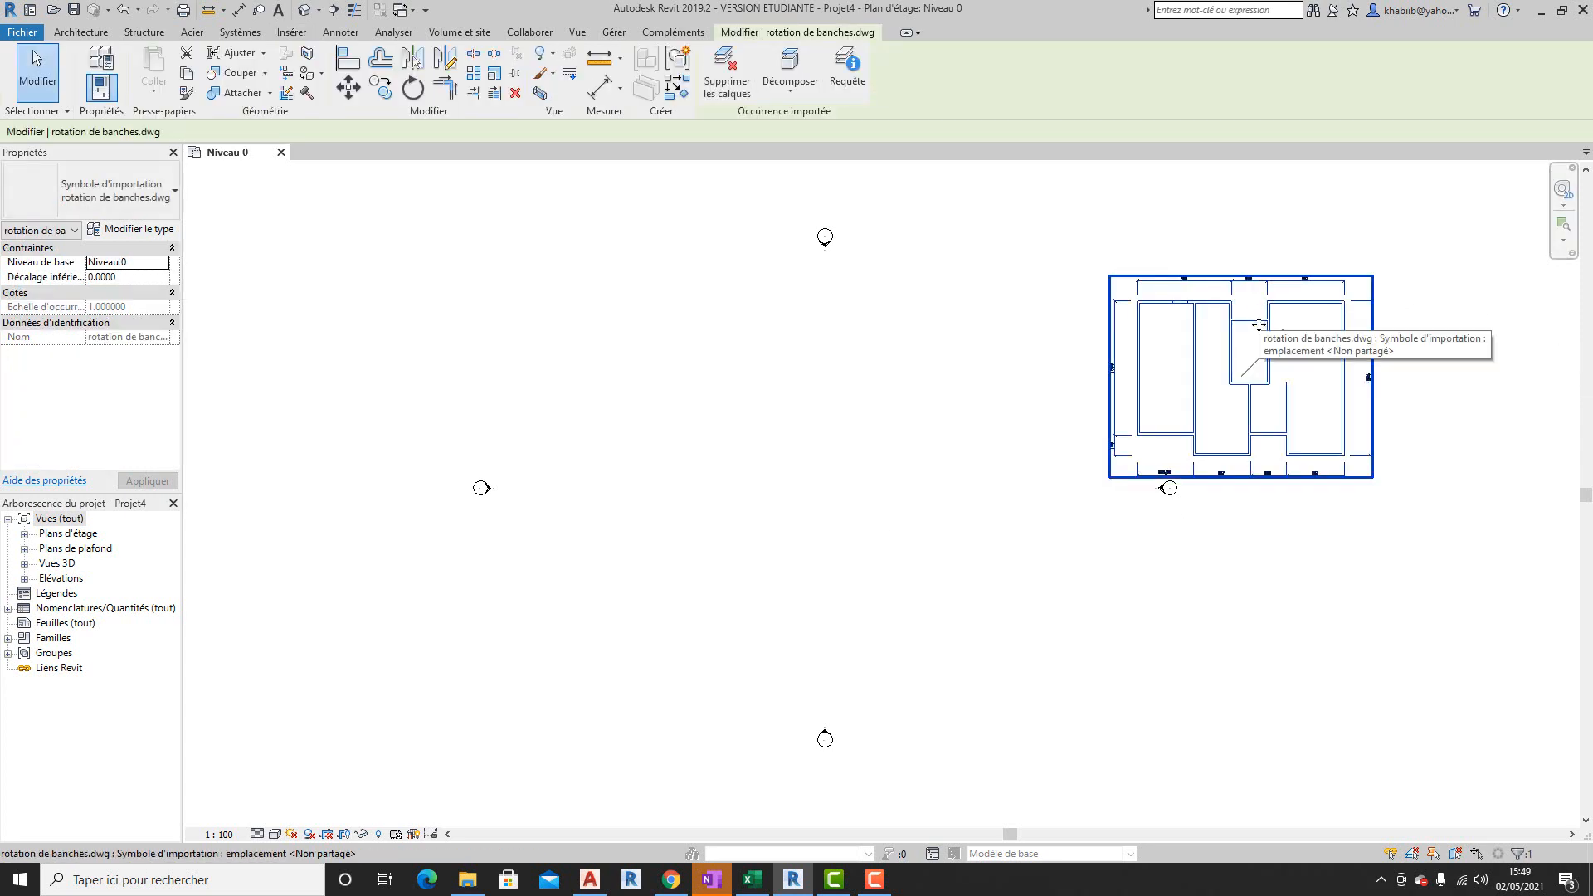
left_click_drag(1218, 330, 830, 448)
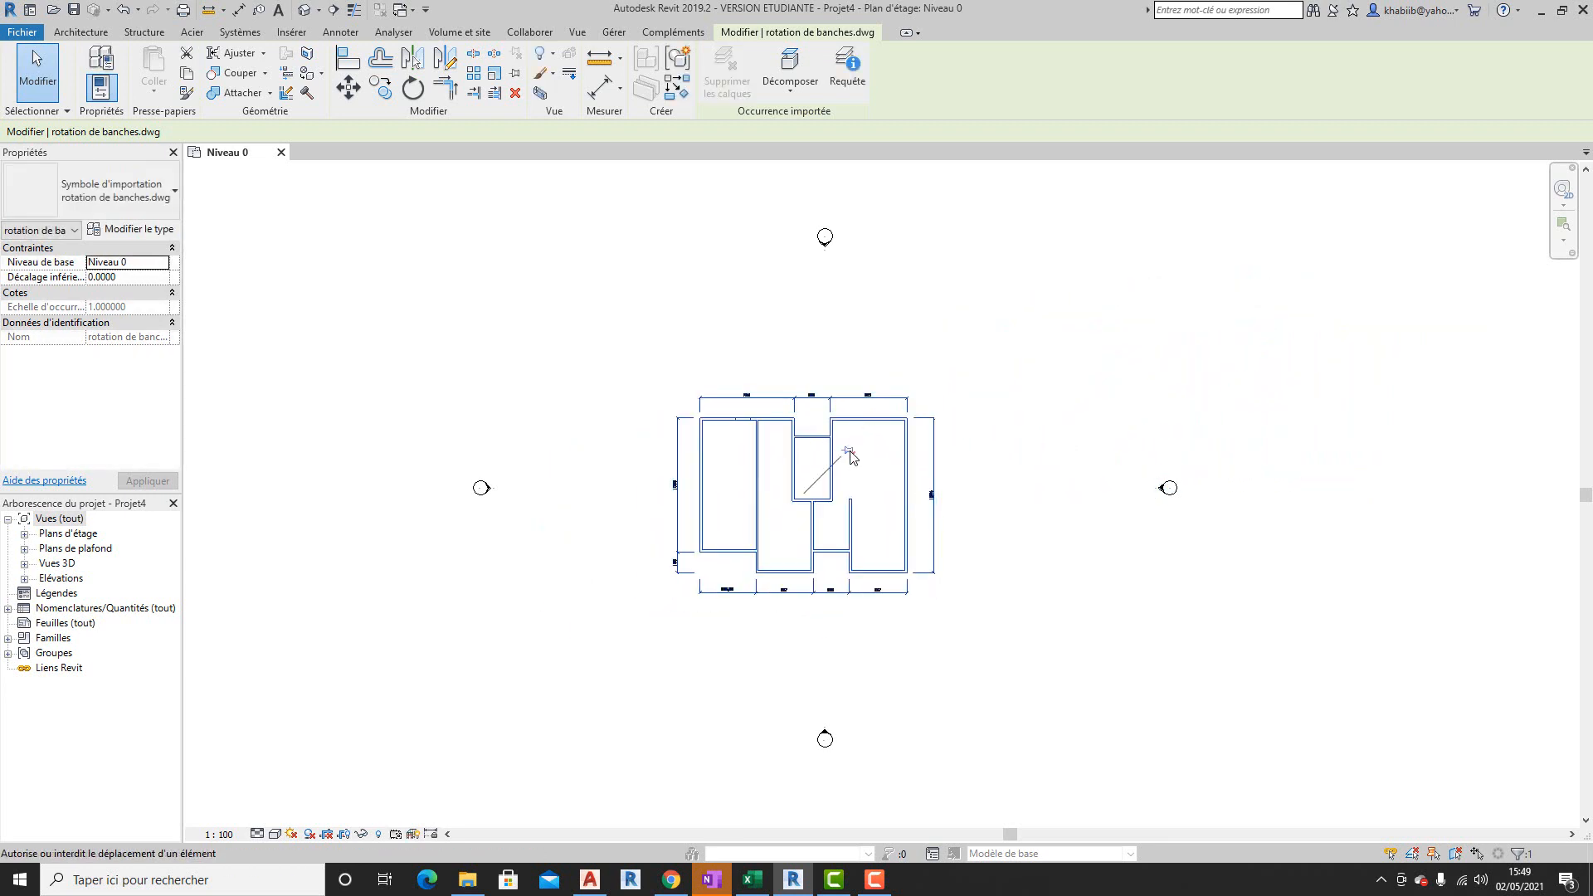
left_click(849, 451)
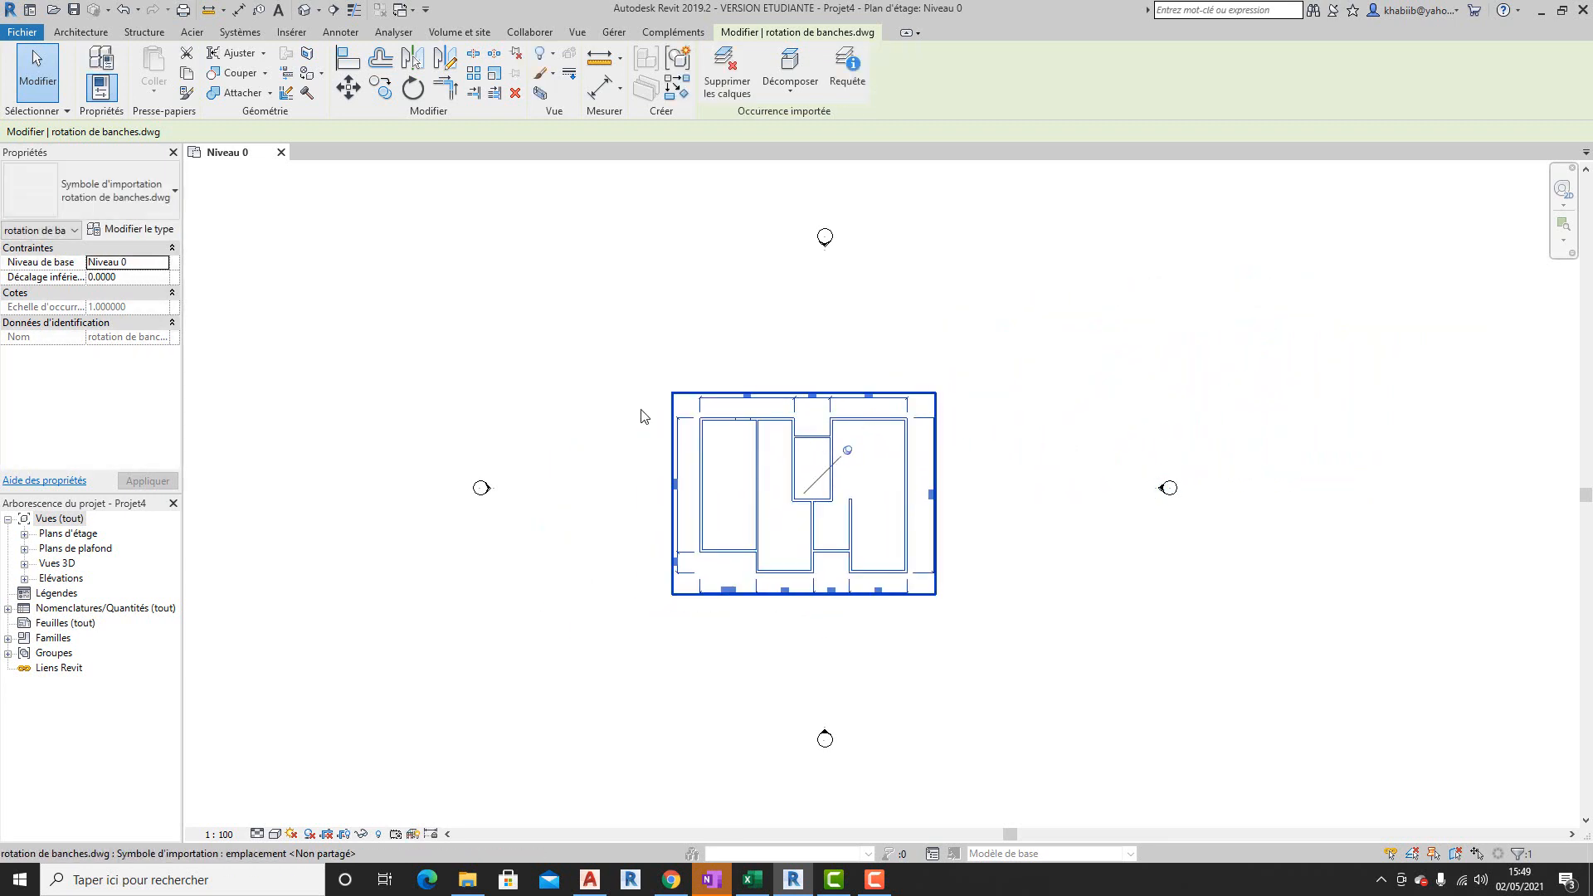
left_click(1070, 496)
scroll(830, 471, "up", 4)
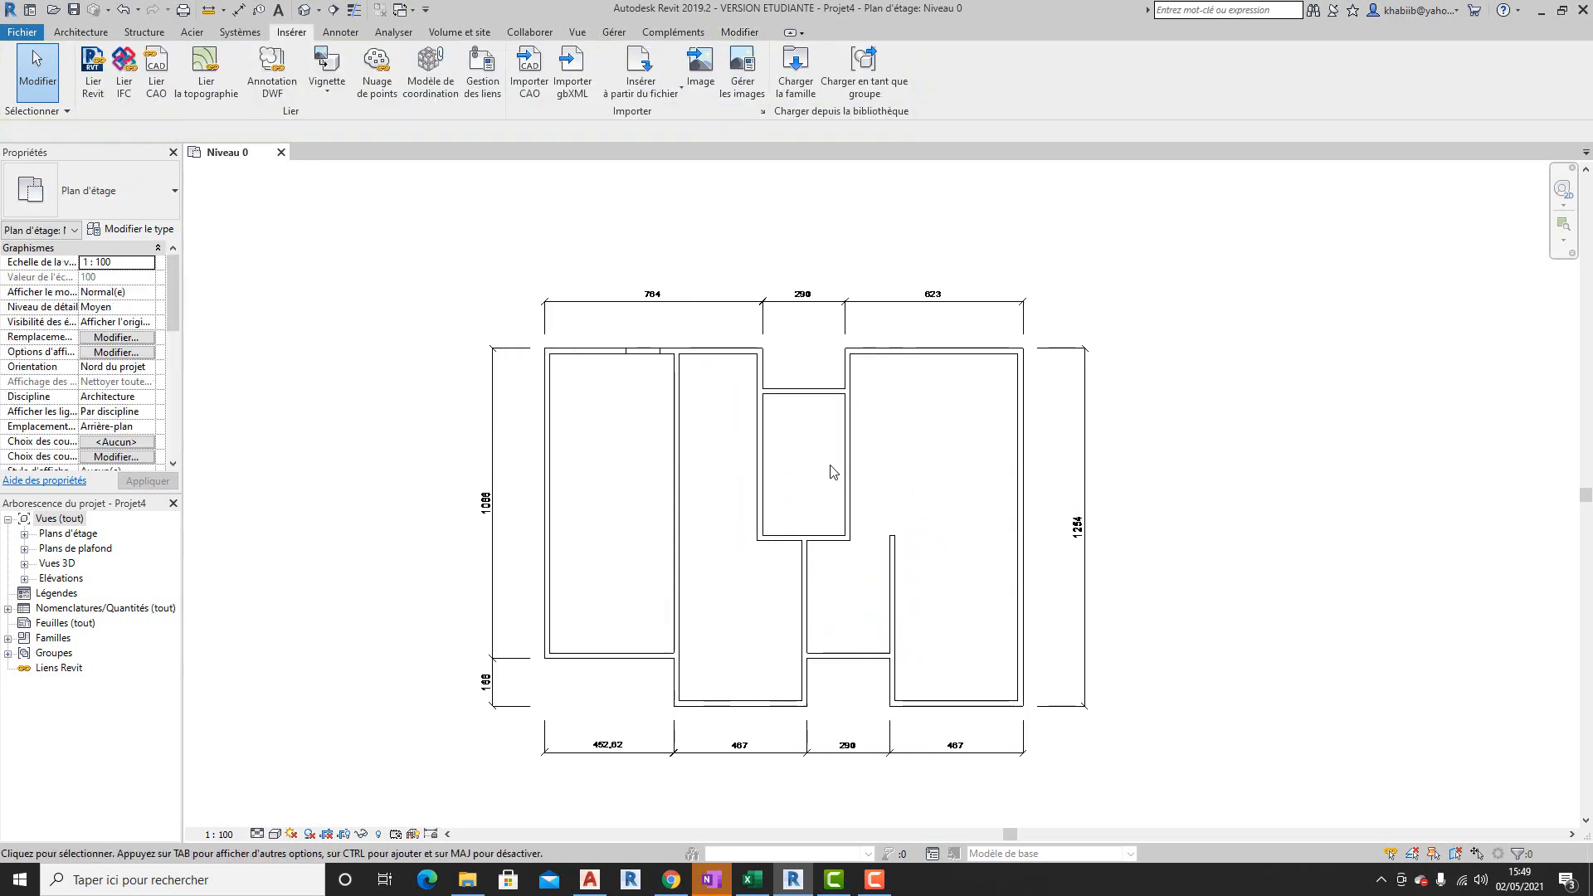
scroll(833, 471, "down", 4)
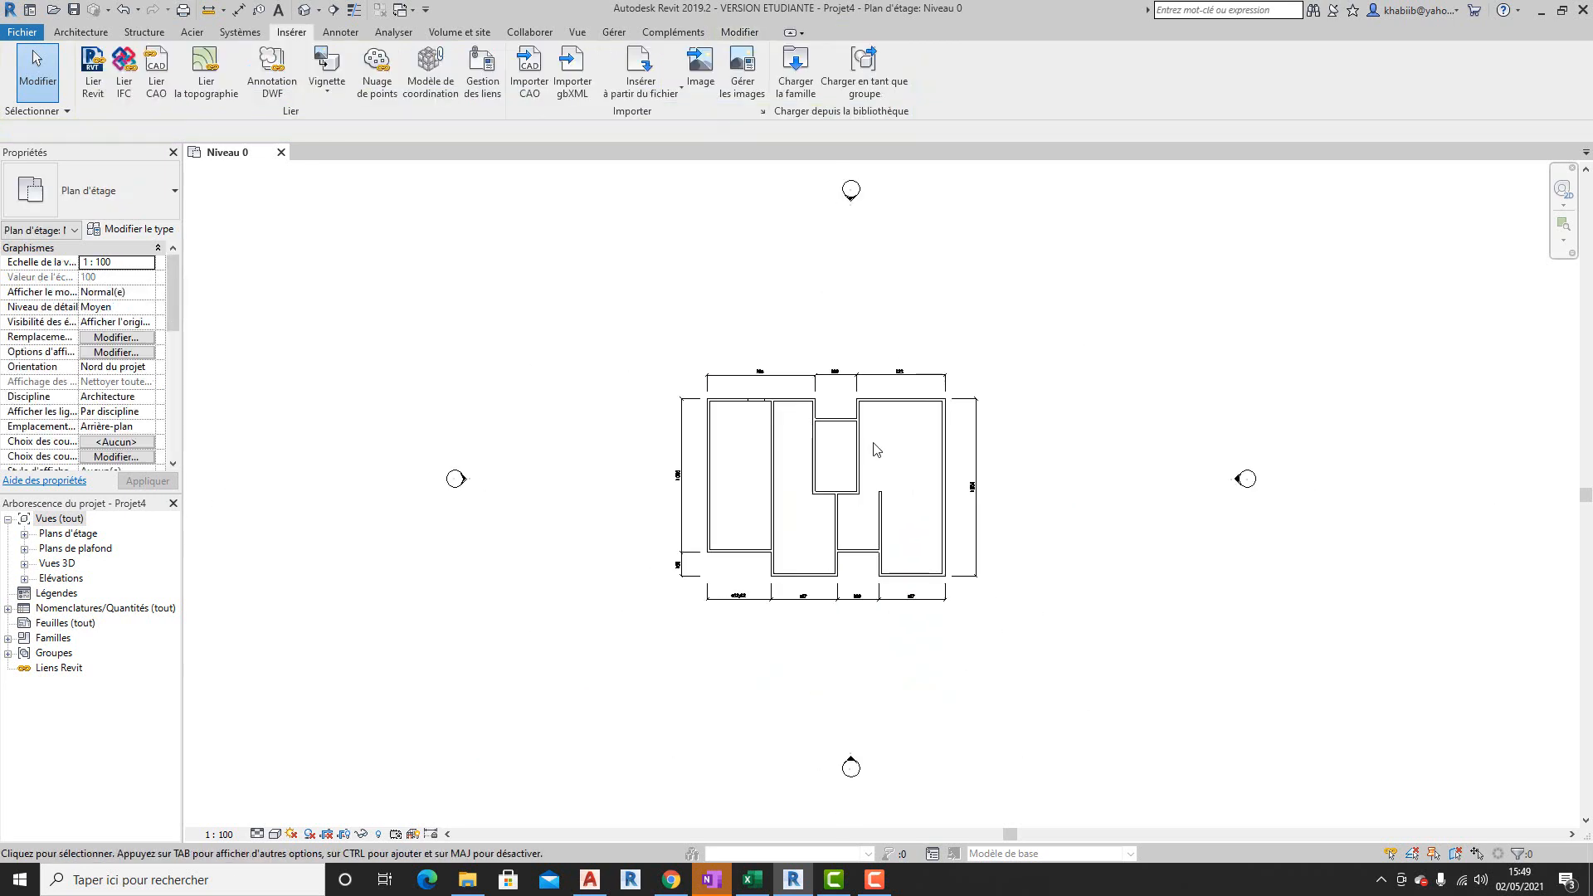
- Examine the imported plan in the default 3D view and return to the Niveau 0 floor plan
left_click(300, 13)
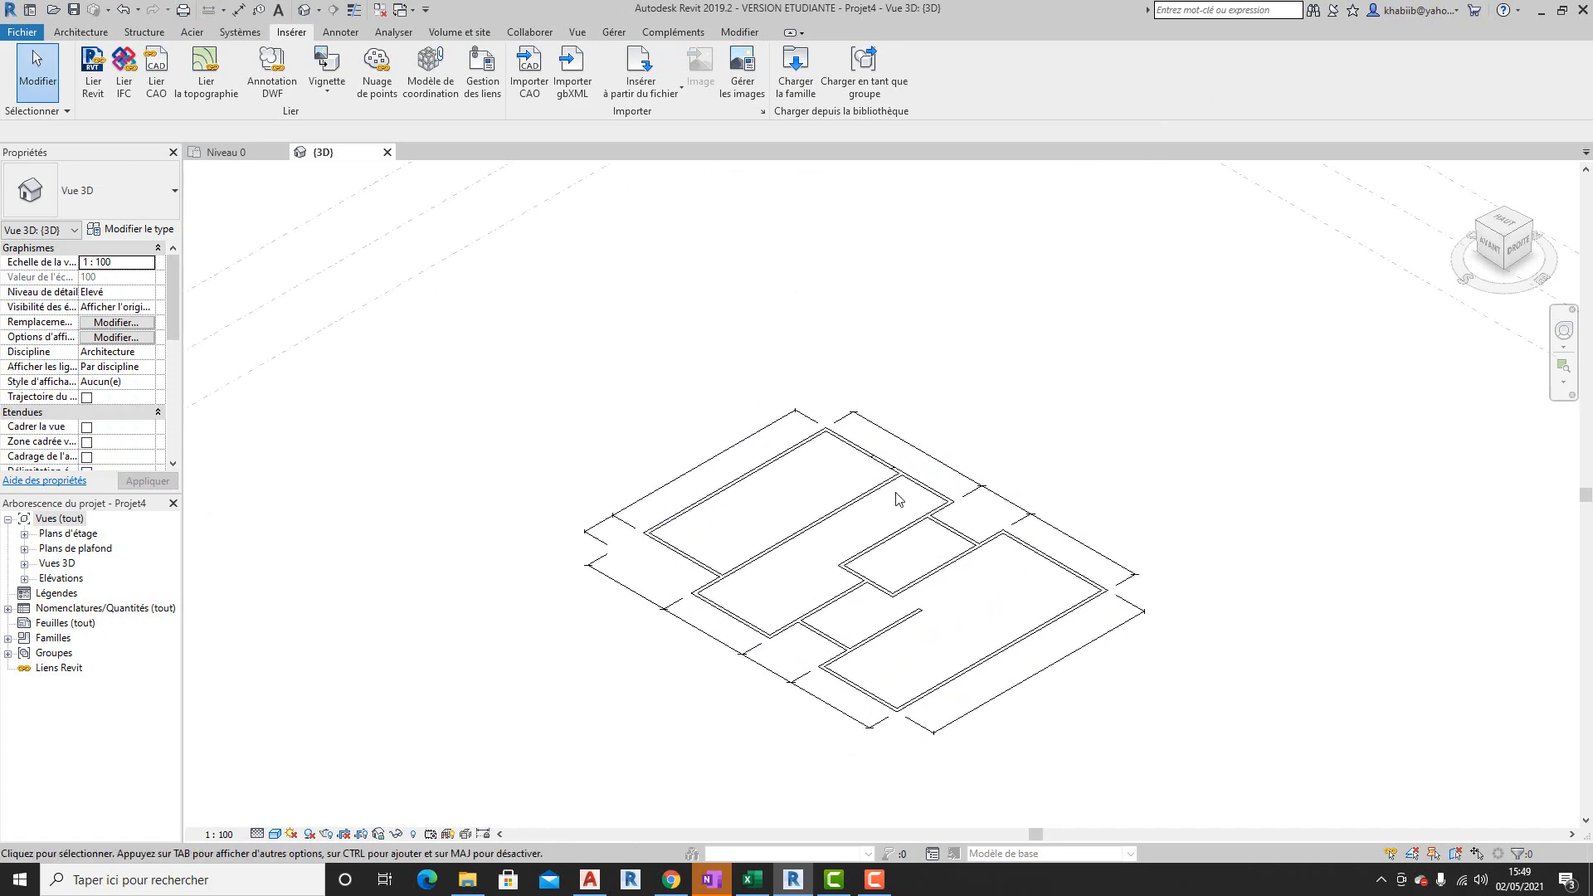
scroll(501, 482, "down", 3)
scroll(750, 614, "up", 2)
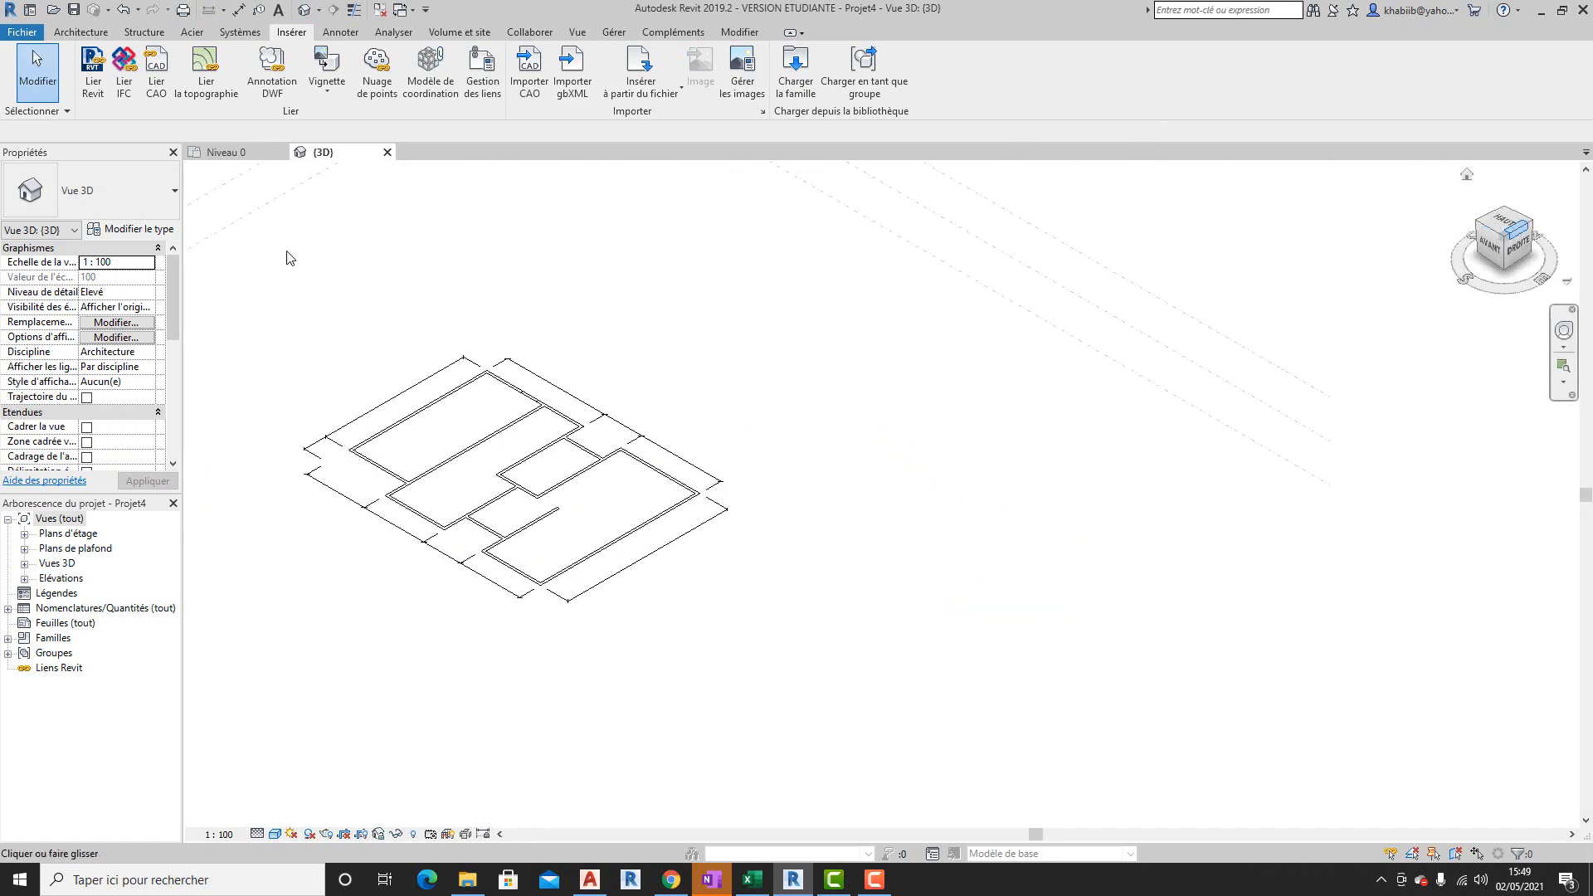
left_click(238, 152)
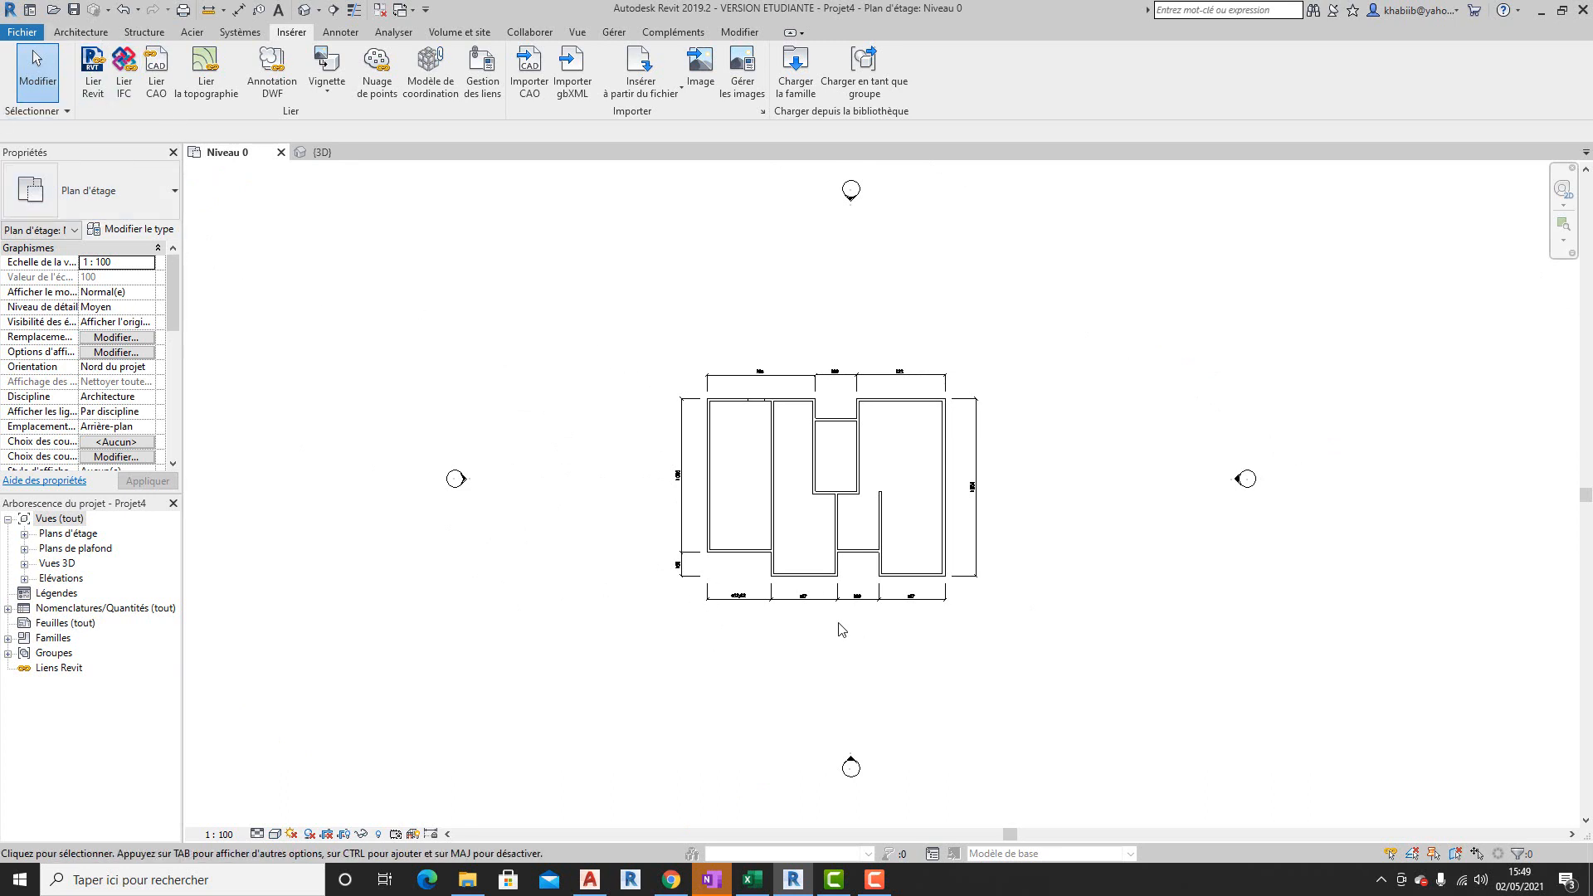
- Start an architectural wall on Niveau 0 using the wall type Ext. Voile BA 20
scroll(754, 489, "up", 1)
scroll(753, 490, "up", 3)
scroll(780, 453, "down", 3)
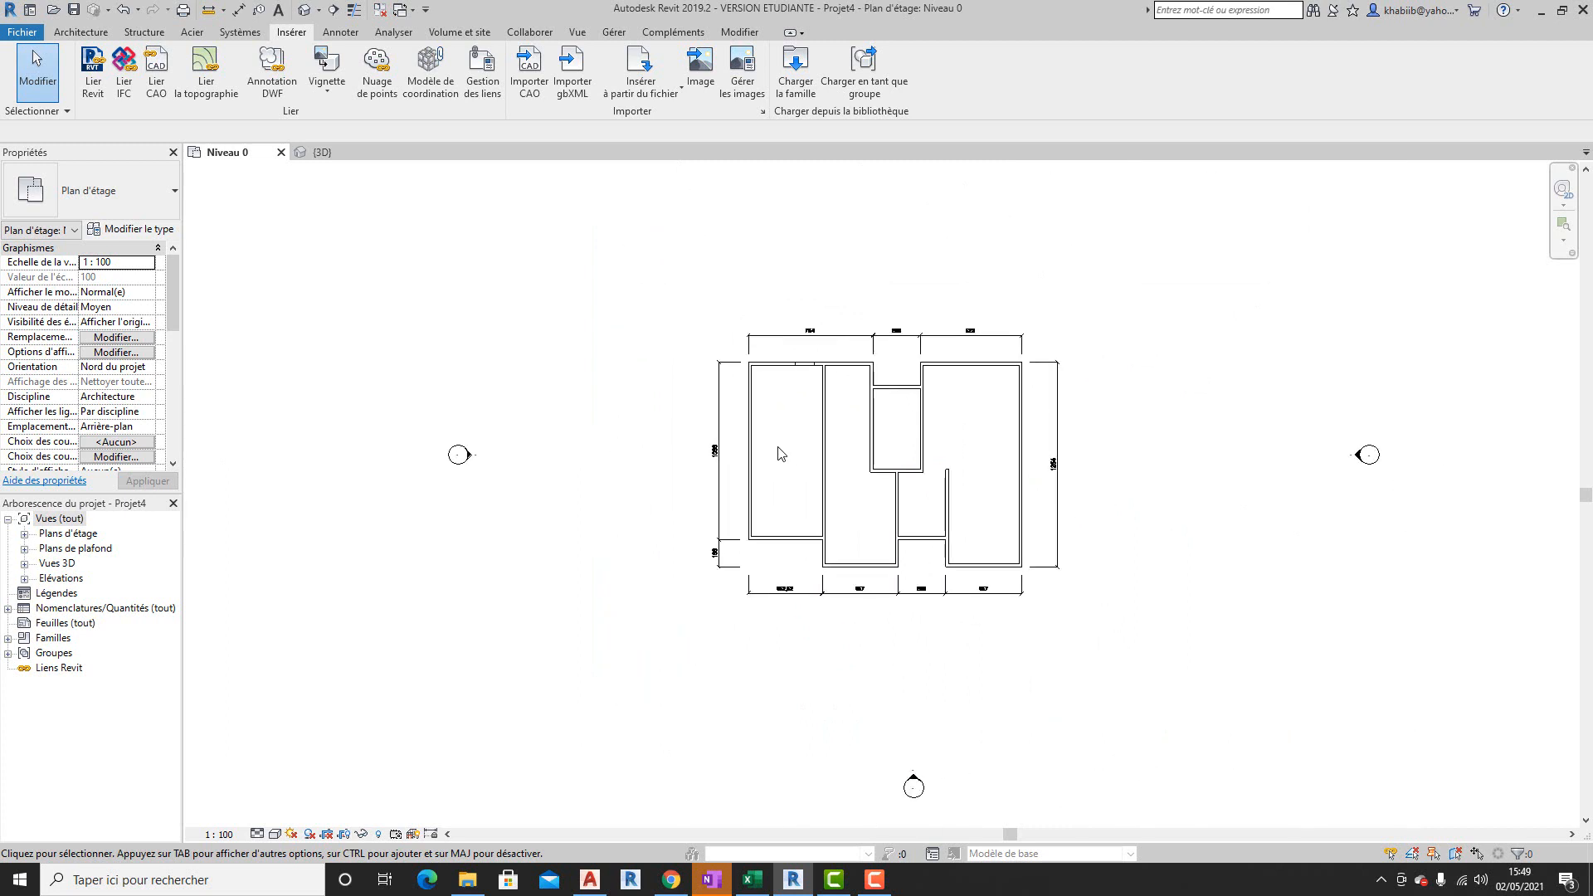
left_click(81, 33)
left_click(96, 89)
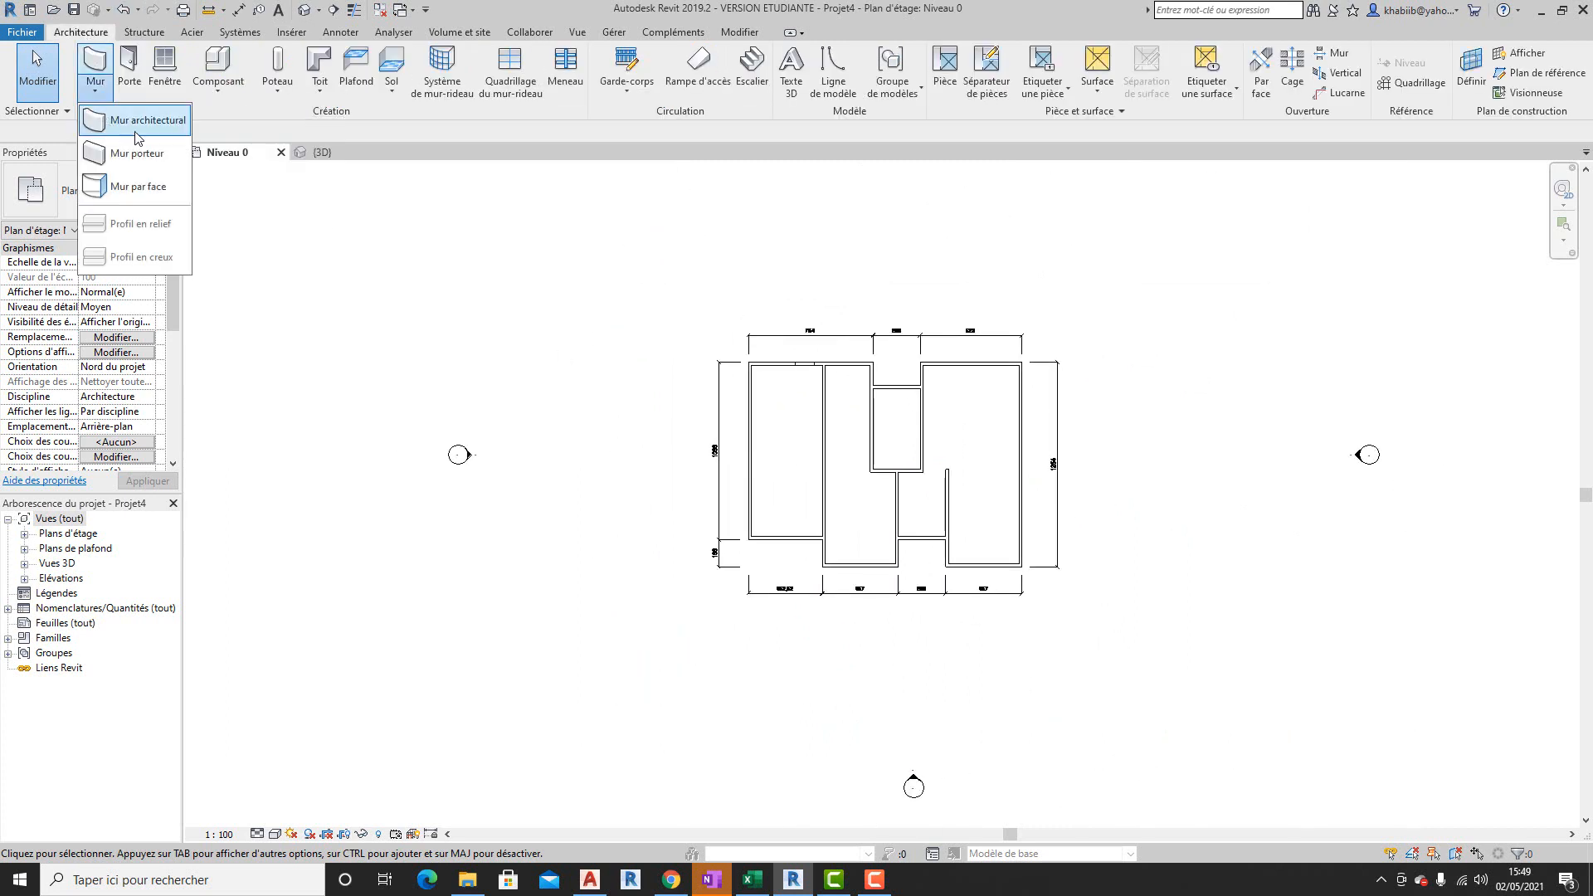
left_click(143, 134)
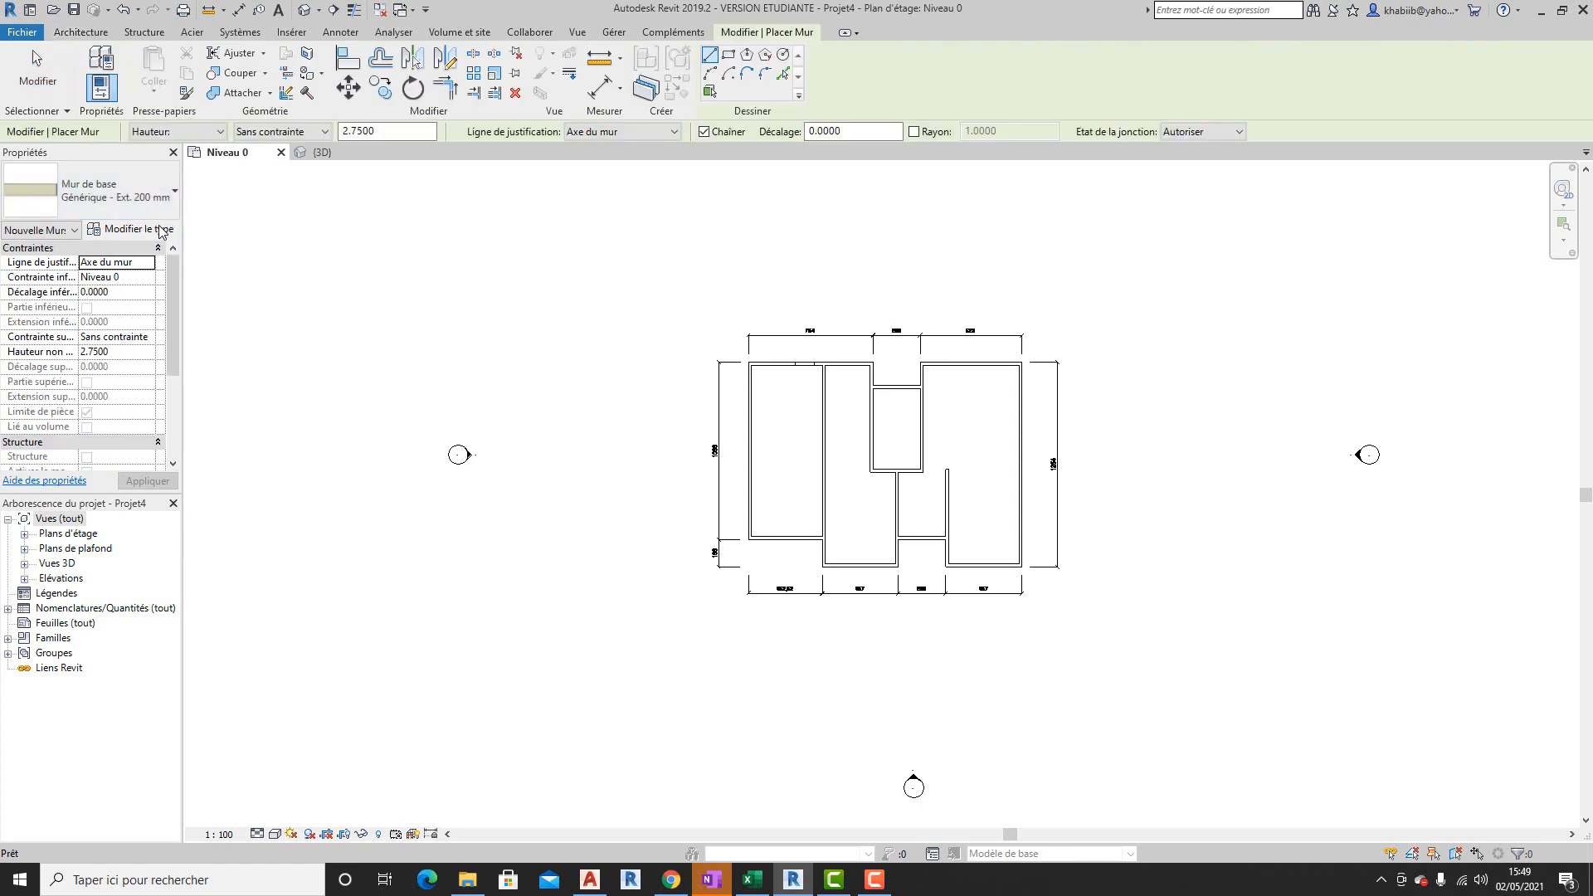
left_click(145, 199)
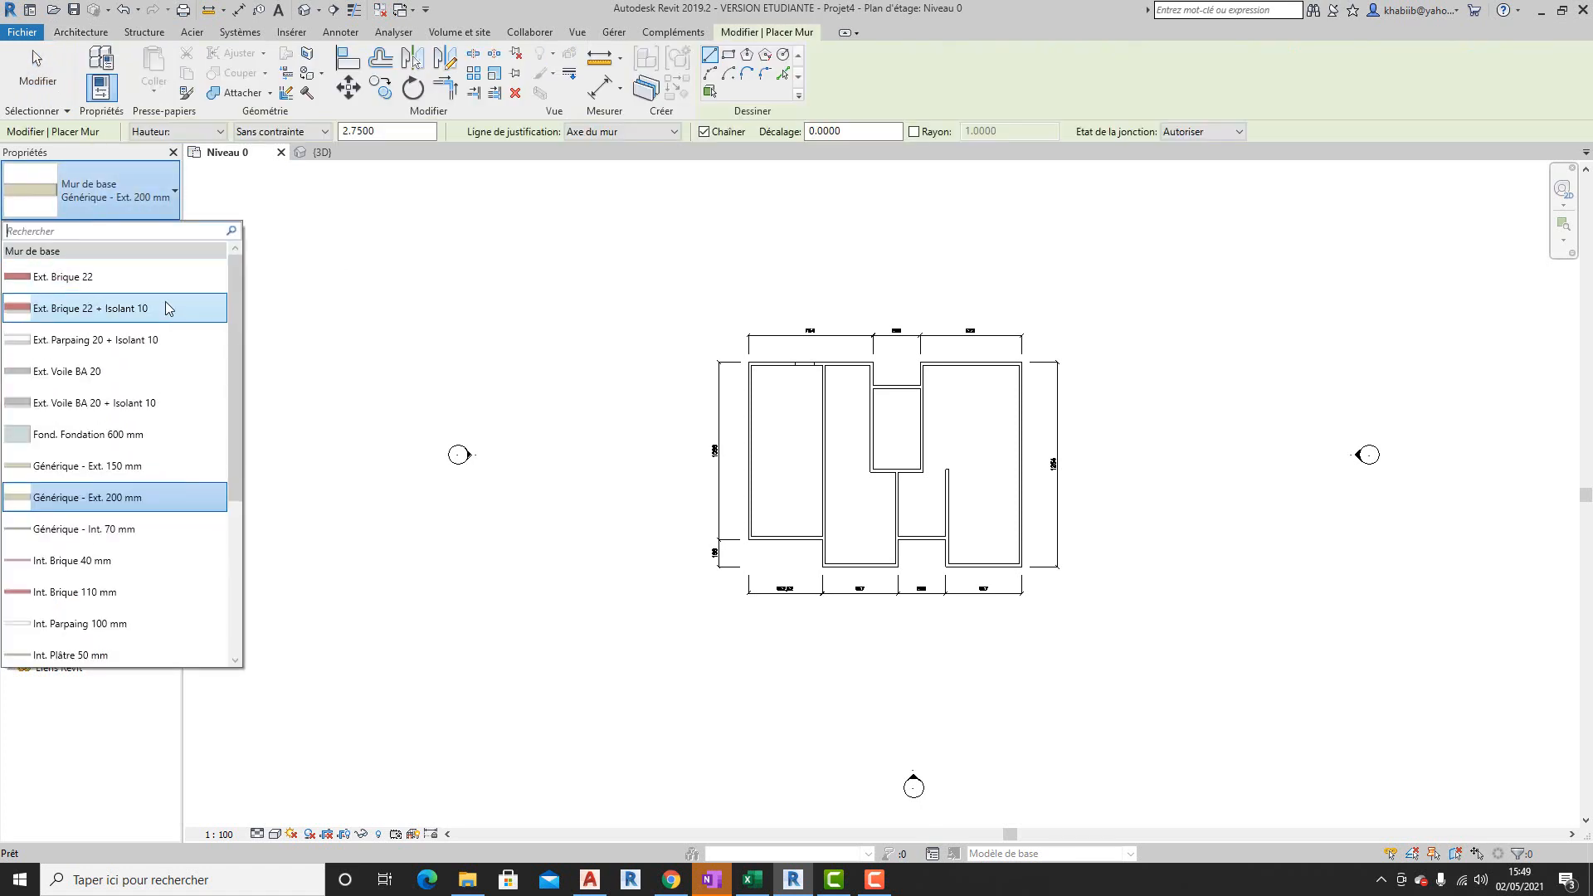
left_click(147, 375)
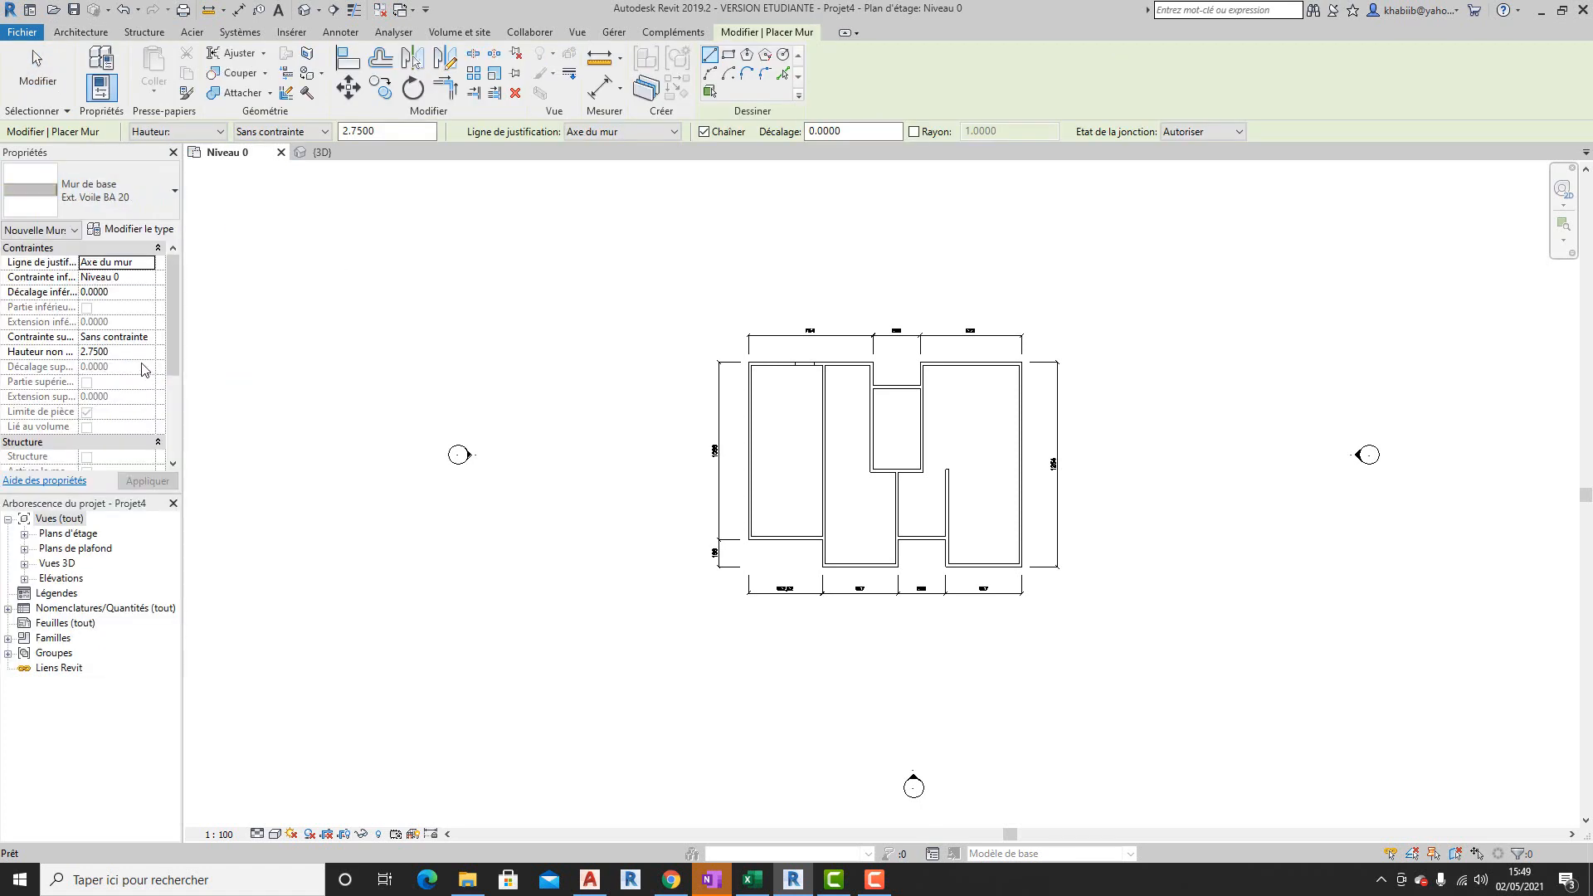
- Duplicate the Ext. Voile BA 20 wall type under the name Ext. Voile BA 18cm
left_click(147, 229)
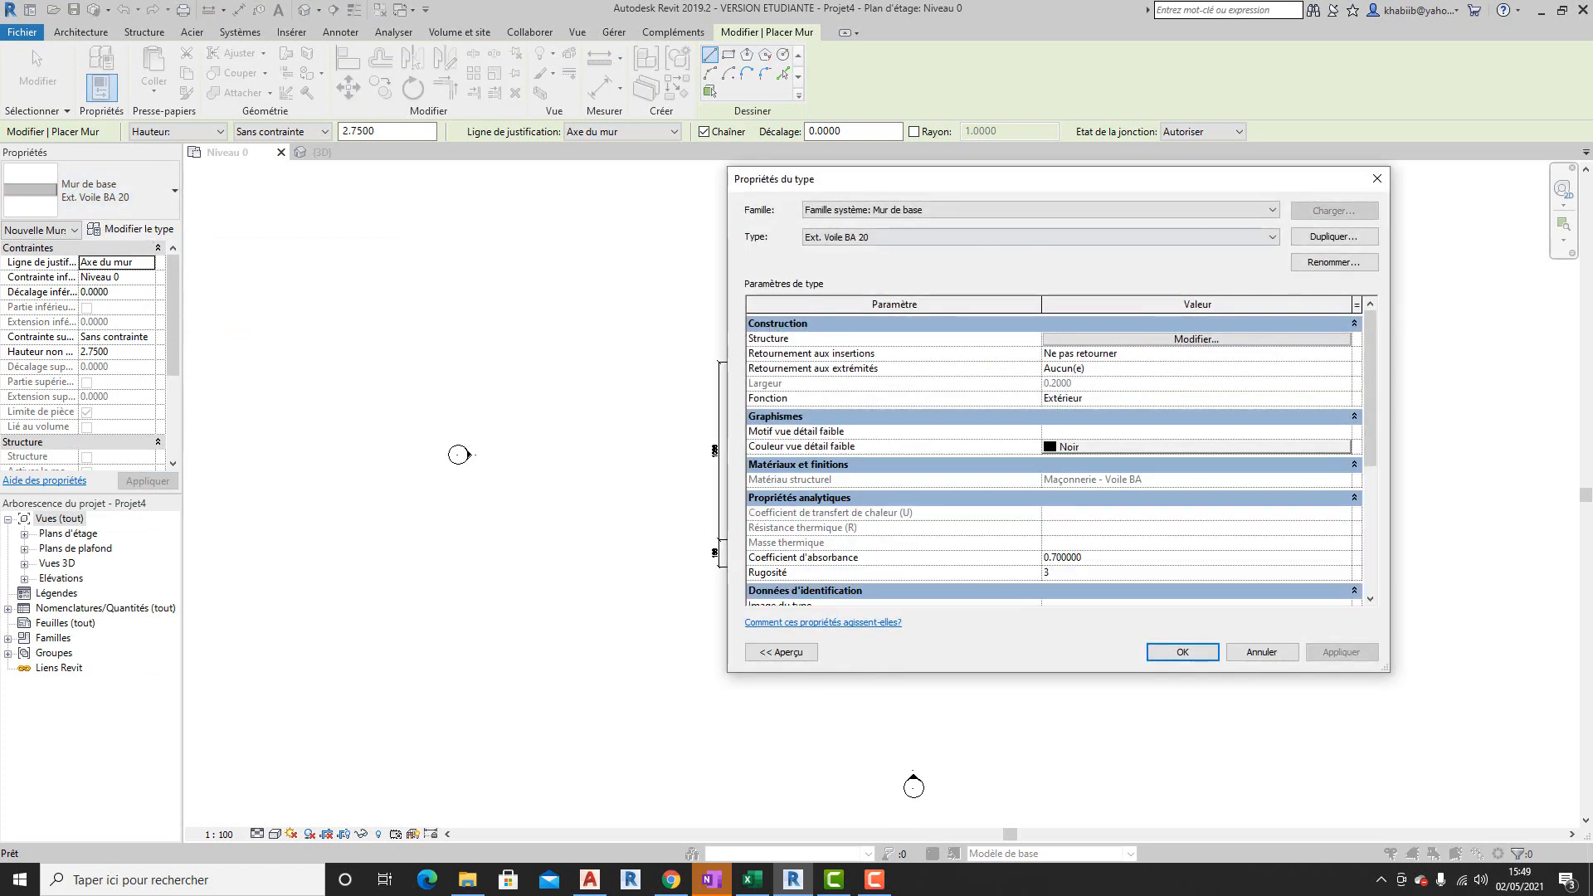
left_click(1327, 236)
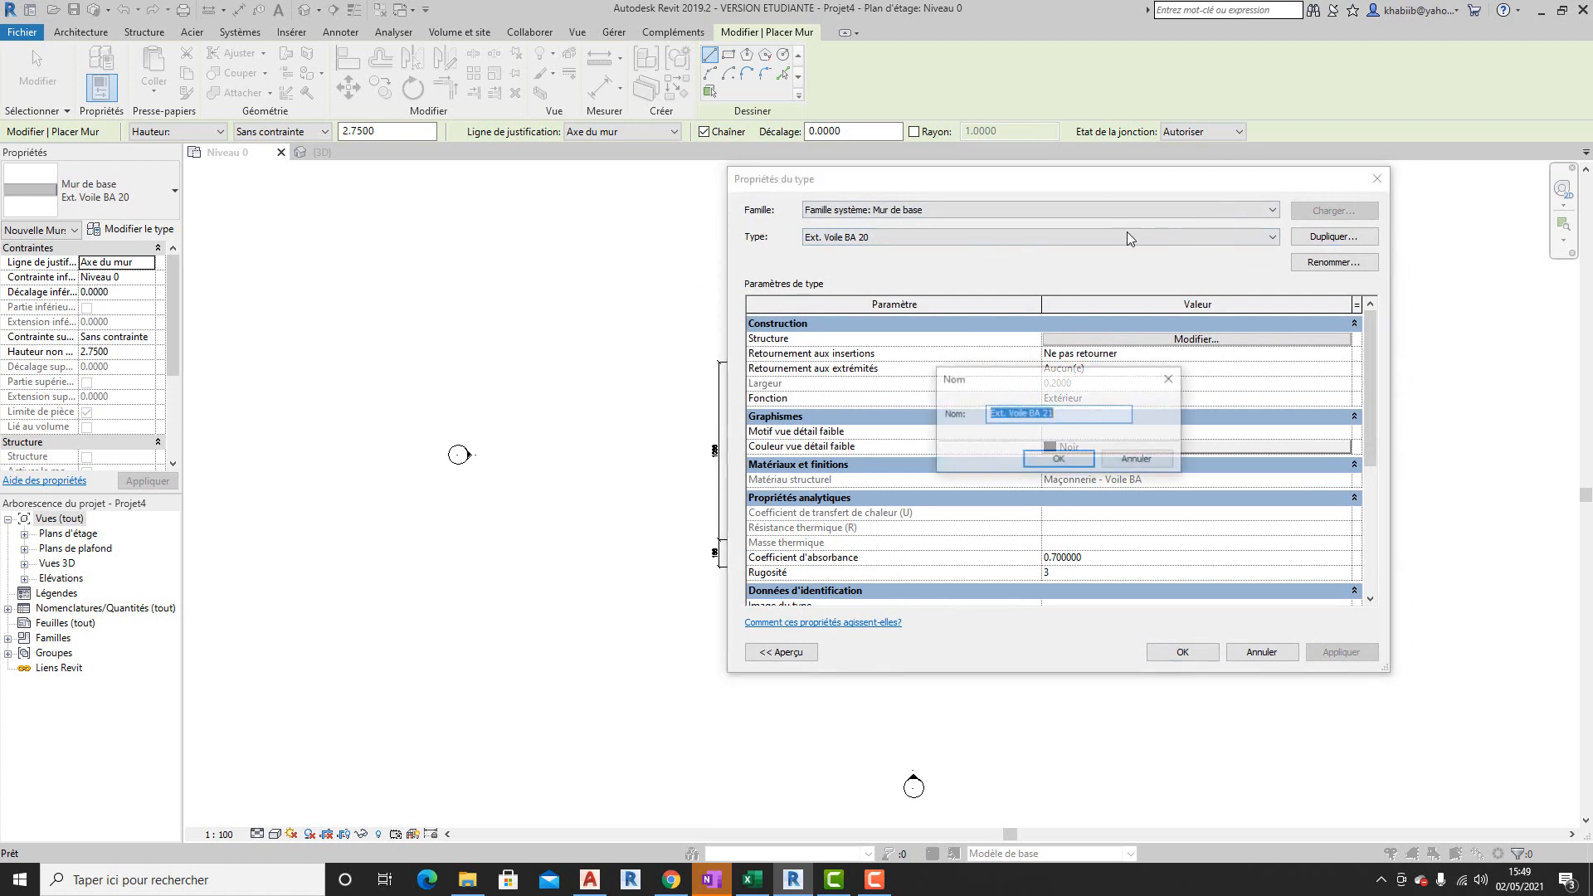
left_click(1069, 413)
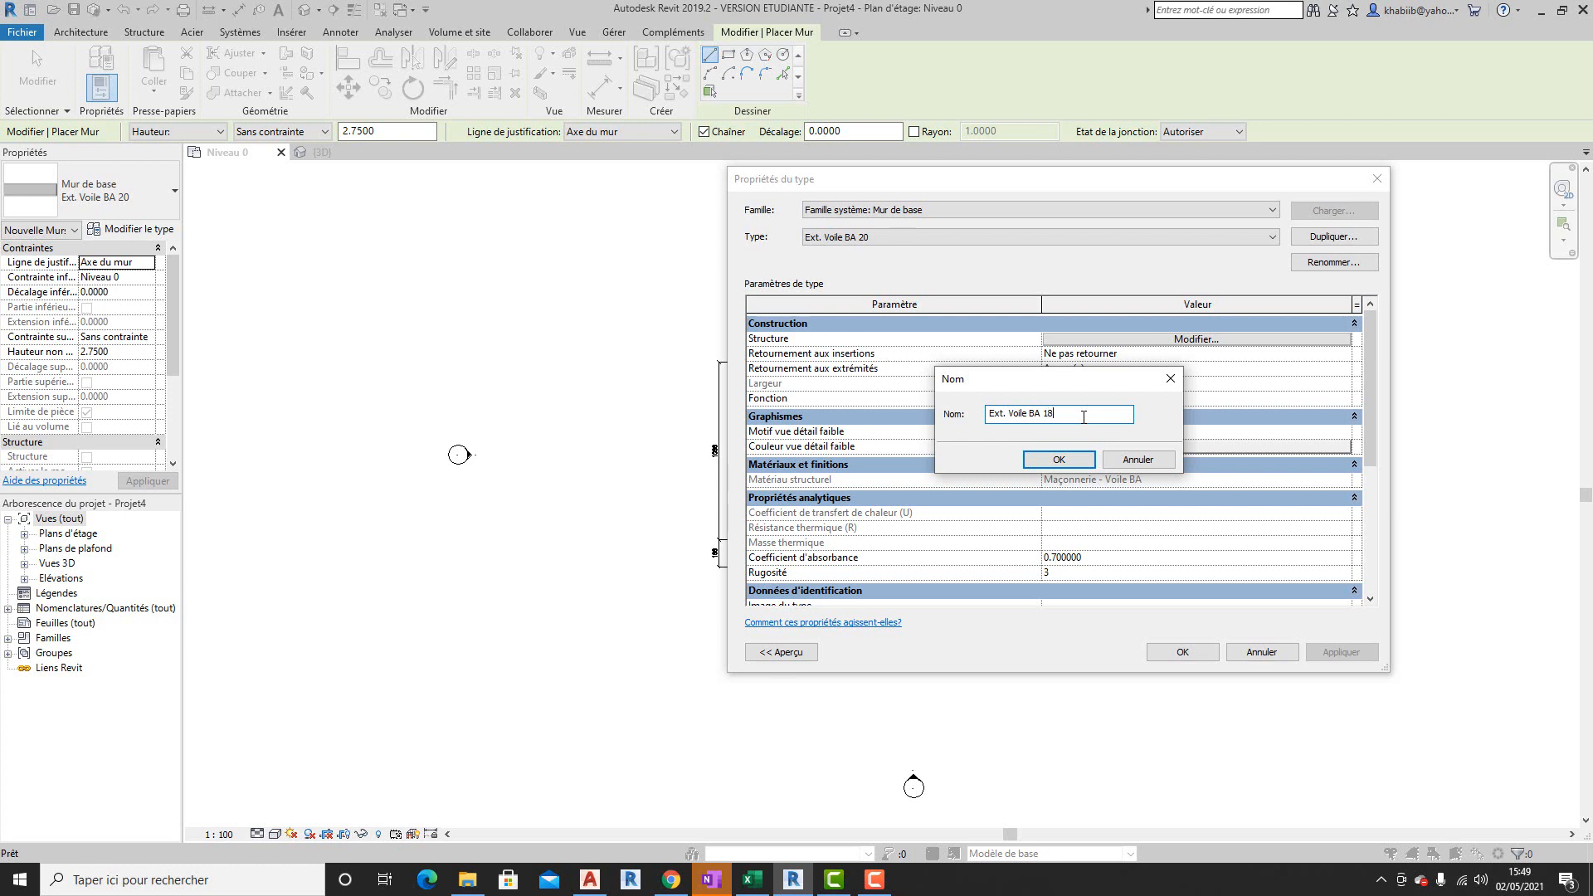
left_click(1048, 462)
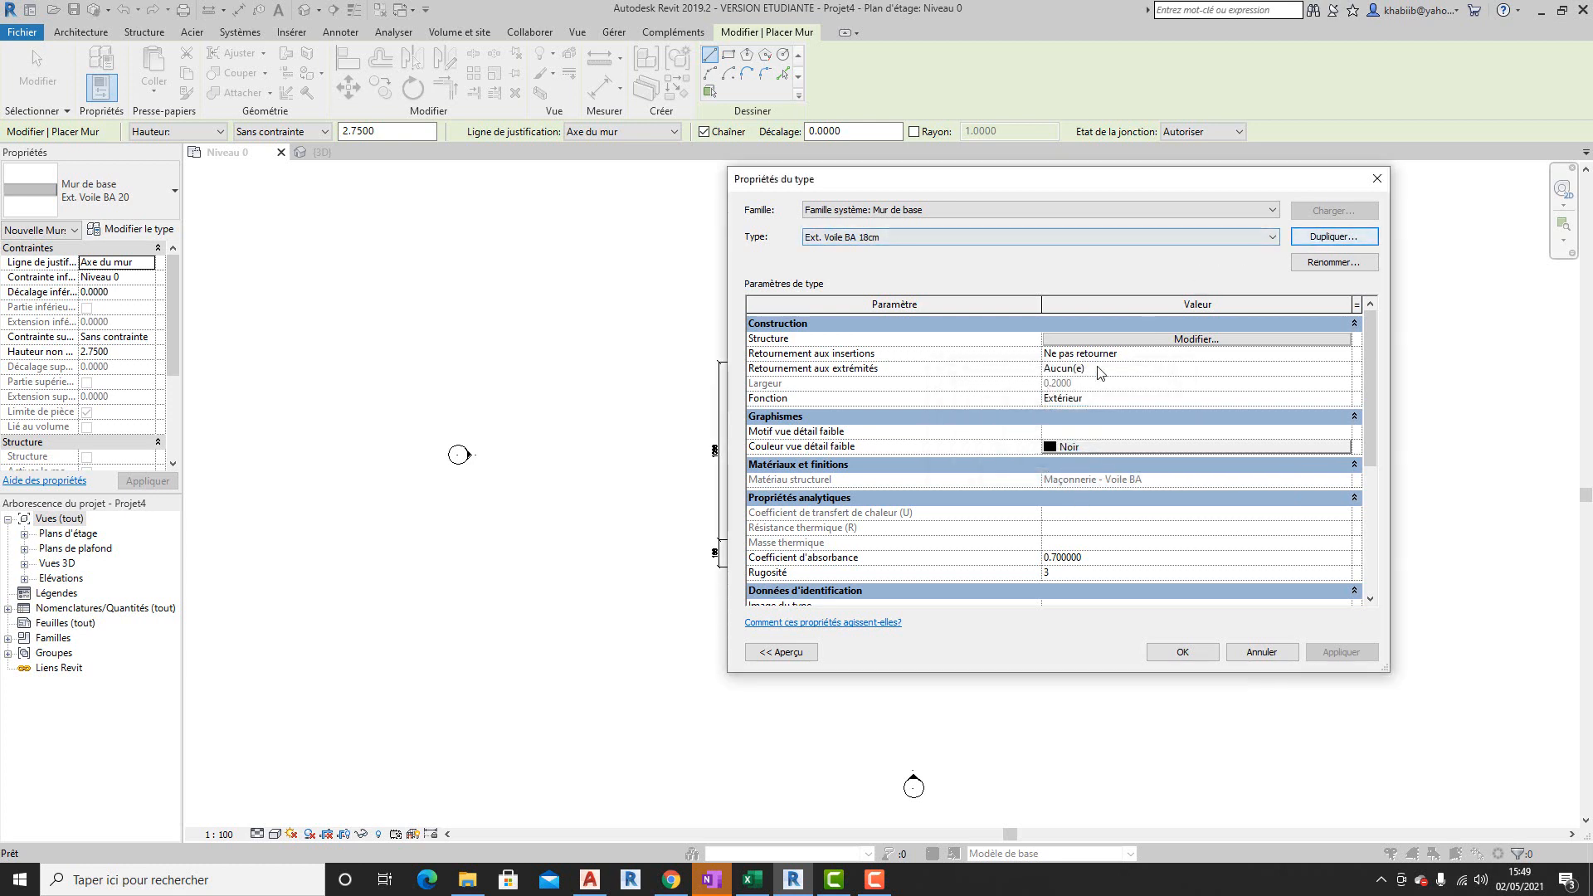
- Edit the new type's structure so the Porteur/Ossature layer's thickness matches its 18 cm name, and apply the type
left_click(1182, 339)
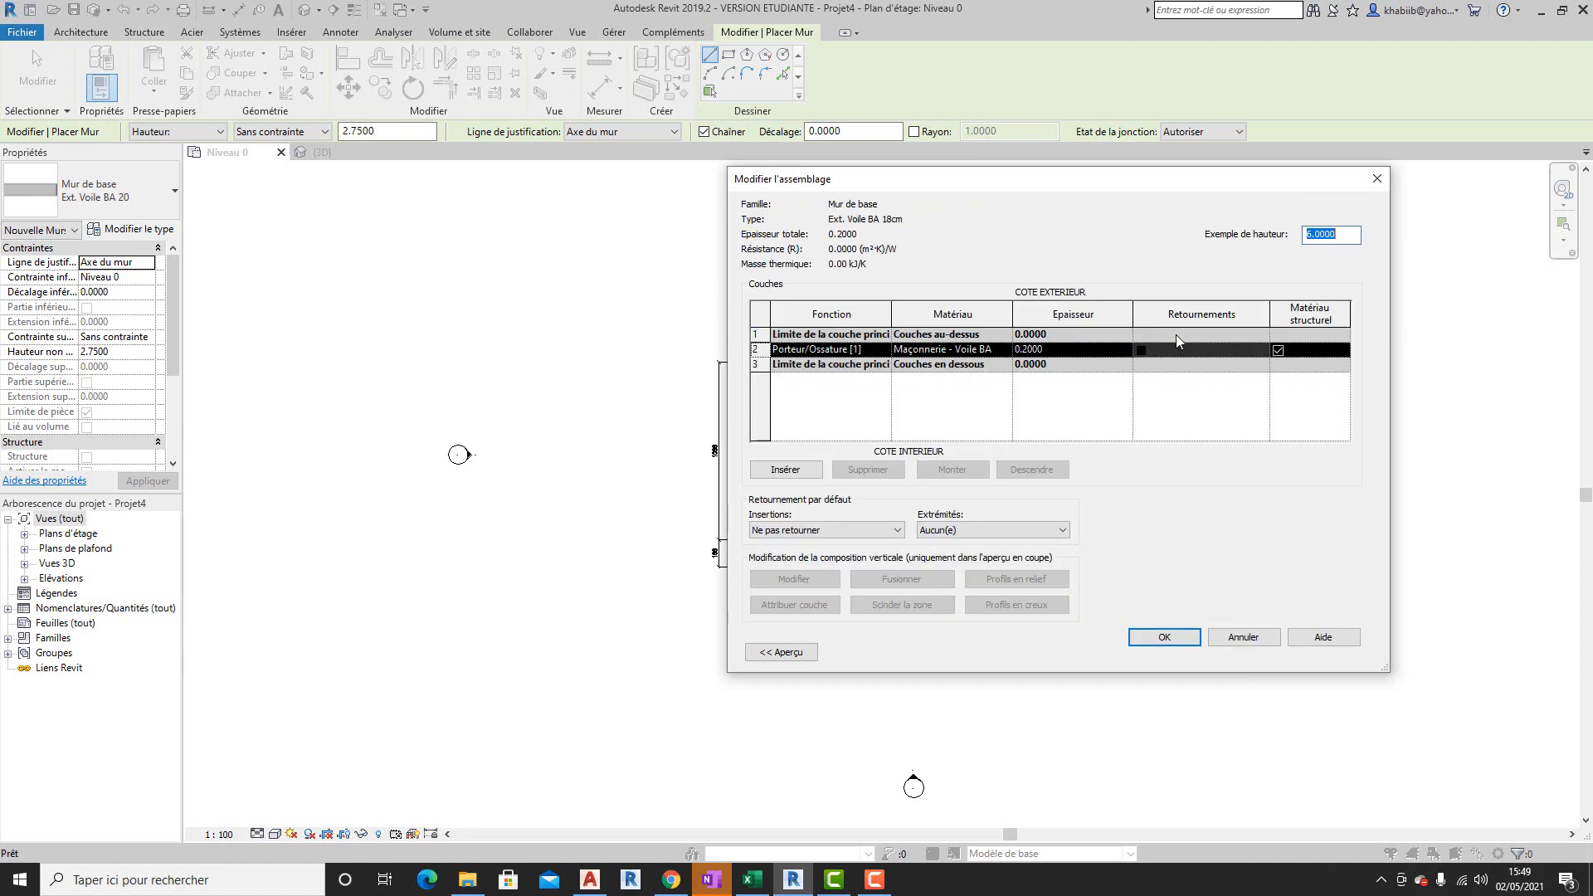
left_click(1060, 350)
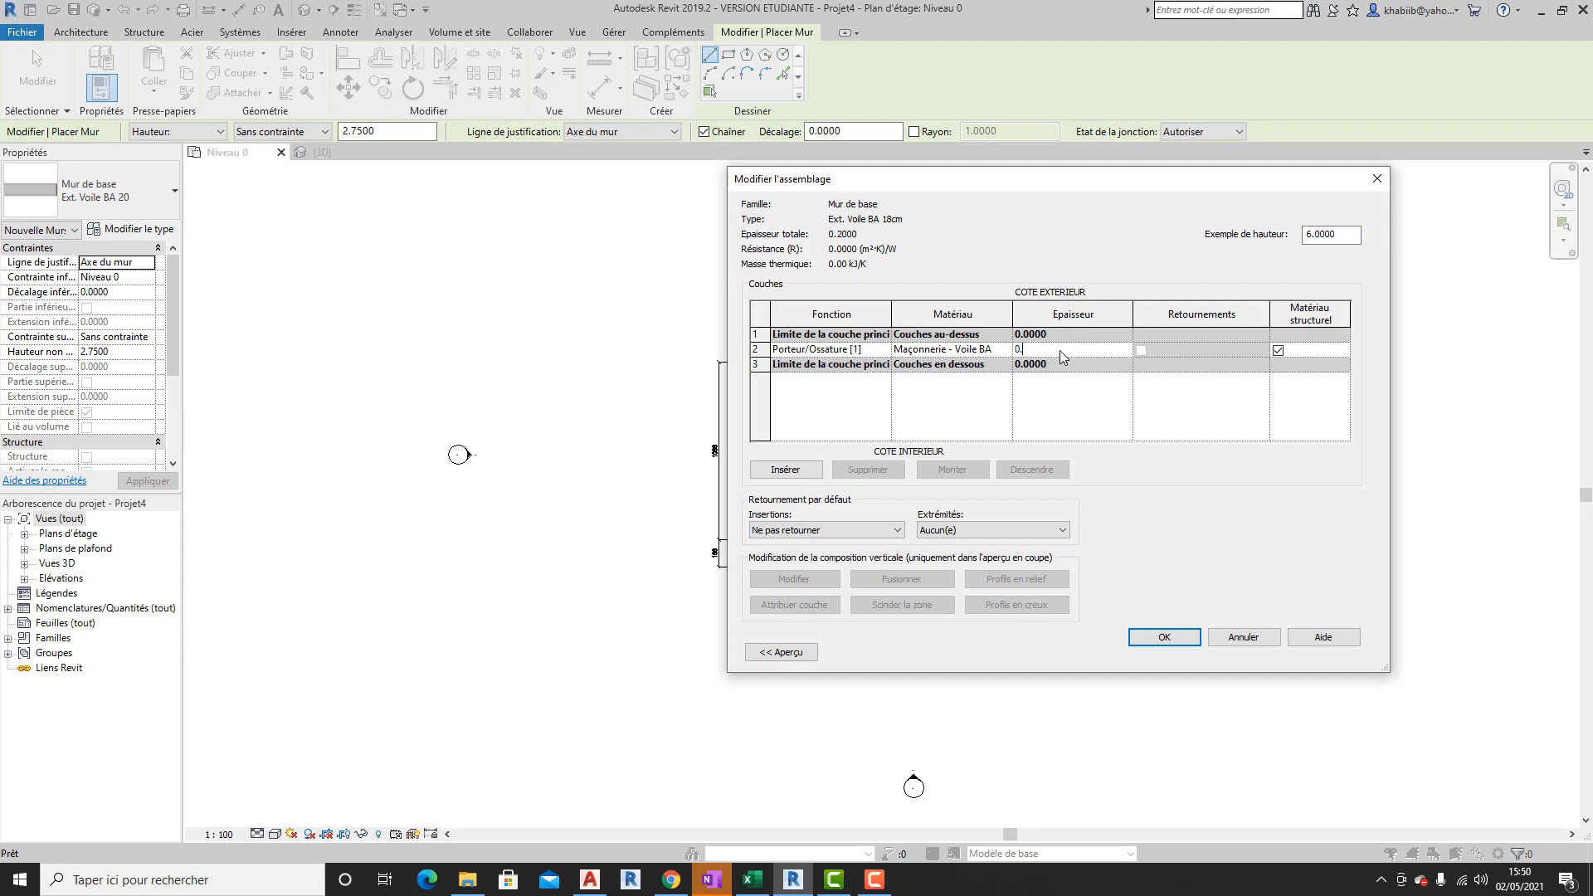
left_click(1165, 639)
left_click(1168, 651)
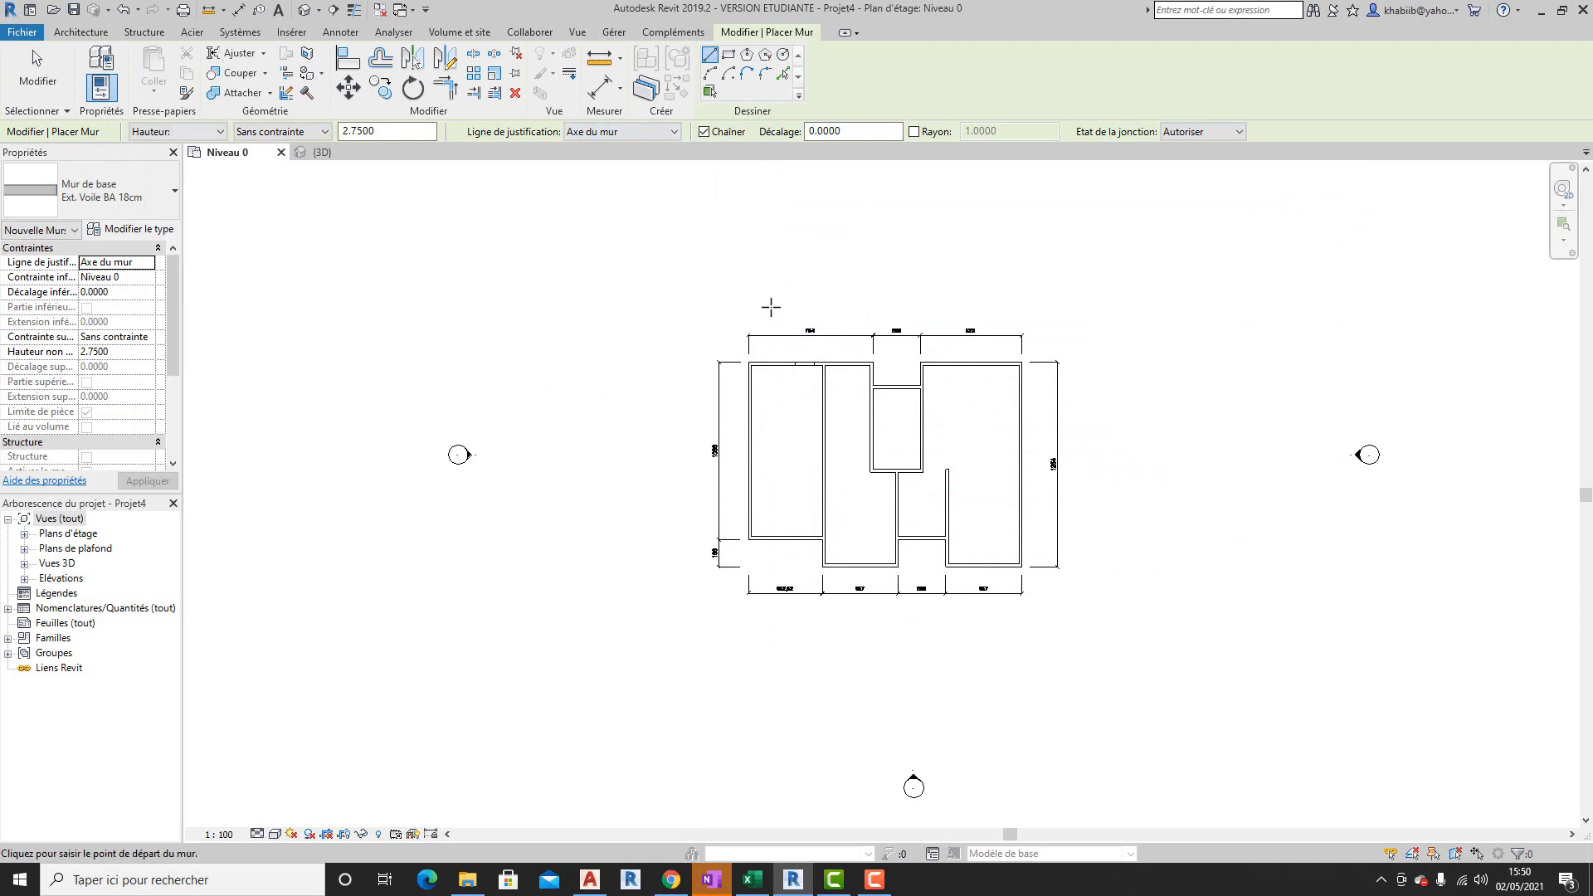
- Set the wall's location line (Ligne de justification) to Nu fini: Extérieur
scroll(1095, 621, "up", 1)
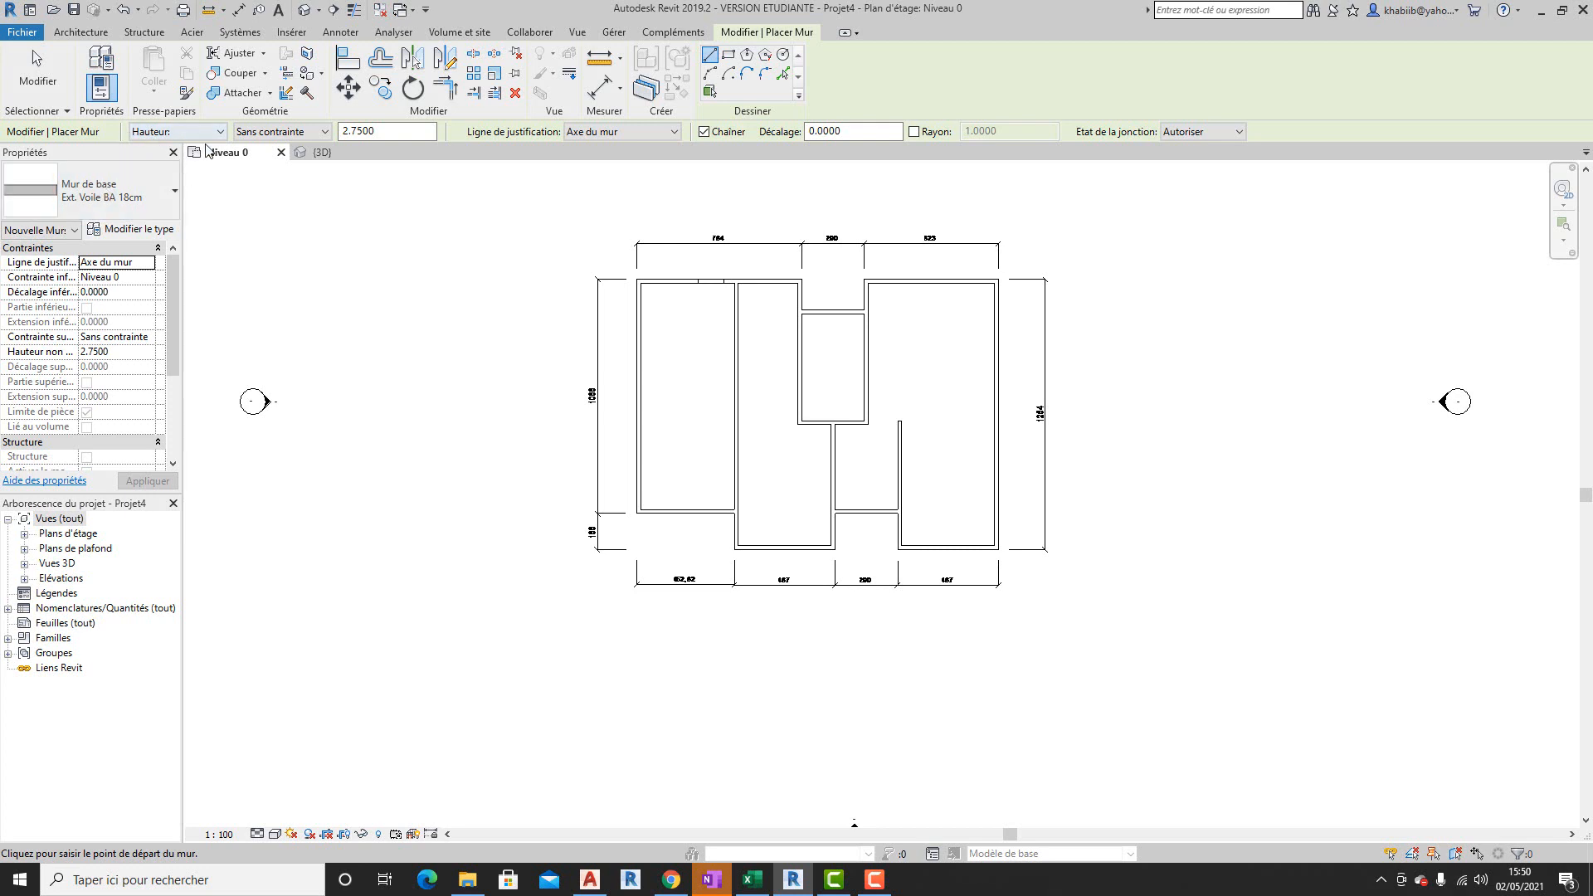
left_click(397, 131)
left_click(588, 137)
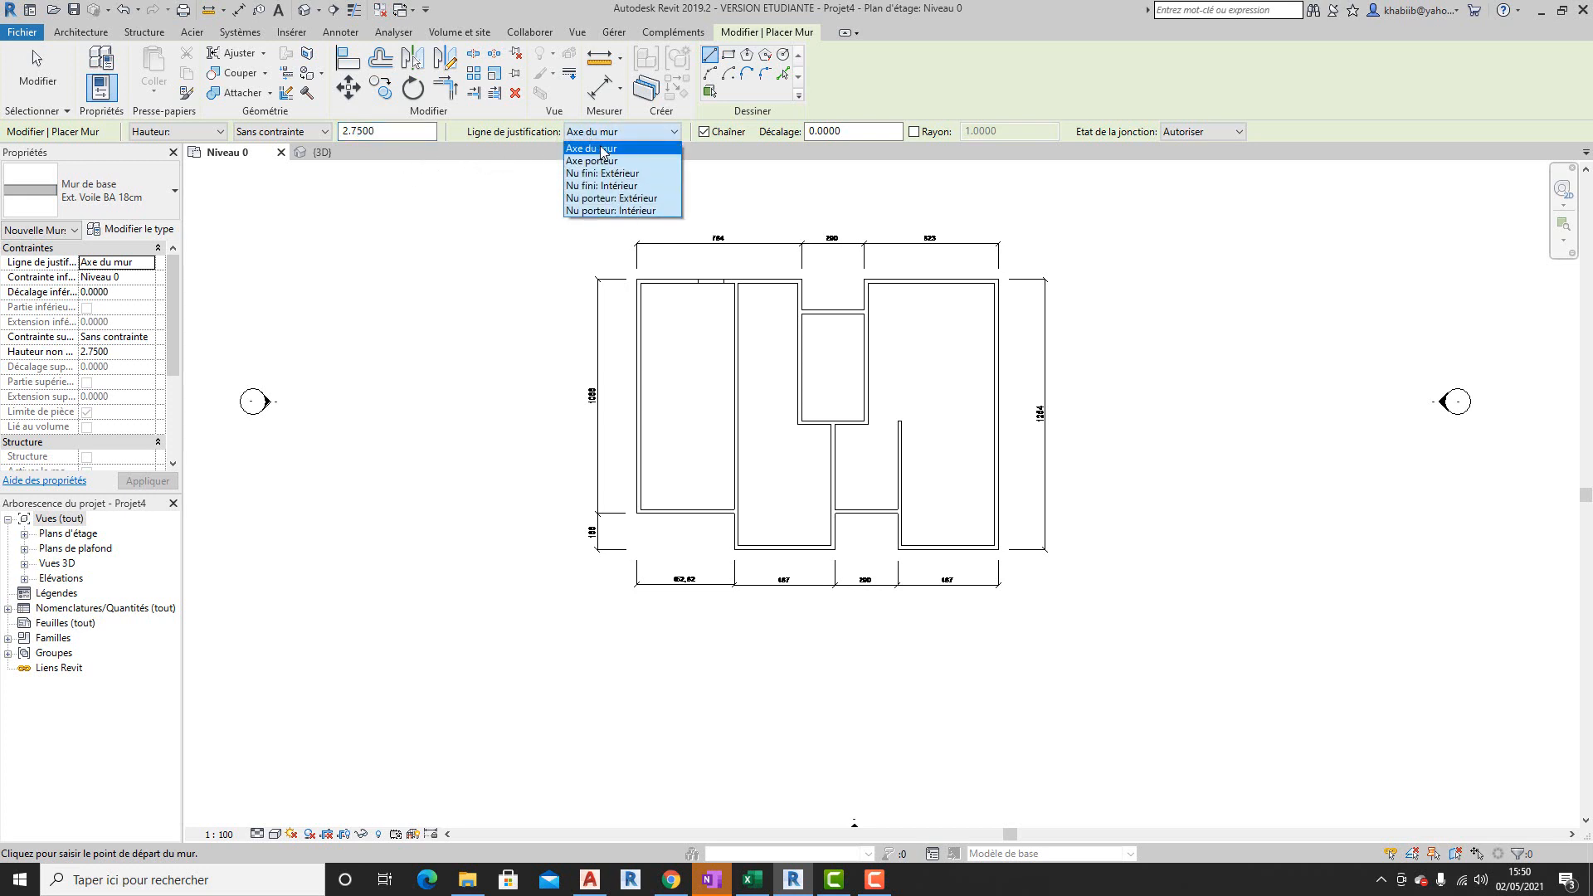
left_click(639, 174)
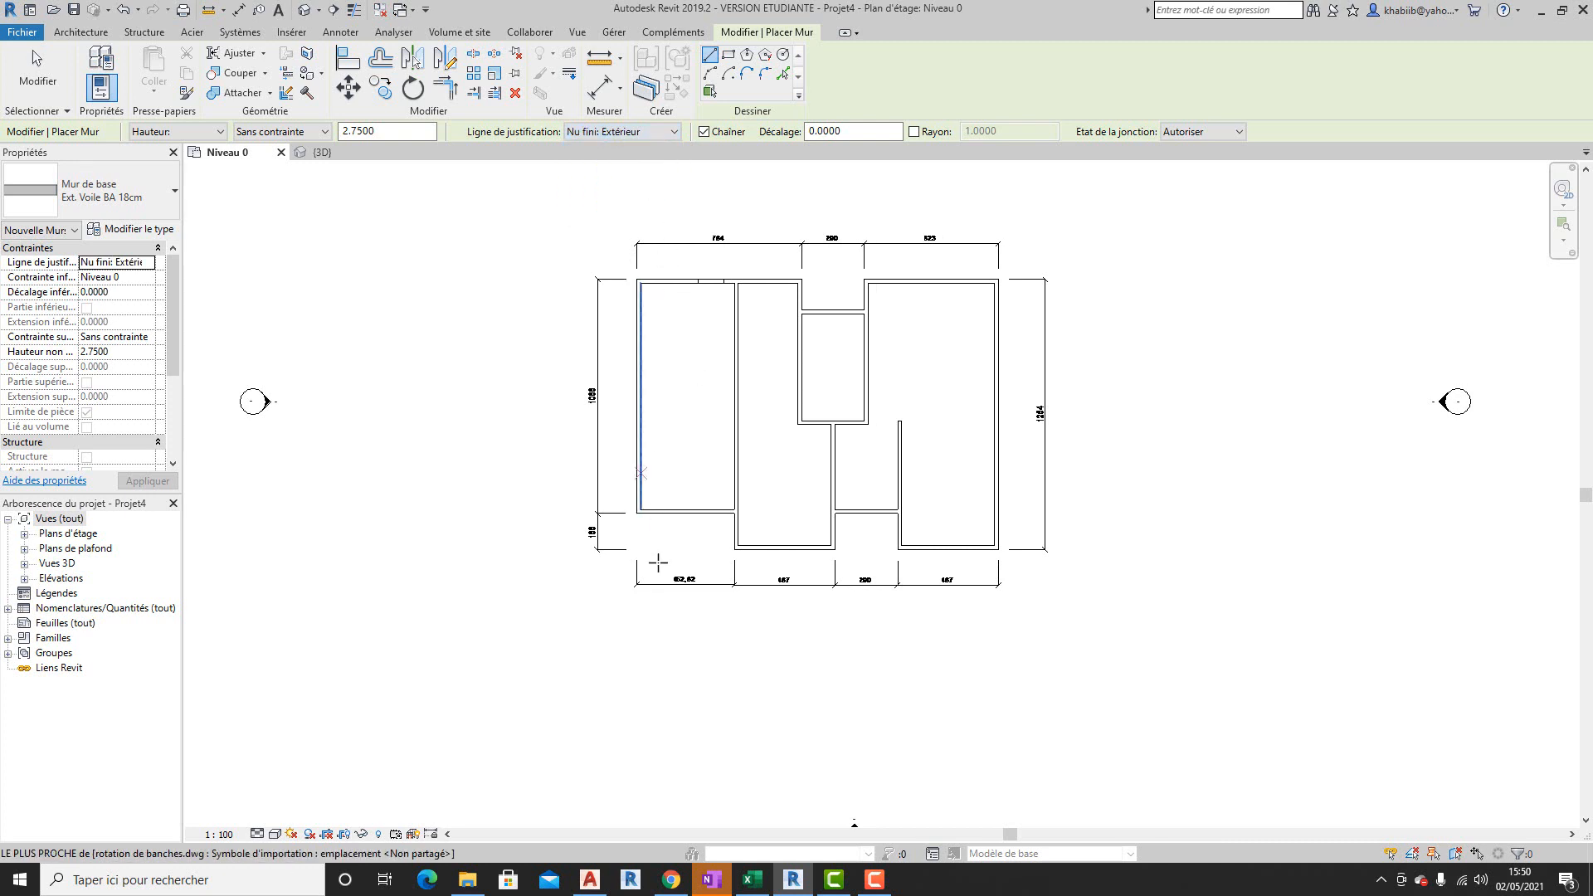
- Draw chained walls over the plan outline from the lower-left corner to the upper-left corner, across to the central recess and down its left side
scroll(637, 506, "up", 4)
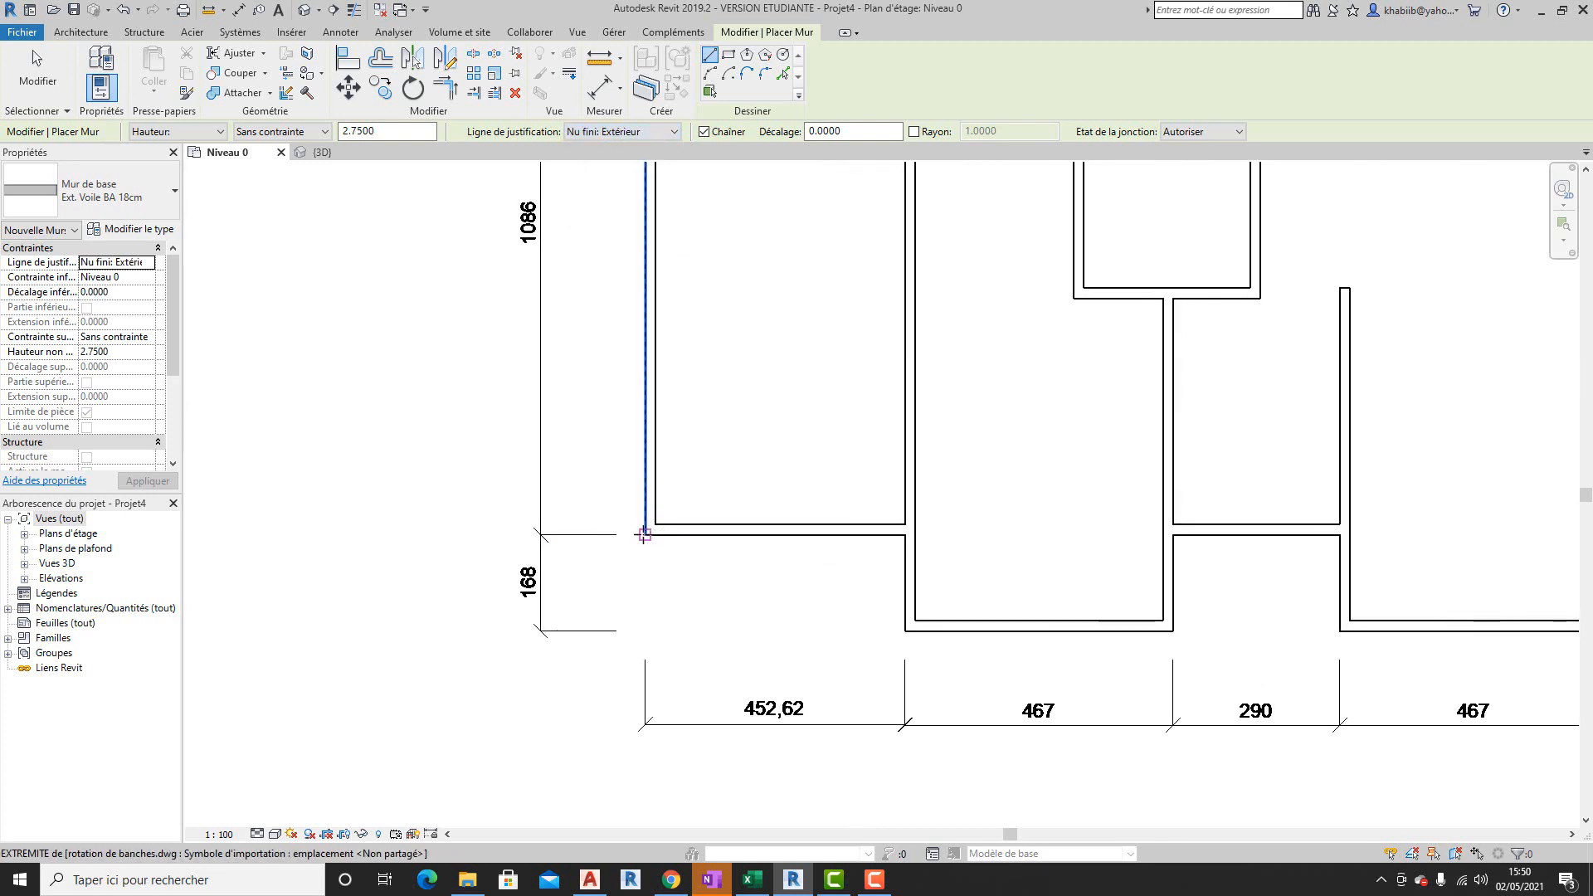
left_click(644, 534)
scroll(597, 498, "down", 3)
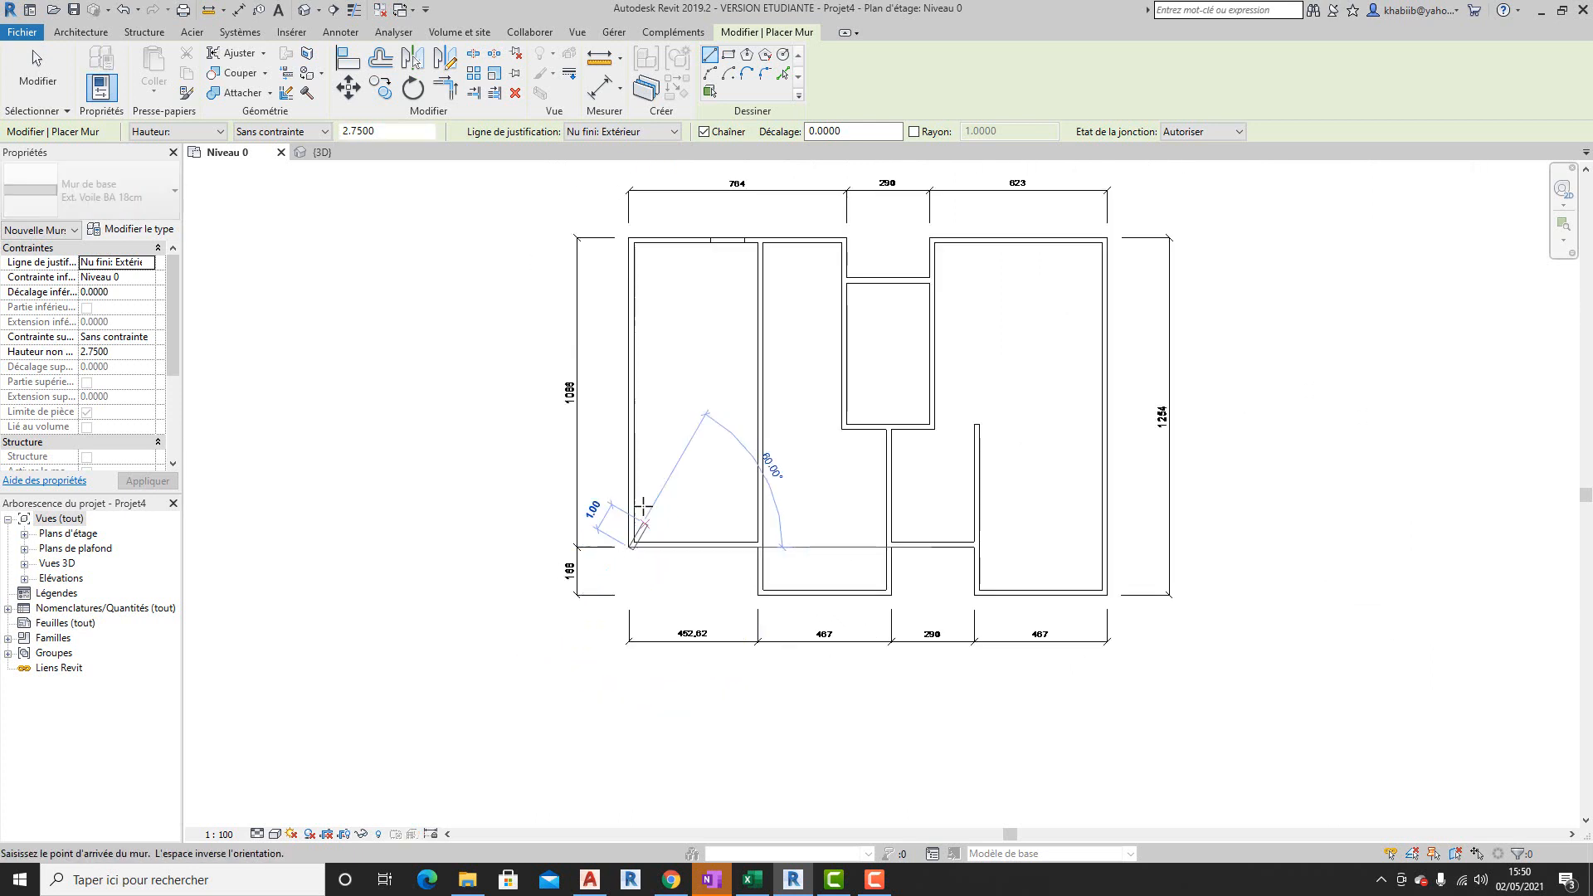
scroll(611, 455, "up", 5)
scroll(604, 431, "down", 5)
scroll(606, 196, "up", 4)
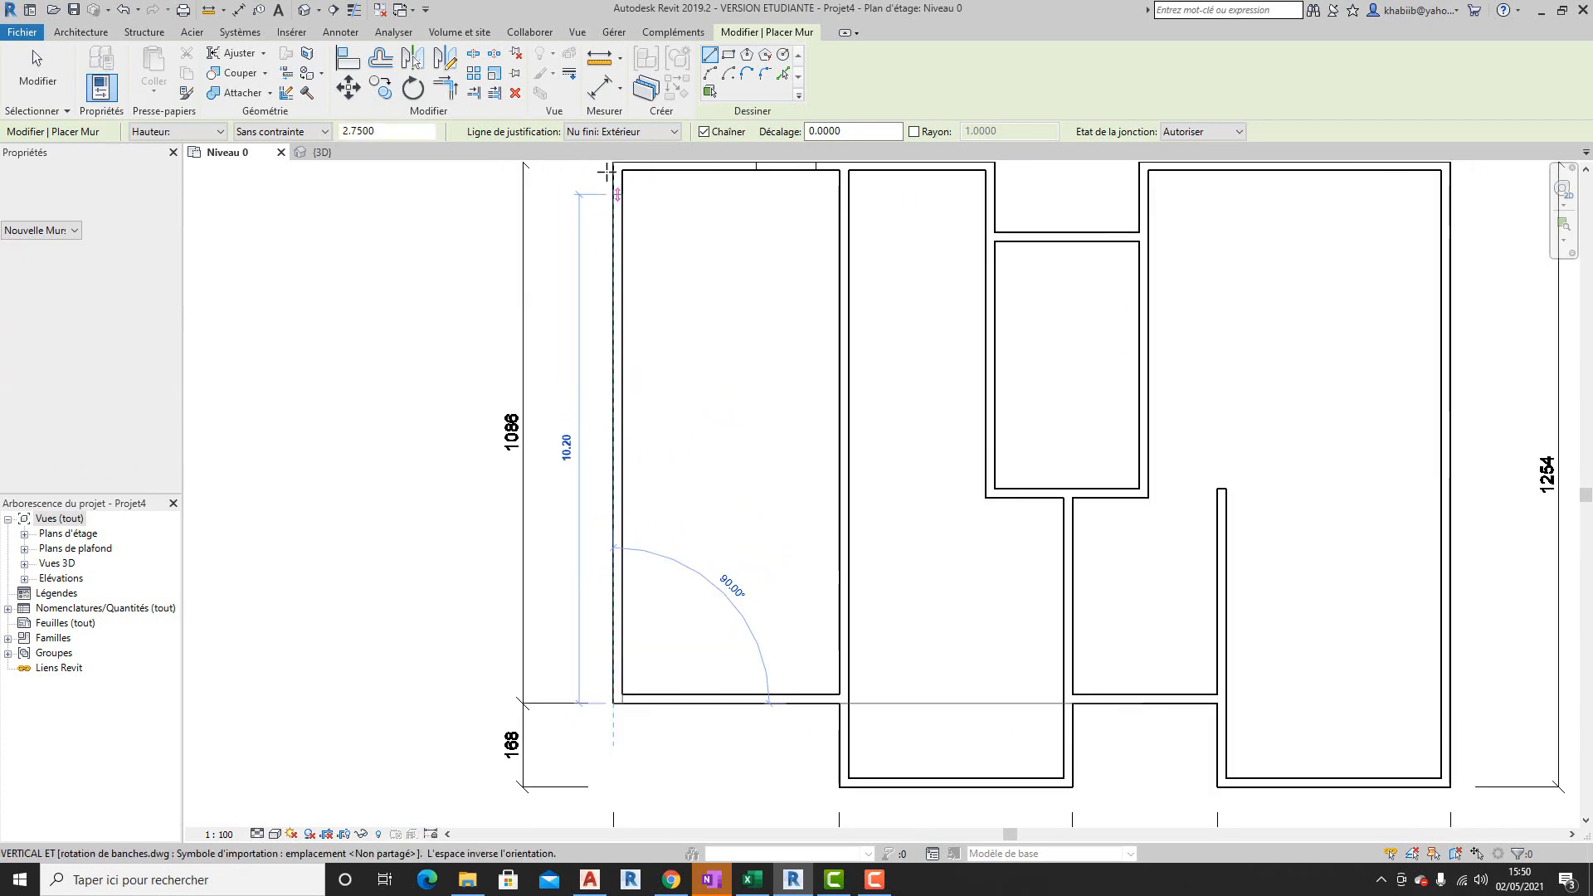
middle_click_drag(587, 326, 570, 442)
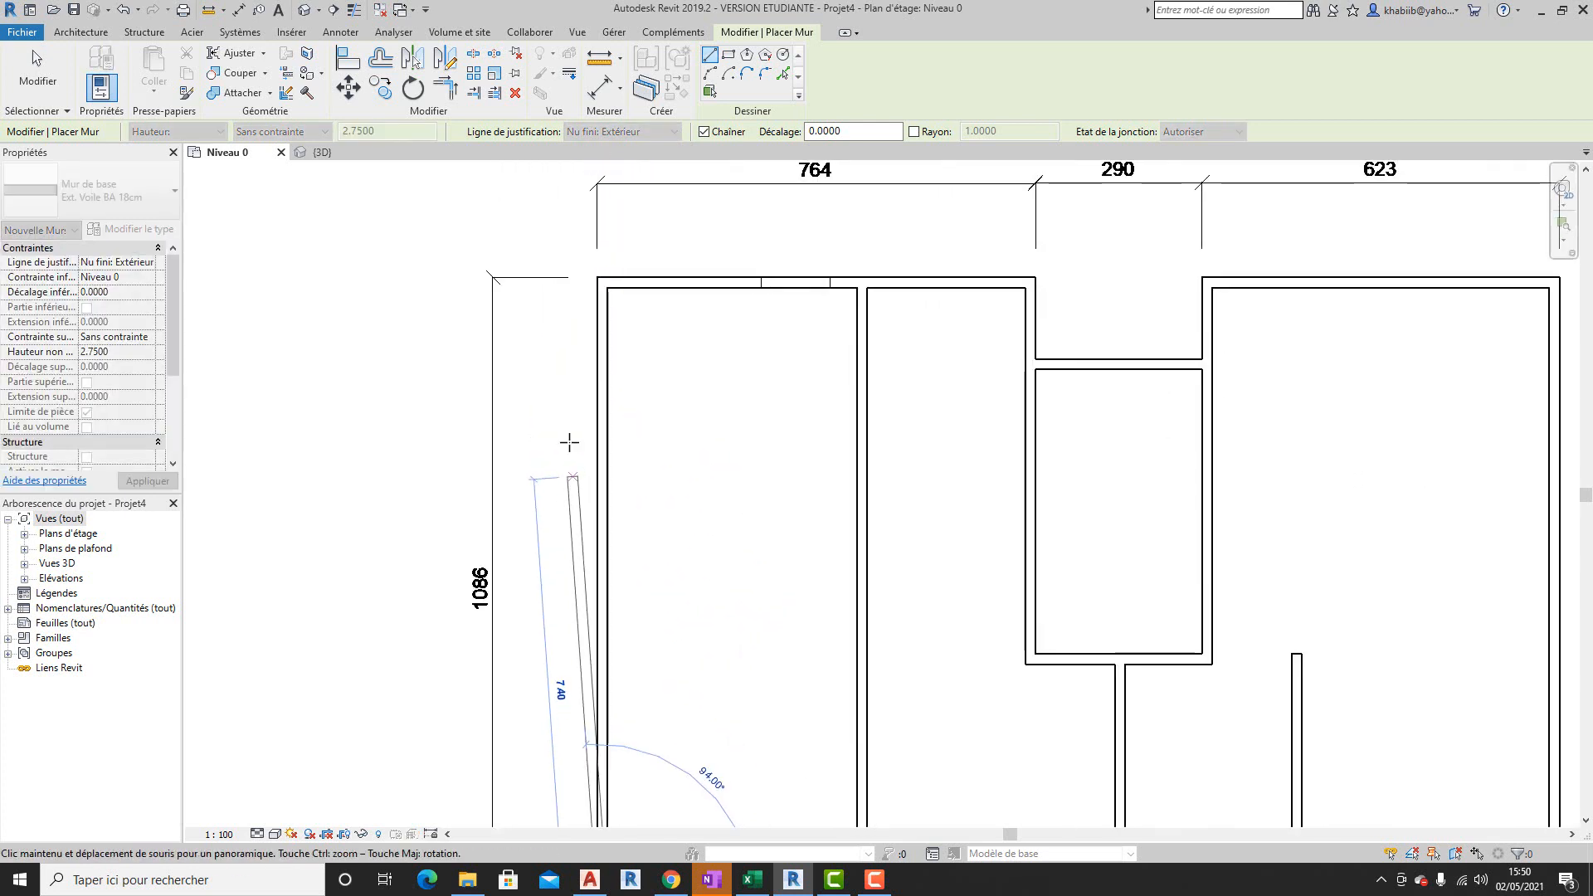
left_click(598, 279)
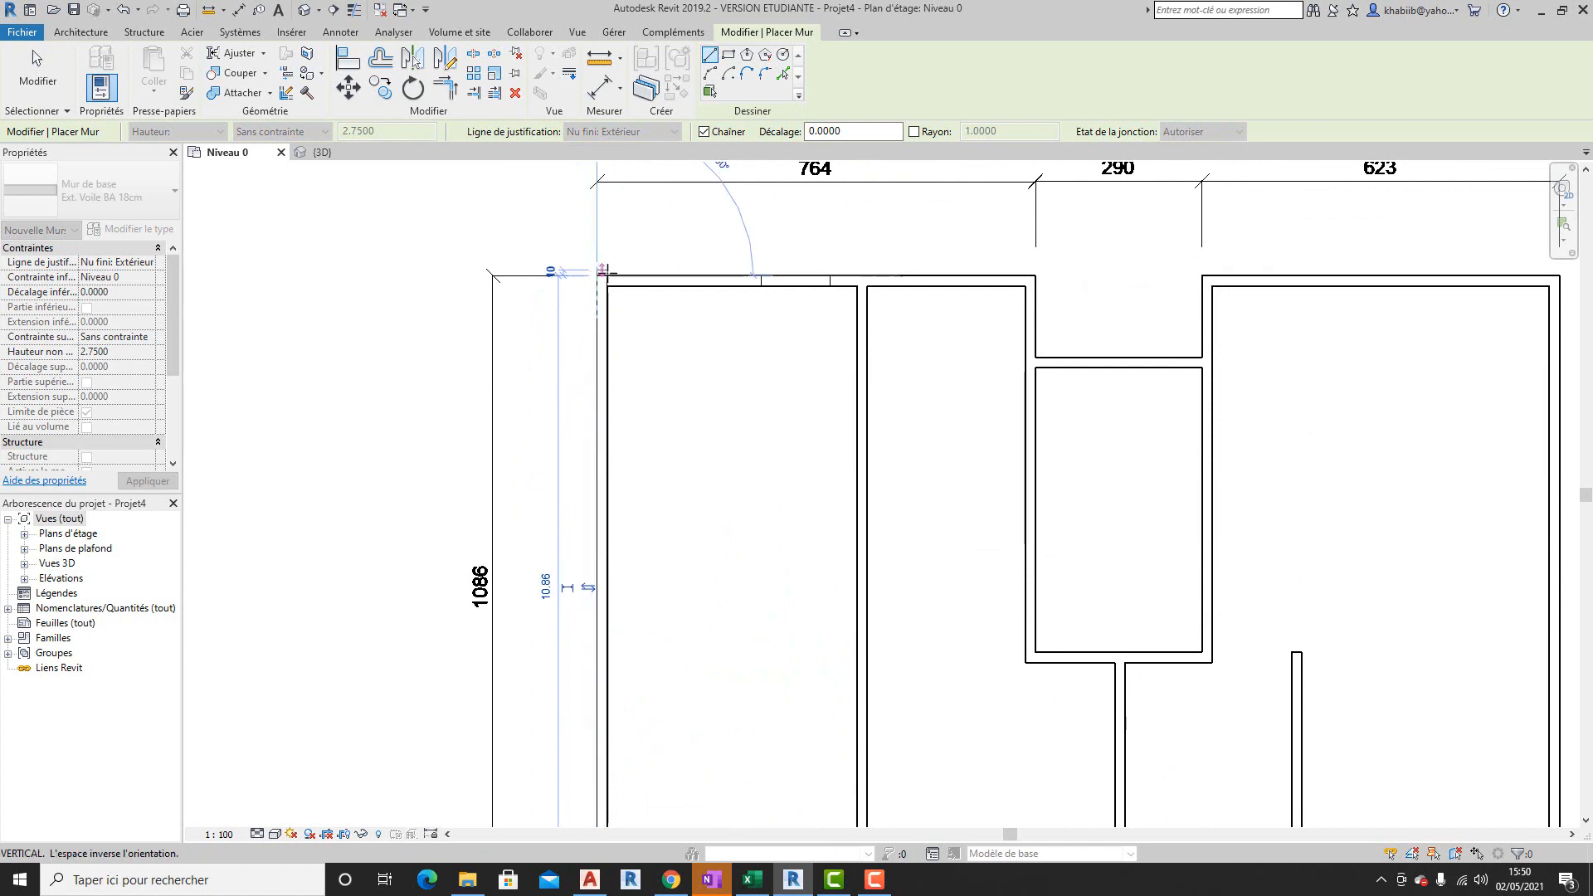
left_click(1037, 274)
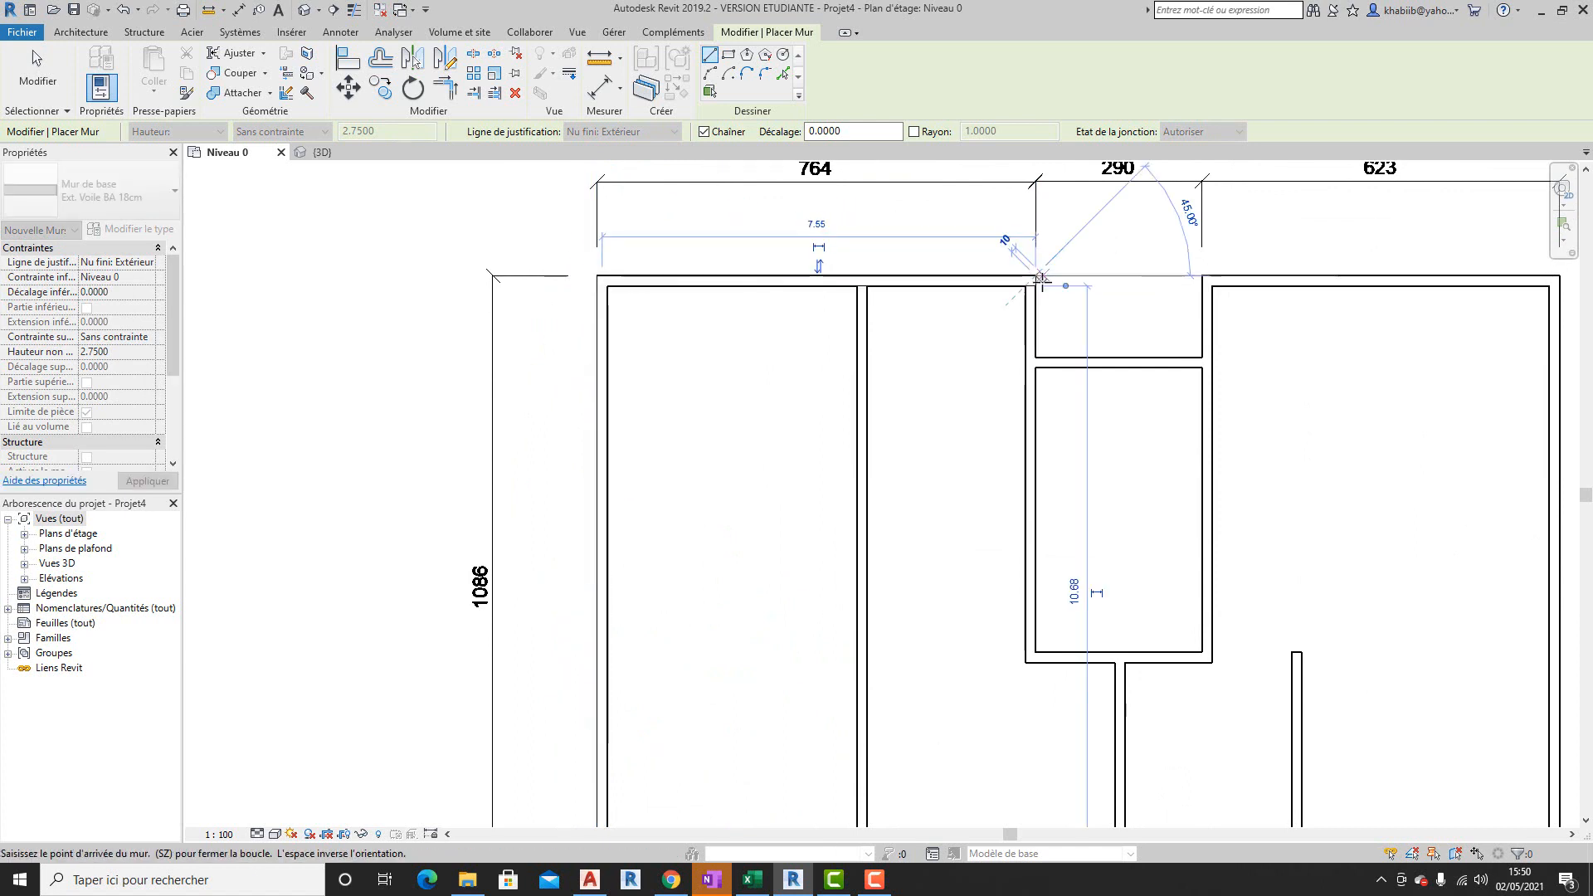
left_click(1035, 652)
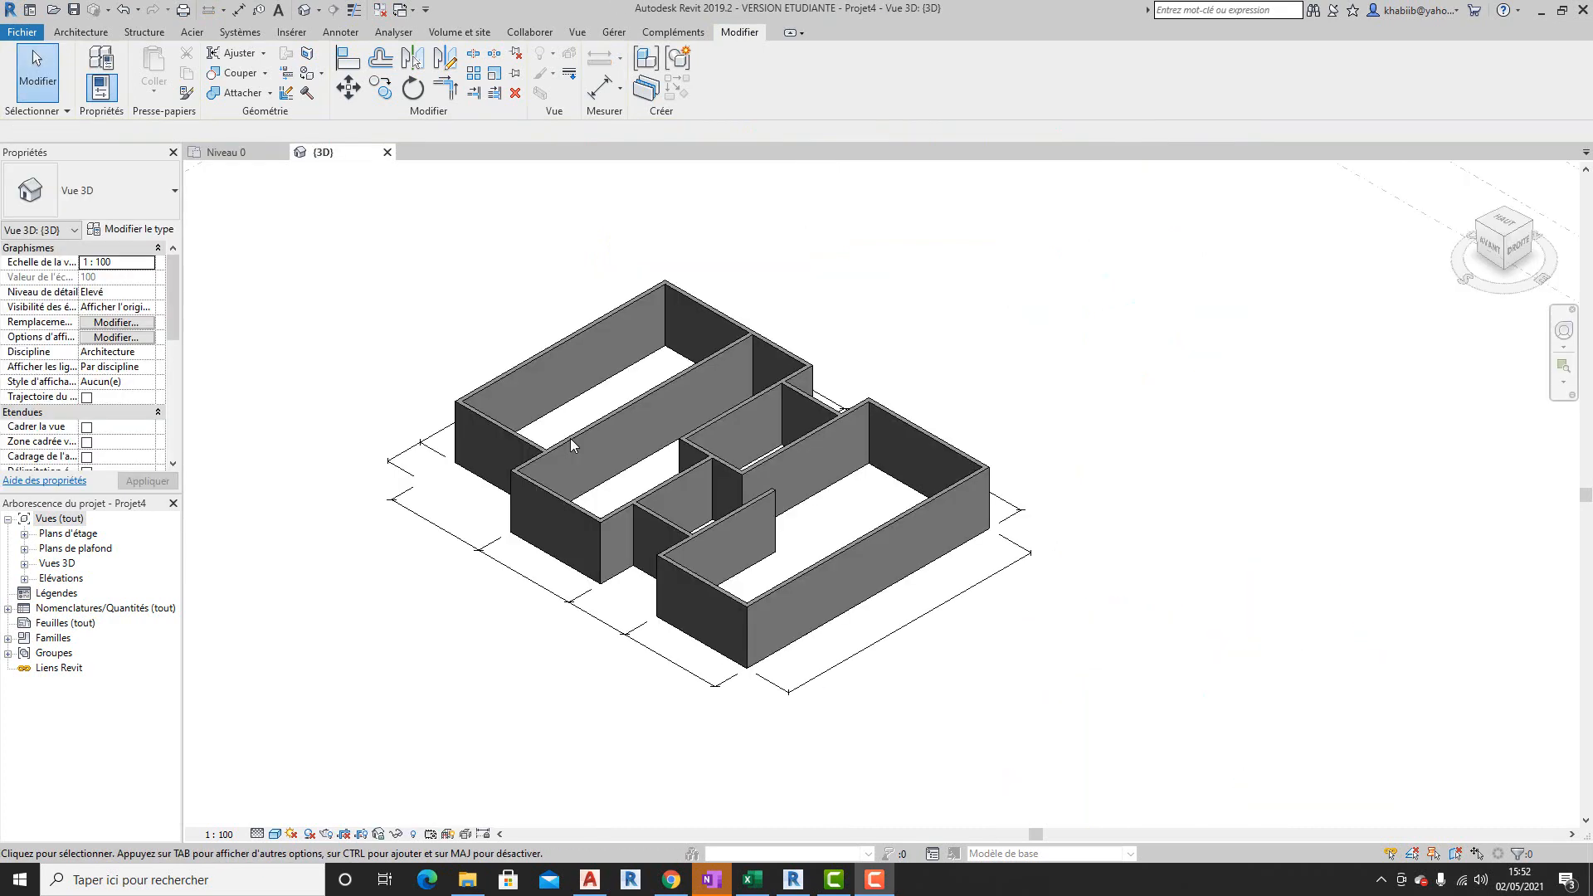
- Examine the modelled walls from several angles in the default 3D view
scroll(570, 438, "up", 3)
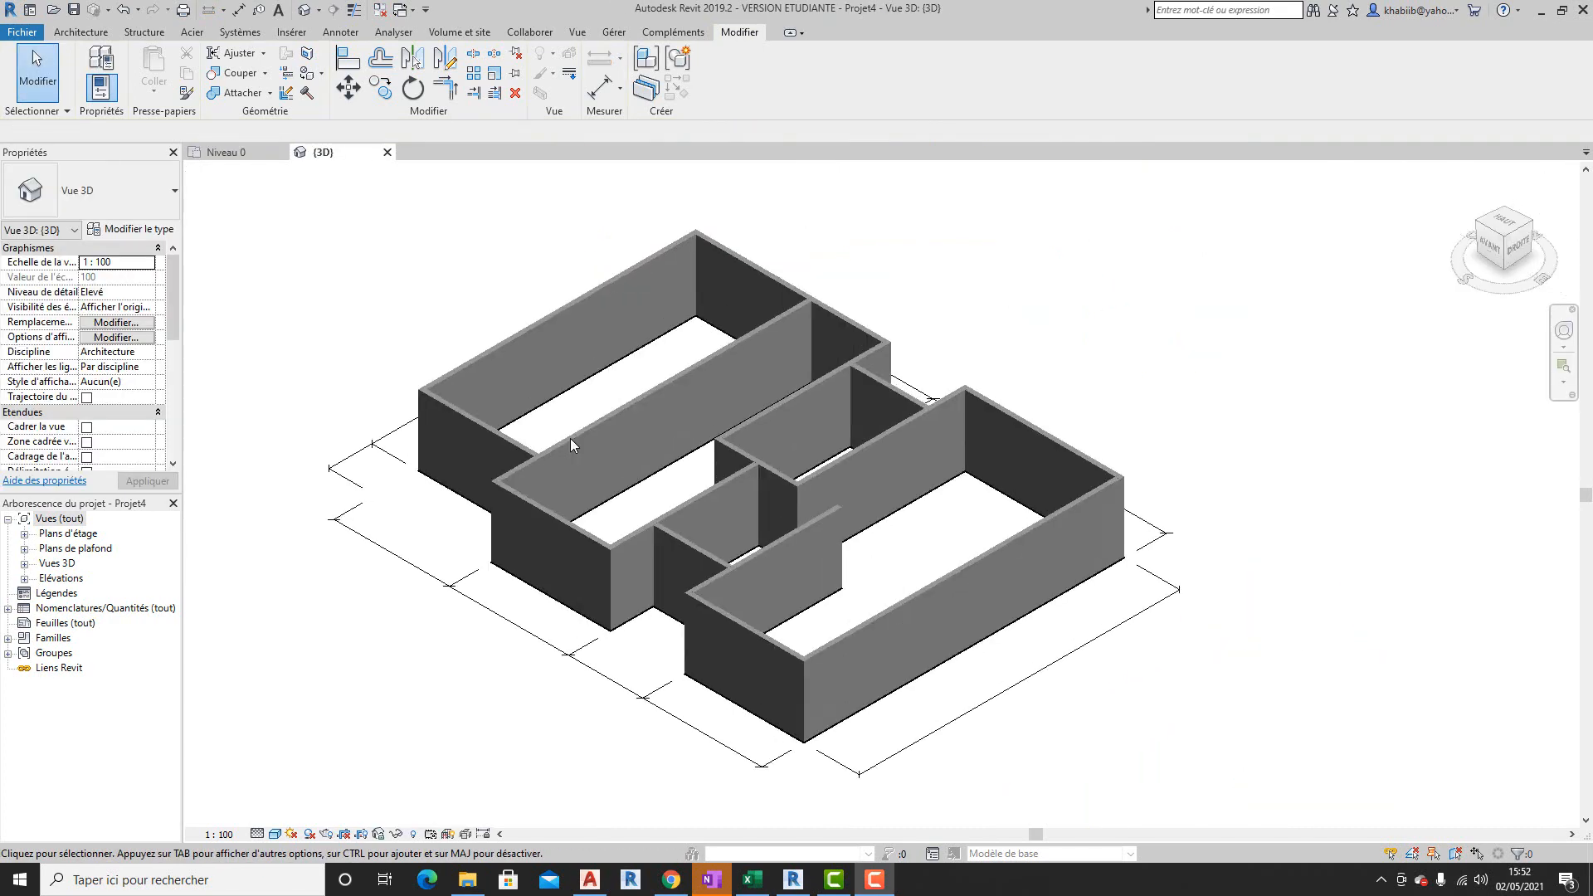
scroll(626, 426, "down", 1)
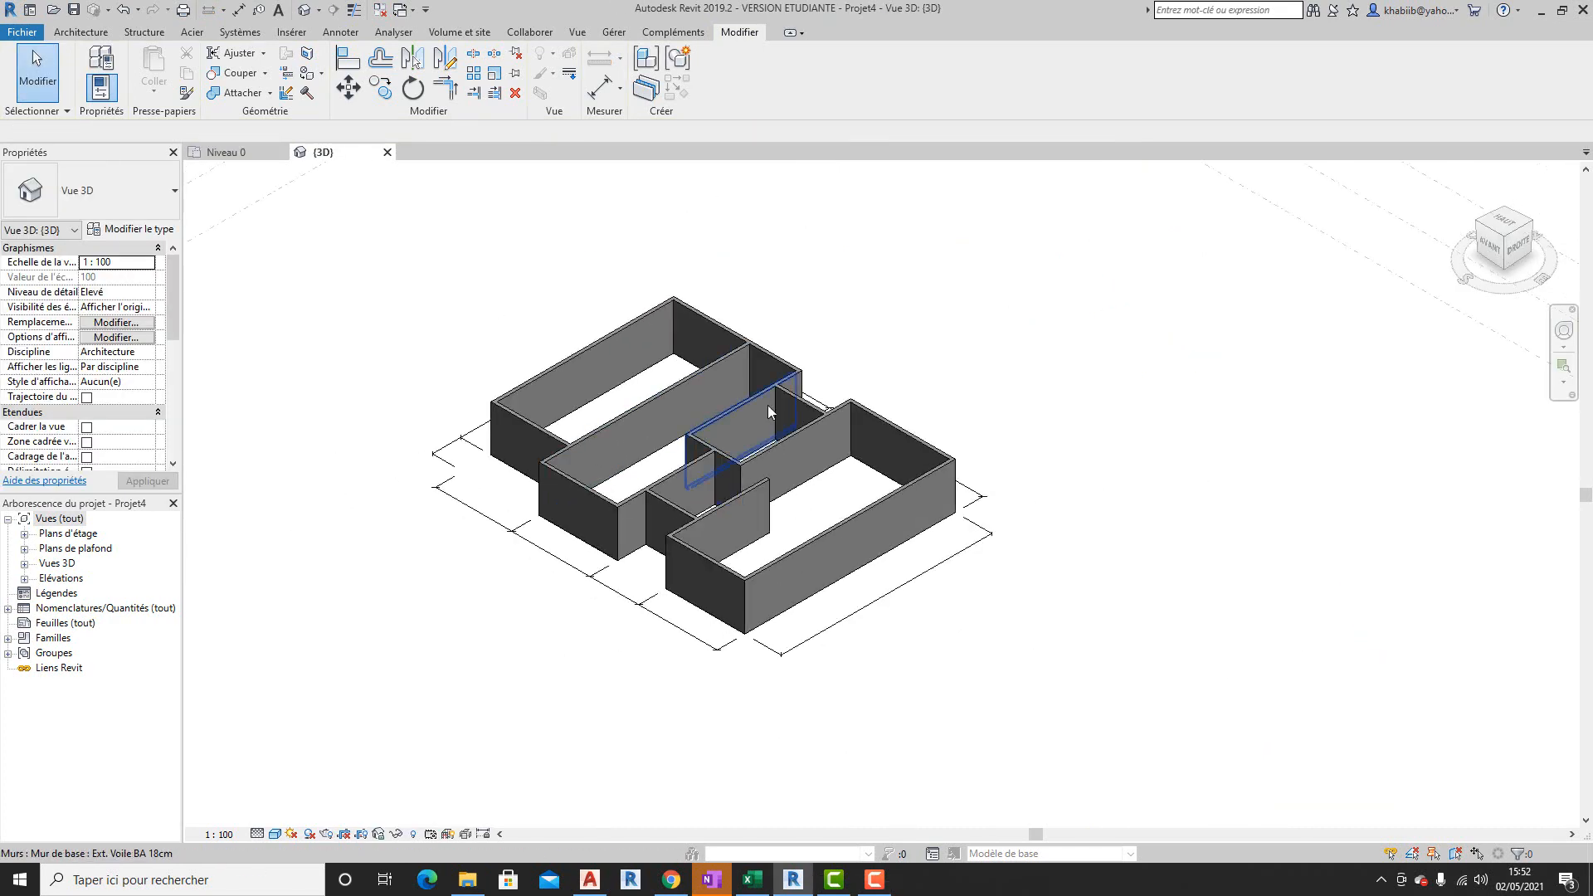
scroll(758, 368, "up", 1)
scroll(745, 410, "down", 3)
middle_click_drag(691, 393, 360, 285, "shift")
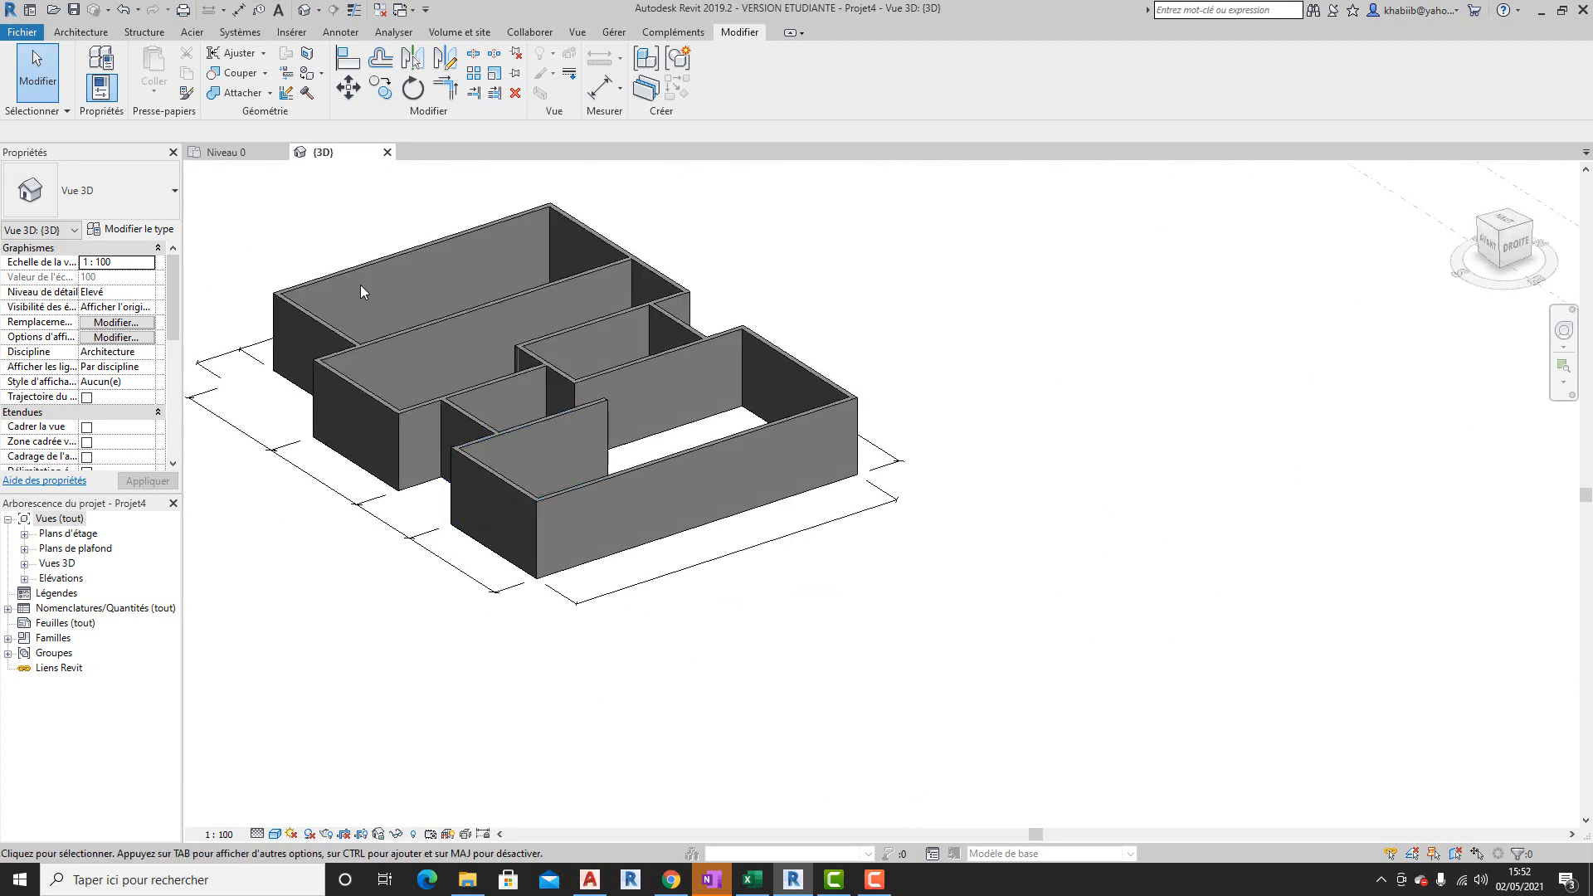
scroll(406, 292, "up", 4)
scroll(795, 387, "down", 3)
mouse_move(794, 386)
middle_mouse_down("shift")
mouse_move(1053, 384)
mouse_move(823, 395)
middle_mouse_up("shift")
scroll(504, 392, "up", 2)
scroll(466, 393, "down", 3)
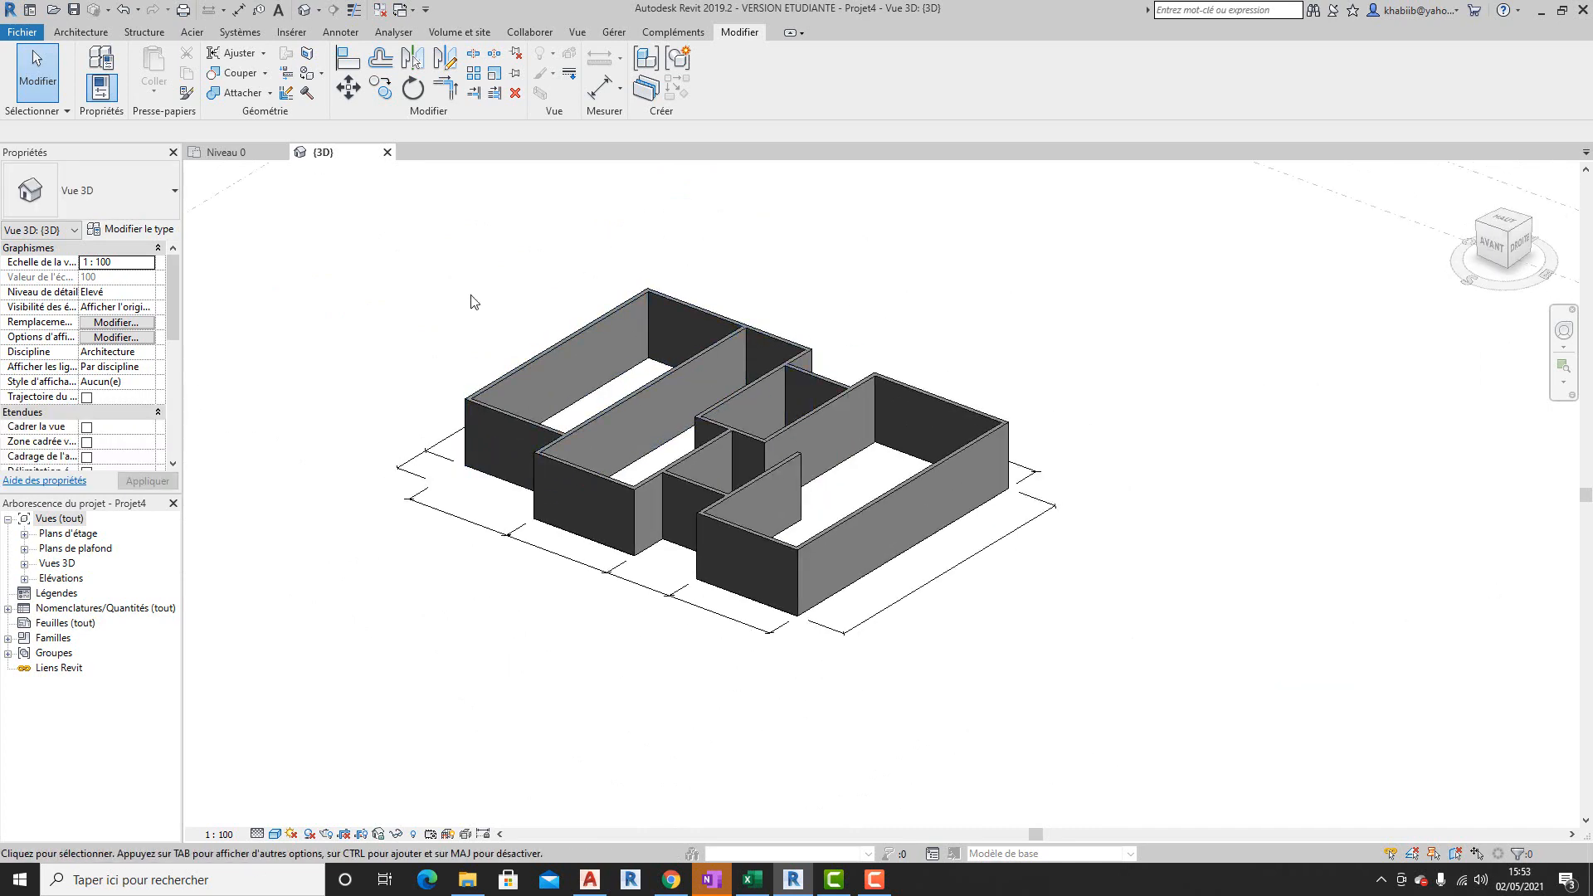
- Start placing a door and open the family file browser from its type properties
left_click(72, 38)
left_click(128, 65)
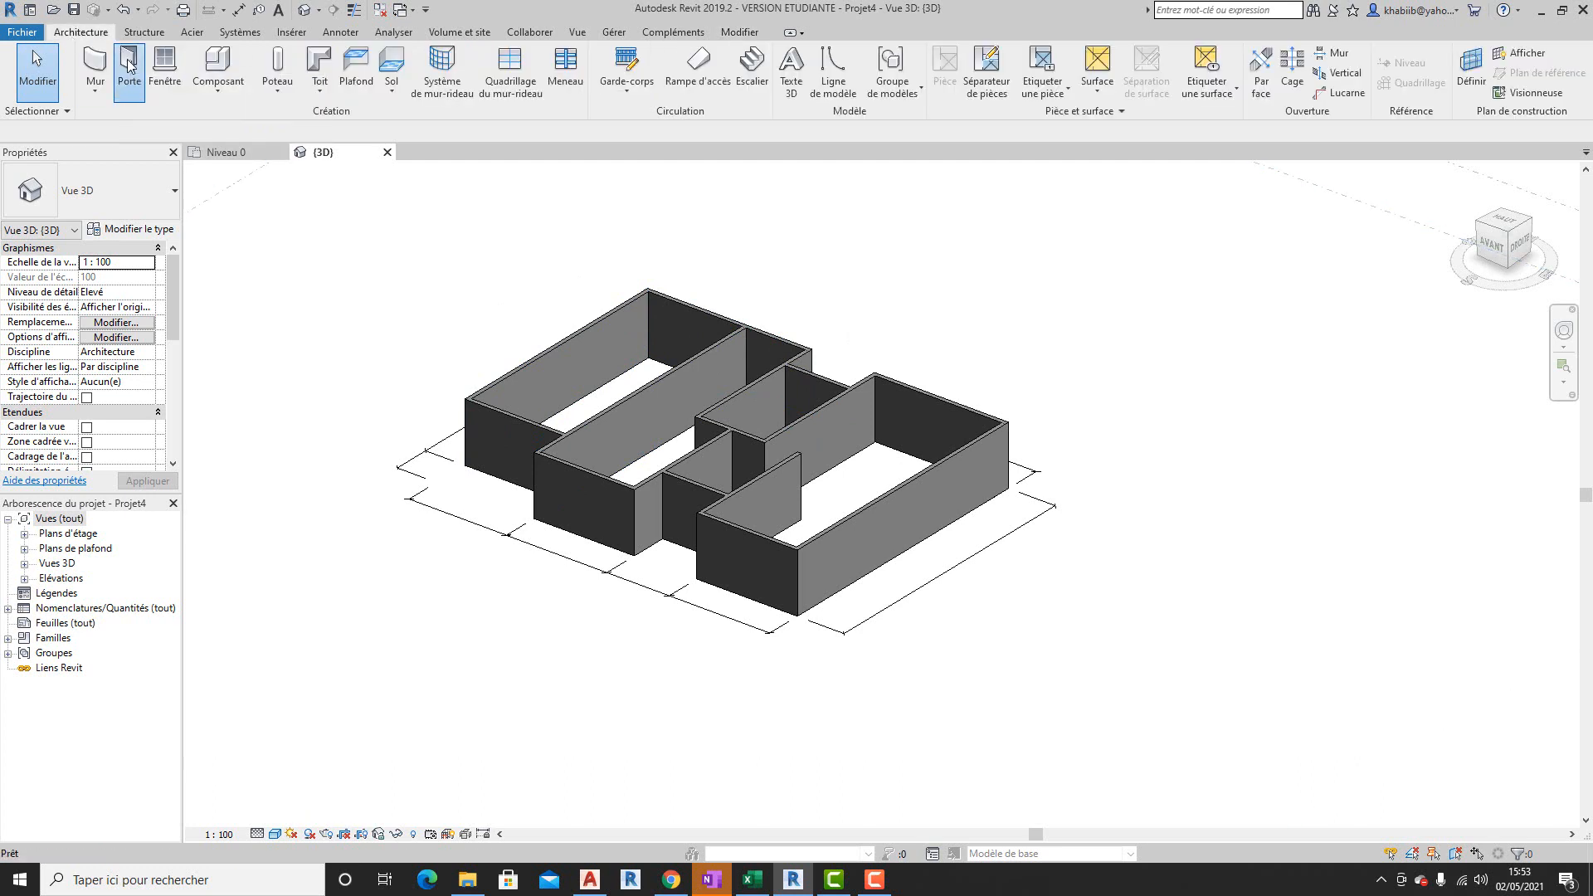
left_click(81, 32)
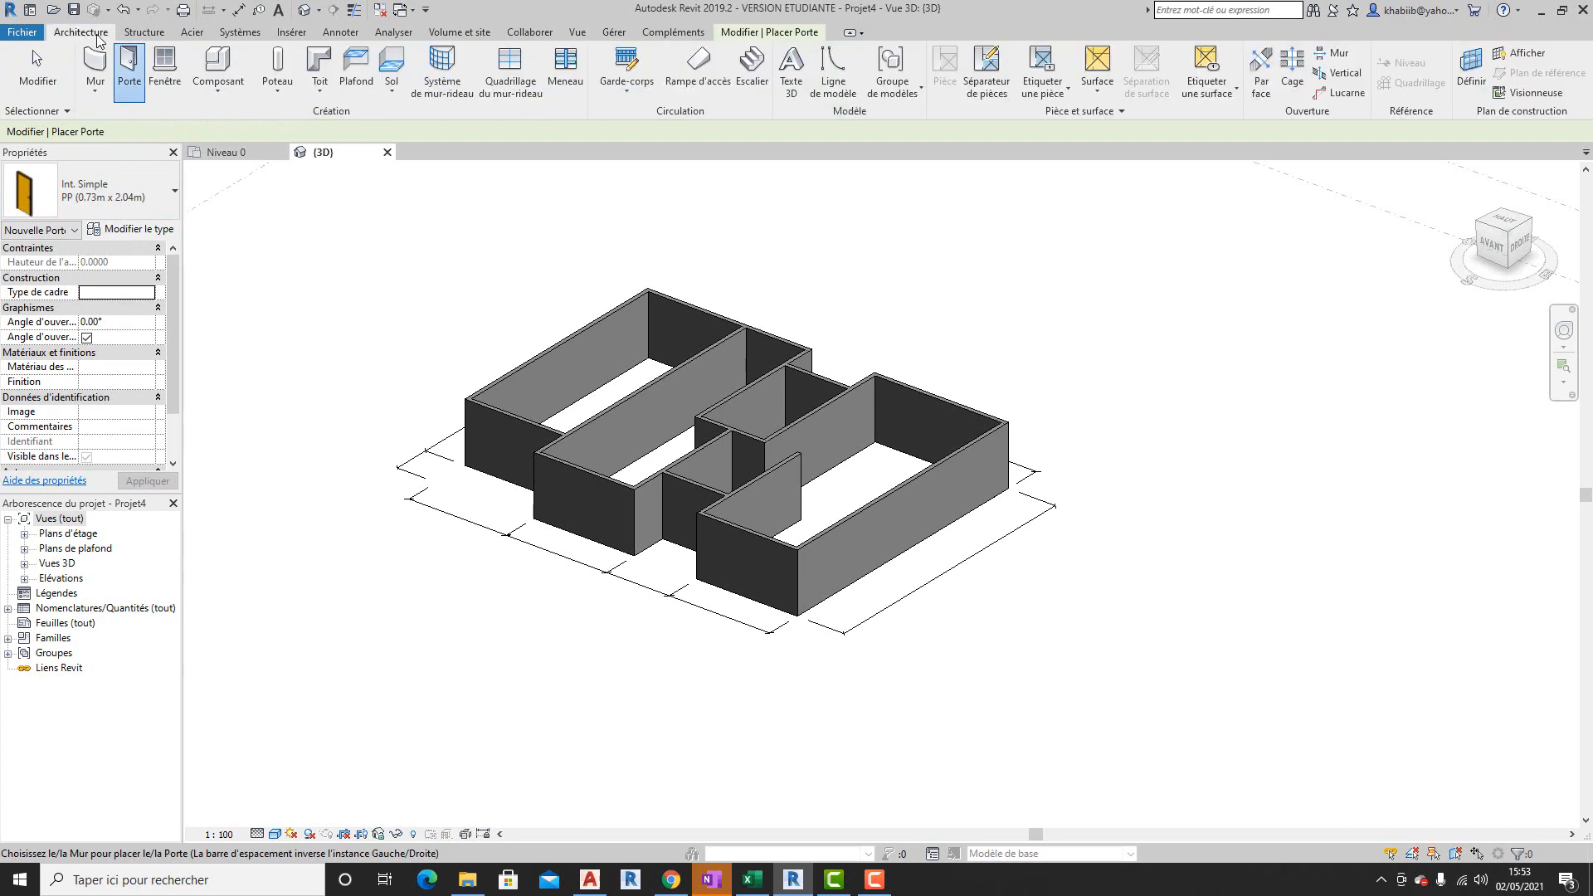
left_click(133, 229)
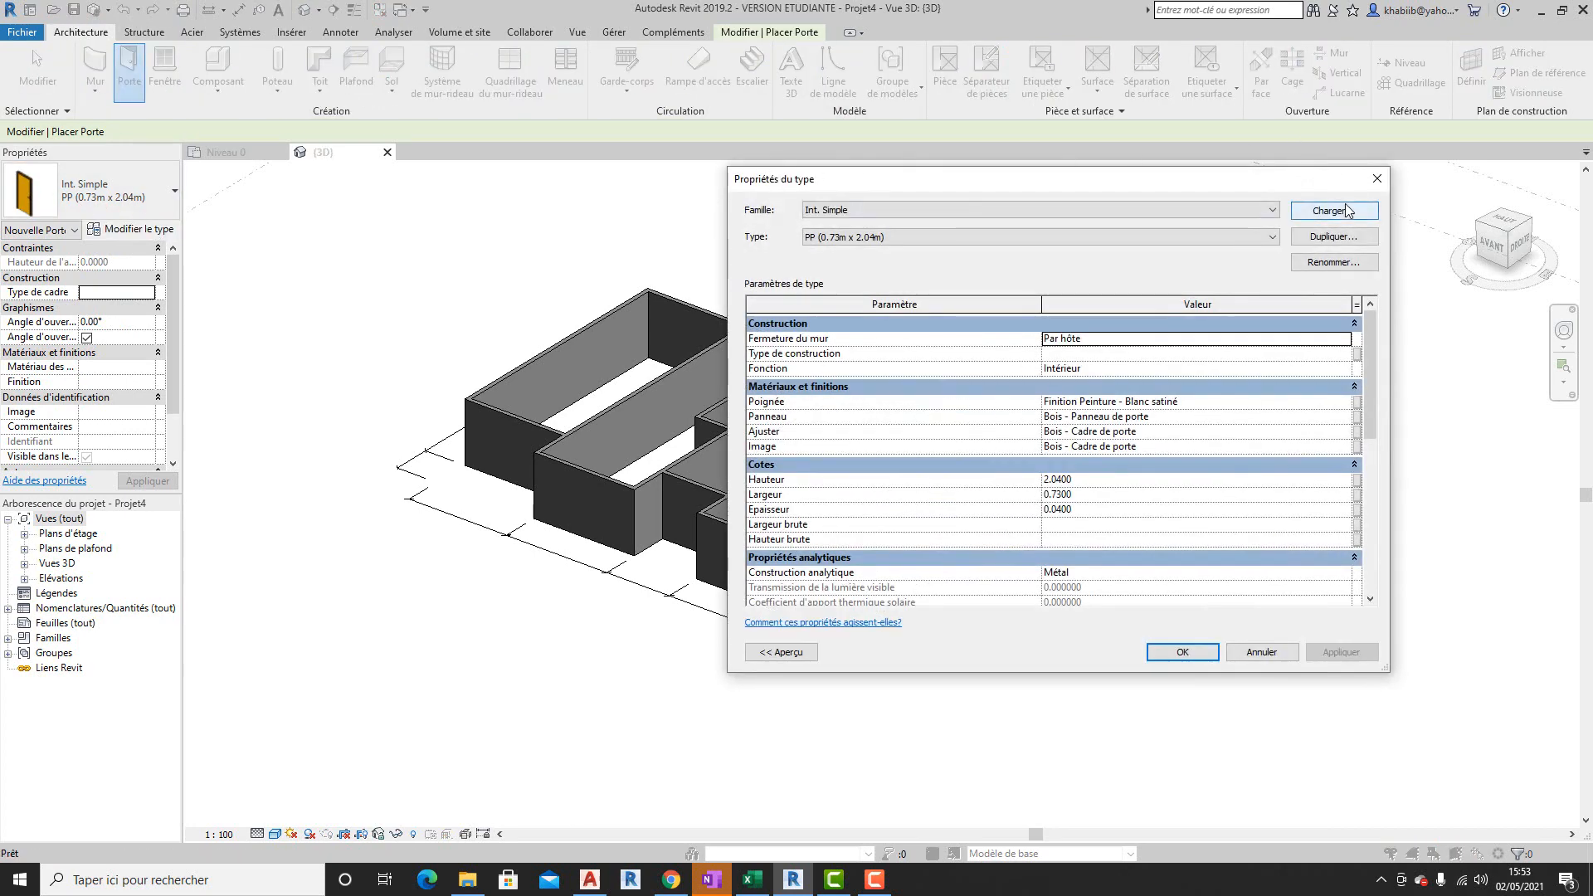
left_click(1352, 209)
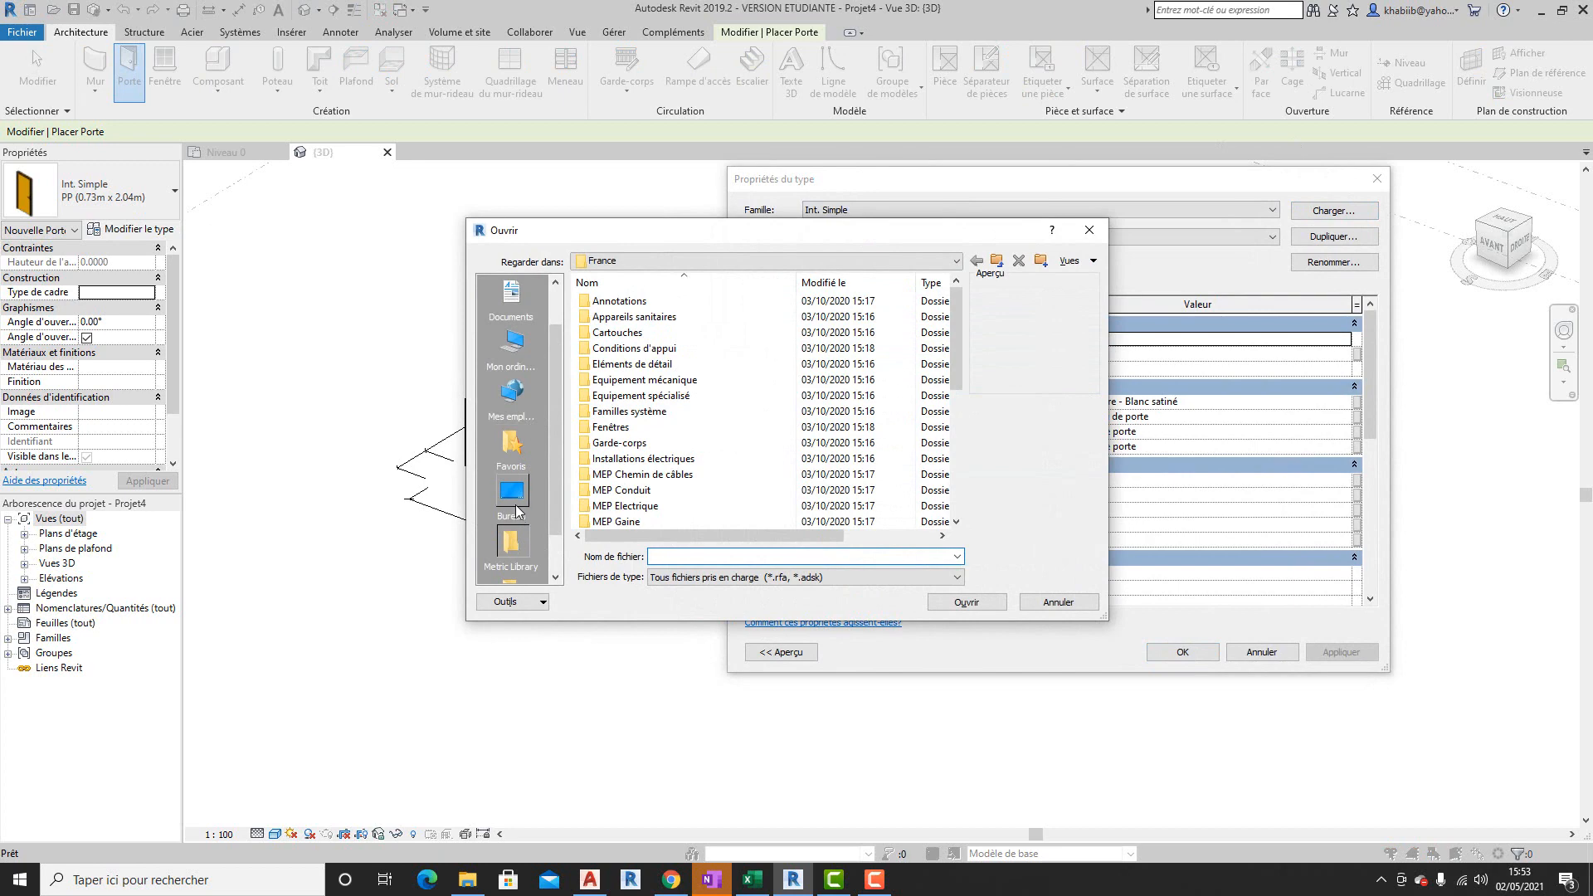
- Load the door family Mannequin.rfa from the EBTP\PTS folder on drive K: and accept its type F80A
left_click(644, 262)
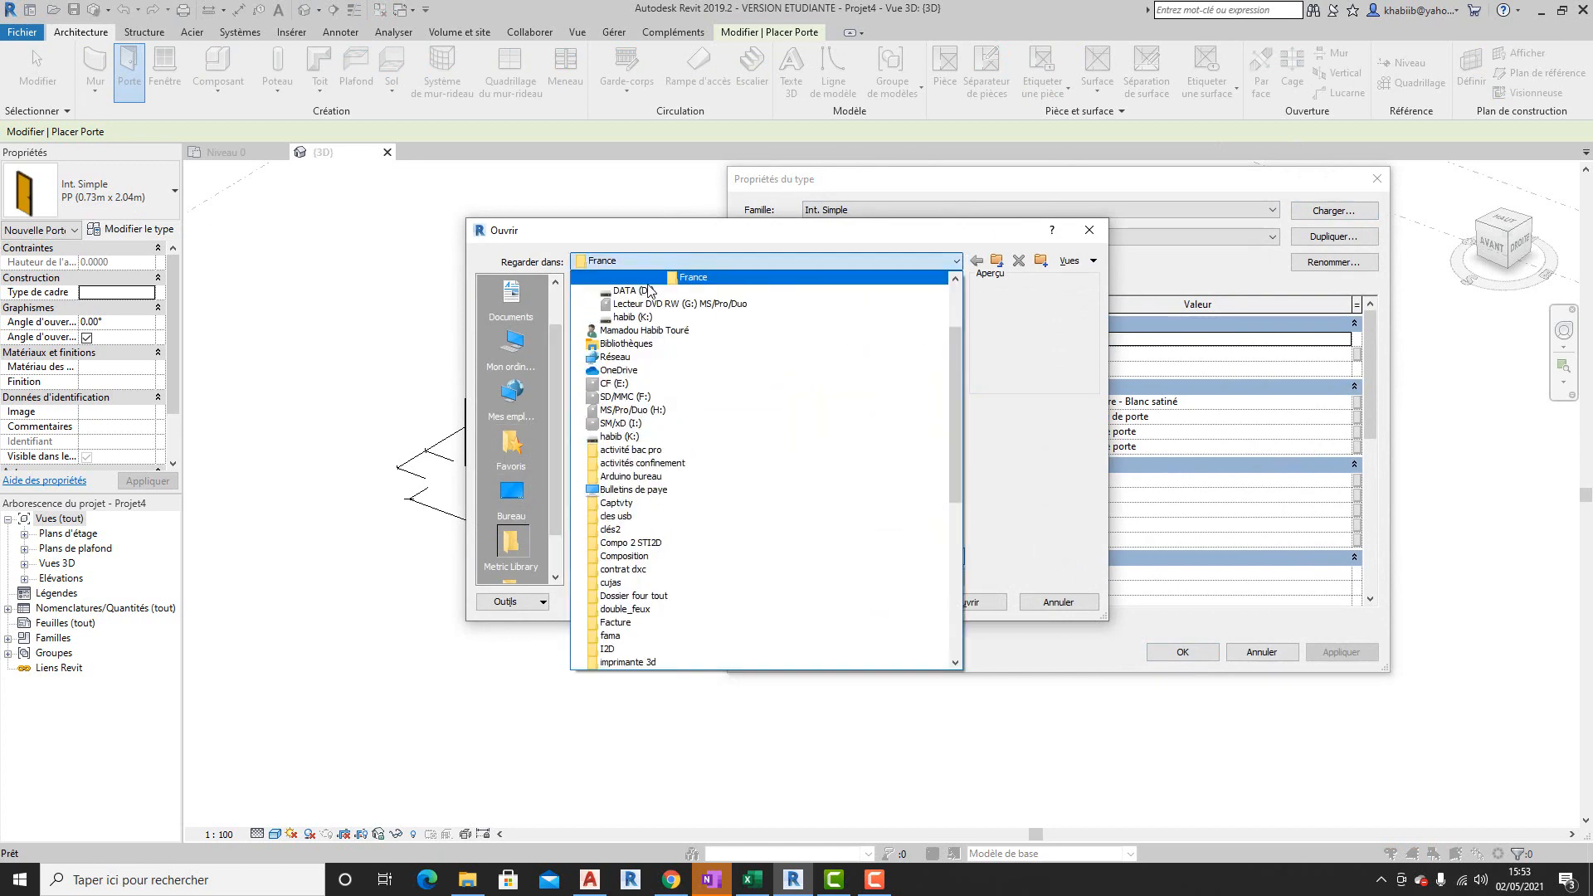
left_click(652, 325)
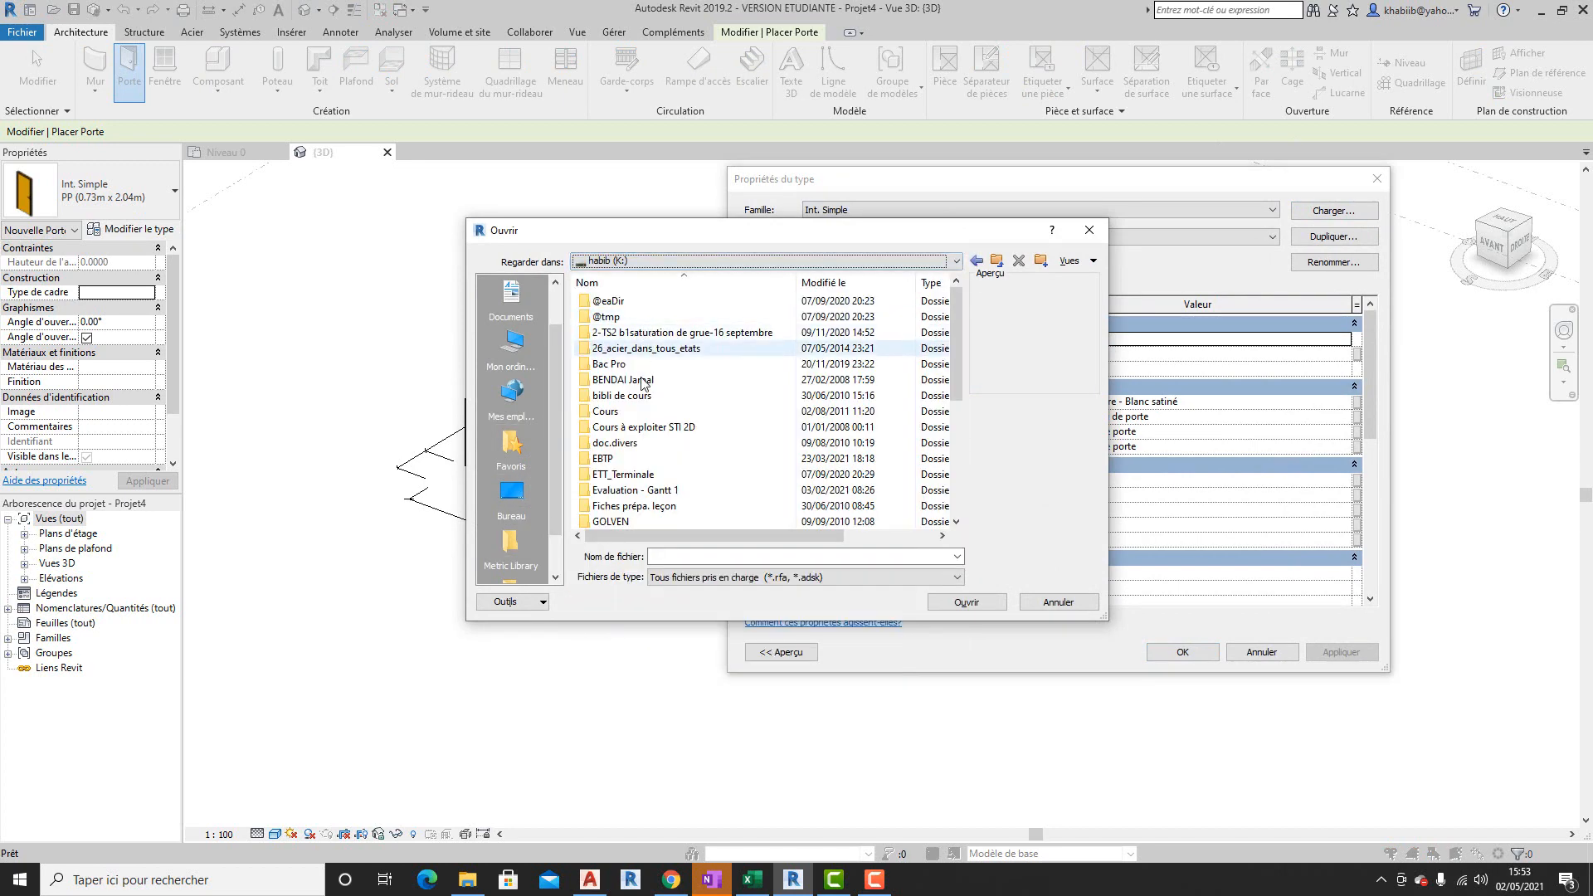
double_click(606, 458)
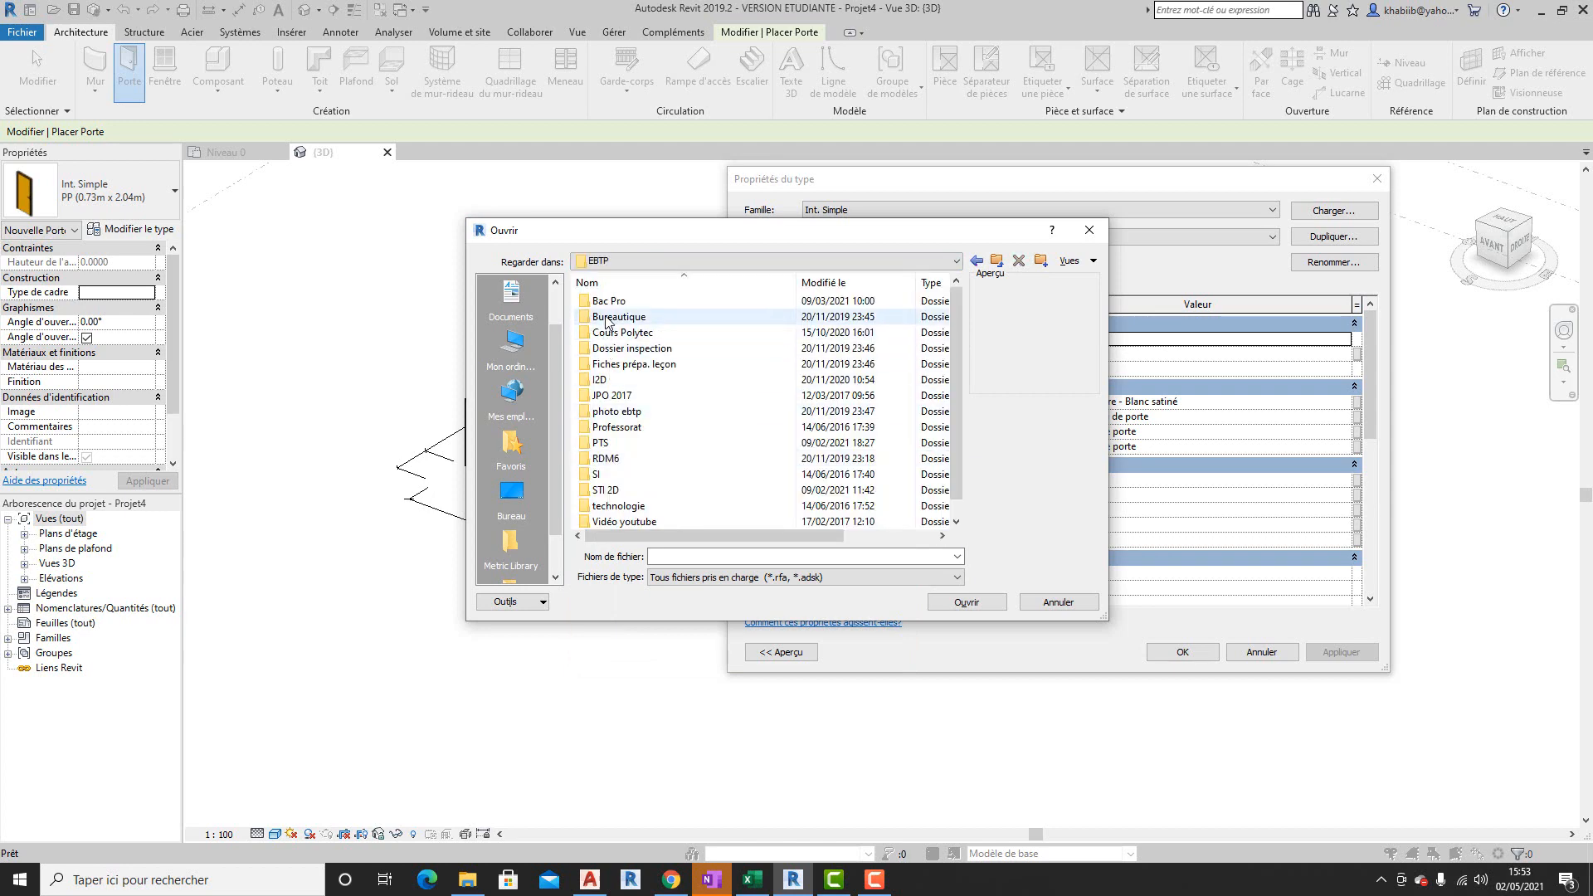
left_click(627, 444)
double_click(627, 444)
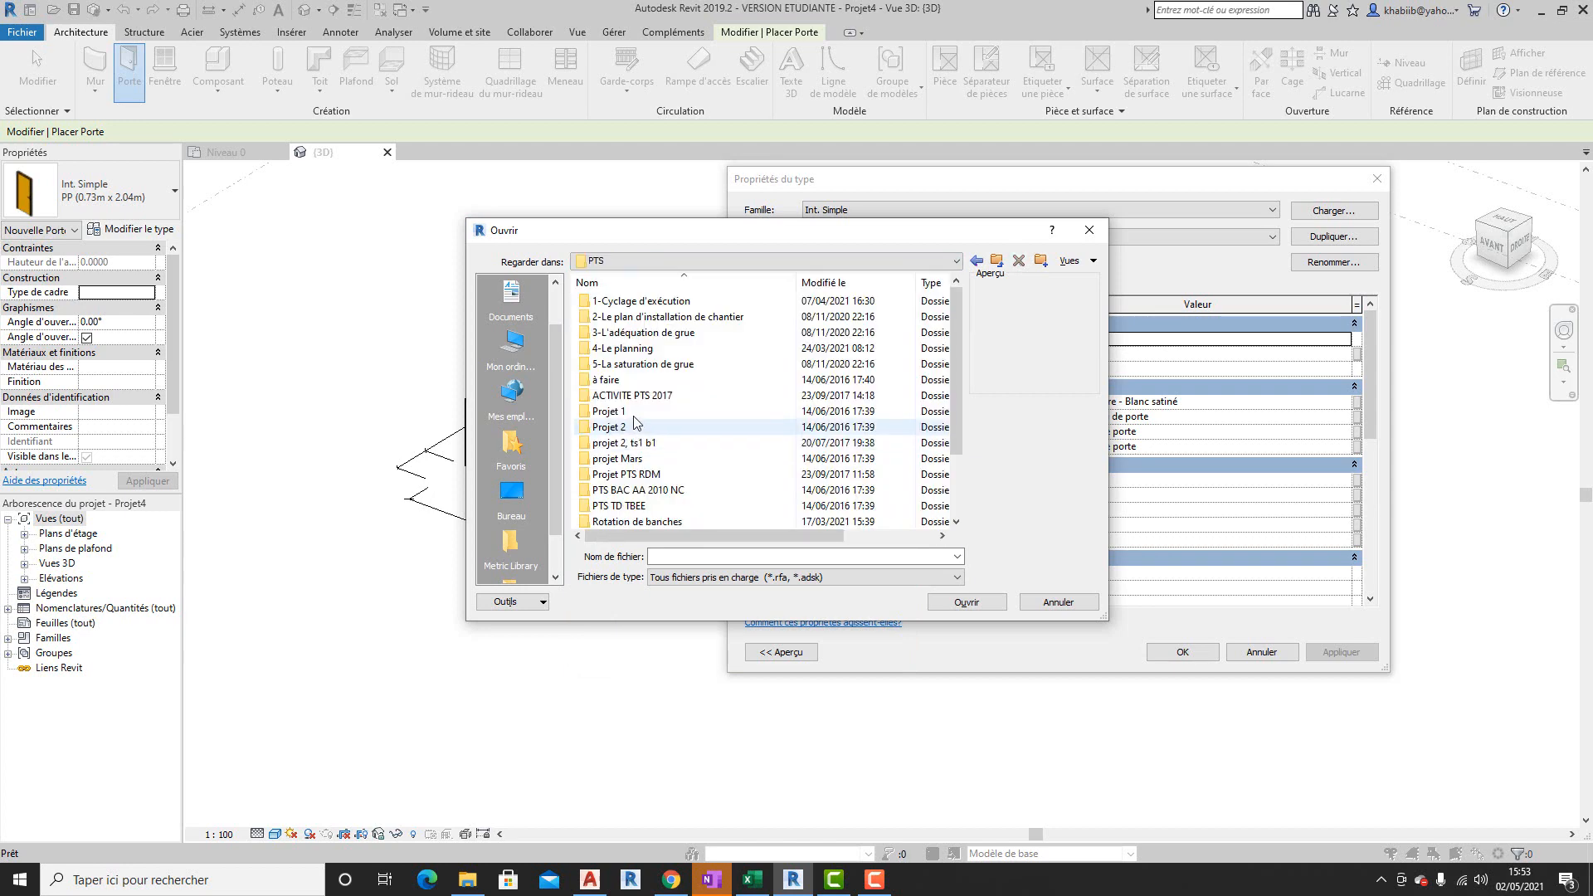
scroll(627, 448, "down", 2)
left_click(618, 505)
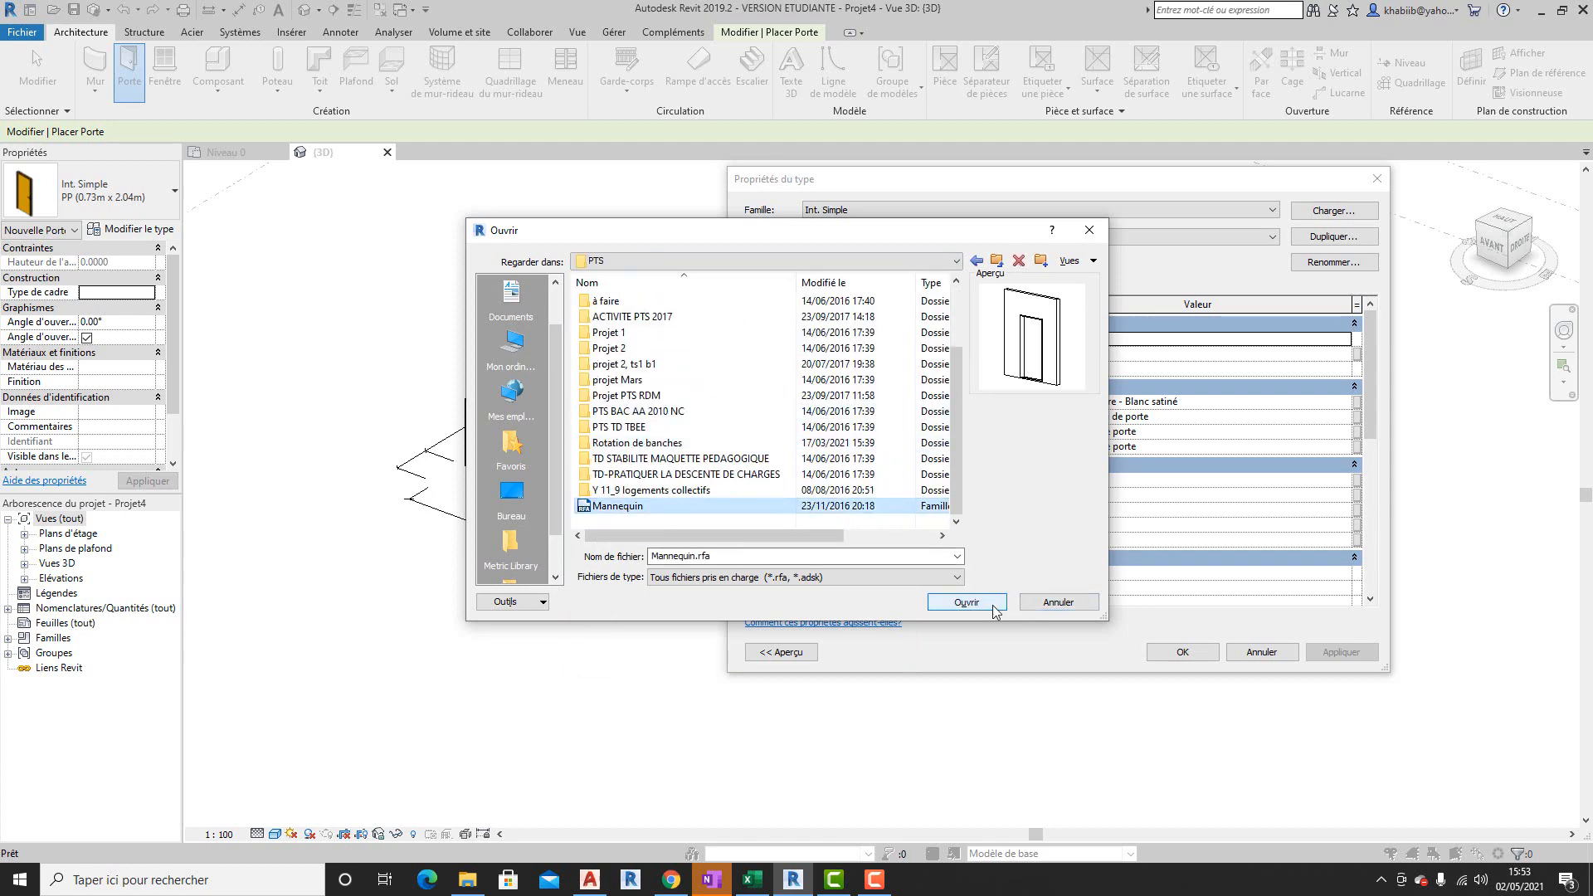
left_click(996, 603)
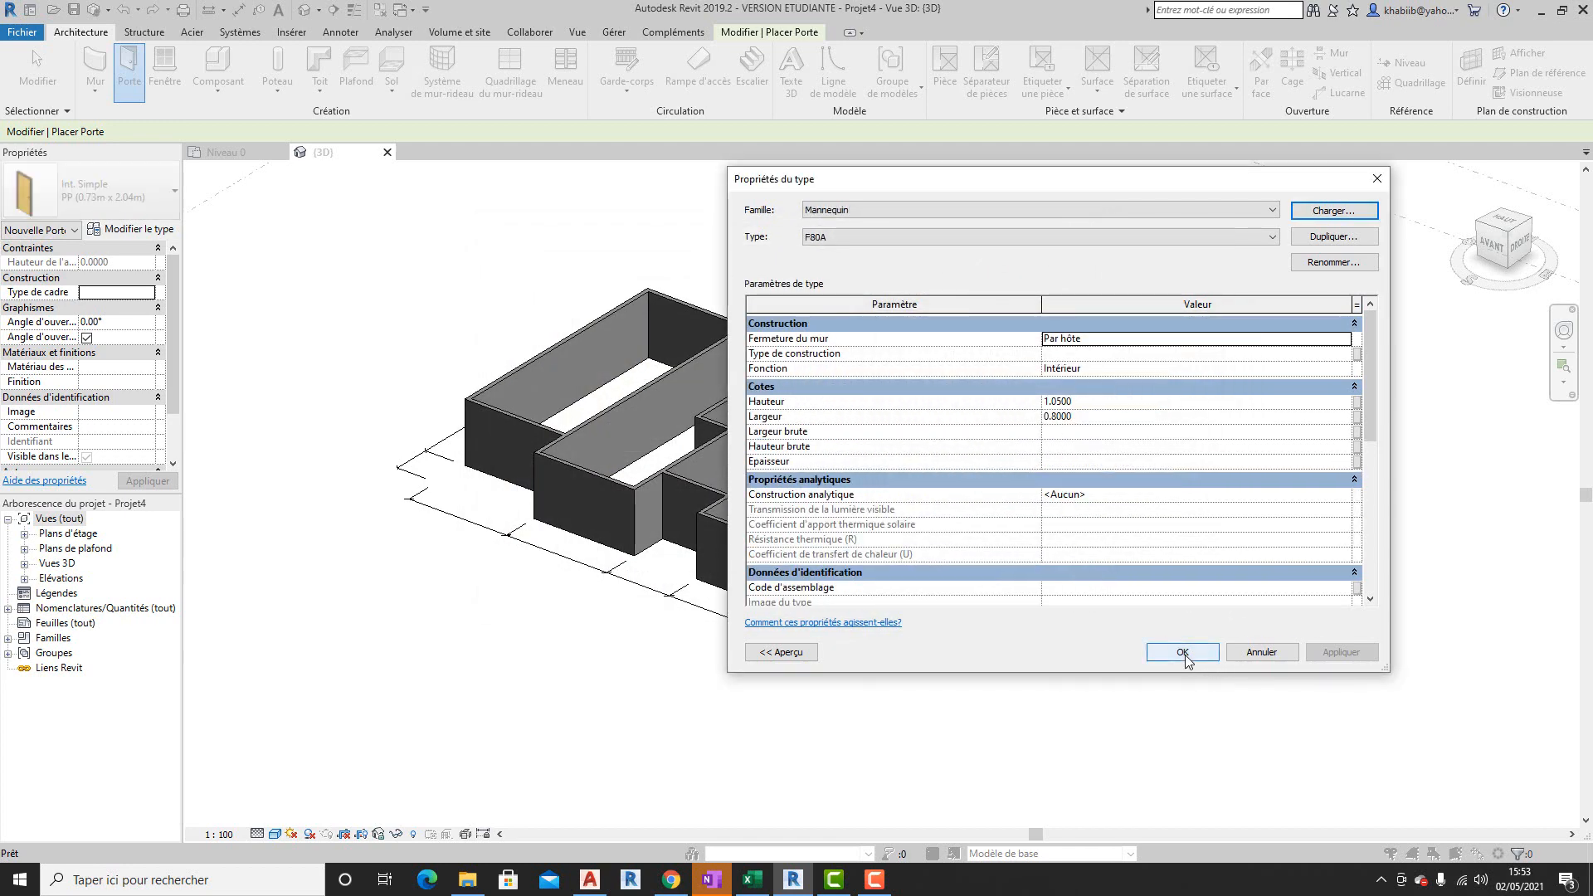
left_click(1184, 655)
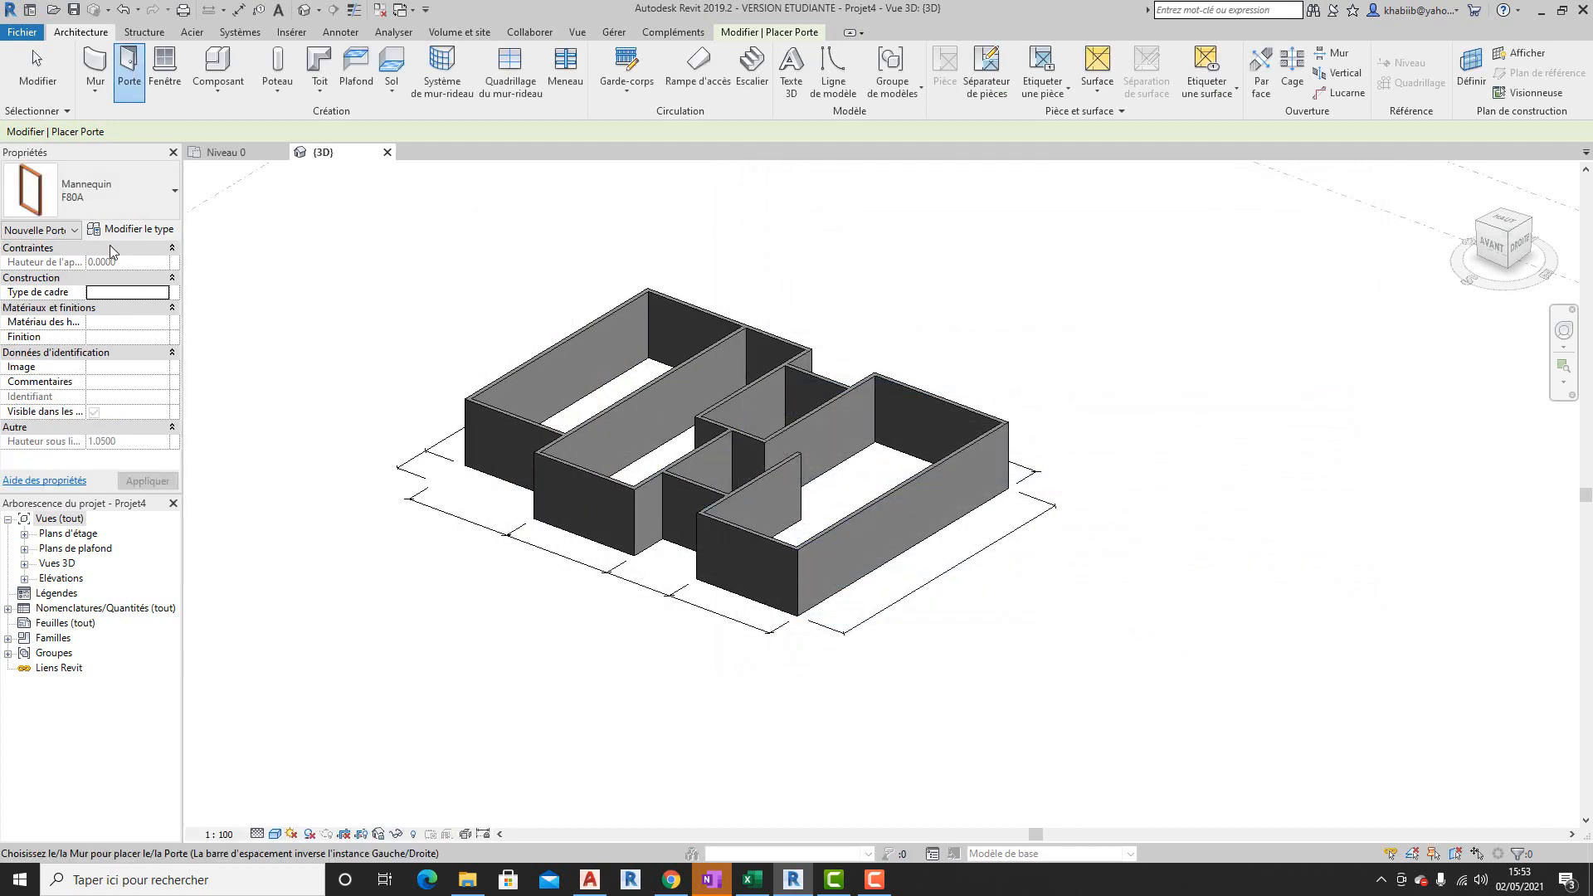
- Place Mannequin PF243 door openings in the projecting front walls: one centred in the right-hand bay, one about 58 cm from the middle bay's left end
left_click(93, 193)
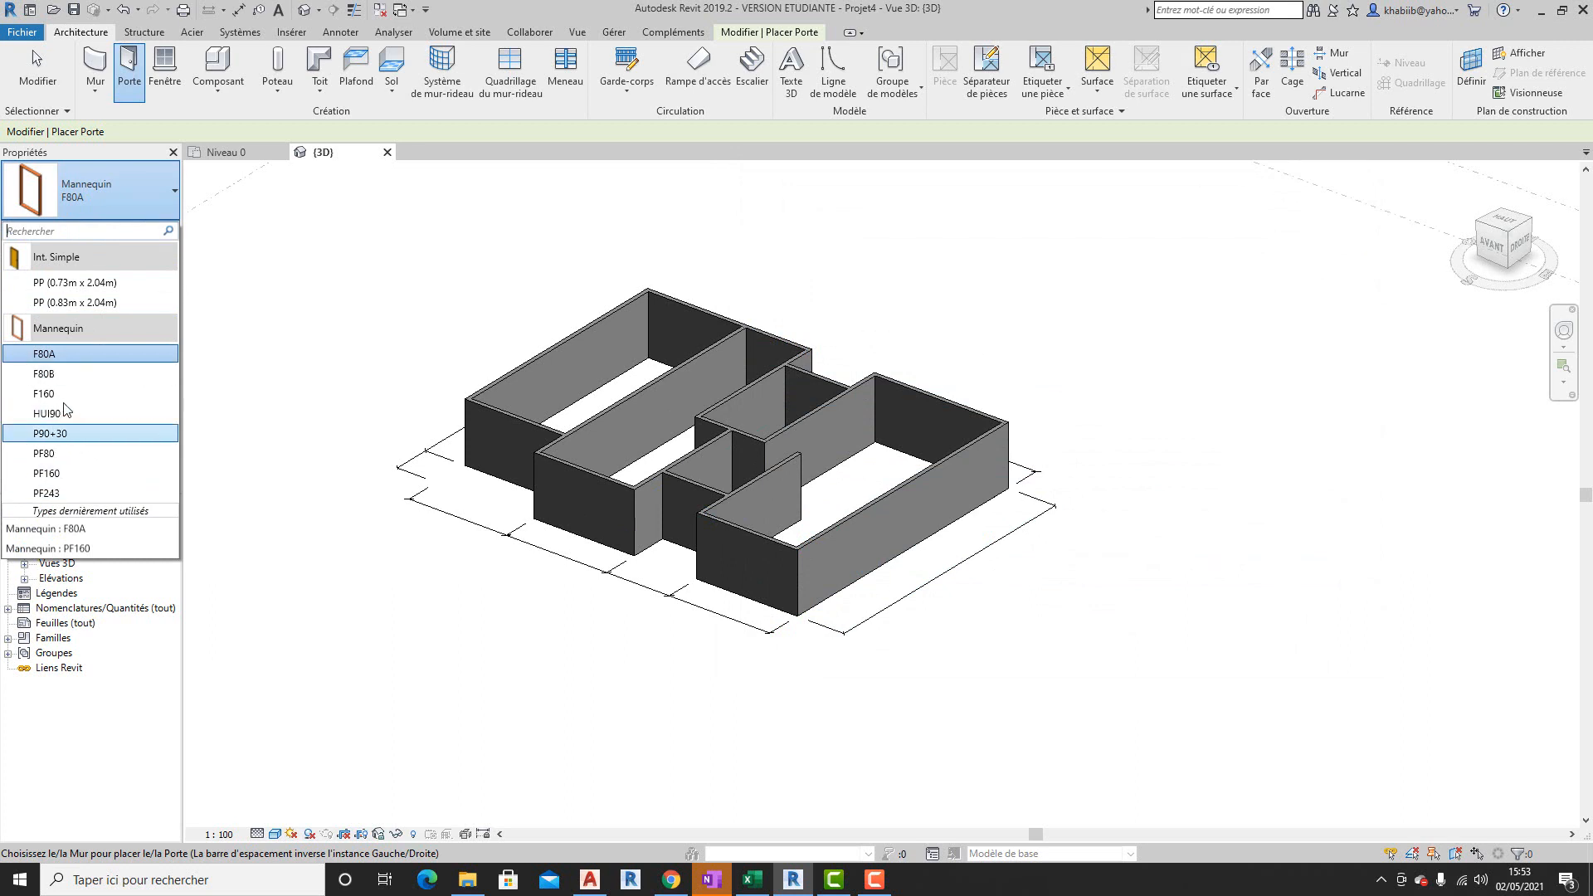
left_click(73, 496)
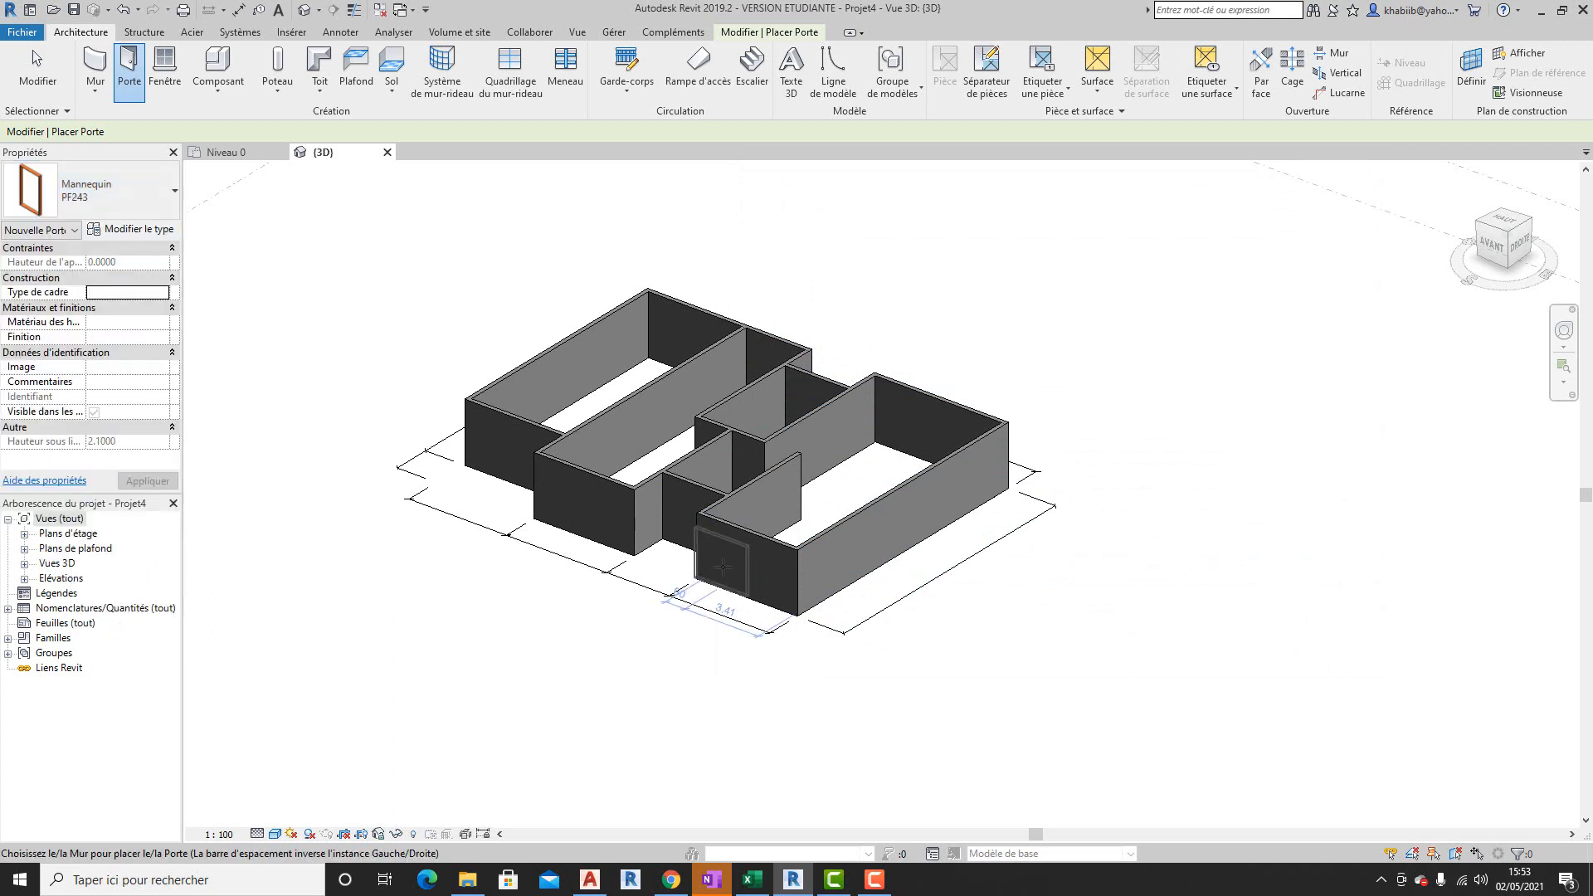
scroll(722, 567, "up", 3)
left_click(757, 572)
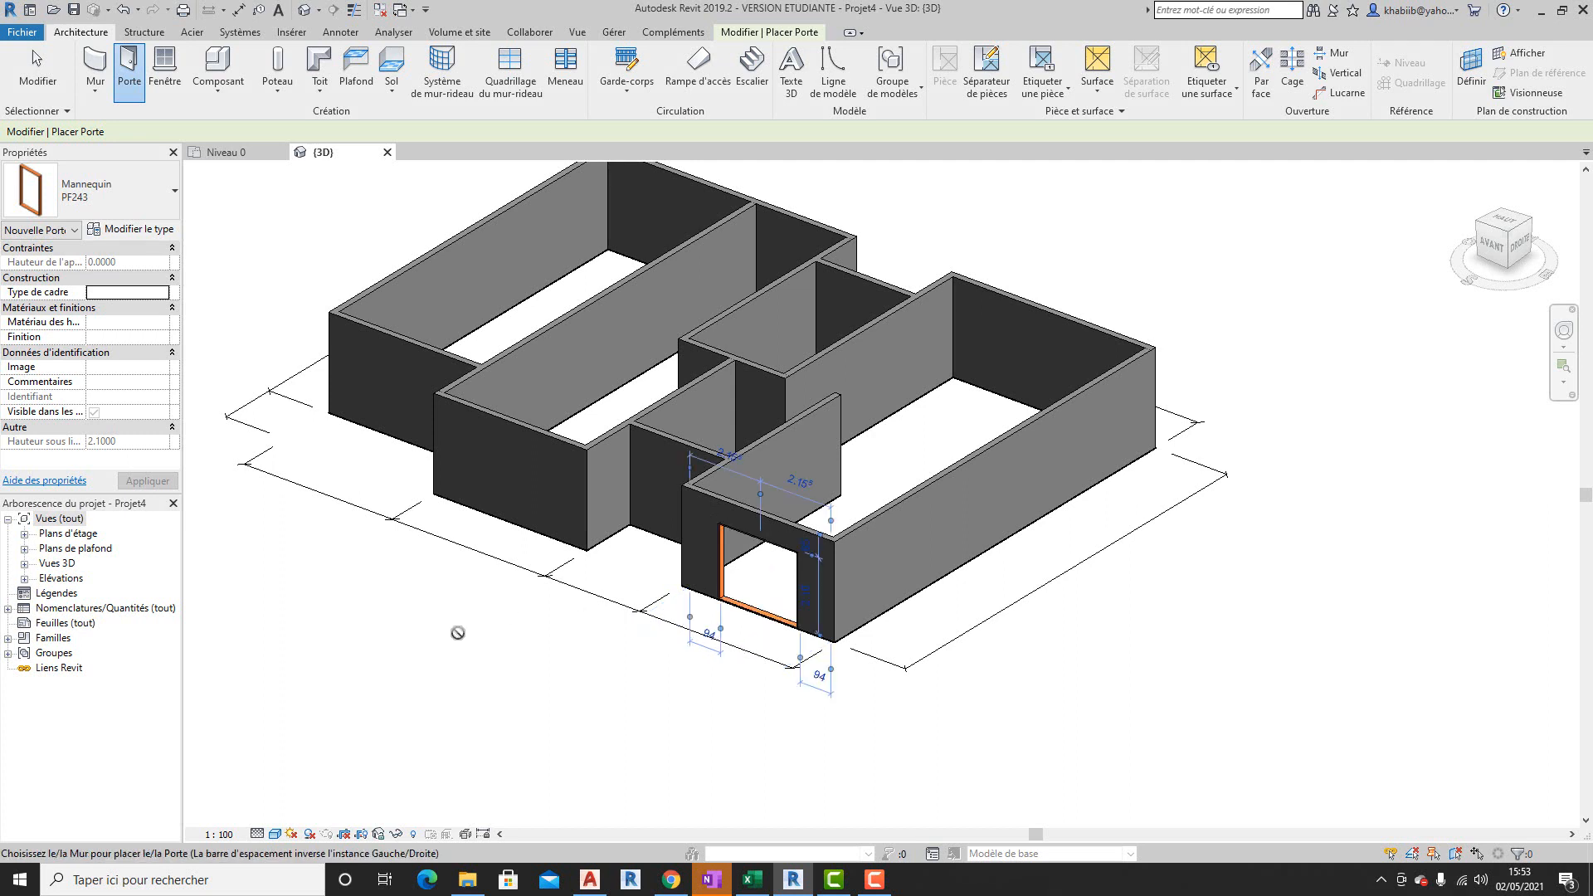
left_click(491, 495)
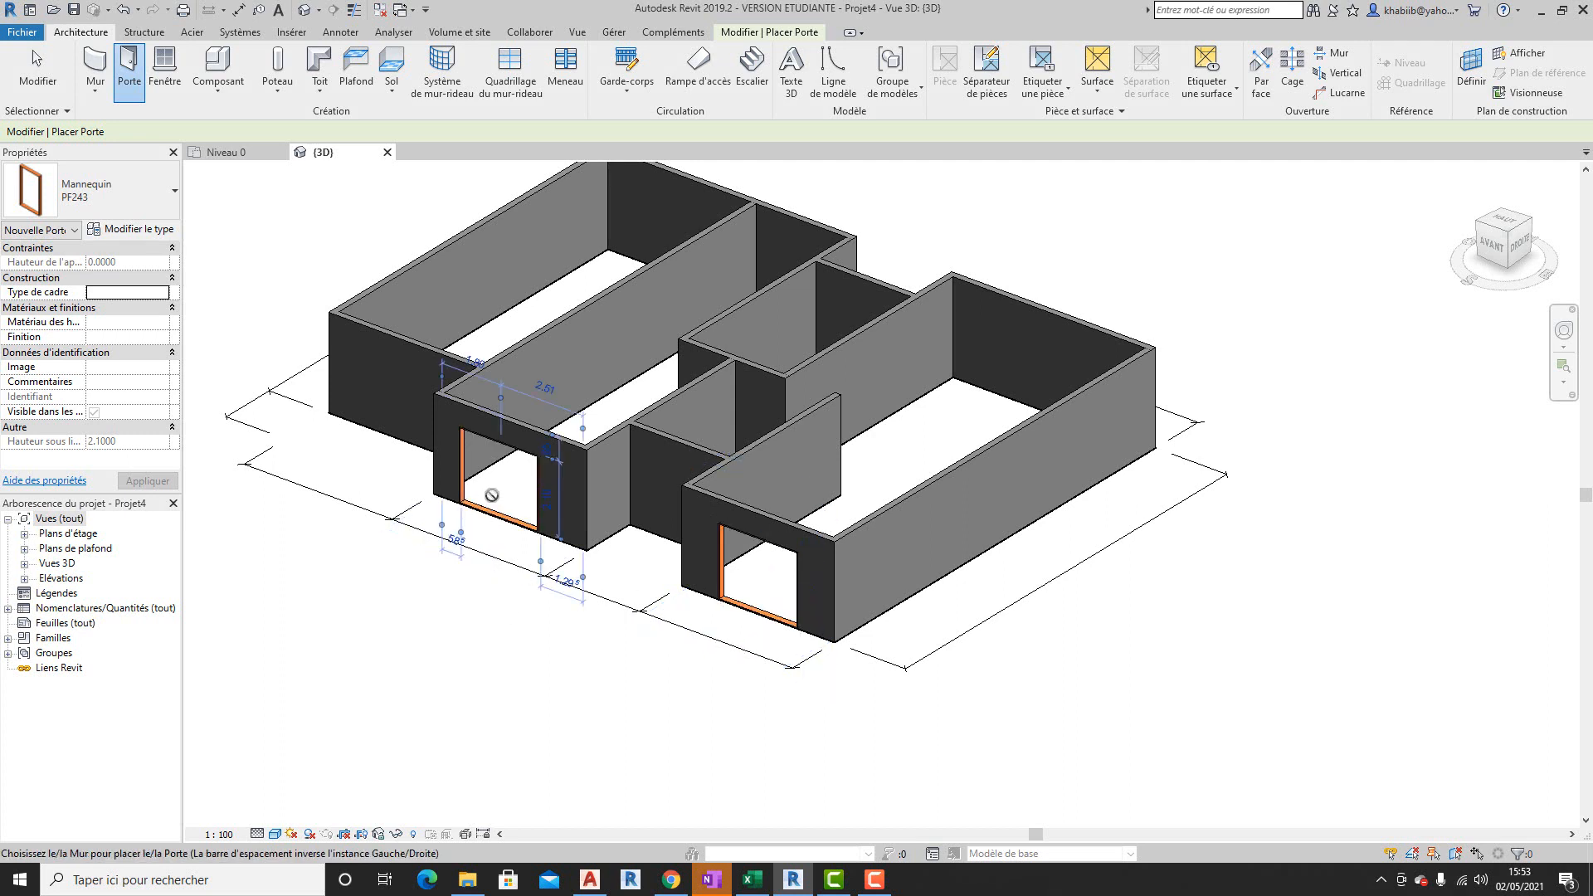
key("Escape")
key("Escape")
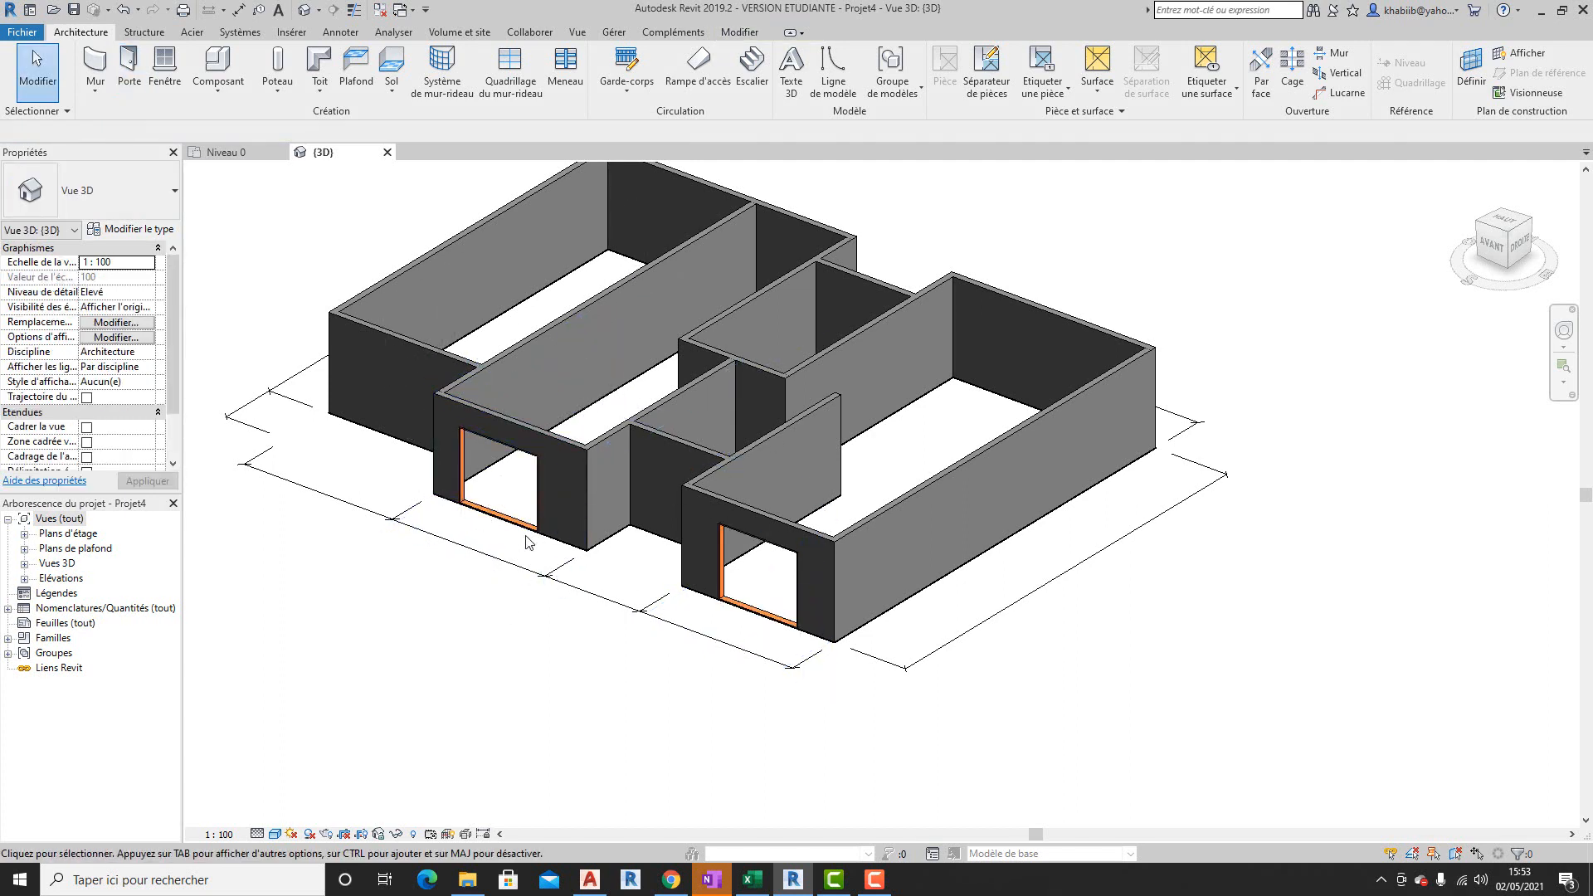
- Inspect the walls and openings in 3D, switch to the top view (Haut) and rotate it
scroll(859, 534, "down", 3)
middle_click_drag(860, 534, 792, 538, "shift")
scroll(869, 538, "up", 2)
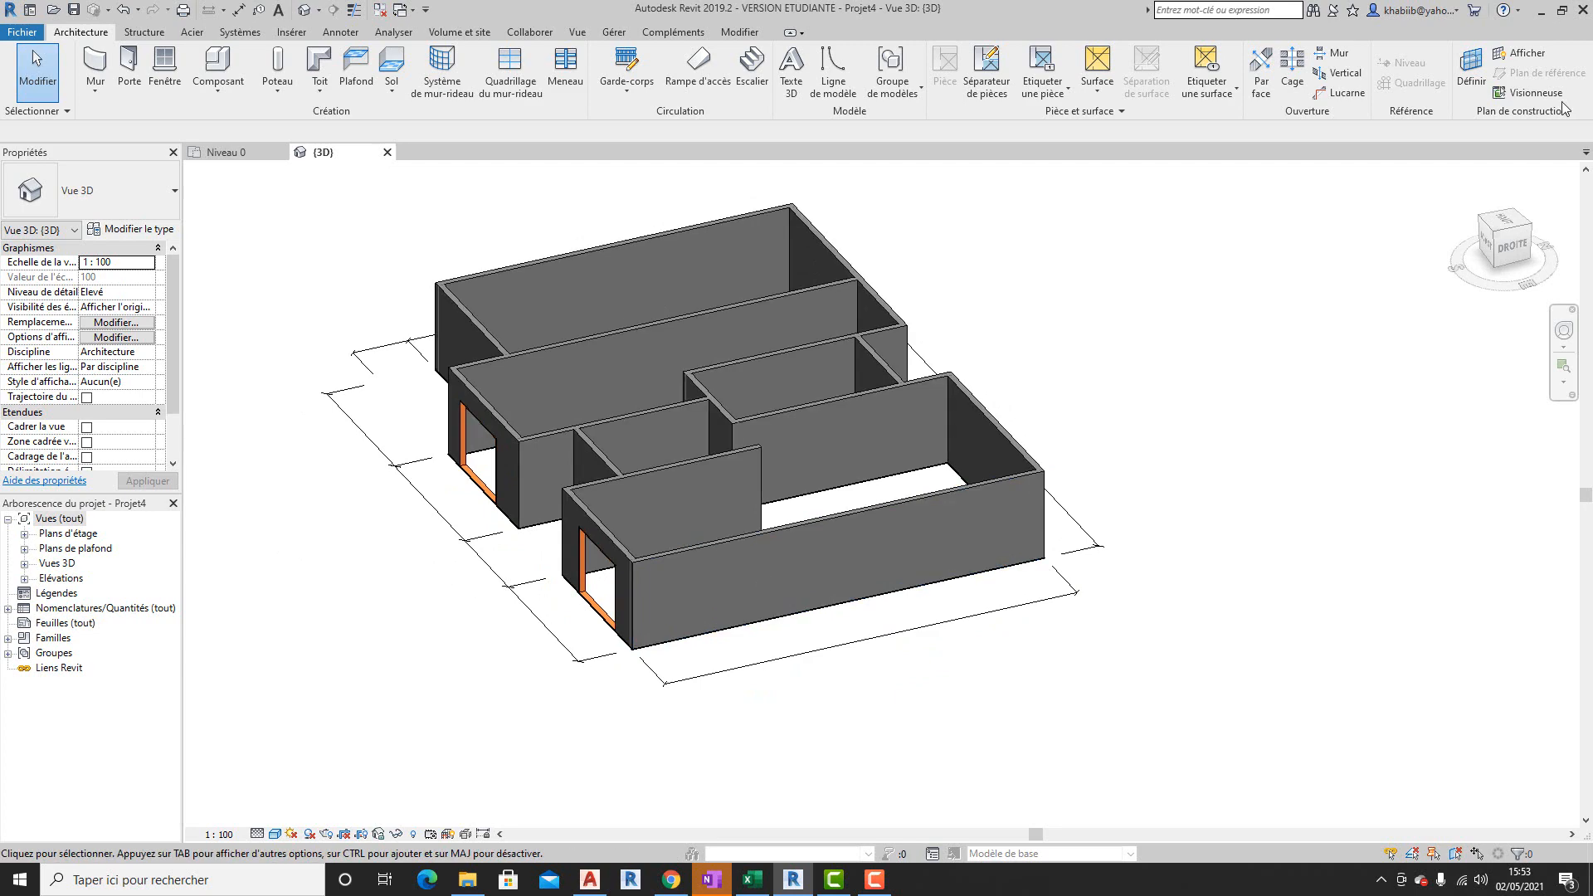
left_click(1504, 222)
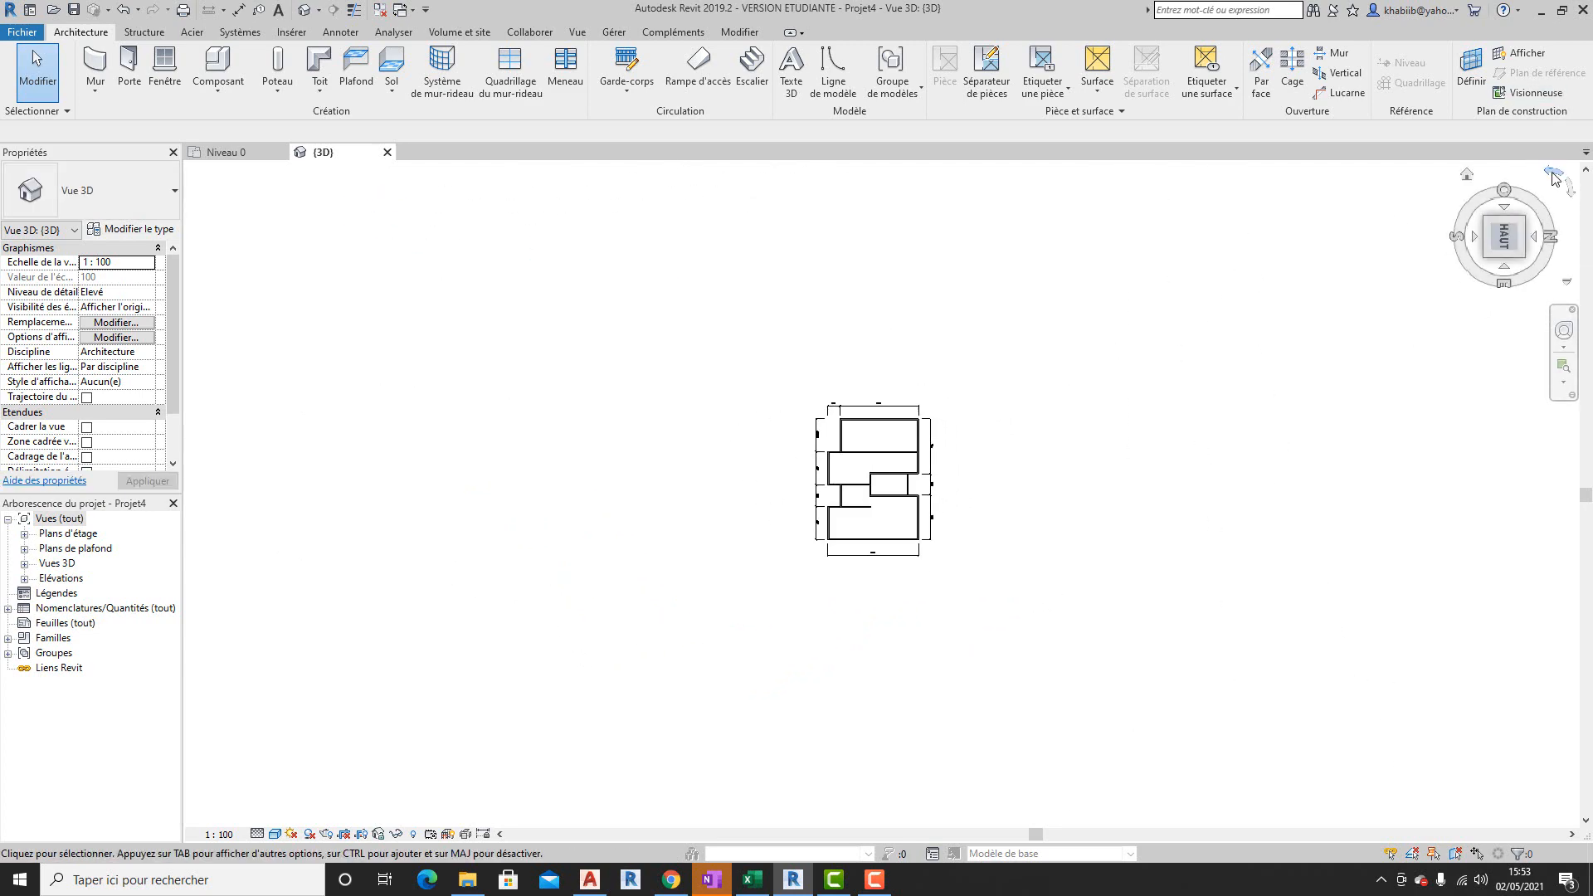
left_click(1552, 174)
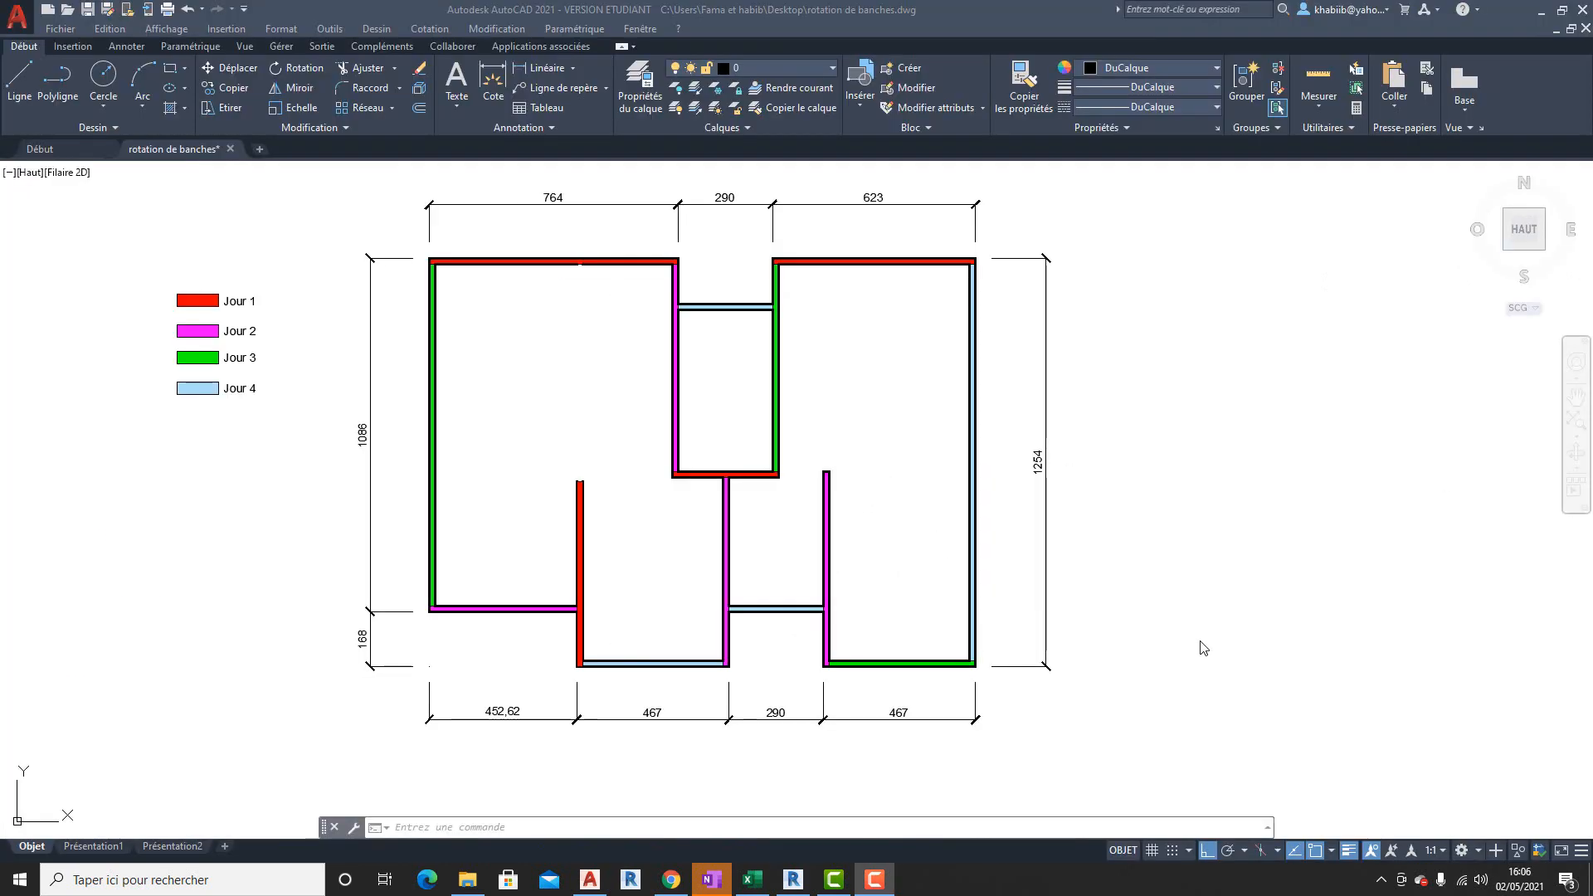
scroll(1048, 529, "down", 5)
scroll(1048, 529, "up", 5)
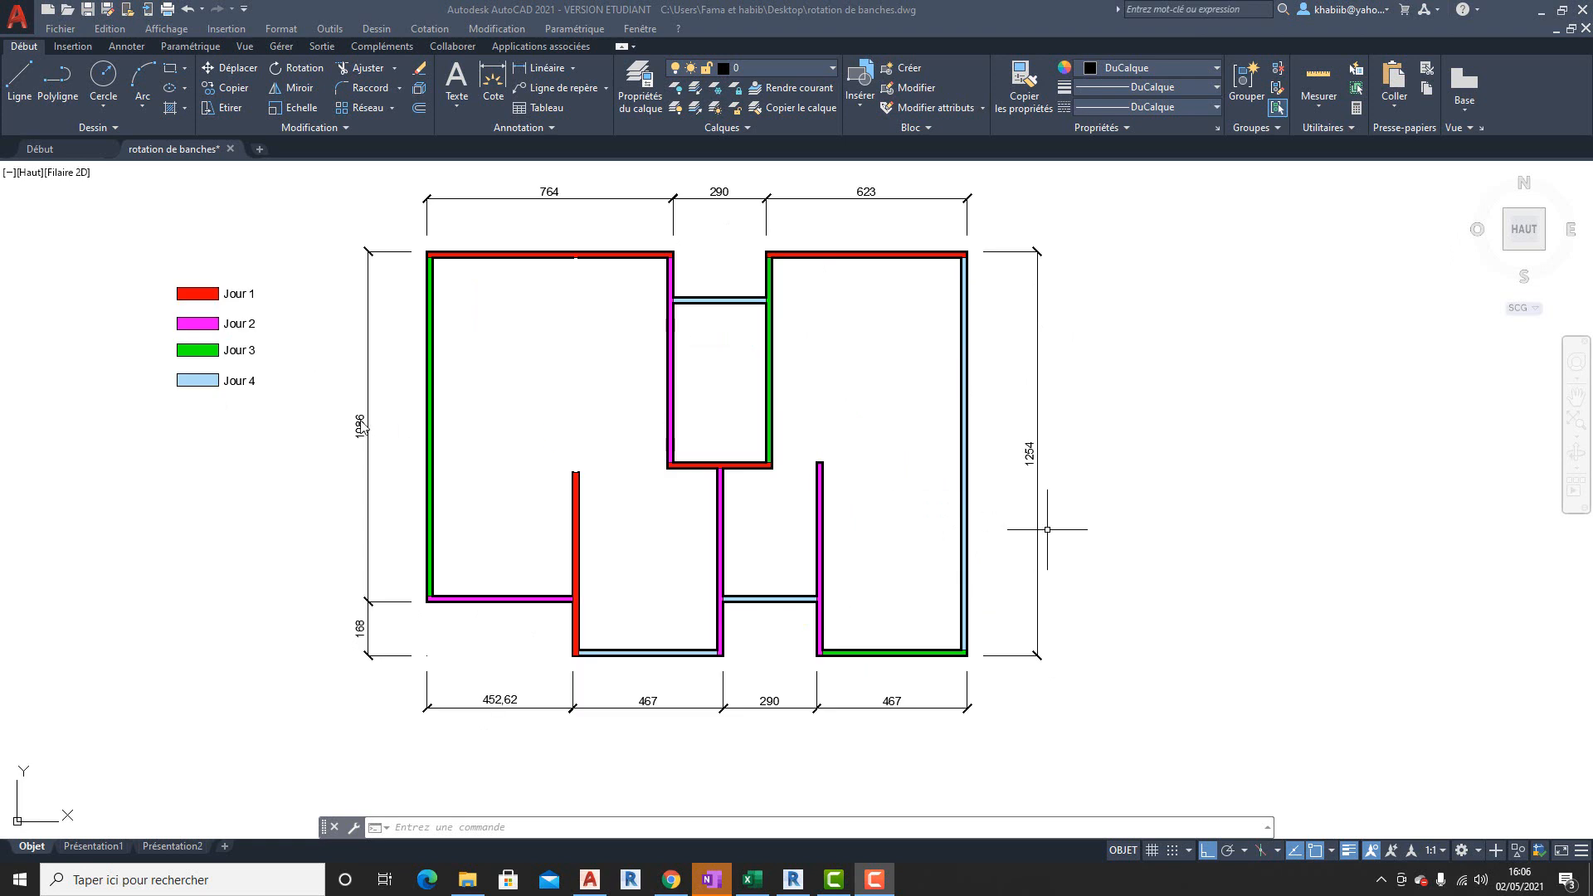
scroll(382, 473, "down", 2)
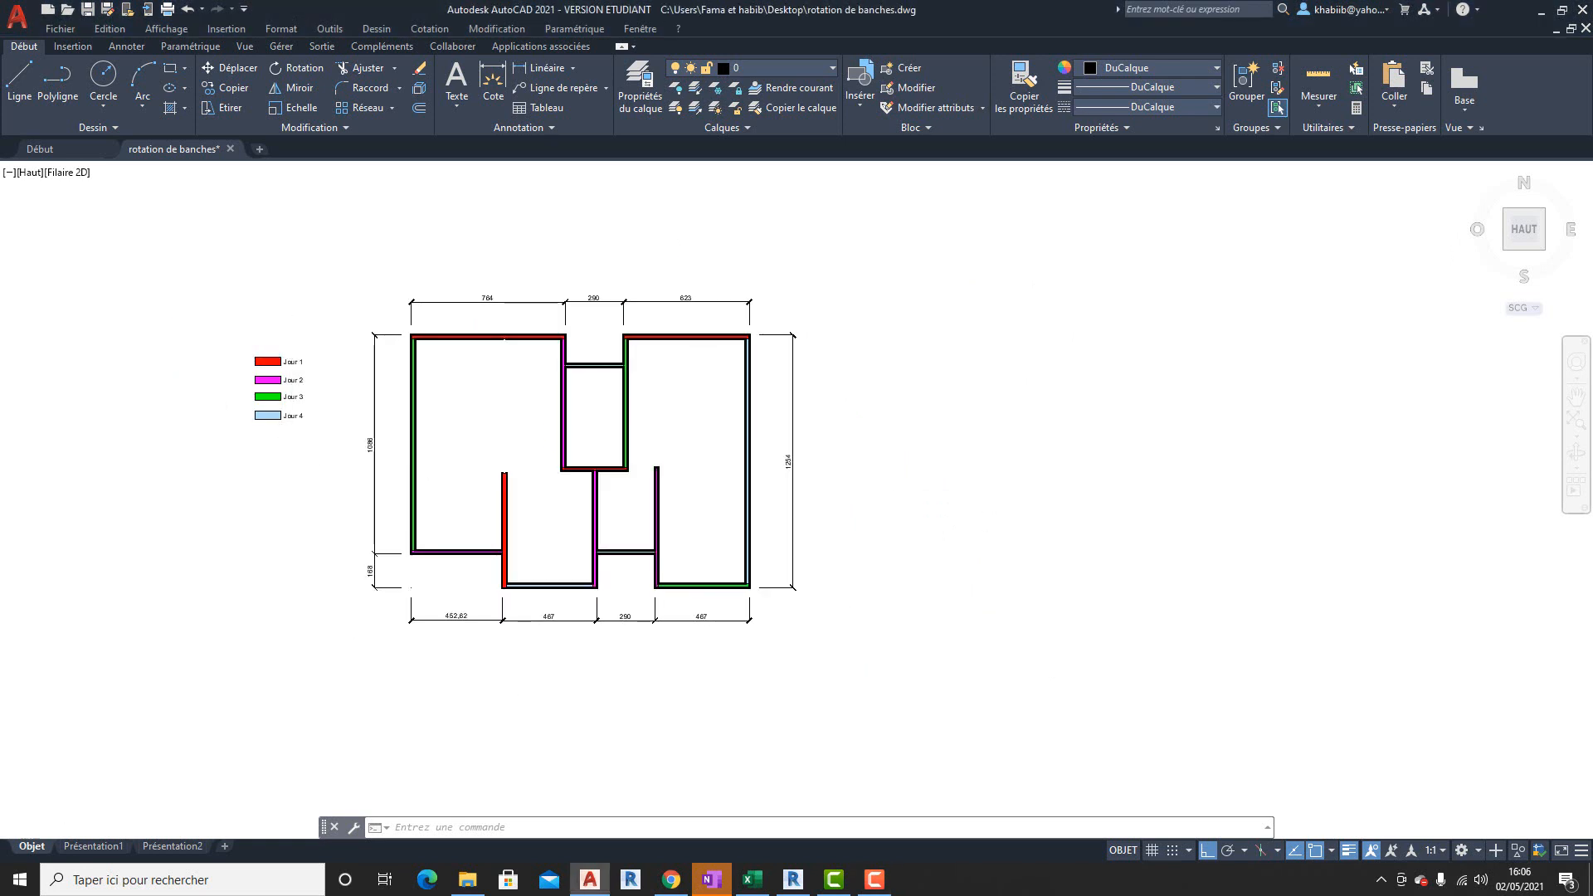
- Examine the colour-coded formwork rotation plan, comparing the walls assigned to Jour 1 through Jour 4 with the legend
scroll(291, 356, "up", 2)
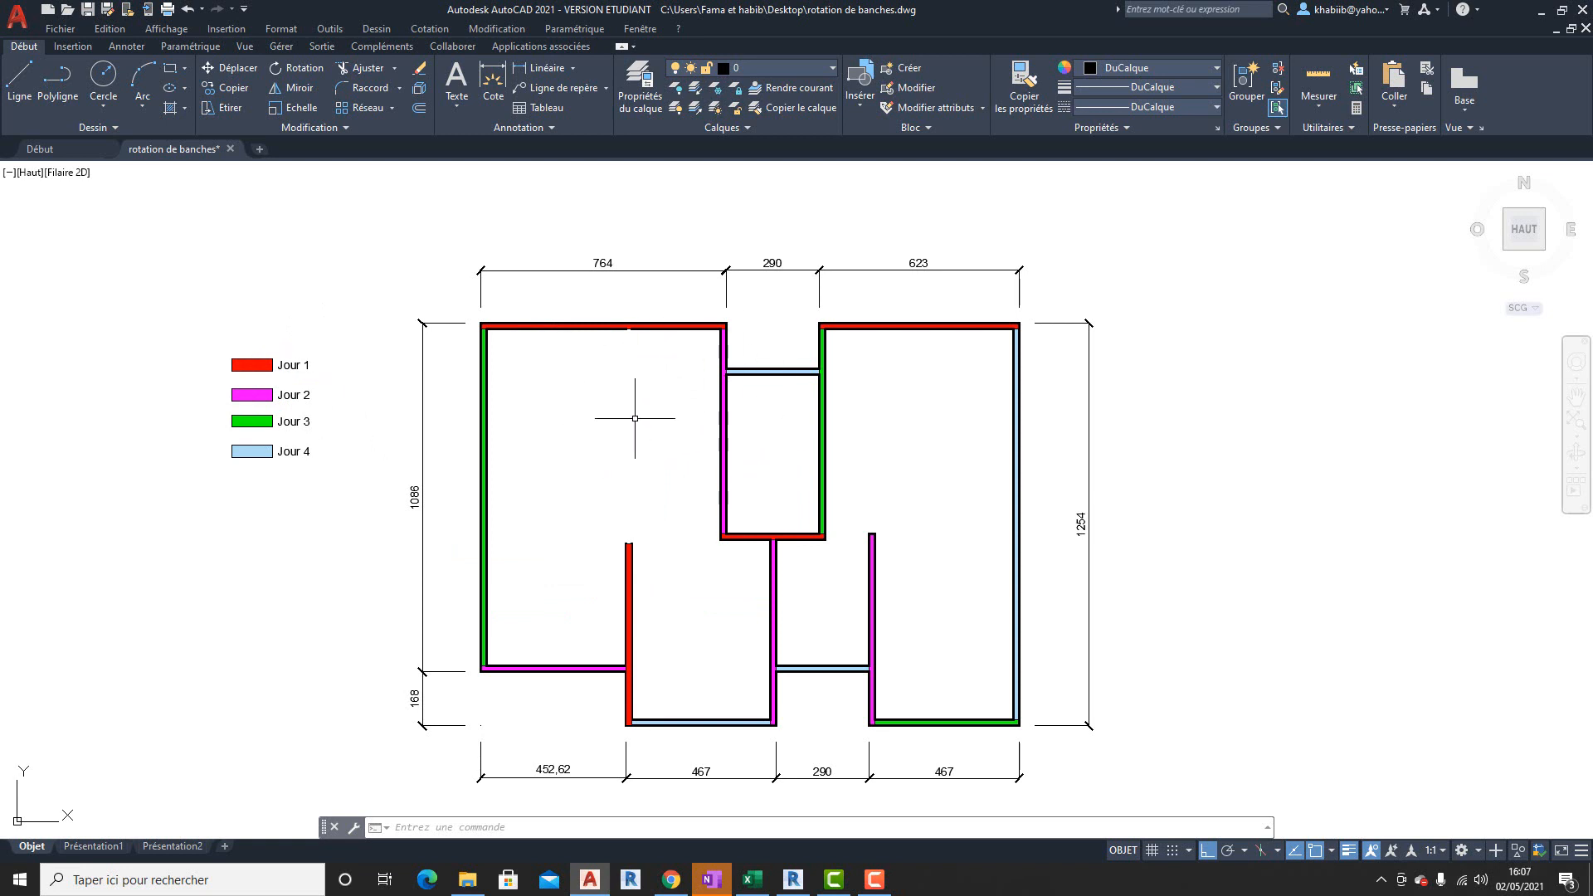
scroll(644, 368, "down", 2)
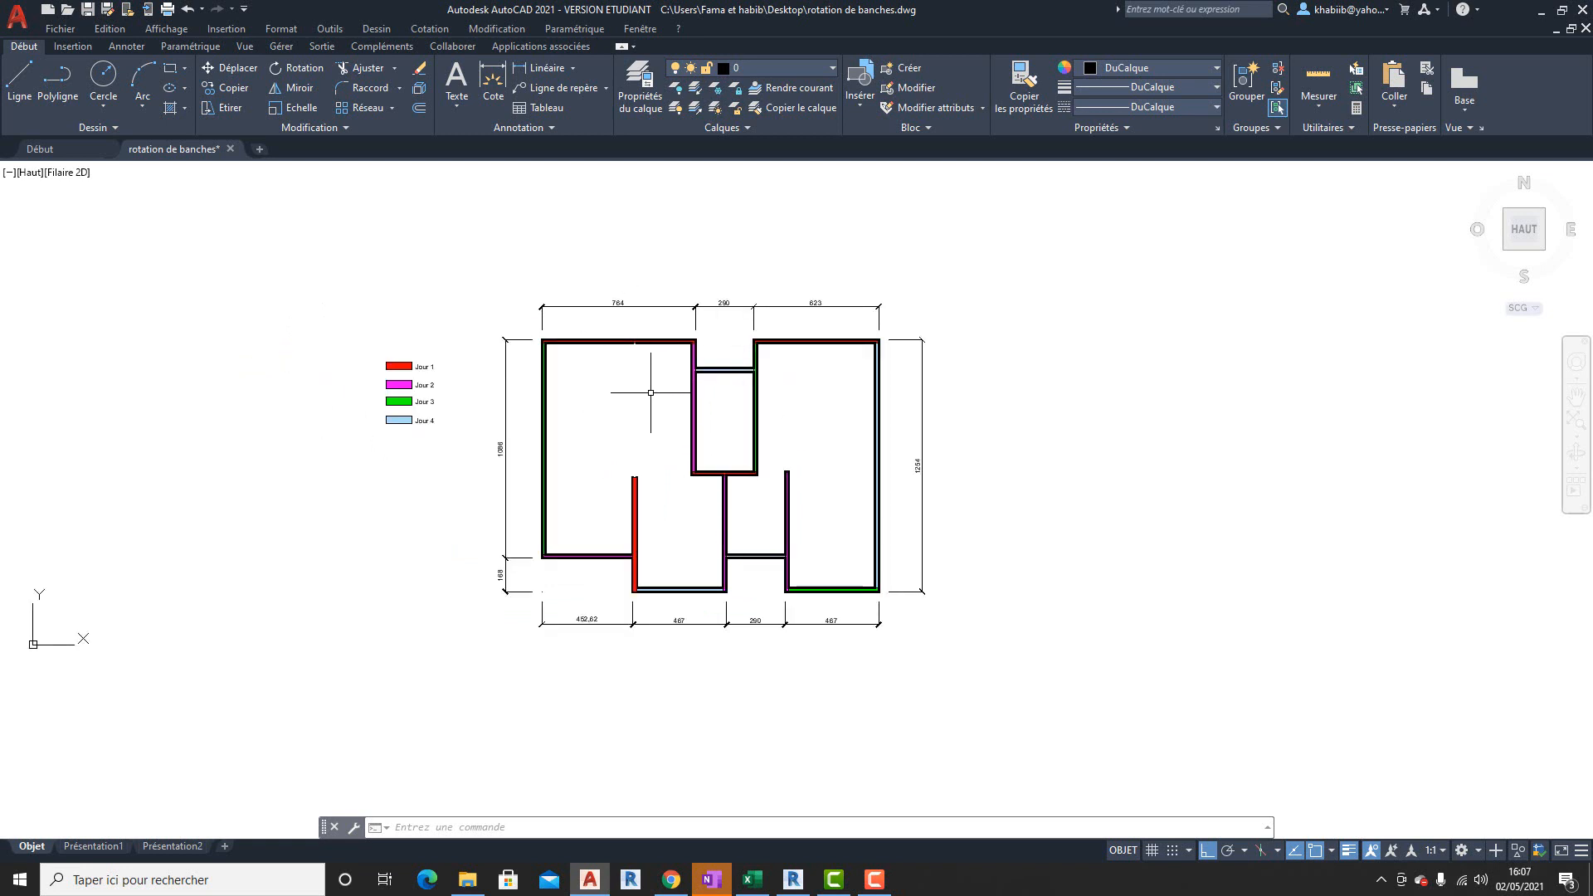
scroll(540, 423, "up", 1)
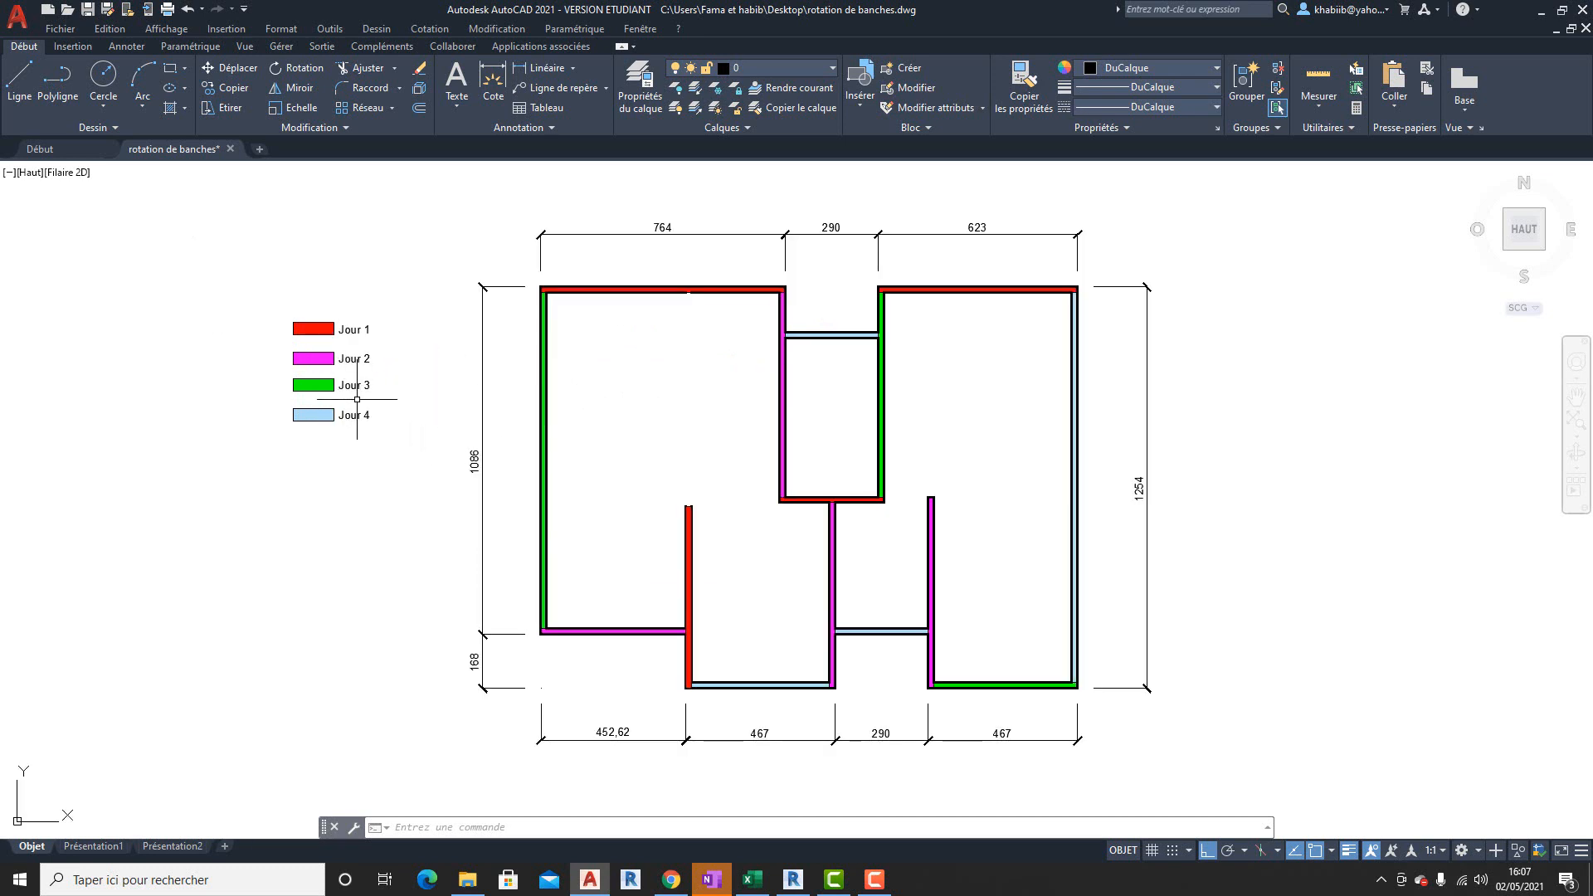
scroll(356, 399, "up", 2)
scroll(397, 301, "down", 4)
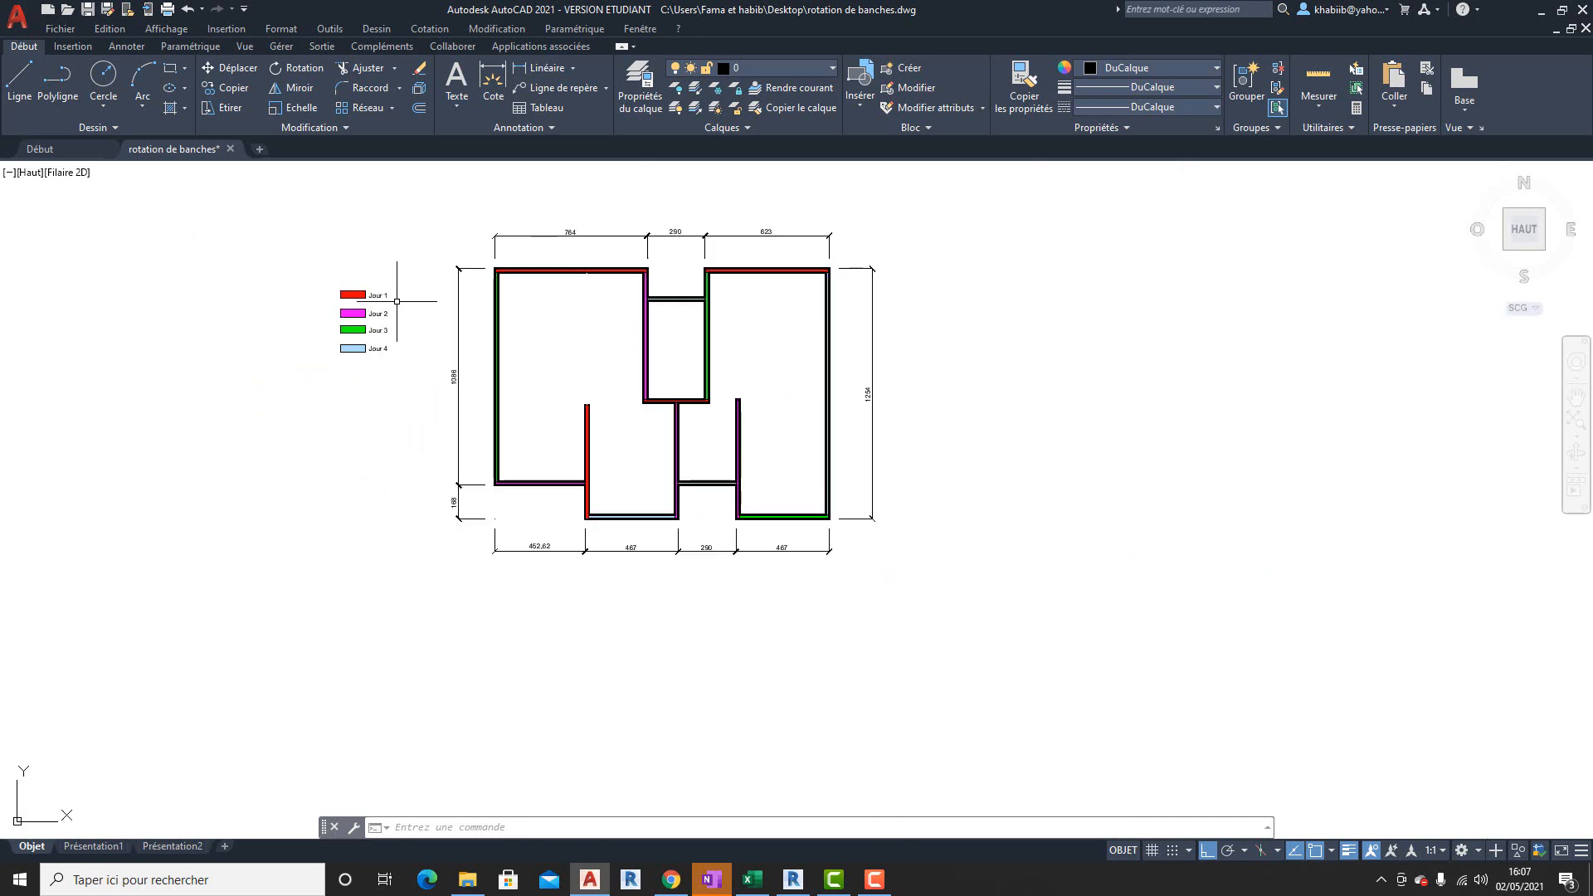
scroll(522, 251, "up", 2)
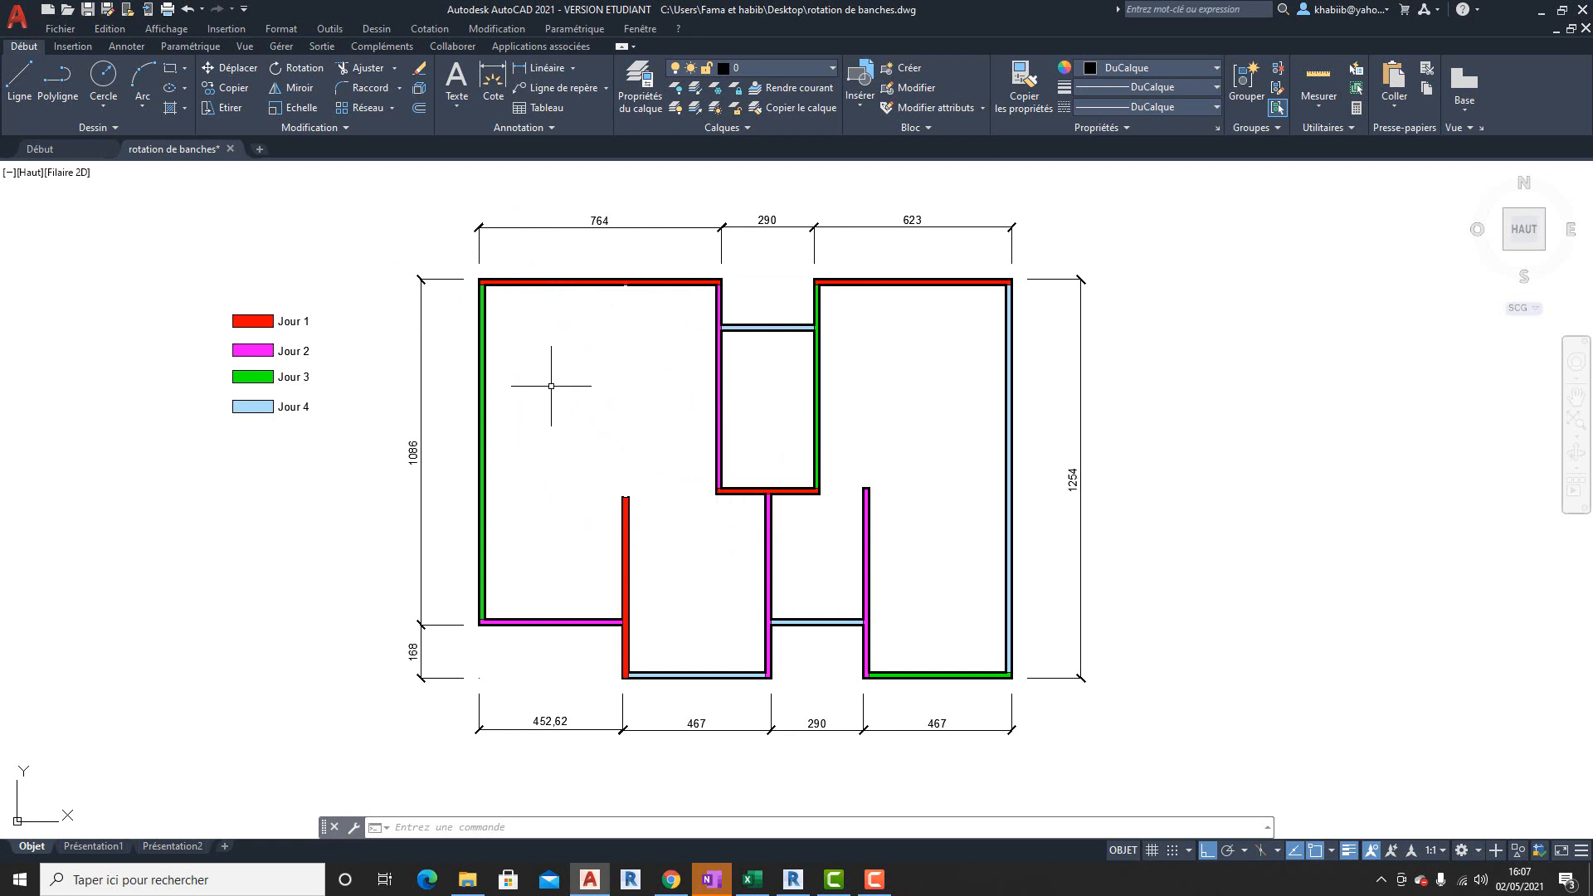
scroll(587, 277, "up", 2)
scroll(713, 298, "down", 4)
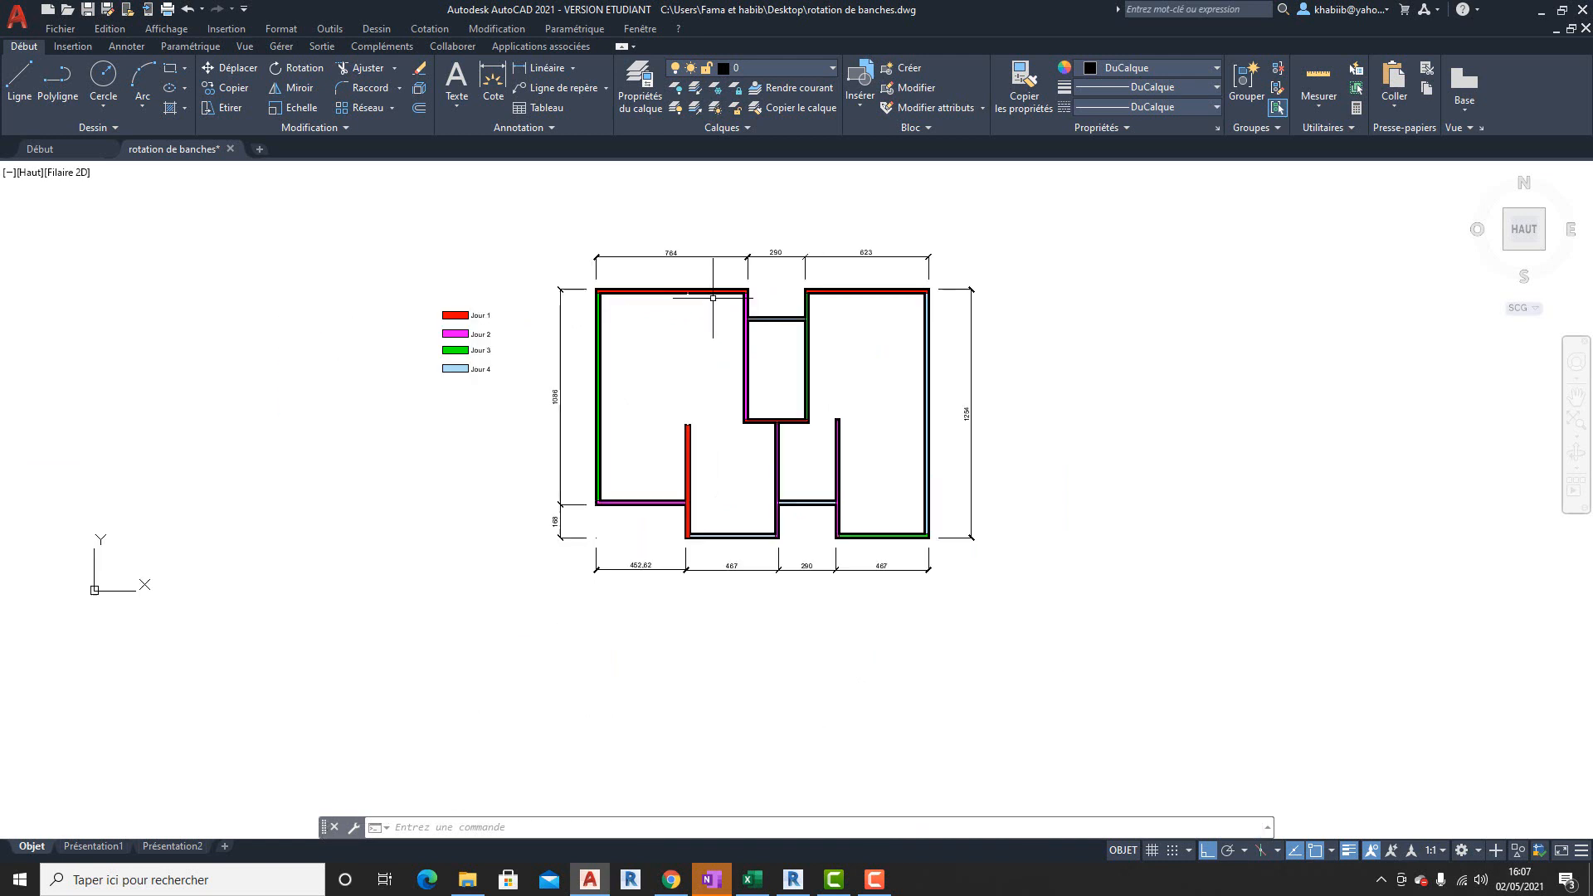
scroll(640, 268, "up", 3)
scroll(643, 267, "down", 1)
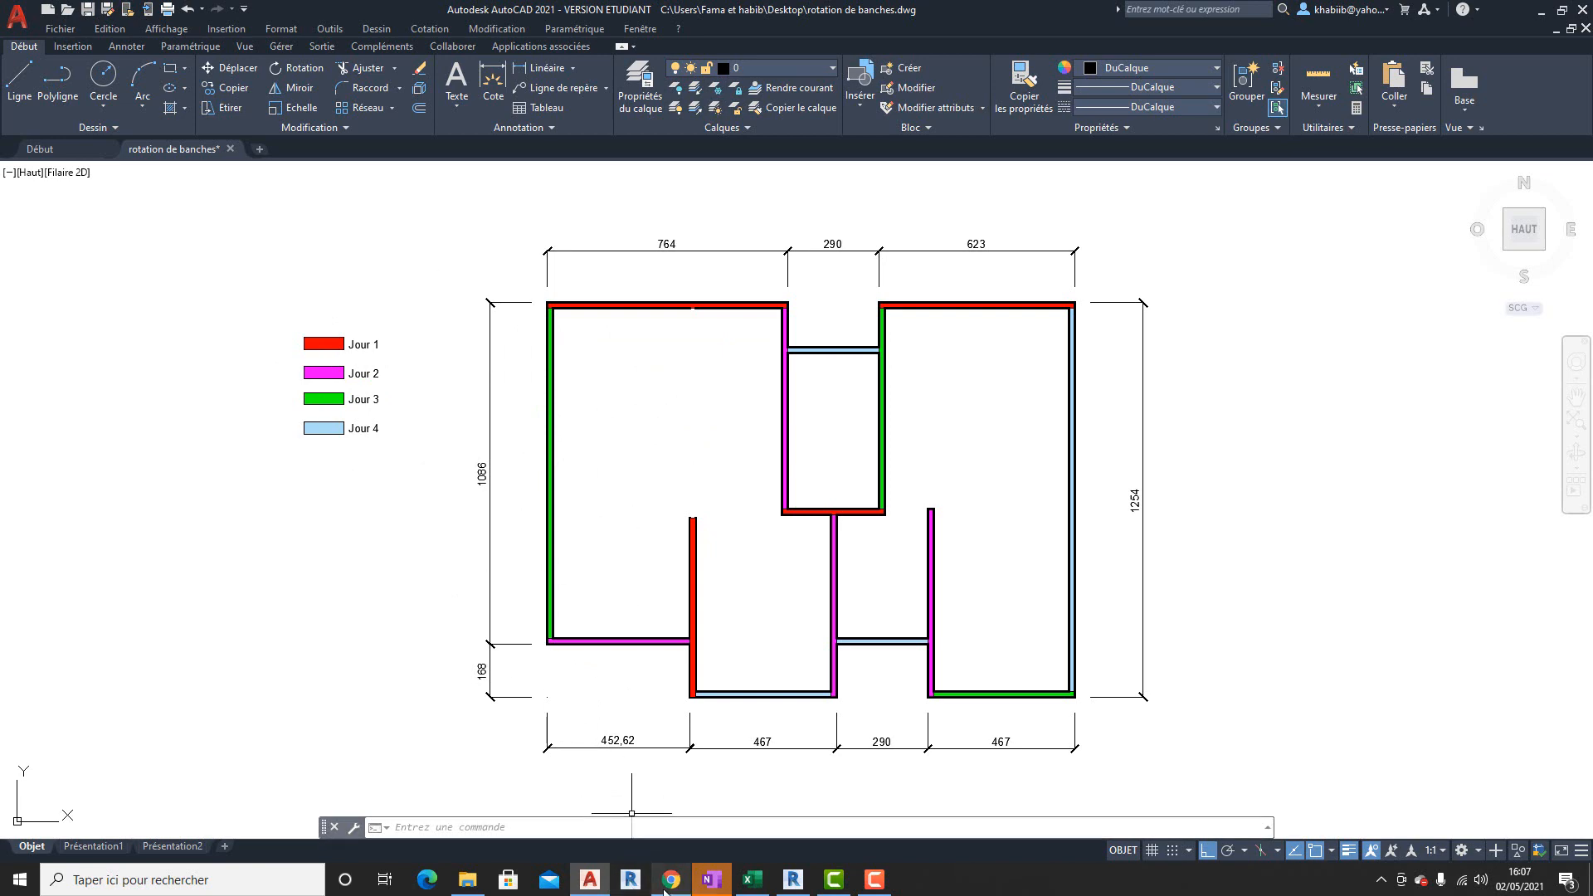
- Switch to Revit and set the Niveau 0 floor plan to detail level Elevé and visual style Couleurs uniformes
left_click(792, 879)
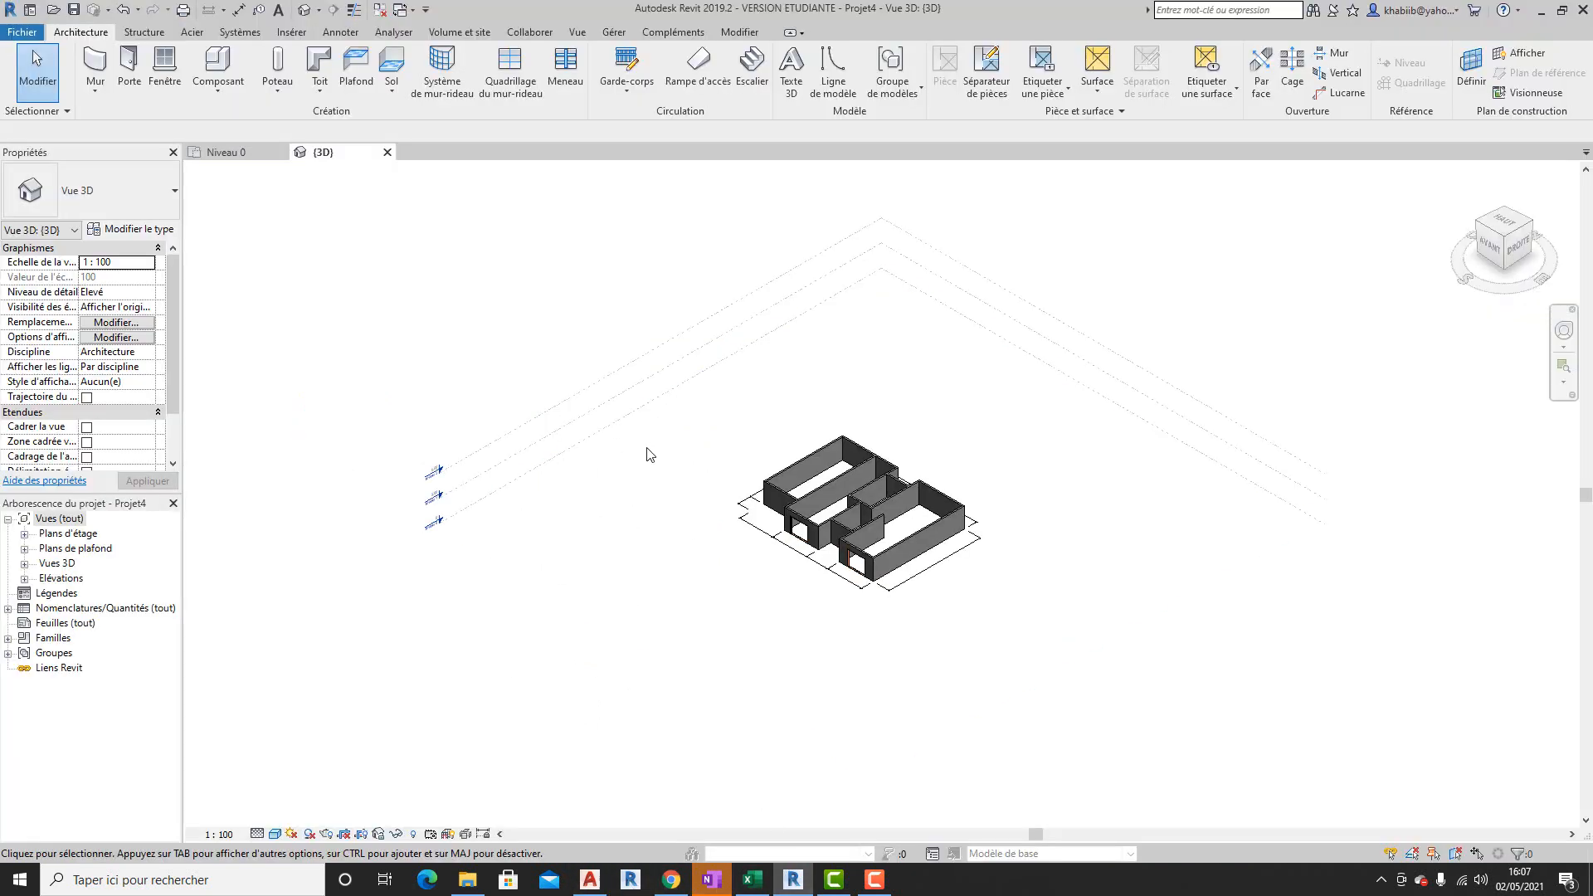
scroll(649, 453, "down", 3)
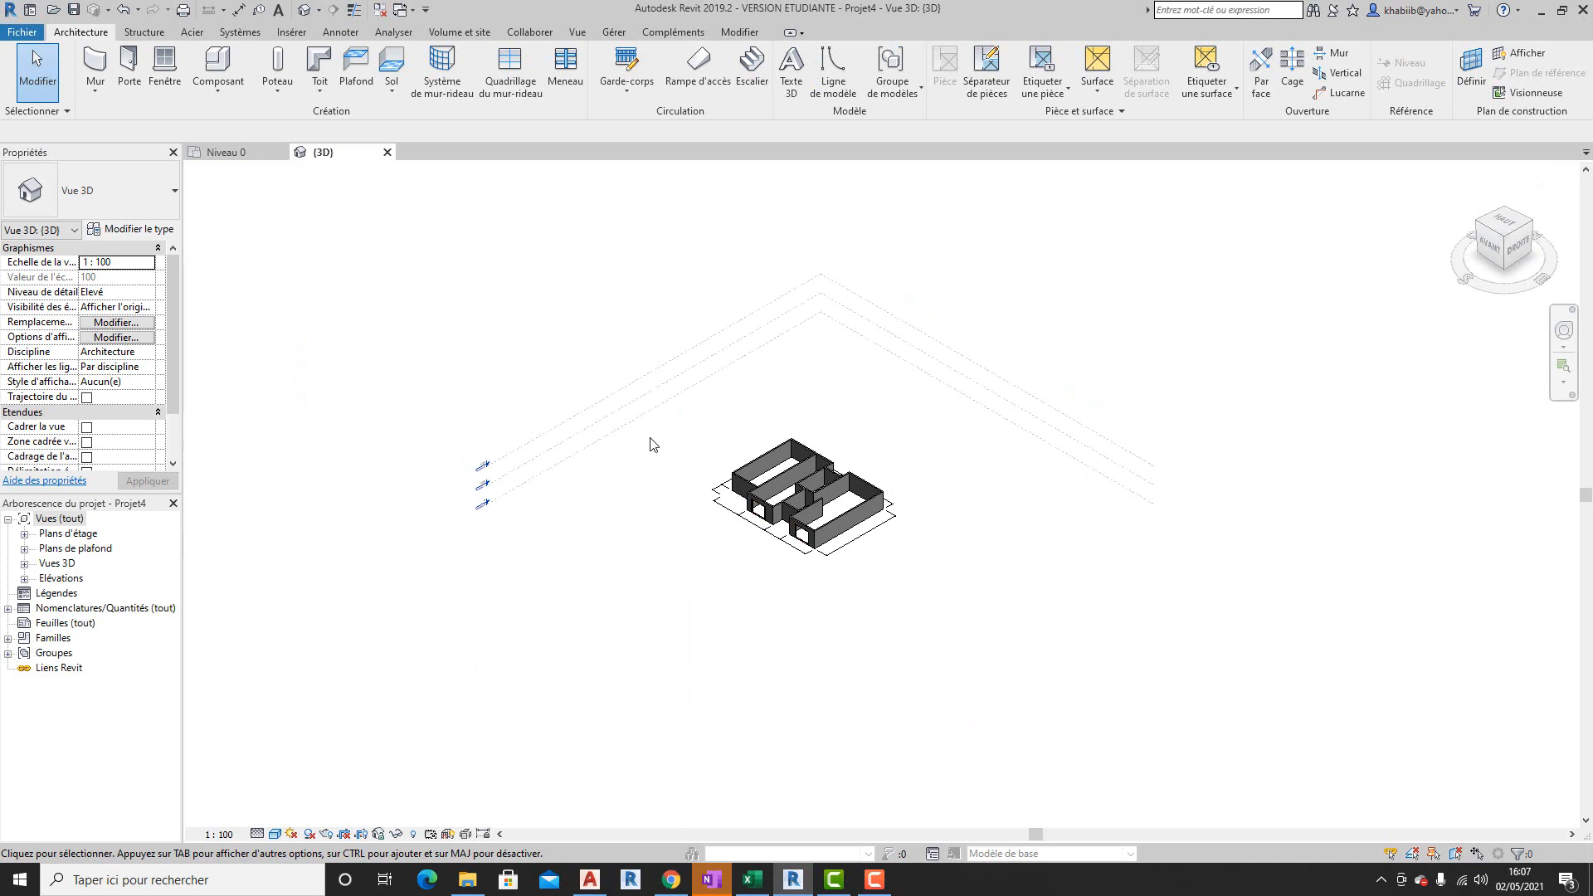
left_click(225, 153)
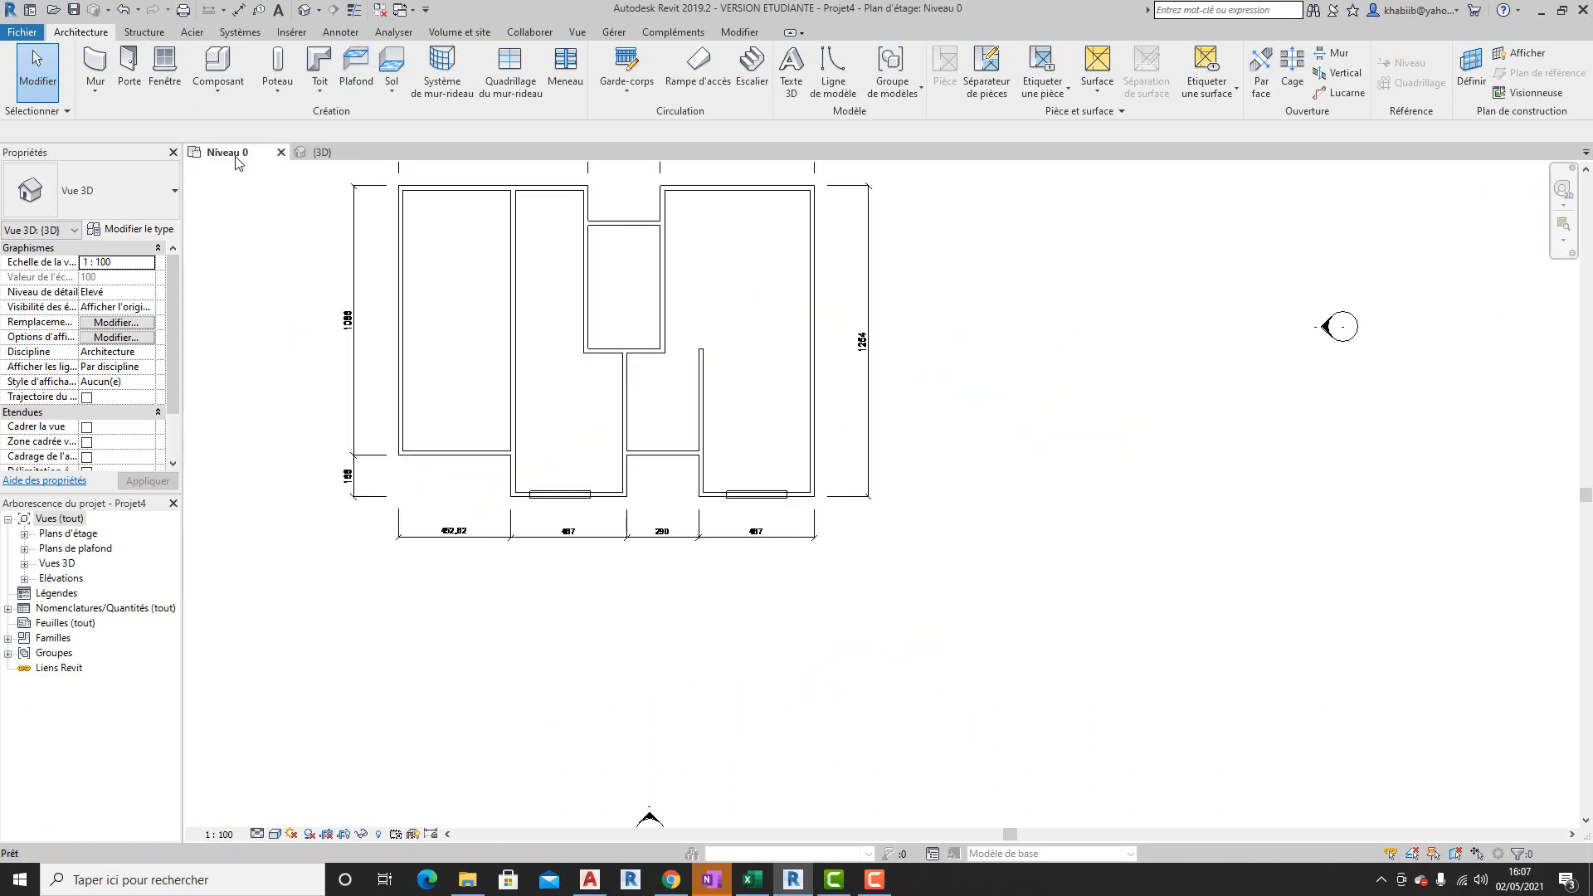
left_click(258, 834)
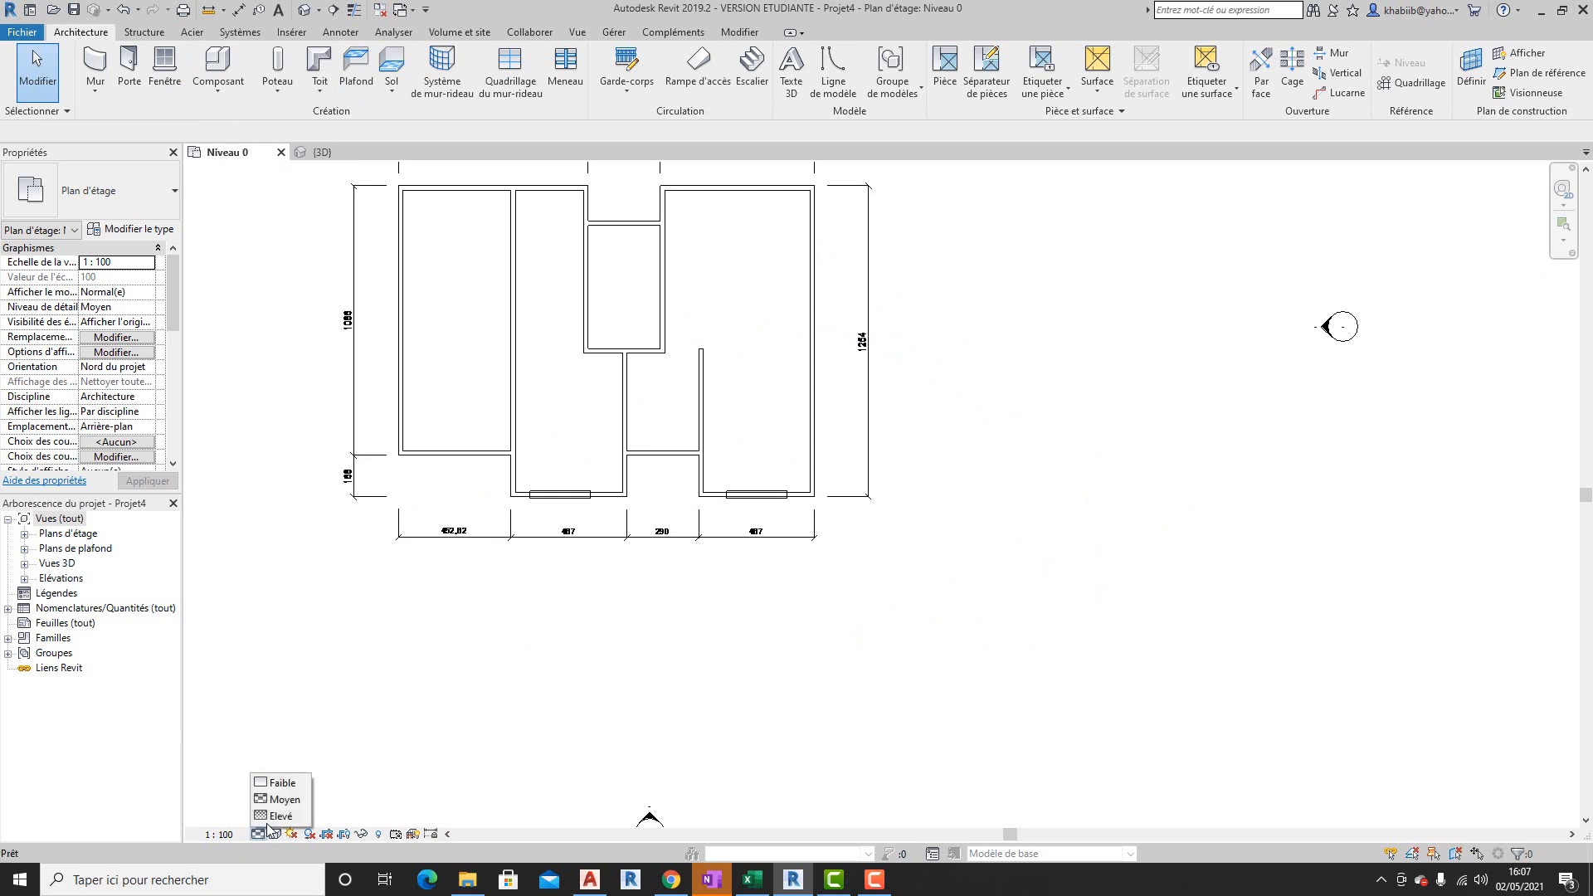
left_click(281, 815)
left_click(275, 834)
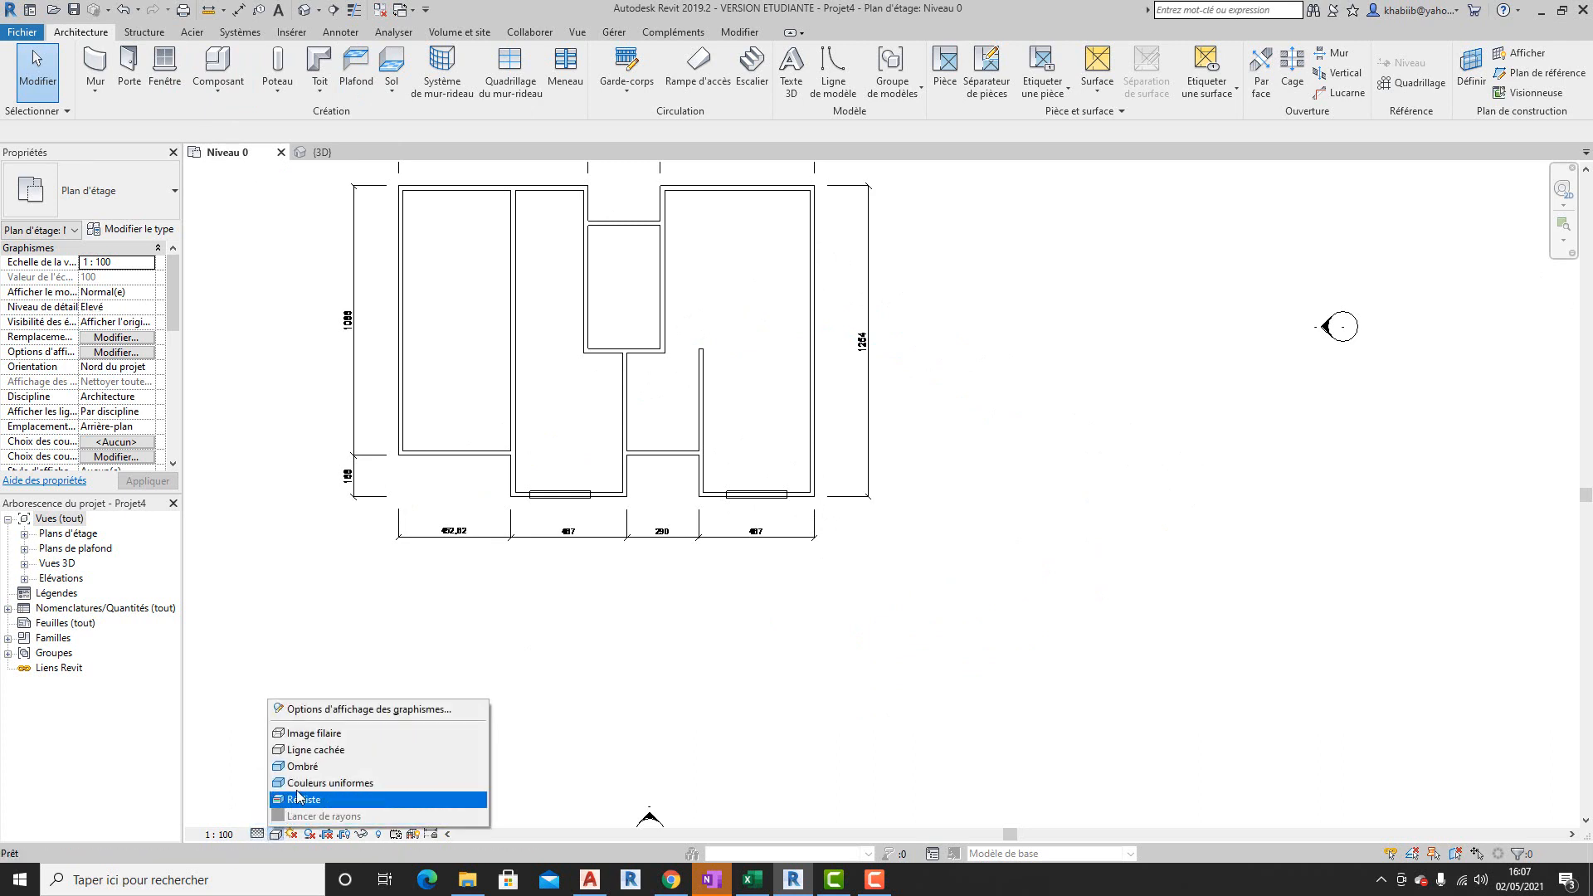
left_click(300, 788)
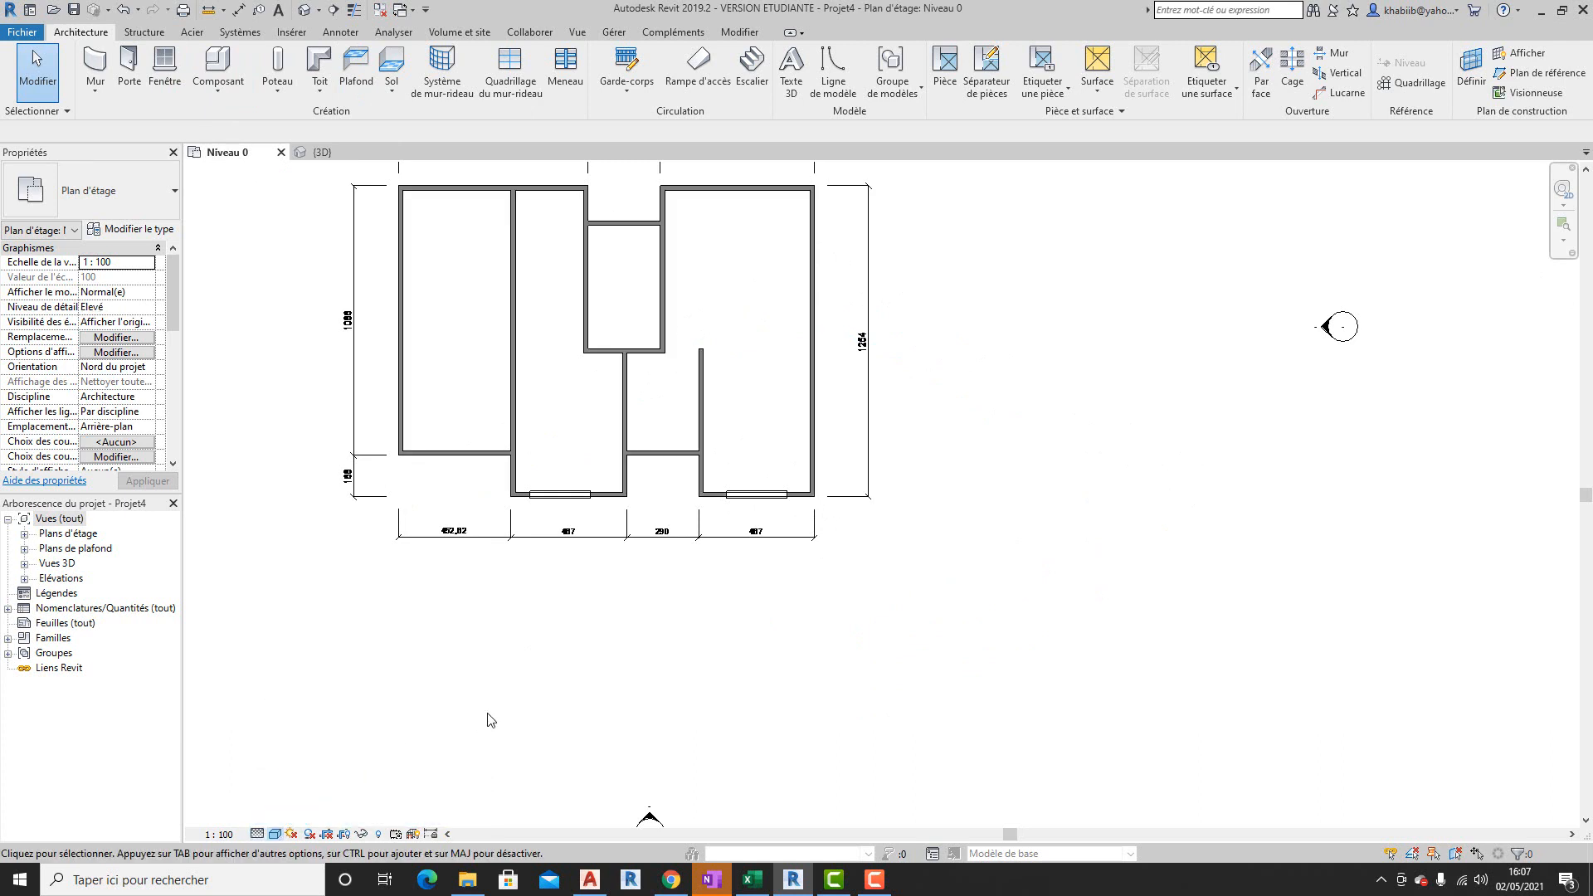
scroll(706, 661, "down", 1)
scroll(576, 368, "up", 1)
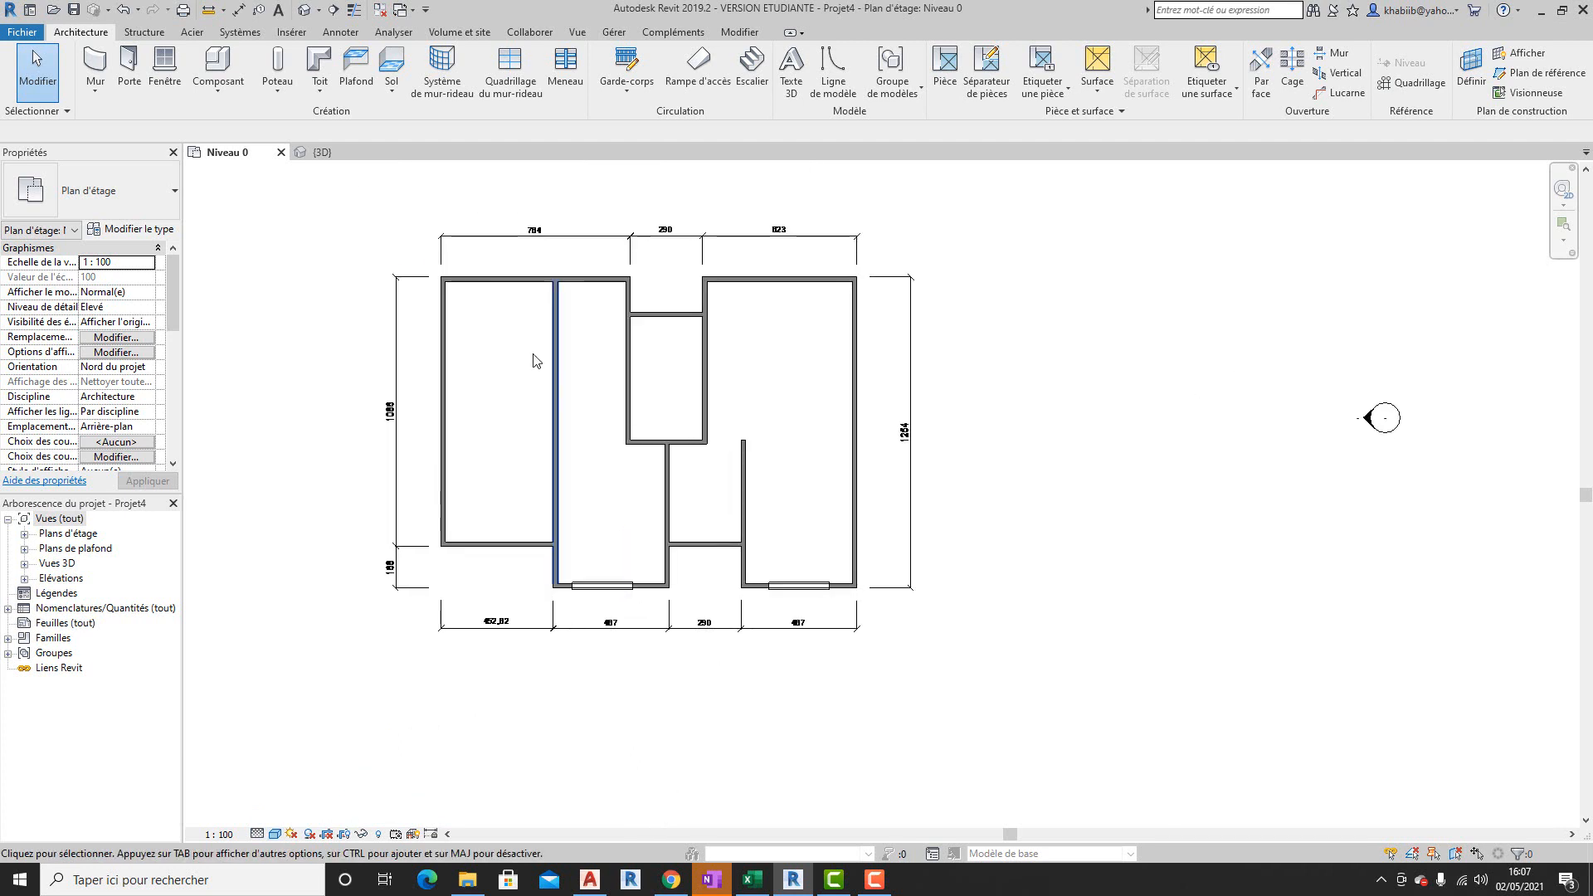
- Insert five new project construction phases between Existante and Nouvelle construction
left_click(614, 33)
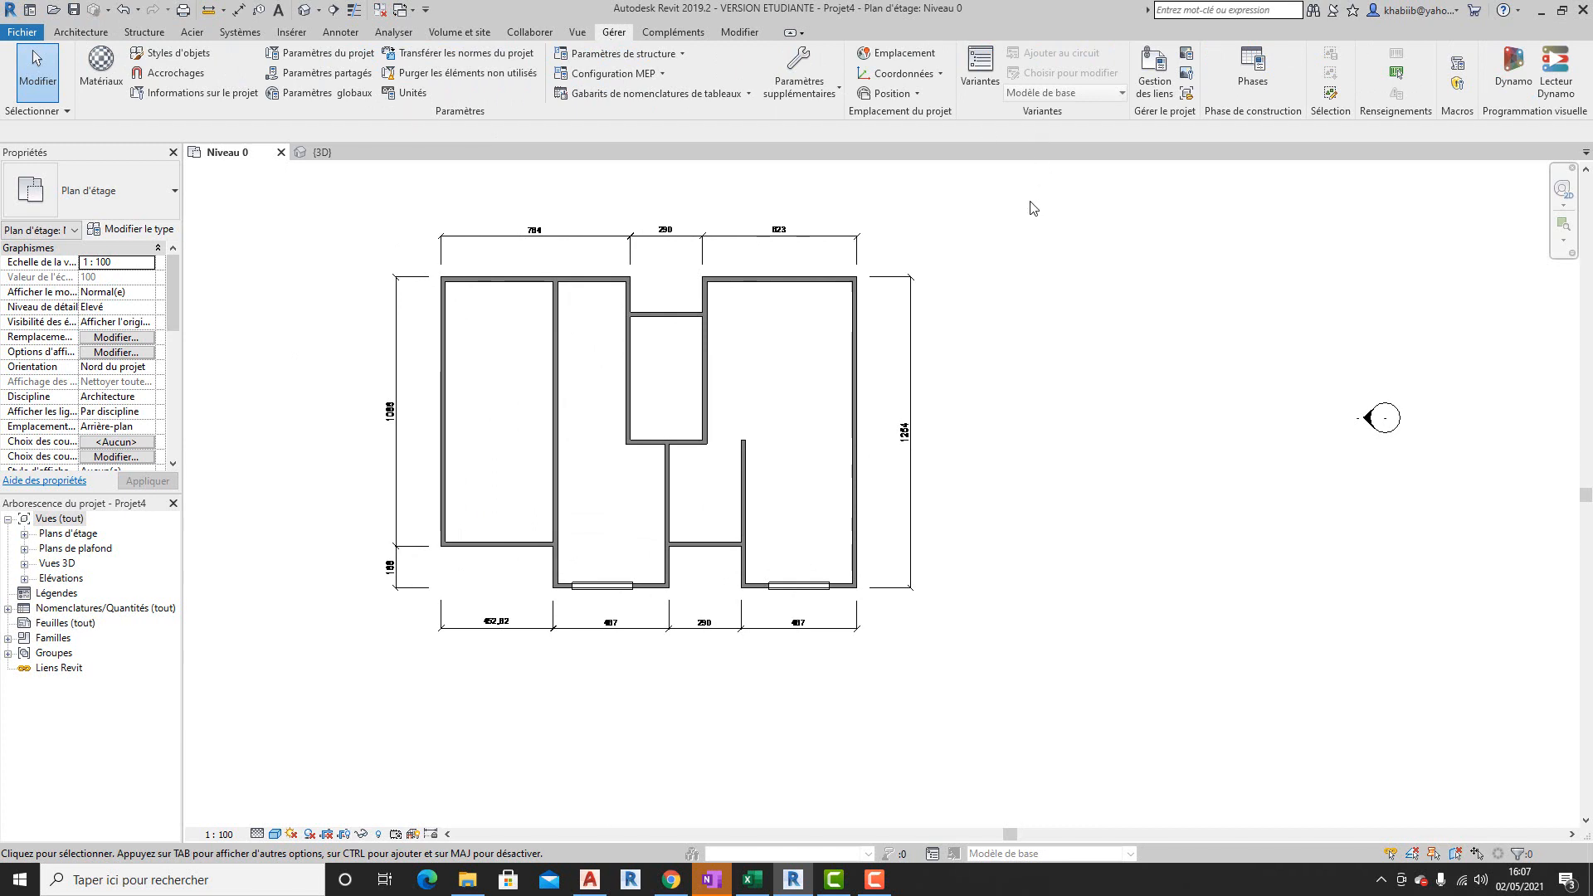
left_click(1255, 71)
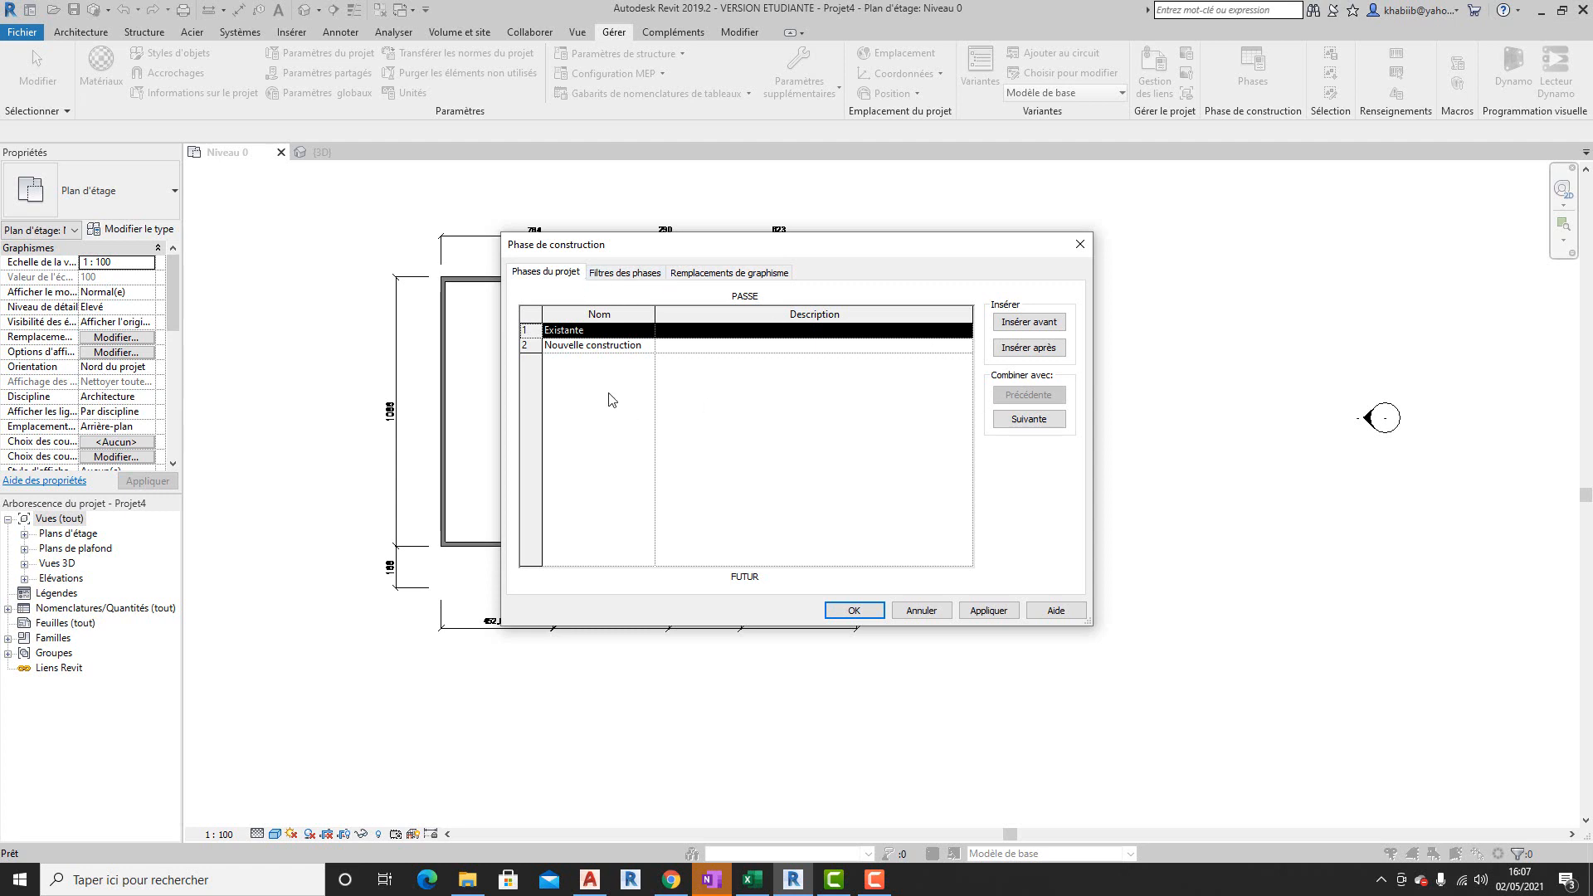
left_click(1023, 352)
left_click(1023, 352)
left_click(1023, 353)
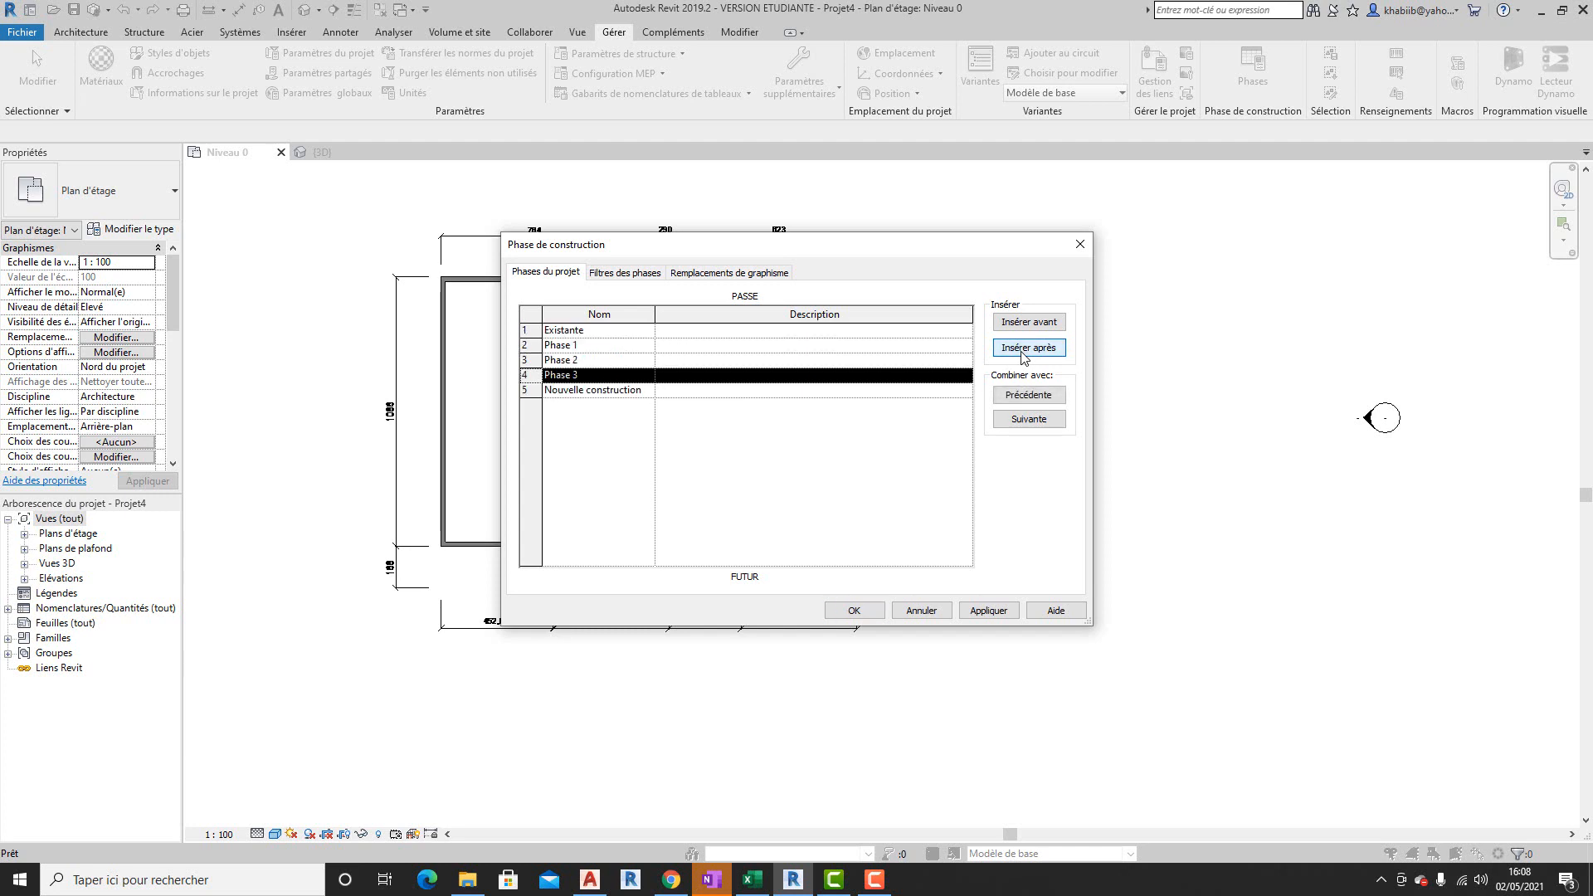
left_click(1023, 353)
left_click(1023, 353)
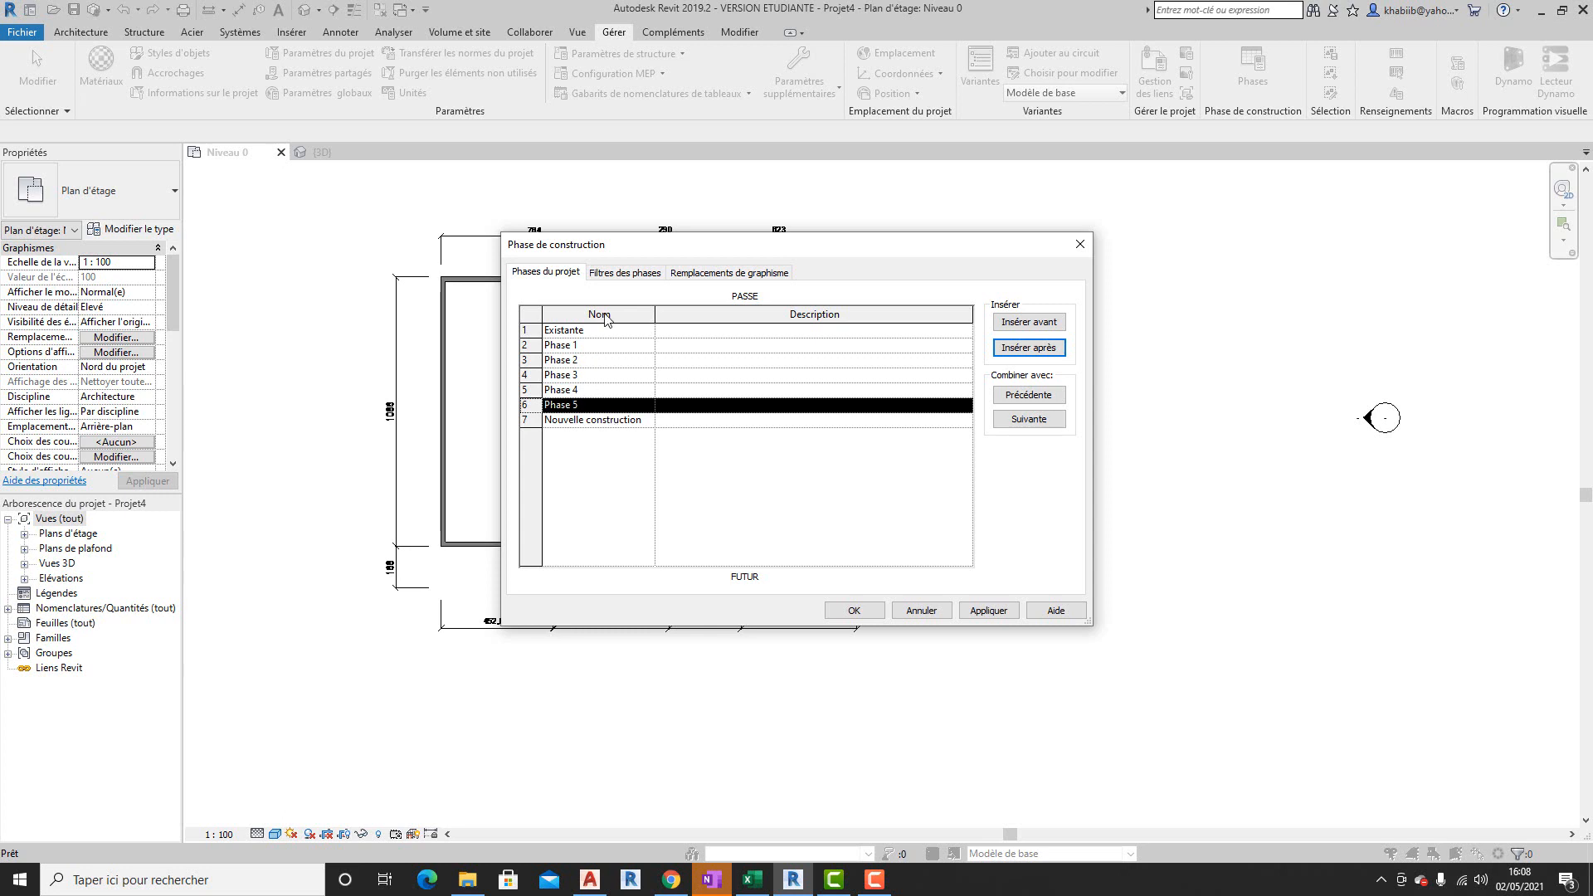
- In the phase graphic overrides, set the Démoli state's projection/surface lines to the Plein pattern in green (Vert)
left_click(624, 274)
left_click(708, 275)
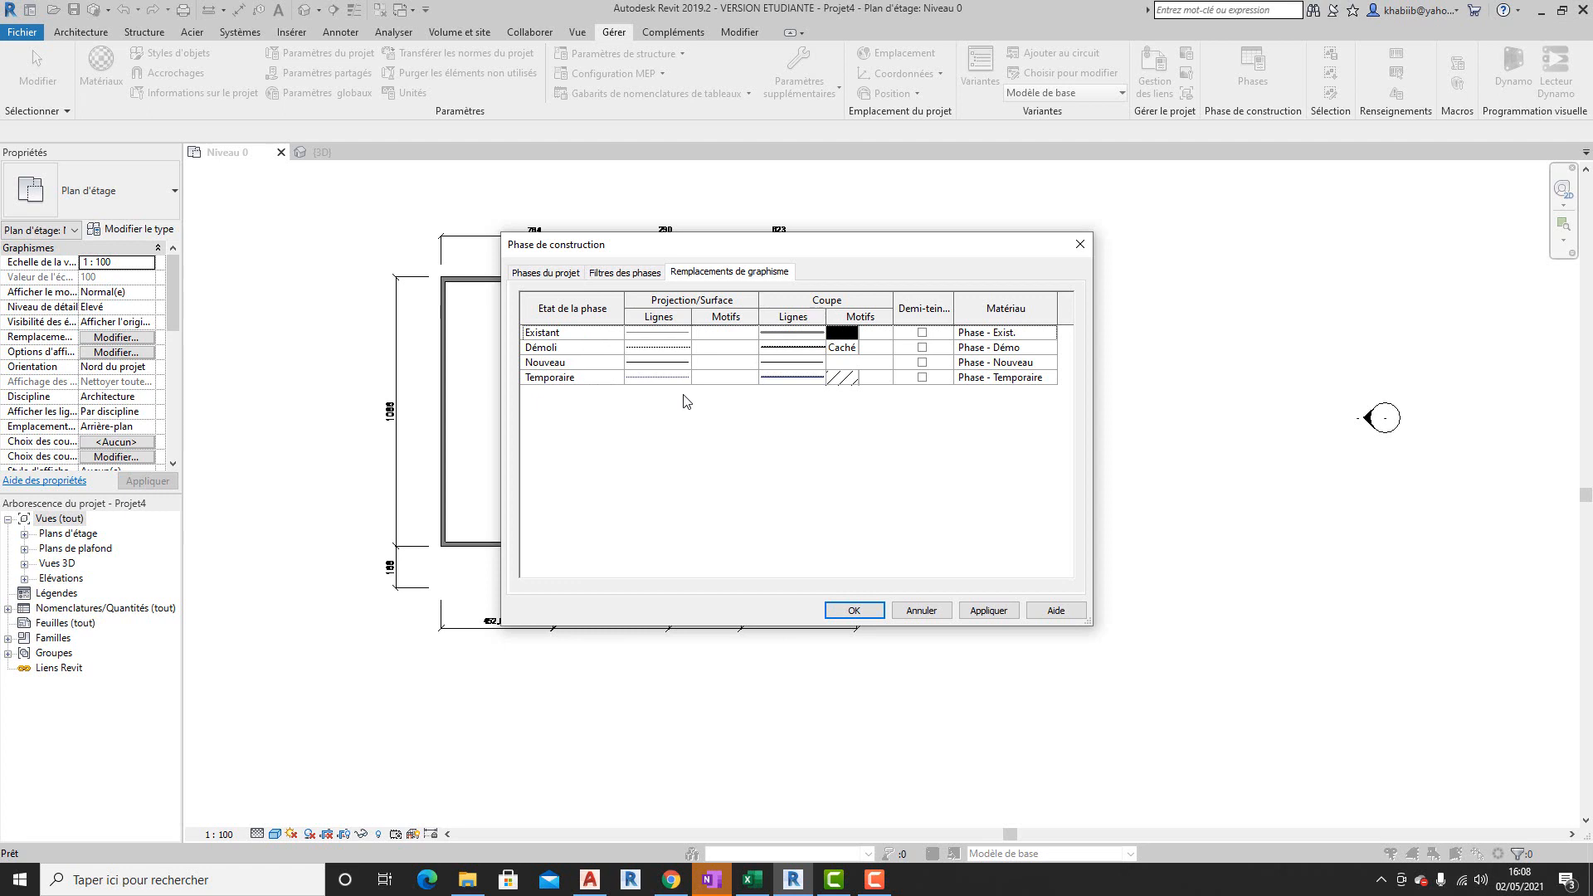
left_click(666, 355)
left_click(664, 349)
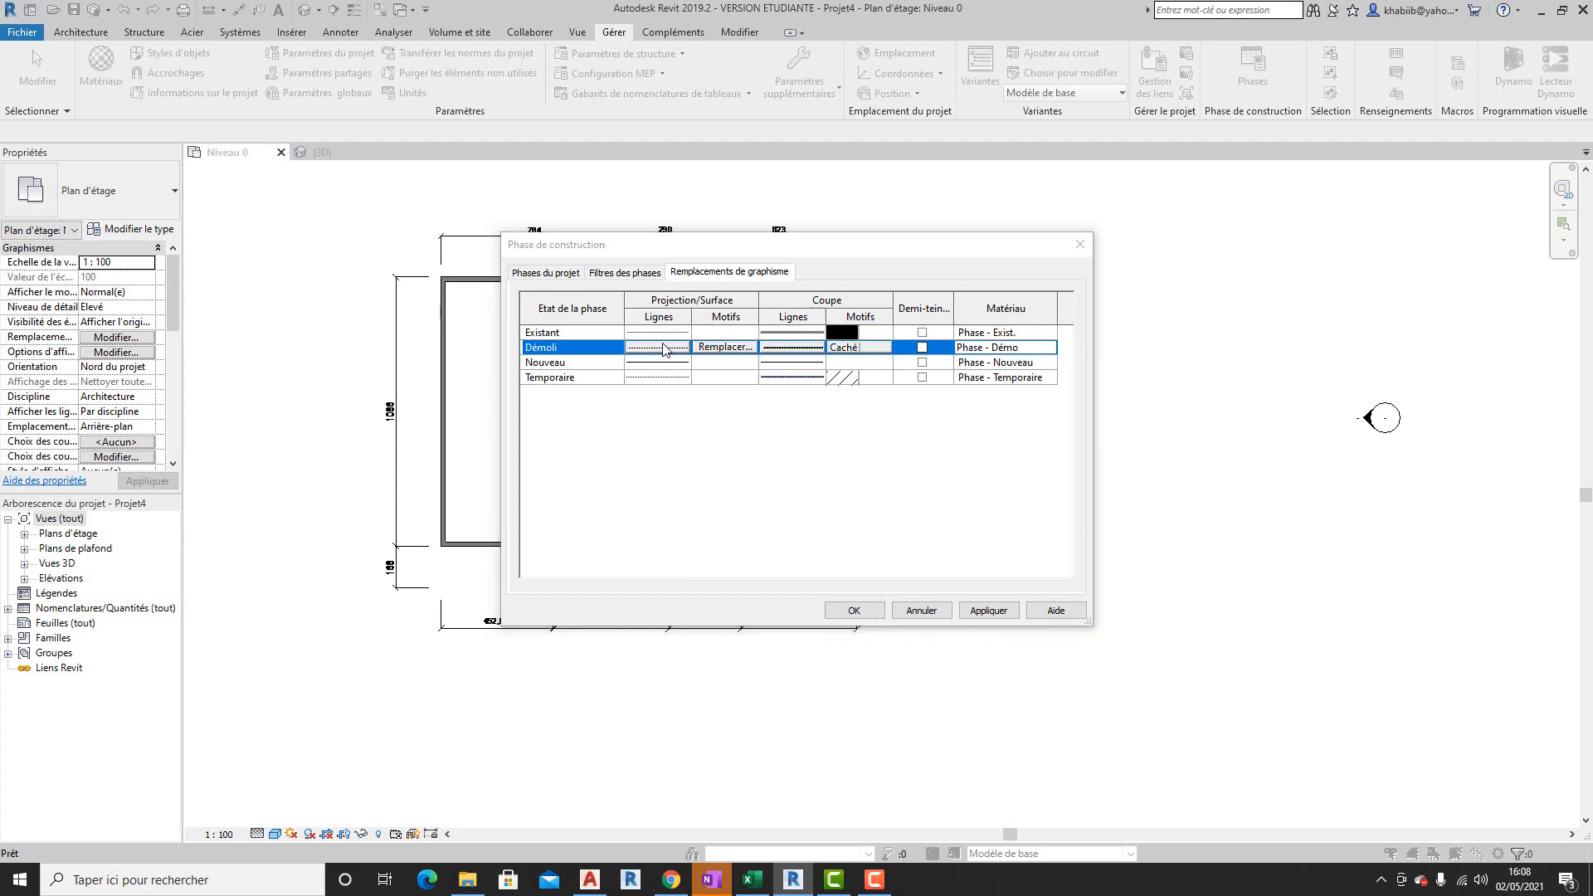
left_click_drag(709, 352, 740, 400)
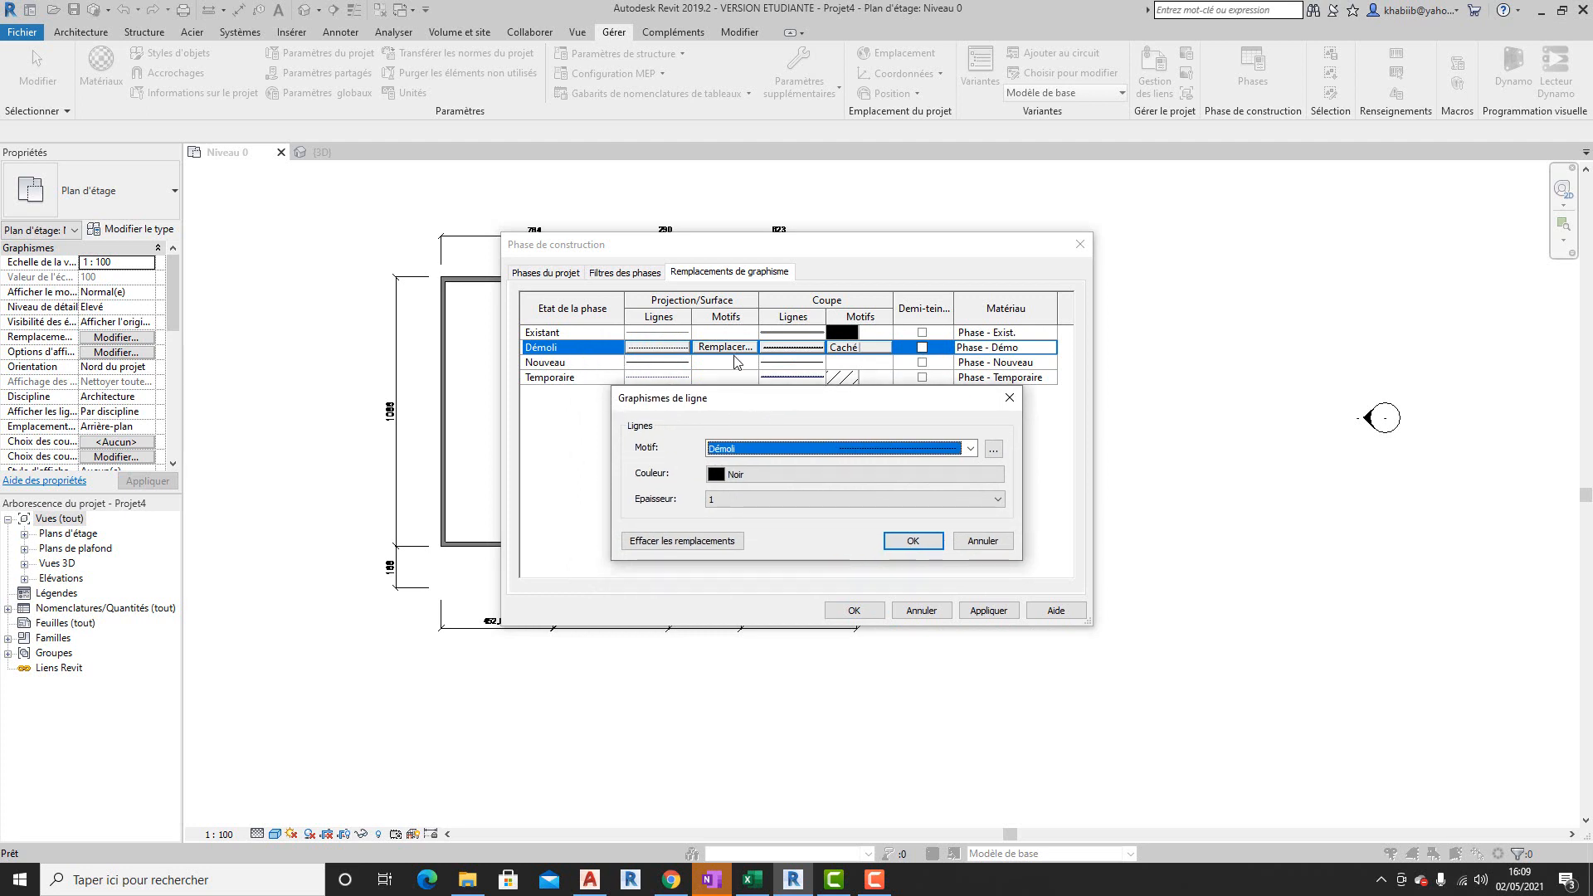
left_click(802, 449)
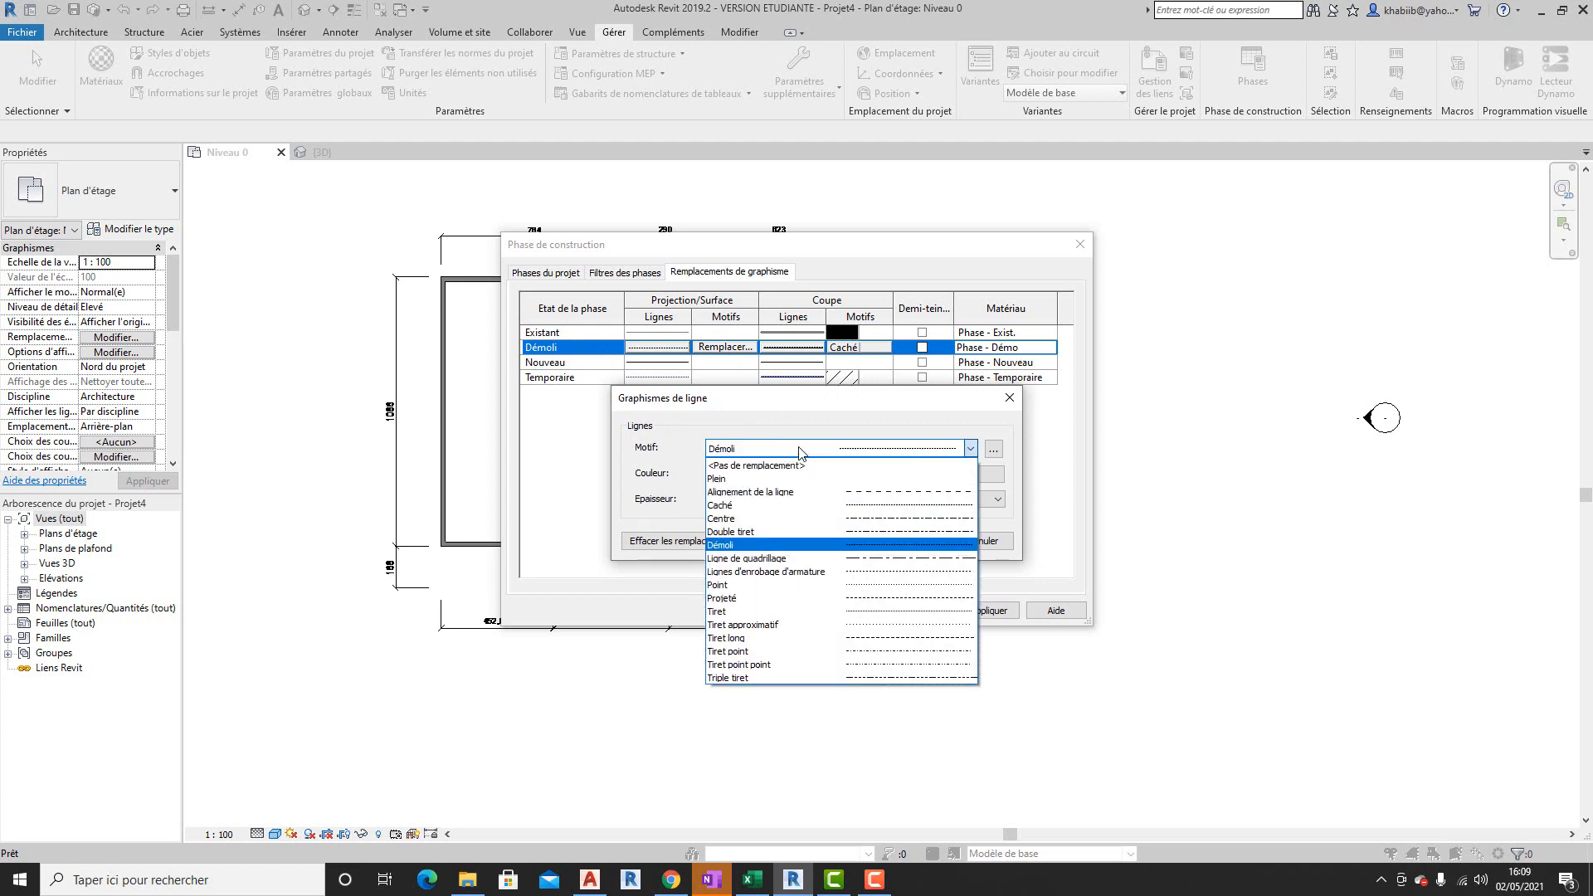
left_click(824, 480)
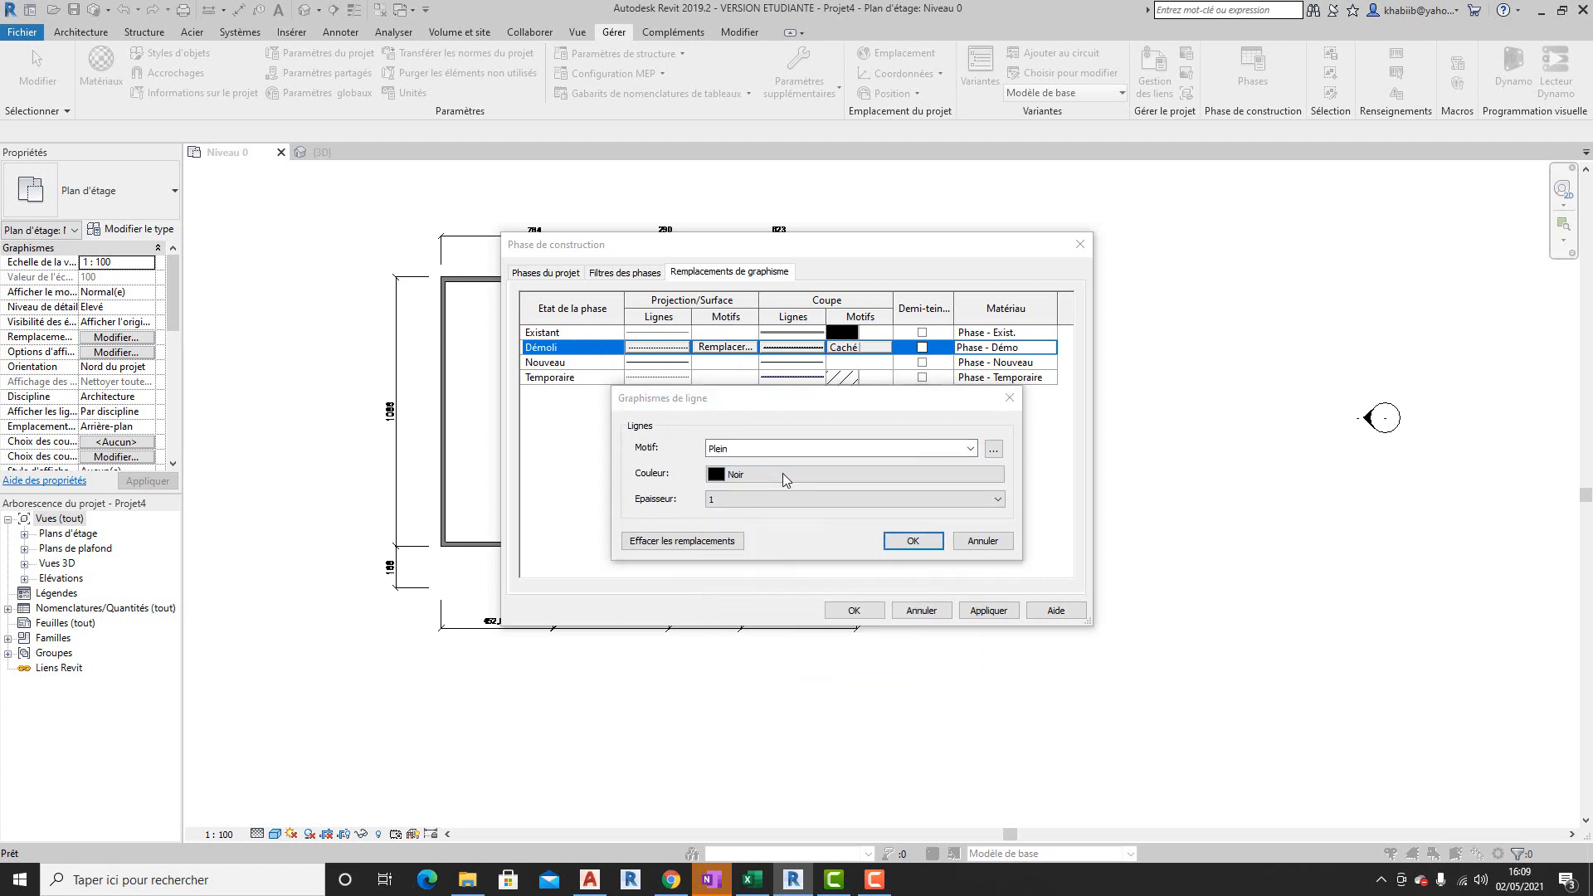
left_click(784, 473)
left_click(708, 495)
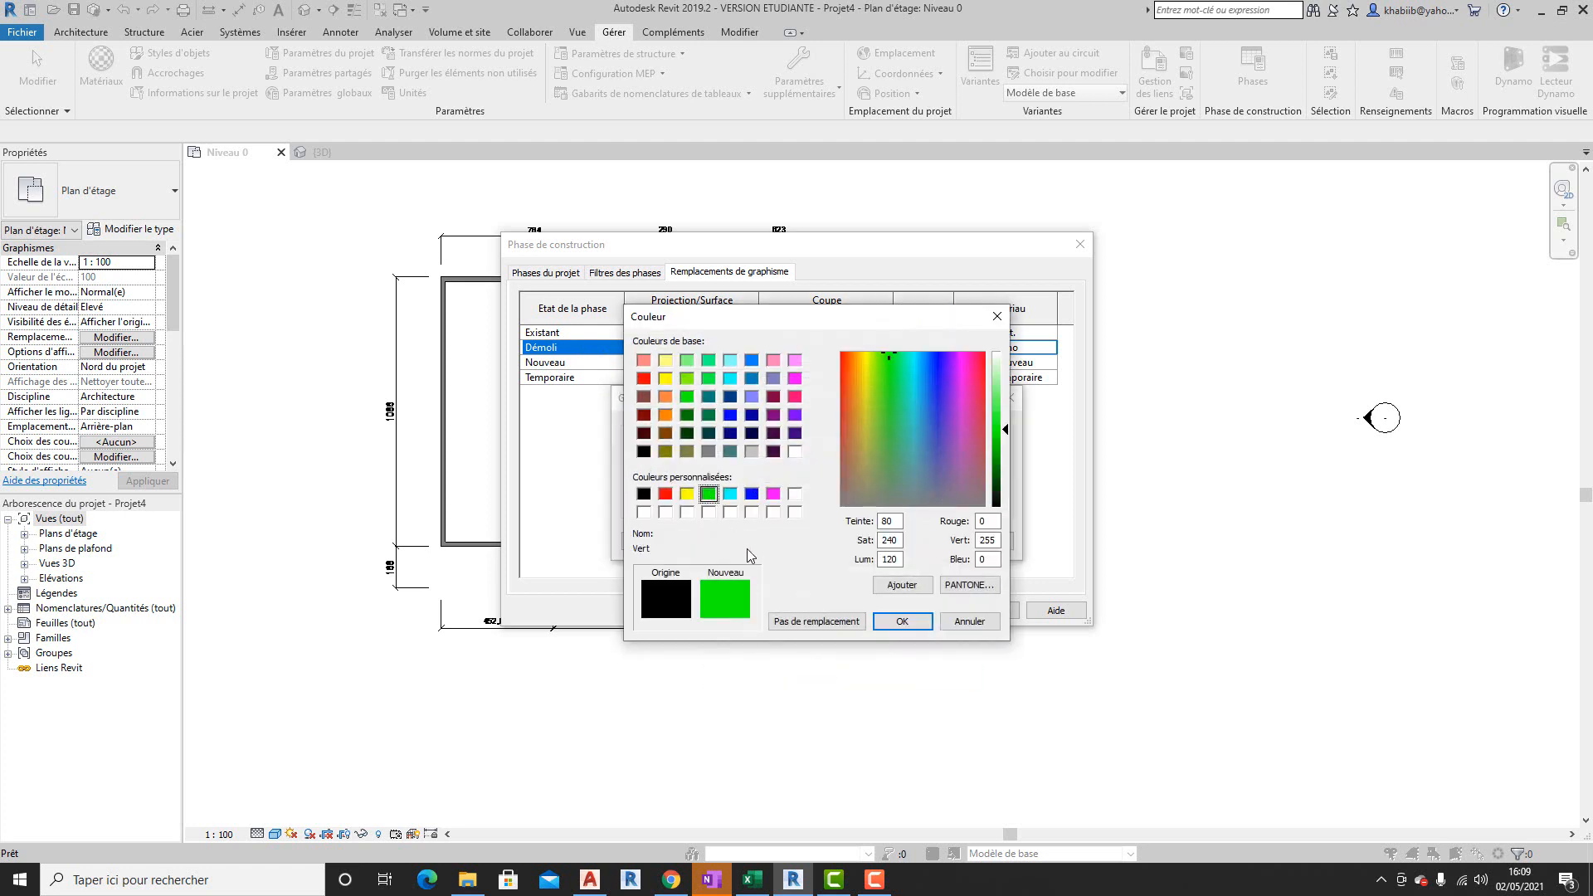
left_click(898, 622)
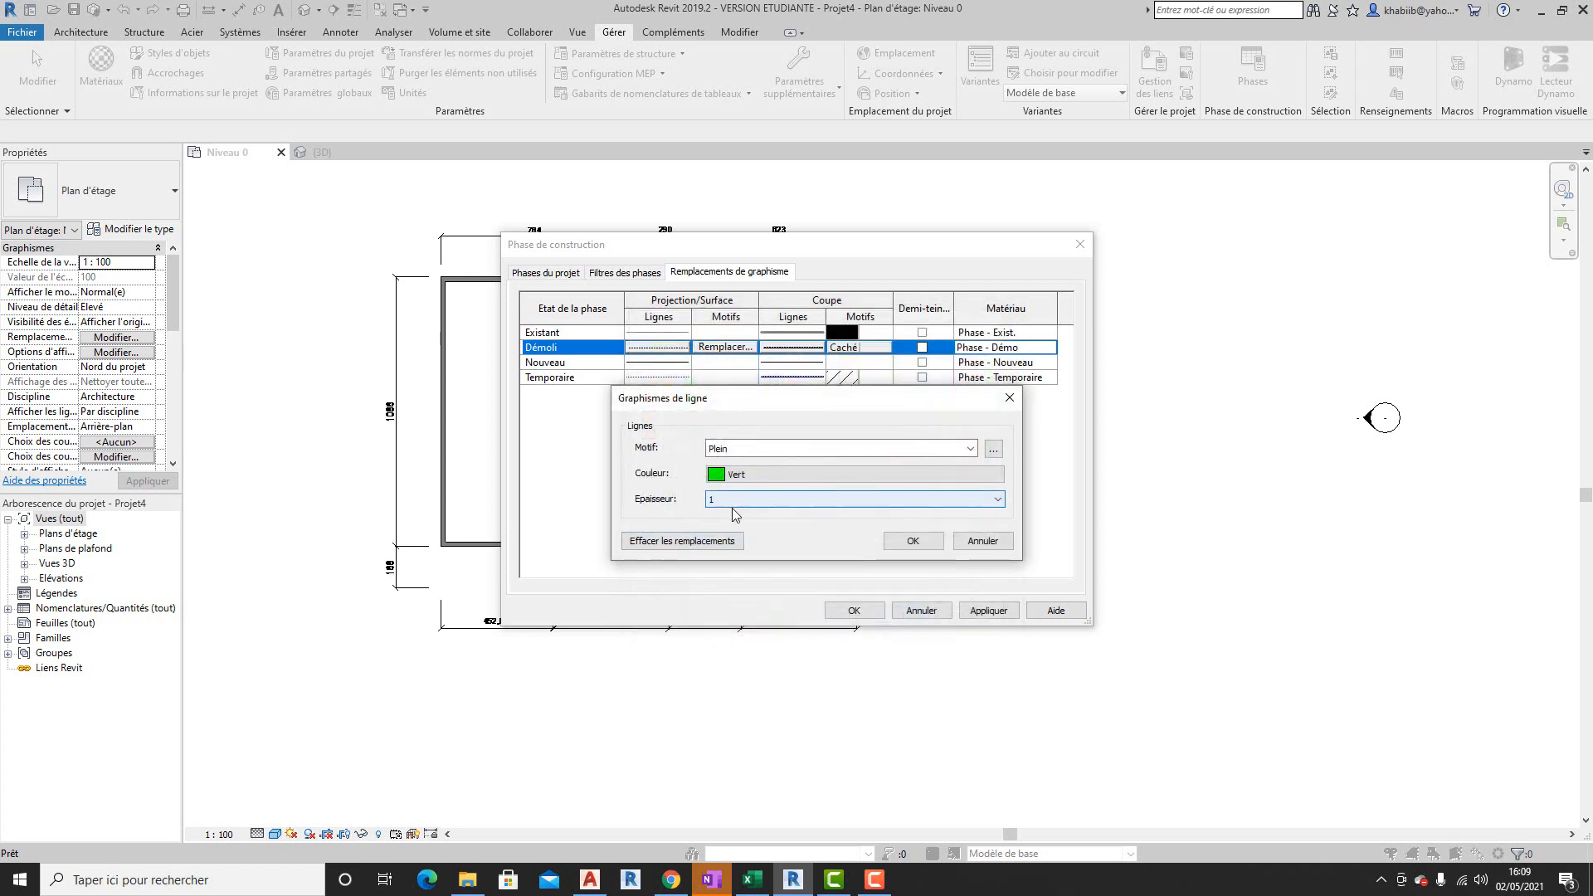
left_click(912, 541)
- Override the Démoli state's projection/surface foreground pattern with a solid fill in green (Vert)
left_click(722, 347)
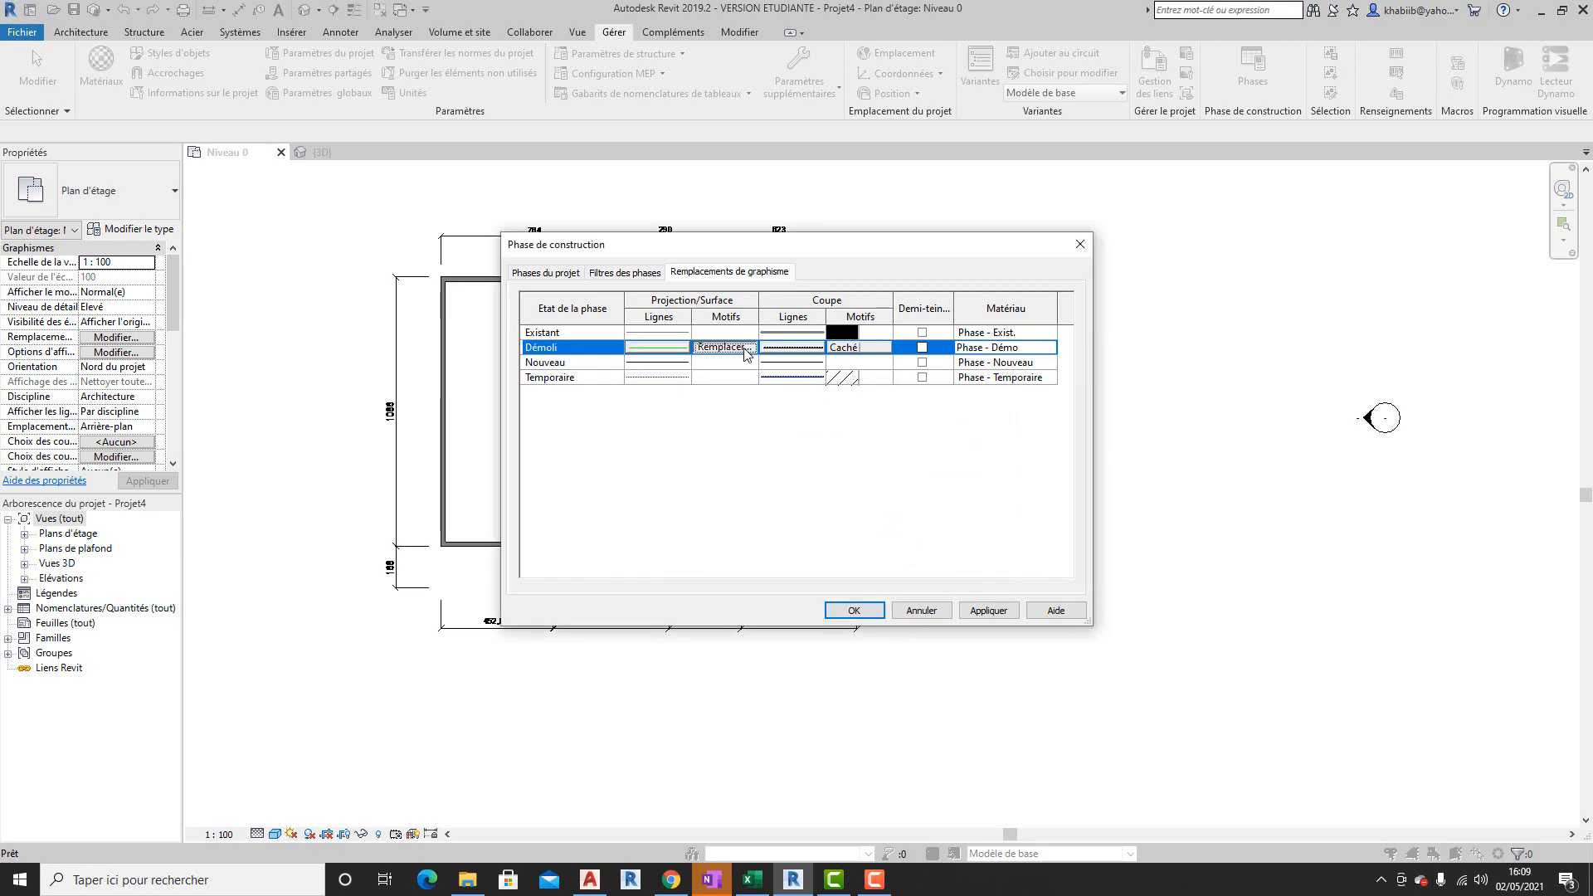
left_click(795, 382)
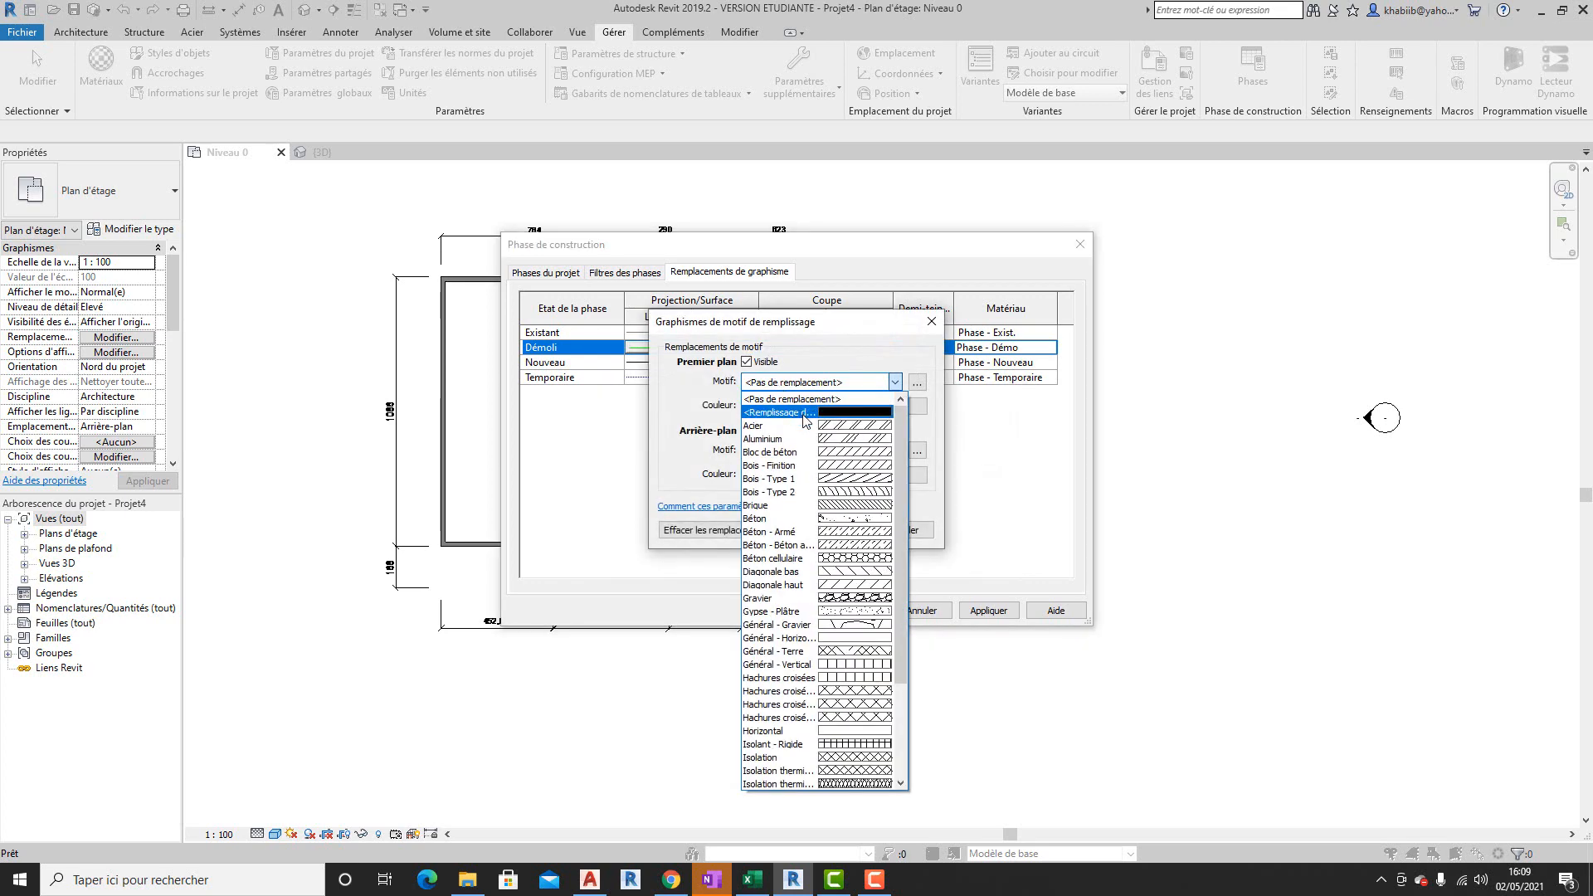
left_click(793, 412)
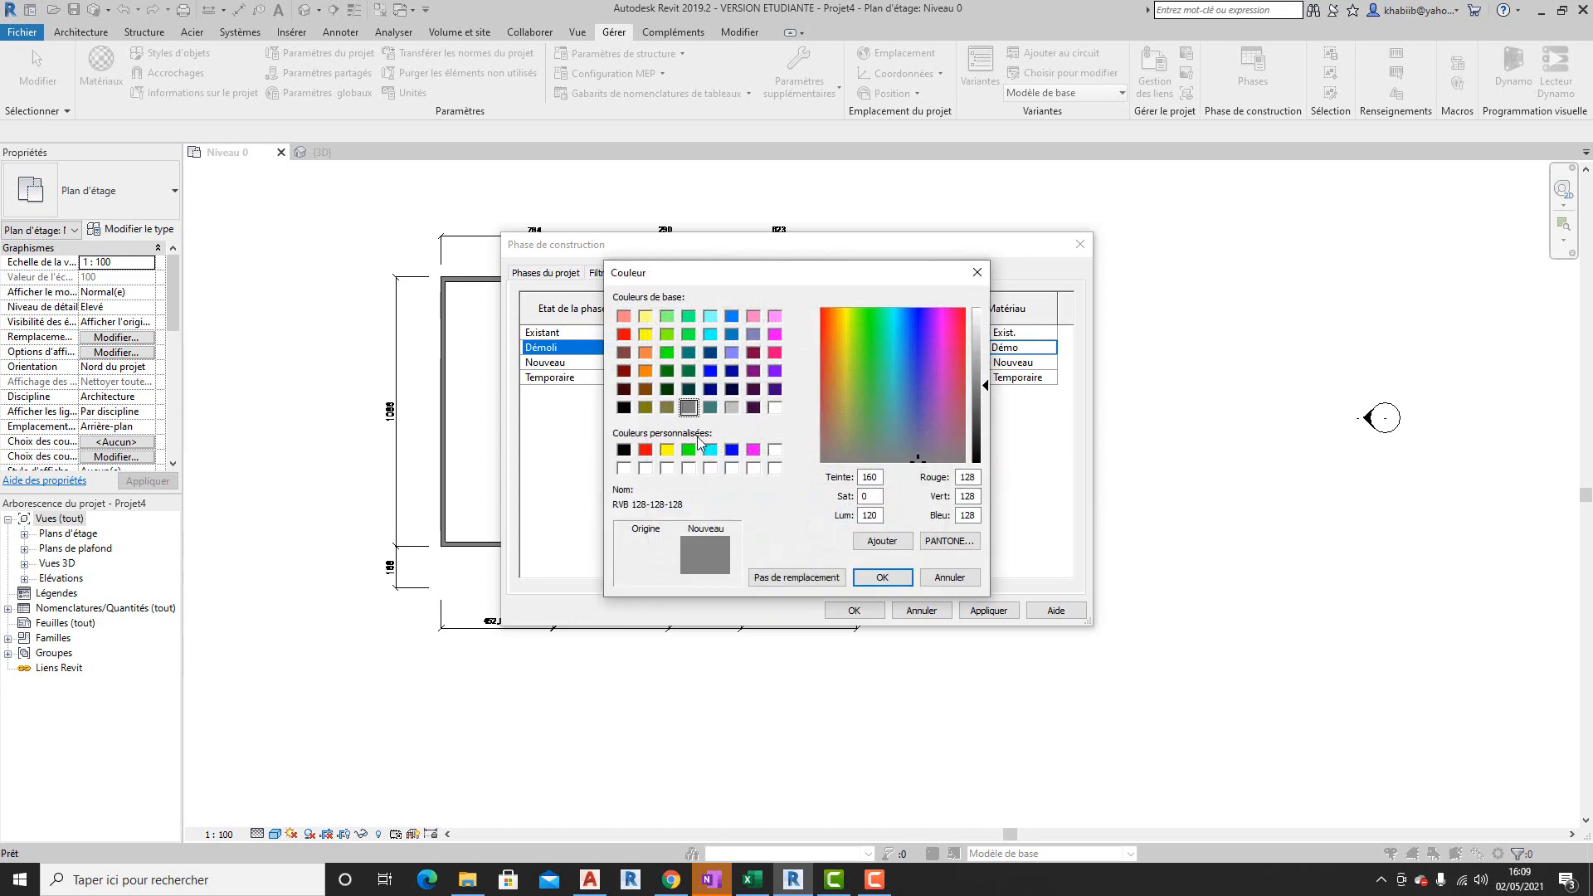
left_click(691, 449)
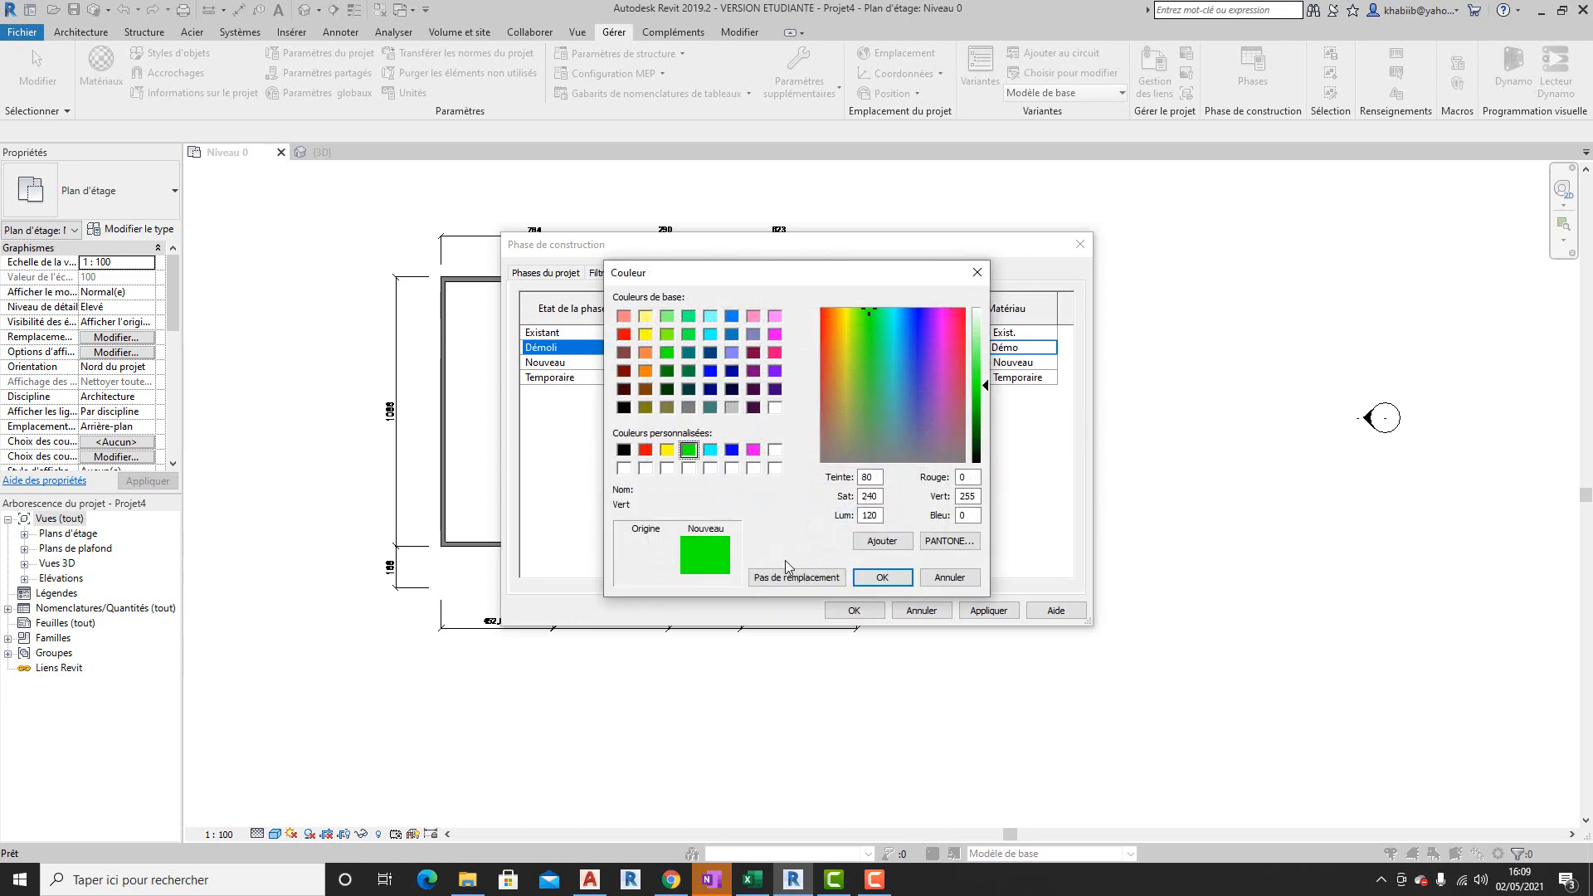
left_click(882, 576)
- Give the Démoli state's projection/surface background pattern a solid green (Vert) fill and accept the pattern overrides
left_click(764, 449)
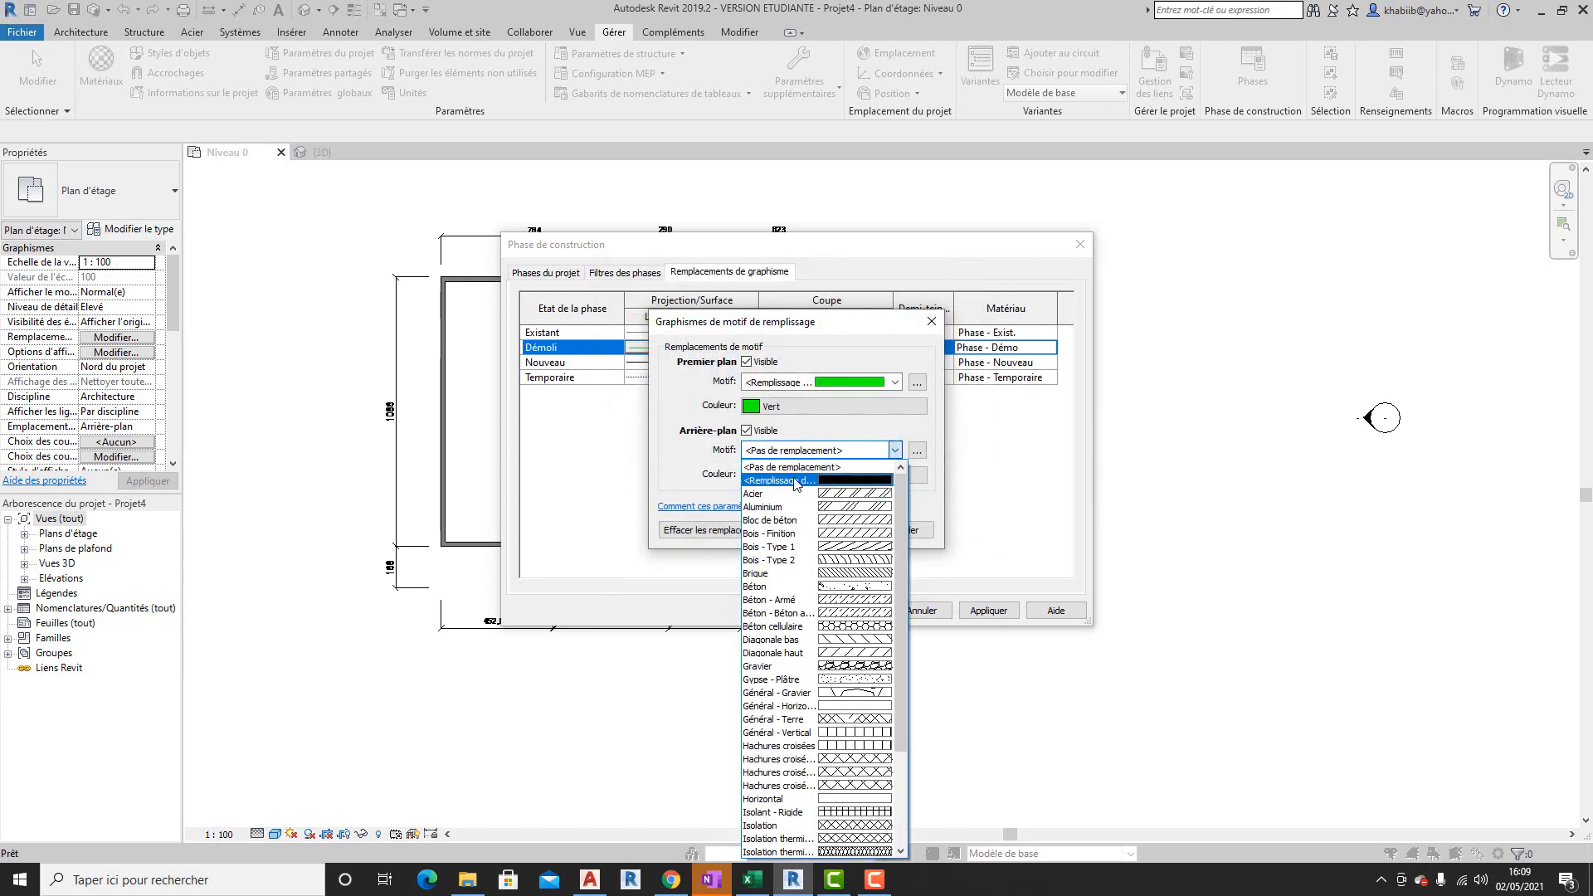
left_click(766, 470)
left_click(772, 475)
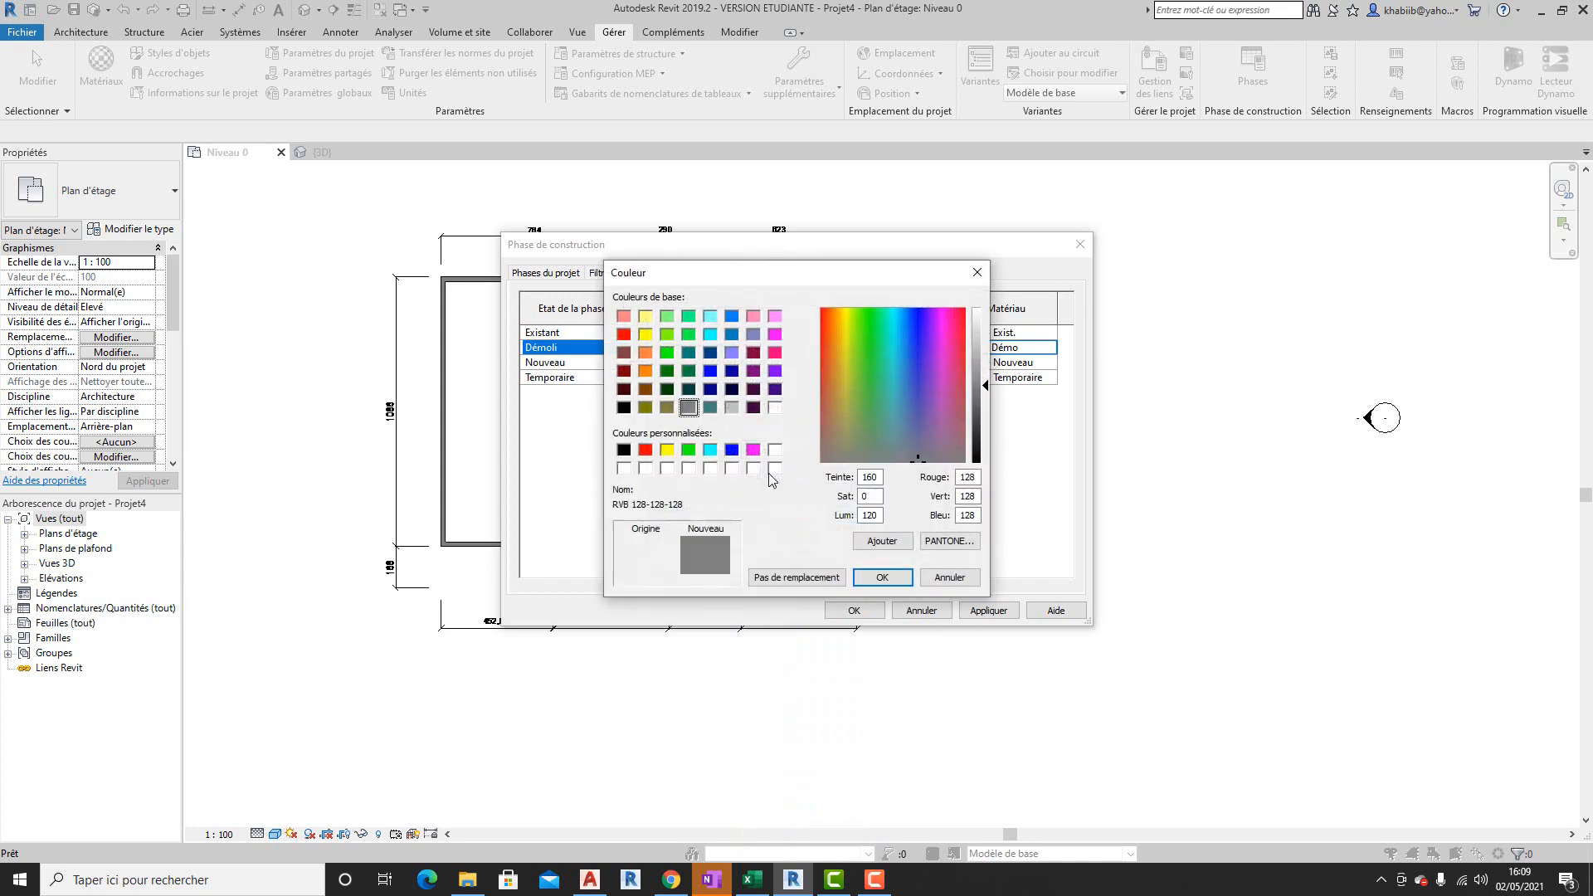
left_click(690, 450)
left_click(882, 579)
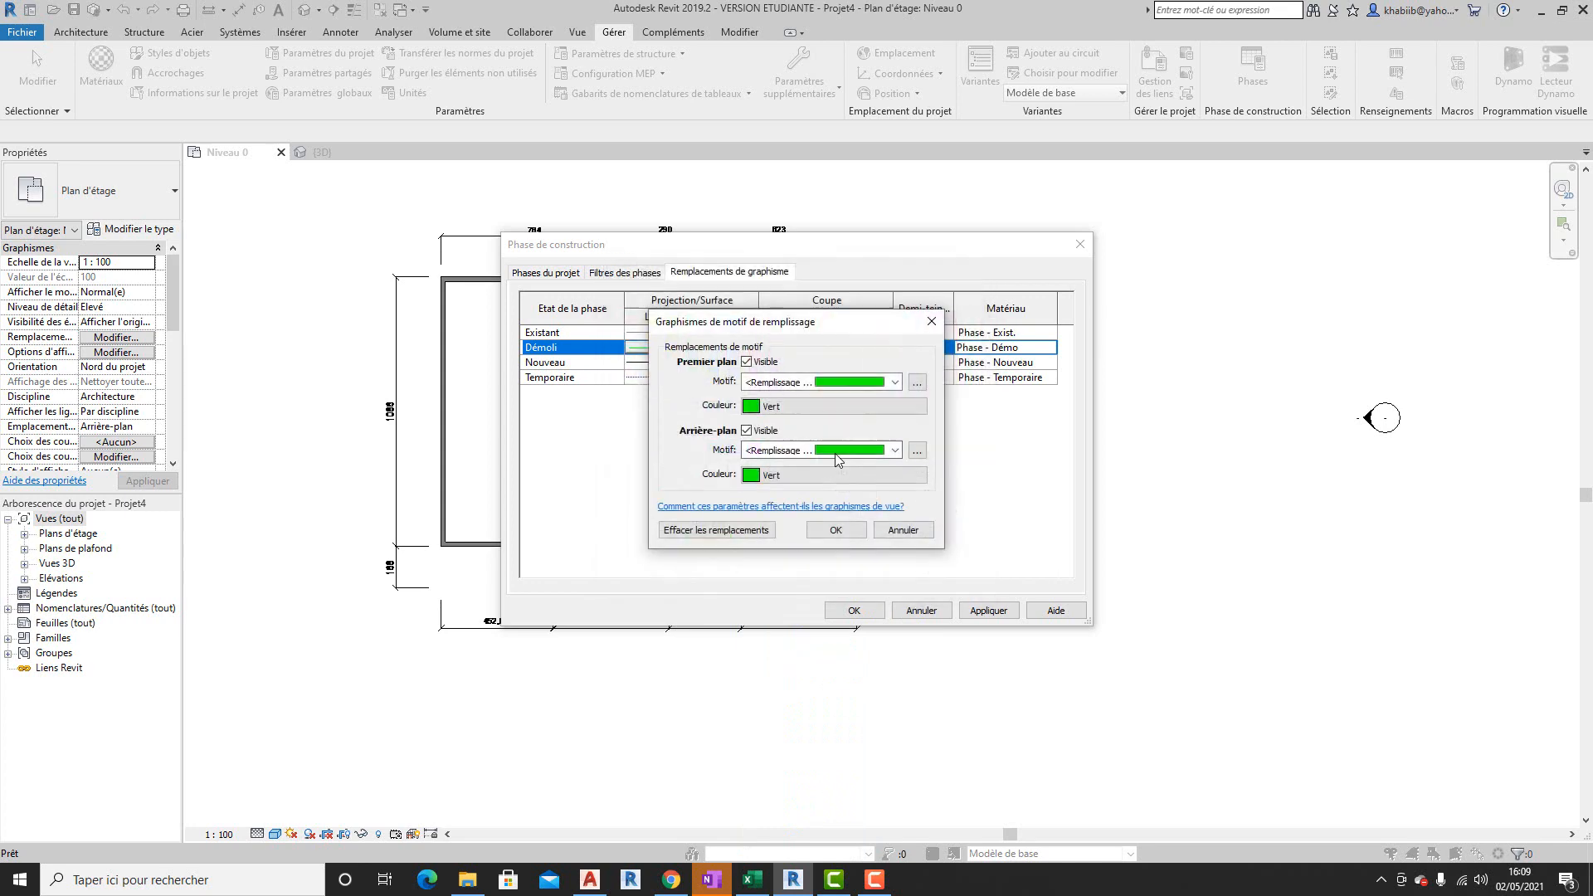
left_click(840, 532)
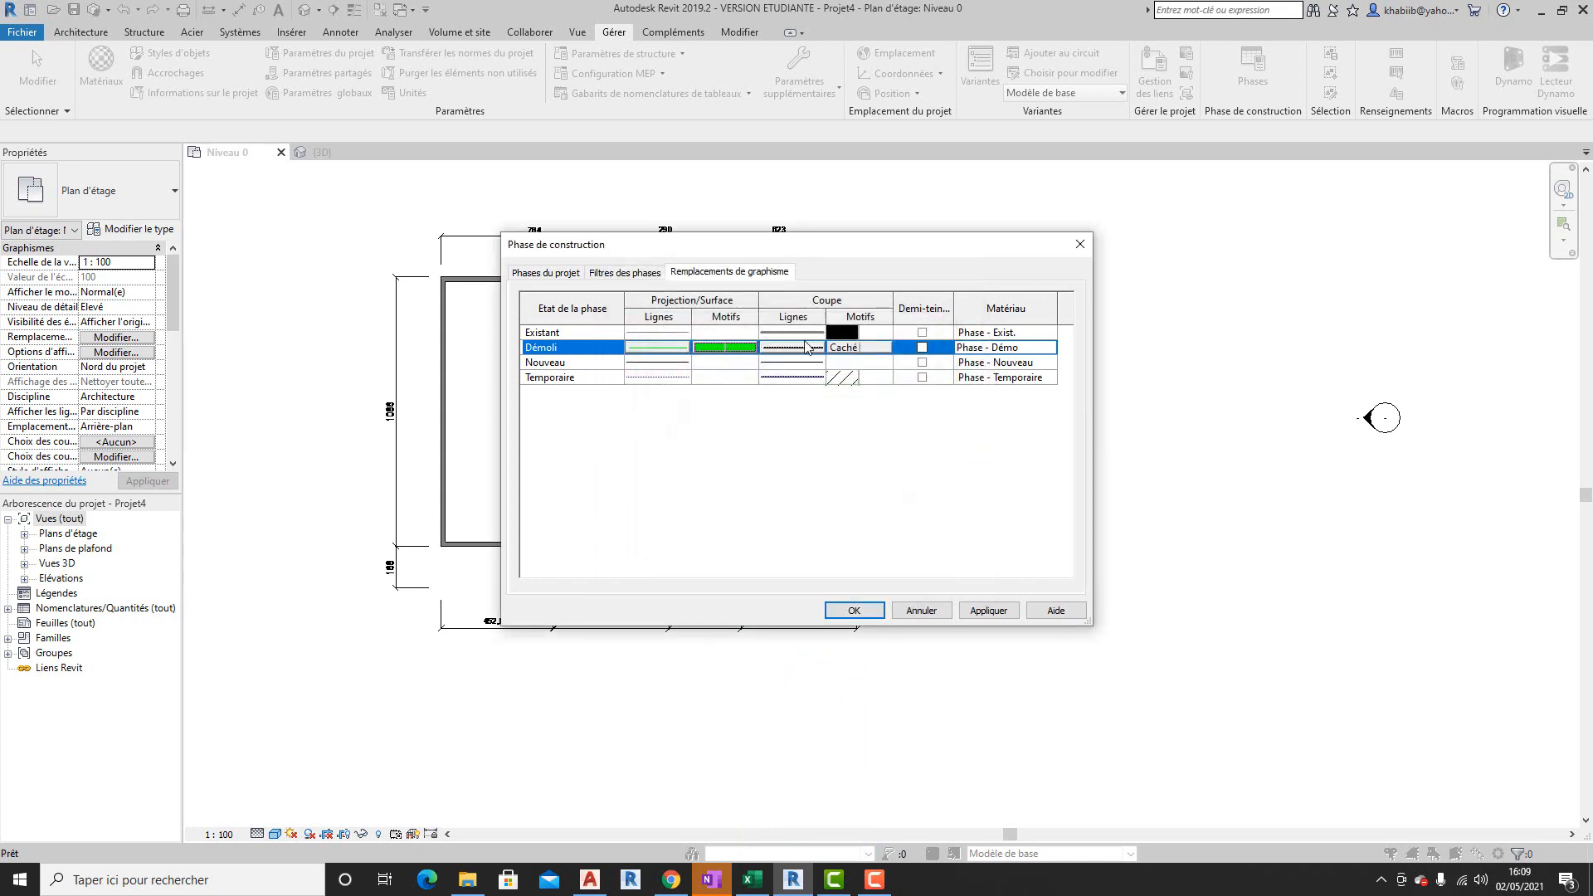
- Set the Démoli state's cut lines to the Plein pattern in green (Vert) and accept the line overrides
left_click(805, 353)
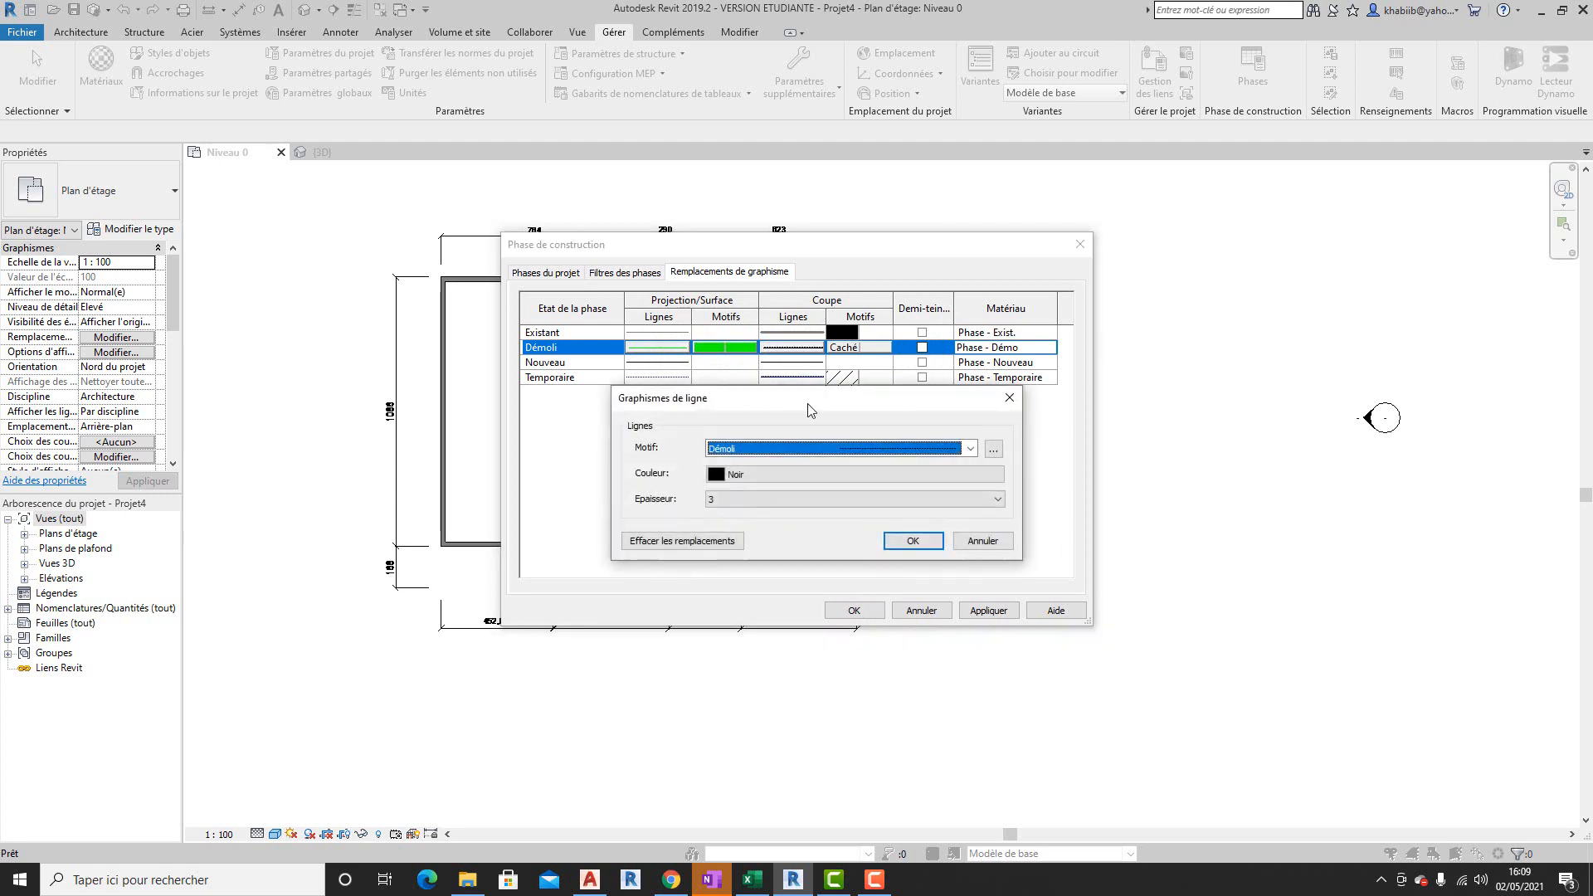
left_click(795, 449)
left_click(785, 464)
left_click(795, 501)
left_click(786, 476)
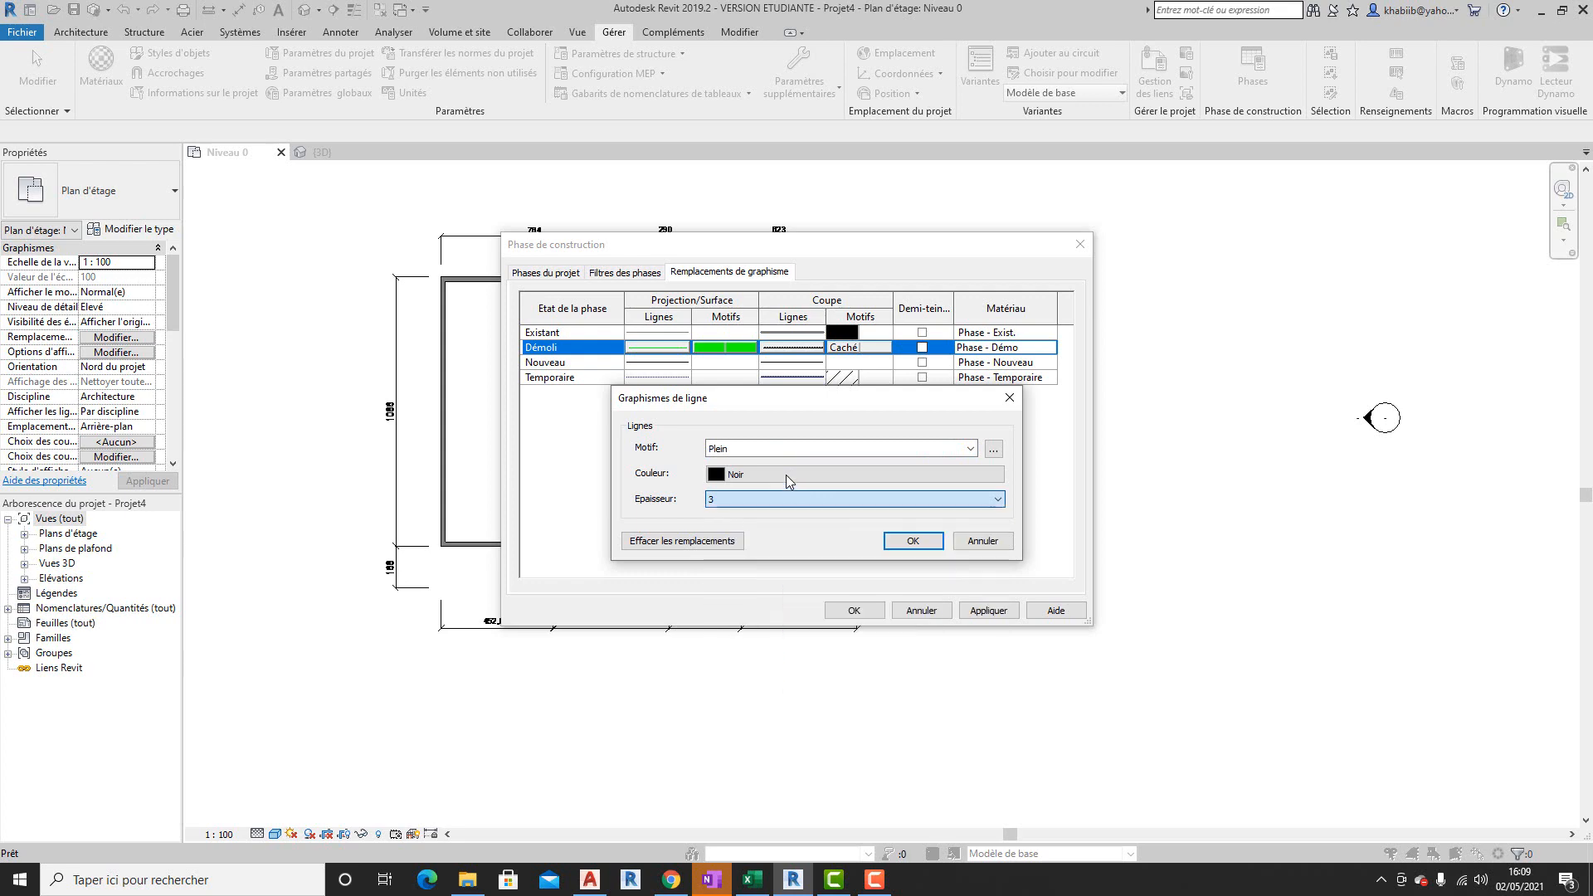
left_click(785, 474)
left_click(708, 494)
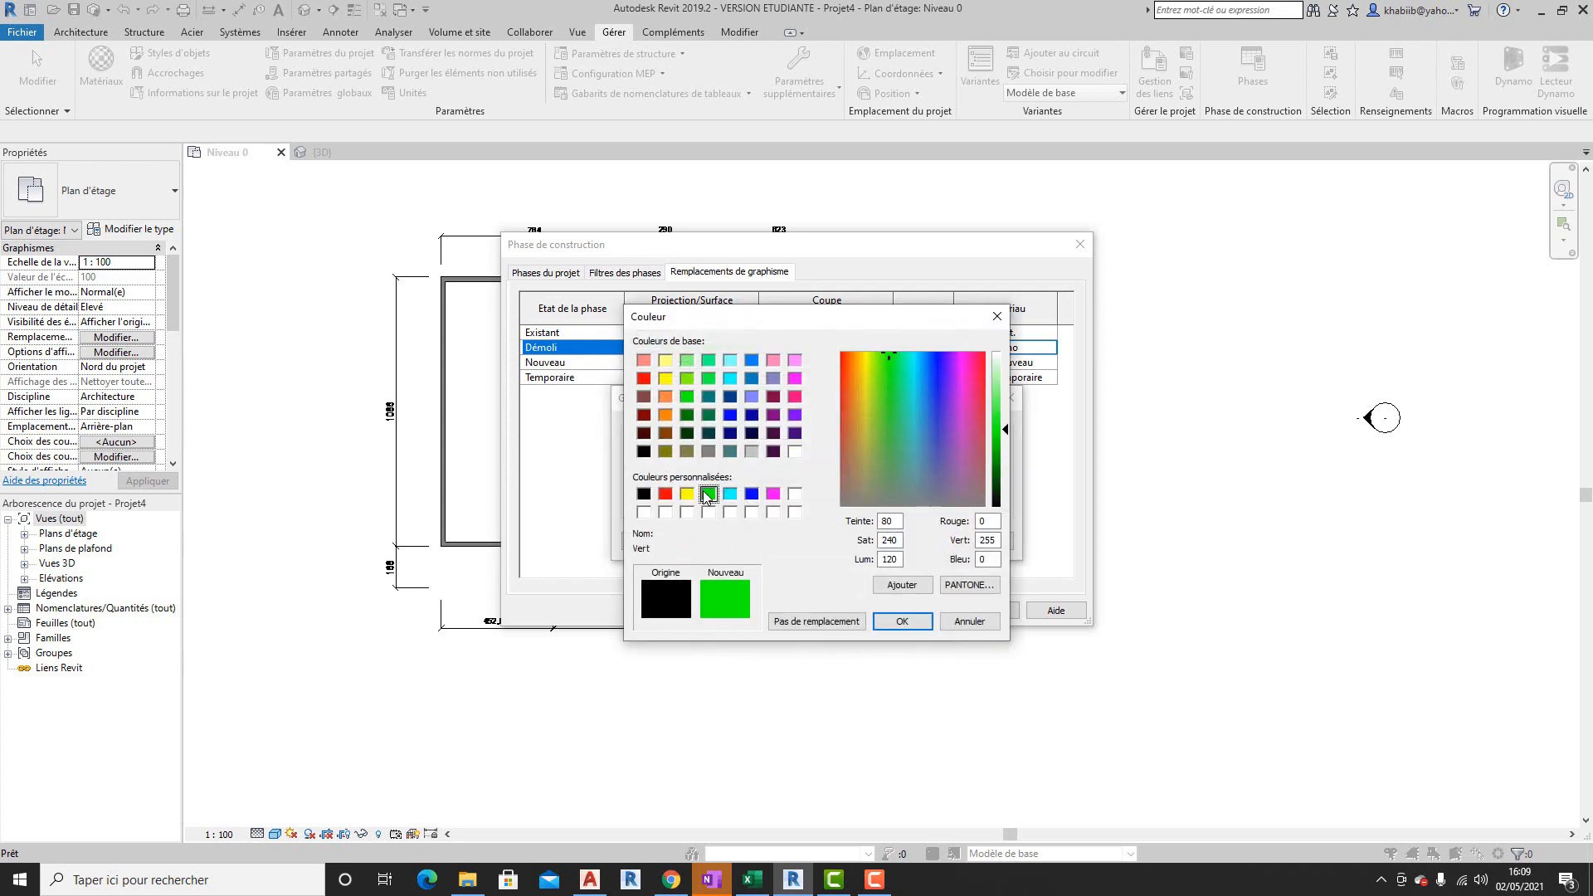
left_click(900, 621)
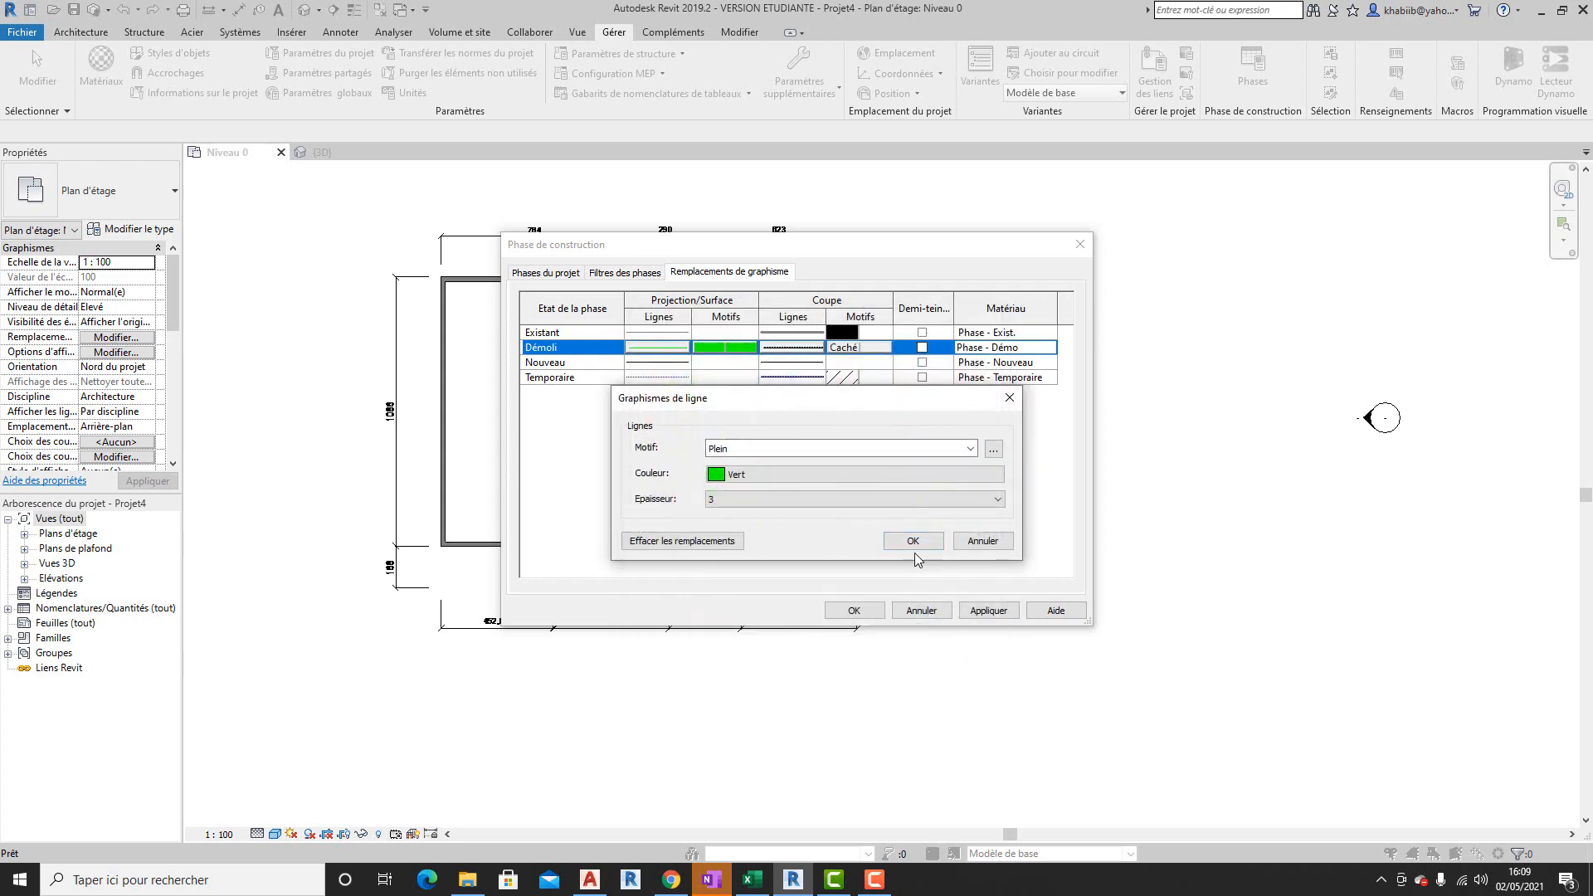
left_click(913, 542)
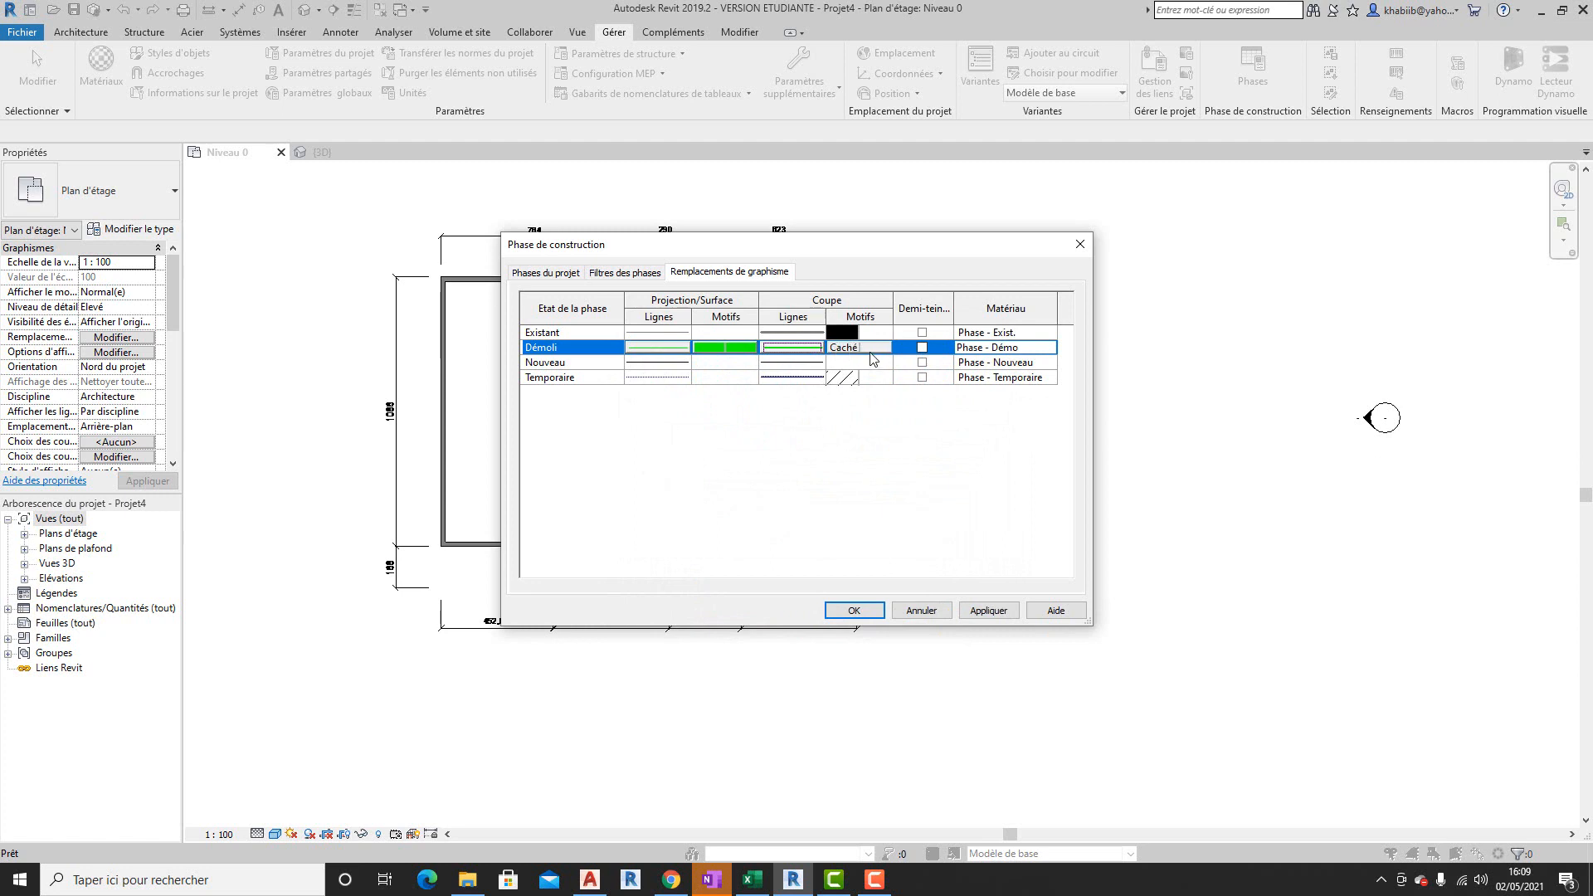
- Override the Démoli state's cut foreground pattern with the Acier pattern in green (Vert)
left_click(860, 356)
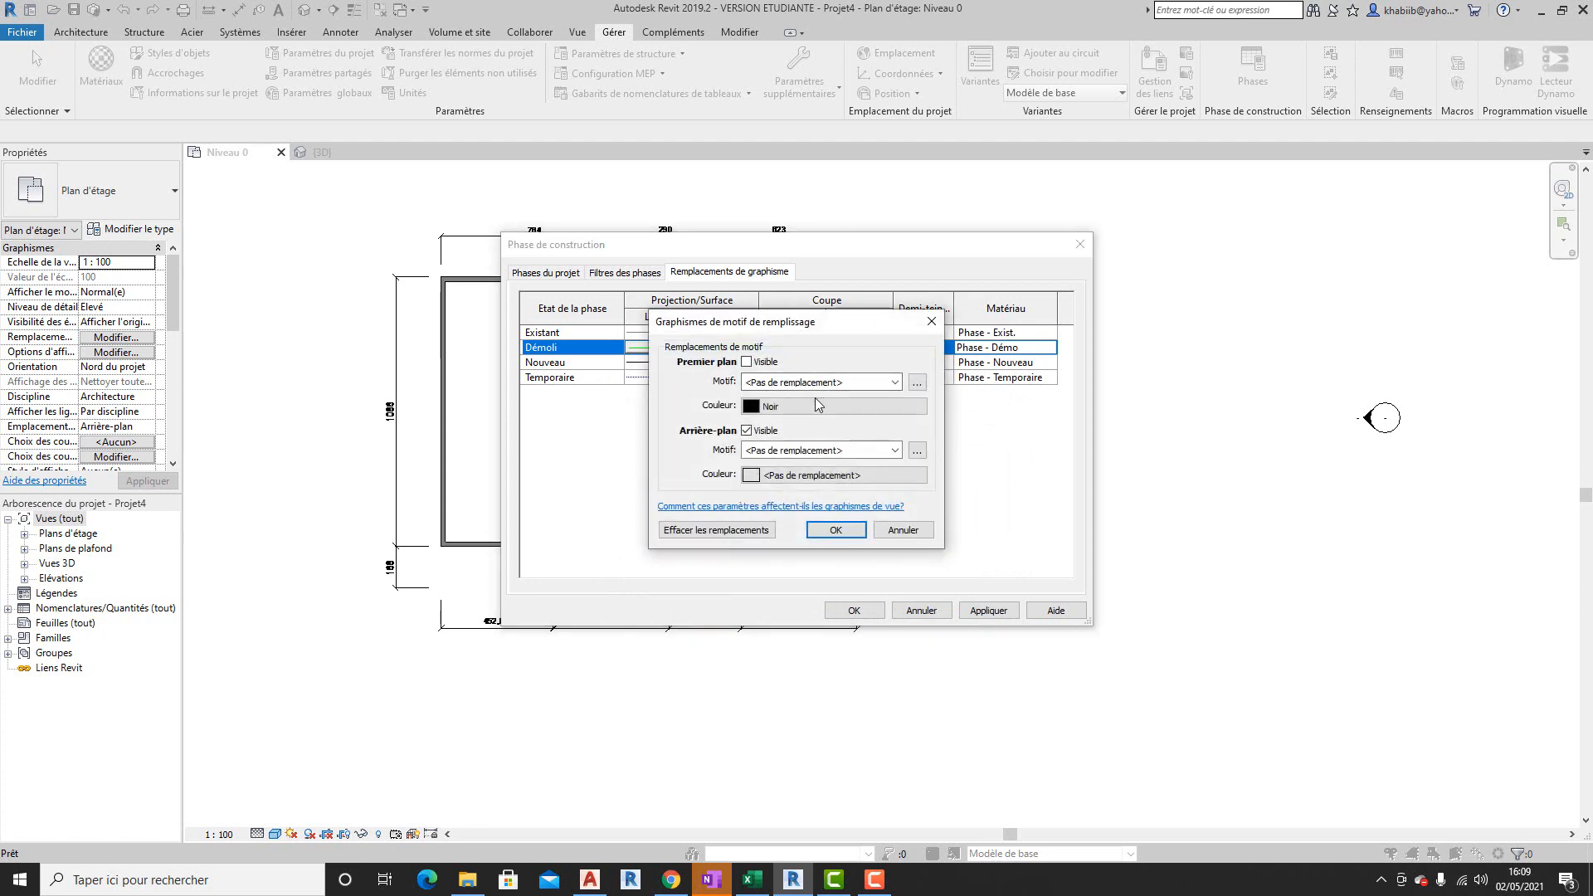
left_click(817, 405)
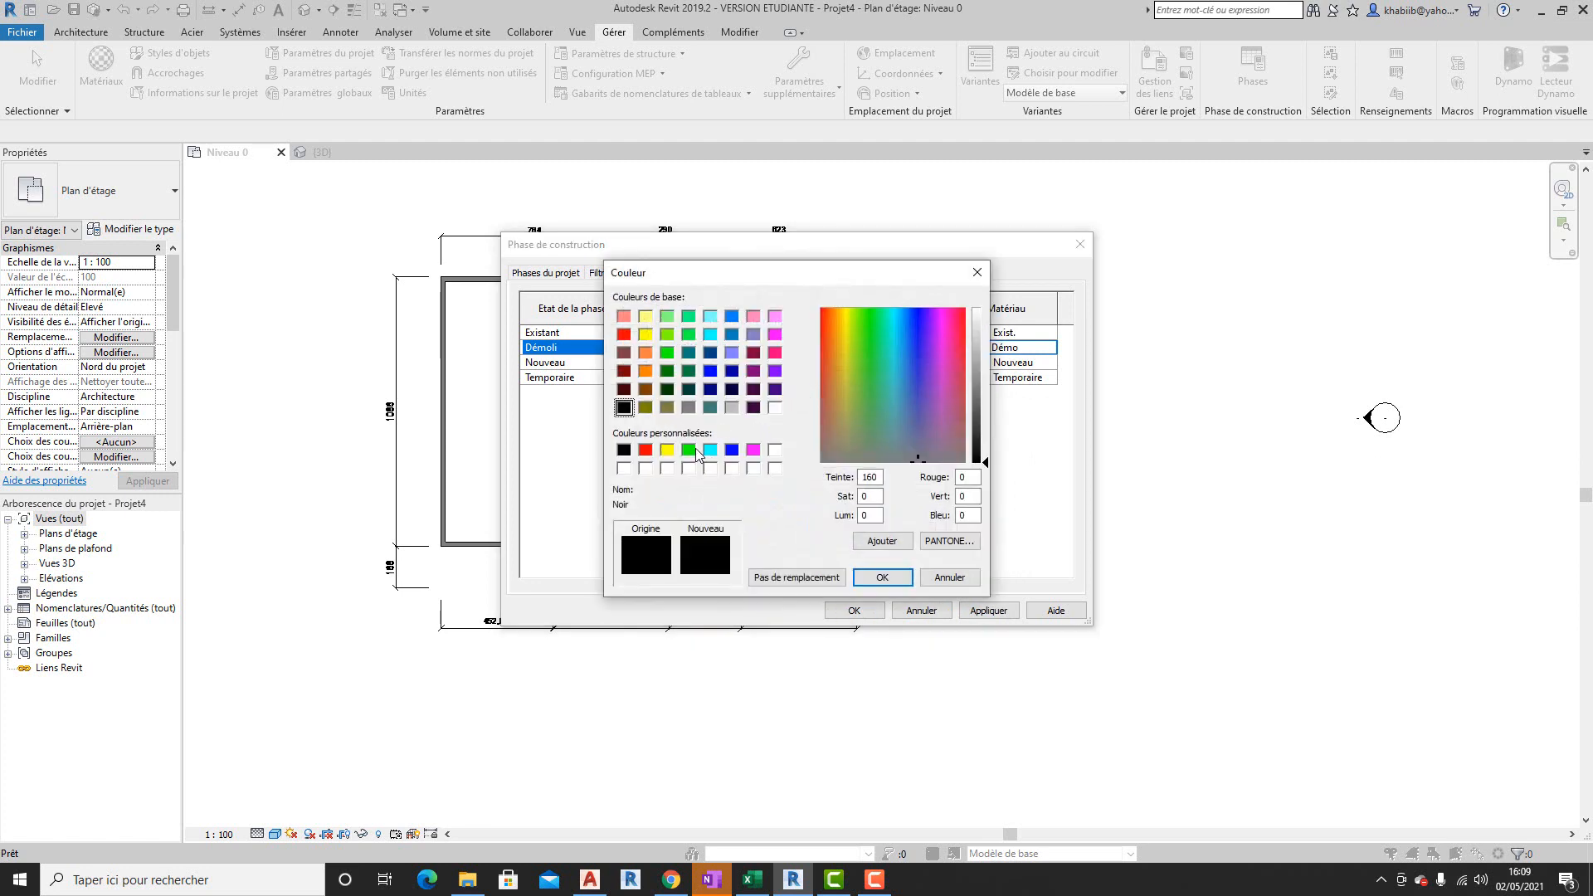
left_click(689, 450)
left_click(882, 578)
left_click(782, 383)
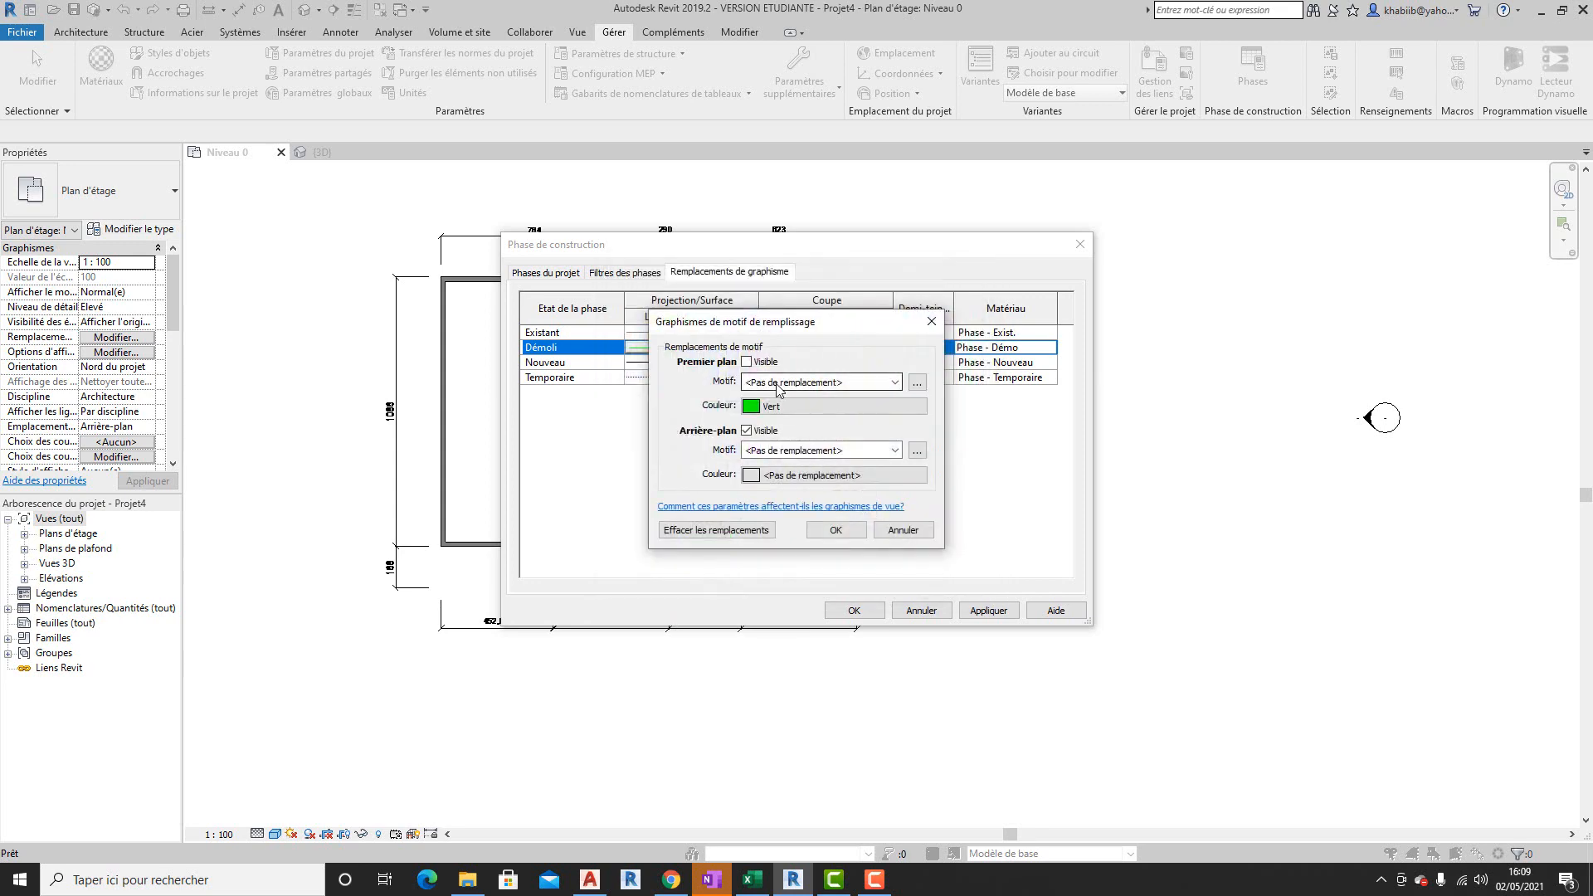
left_click(780, 426)
- Give the Démoli state's cut background pattern a solid green (Vert) fill and accept the pattern overrides
left_click(747, 430)
left_click(801, 450)
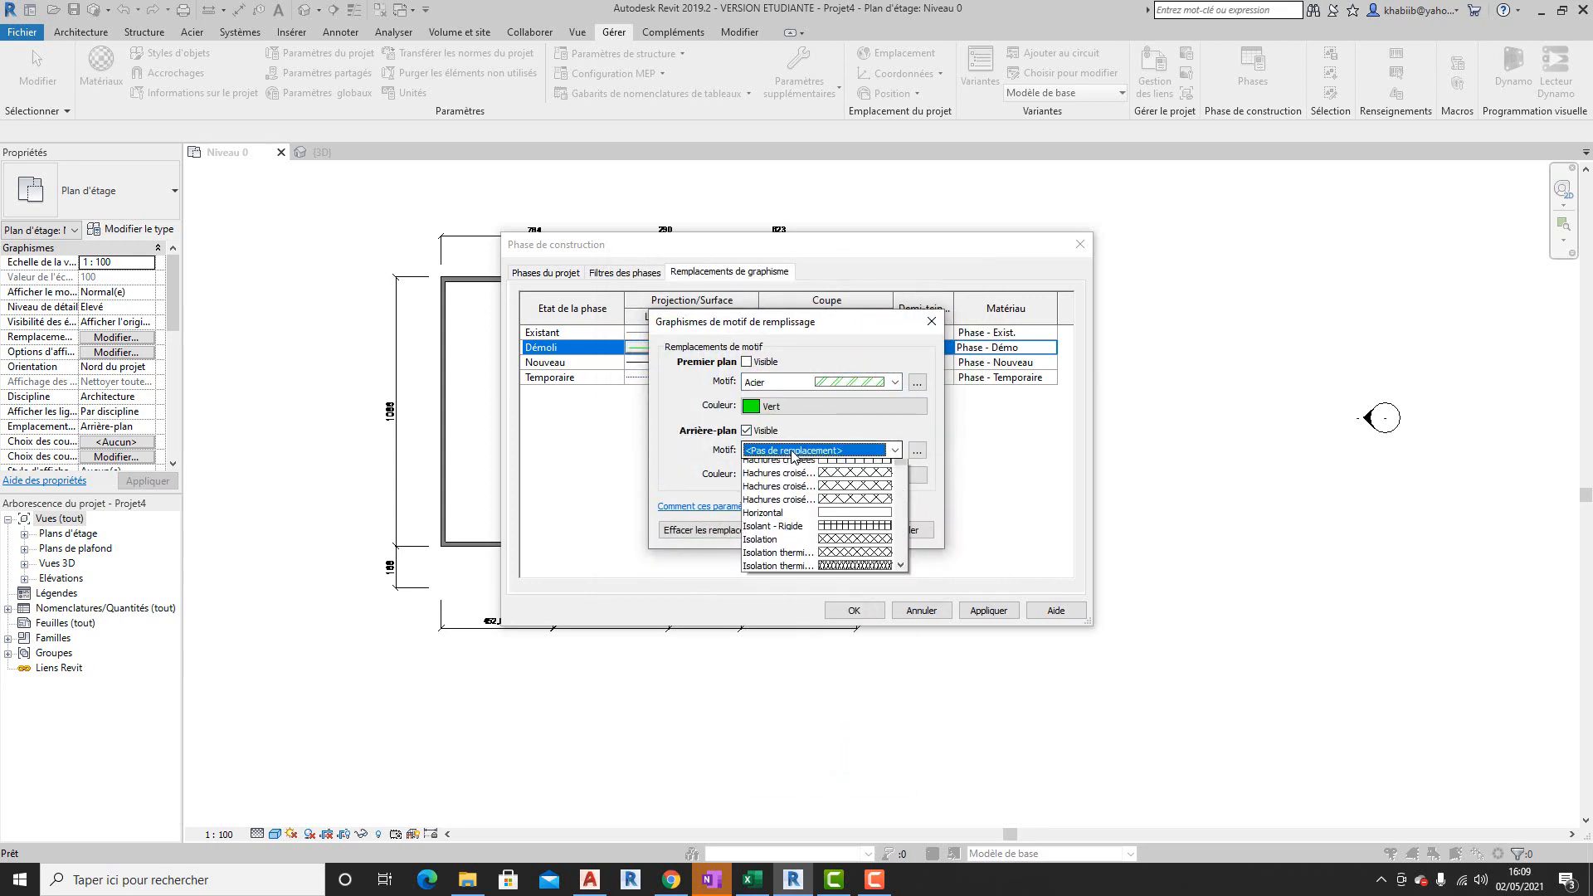
left_click(837, 482)
left_click(755, 473)
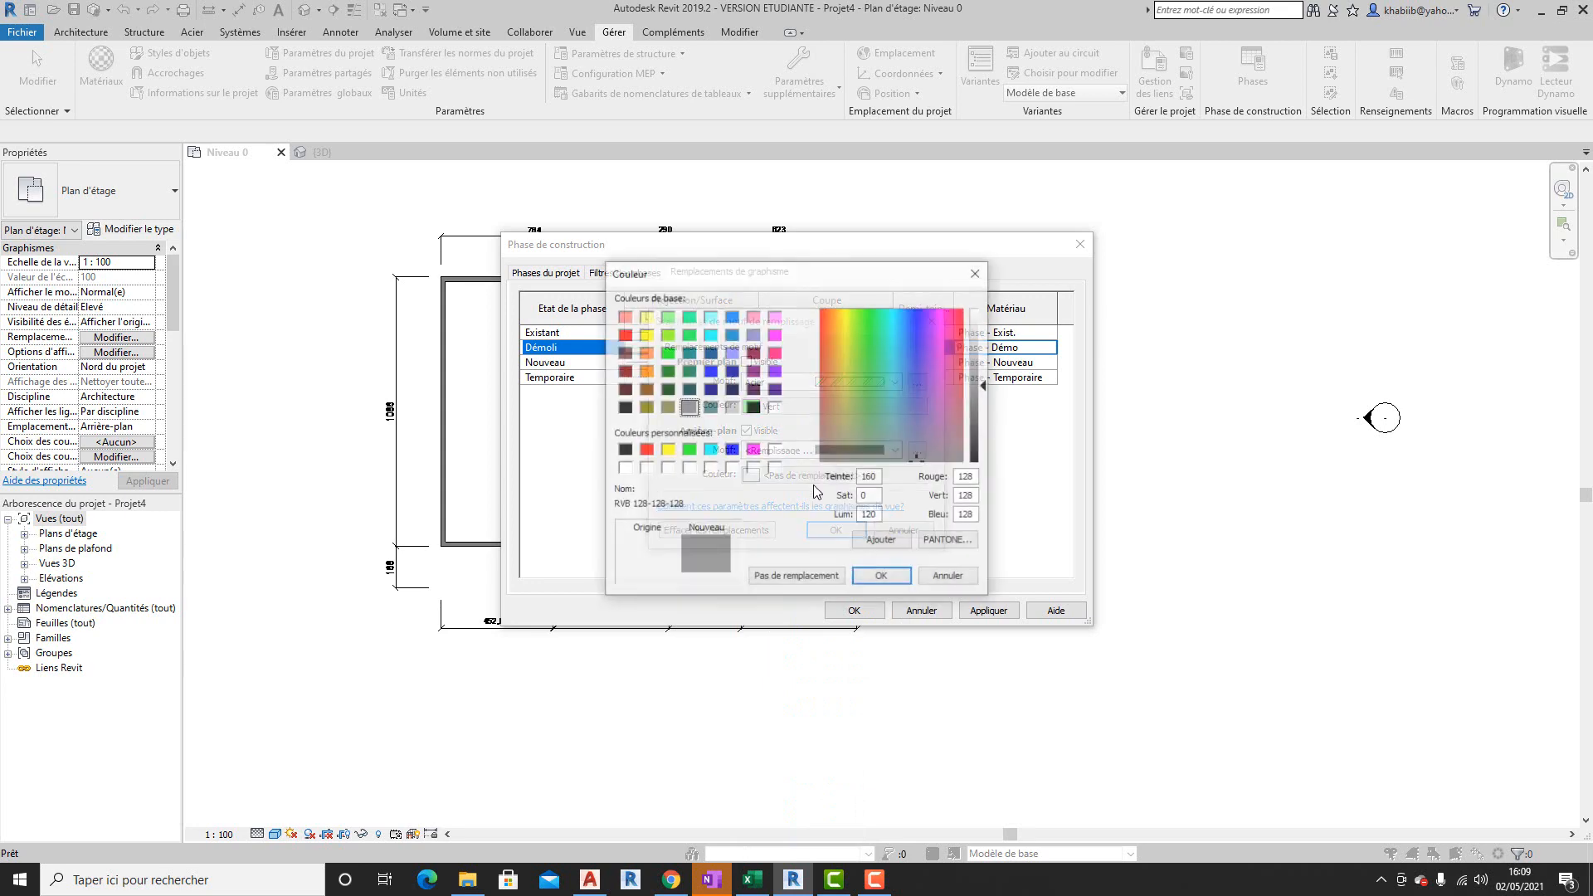
left_click(689, 451)
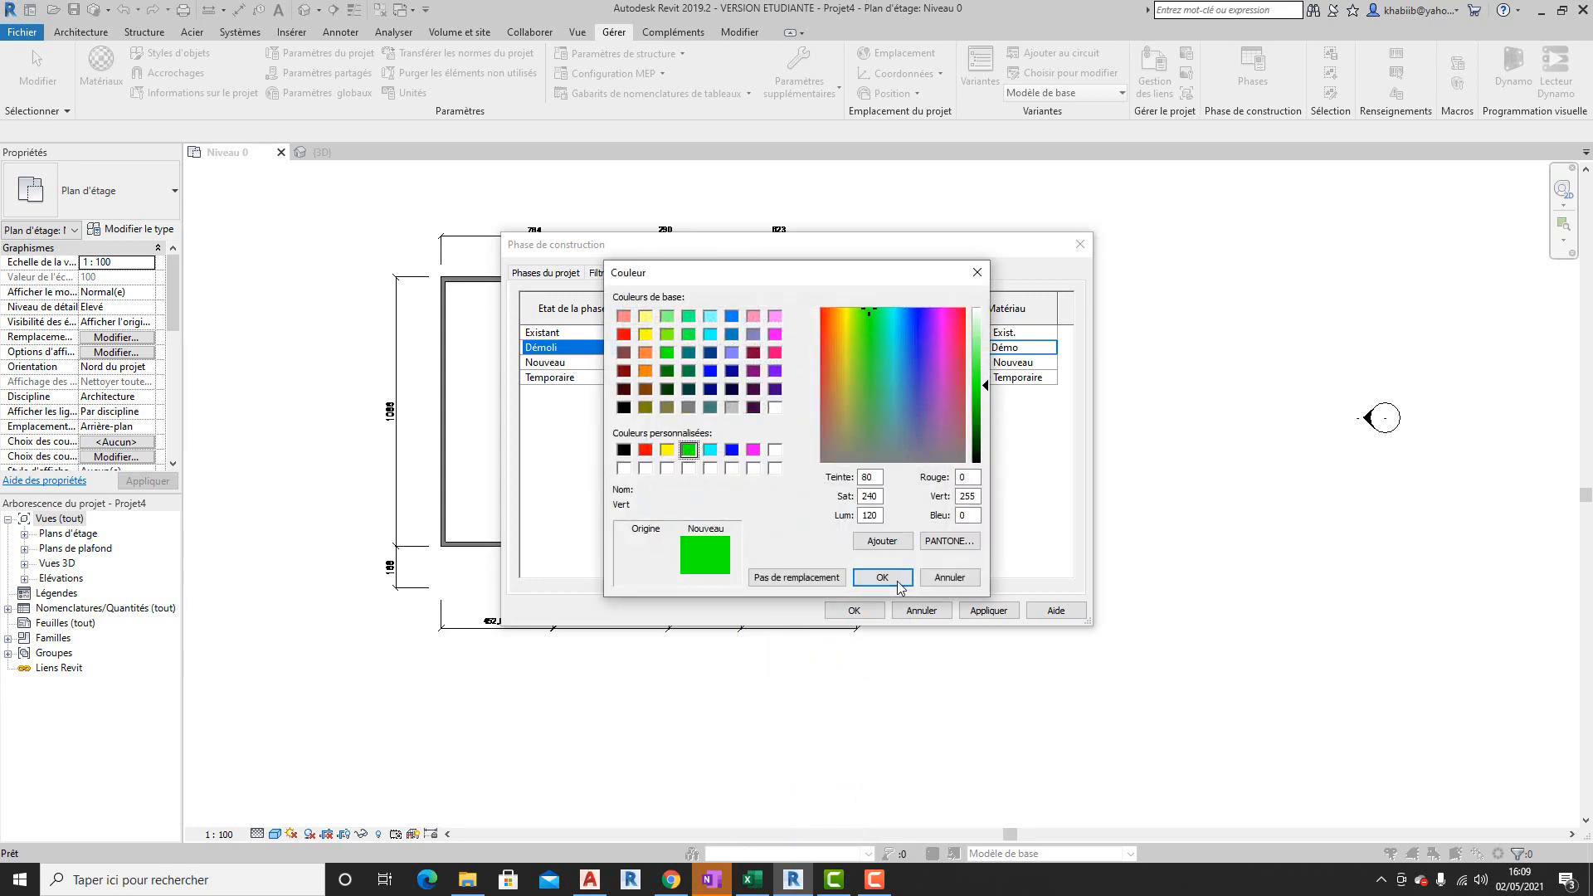
left_click(882, 577)
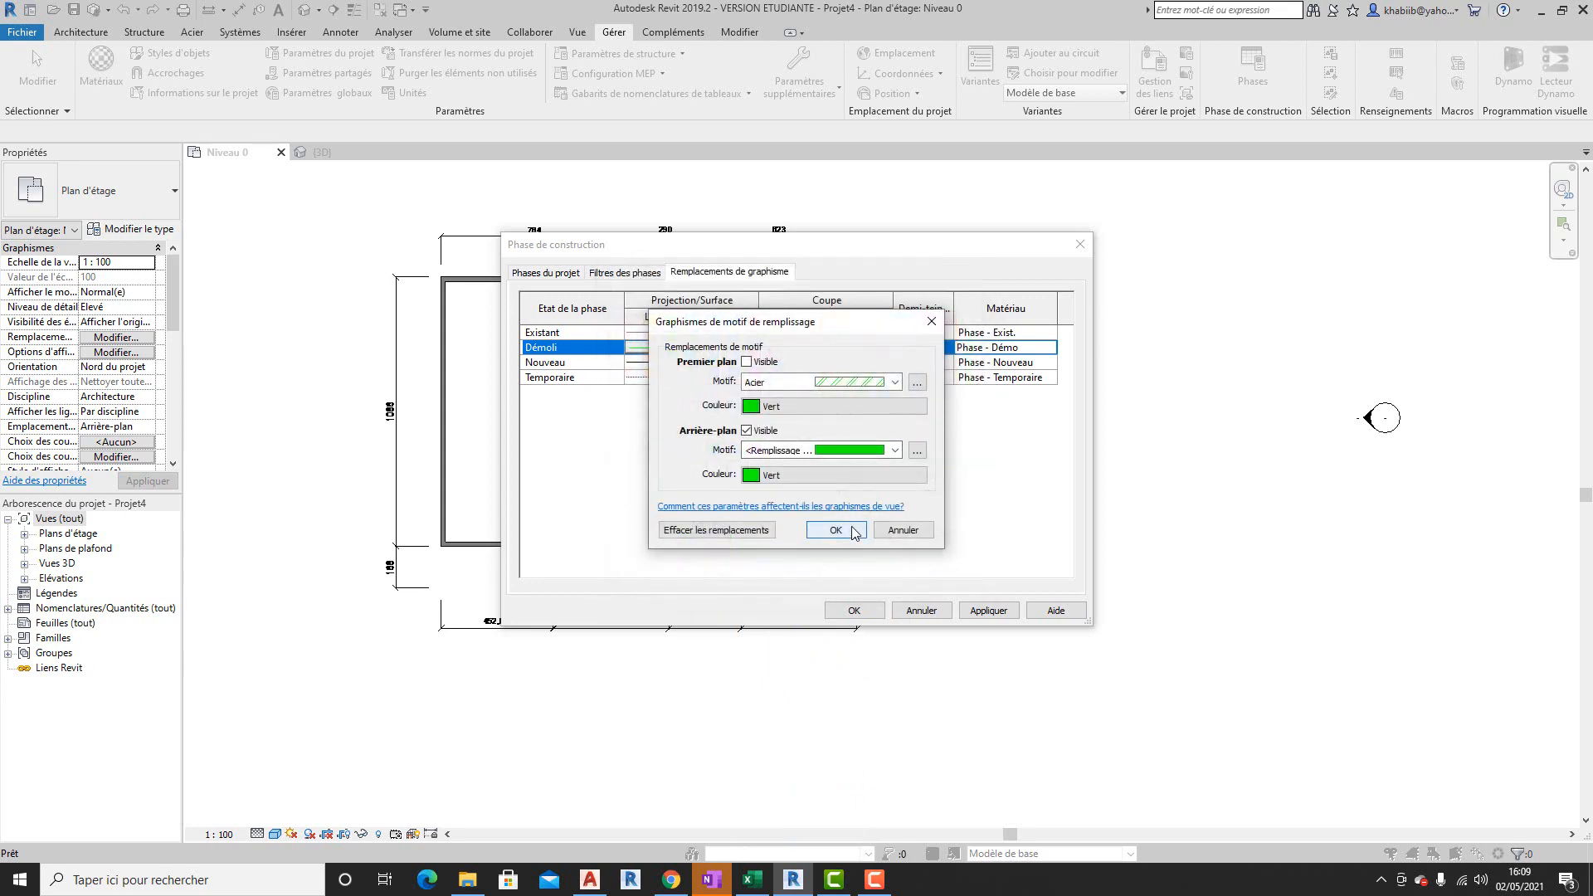
left_click(855, 532)
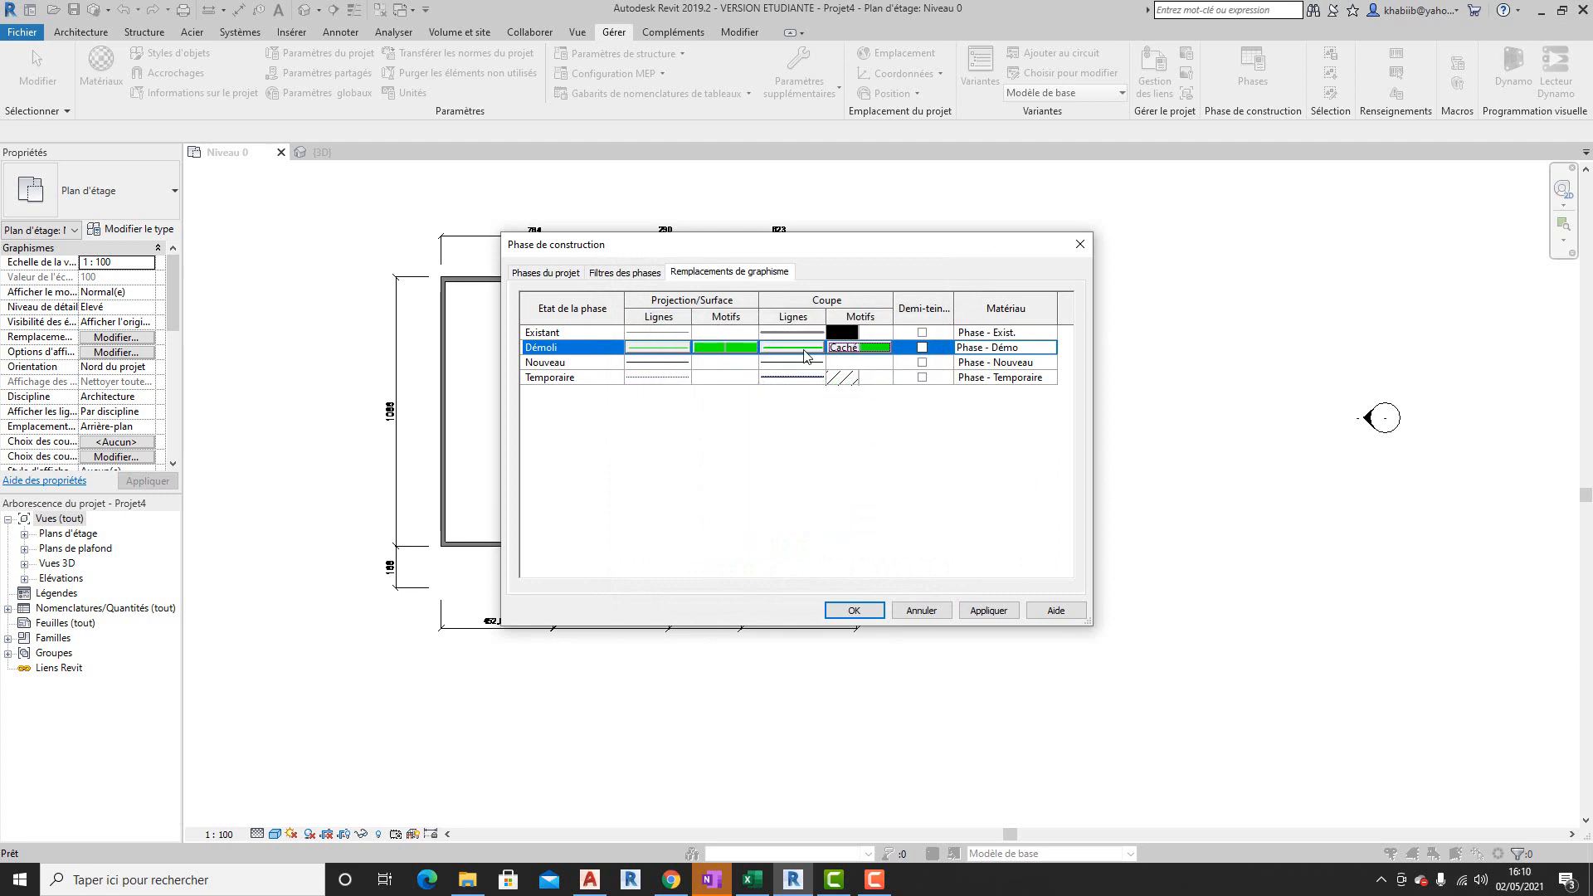
- Color the Nouveau state's projection/surface lines red (Rouge) and accept the line overrides
left_click(658, 363)
left_click(658, 363)
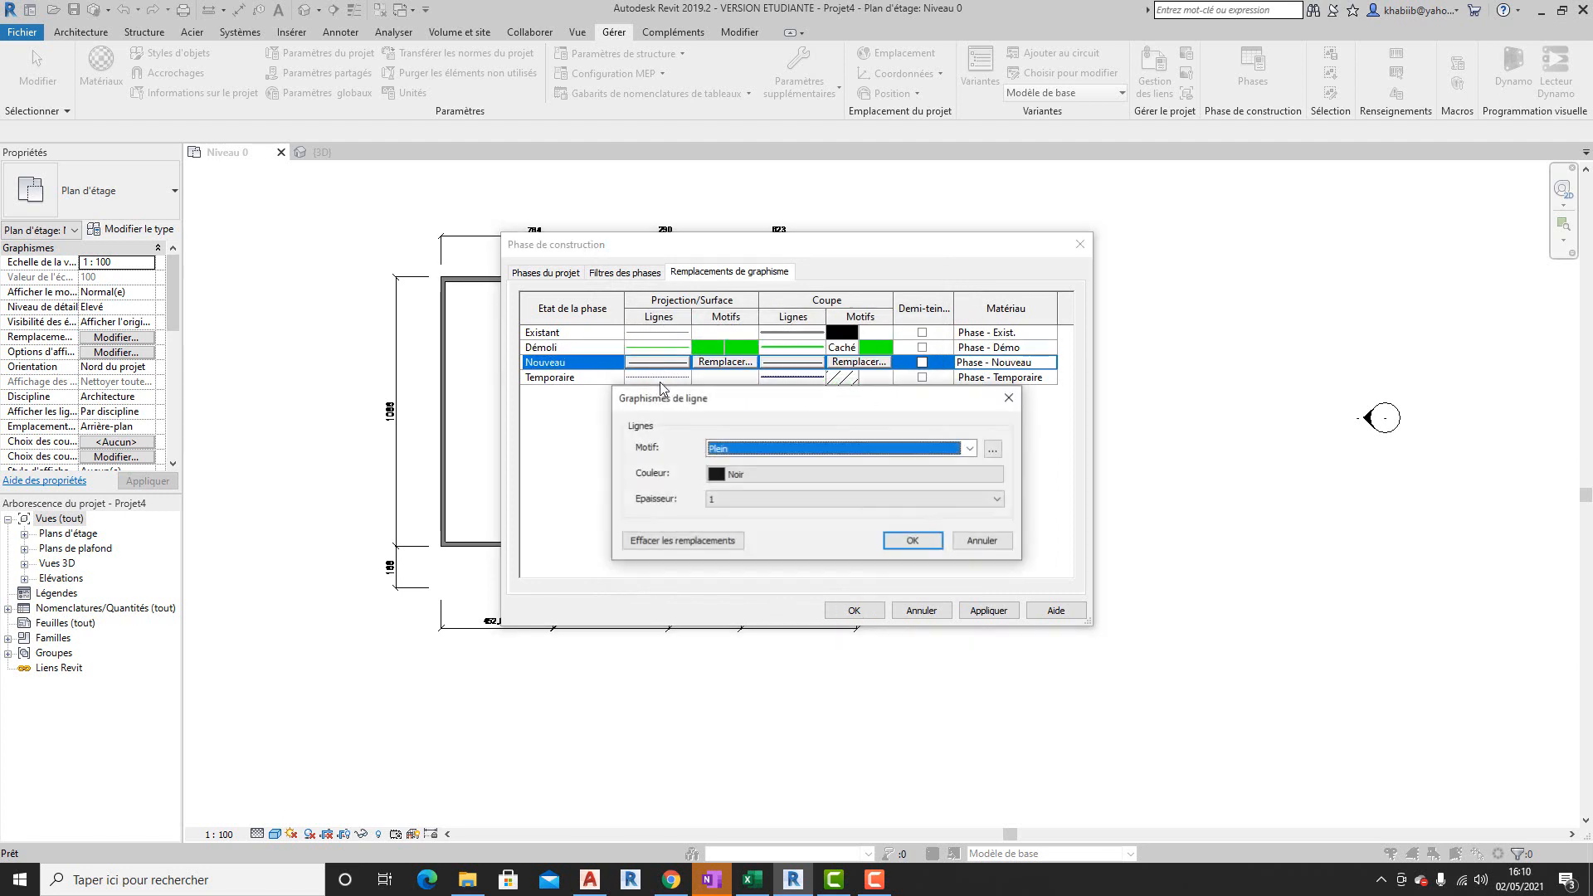
left_click(755, 480)
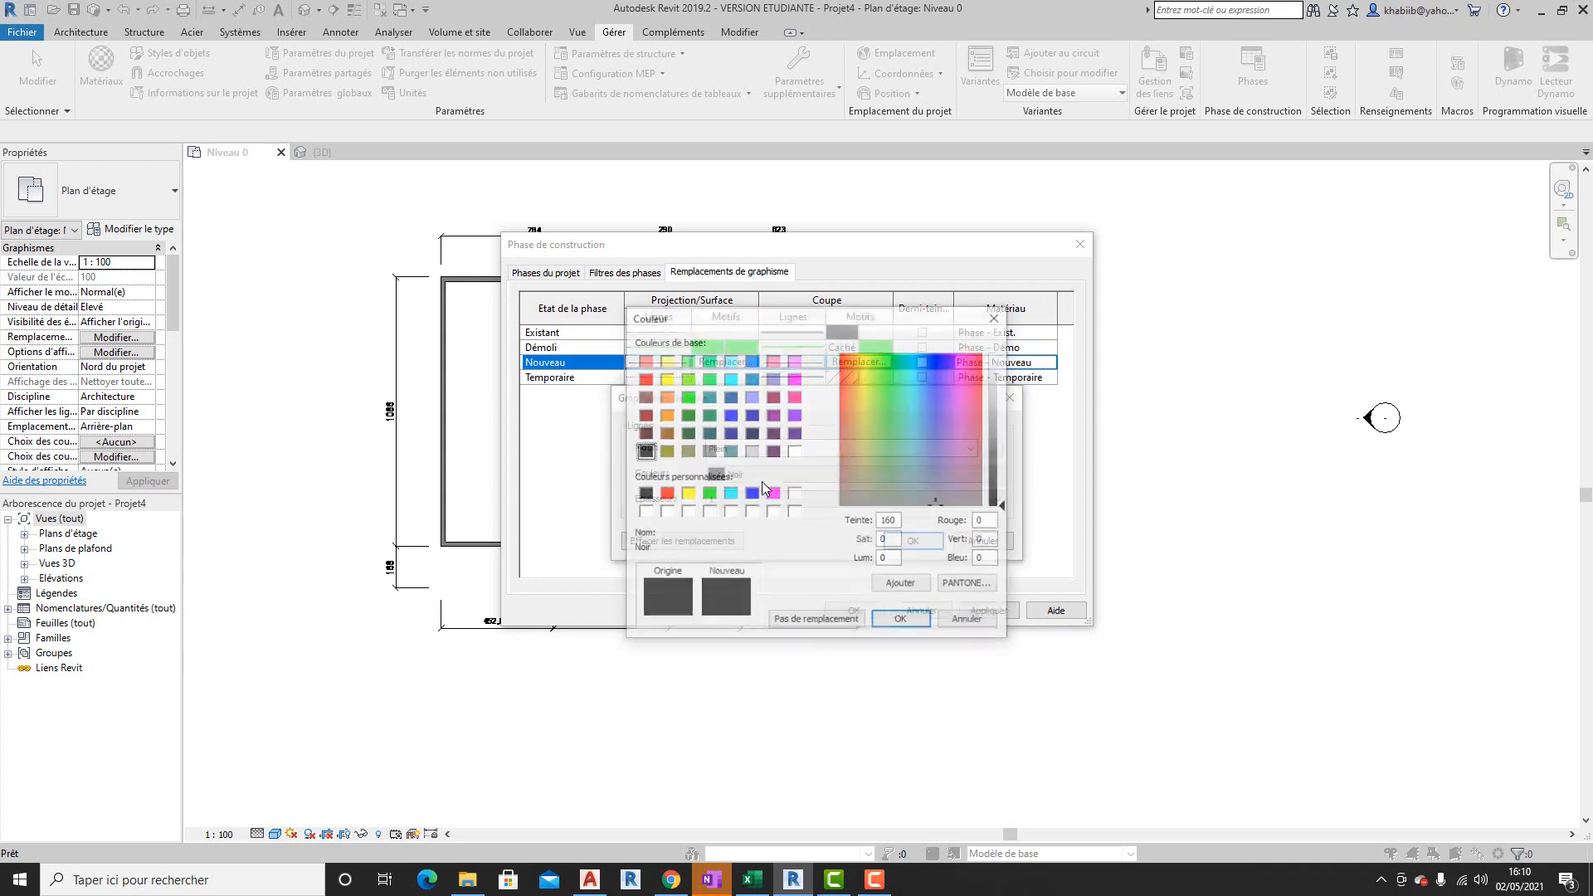
left_click(665, 494)
left_click(902, 621)
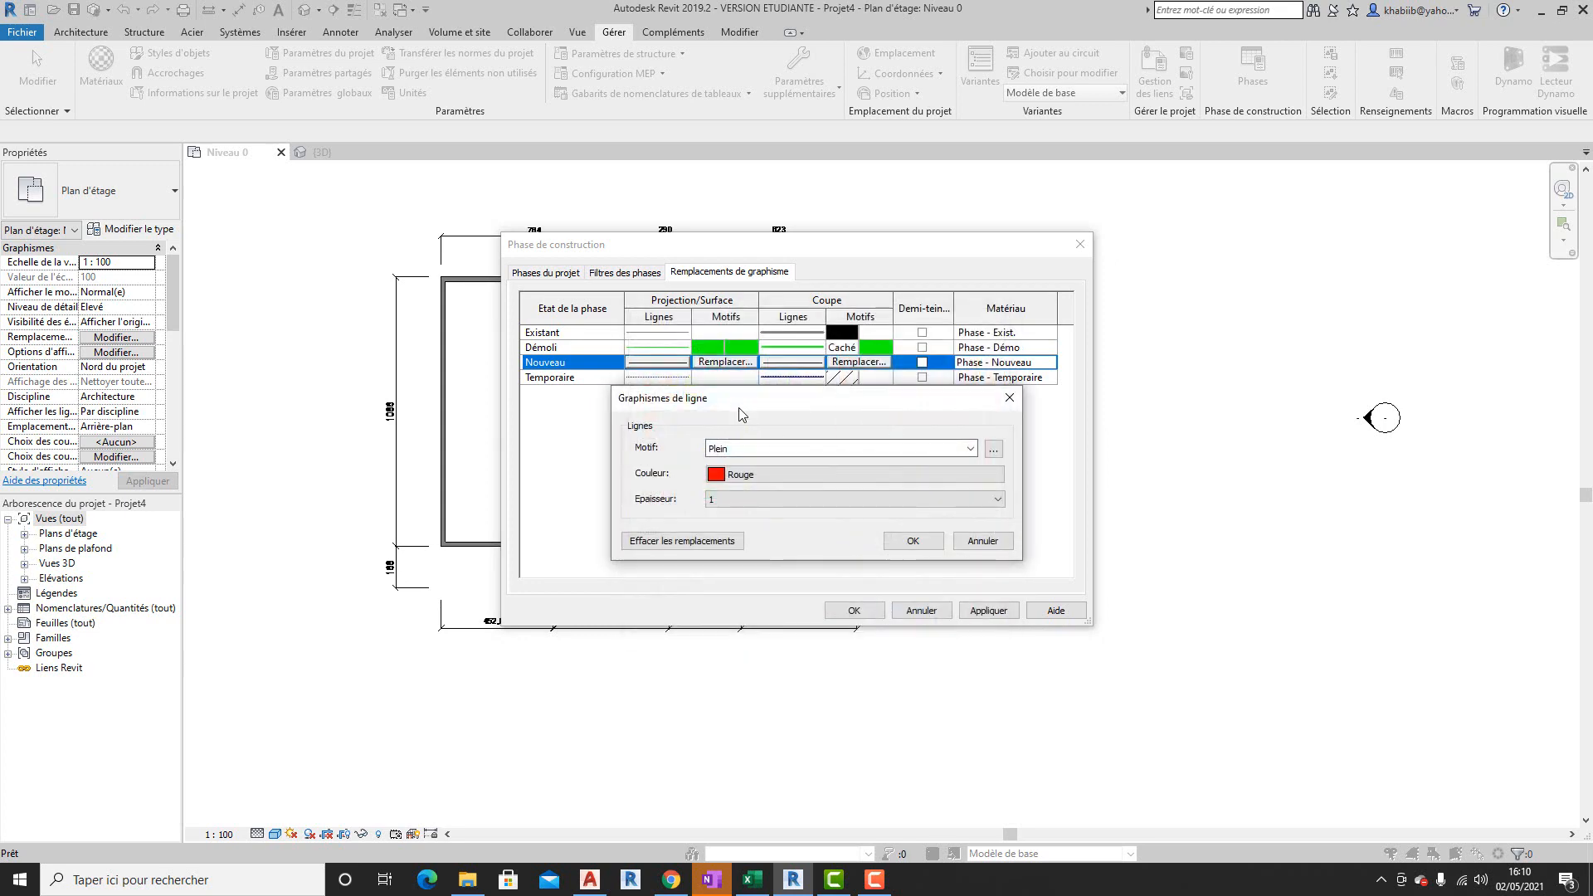
left_click(755, 448)
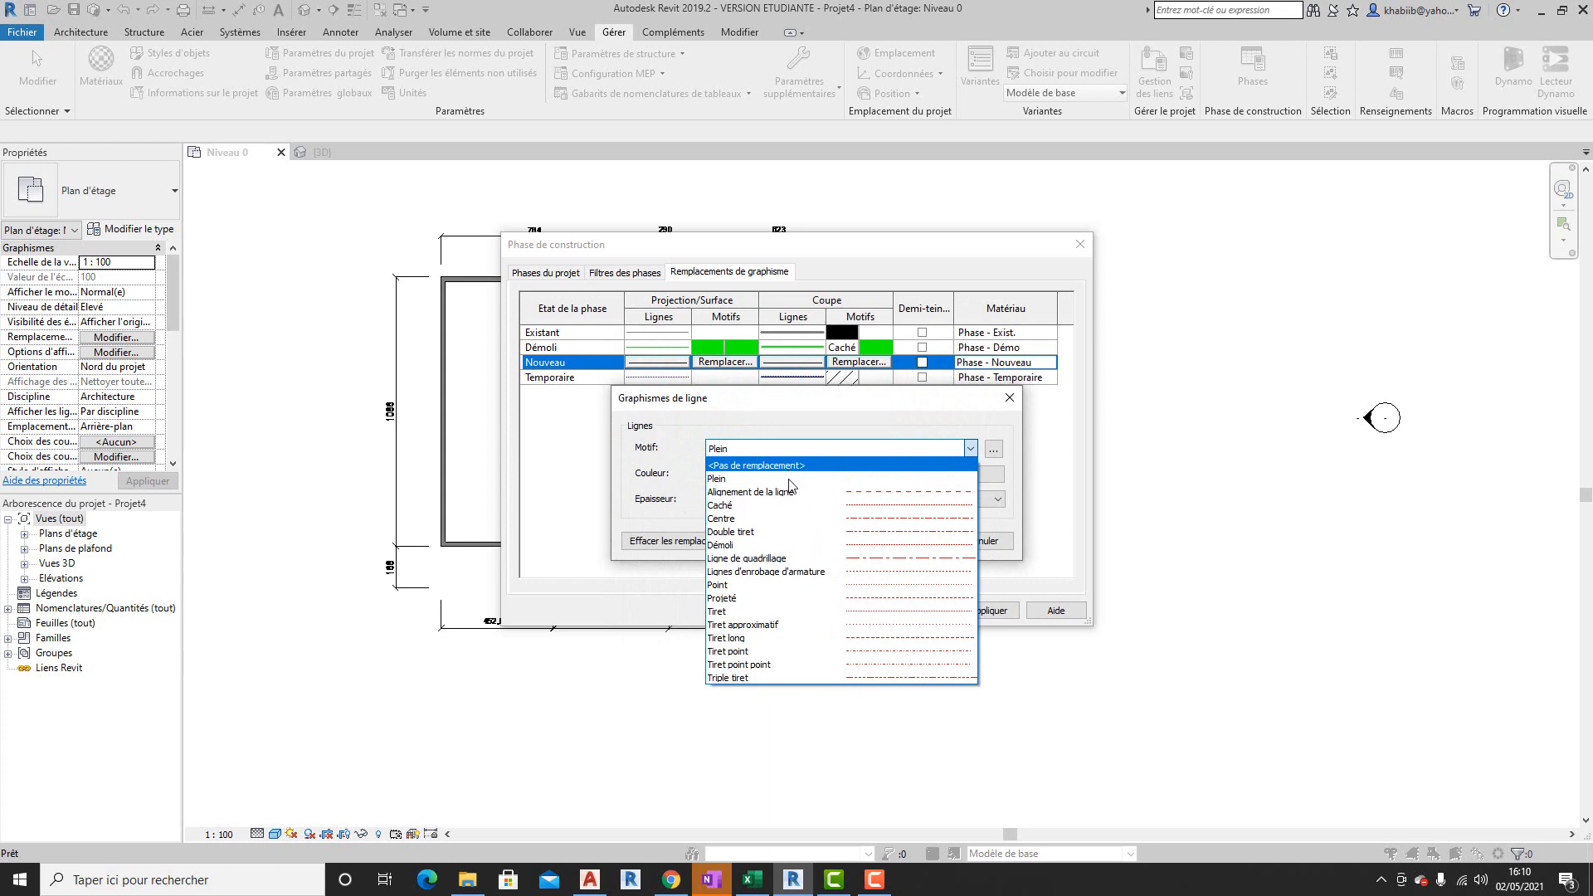
left_click(792, 465)
left_click(913, 540)
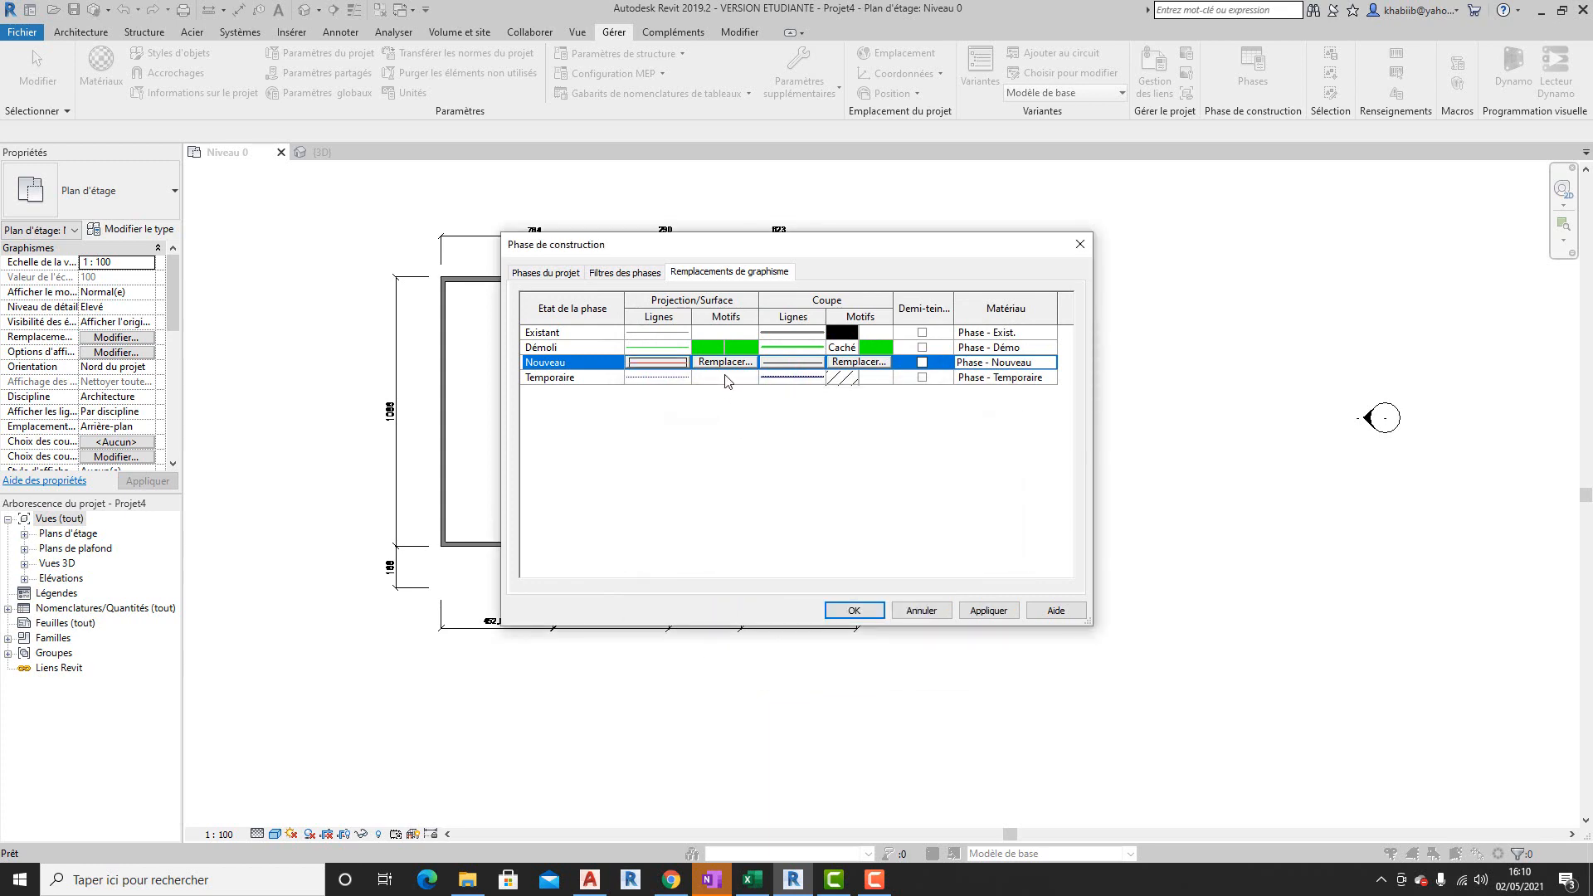
- Override the Nouveau state's projection/surface foreground pattern with a solid fill in red (Rouge)
left_click(724, 363)
left_click(724, 364)
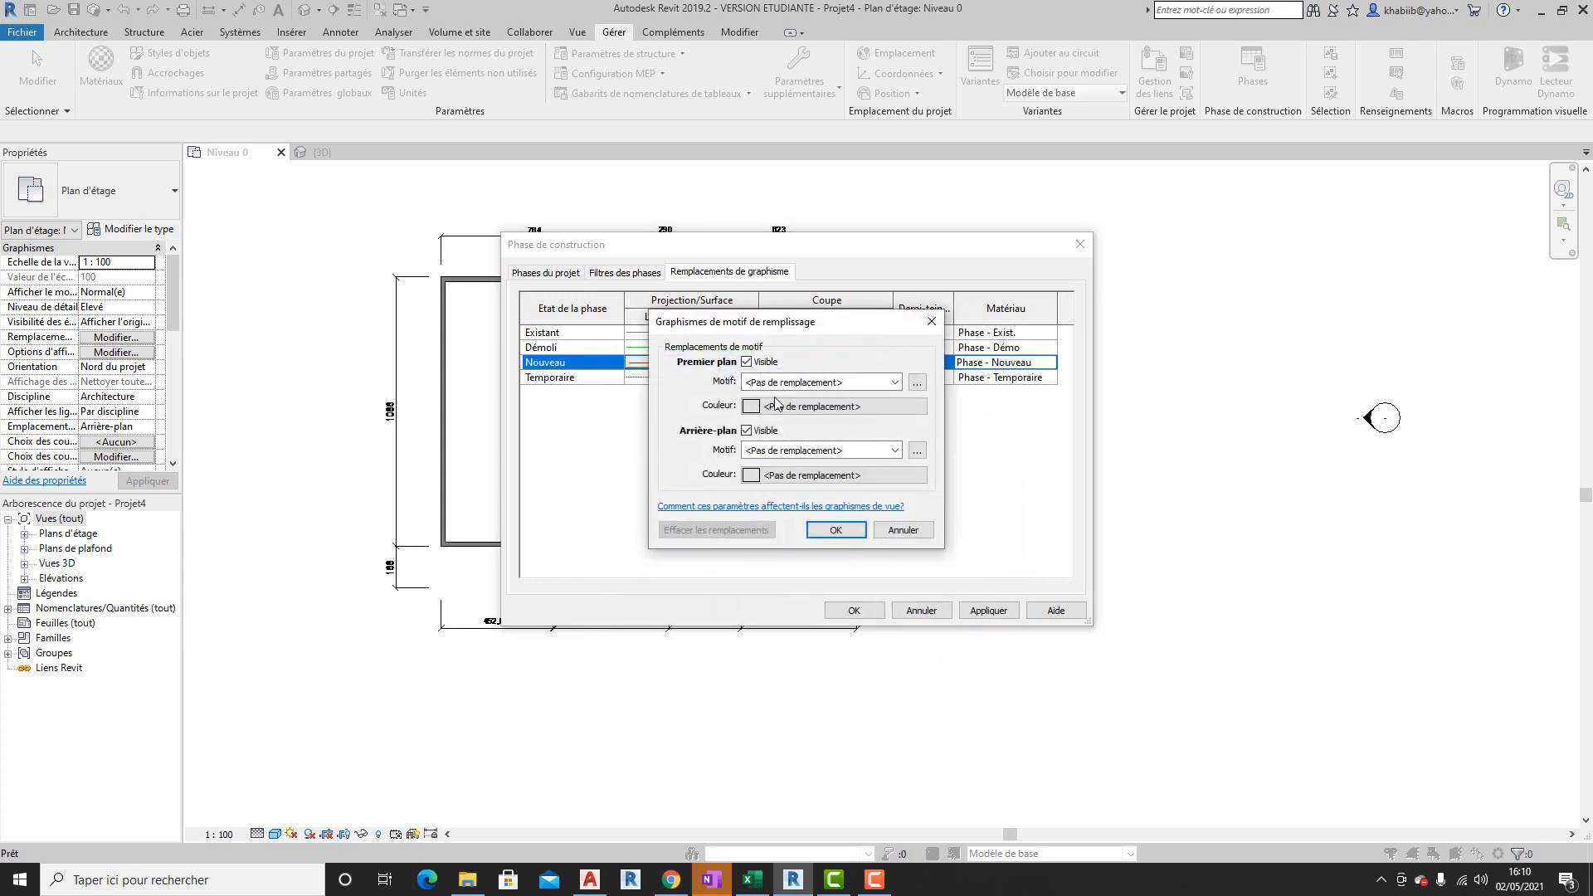
left_click(830, 381)
left_click(804, 424)
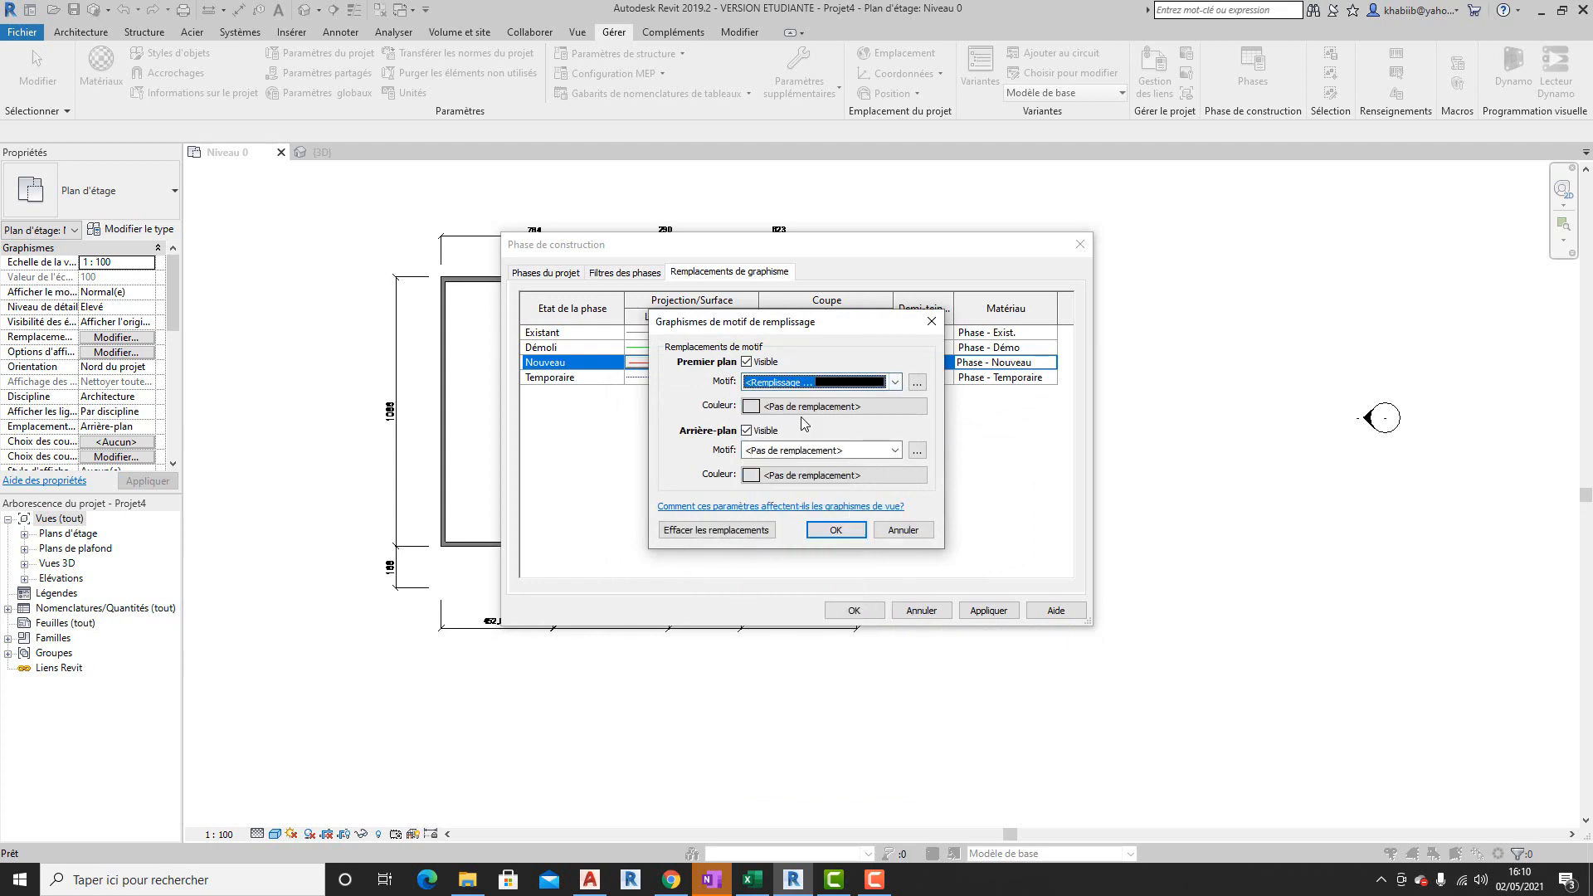
left_click(795, 406)
left_click(644, 449)
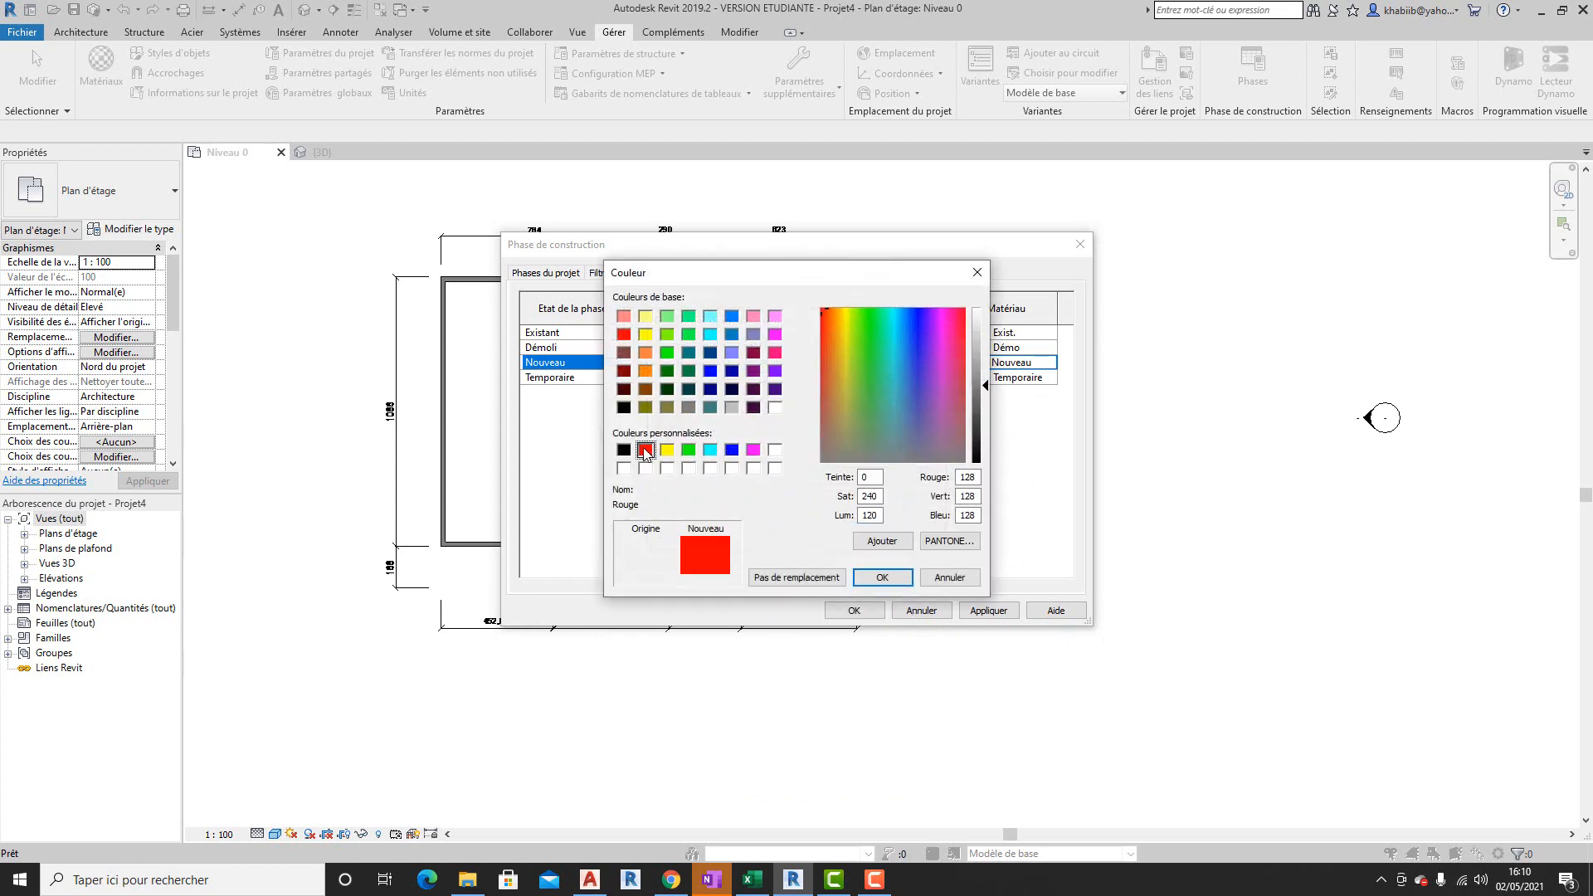
left_click(885, 577)
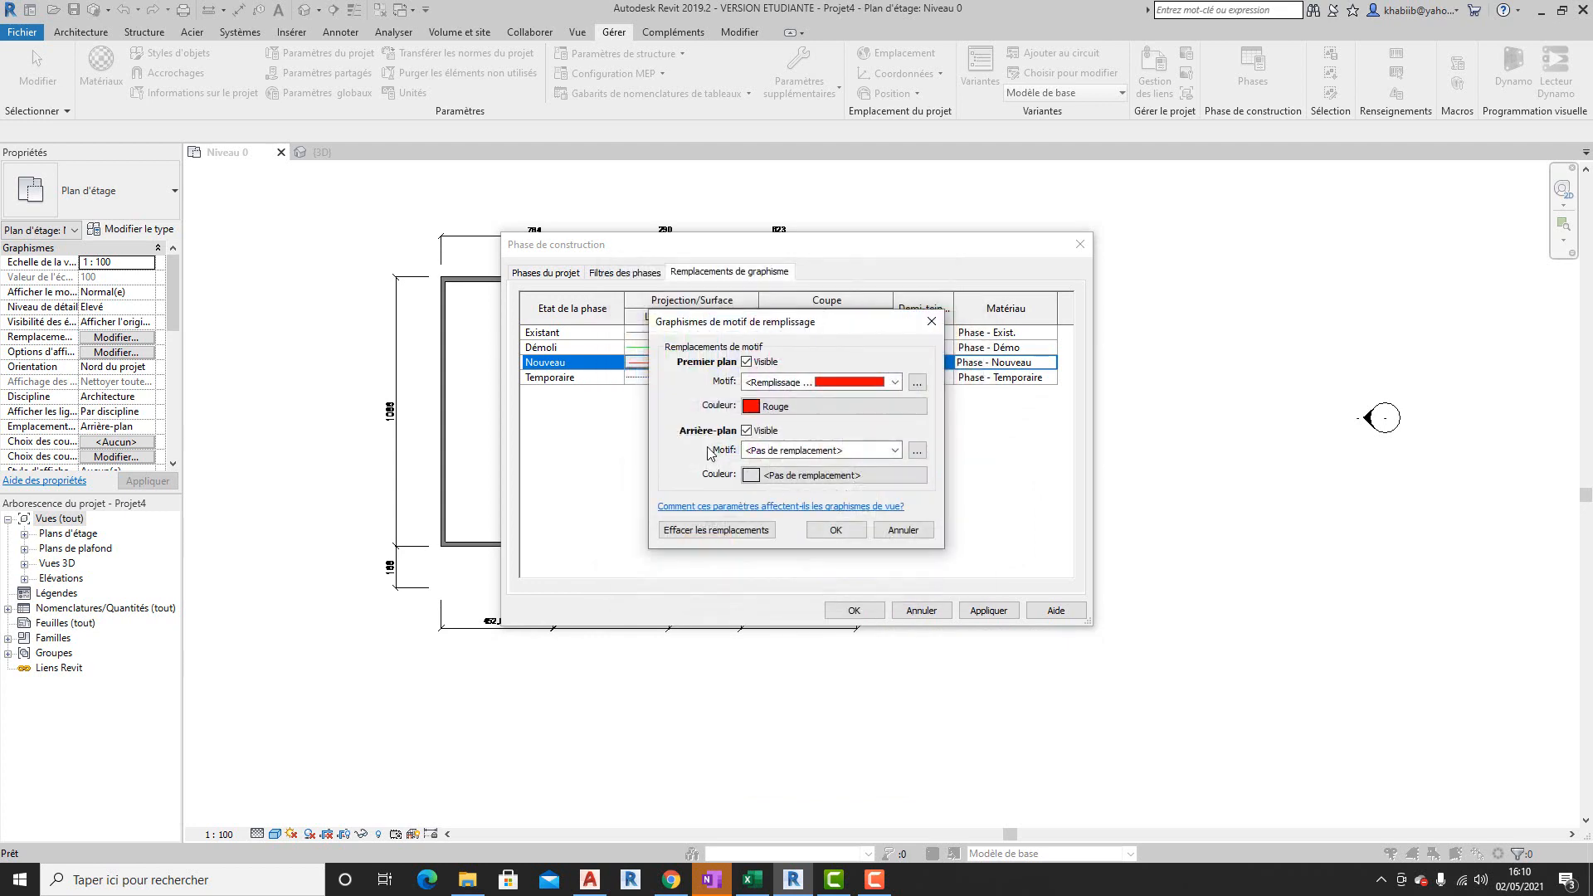
- Give the Nouveau state's projection/surface background pattern a solid red (Rouge) fill and accept the pattern overrides
left_click(780, 455)
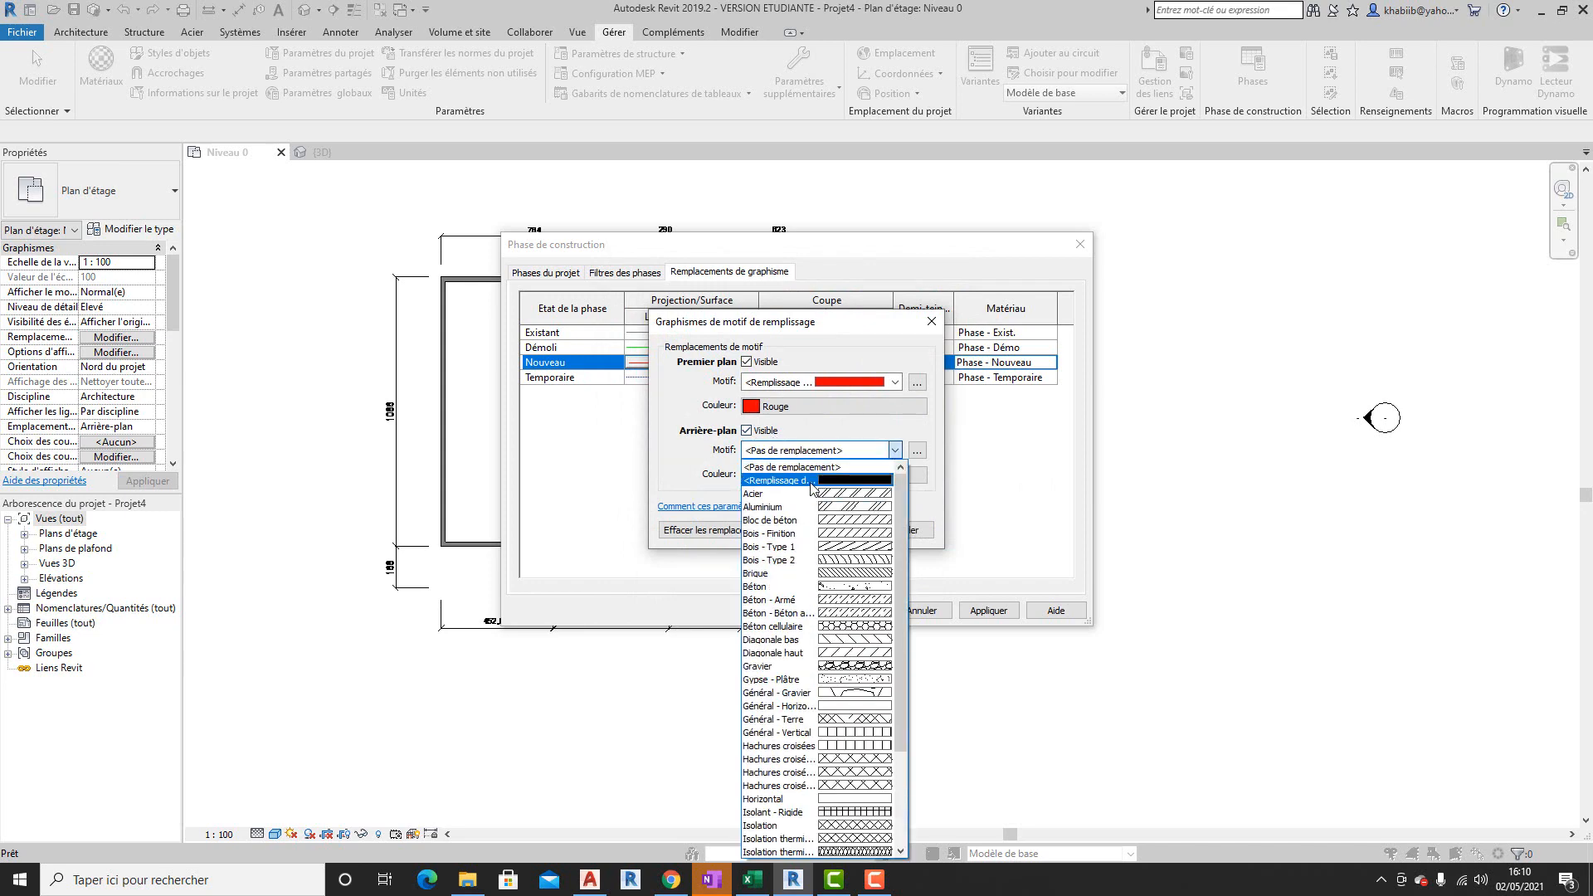
left_click(812, 481)
left_click(807, 475)
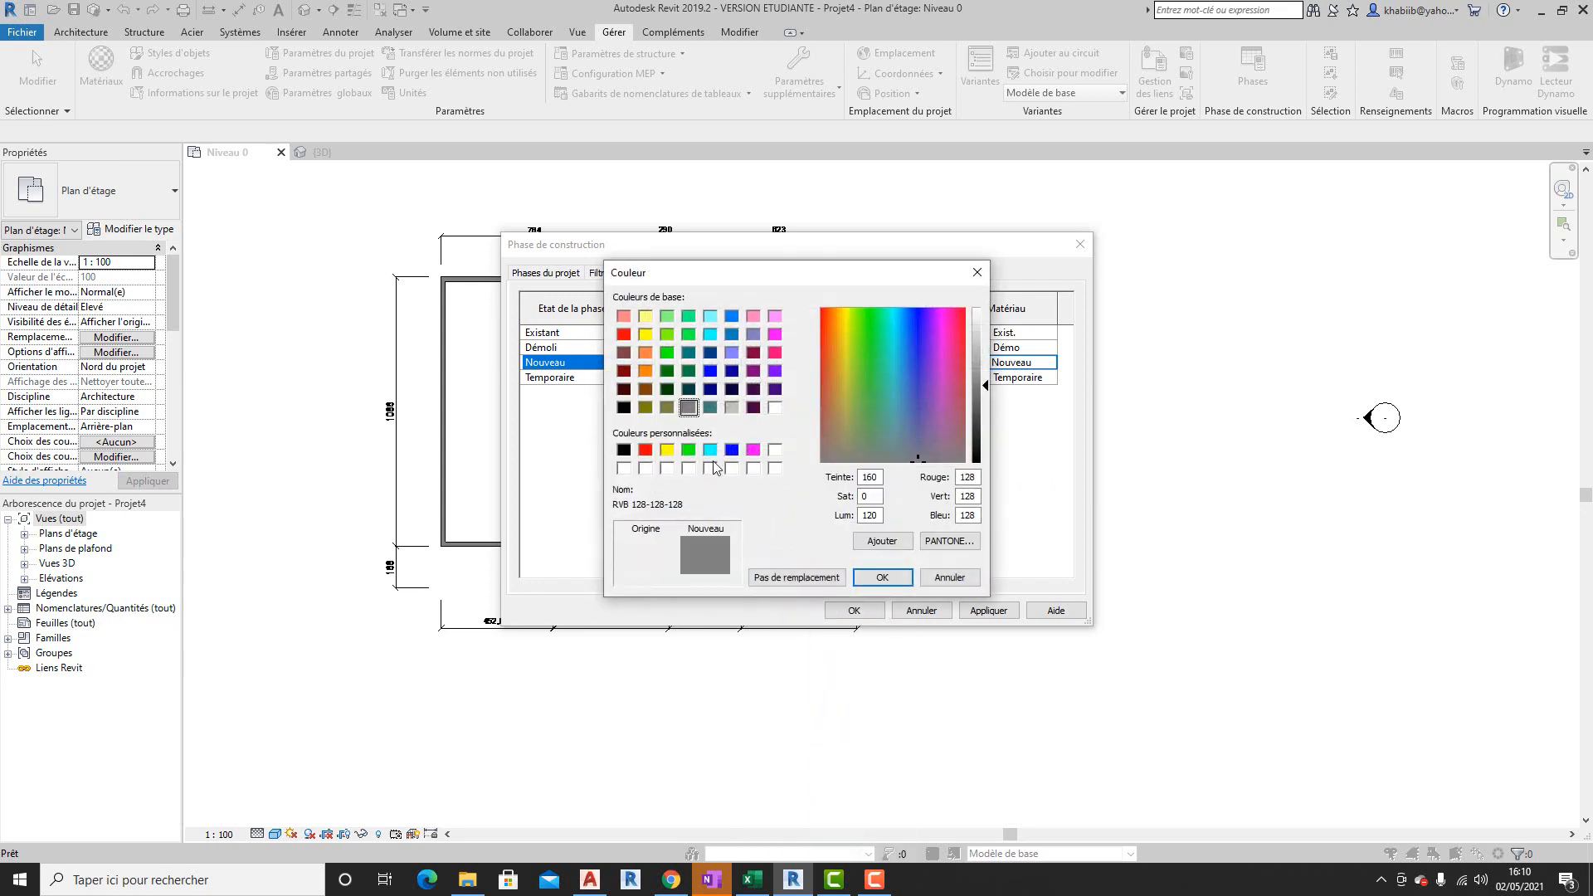
left_click(645, 449)
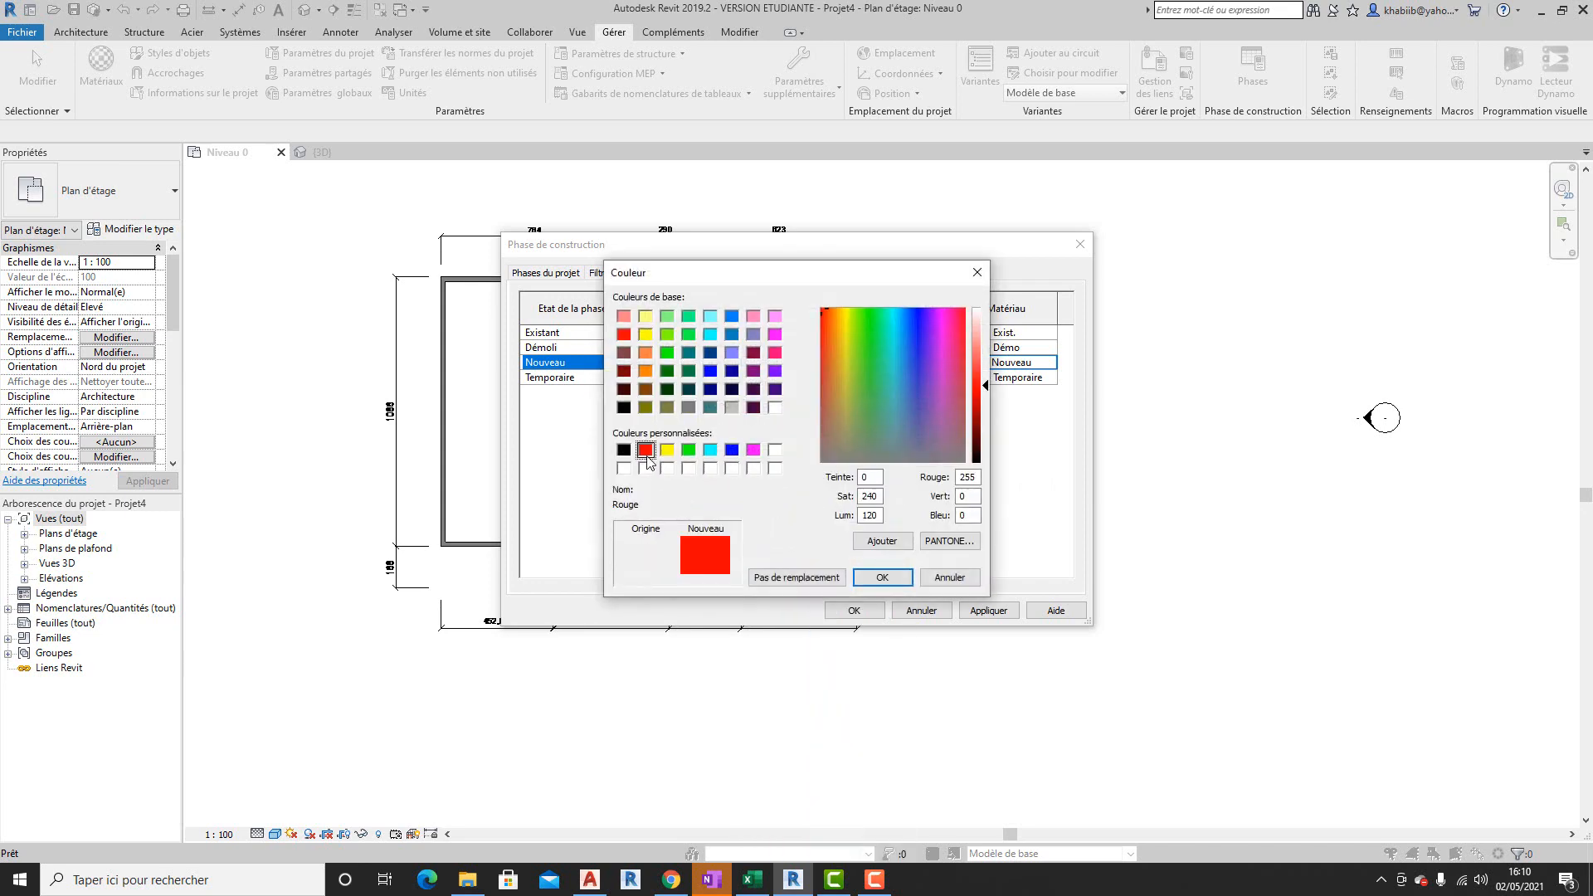
left_click(882, 577)
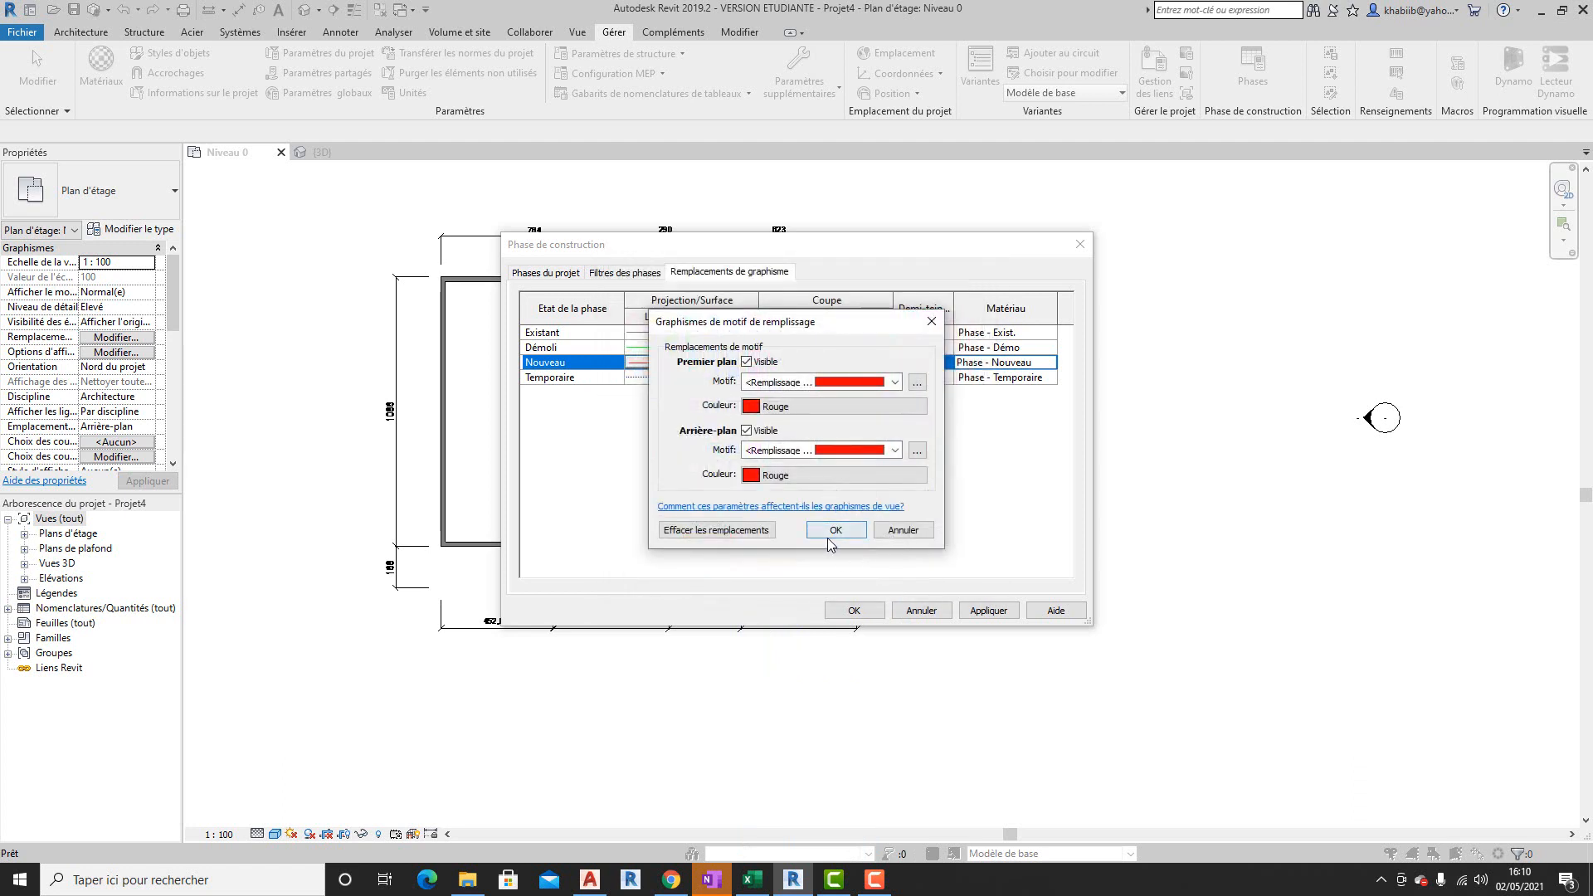
left_click(832, 531)
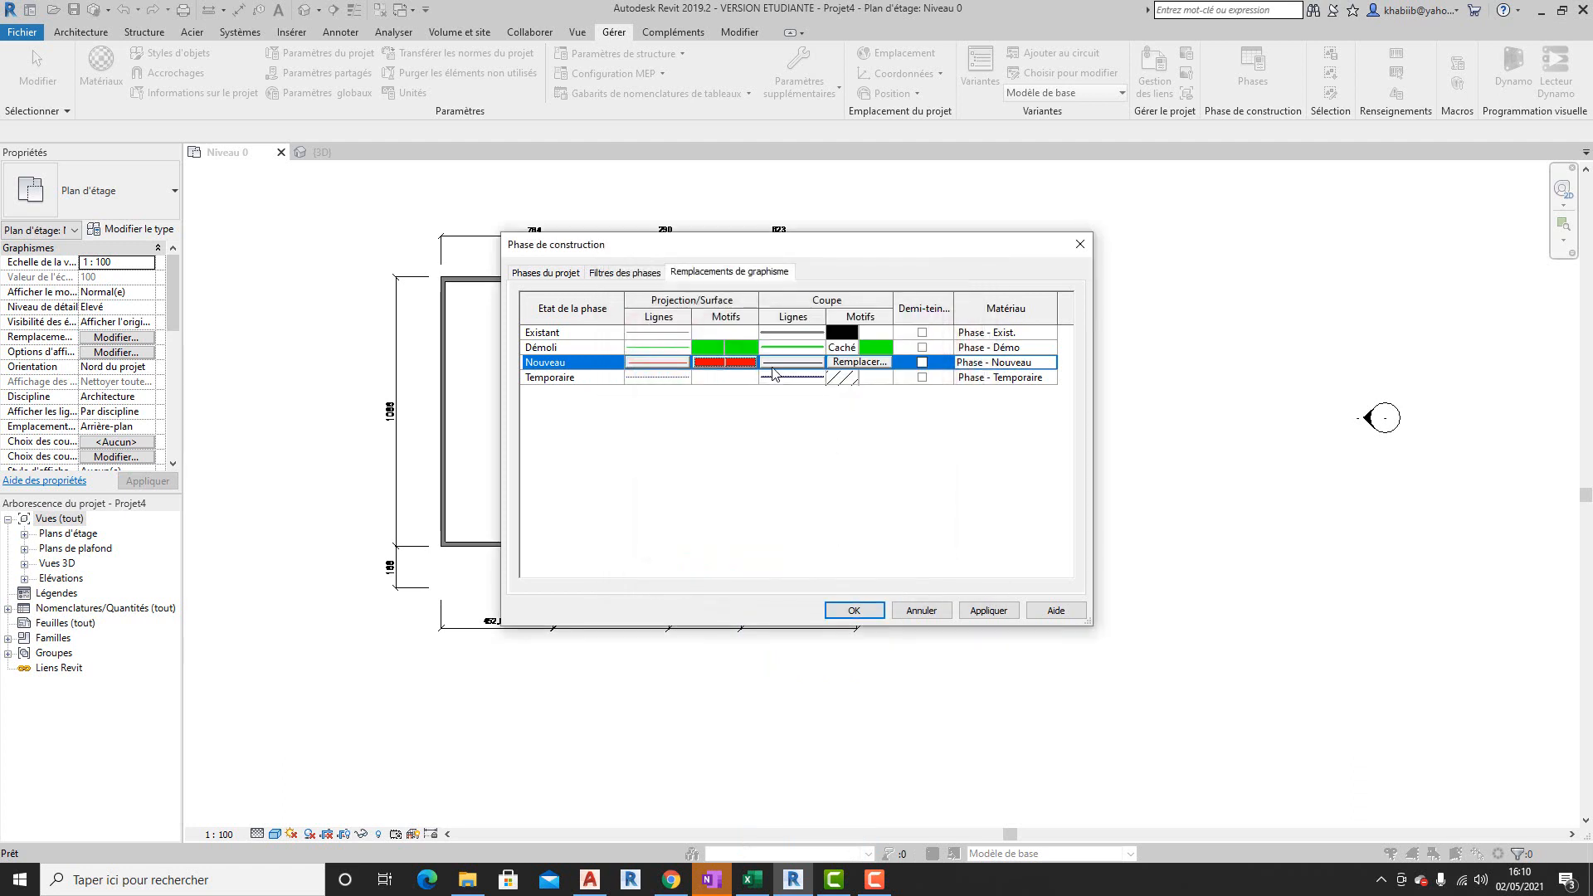
- Color the Nouveau state's cut lines red (Rouge) and accept the line overrides
key("Up")
left_click(779, 366)
left_click(779, 366)
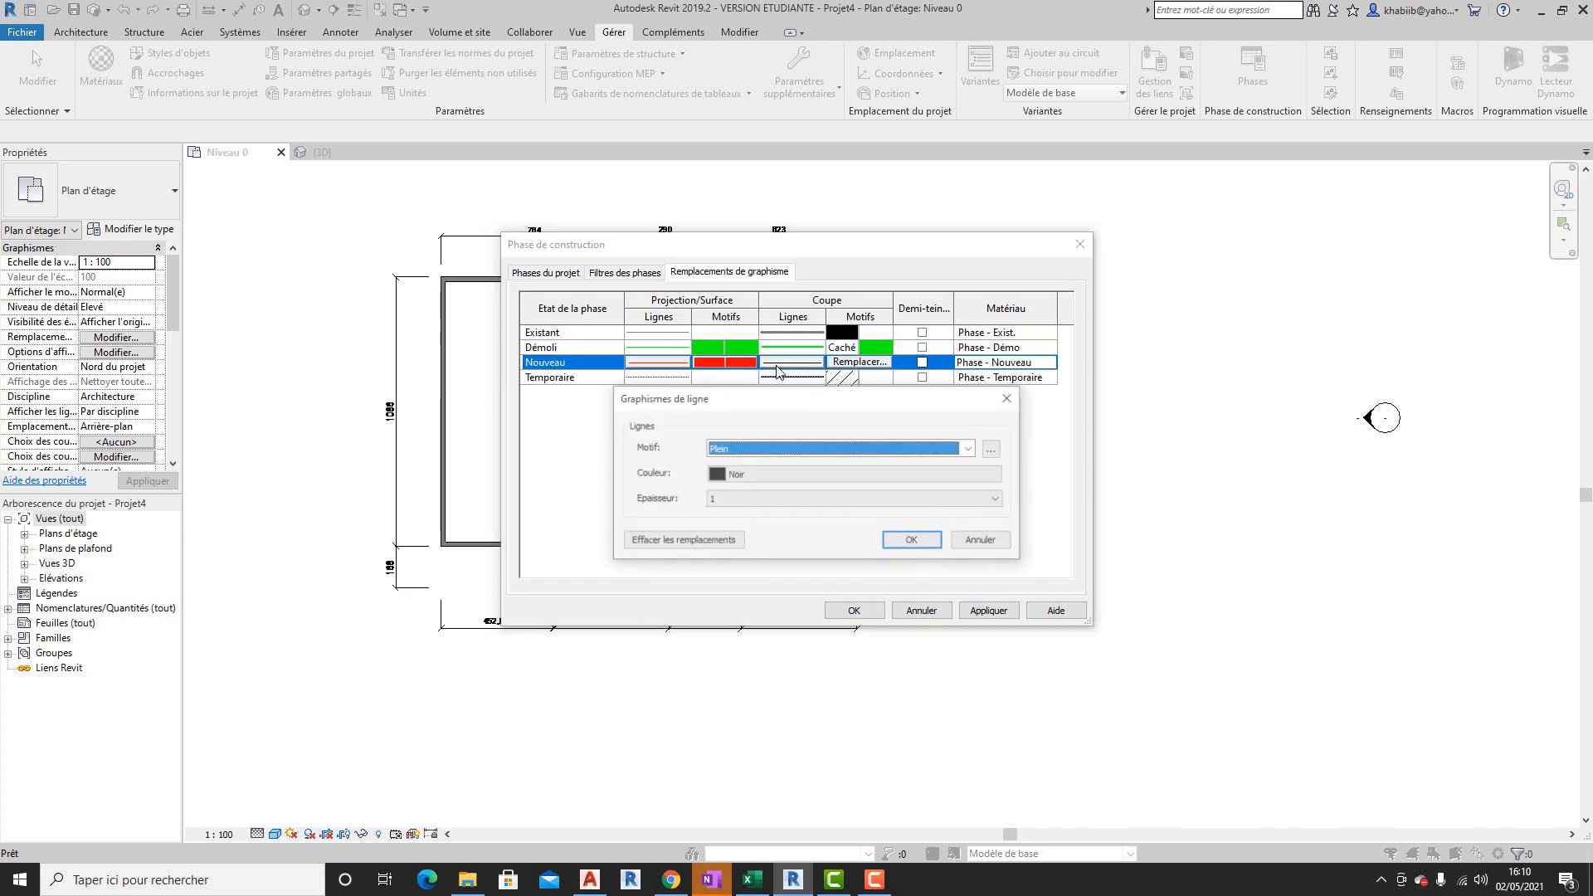
left_click(759, 473)
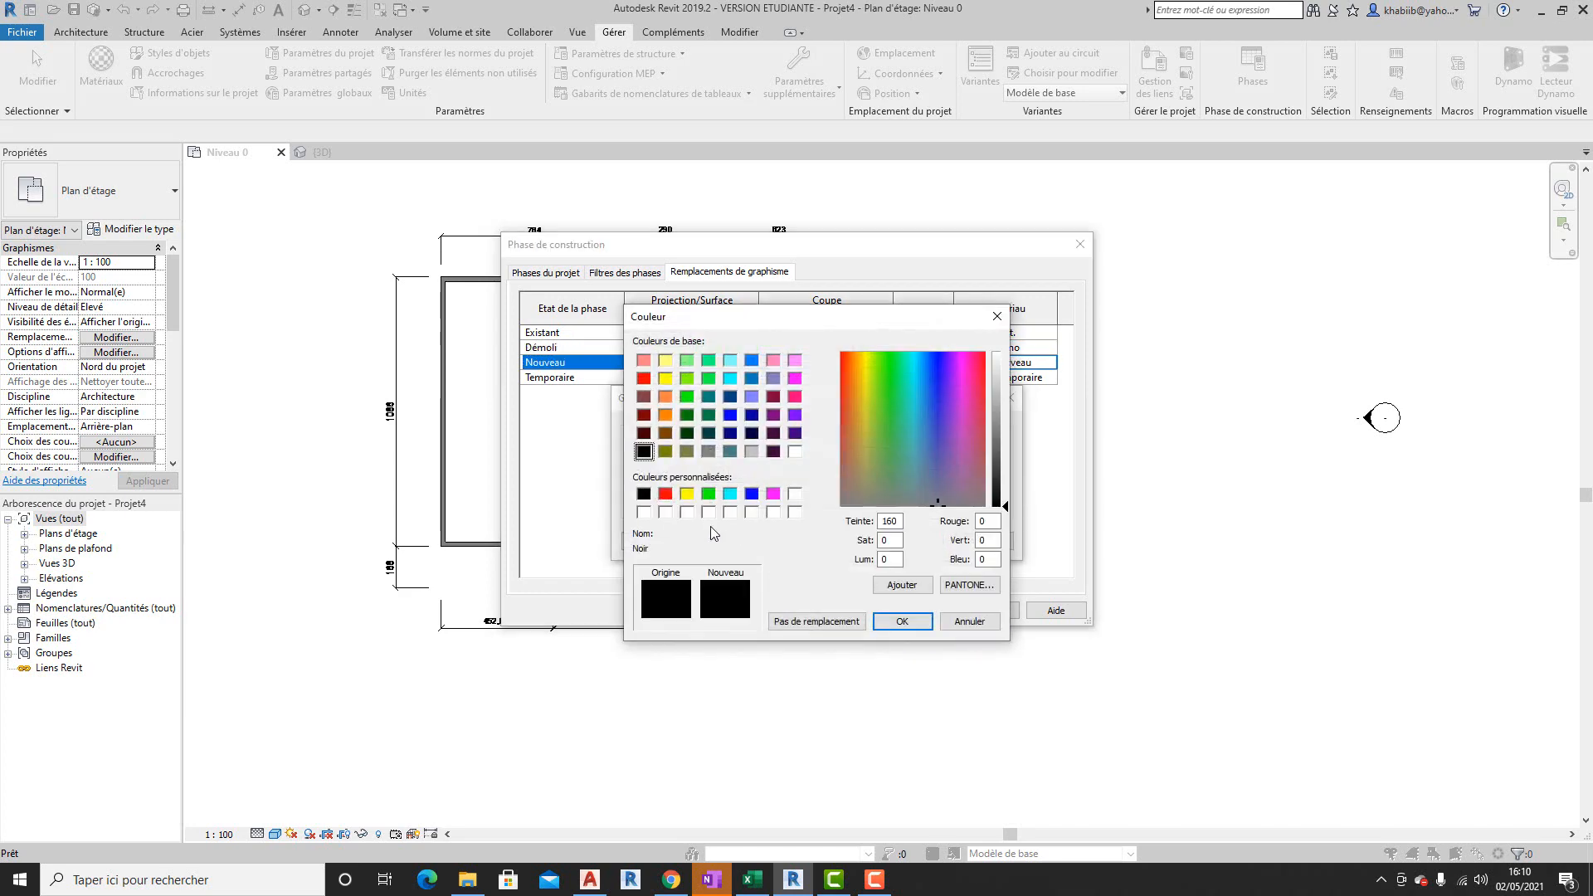
left_click(666, 495)
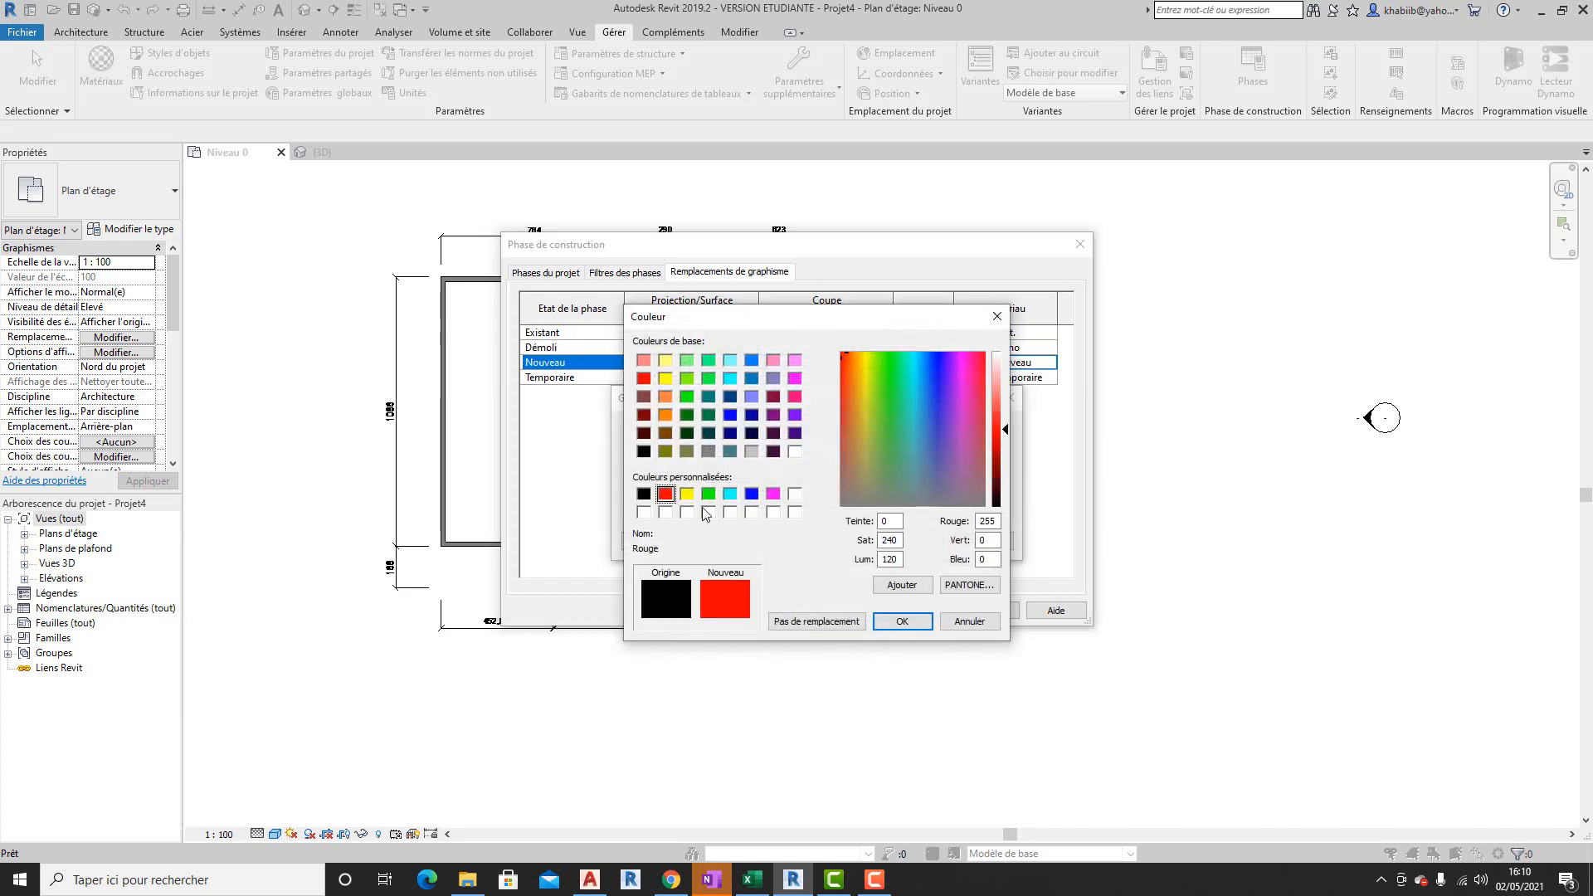
left_click(900, 622)
left_click(913, 541)
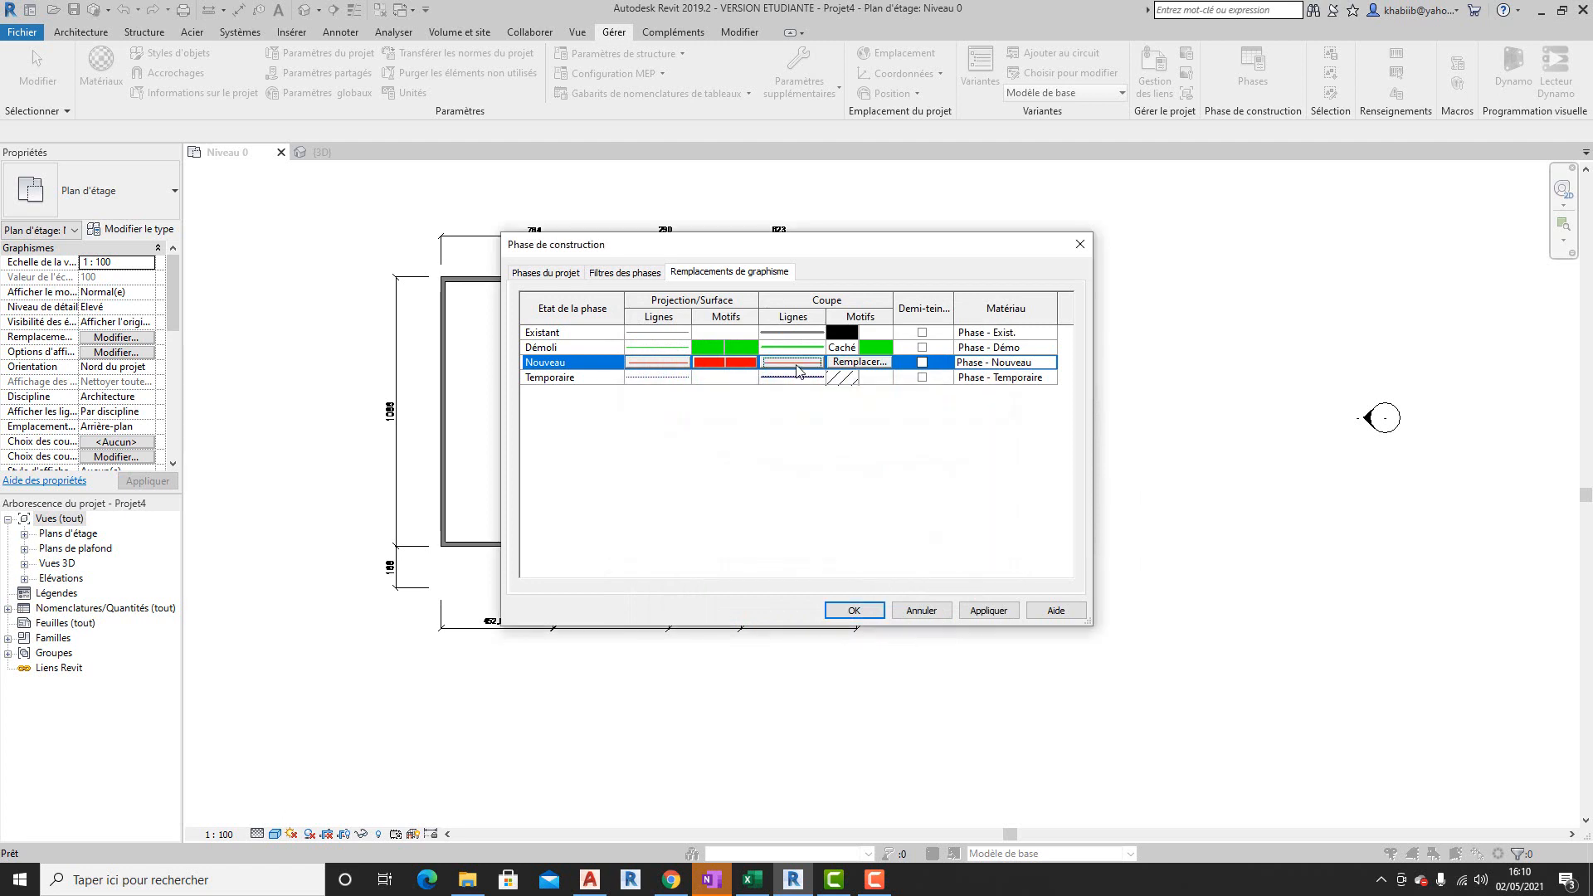
- Override the Nouveau state's cut foreground pattern with a solid fill in red (Rouge)
left_click(858, 364)
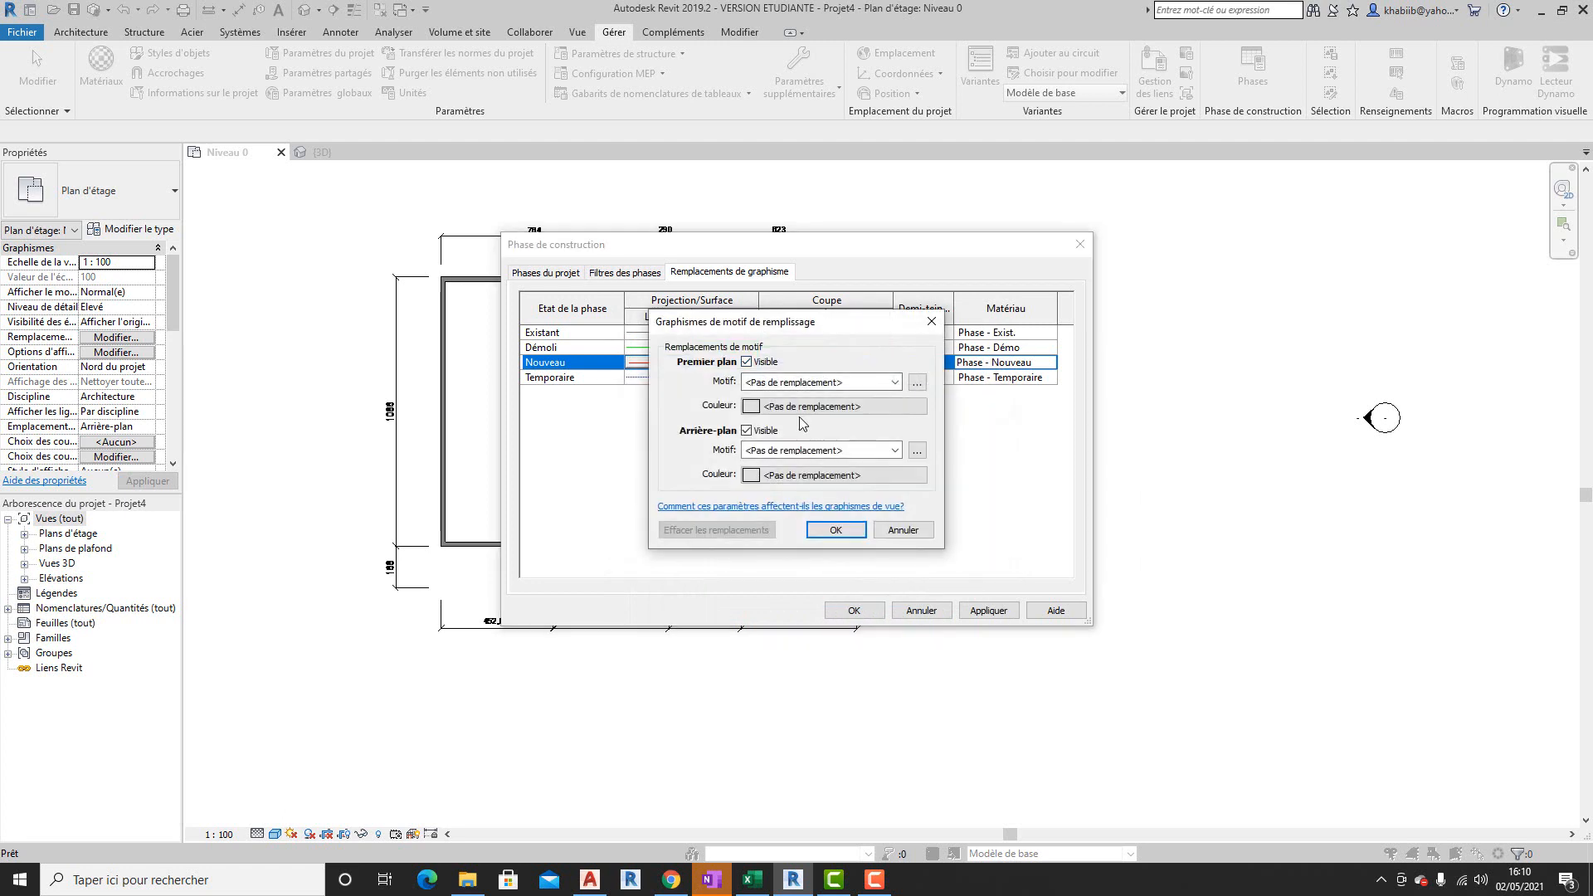
left_click(798, 408)
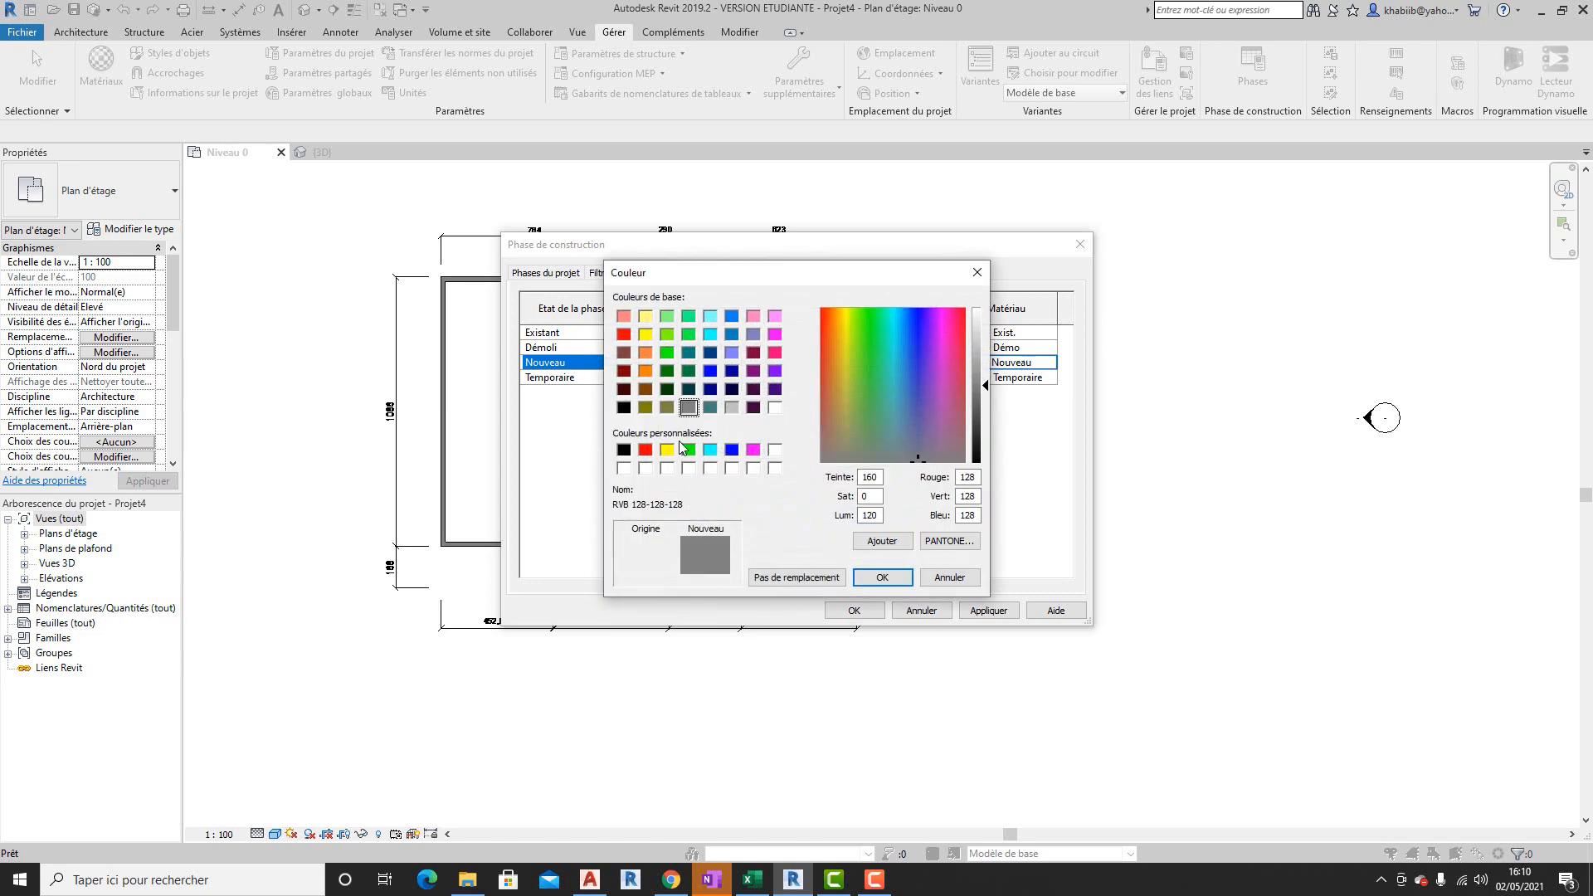
left_click(646, 450)
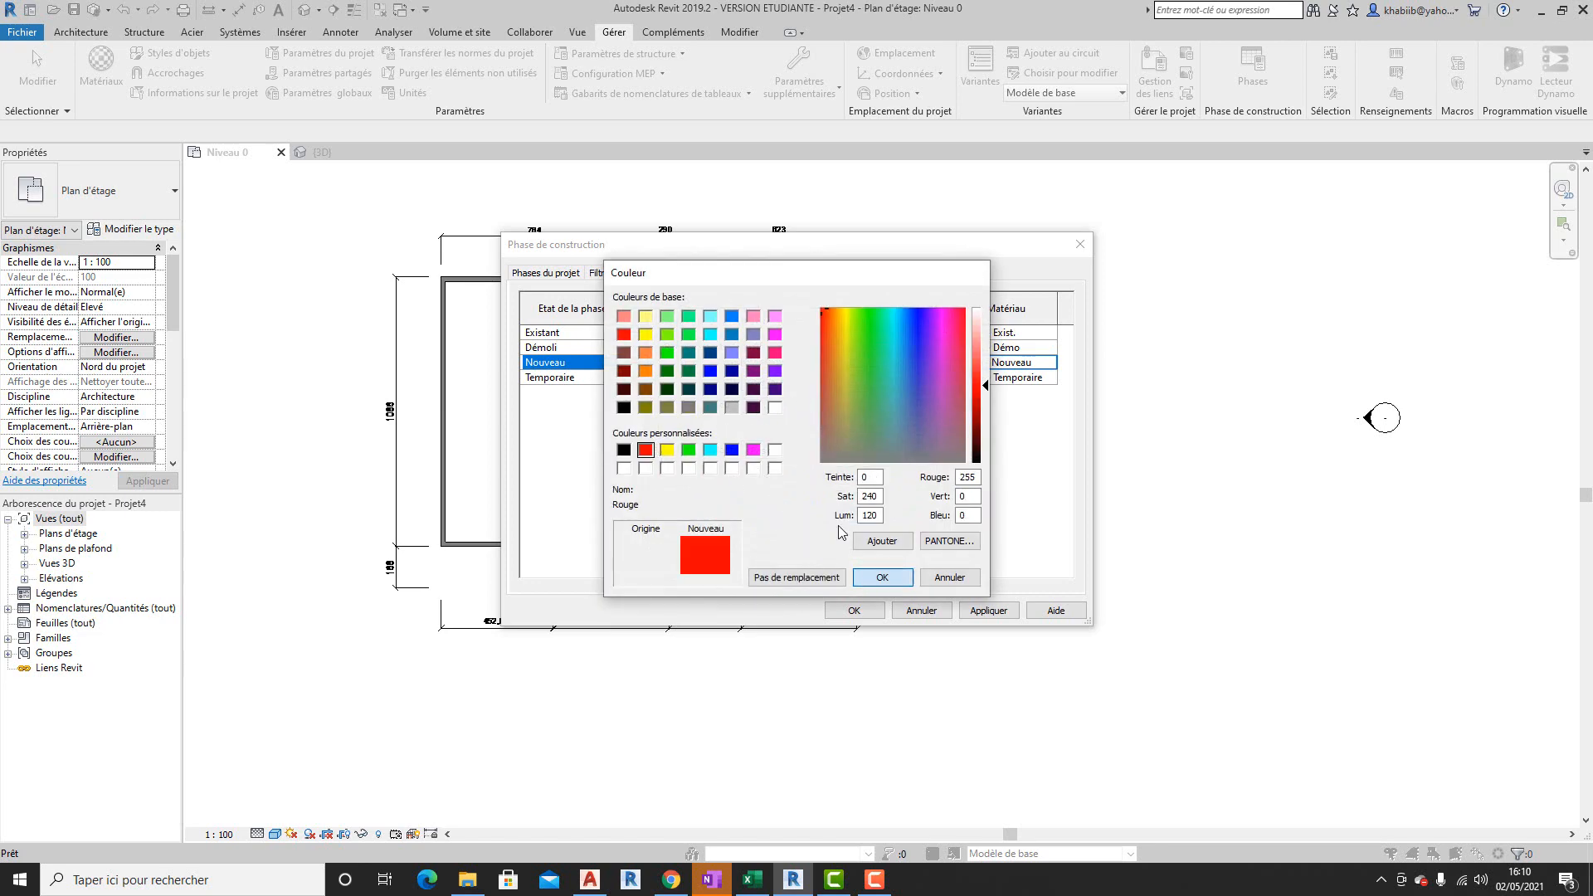
left_click(881, 578)
left_click(795, 383)
scroll(819, 485, "up", 2)
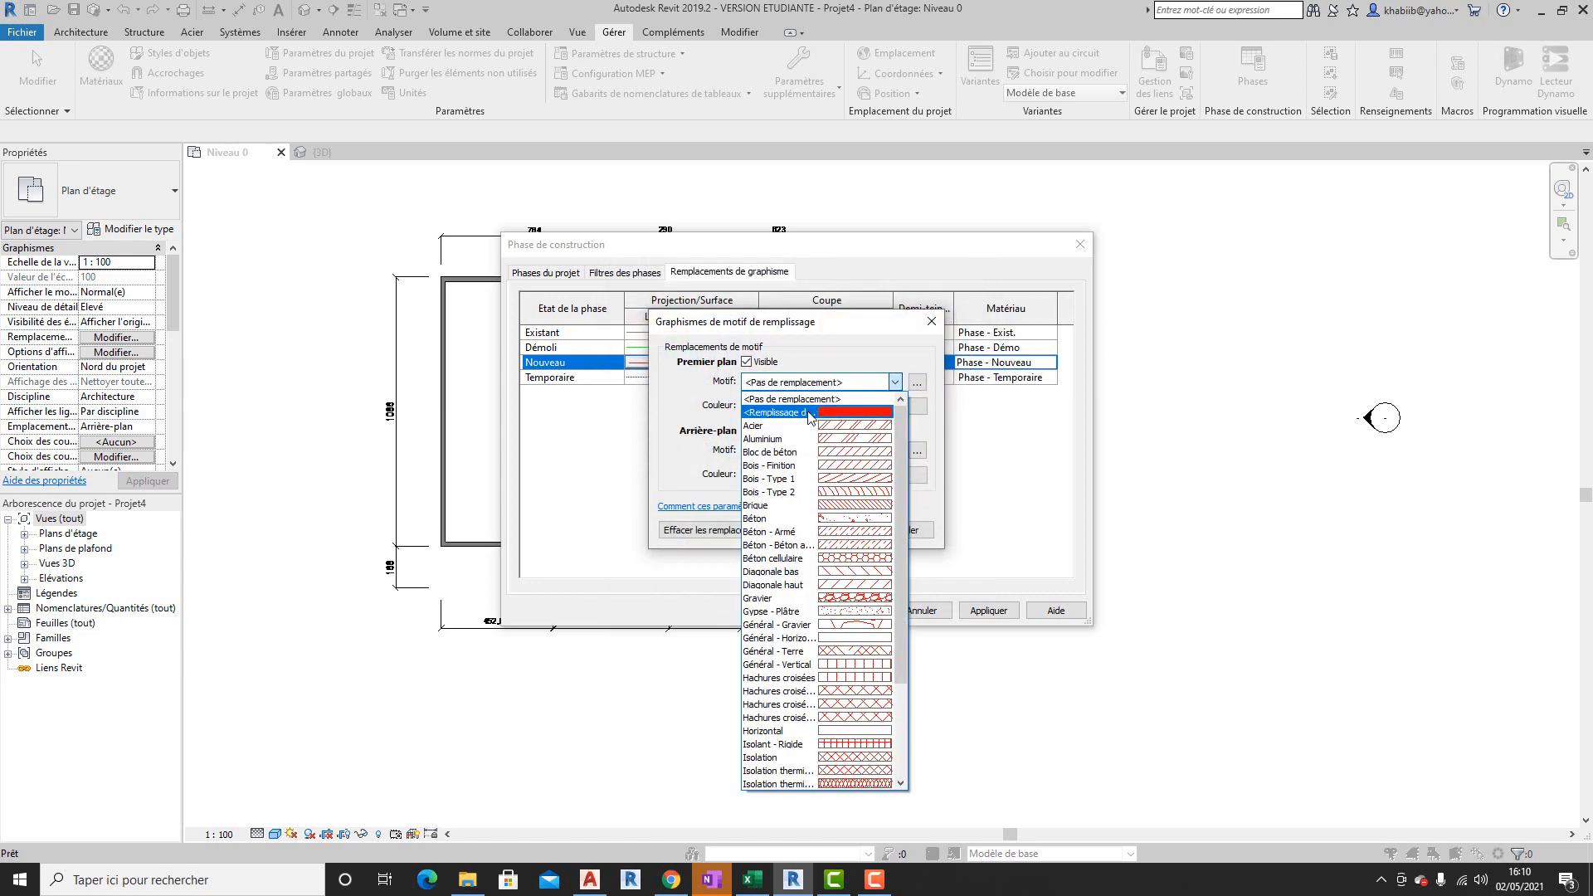
left_click(818, 485)
- Give the Nouveau state's cut background pattern a solid red (Rouge) fill, then apply and accept the phase settings
left_click(789, 474)
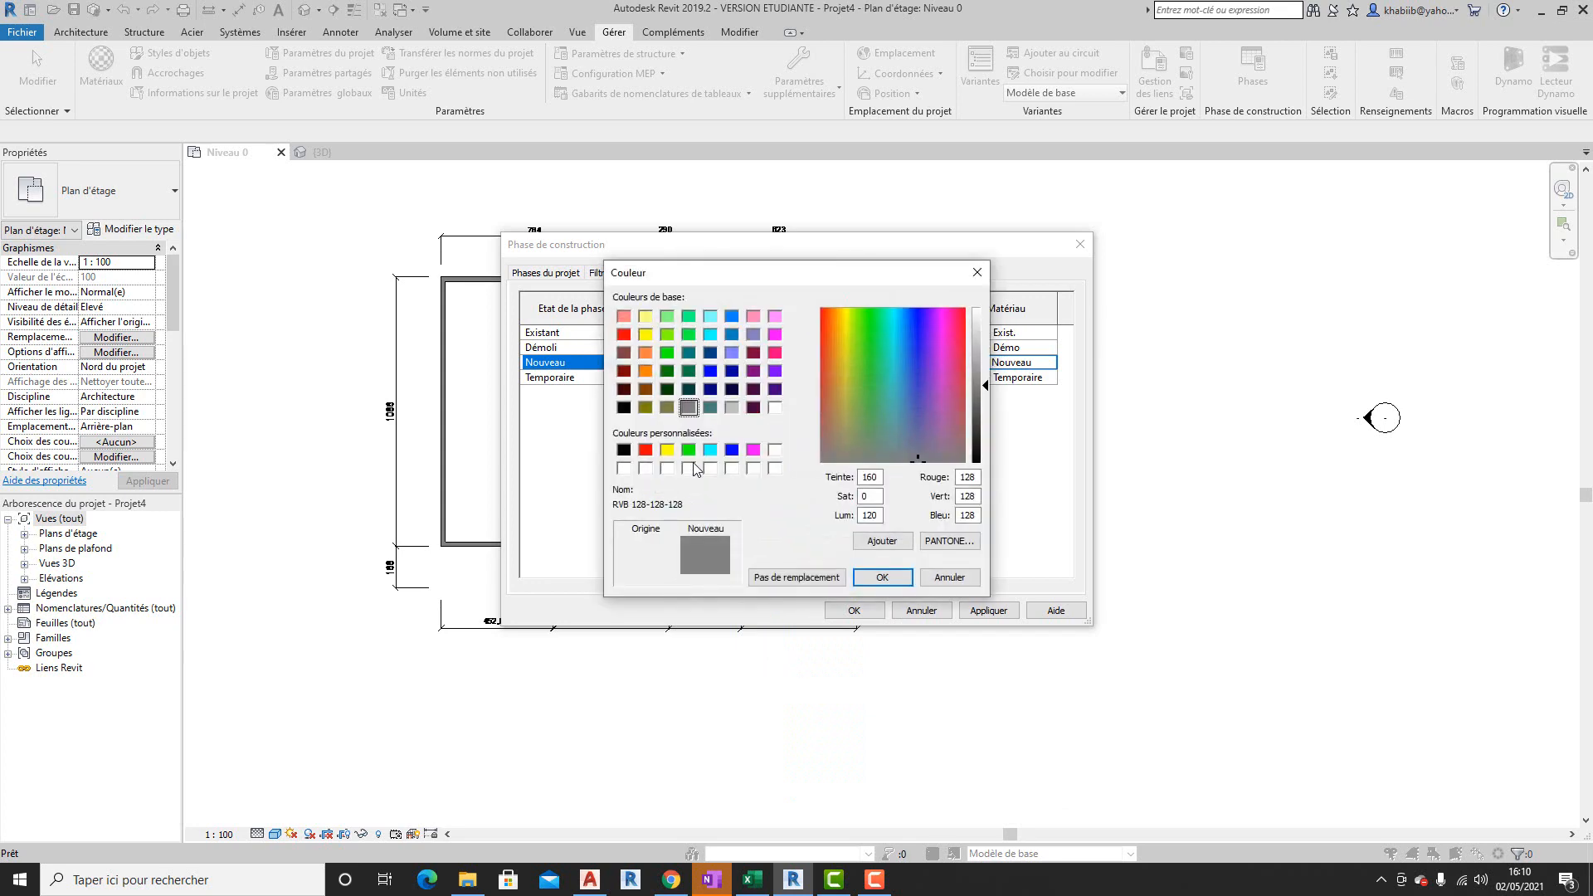
left_click(646, 451)
left_click(882, 577)
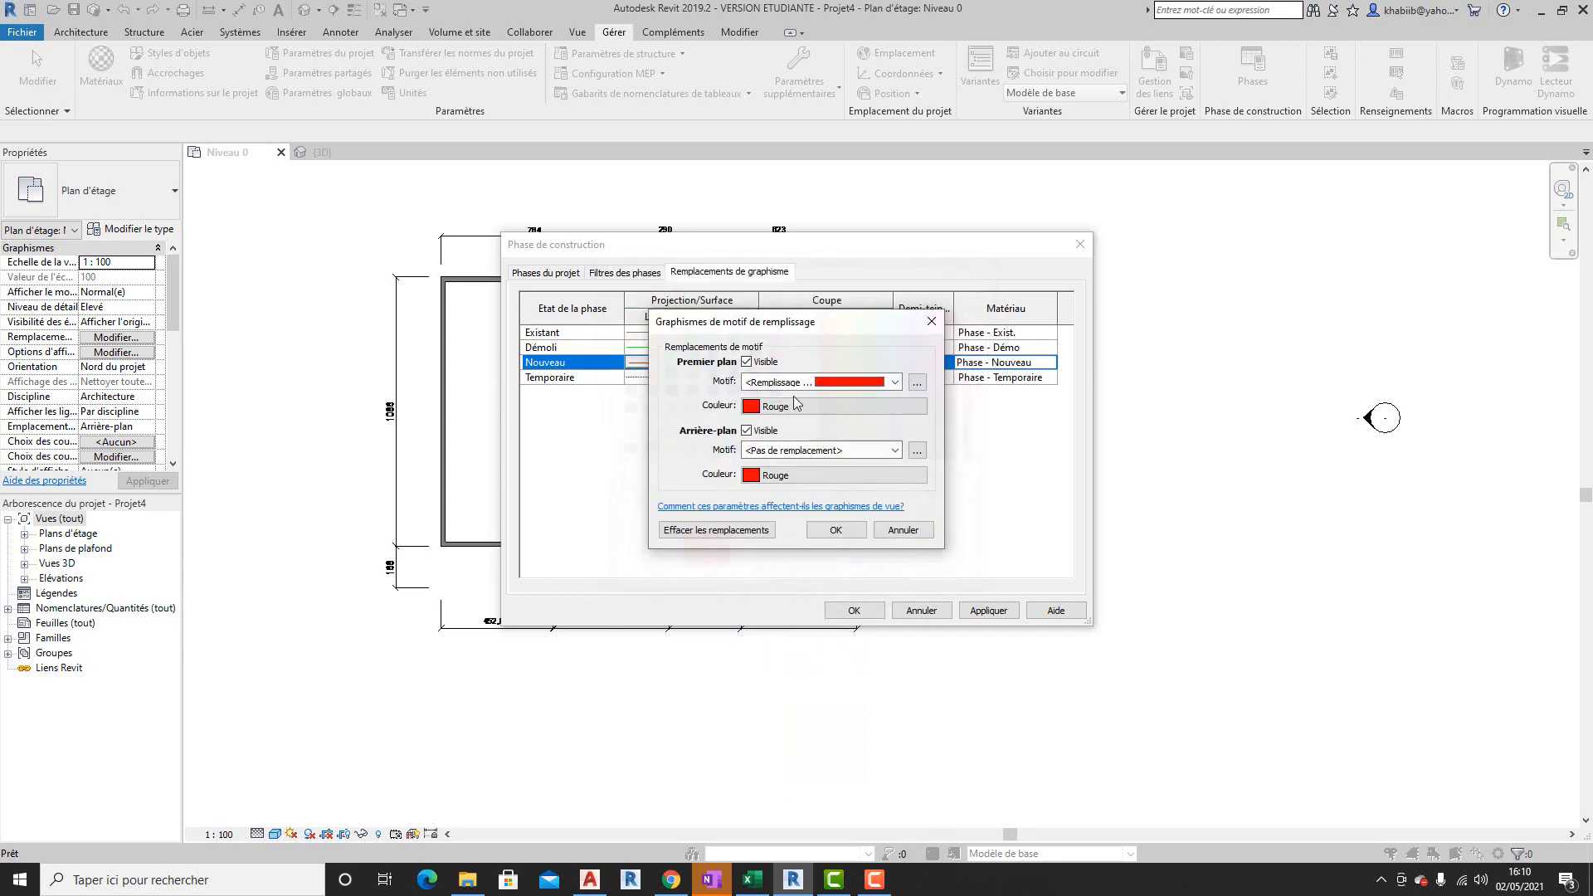
left_click(759, 452)
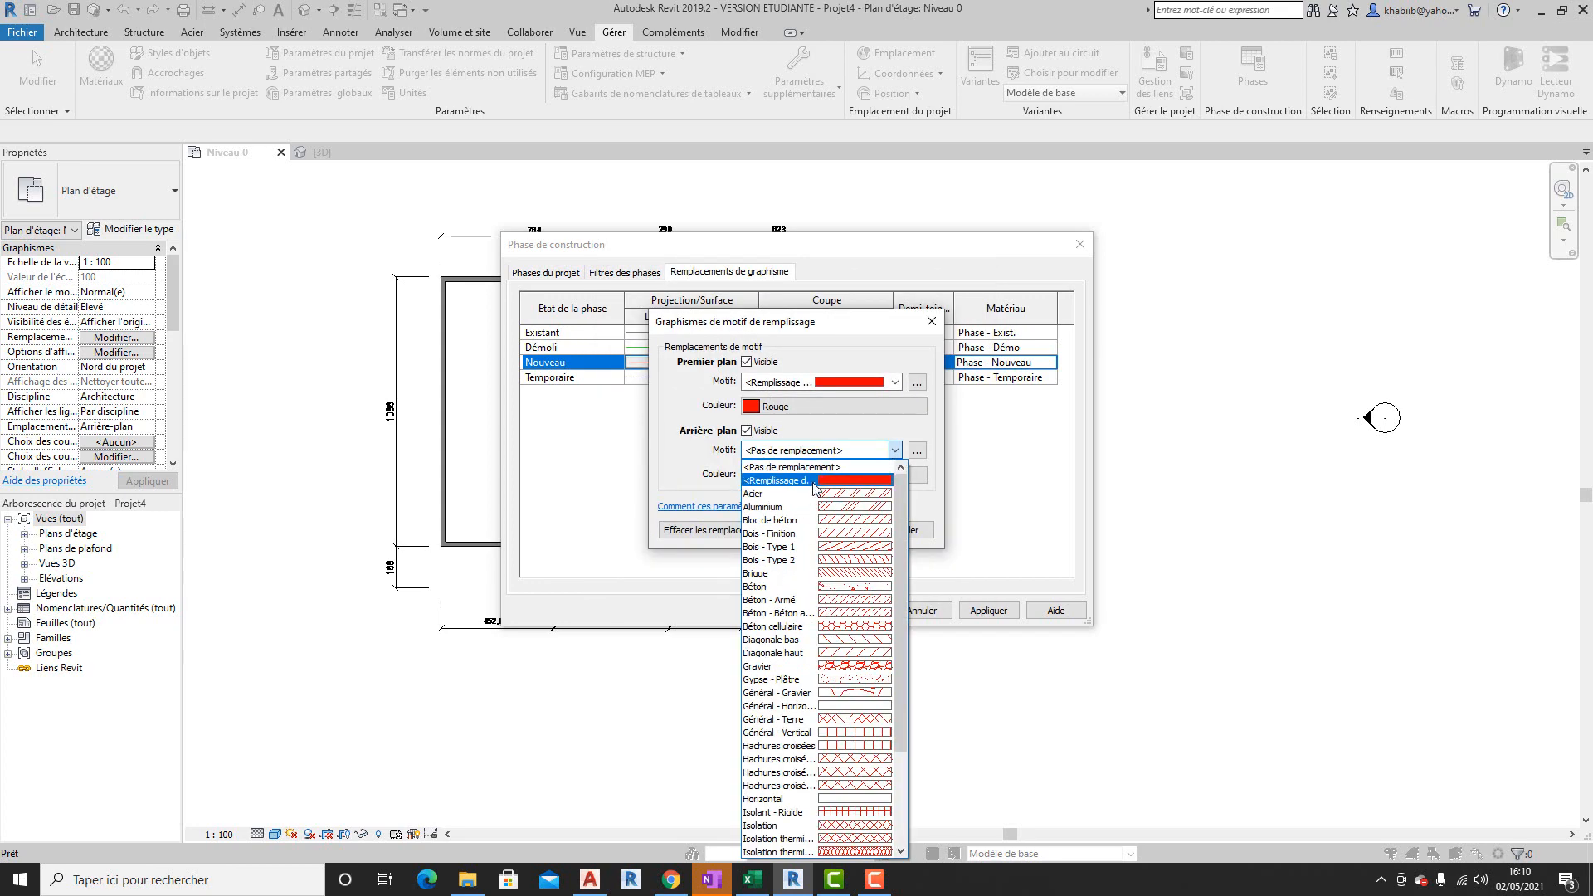
left_click(818, 485)
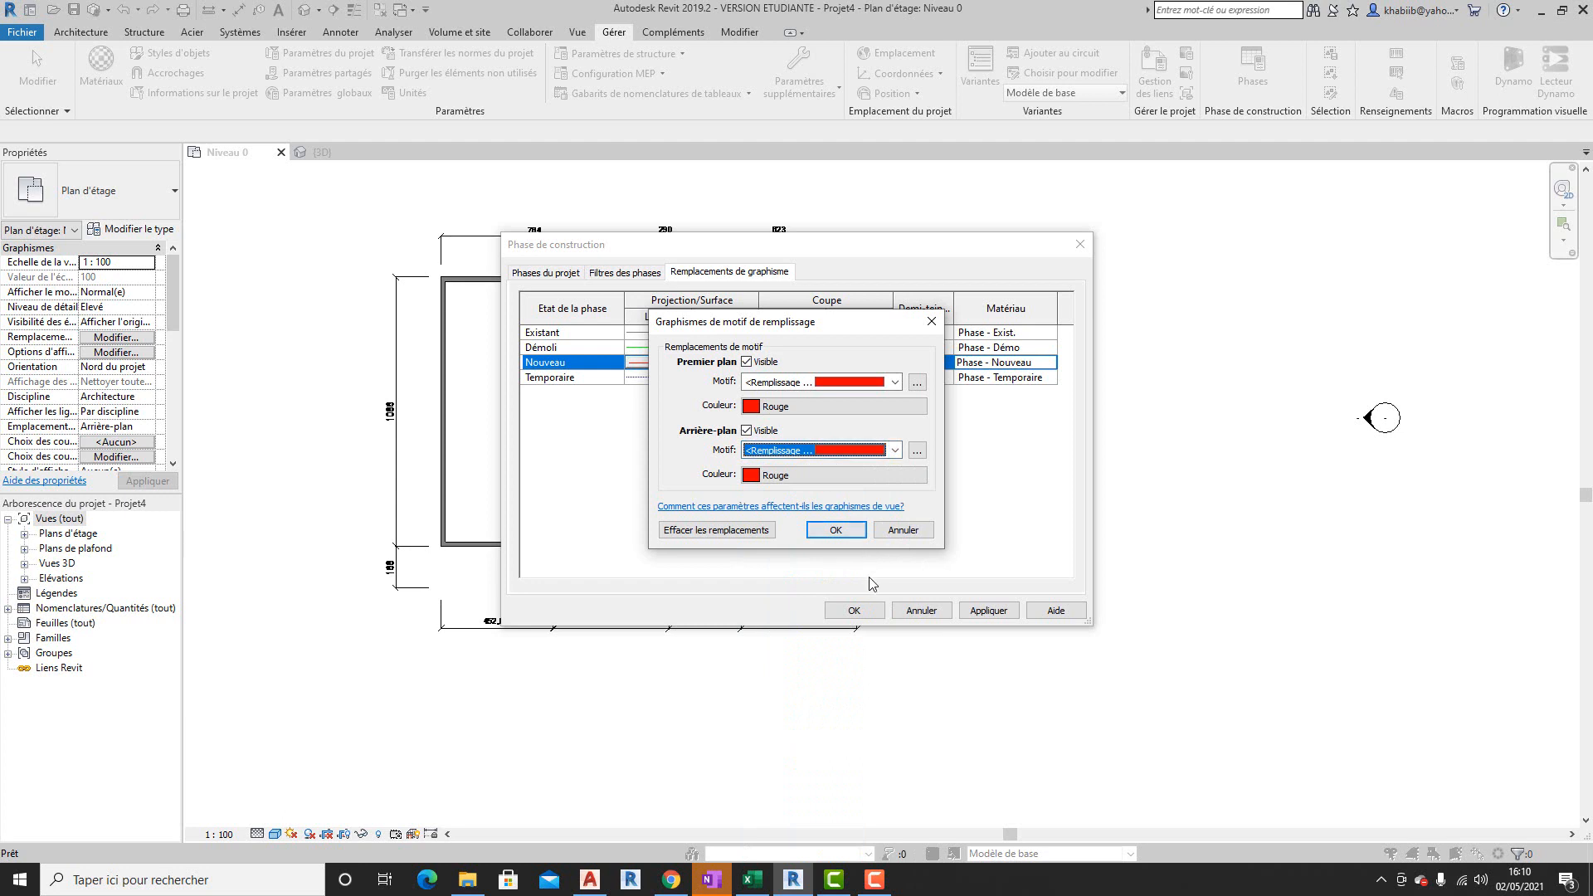
left_click(838, 531)
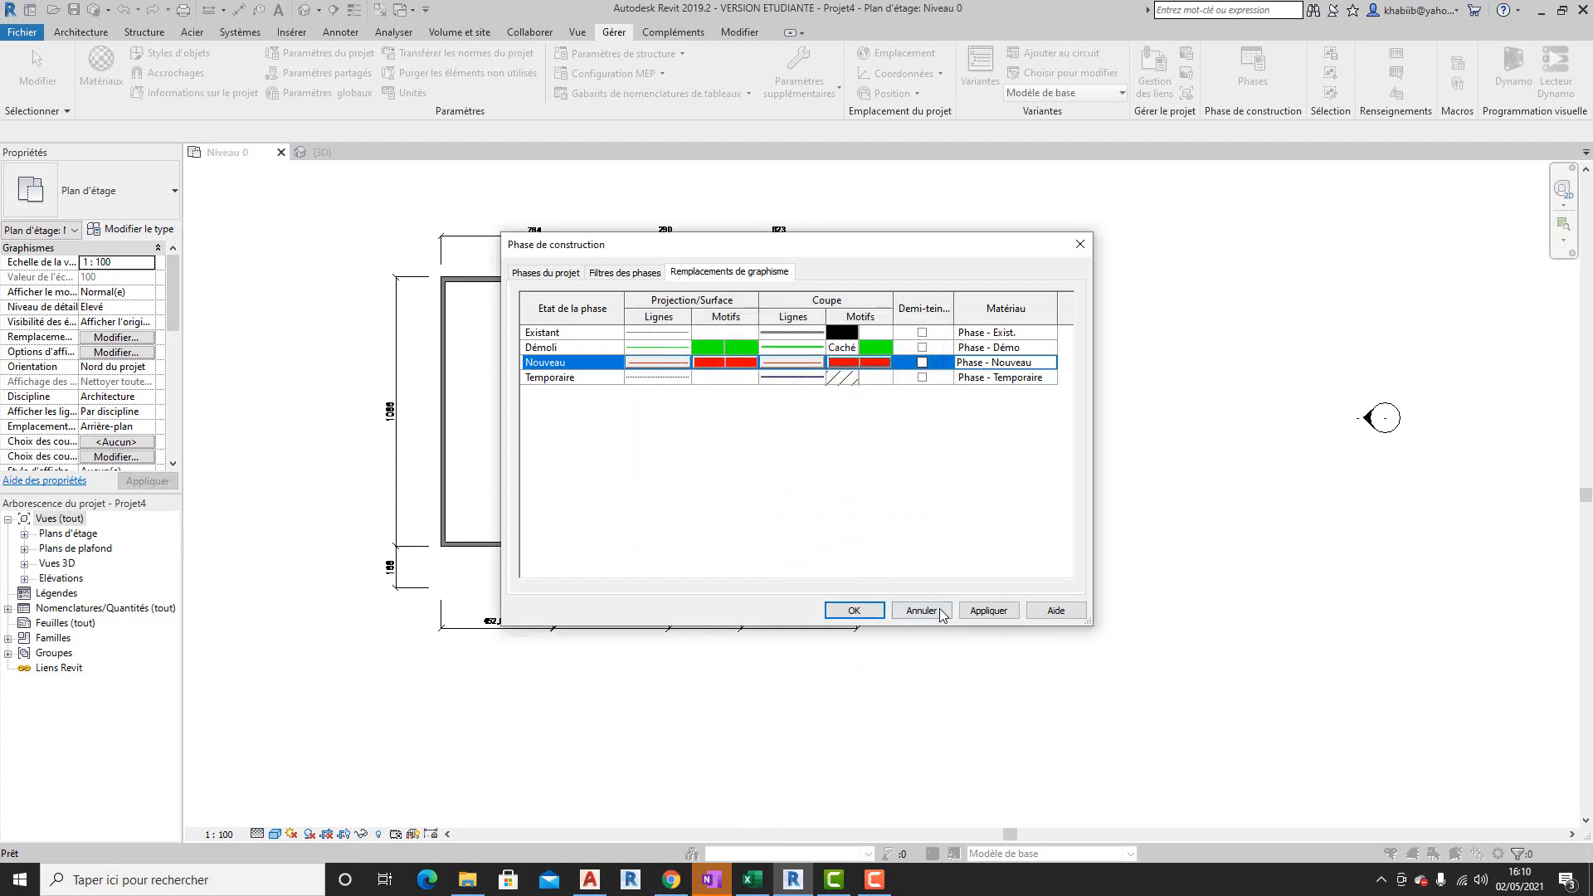
left_click(987, 611)
left_click(875, 611)
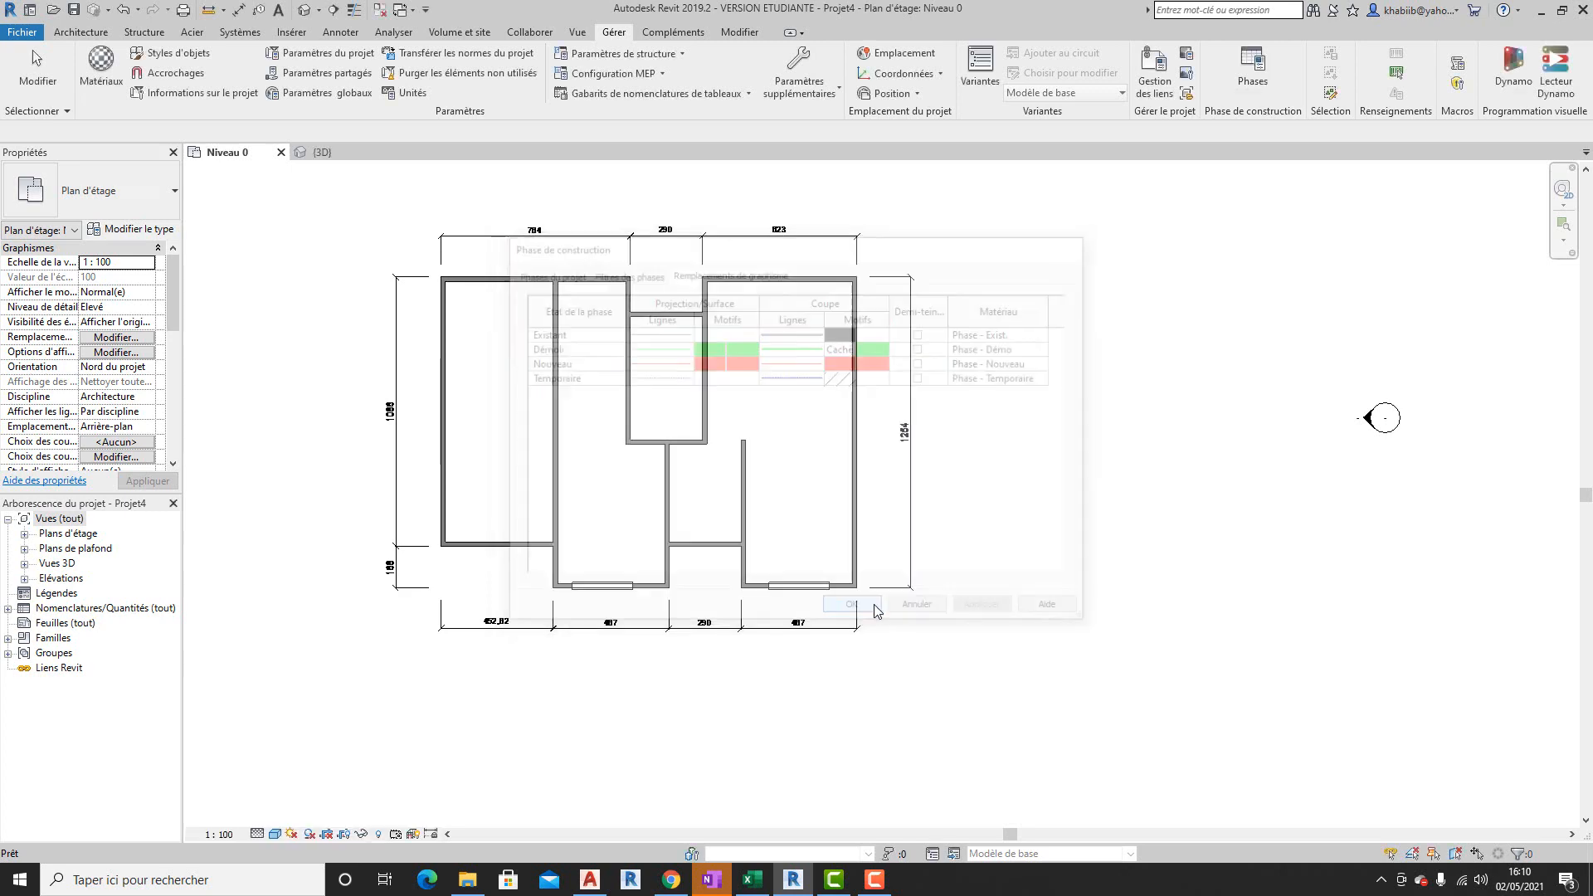
- Check which construction phases can be assigned to the Niveau 0 plan view
scroll(1115, 377, "down", 2)
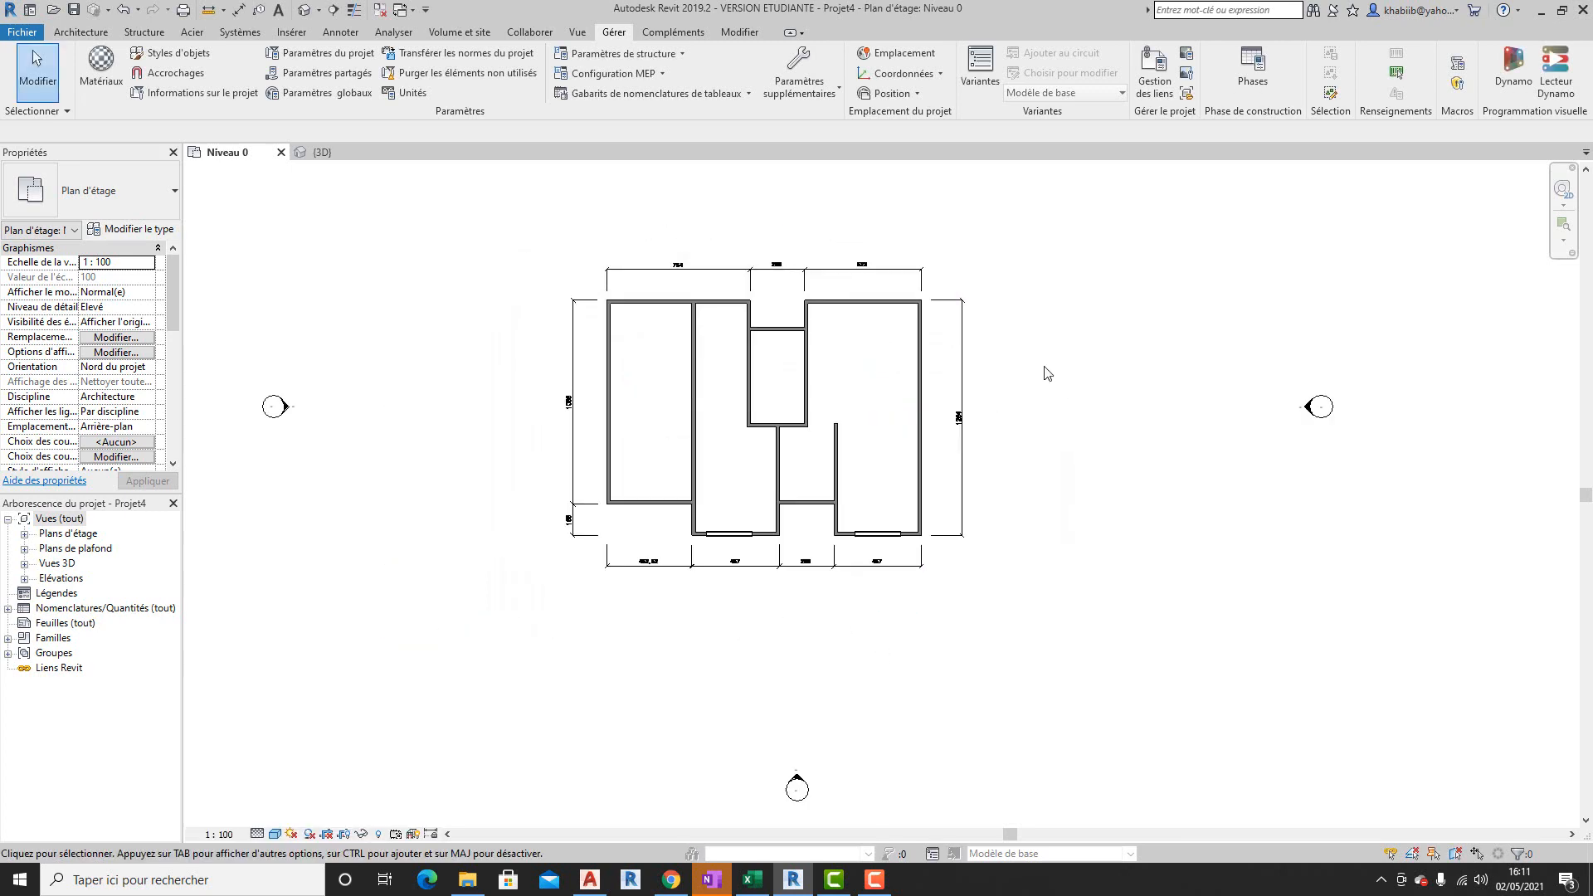
scroll(1044, 370, "up", 1)
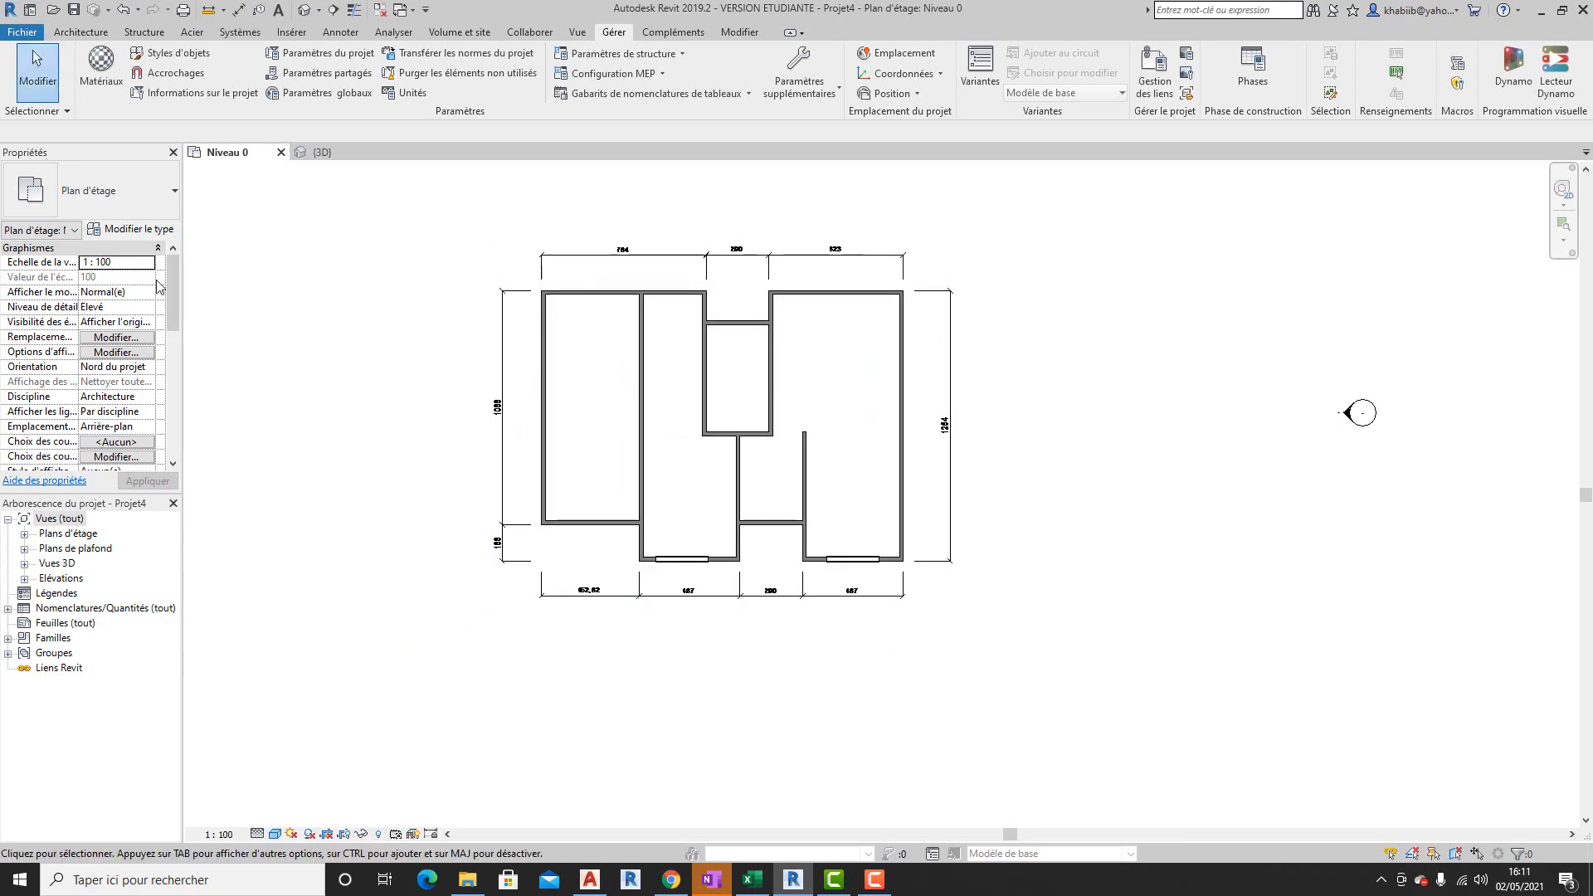
scroll(104, 378, "down", 5)
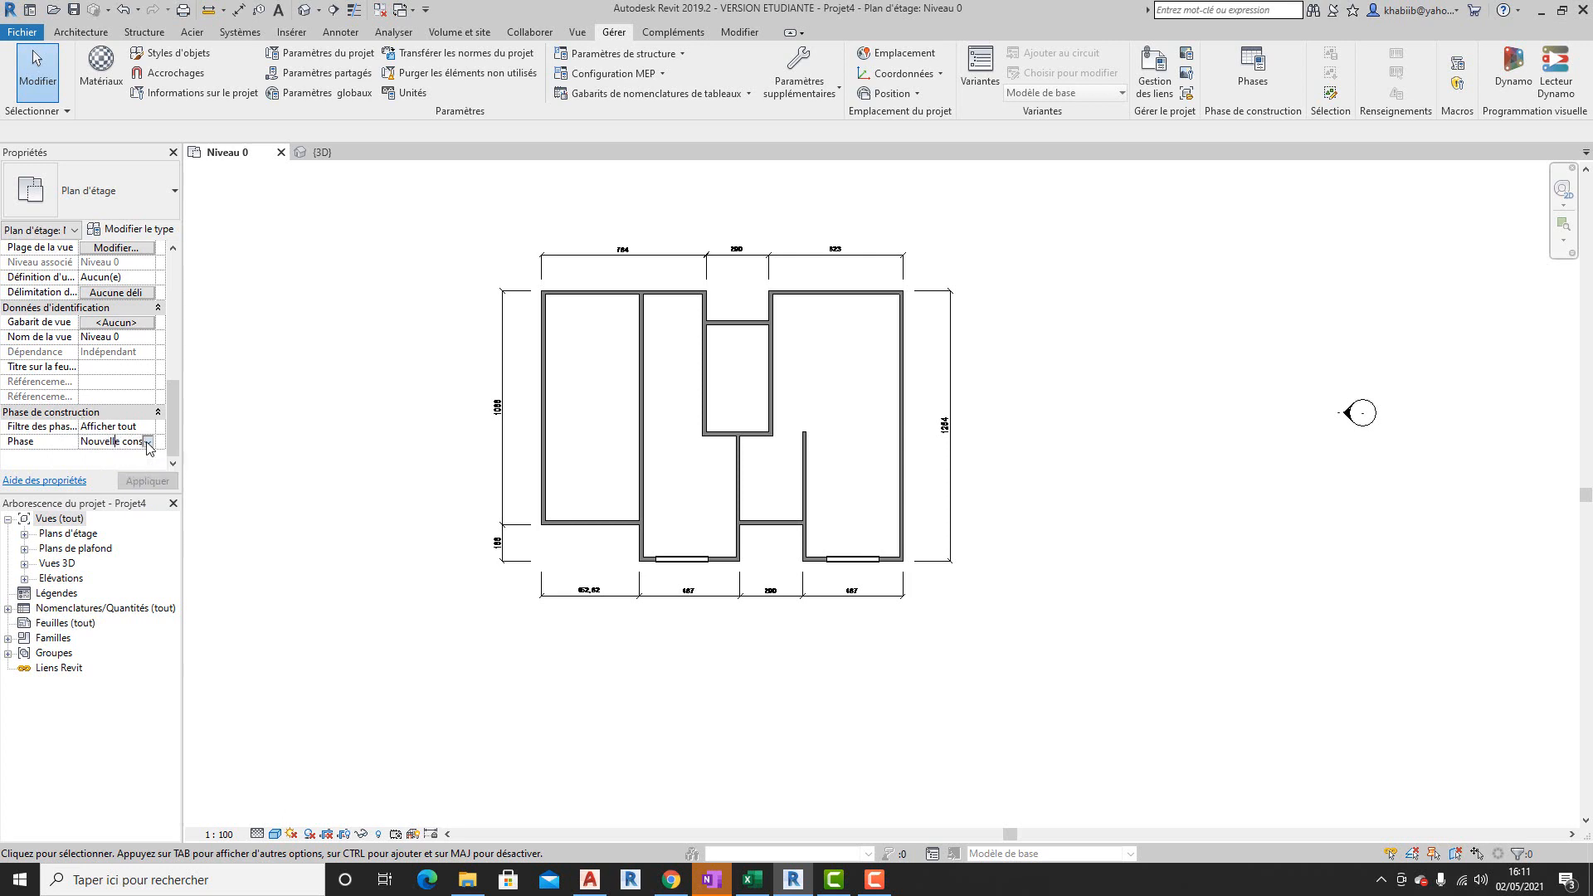
left_click(147, 441)
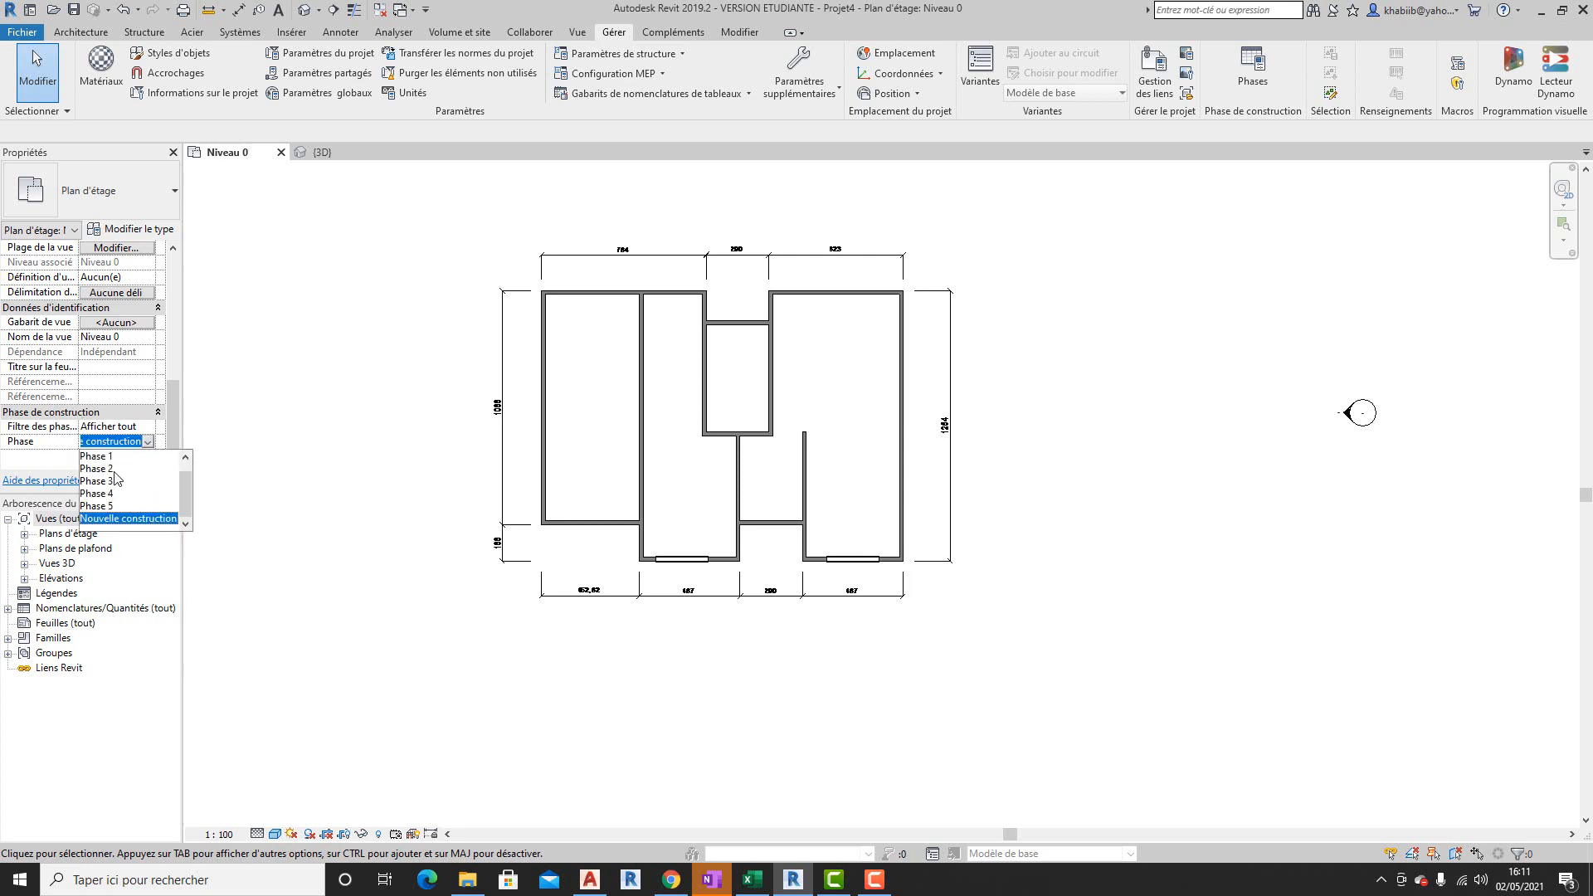
left_click(312, 435)
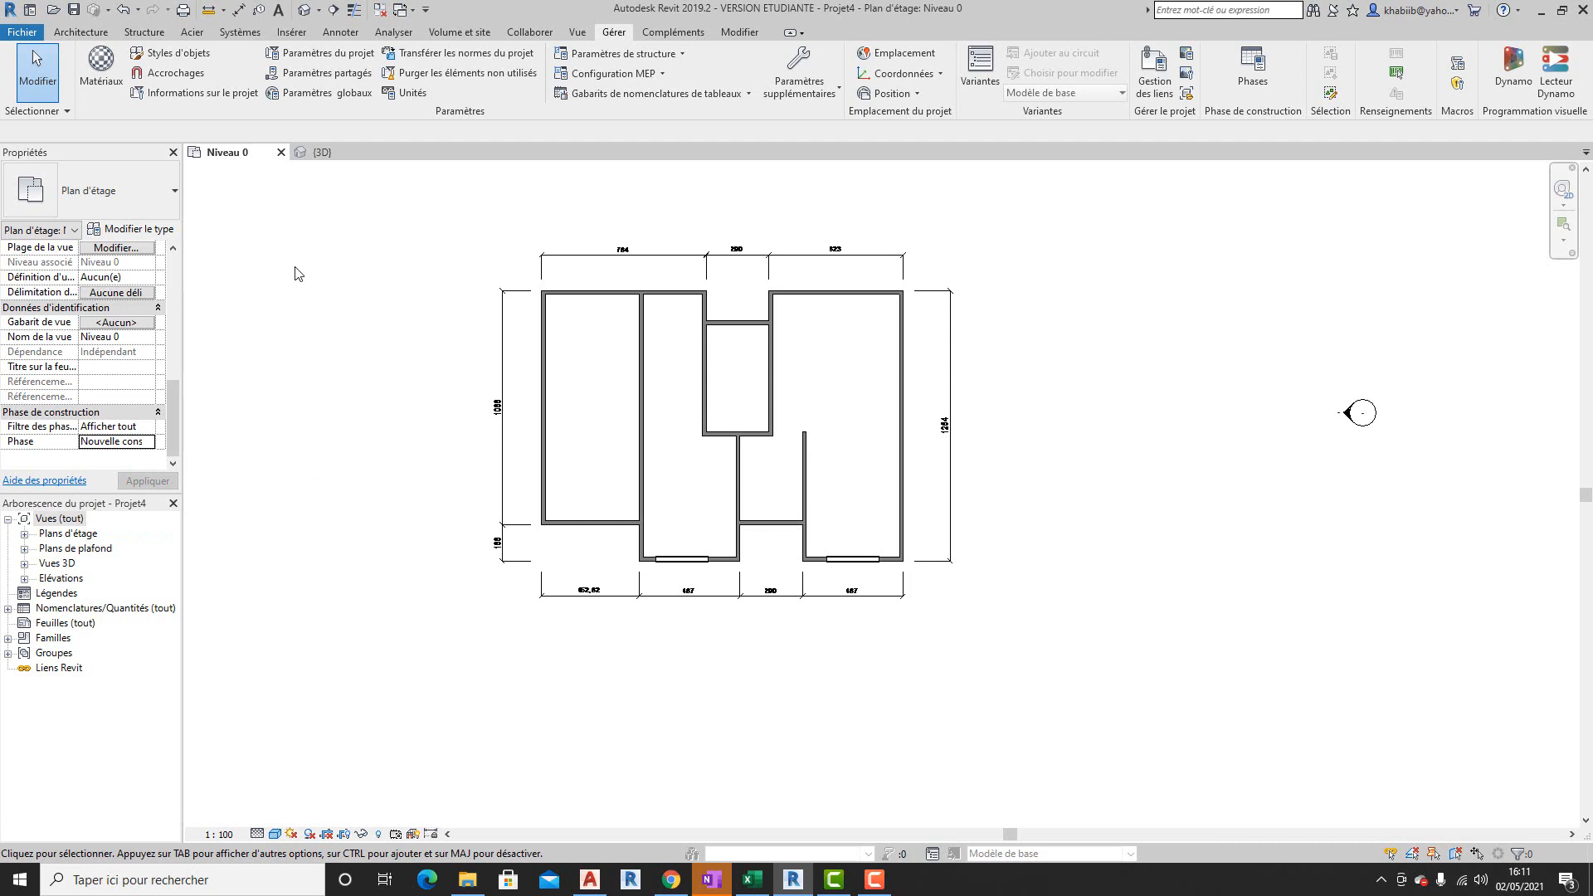
- Start placing a component and open the family loading dialog from its type properties
left_click(87, 33)
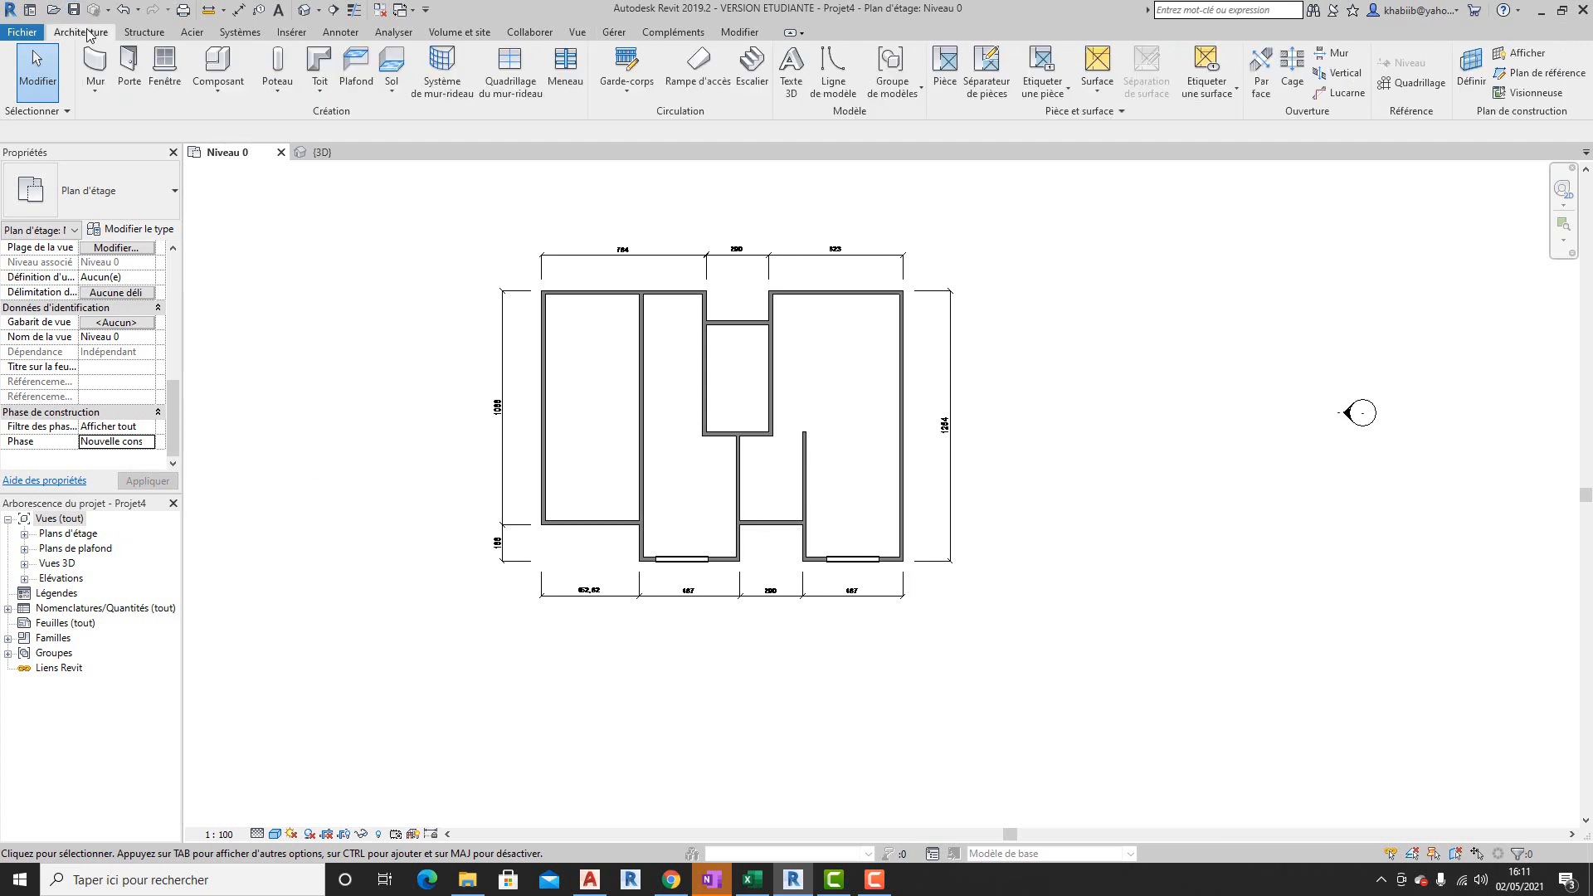
left_click(213, 67)
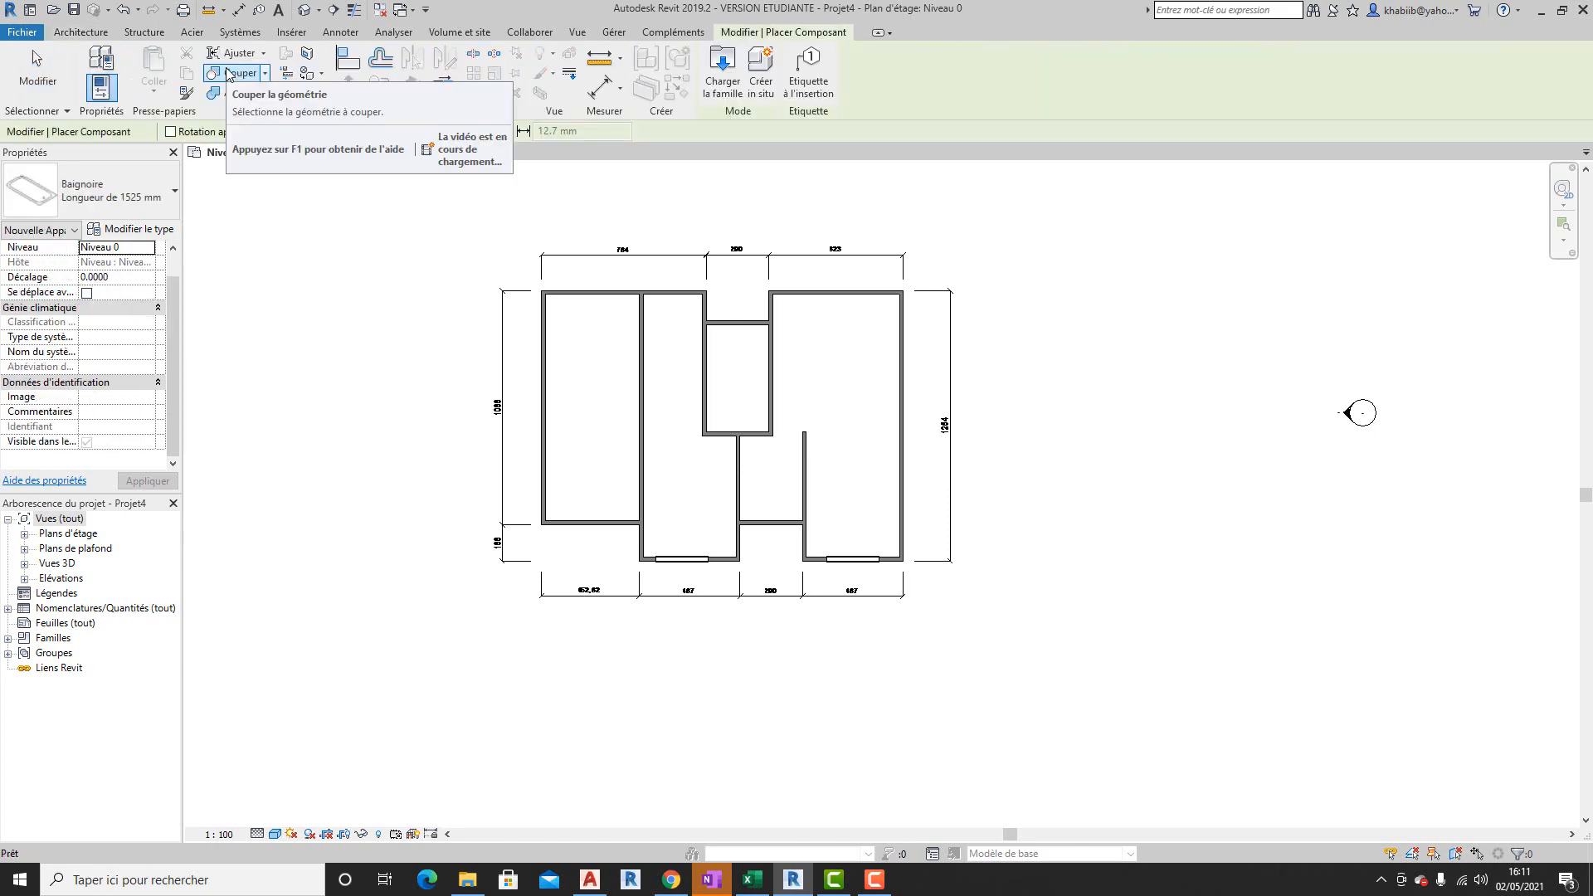
left_click(129, 233)
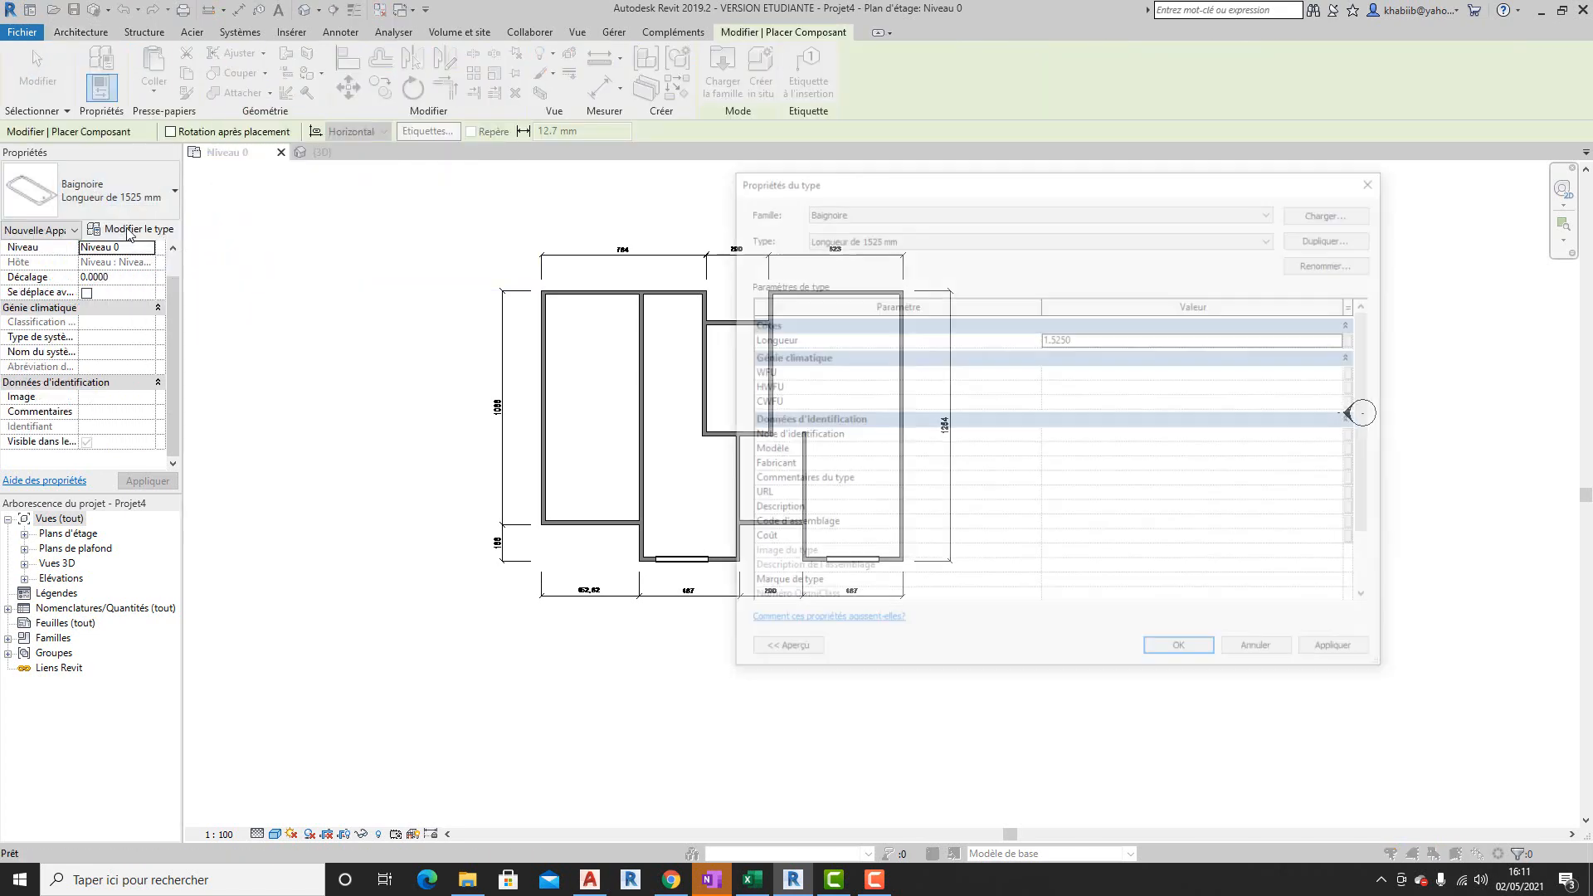
left_click(1330, 213)
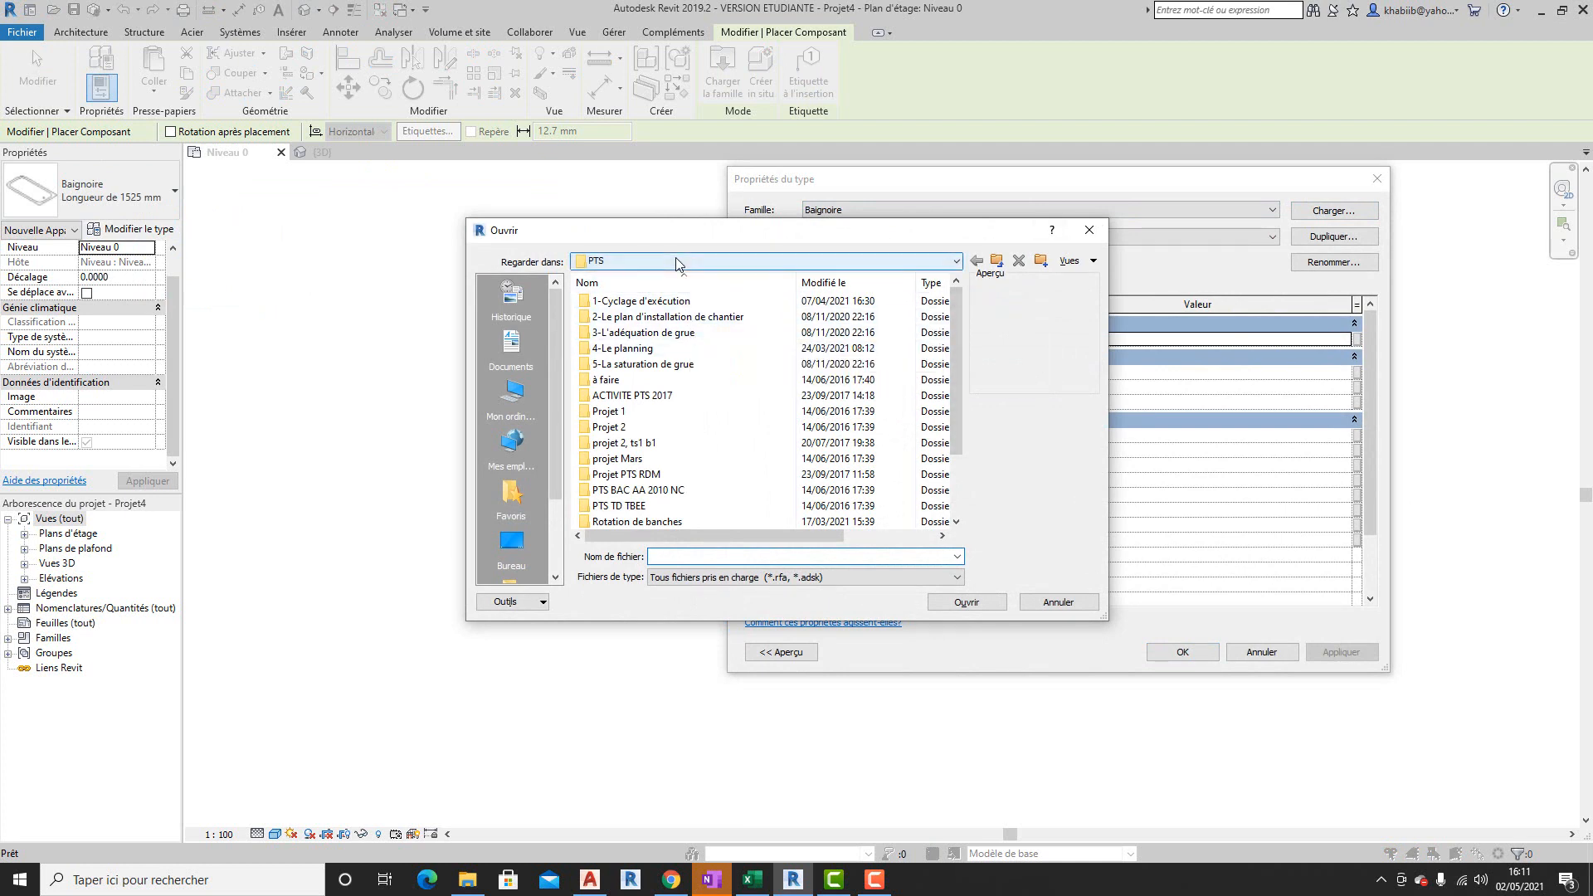
- Load the Banche family from EBTP's Bac Pro, 1-Seconde AE, IFORMATIQUE, REVIT, Chantier engins folder and accept its type 60
left_click(997, 262)
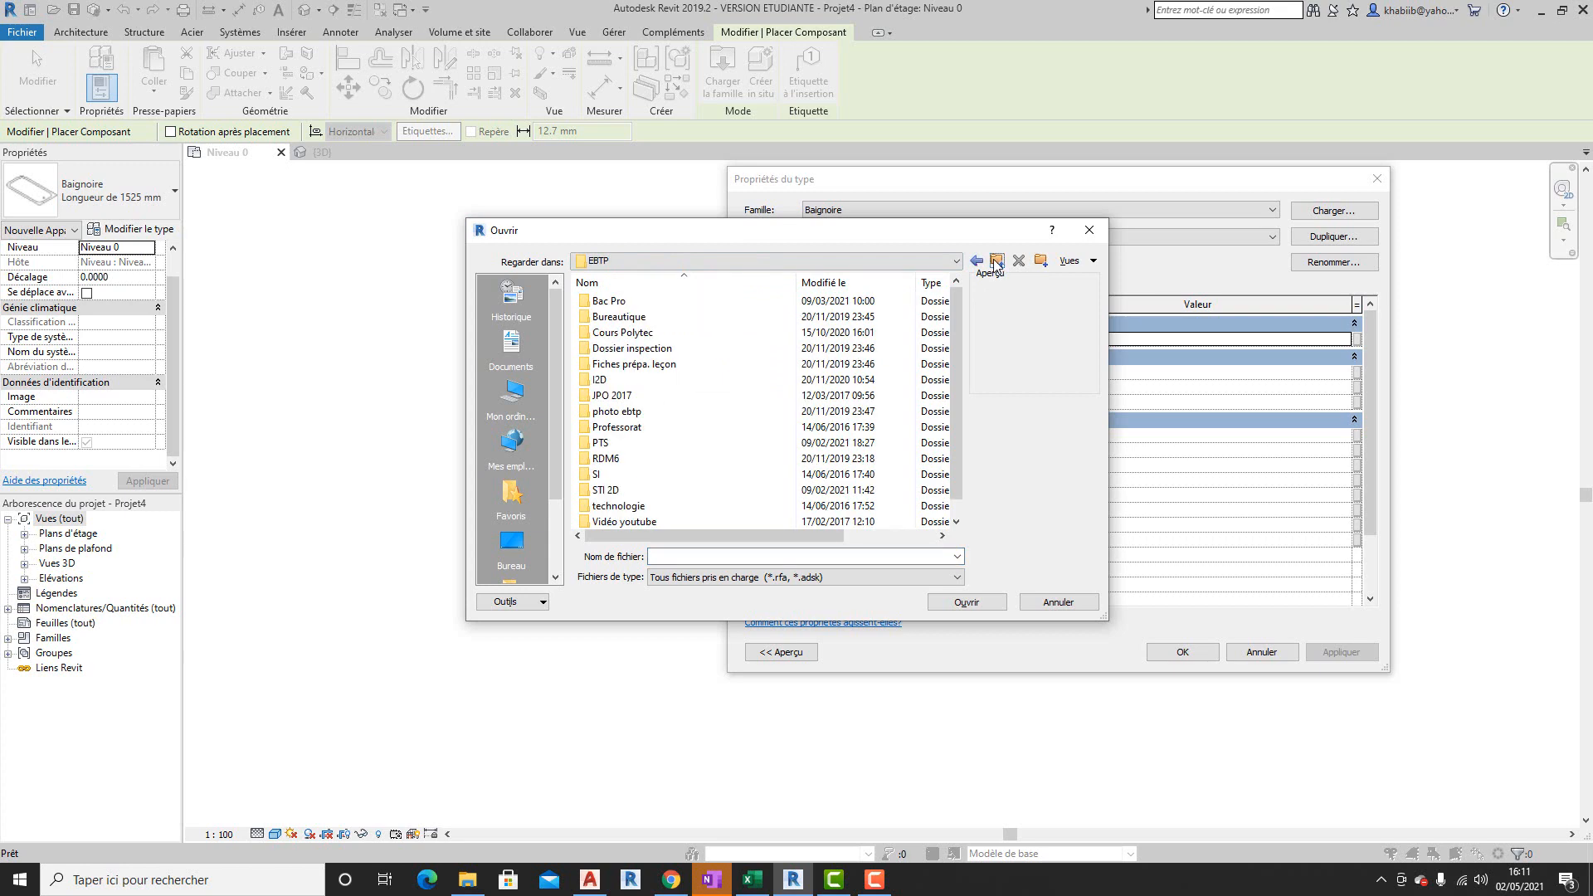
double_click(619, 303)
double_click(619, 304)
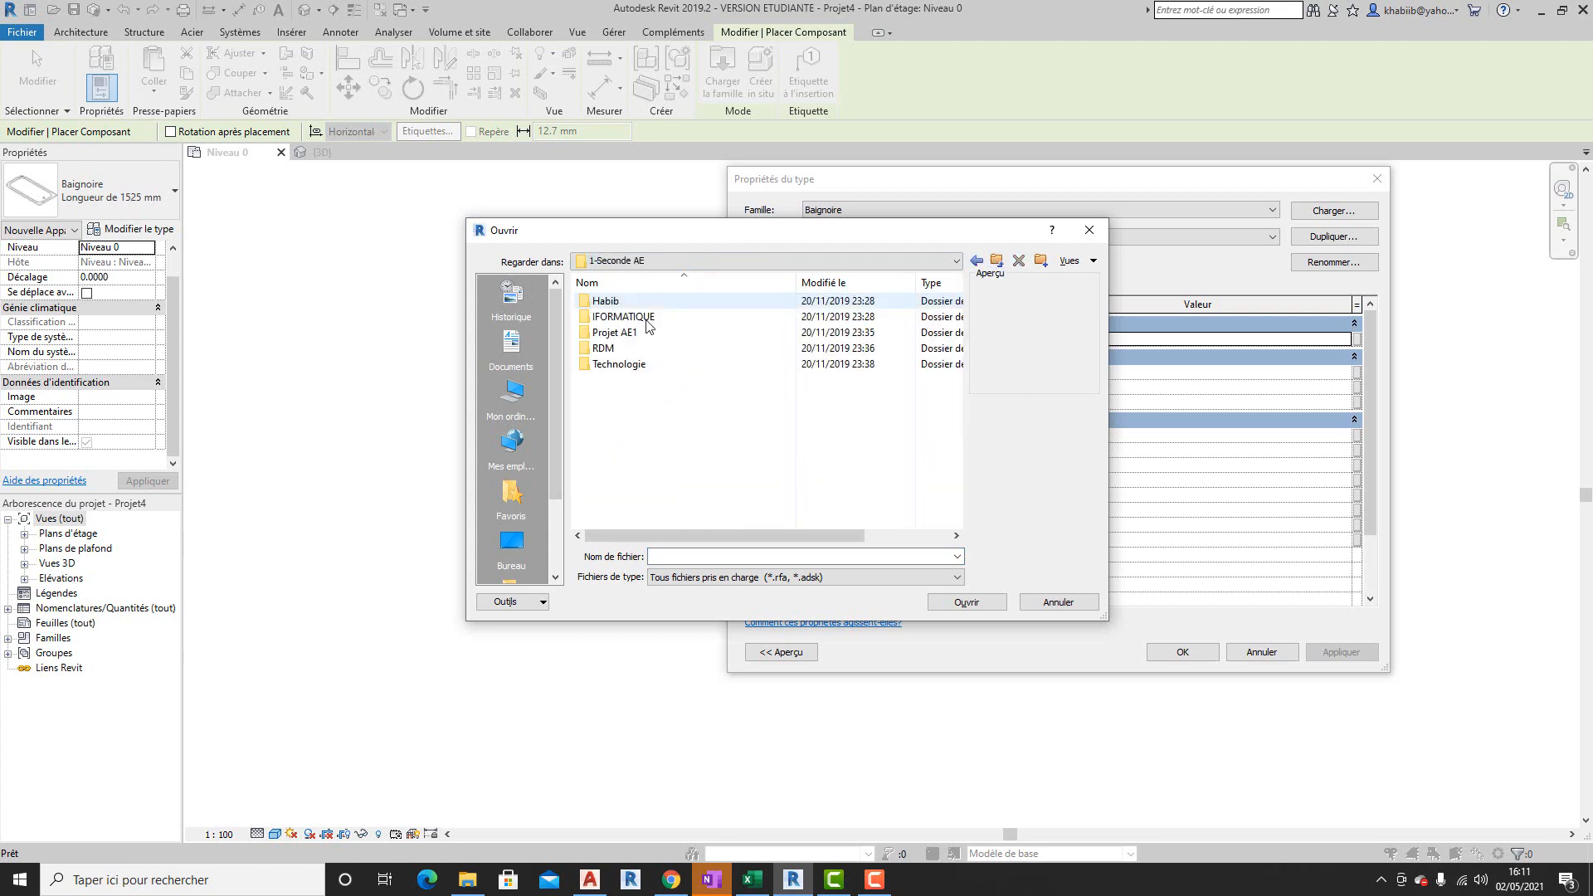
double_click(637, 319)
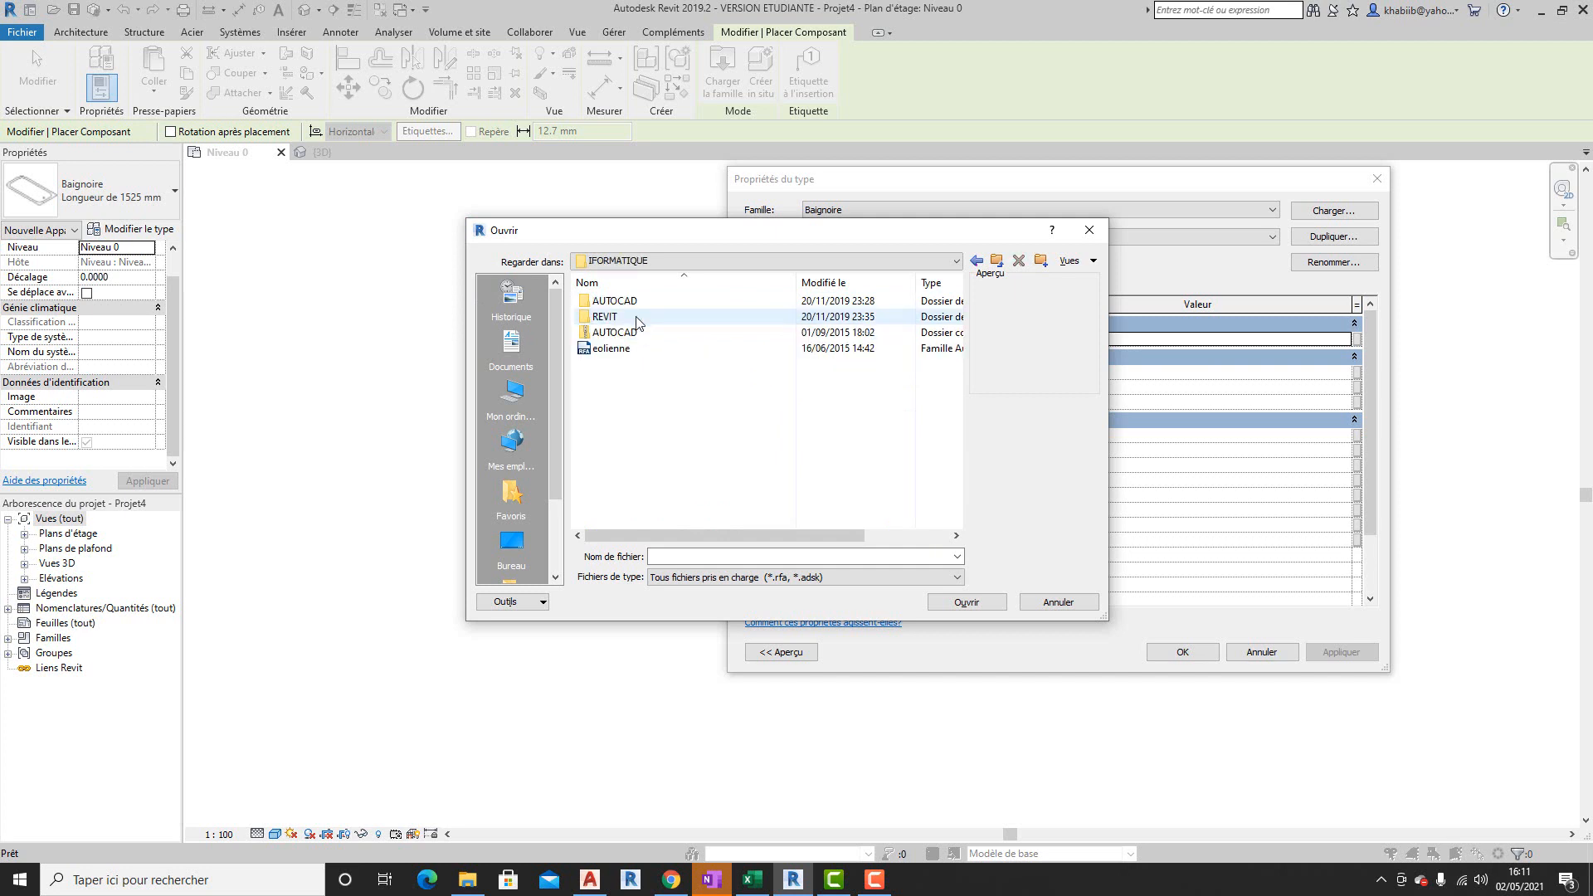
double_click(632, 318)
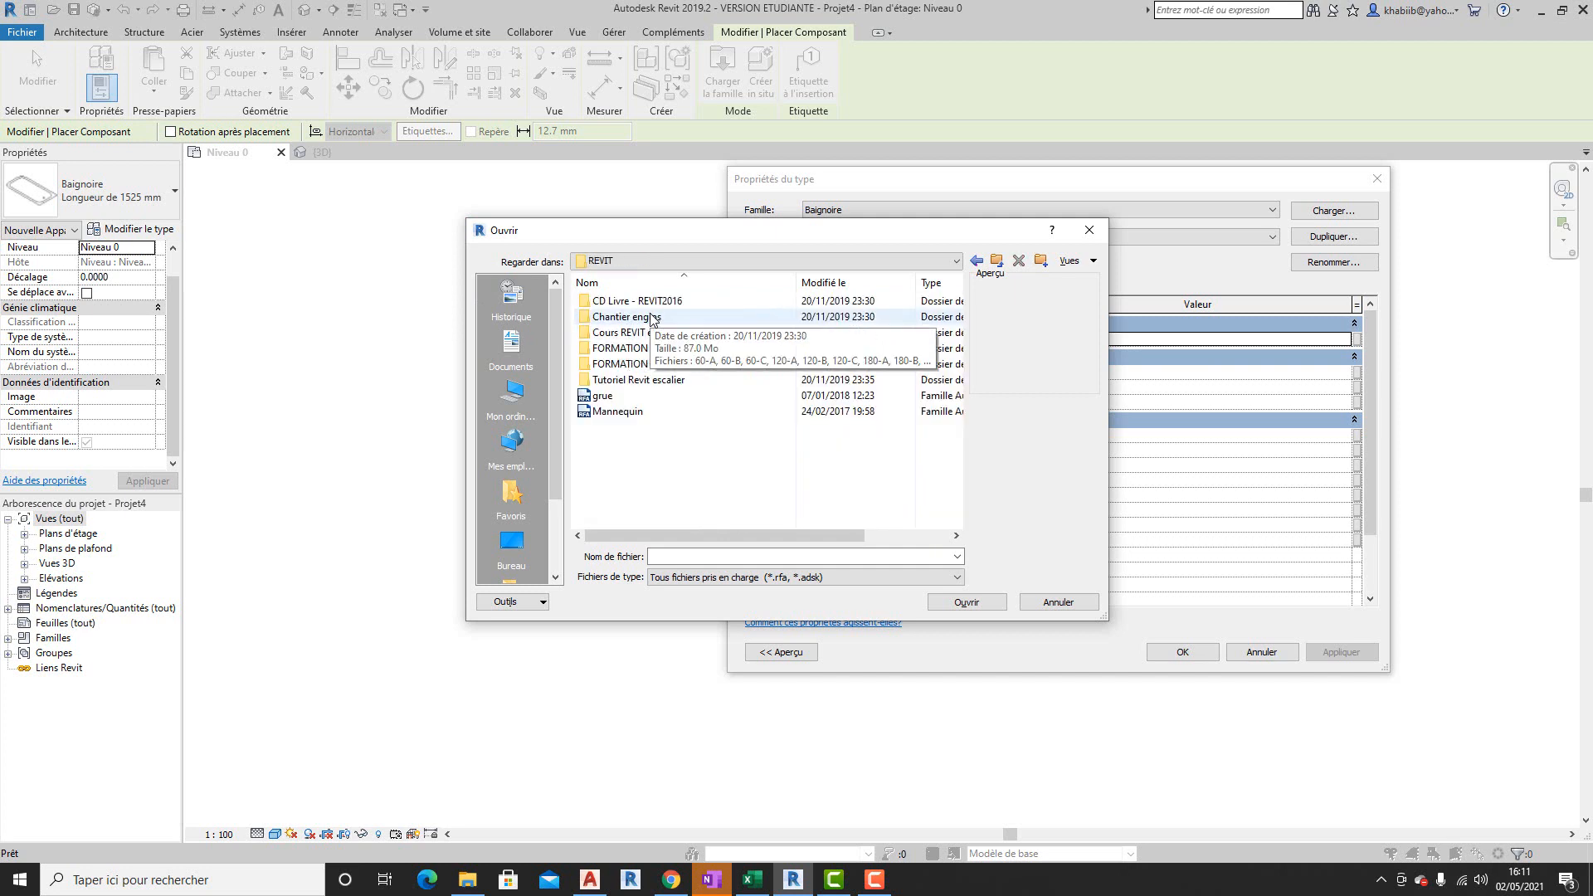
double_click(651, 318)
left_click(635, 301)
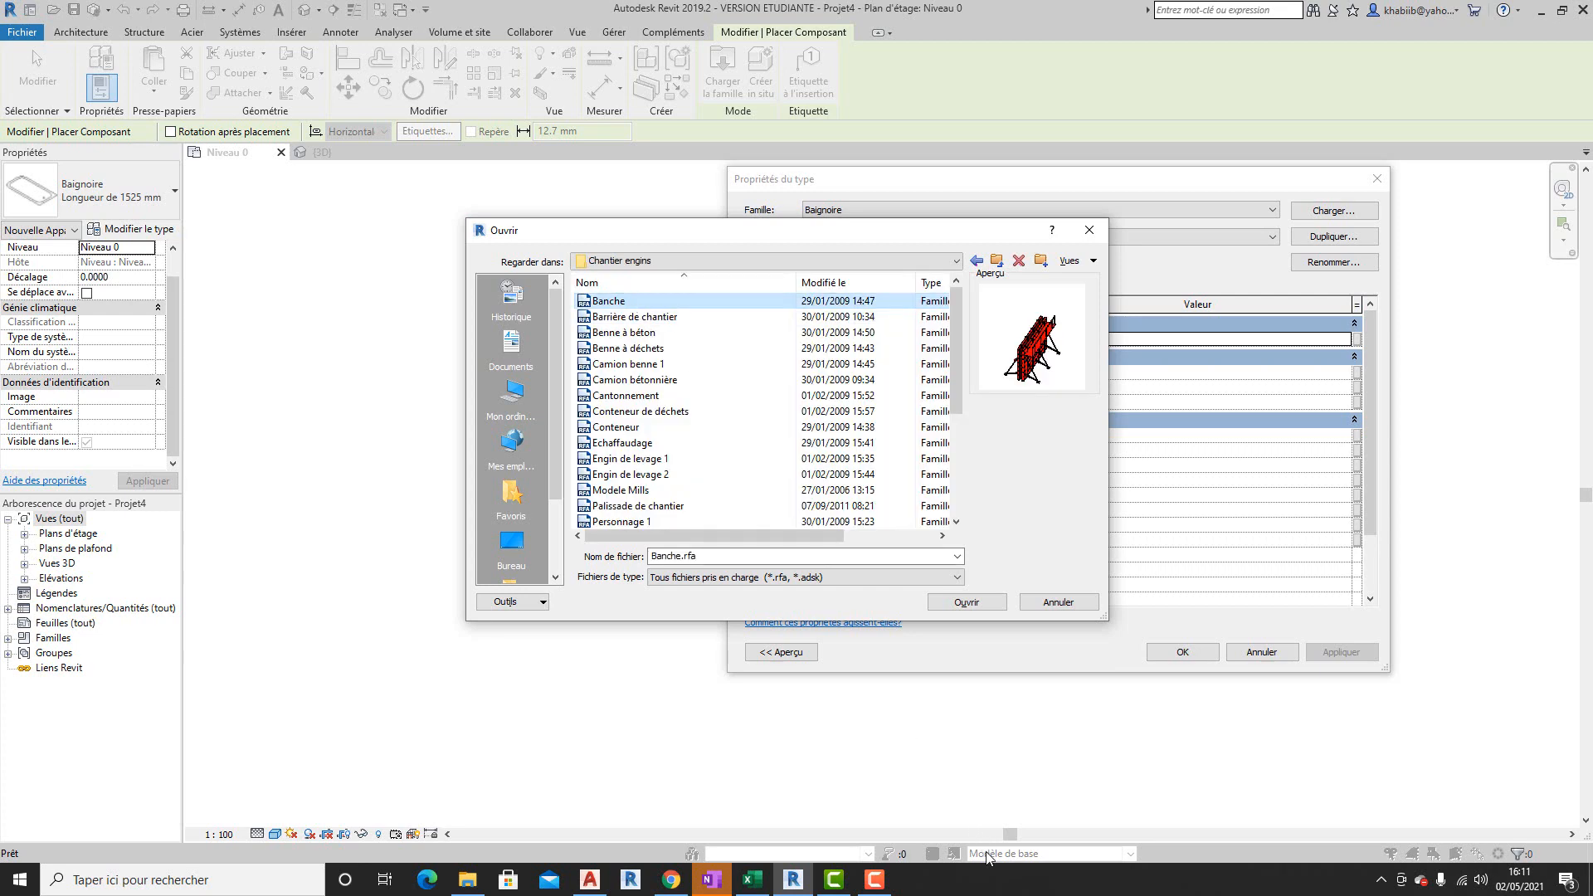
left_click(955, 608)
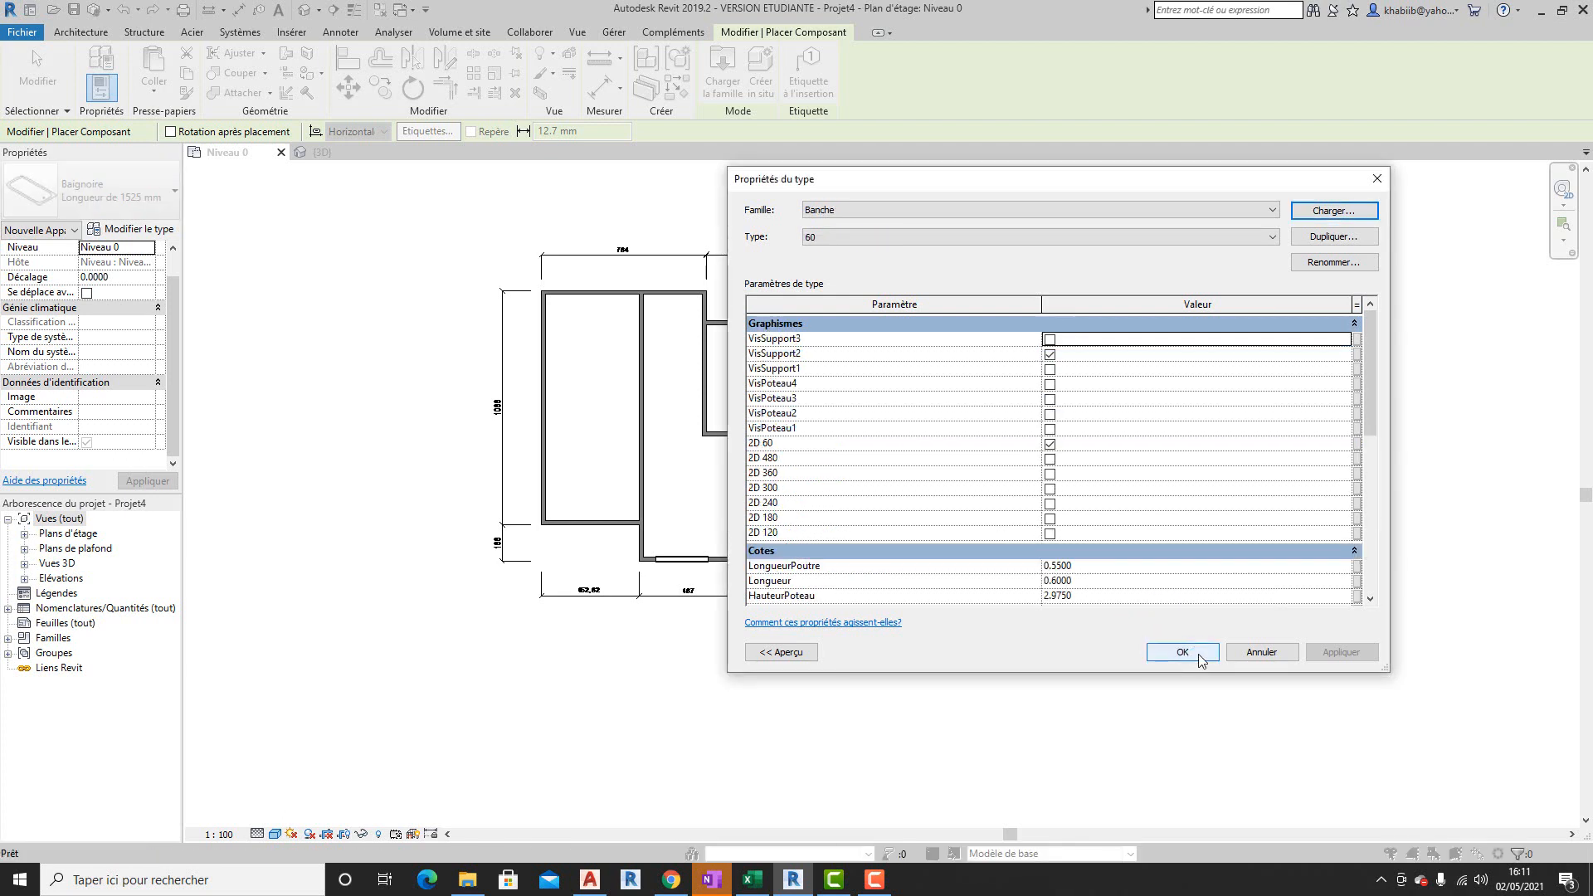
left_click(1195, 656)
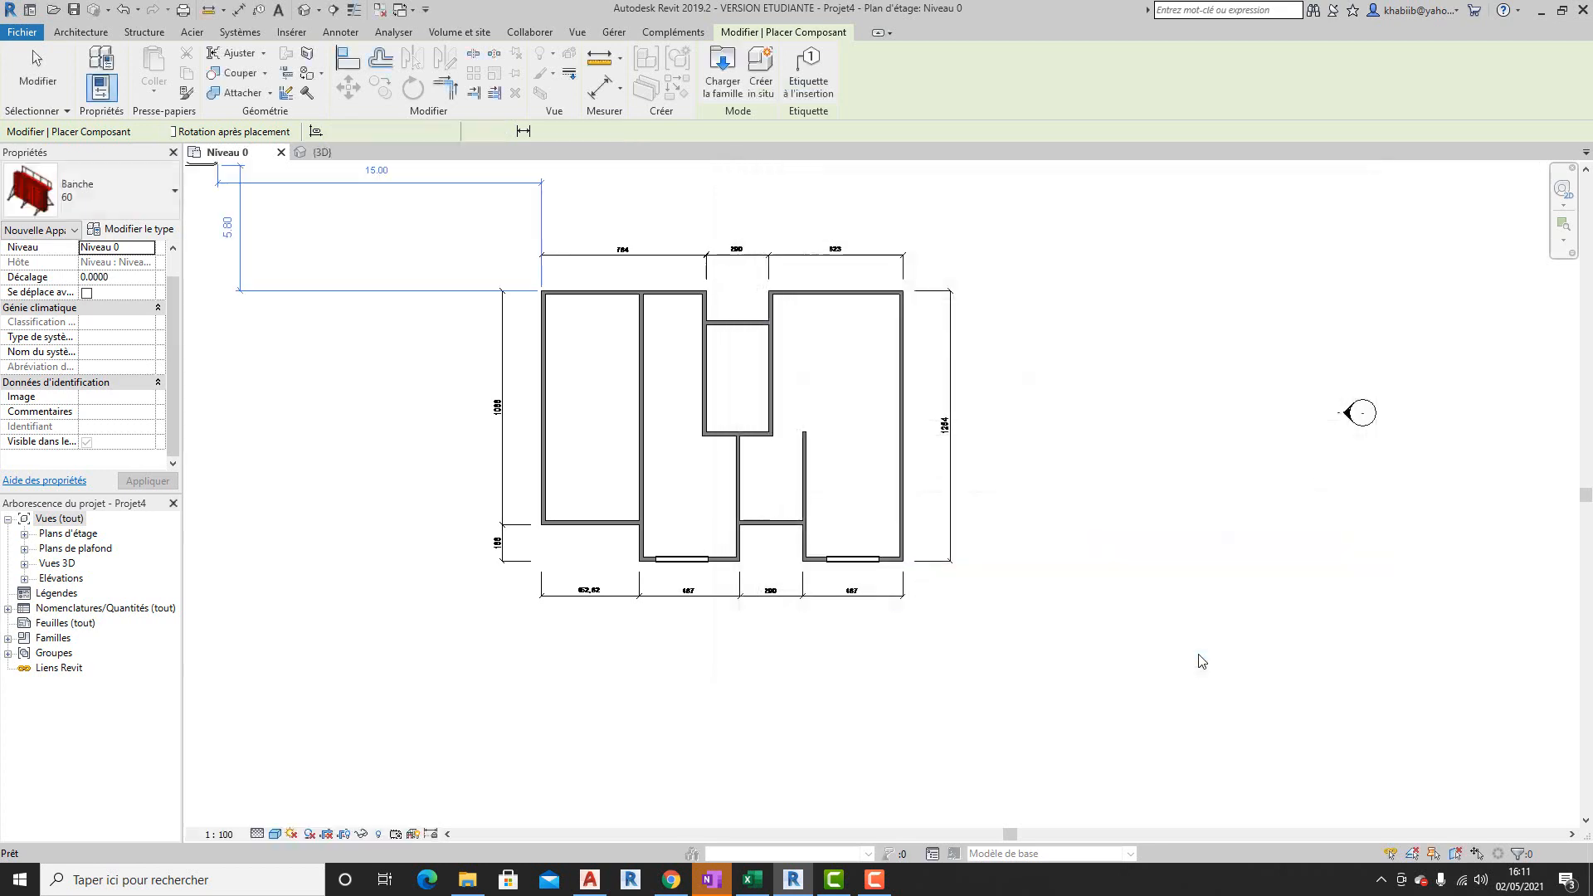
- Try placing a Banche 60 formwork panel outside the building, west of the plan, and delete it
left_click(115, 181)
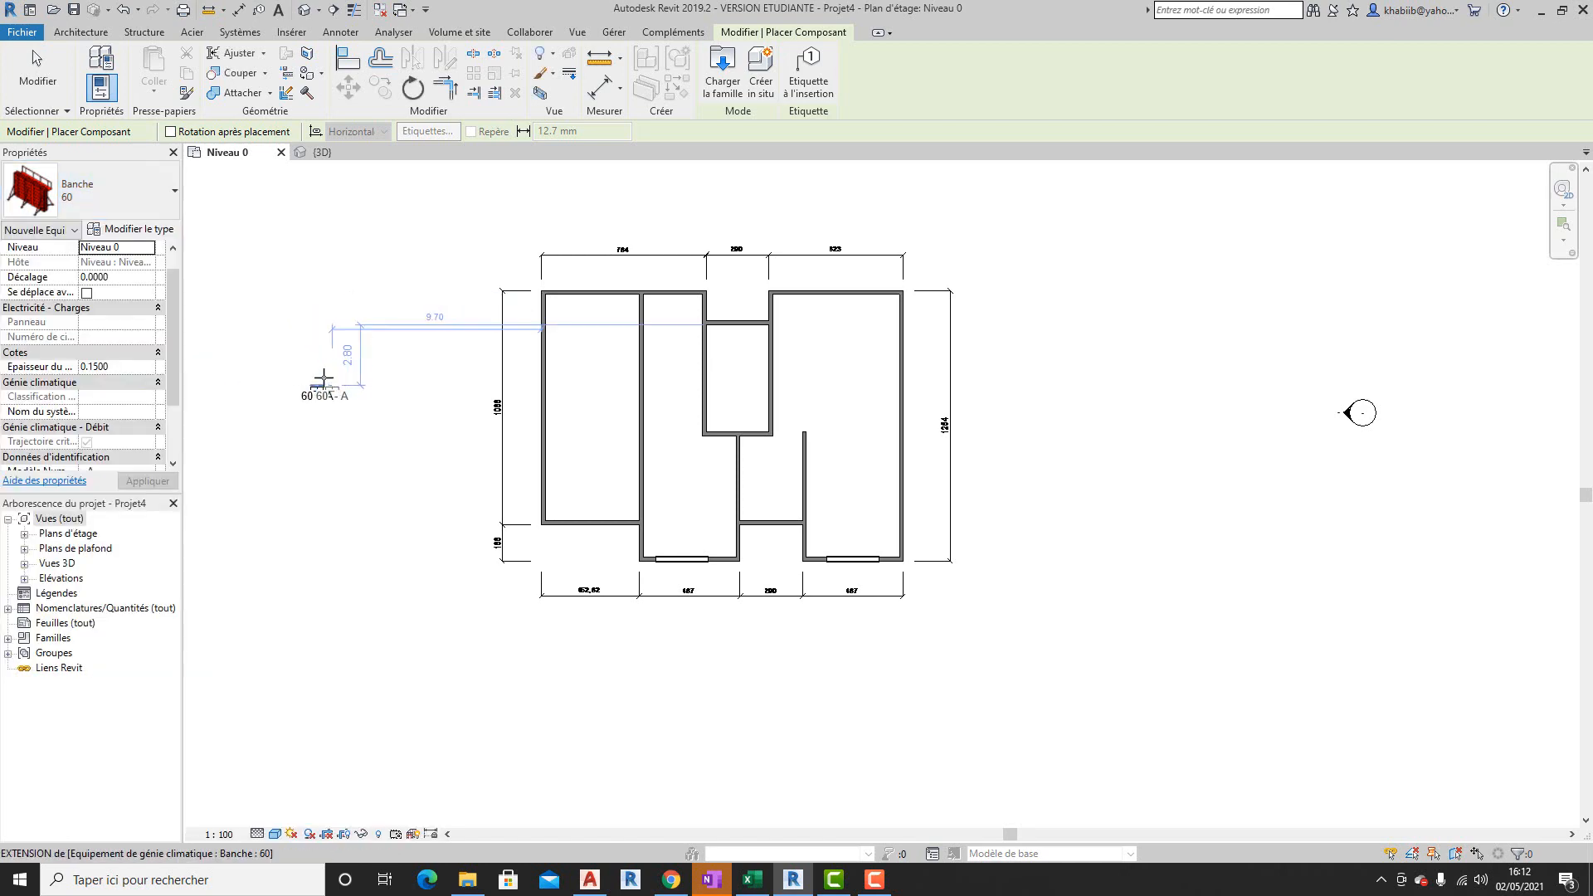
left_click(323, 379)
key("Escape")
key("Escape")
scroll(355, 421, "up", 4)
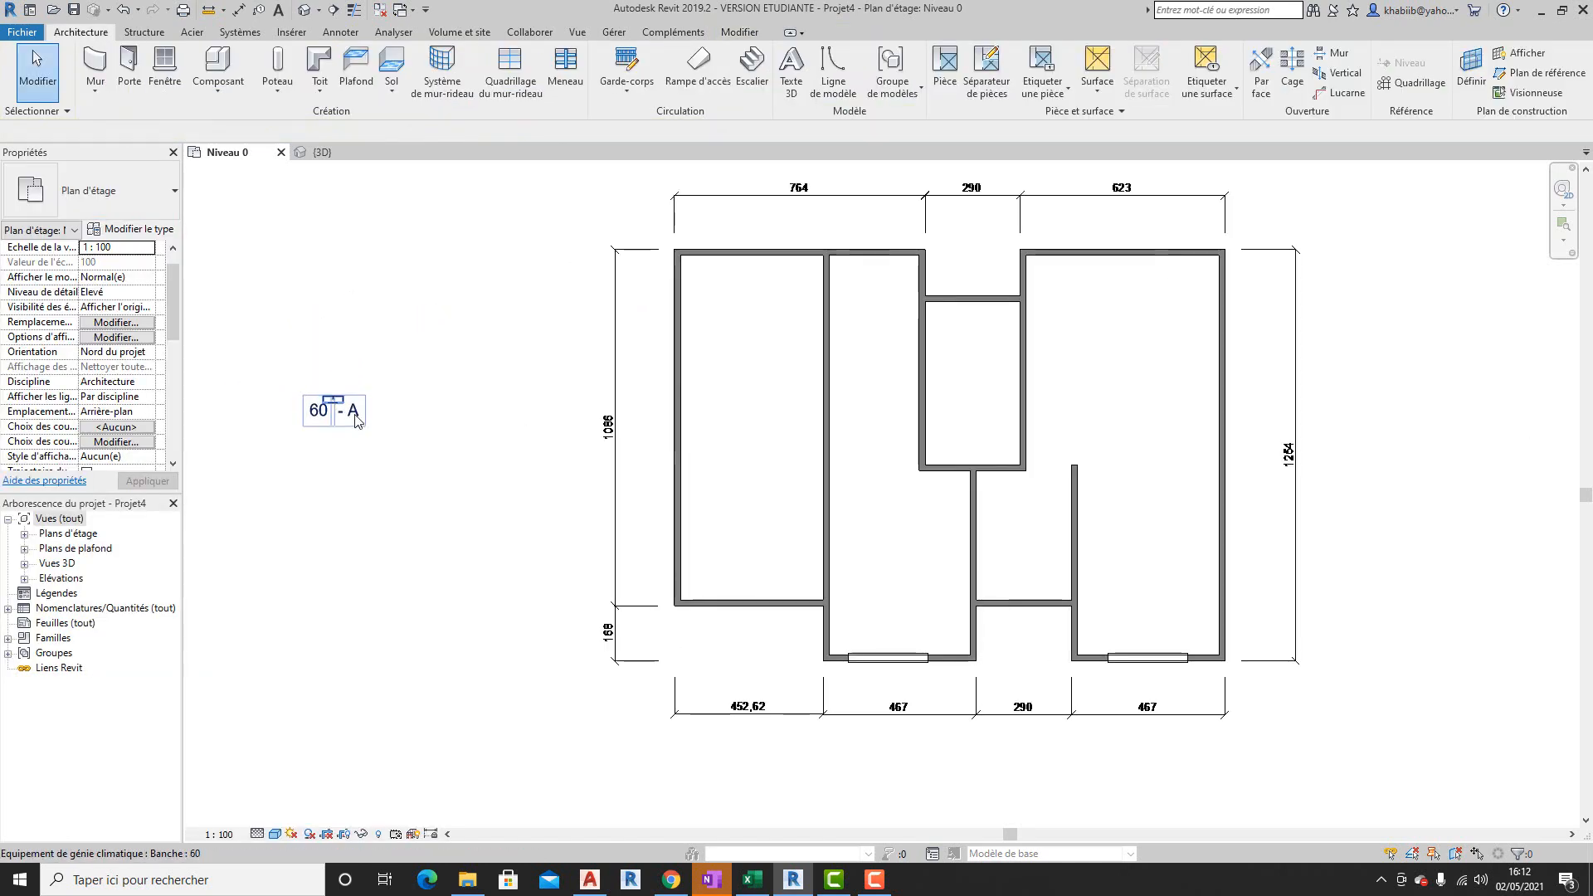
left_click(342, 407)
key("Delete")
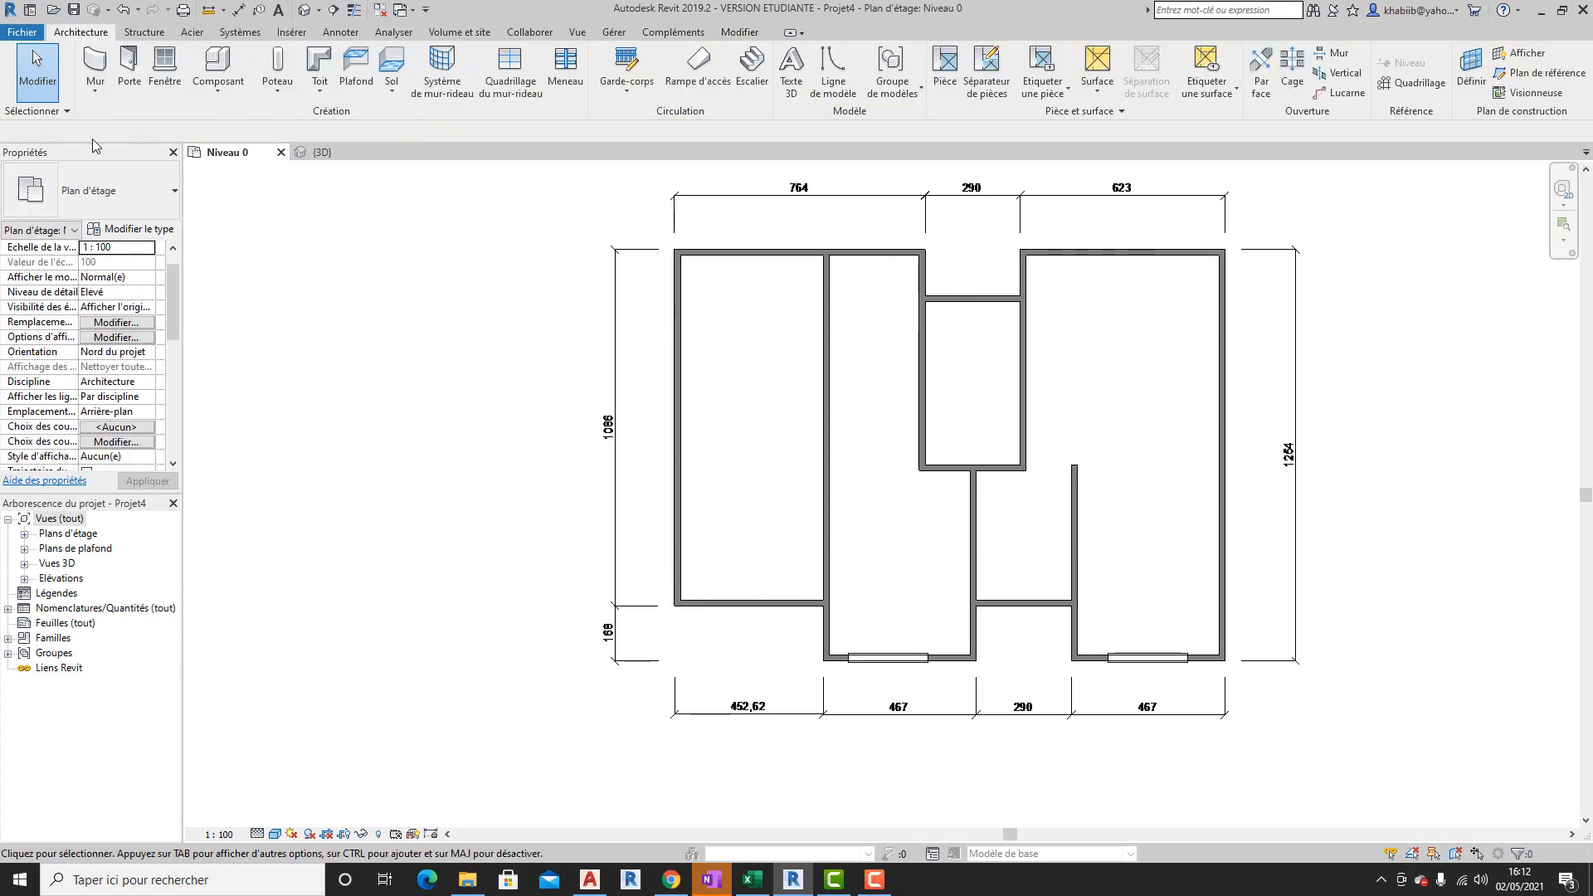
- Place a Banche 480 formwork panel outside the building's southeast corner and inspect it in the 3D view
left_click(217, 66)
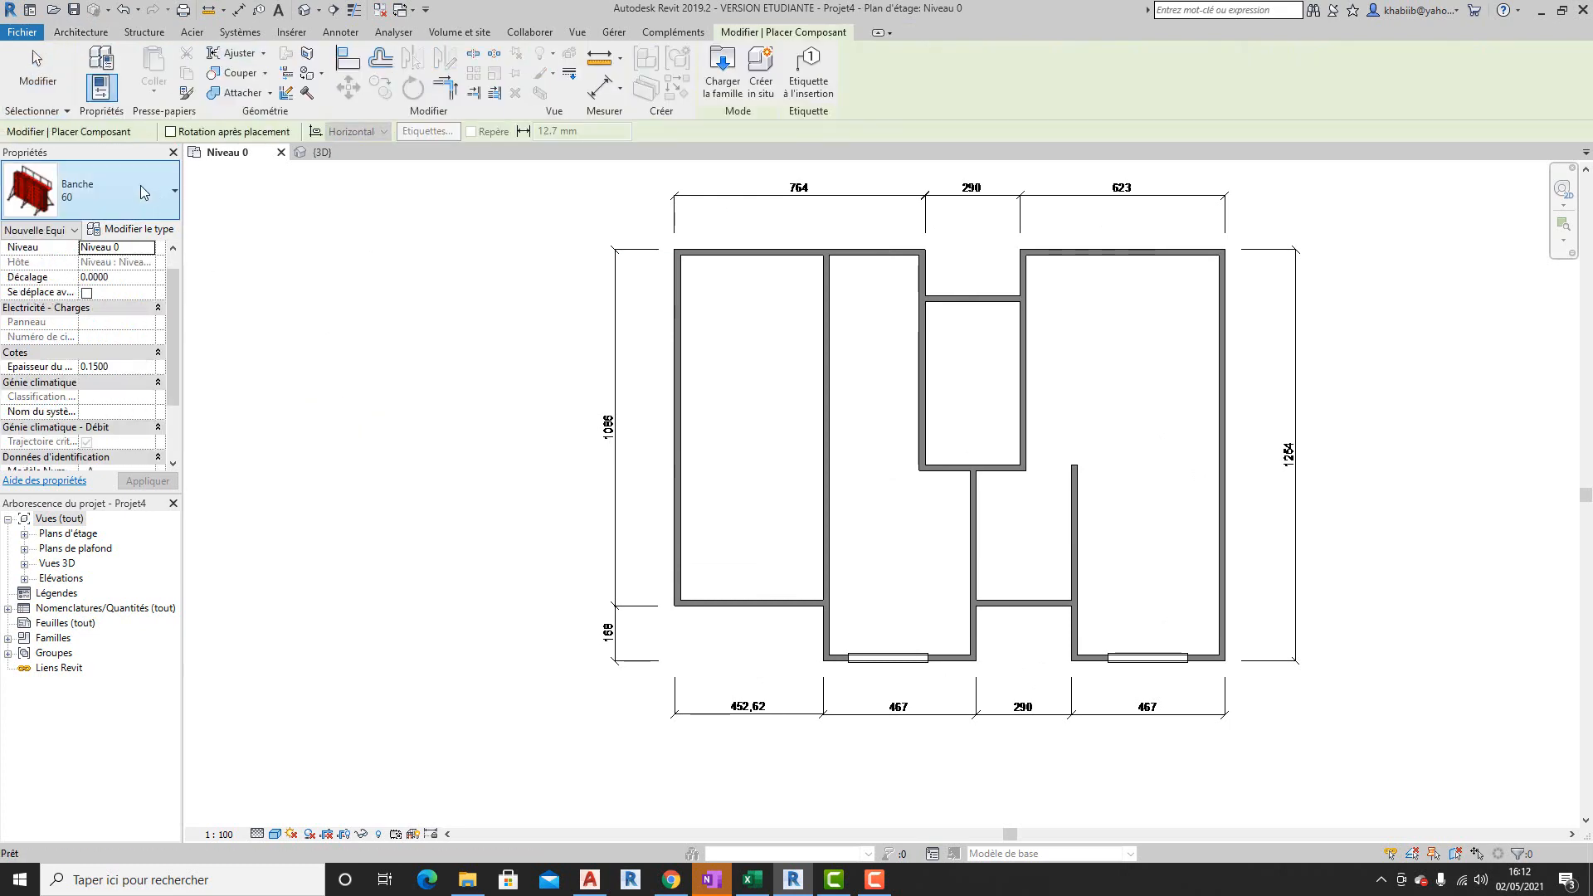
left_click(104, 176)
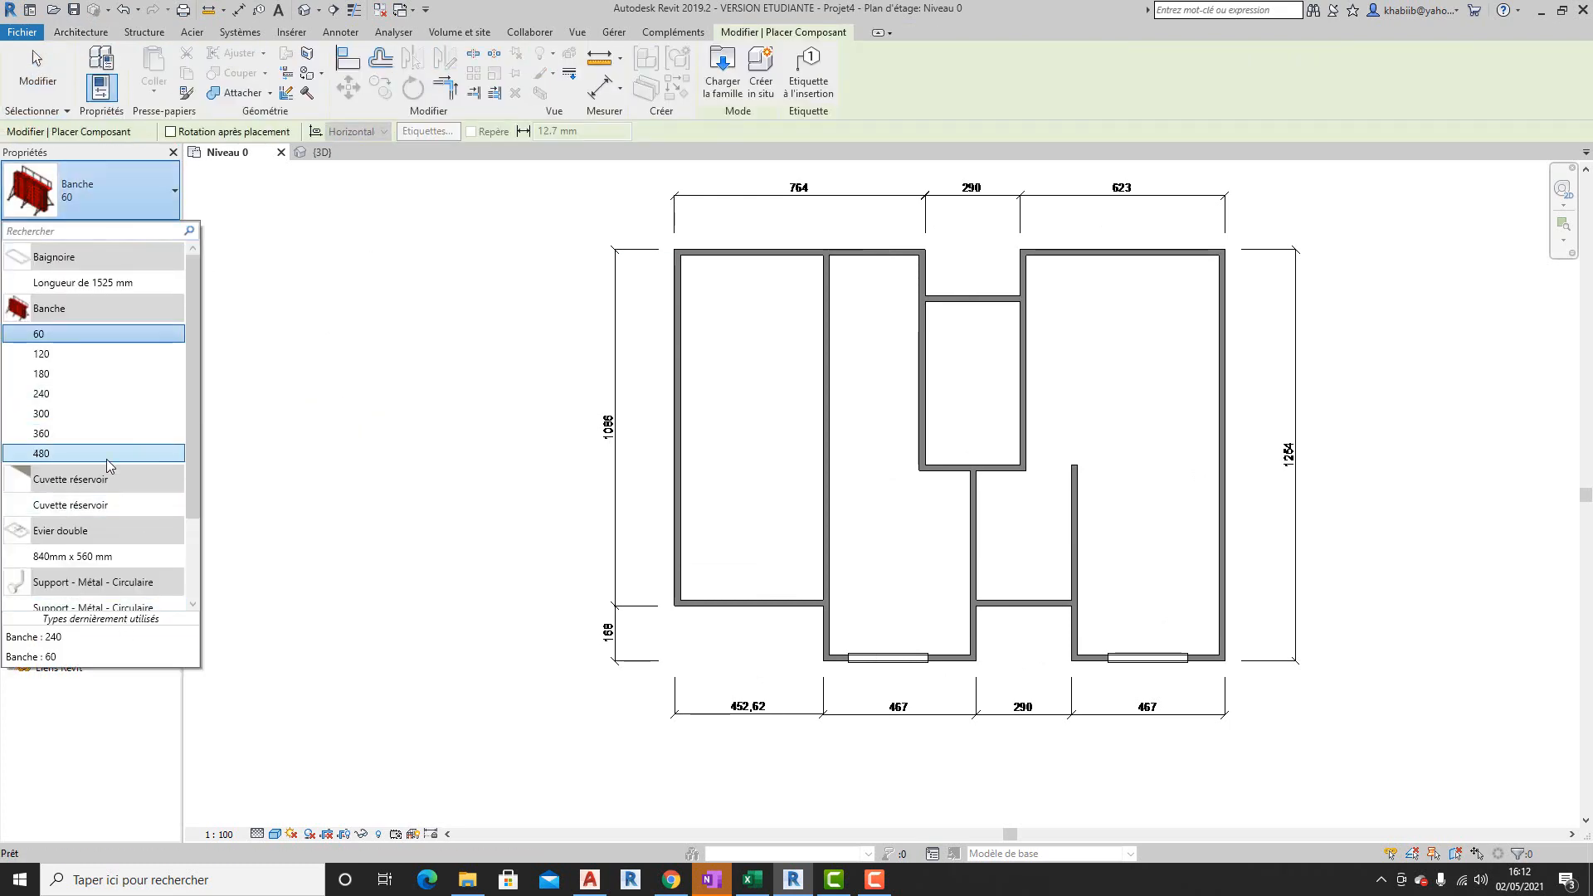
left_click(186, 458)
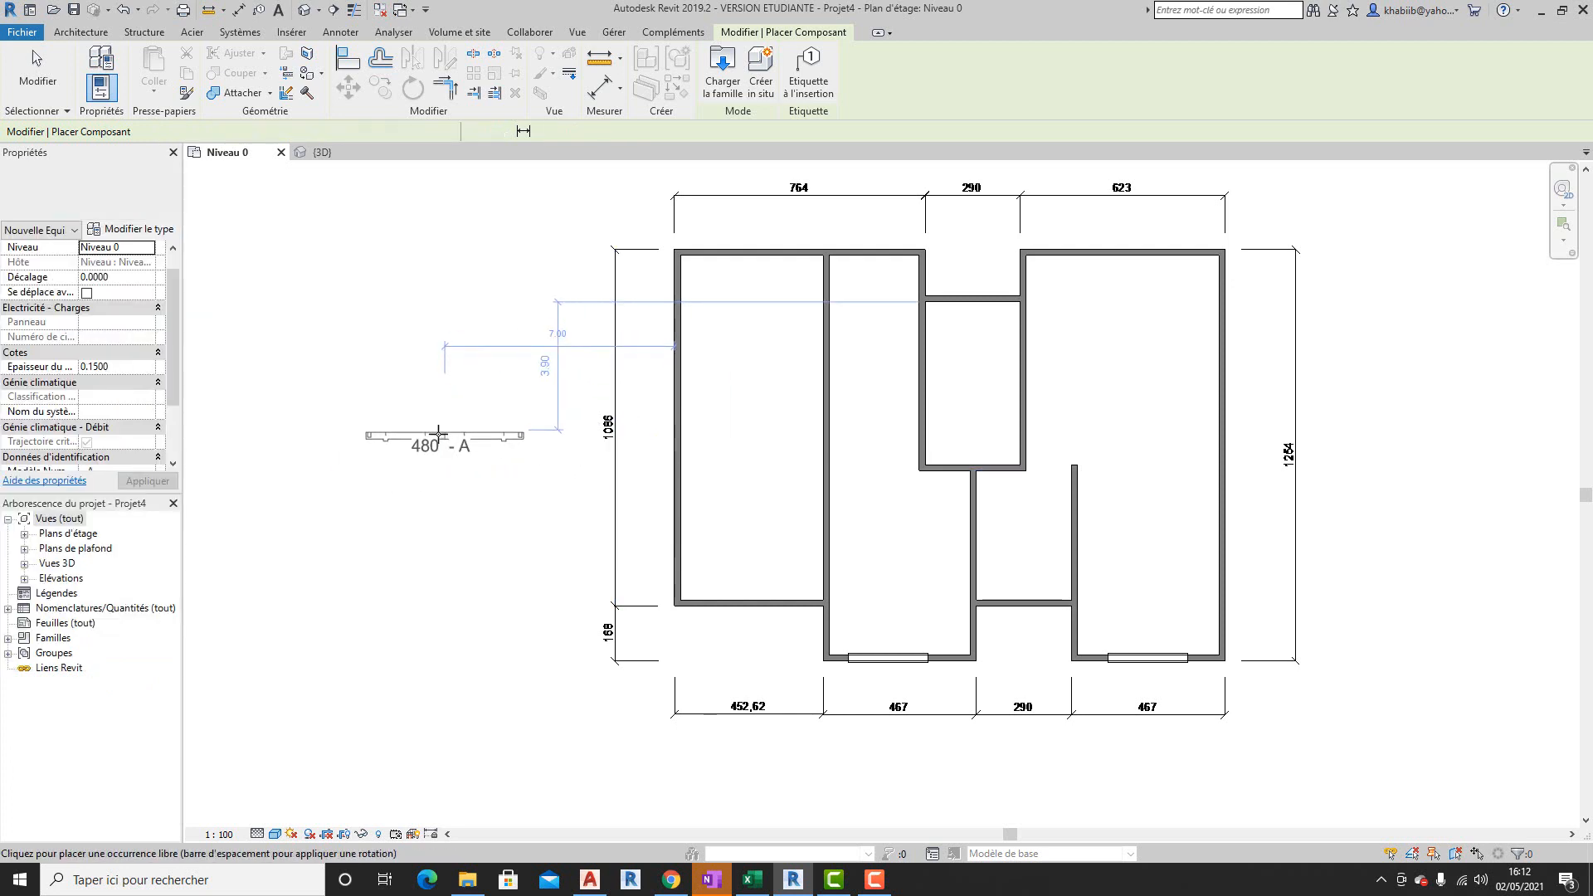
scroll(471, 425, "down", 5)
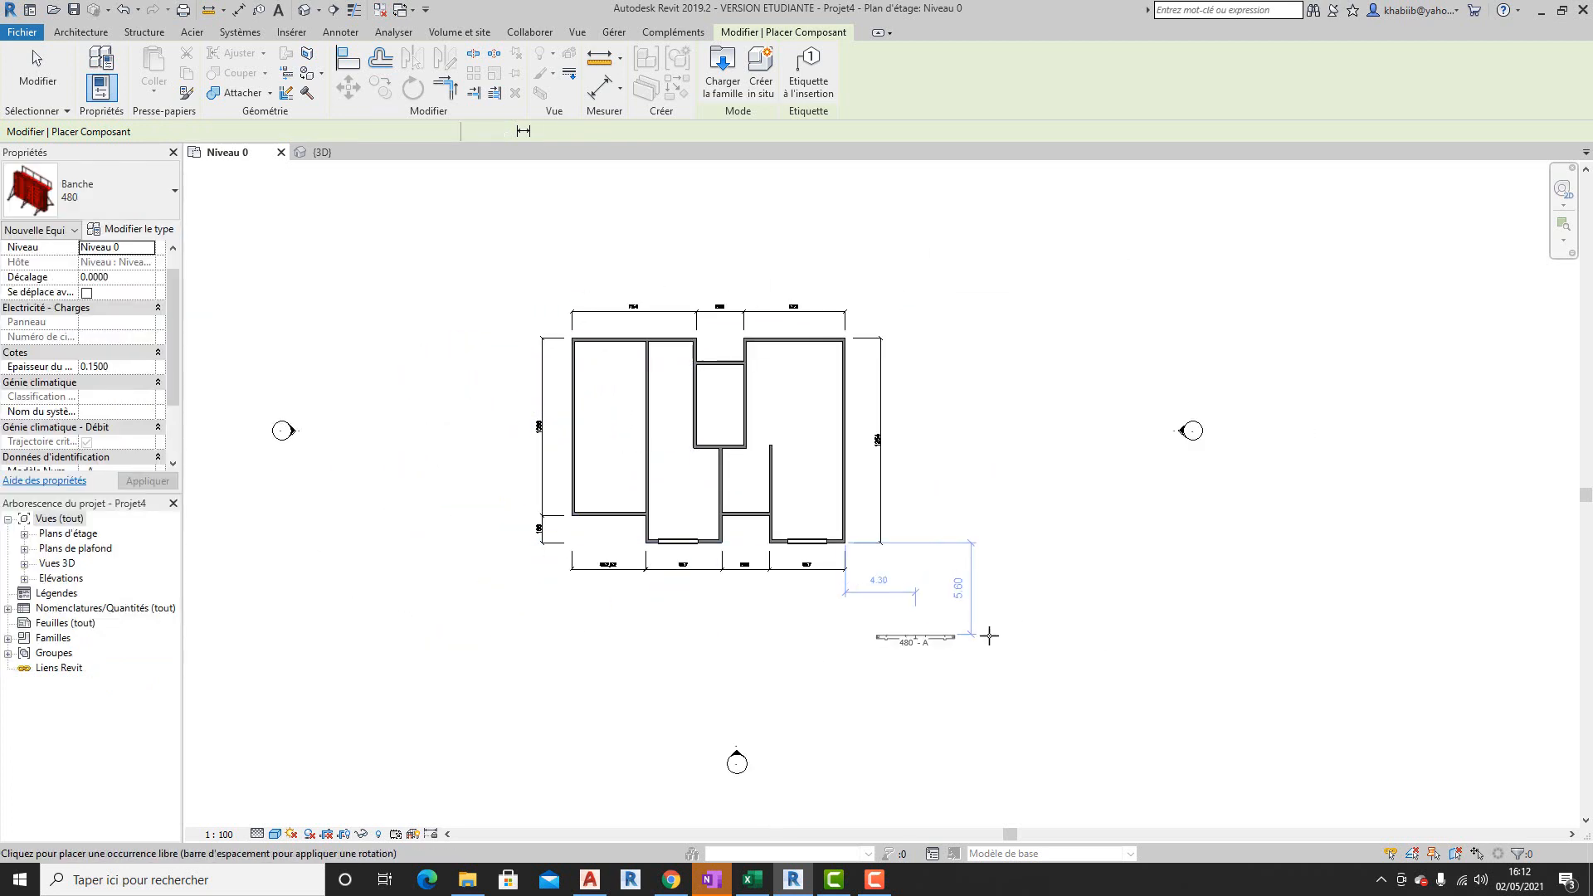
left_click(988, 638)
key("Escape")
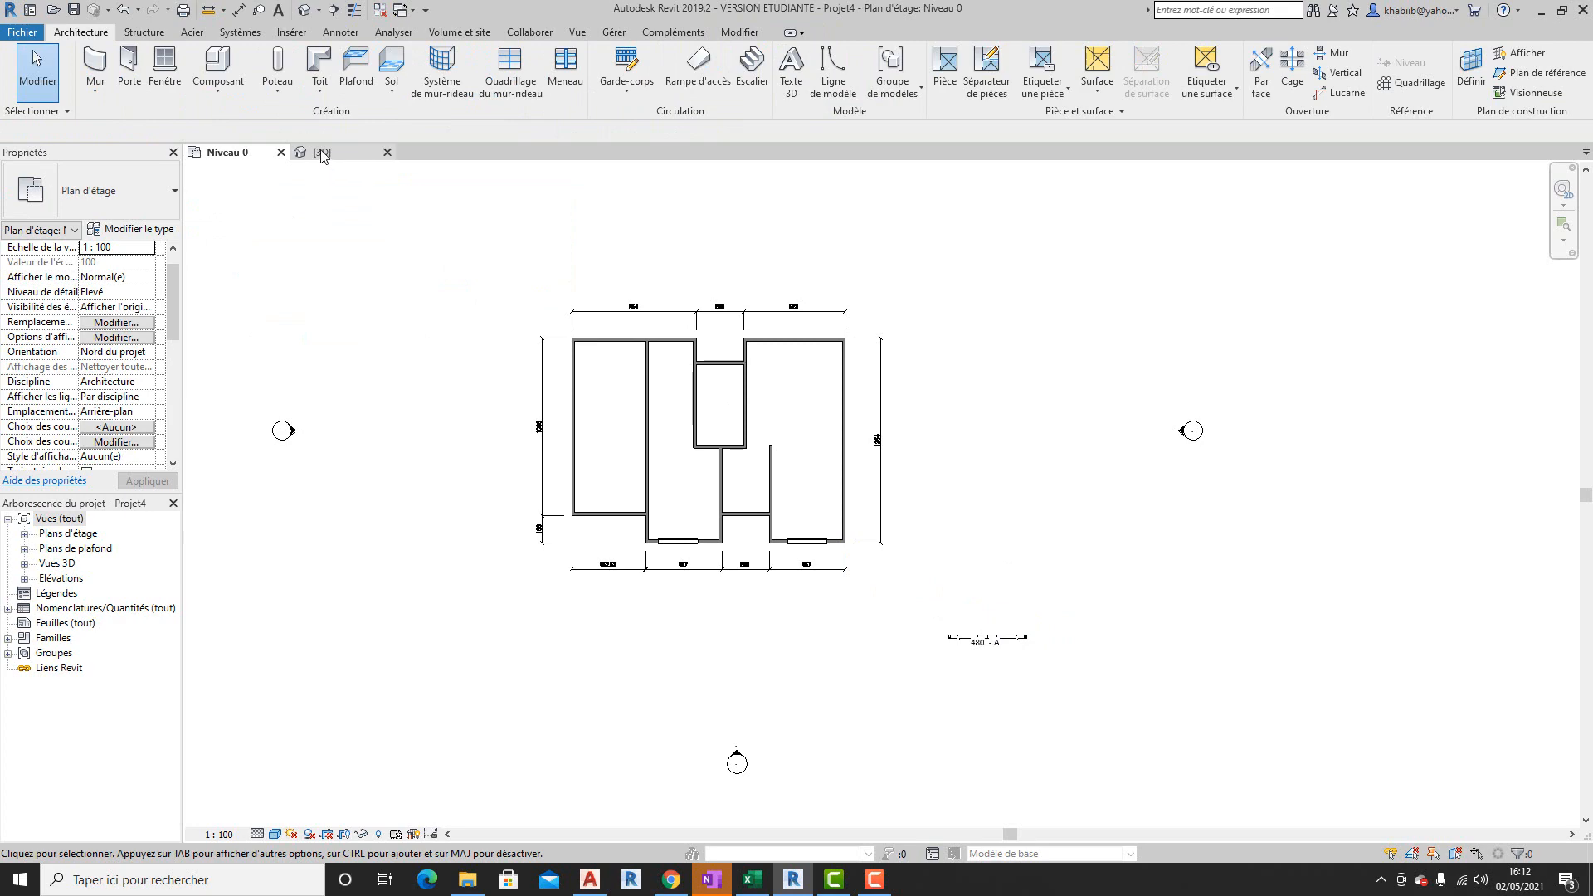
left_click(322, 152)
scroll(927, 629, "up", 10)
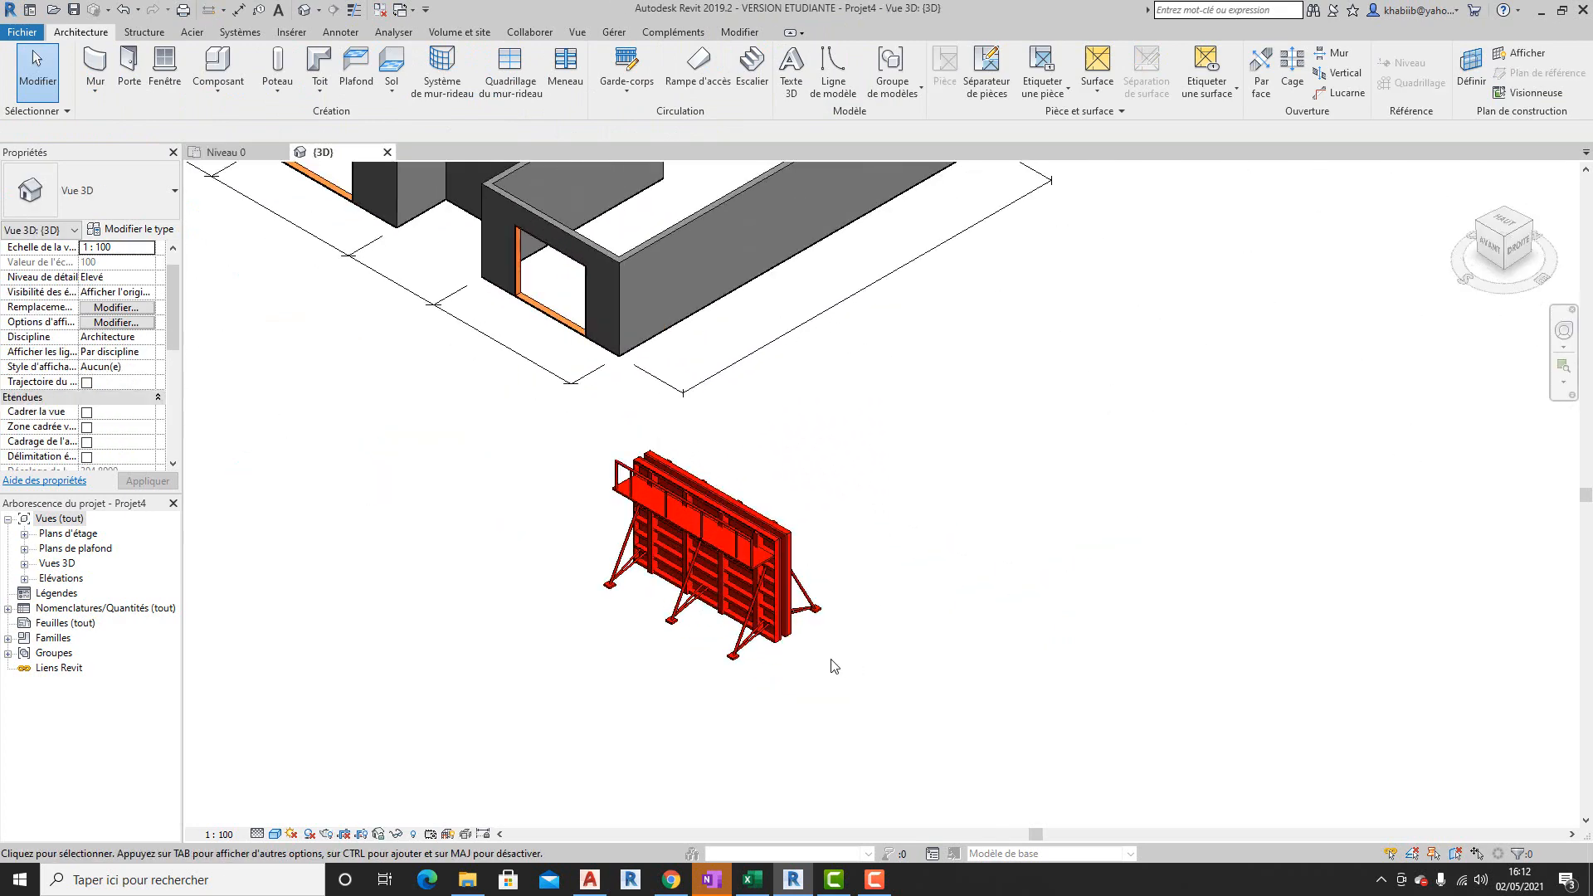
- Delete the Banche 480 formwork panel standing outside the building's southeast corner
scroll(818, 548, "down", 6)
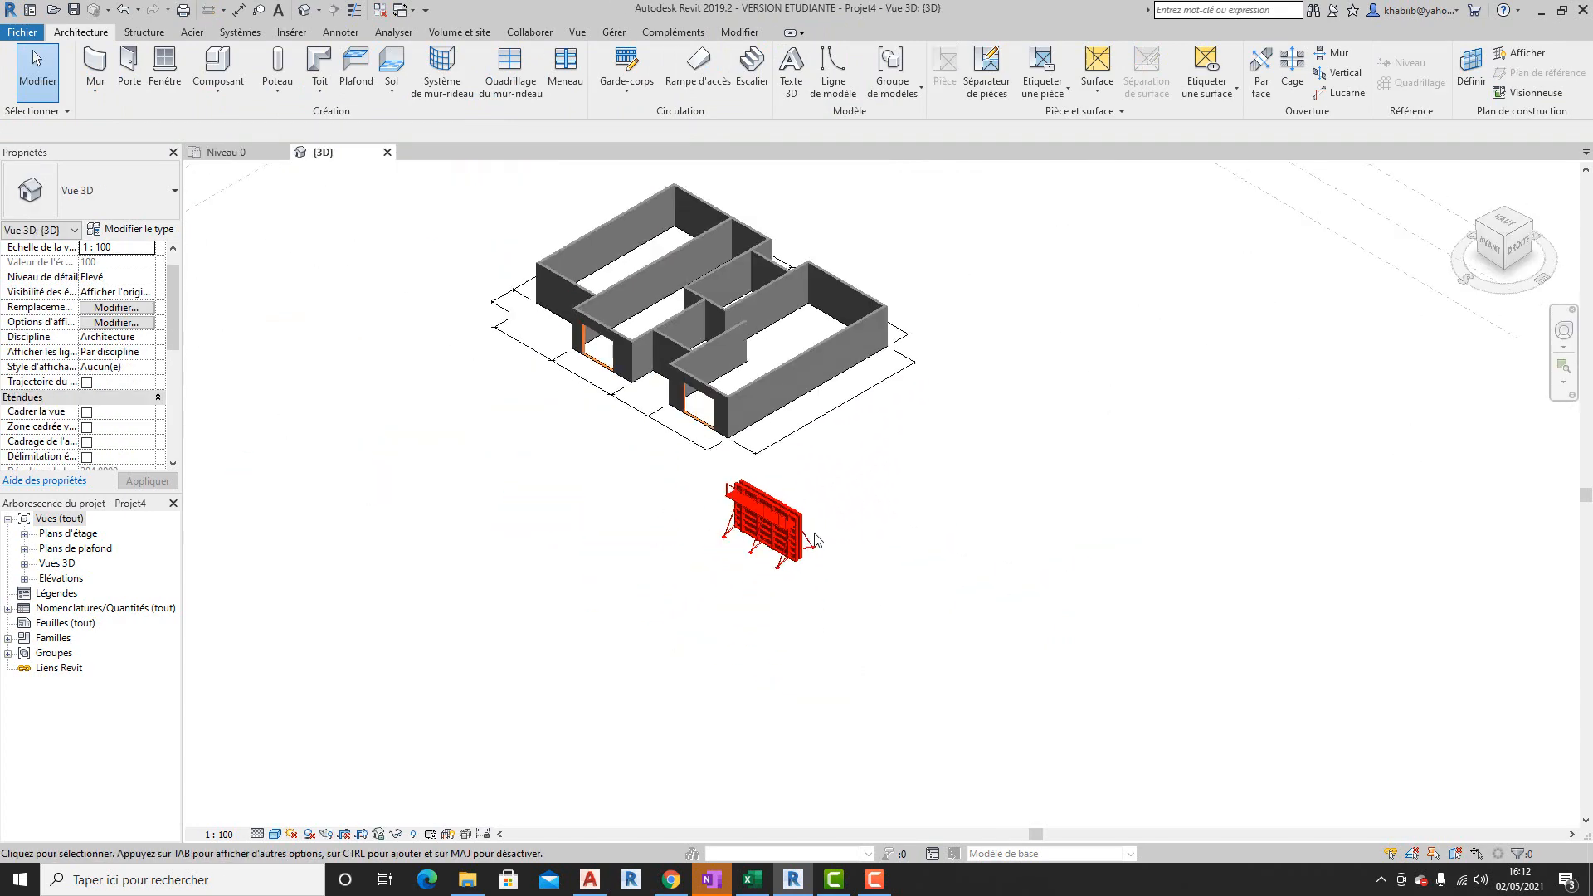
left_click(771, 524)
key("Delete")
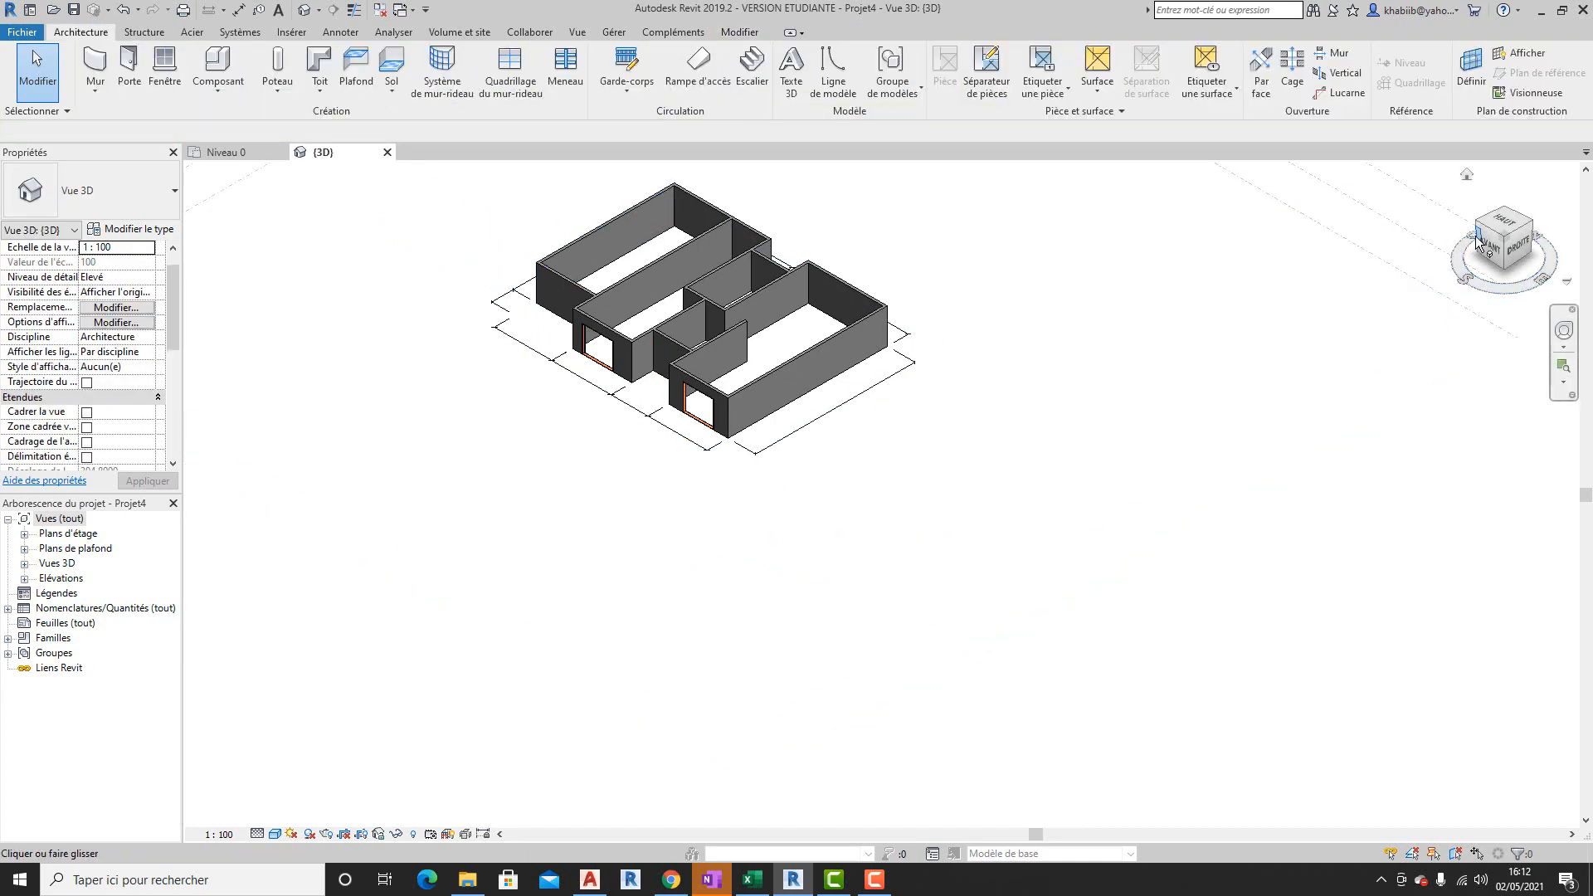
- Orient the 3D view to look straight down from the top with north facing up
left_click(1507, 225)
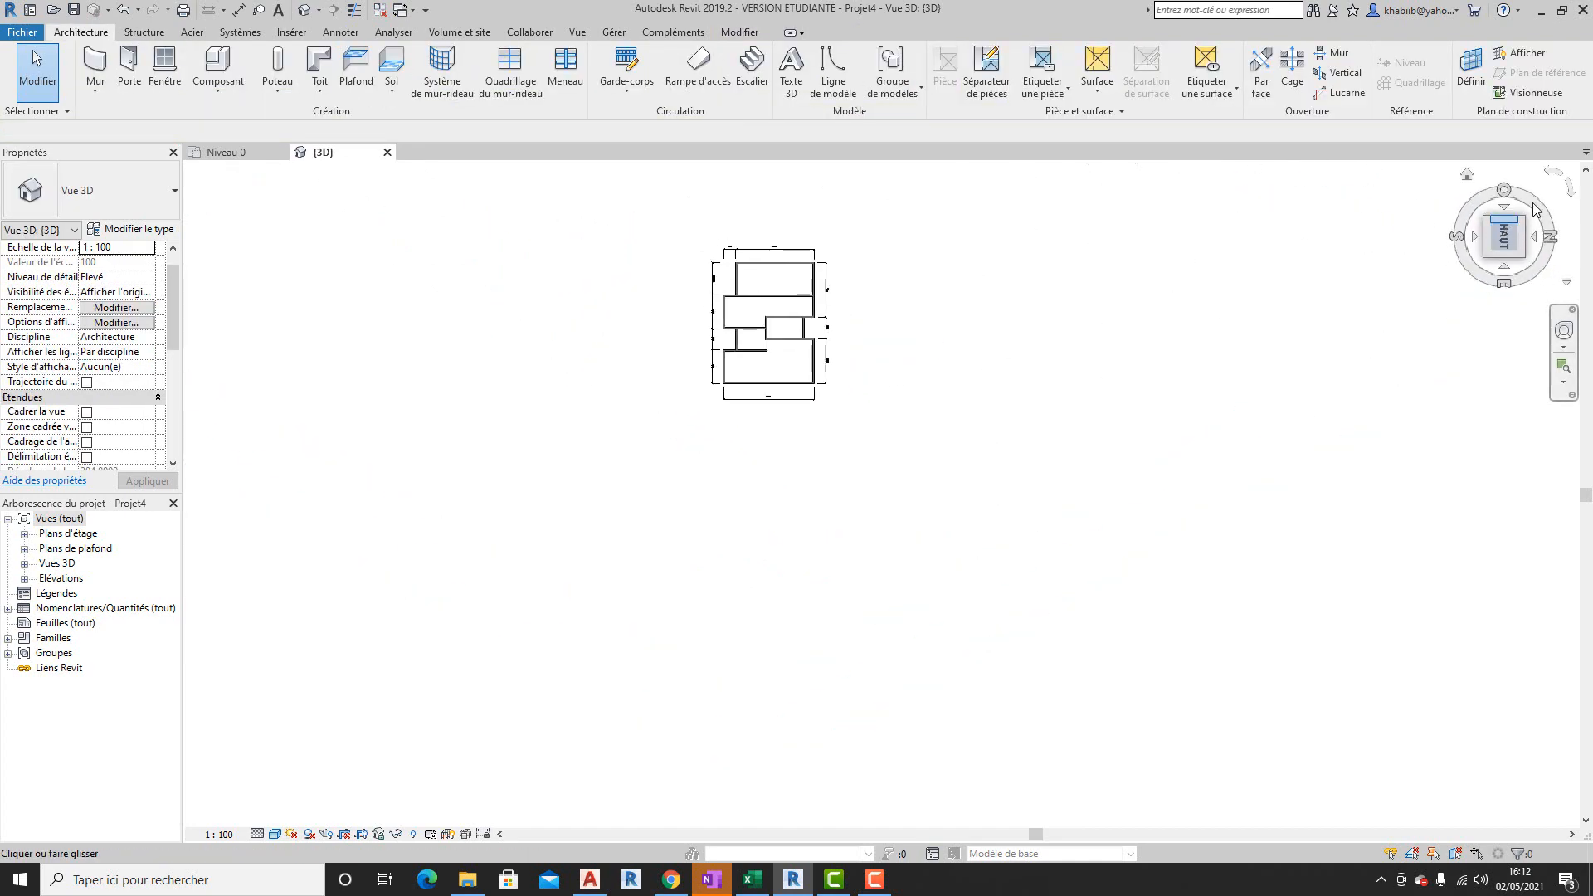
left_click(1552, 174)
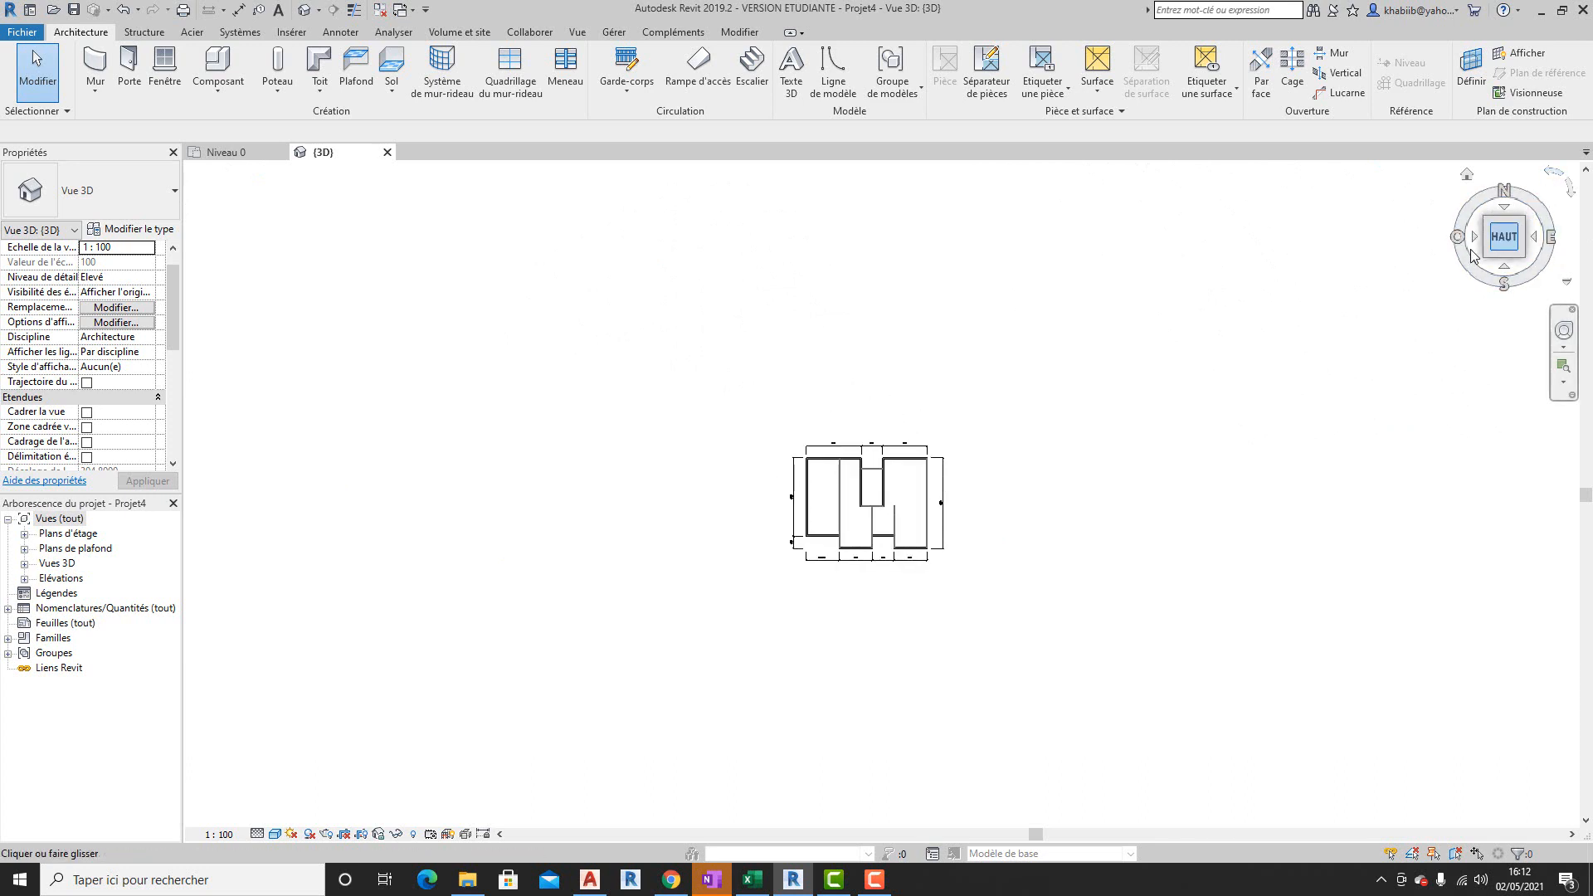
scroll(917, 551, "up", 3)
scroll(747, 569, "up", 3)
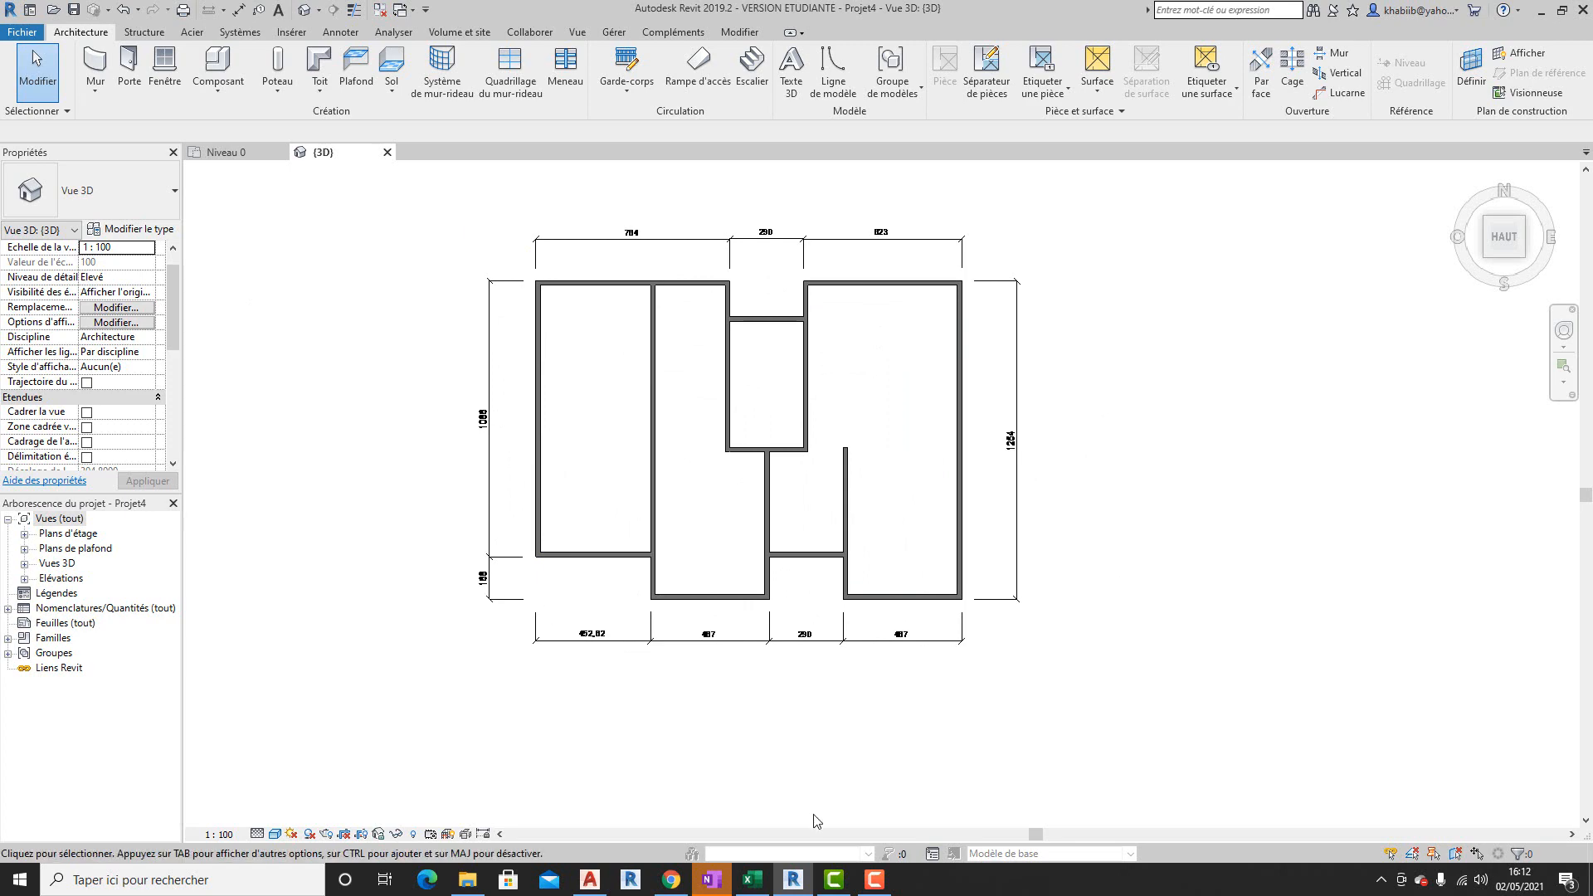
- Switch to AutoCAD to compare the Jour 1 to Jour 4 wall layout with the model, and return to Revit
left_click(599, 884)
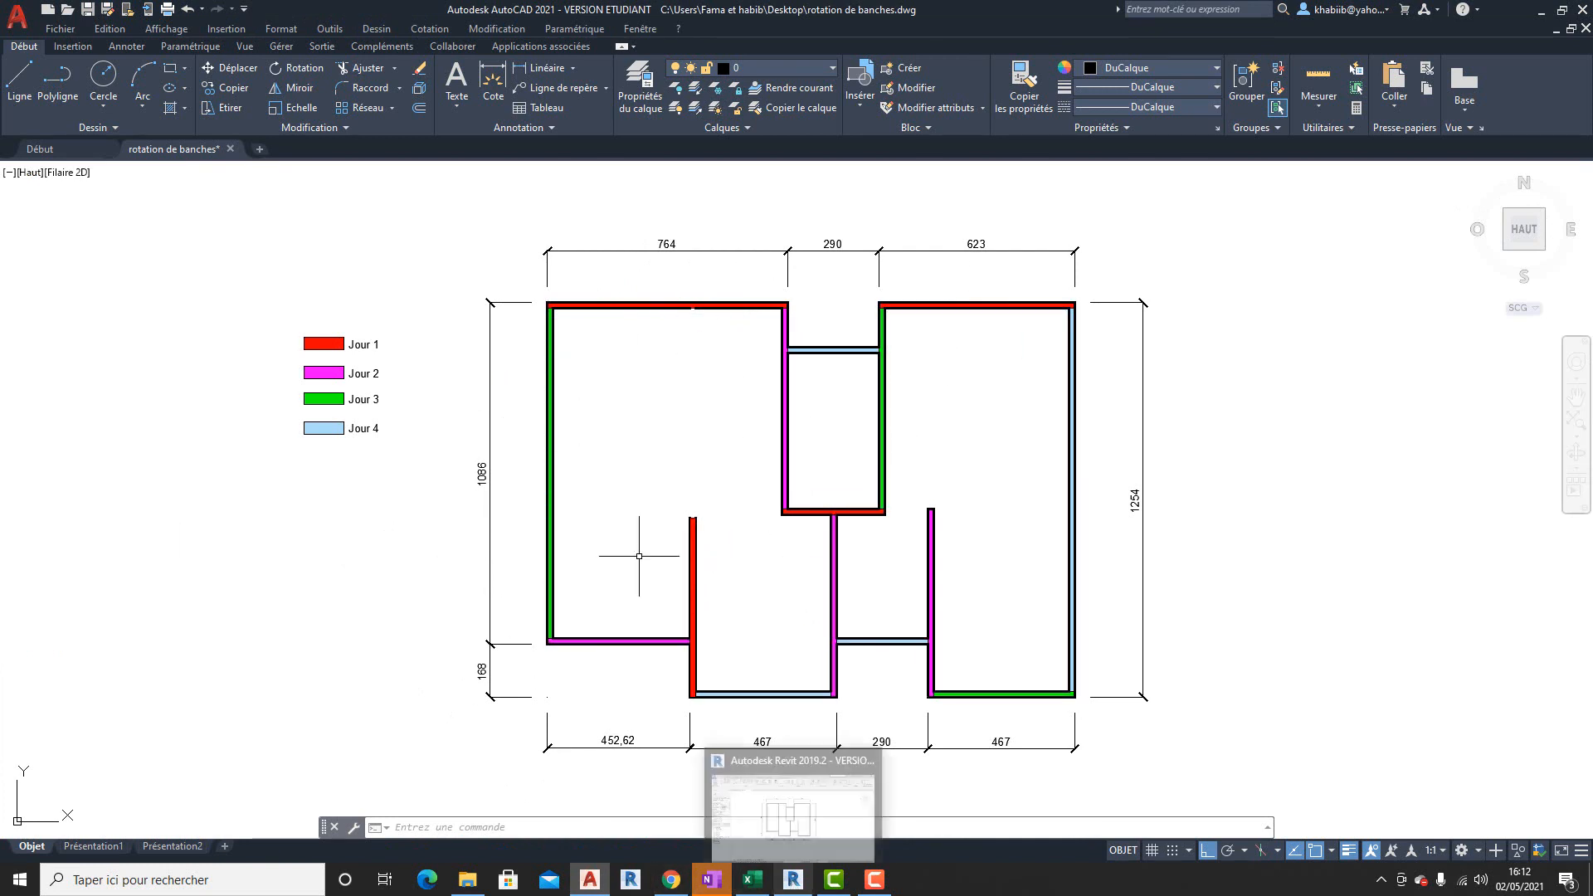
left_click(793, 880)
scroll(573, 278, "up", 3)
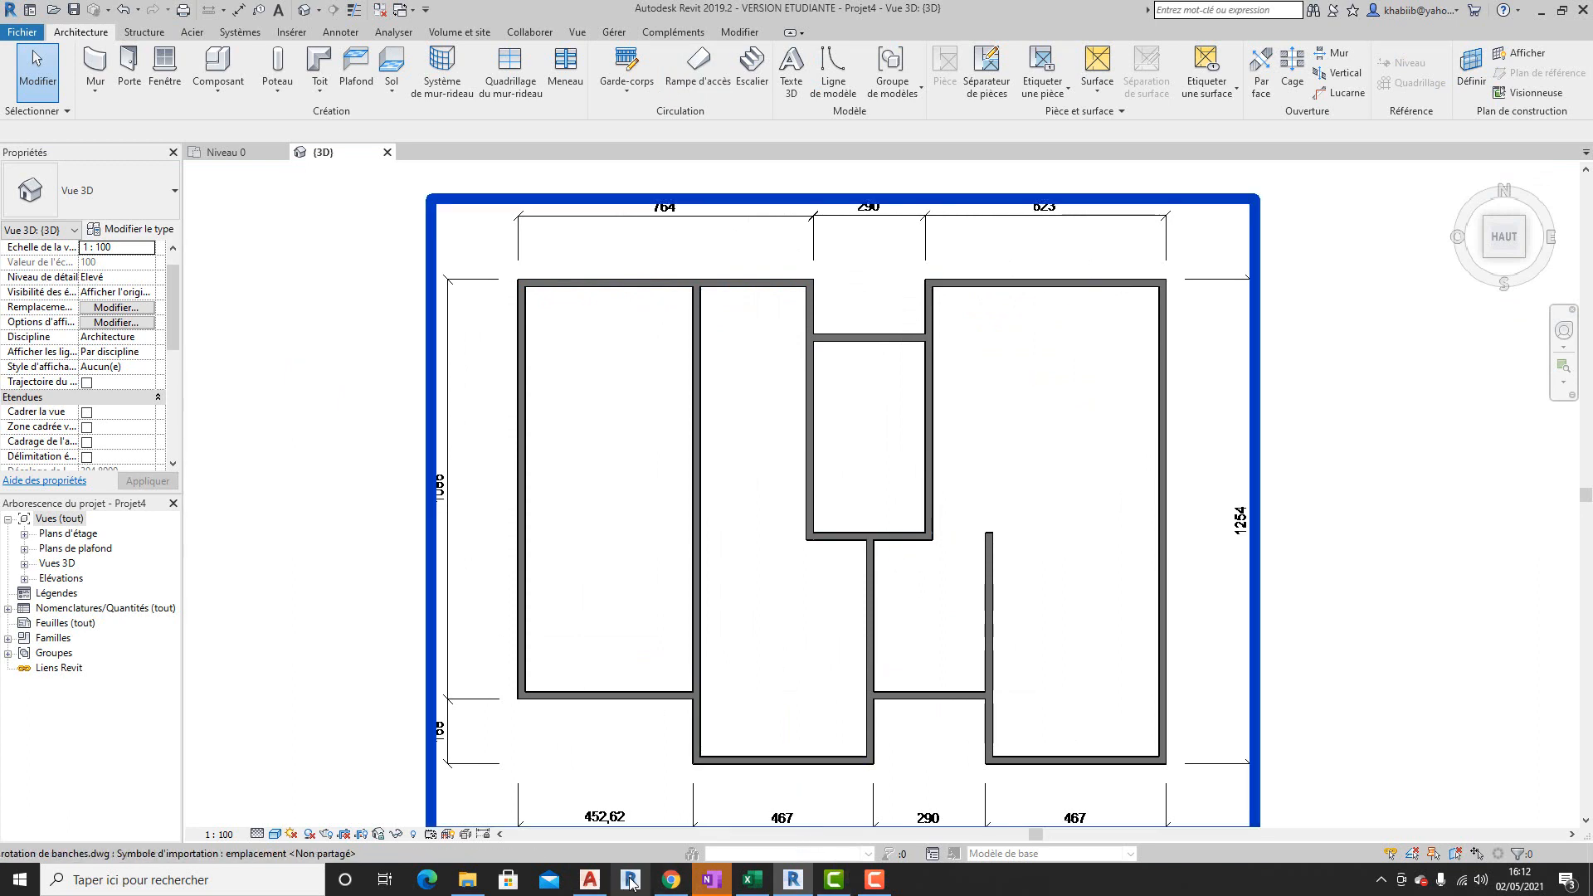
left_click(593, 883)
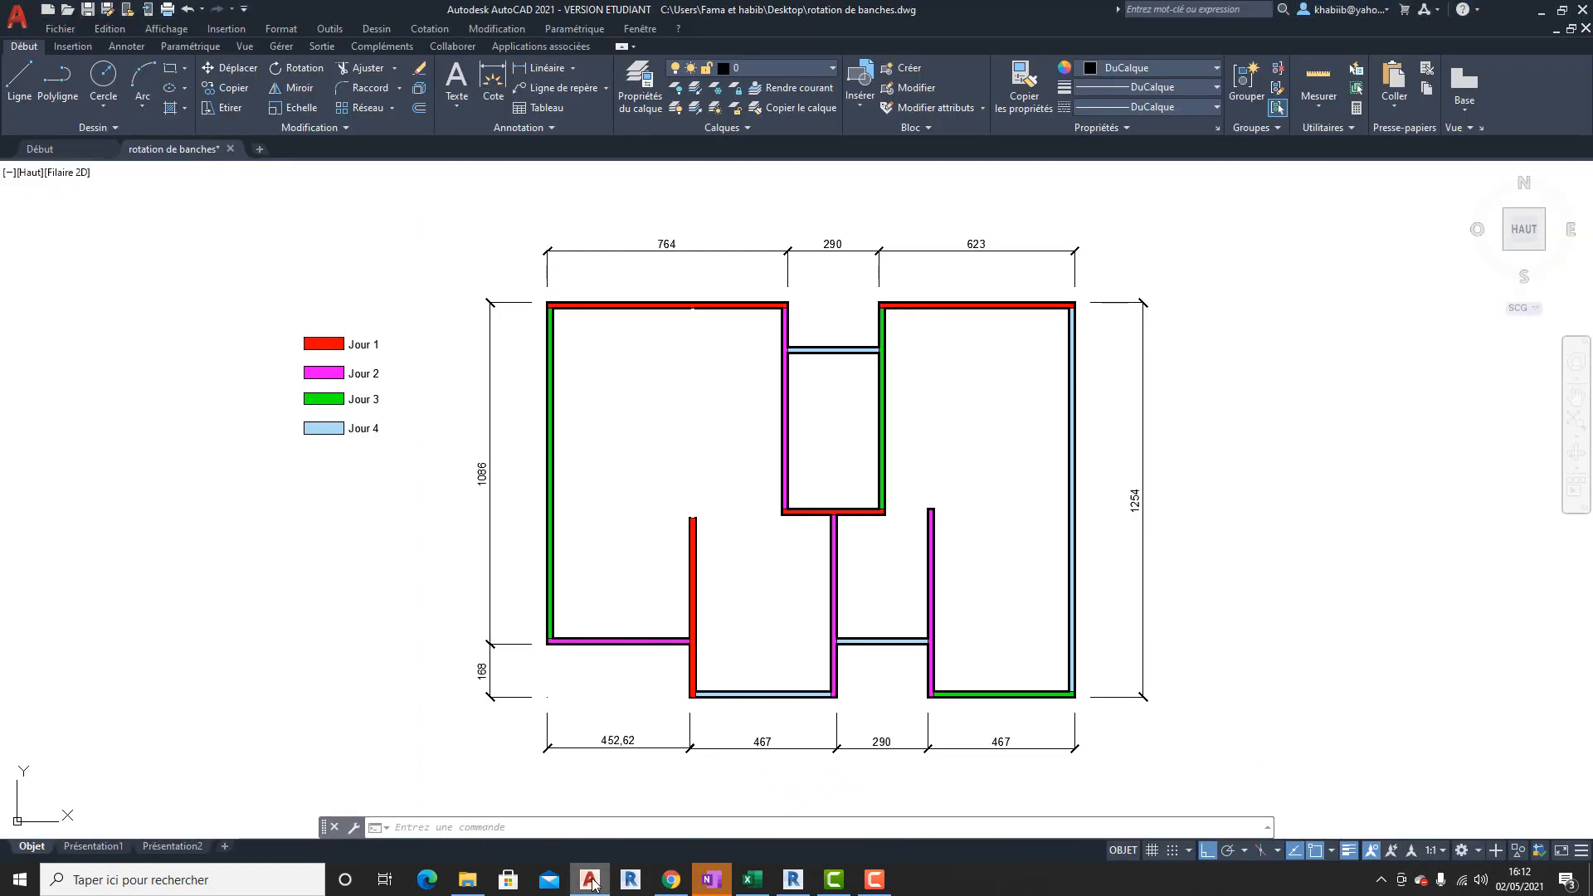
left_click(592, 883)
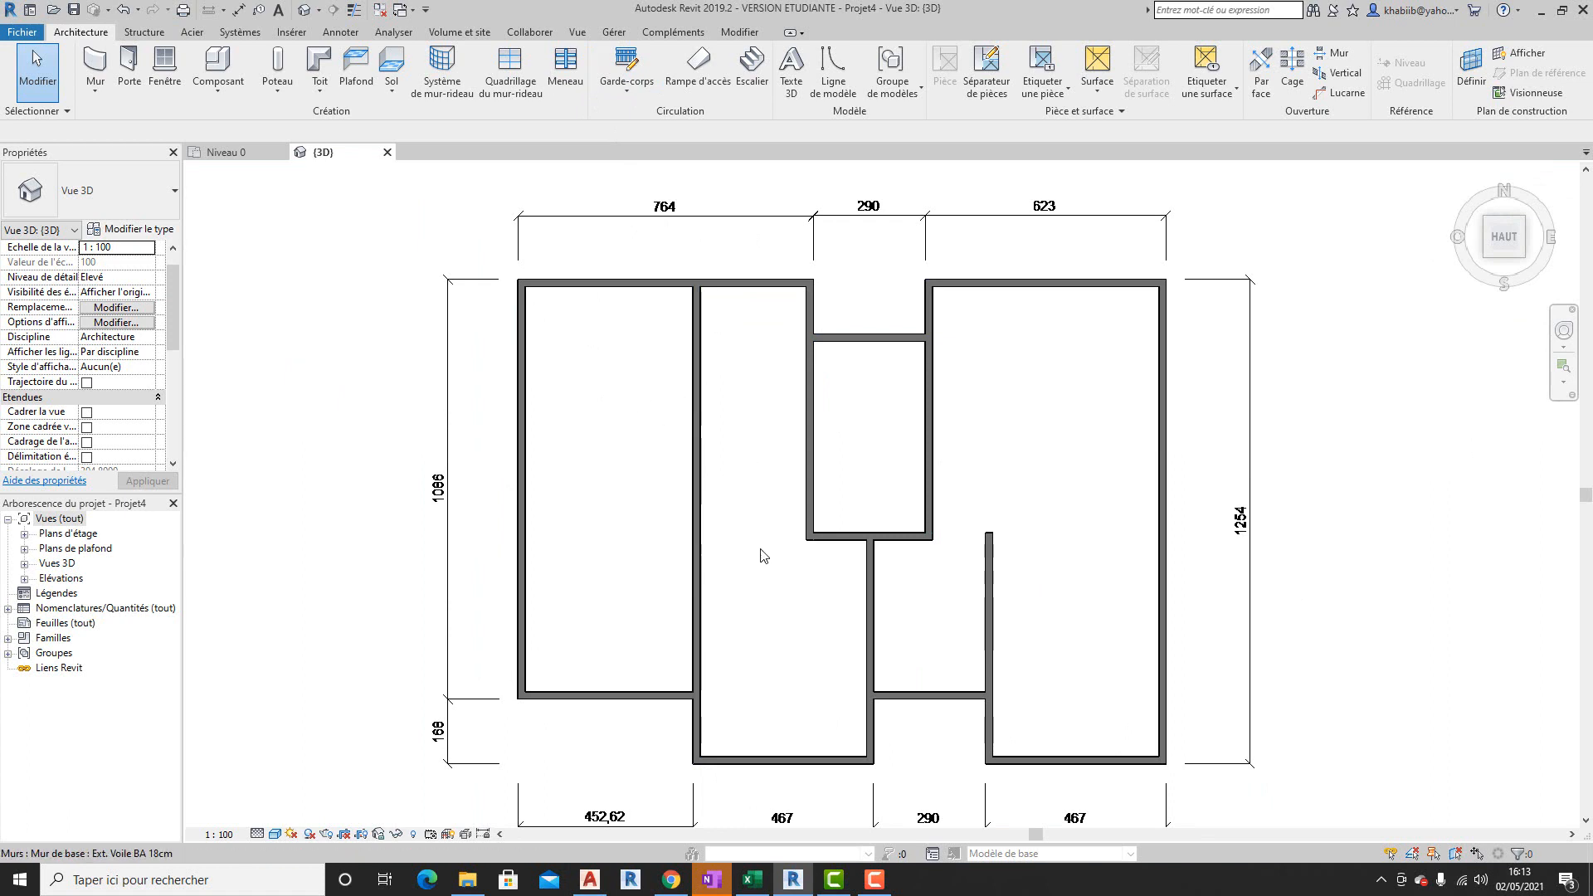
- Shorten the long interior wall between the 452,62 and 467 bays by pulling its north end south, level with the central room's south wall
left_click(696, 340)
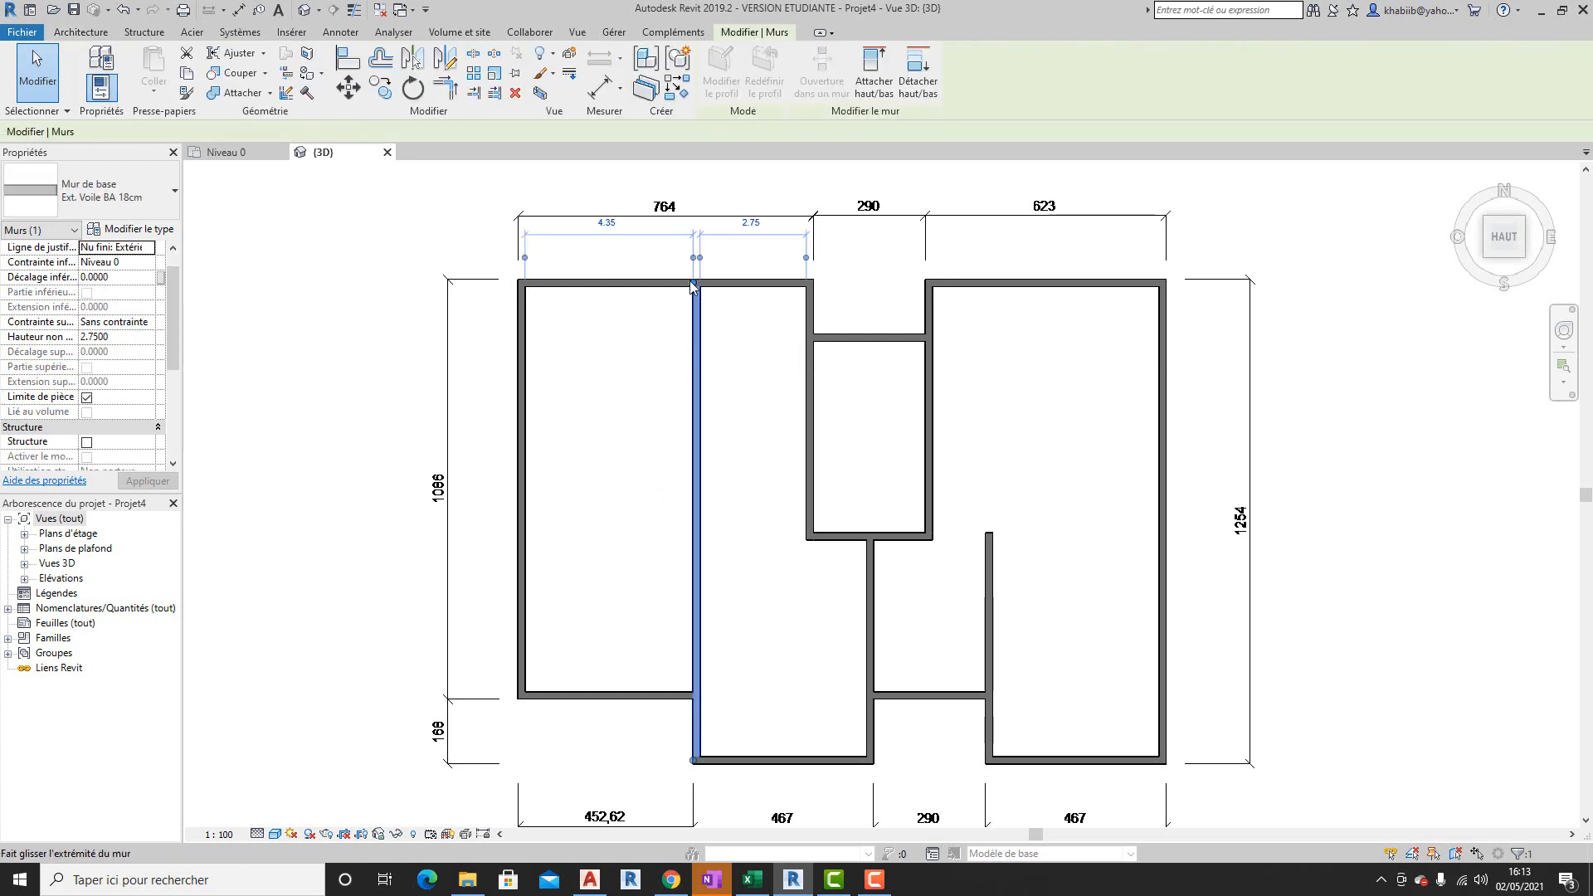
left_click_drag(693, 287, 693, 478)
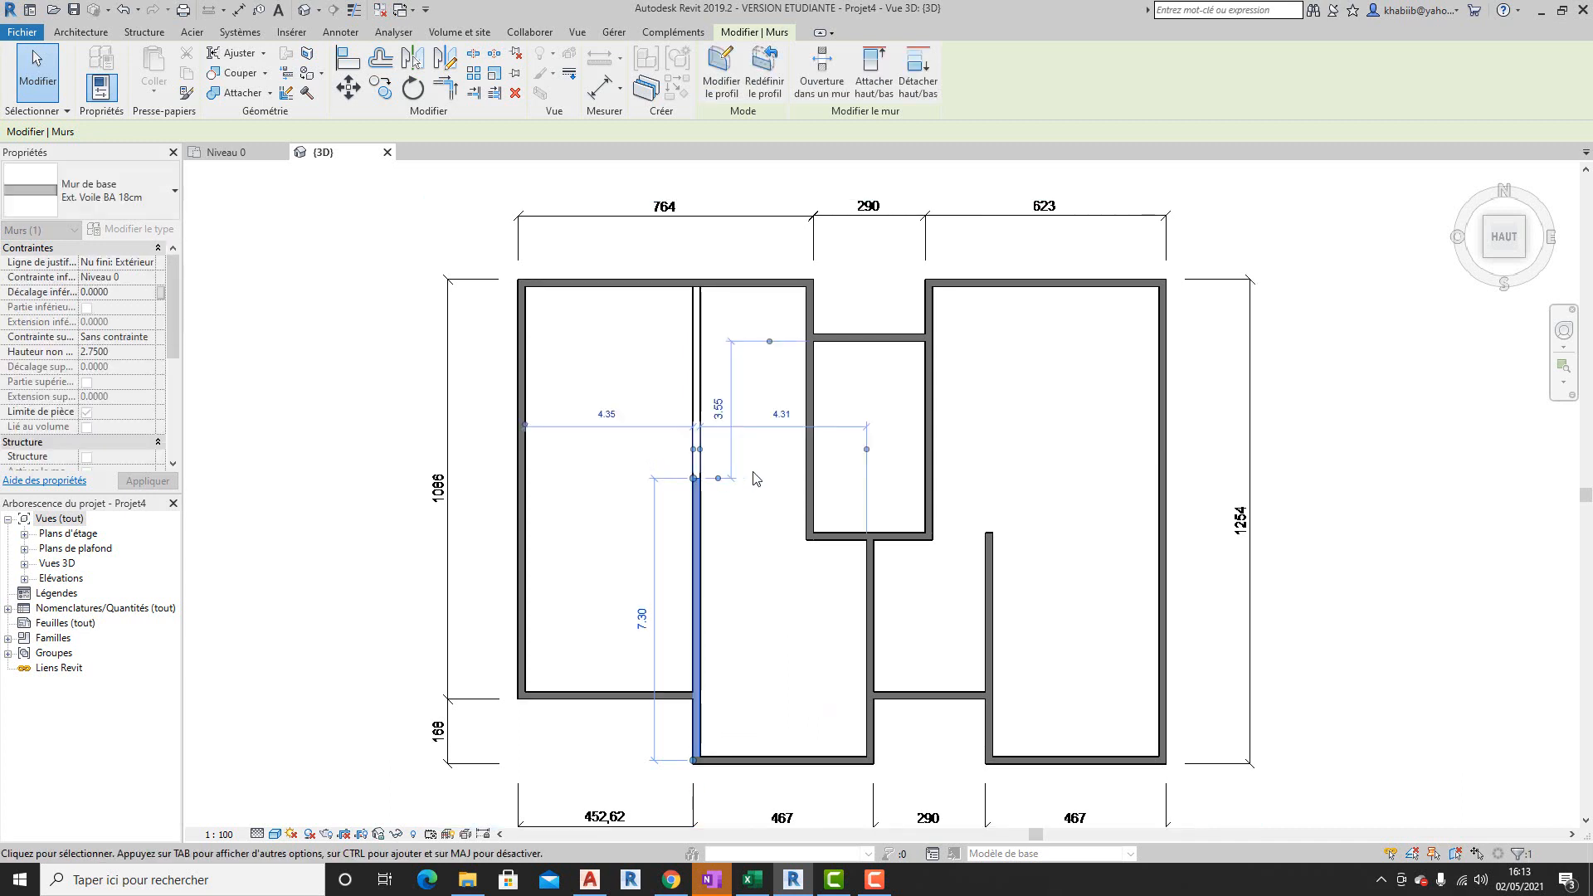
left_click(731, 412)
scroll(598, 409, "down", 1)
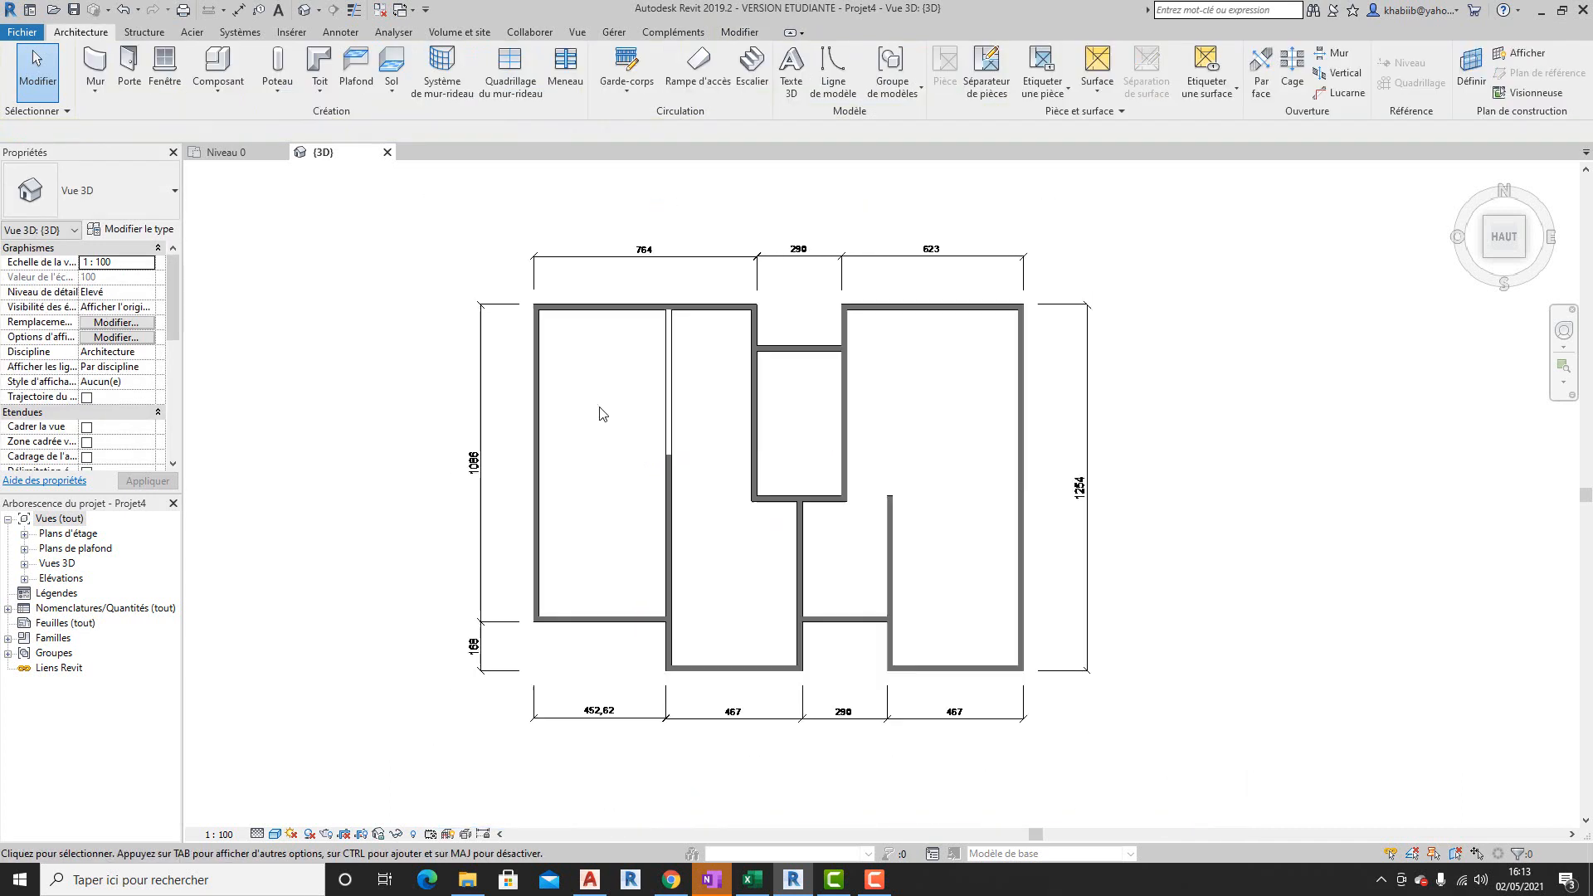
scroll(668, 490, "up", 4)
left_click(656, 459)
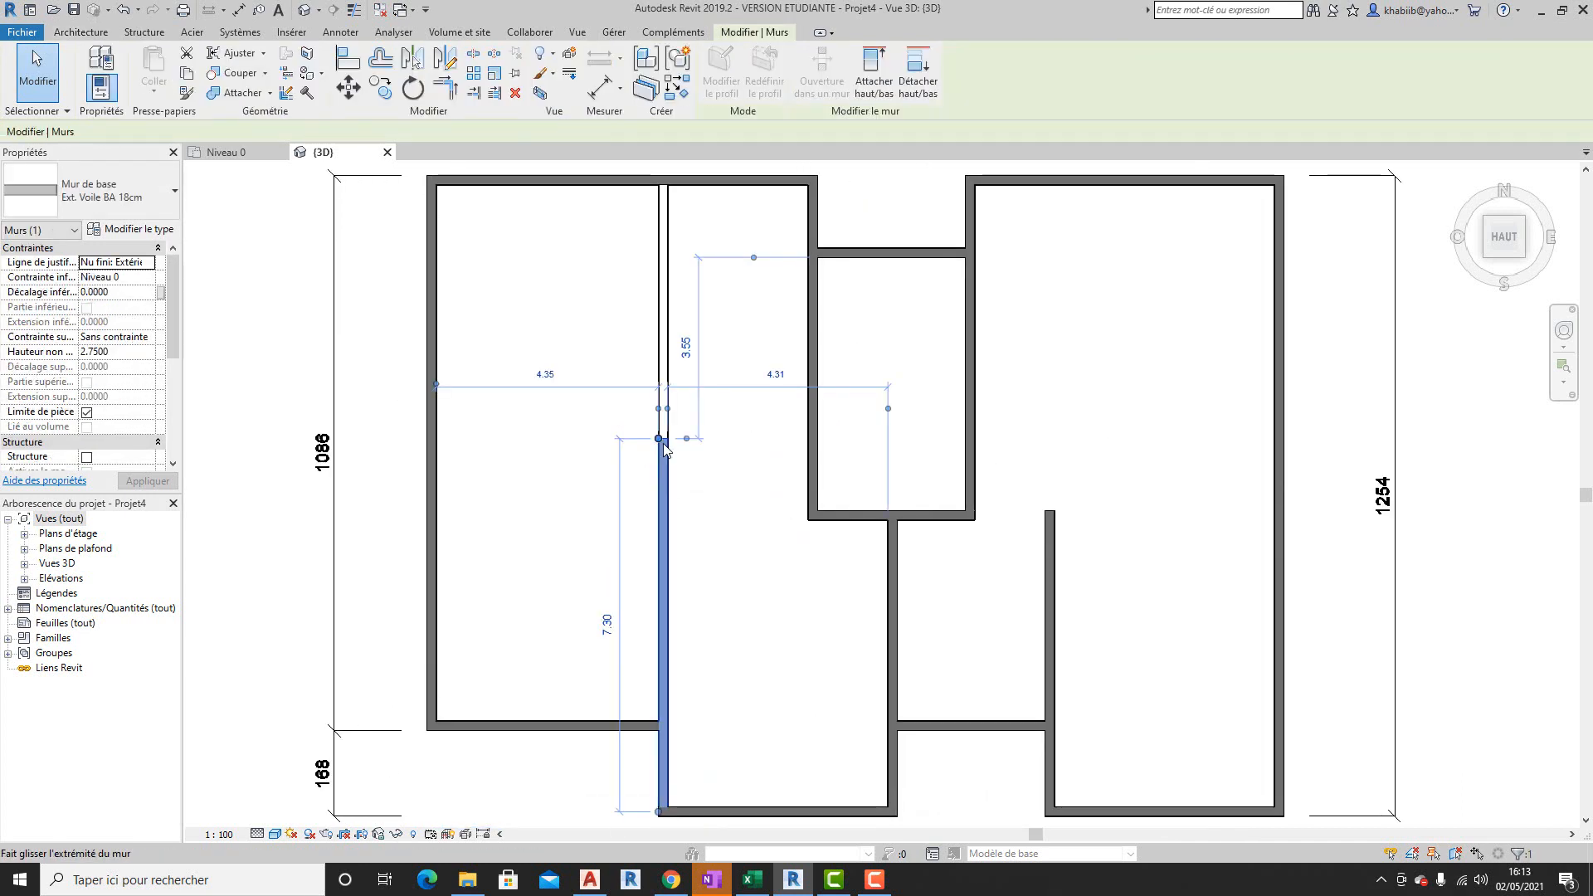
left_click_drag(659, 439, 663, 512)
left_click(701, 420)
scroll(453, 417, "down", 2)
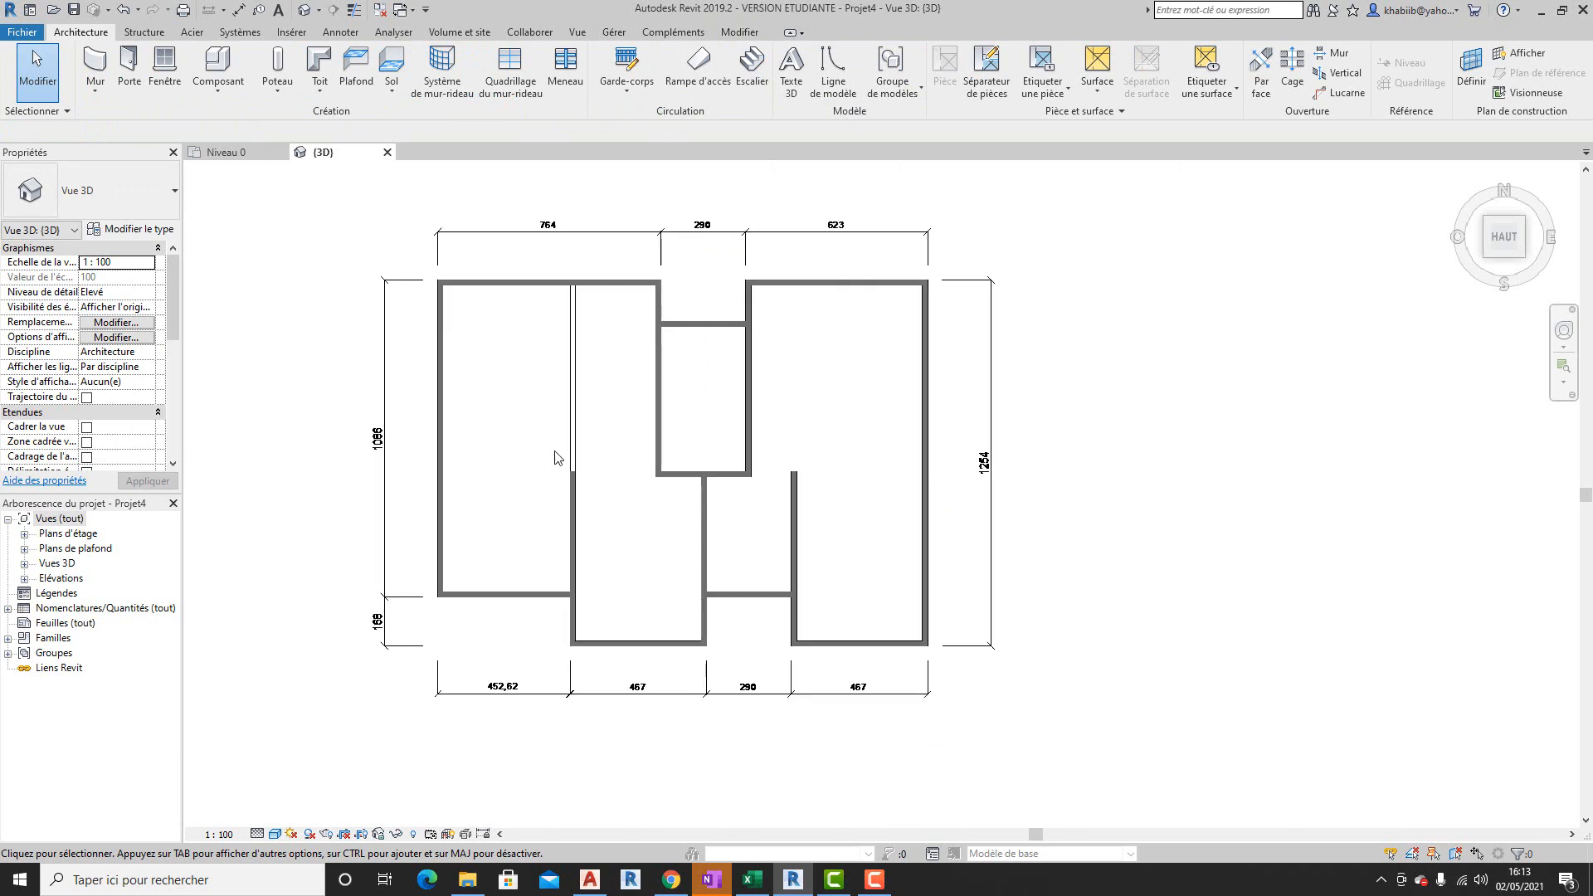
scroll(471, 464, "up", 1)
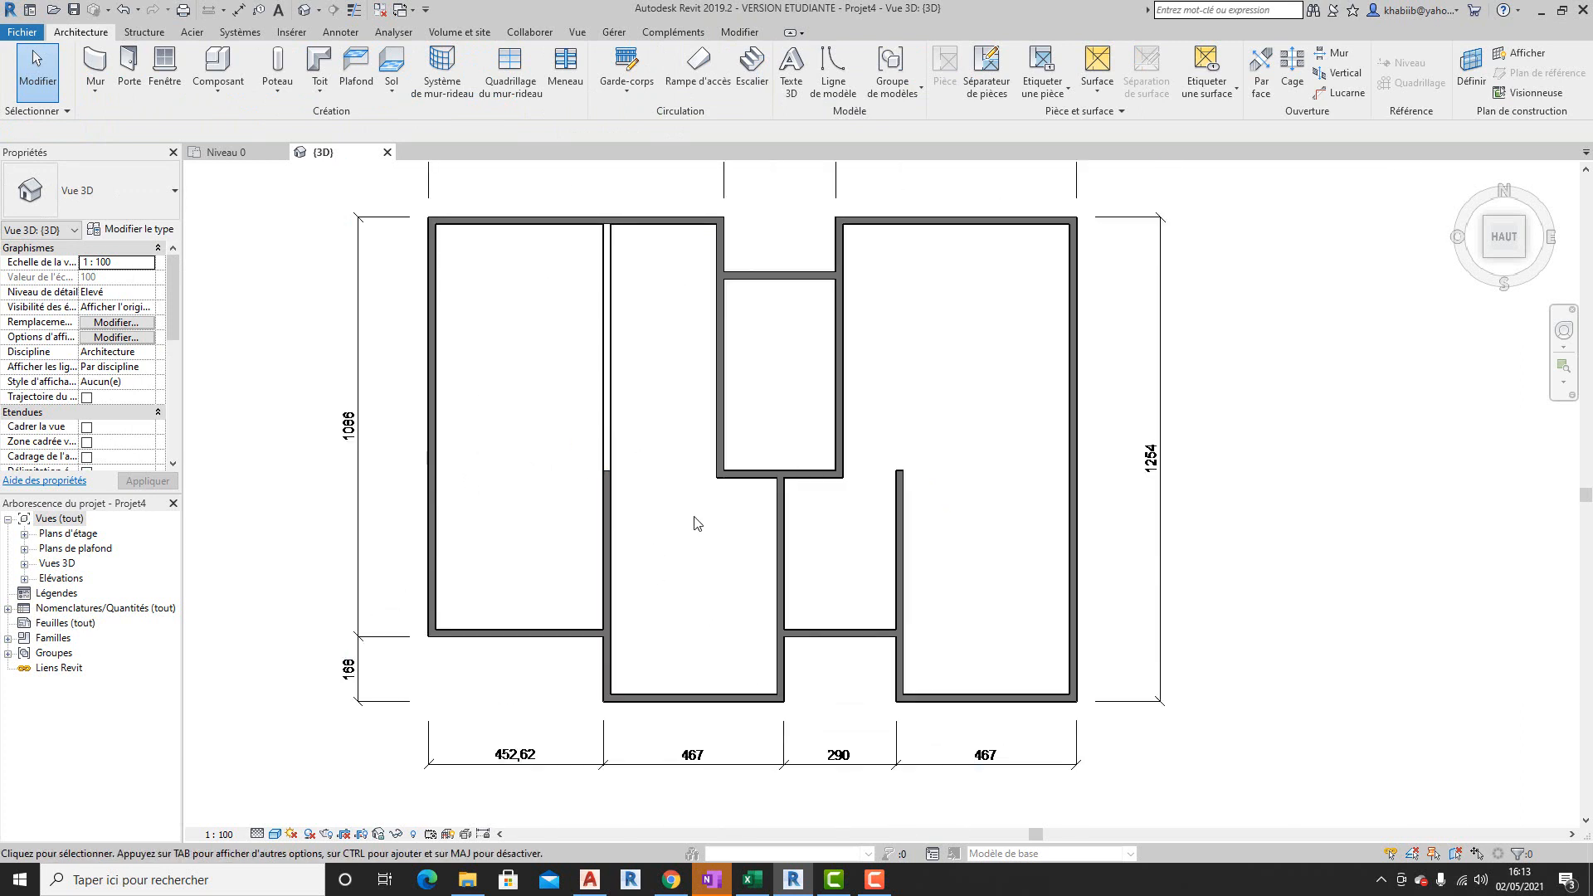
- Place a Banche 480 component with a wall thickness of 0.18 around the west end of the northwest horizontal wall
left_click(217, 65)
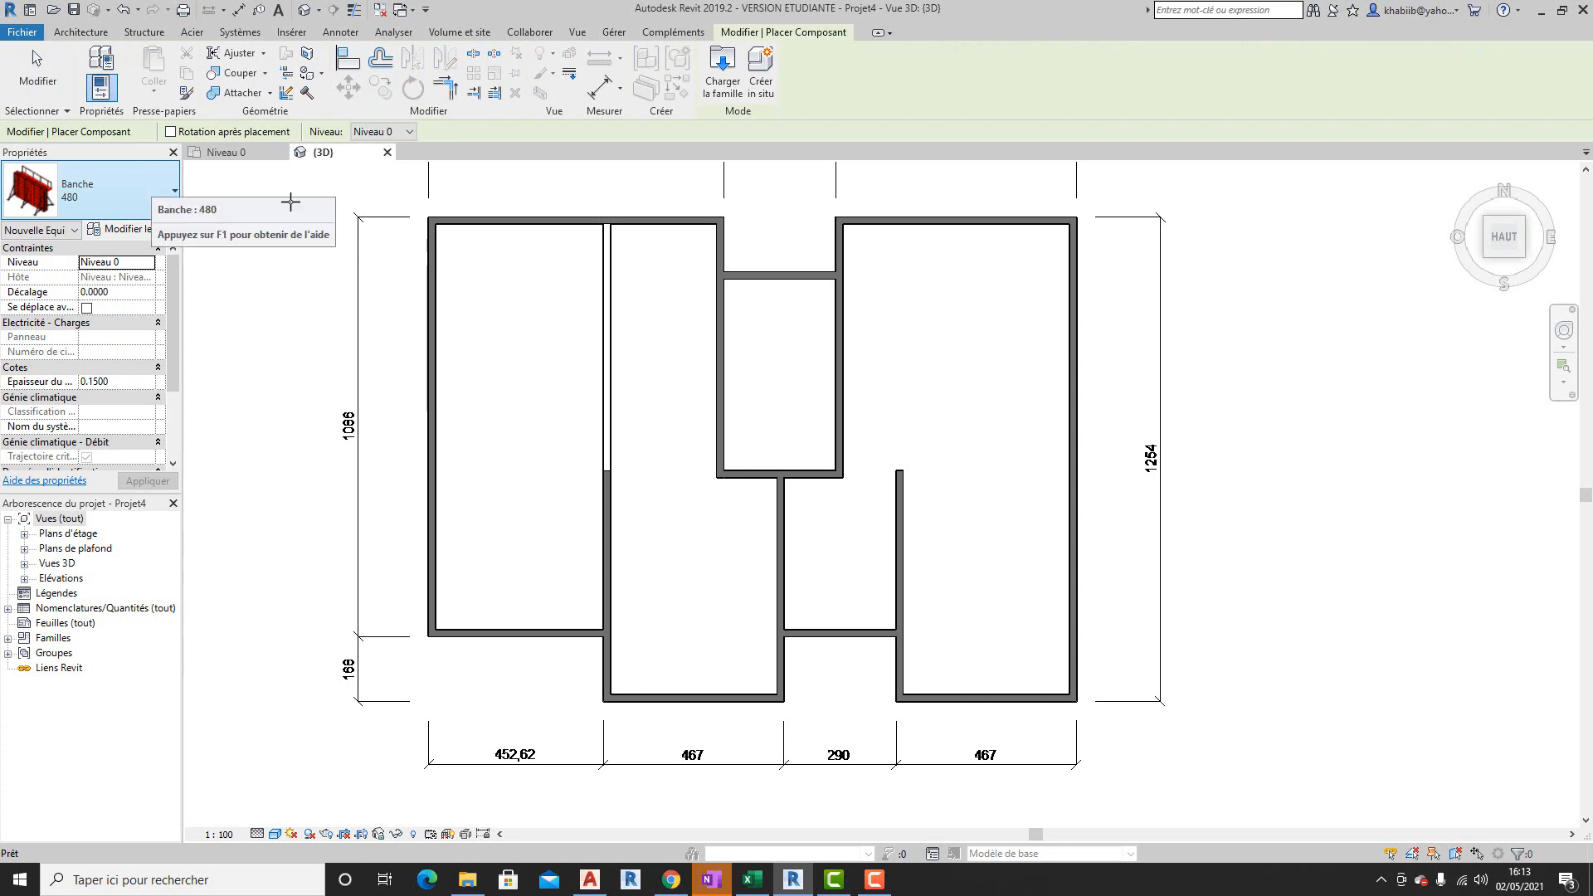
scroll(514, 212, "up", 2)
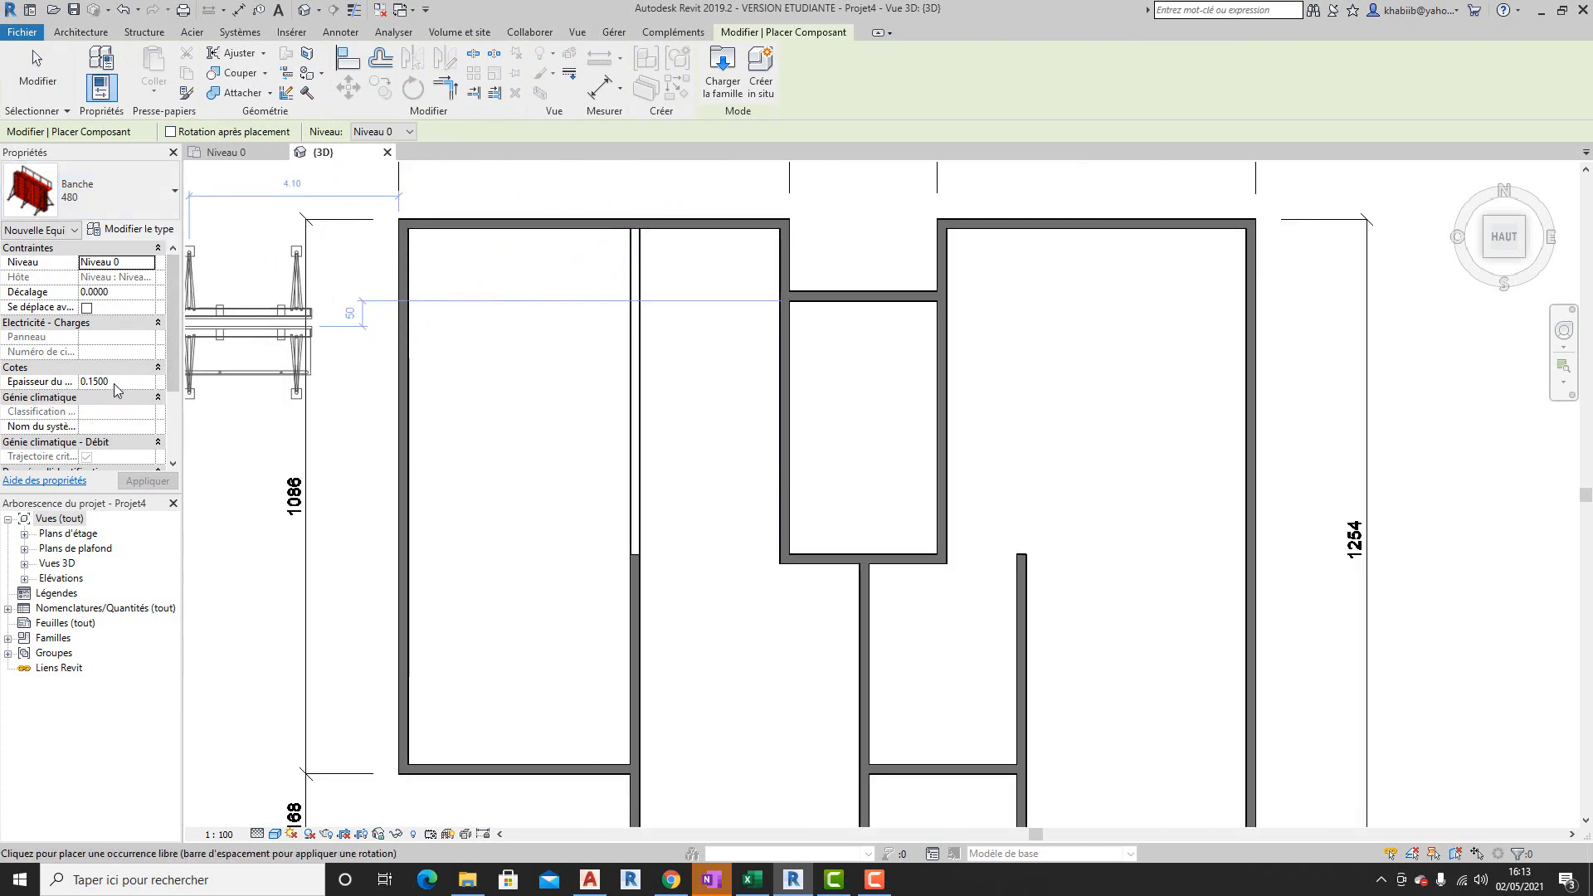
left_click(117, 382)
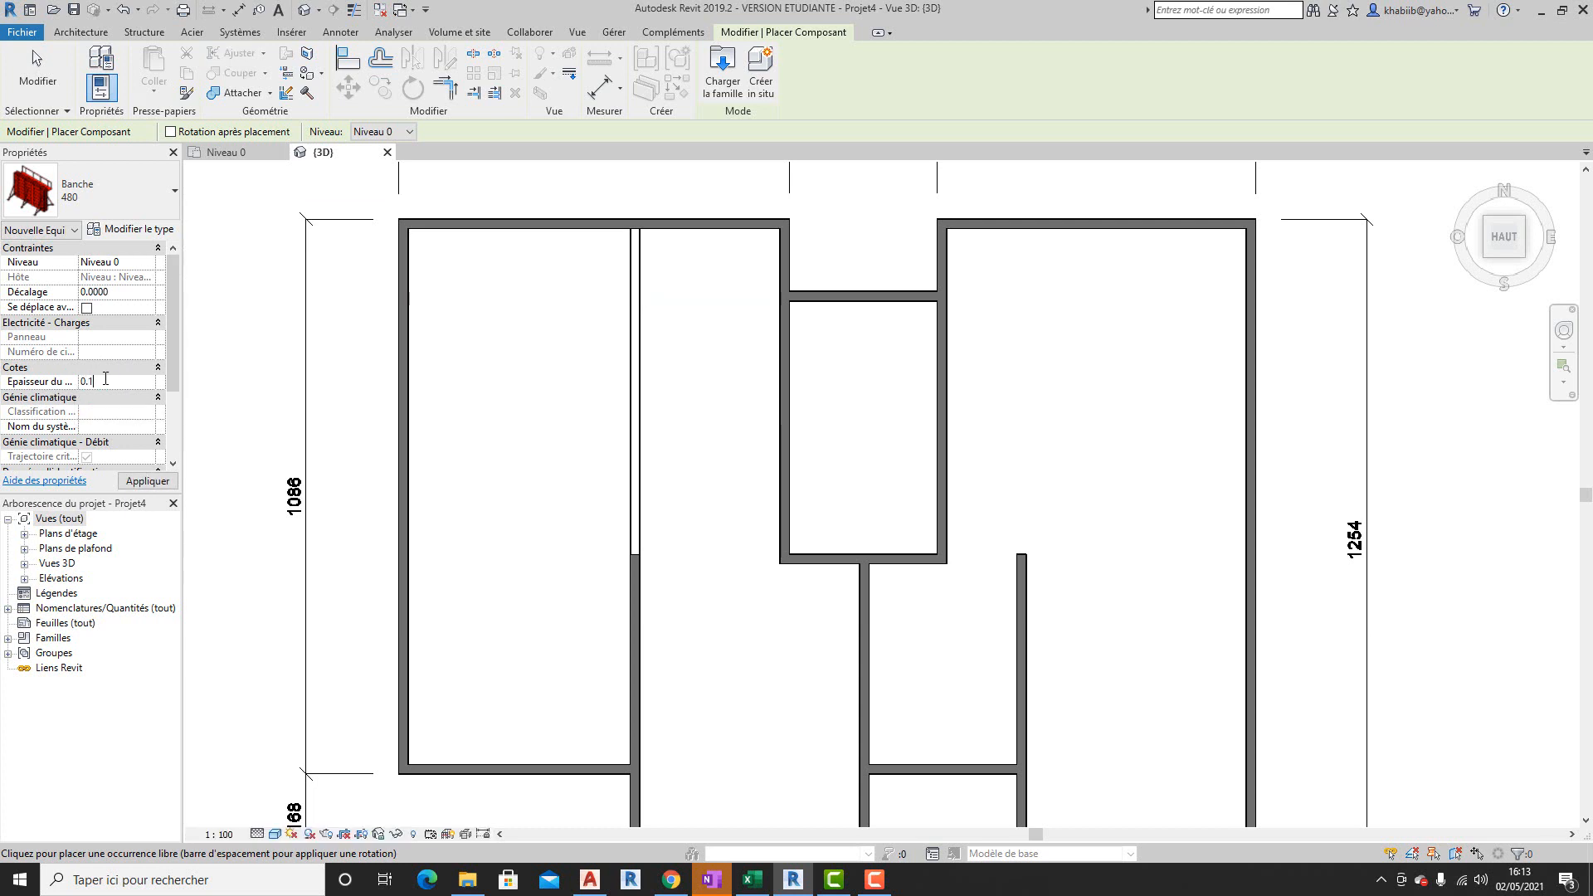
left_click(156, 481)
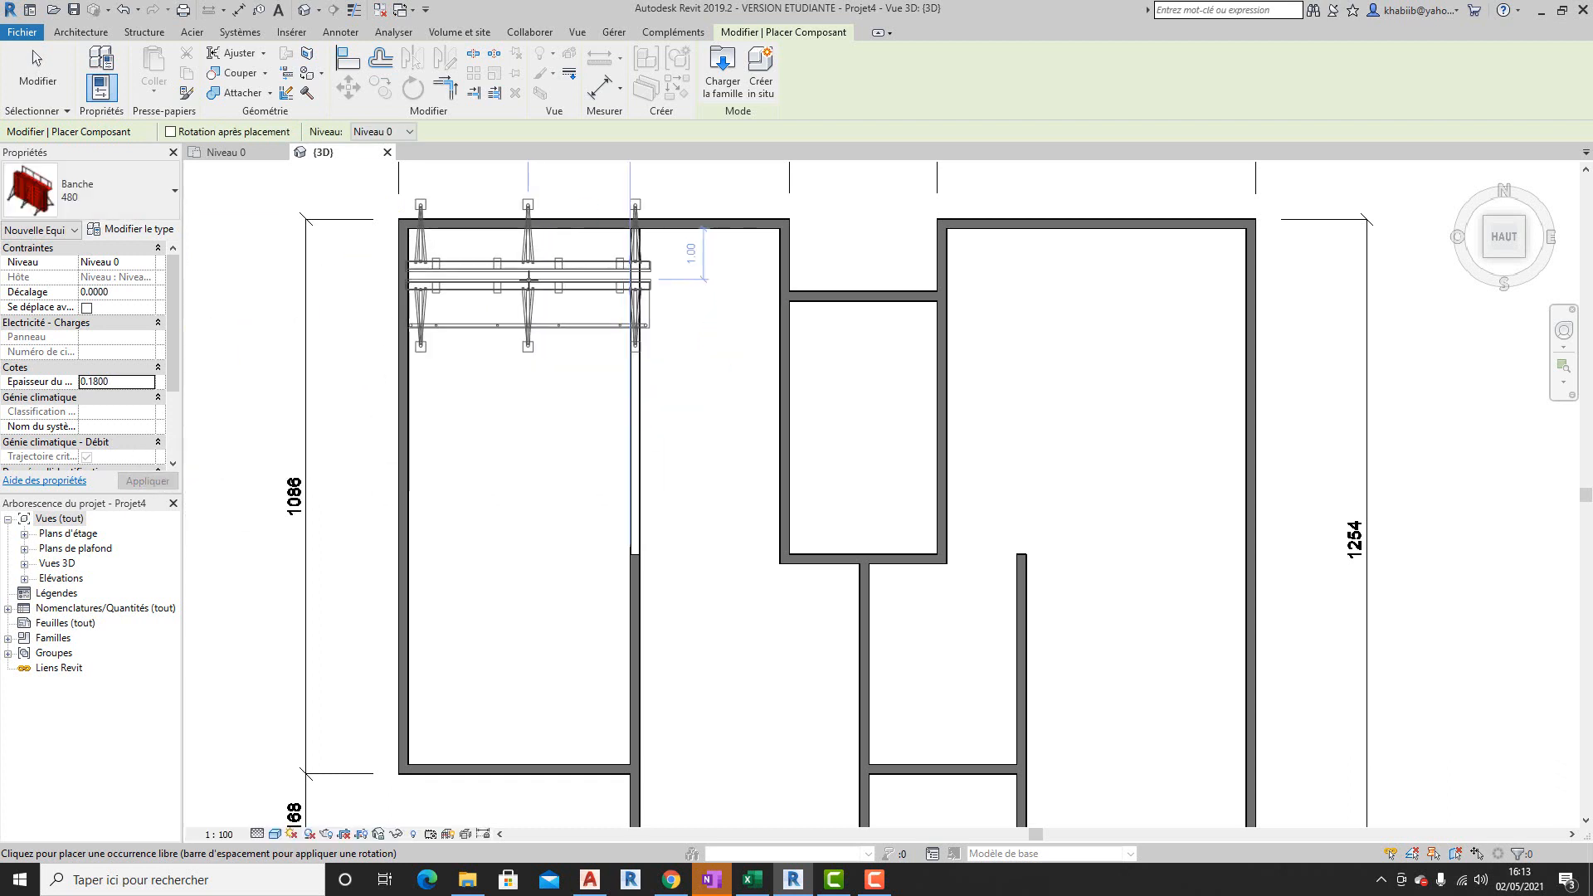
scroll(520, 178, "up", 1)
middle_click_drag(555, 510, 551, 631)
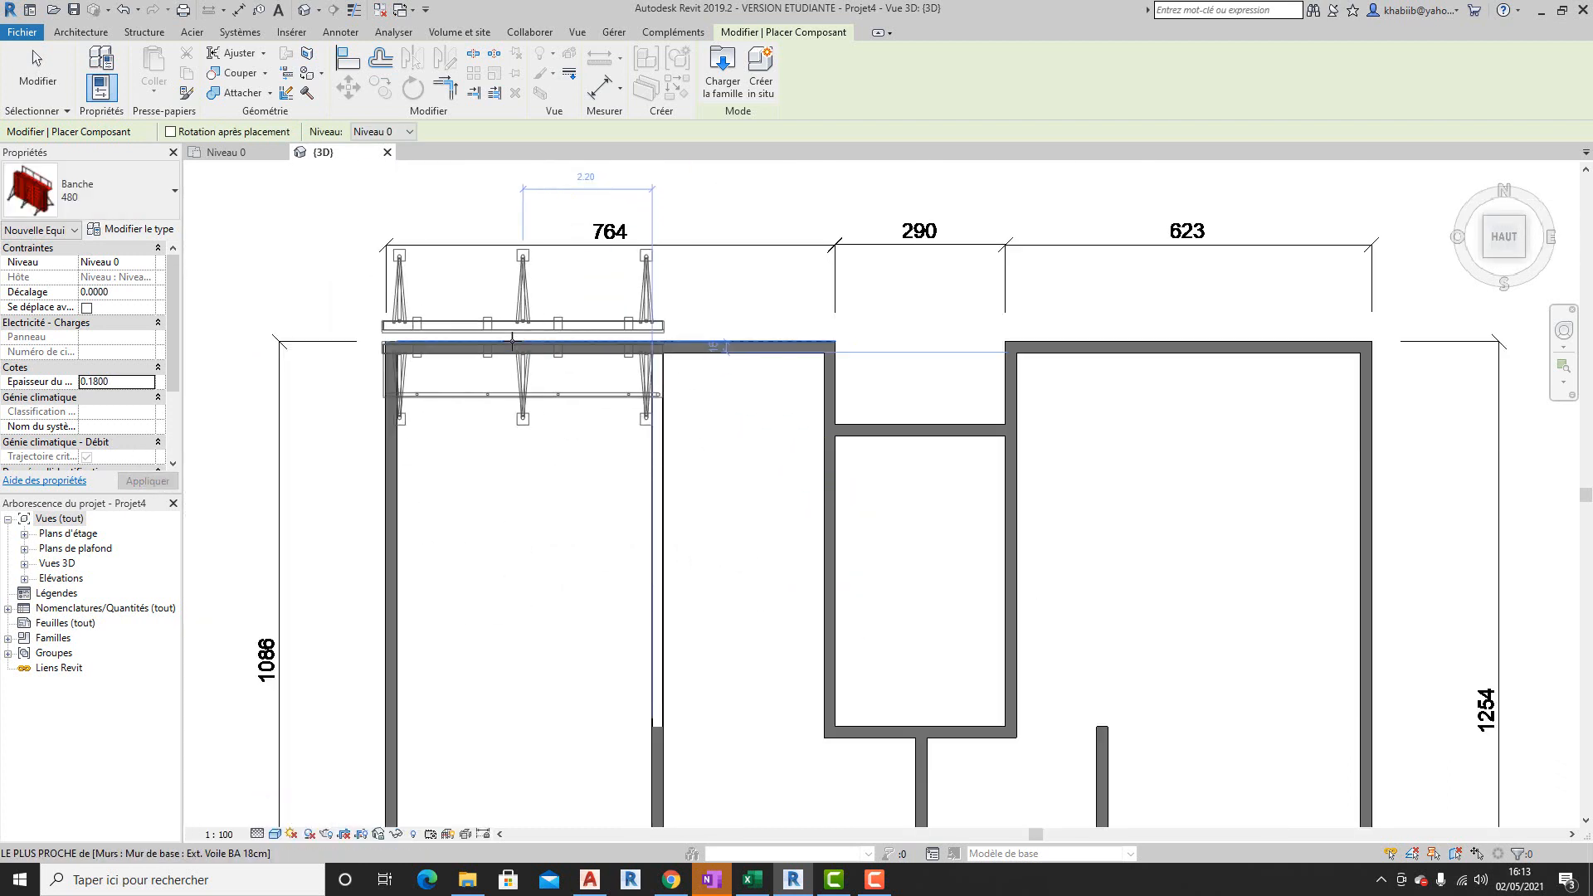
scroll(514, 344, "up", 3)
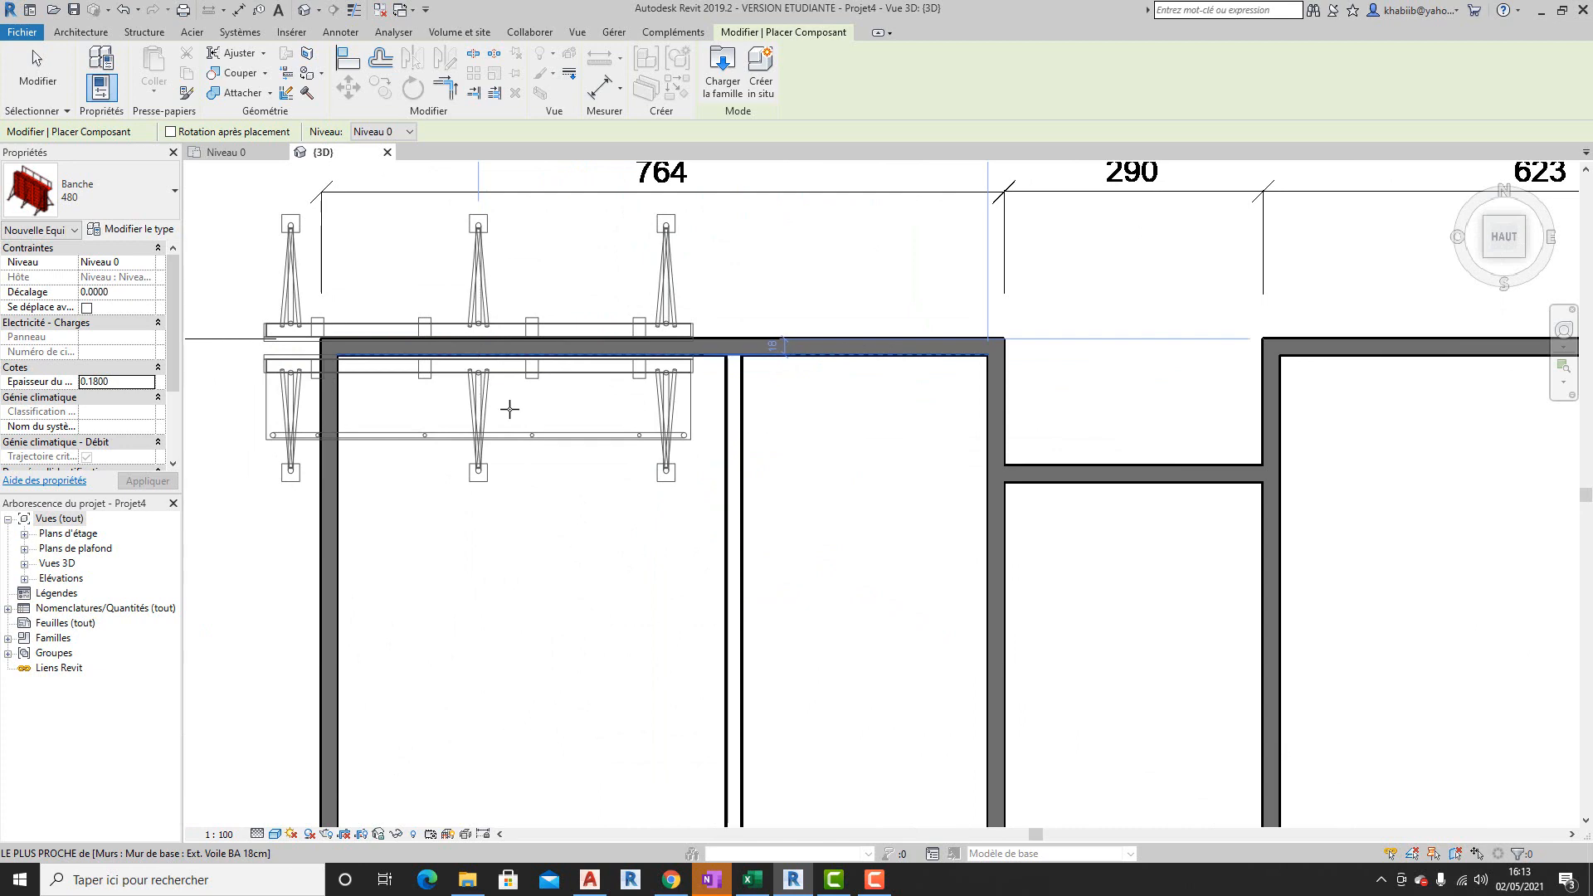
left_click(509, 409)
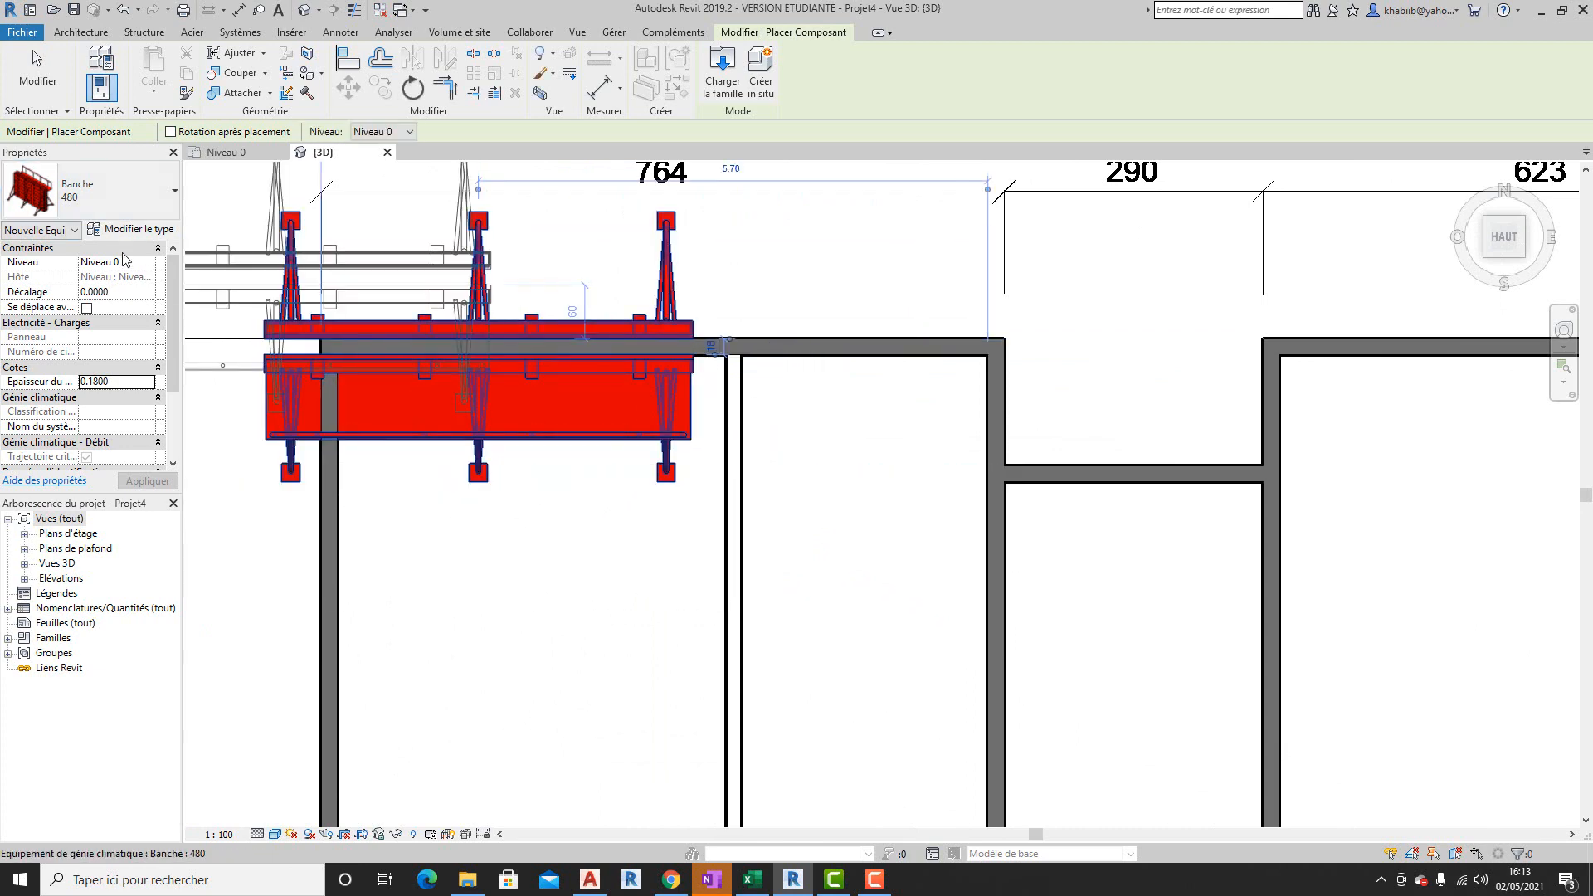
left_click(119, 199)
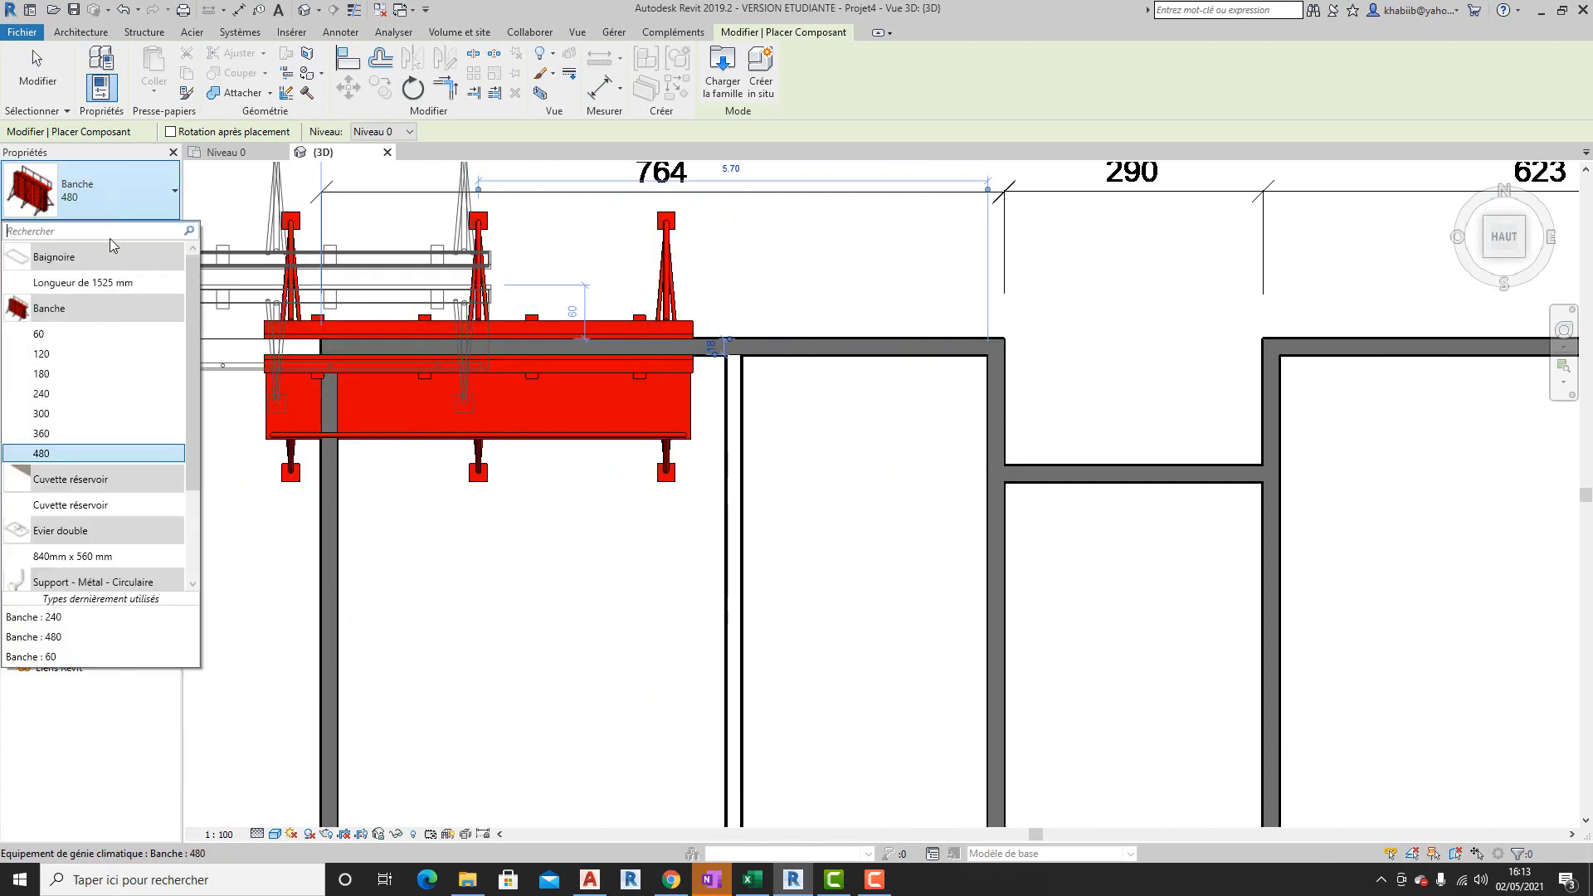
left_click(117, 414)
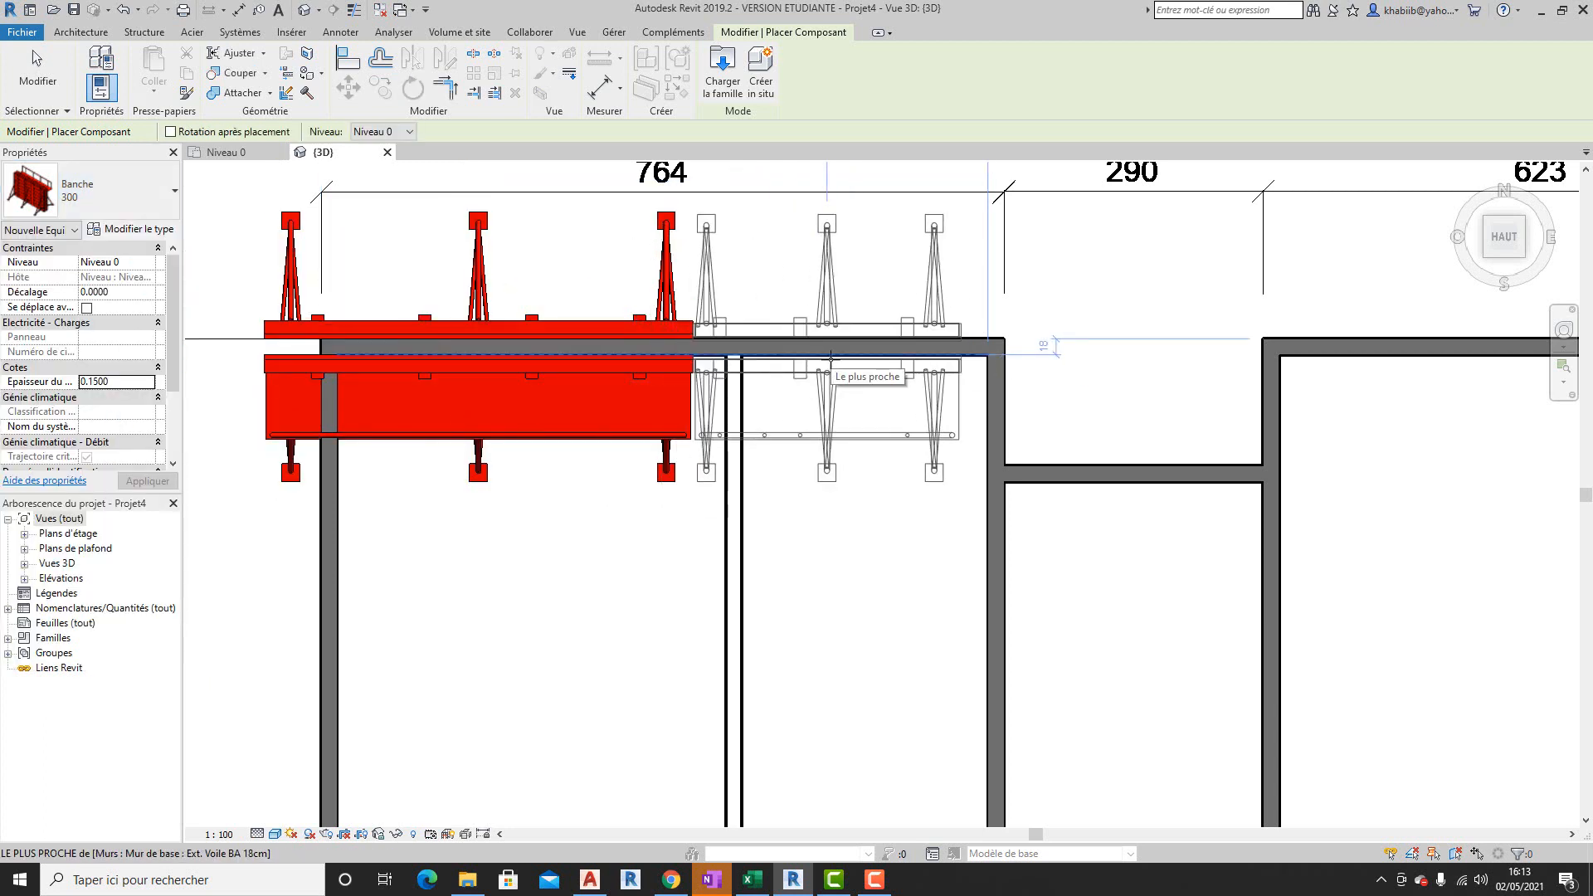
left_click(108, 195)
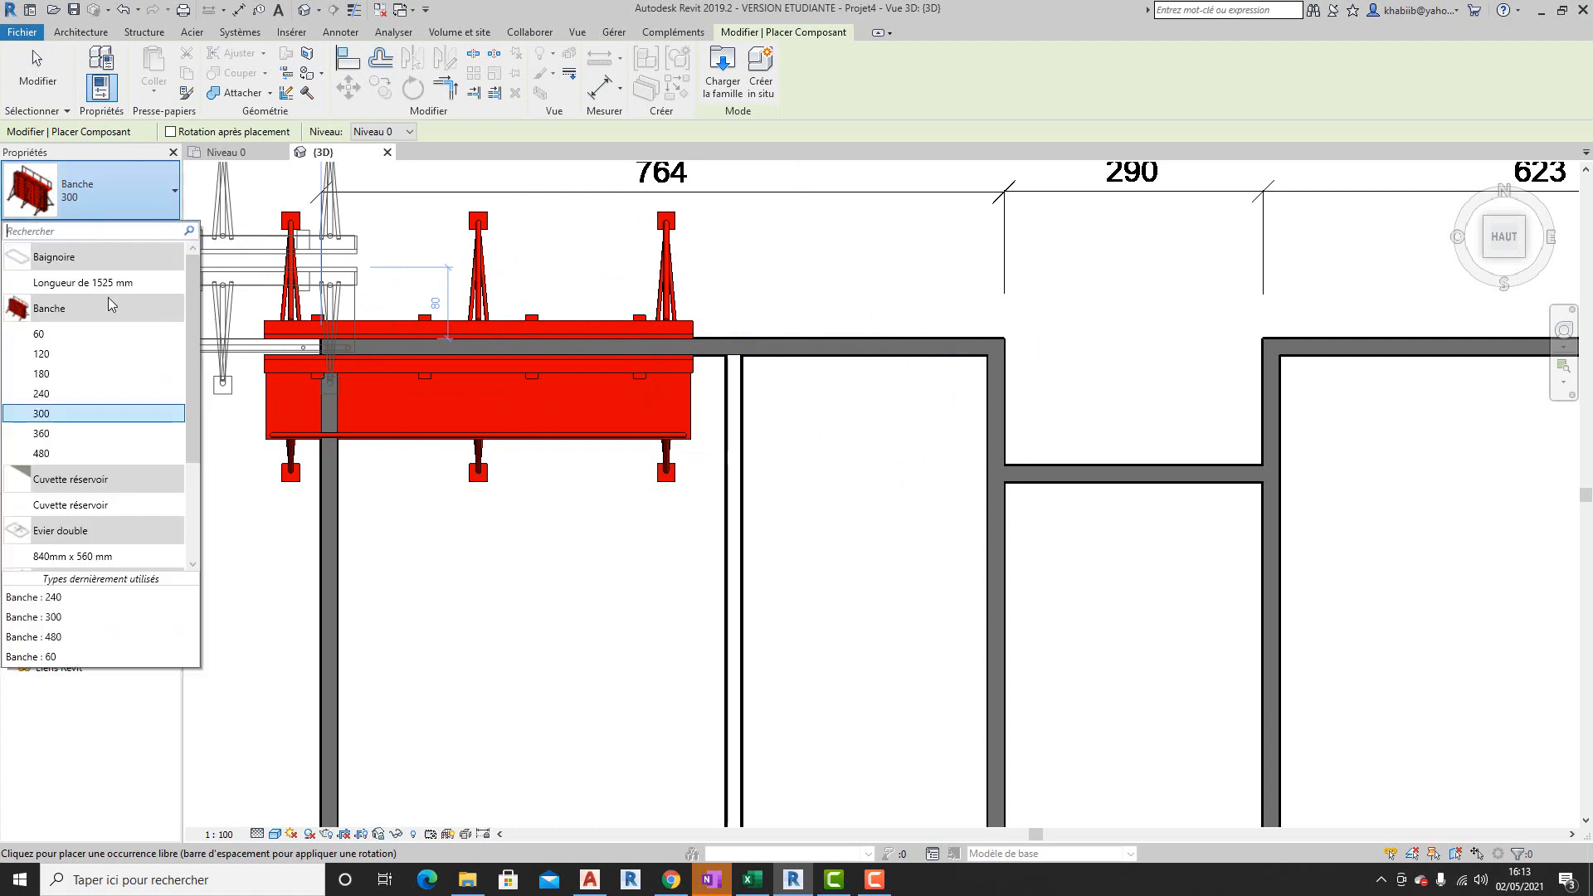
left_click(83, 454)
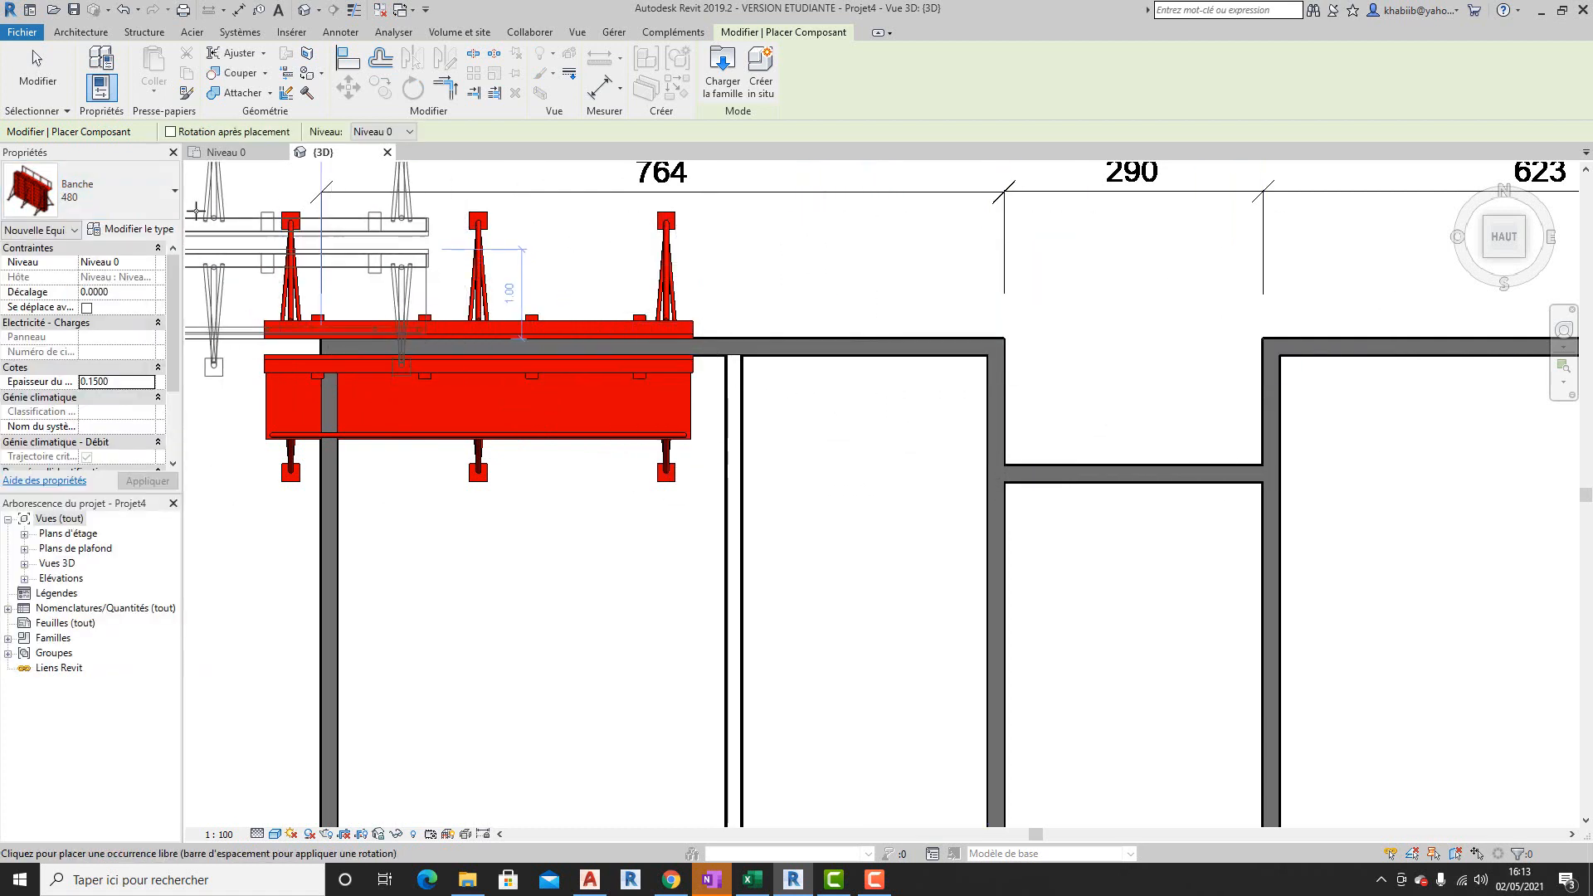
- Place a Banche 360 component with a wall thickness of 0.18 on the same north wall, just east of the 480 panel
left_click(99, 195)
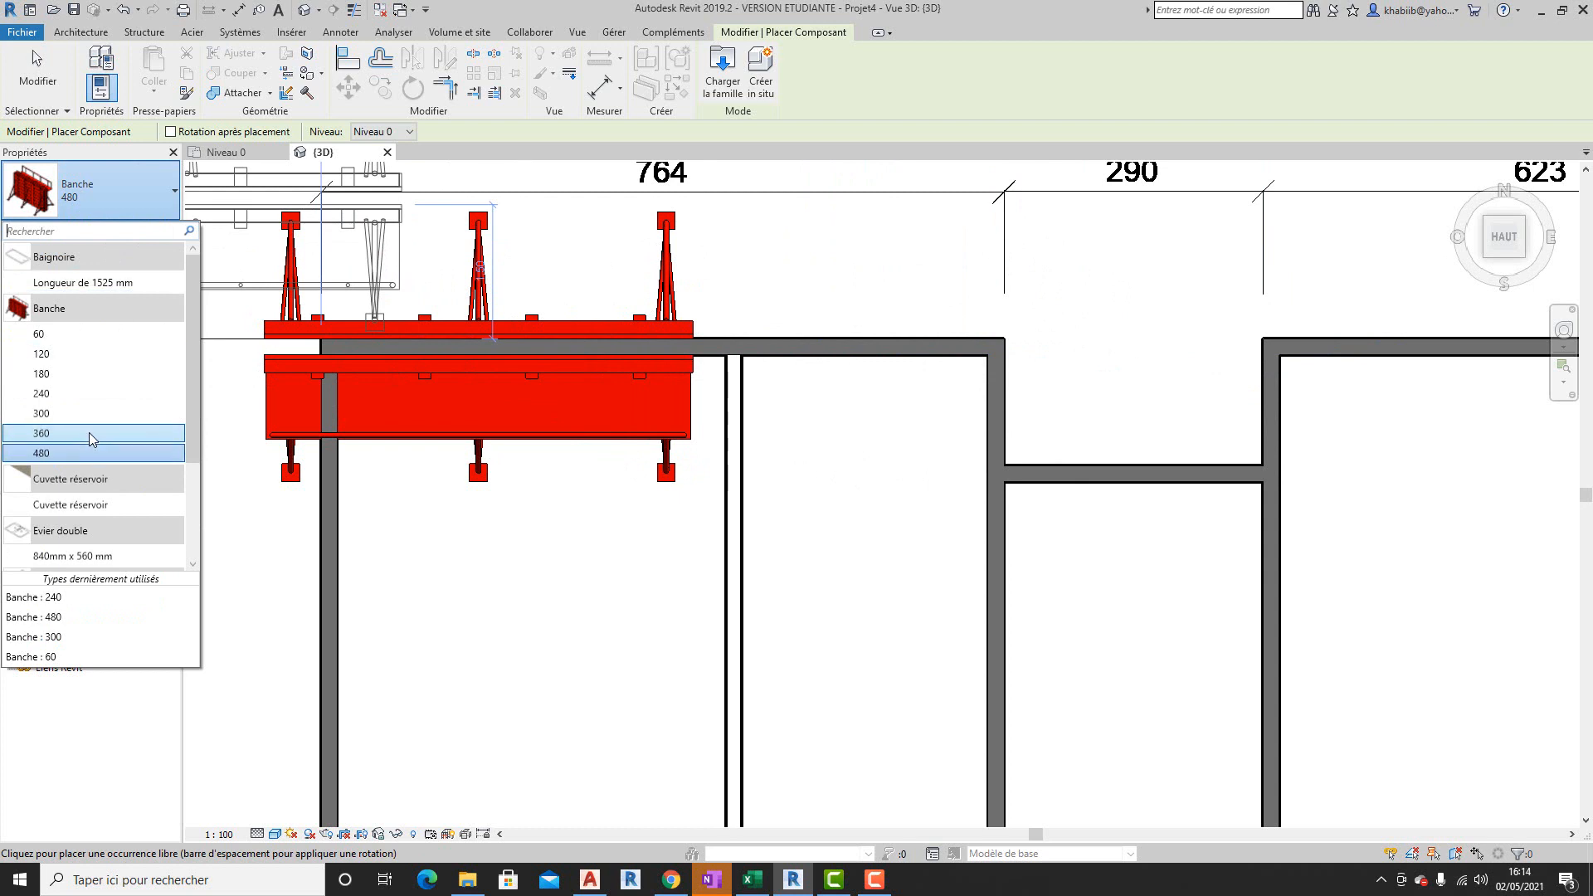
left_click(91, 435)
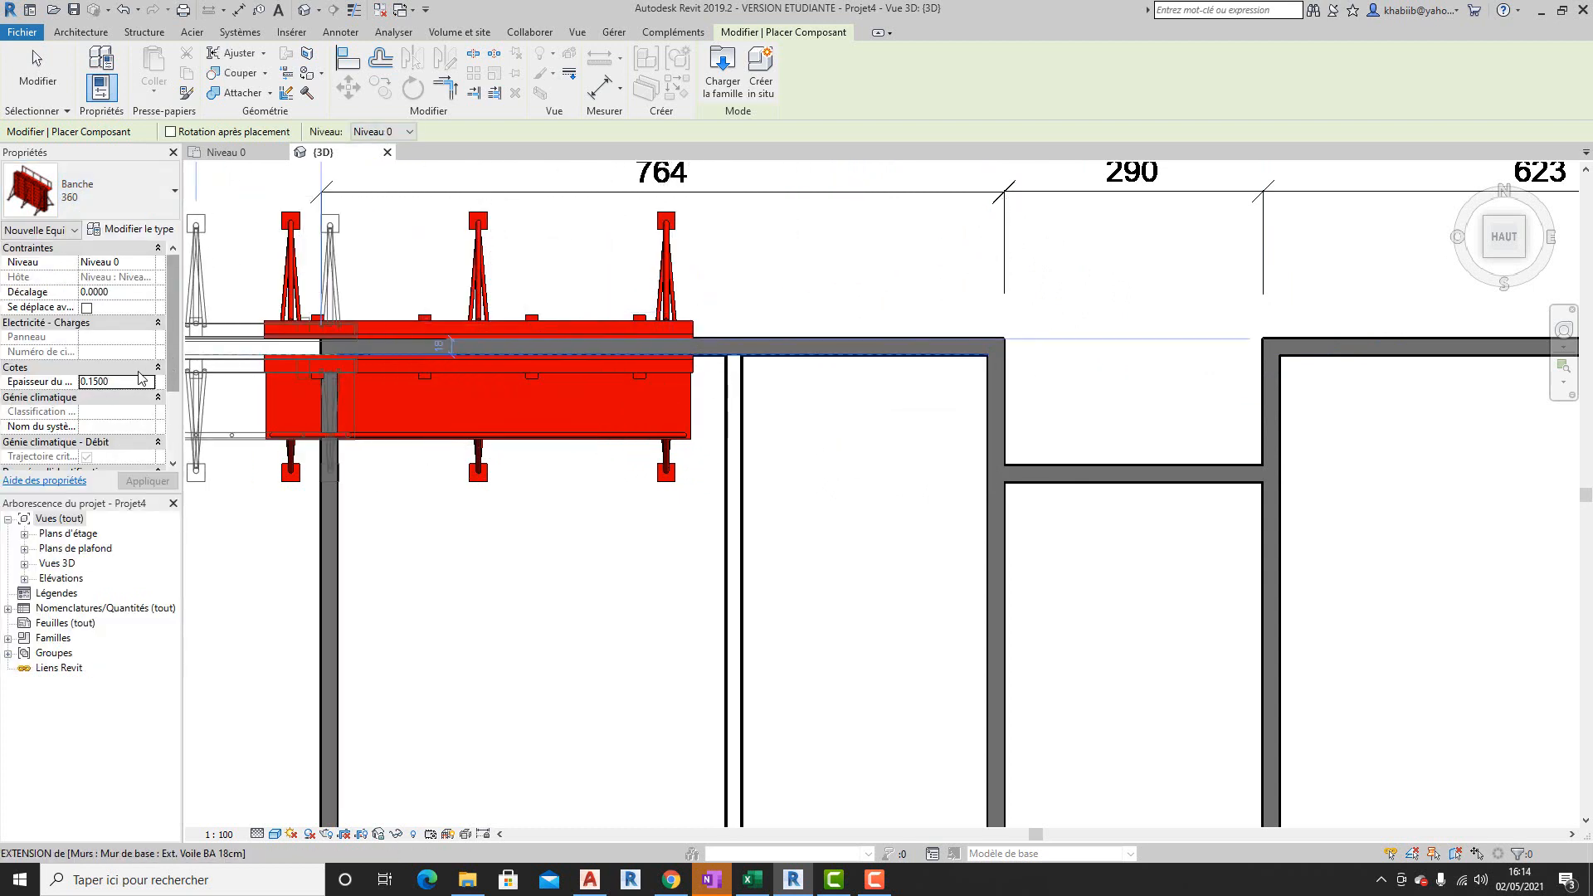
left_click(131, 382)
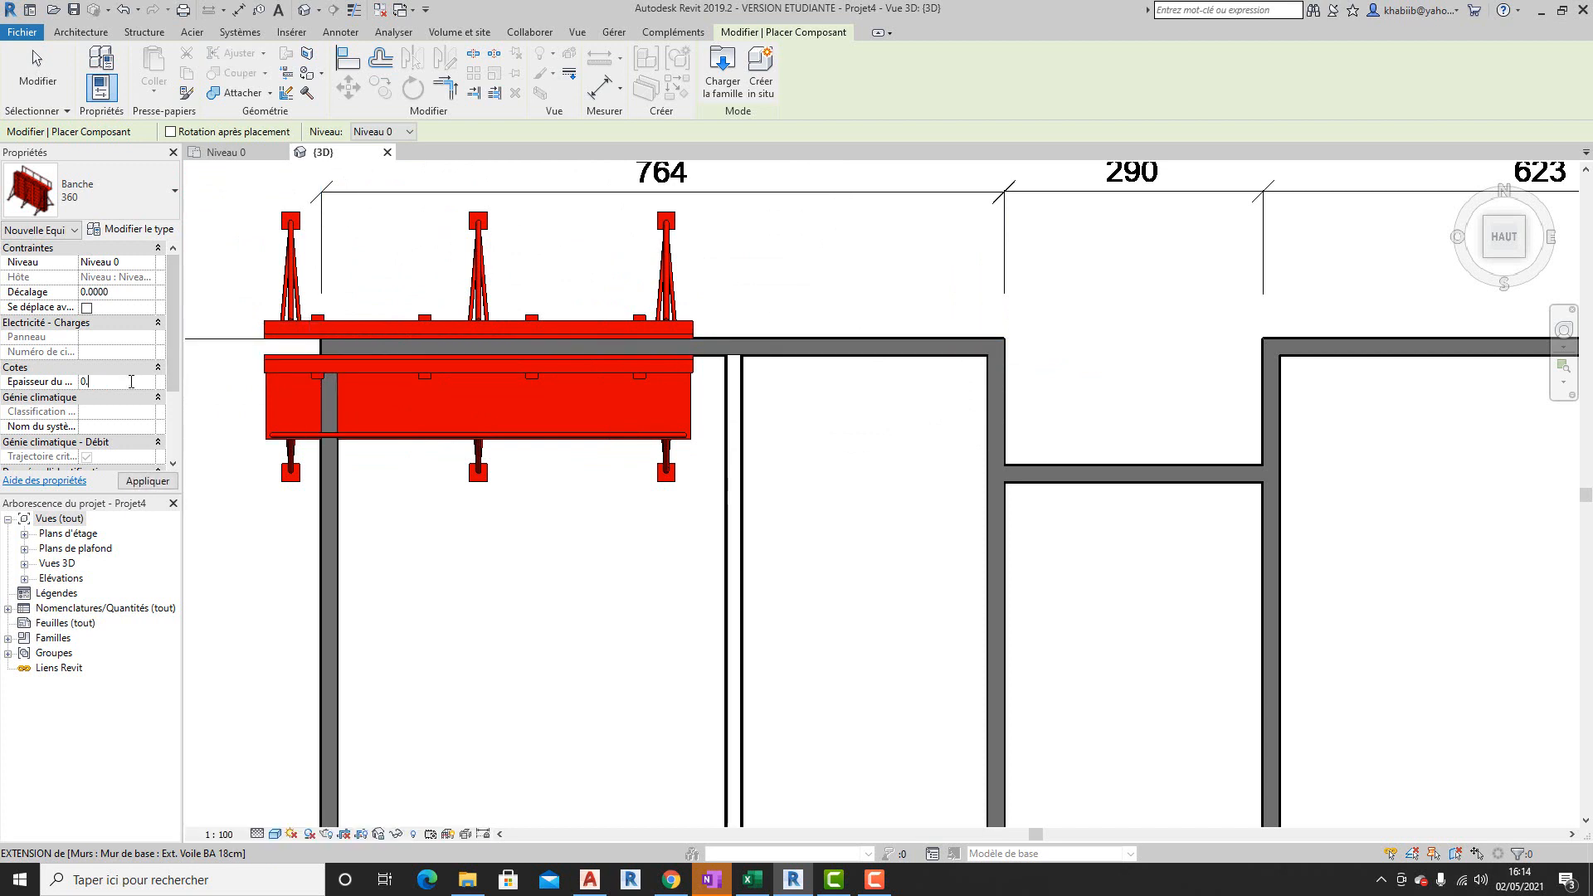
key("Return")
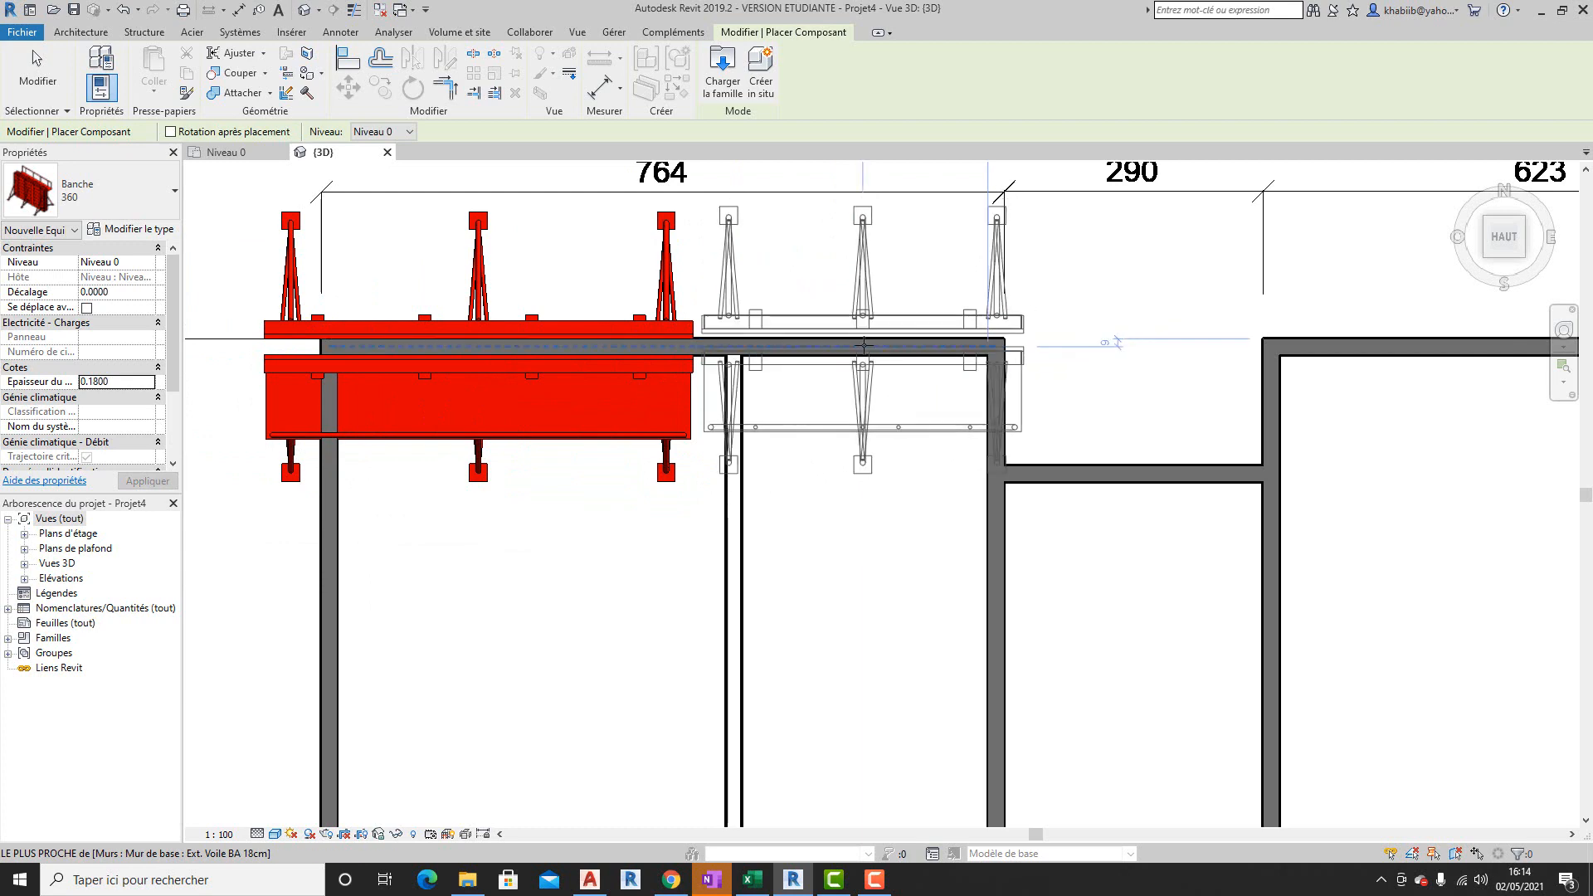
left_click(867, 352)
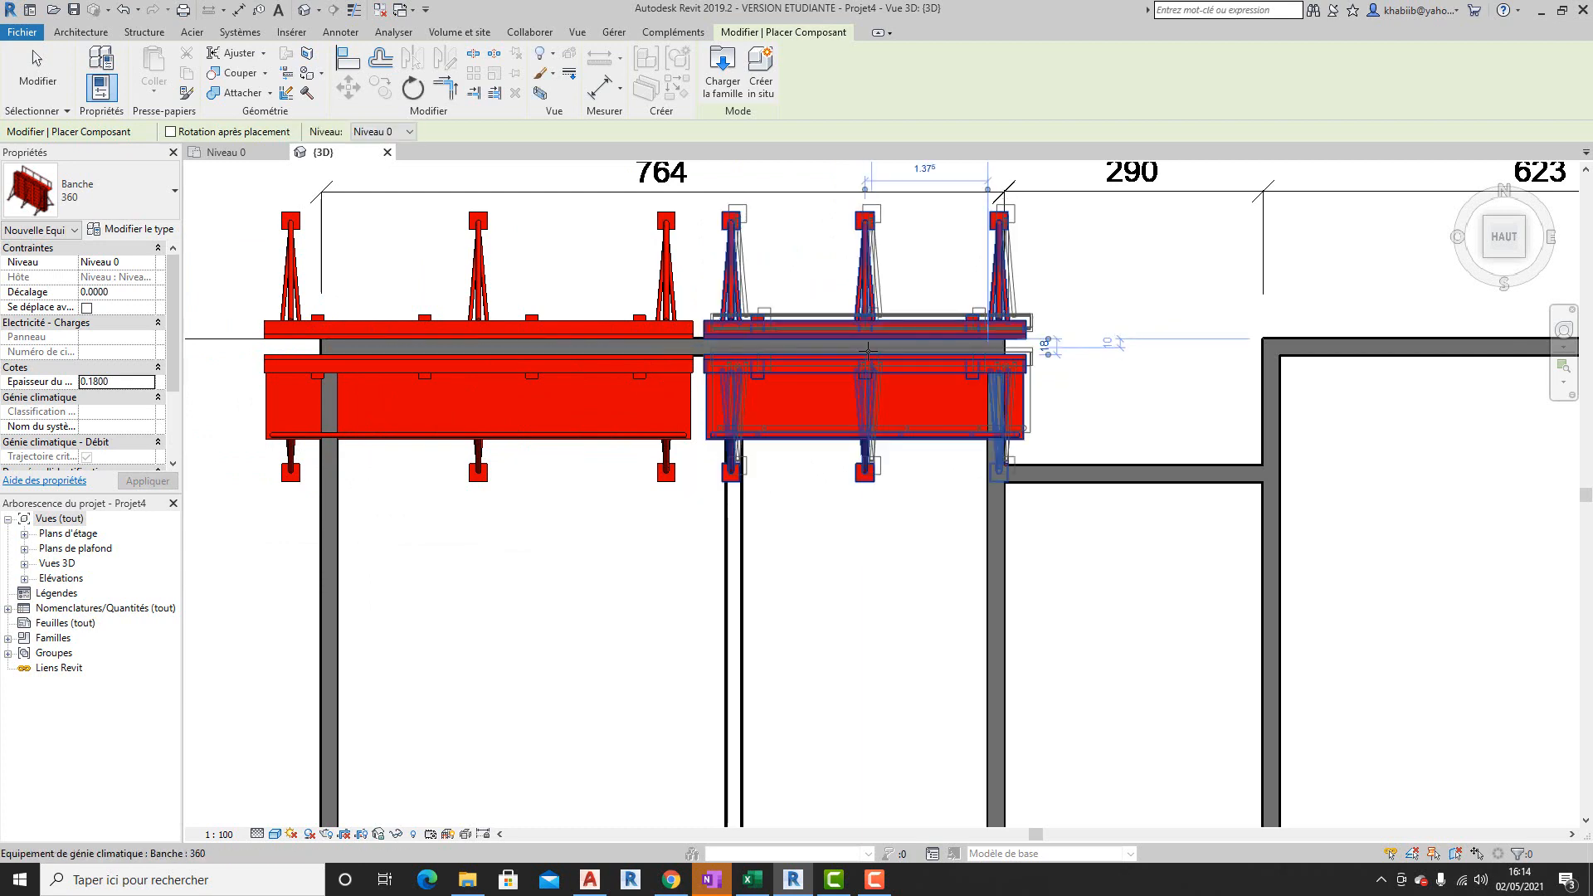
scroll(764, 324, "up", 4)
key("Escape")
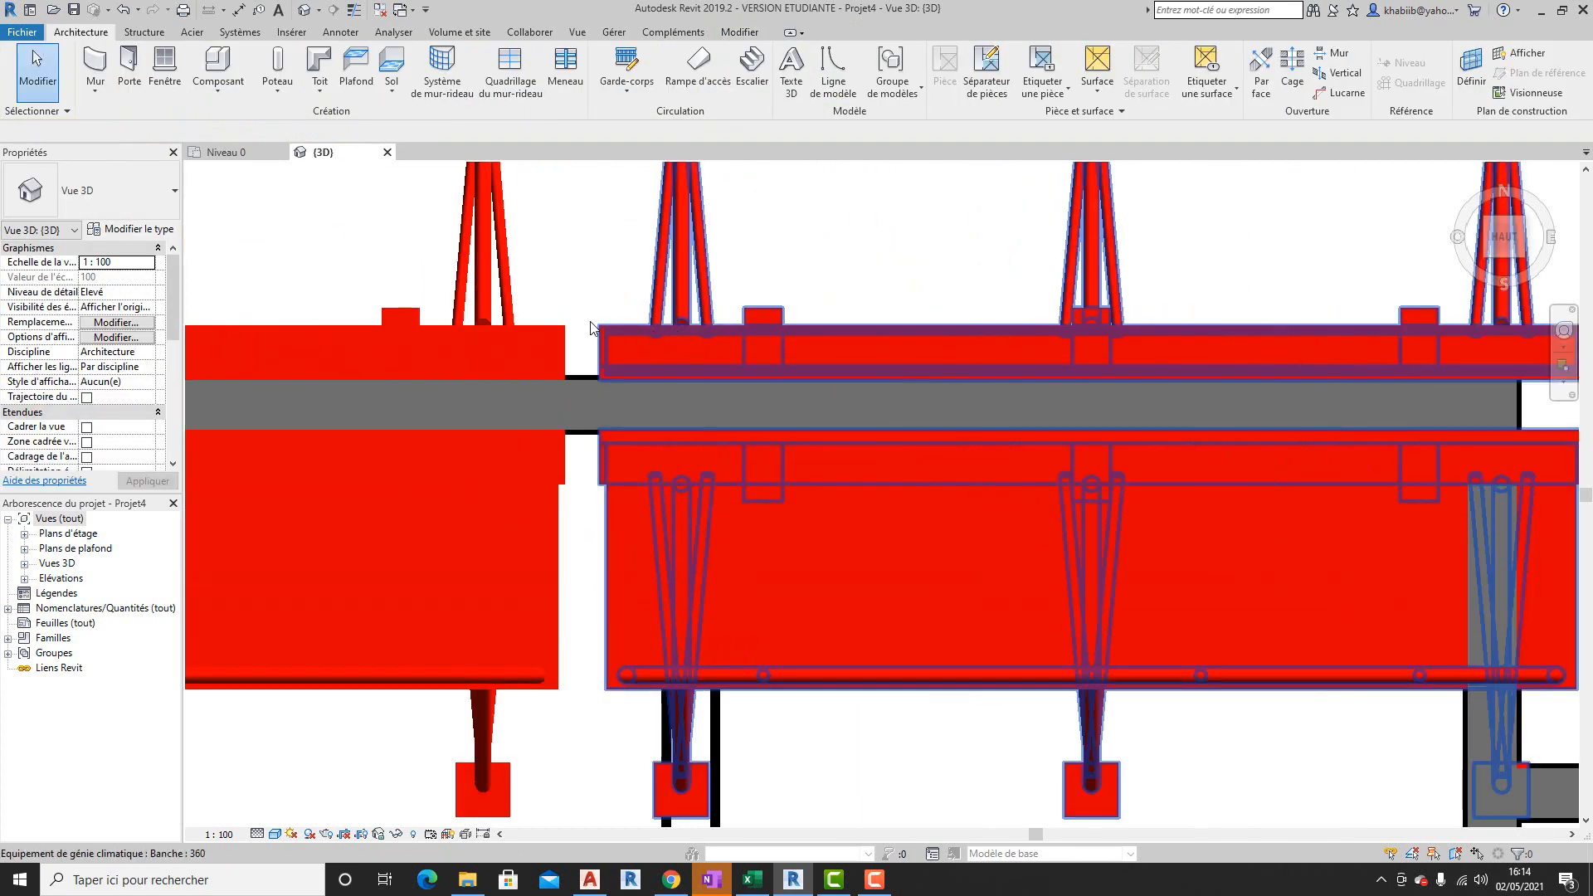
- Align the west edge of the Banche 360 panel with the east edge of the Banche 480 panel
scroll(729, 333, "up", 4)
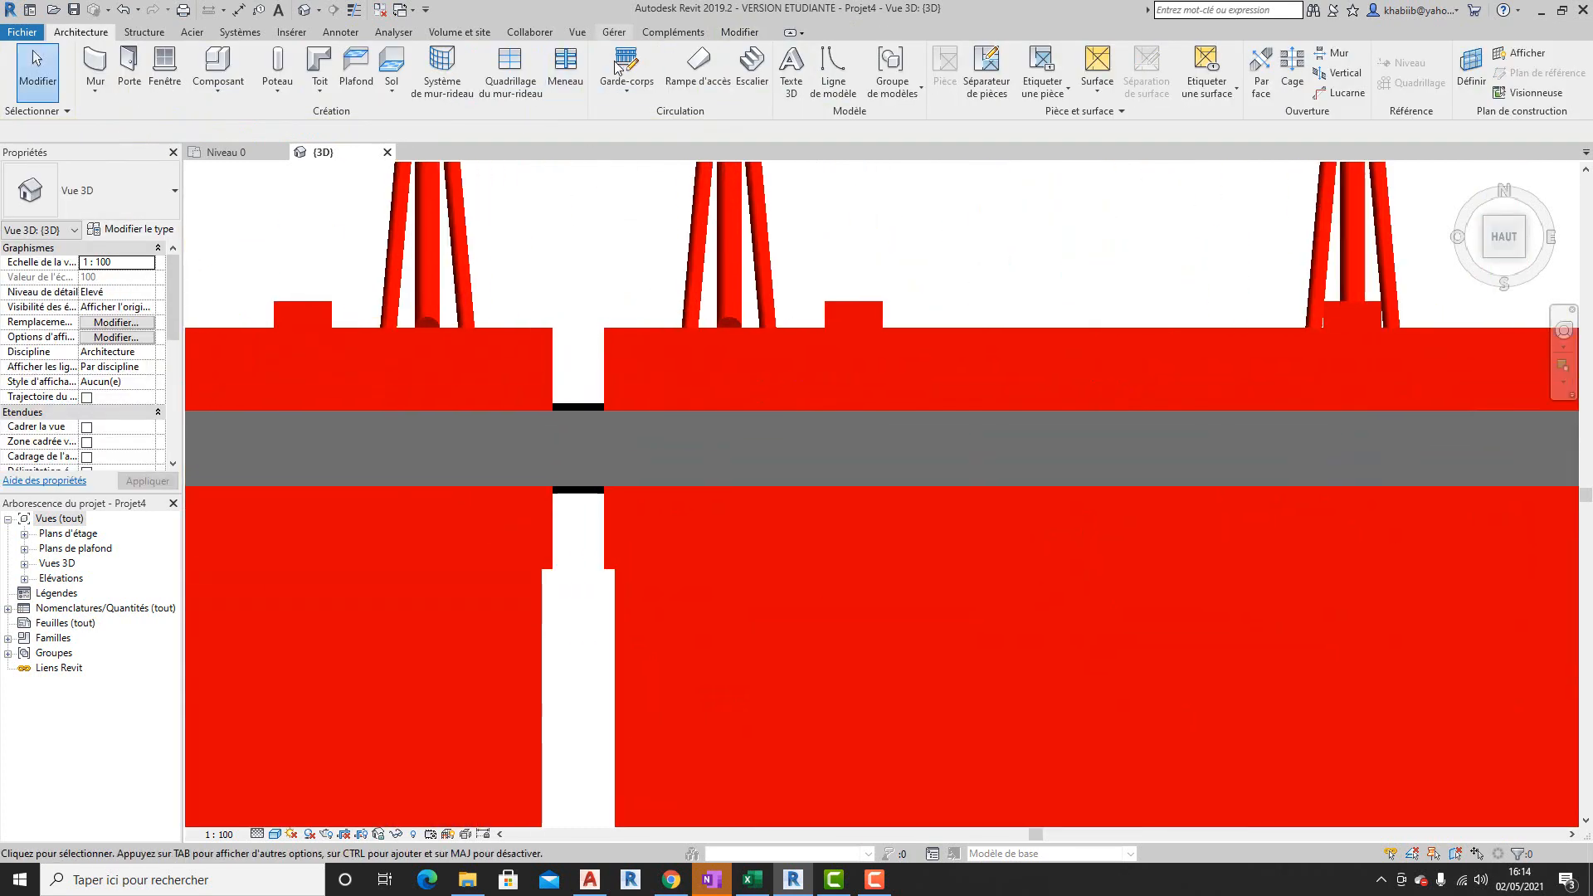
left_click(741, 33)
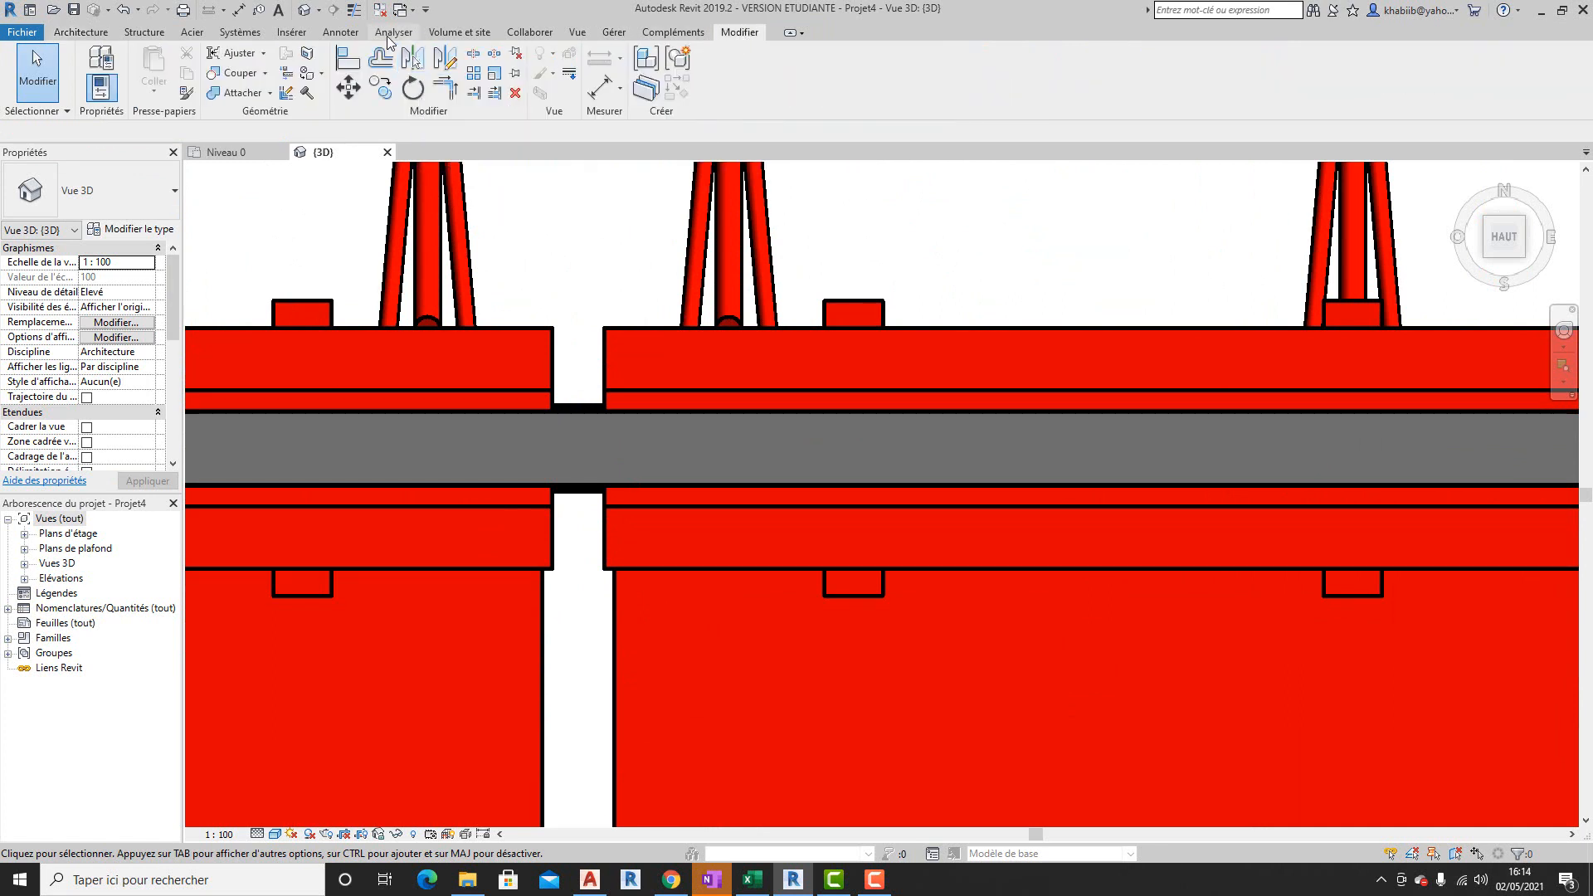
left_click(348, 58)
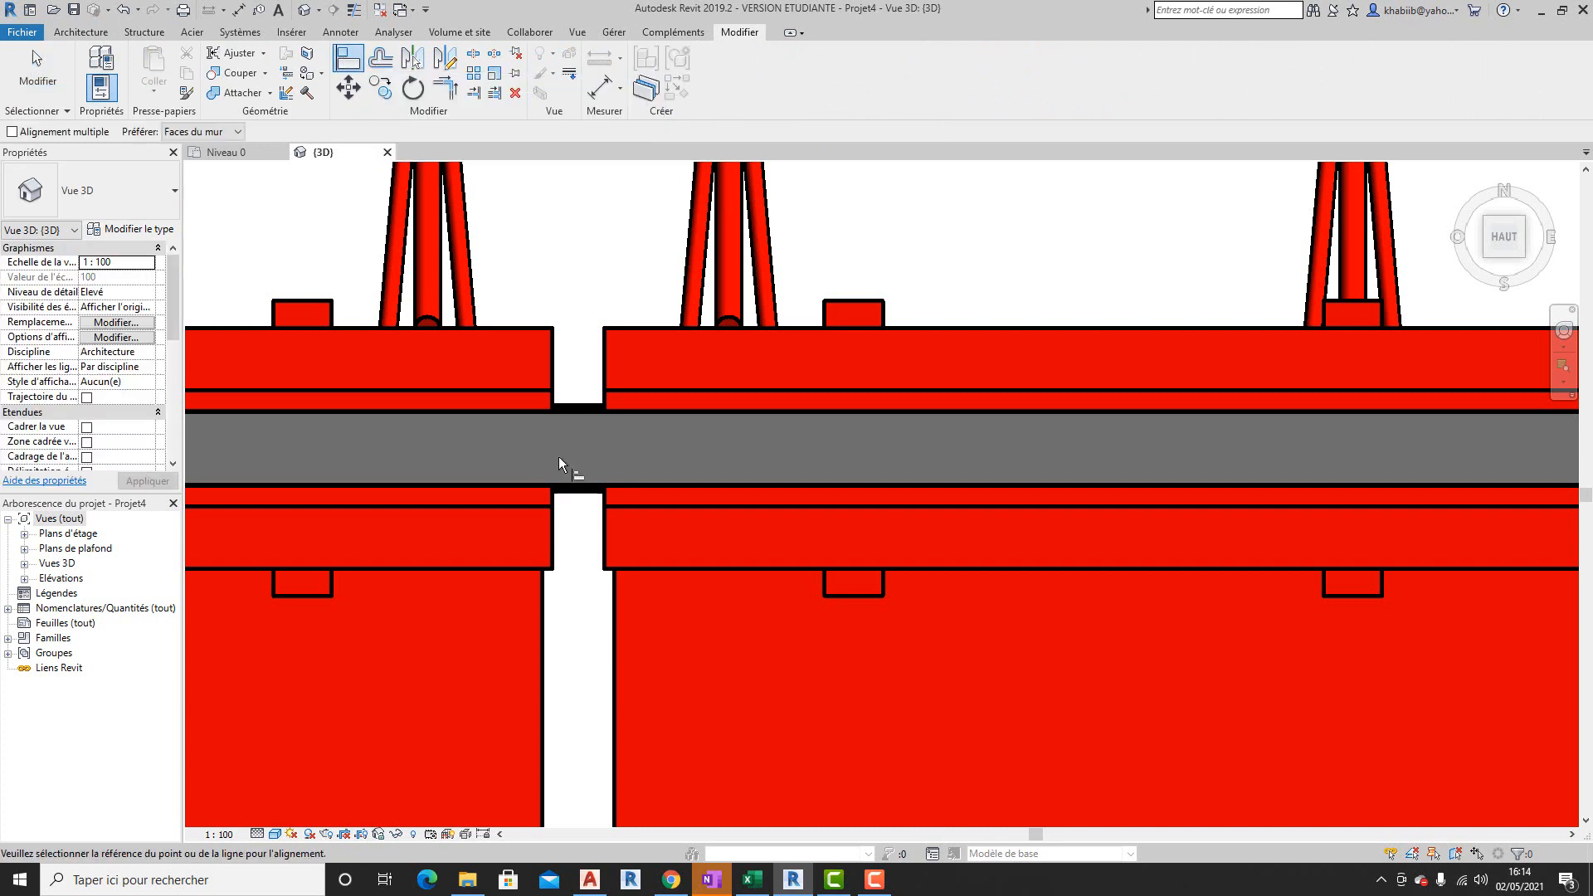
left_click(556, 389)
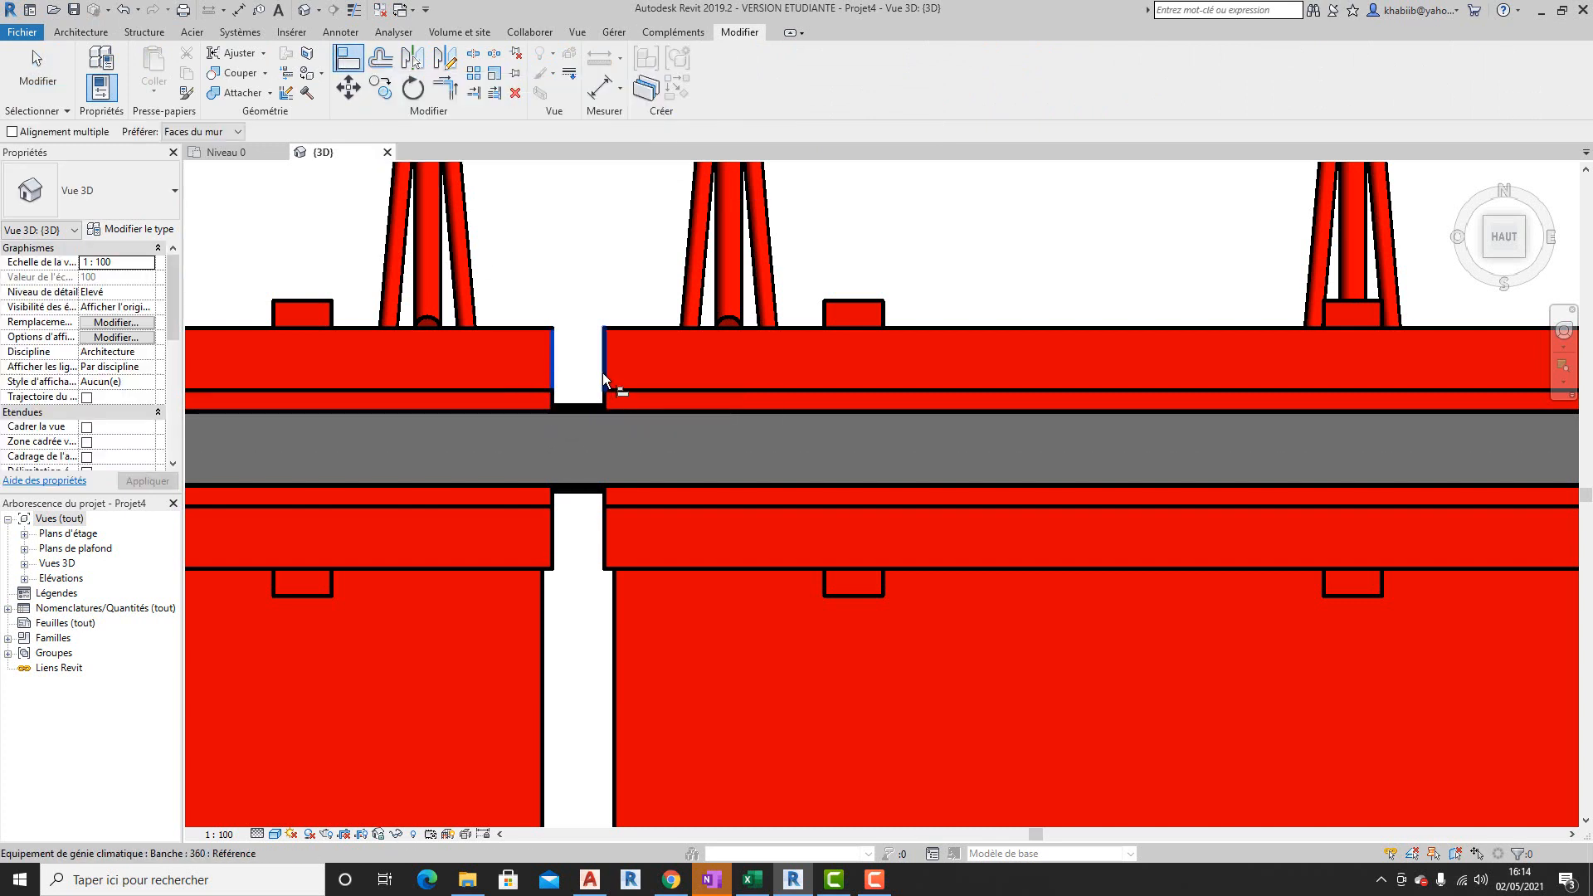
left_click(604, 382)
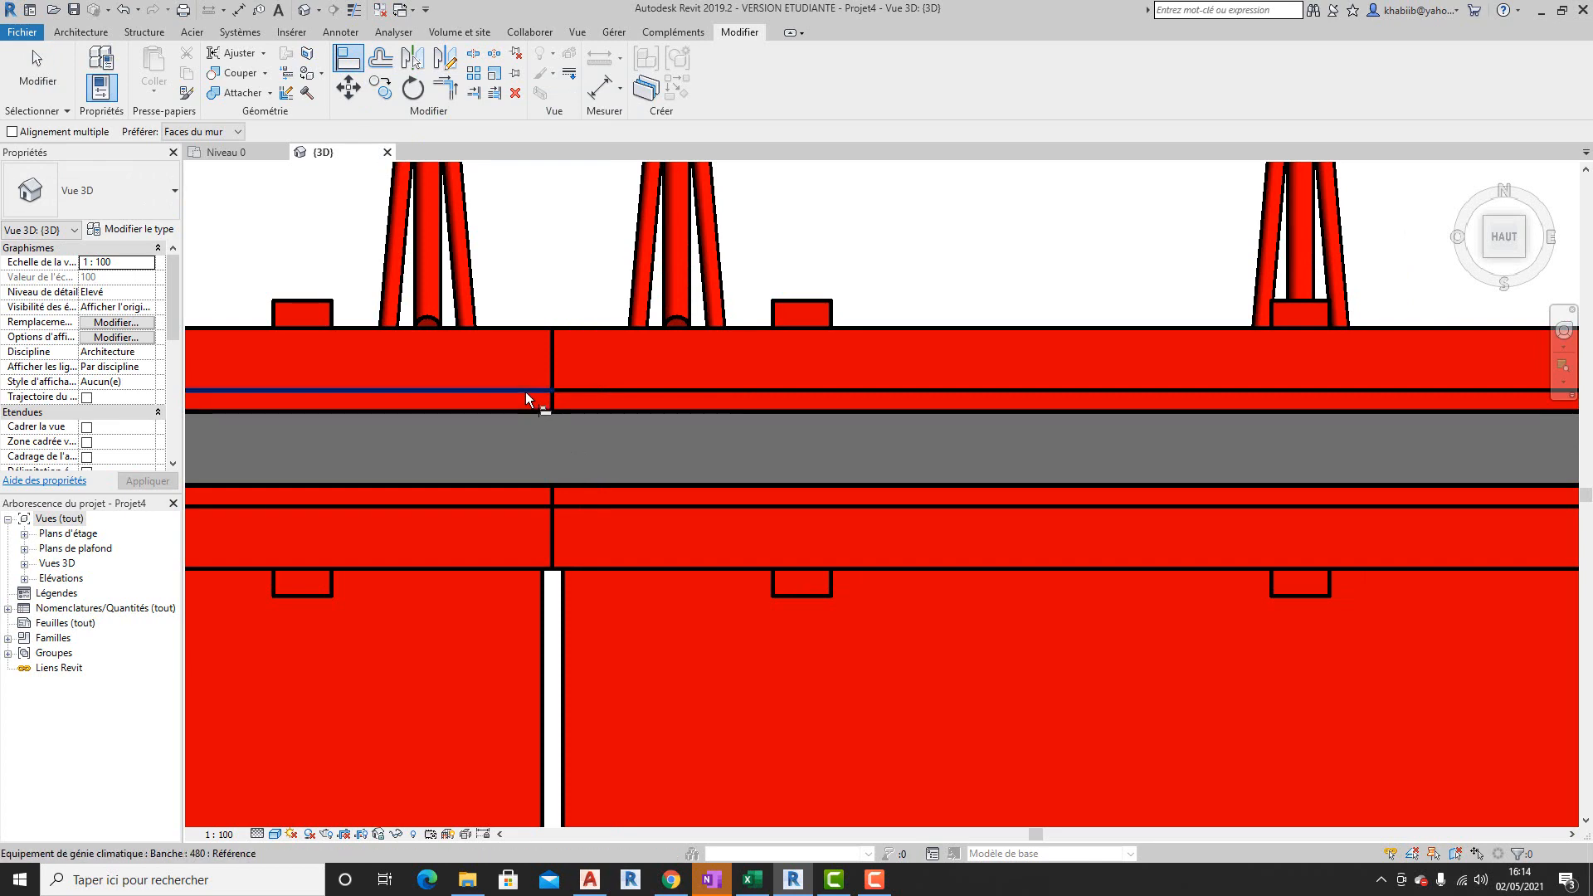
key("Escape")
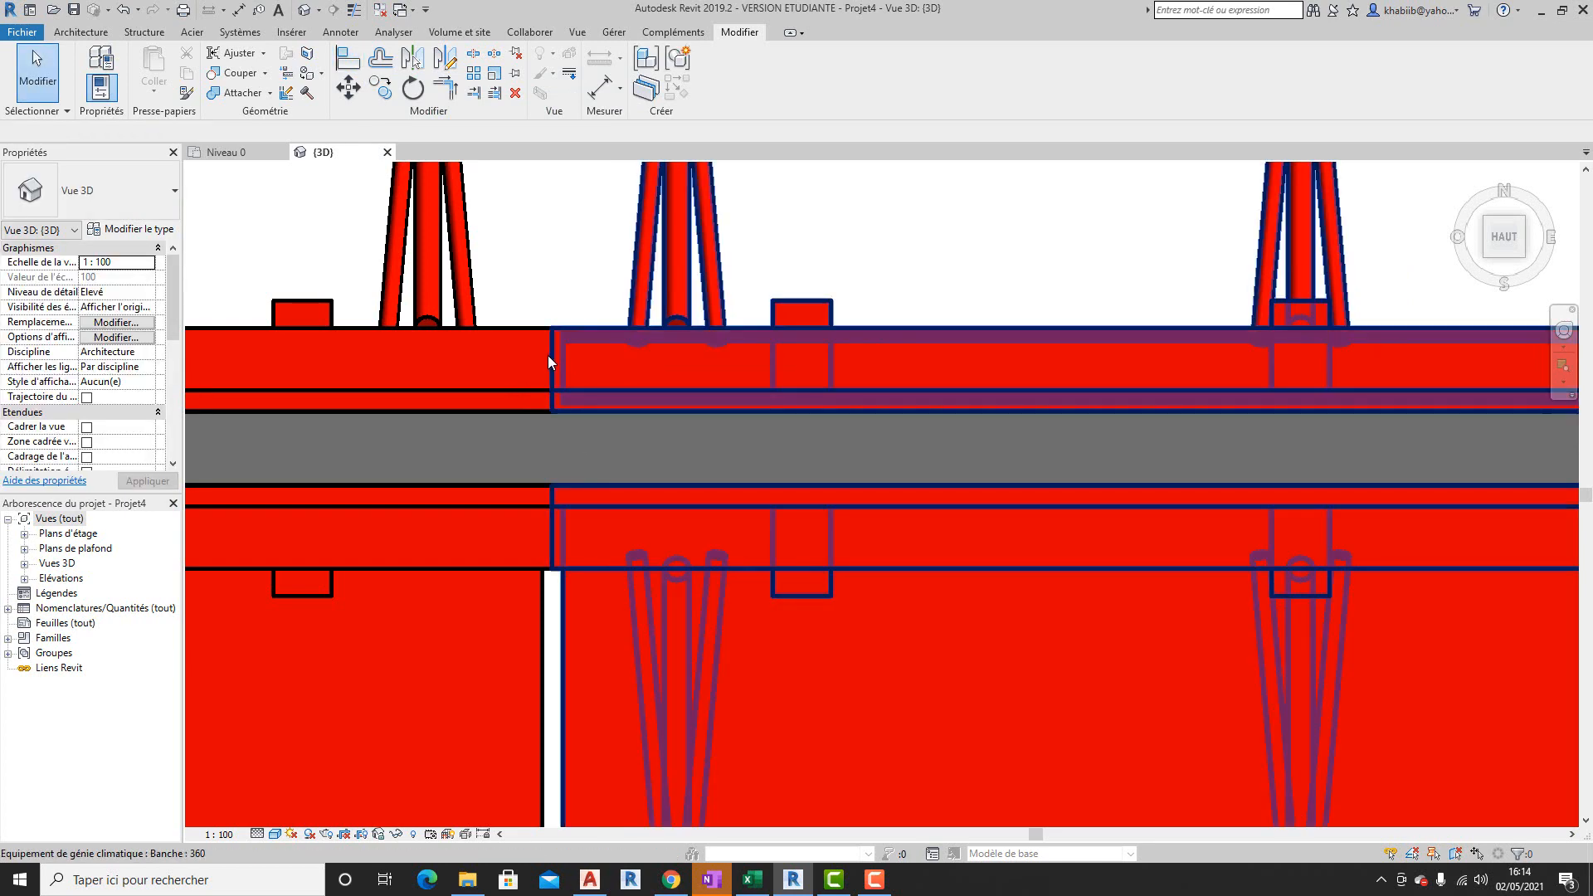
- Inspect the joint between the Banche 360 and 480 formwork panels on the 764 wall, selecting both panels together
left_click(548, 366)
left_click(523, 284)
scroll(538, 312, "down", 4)
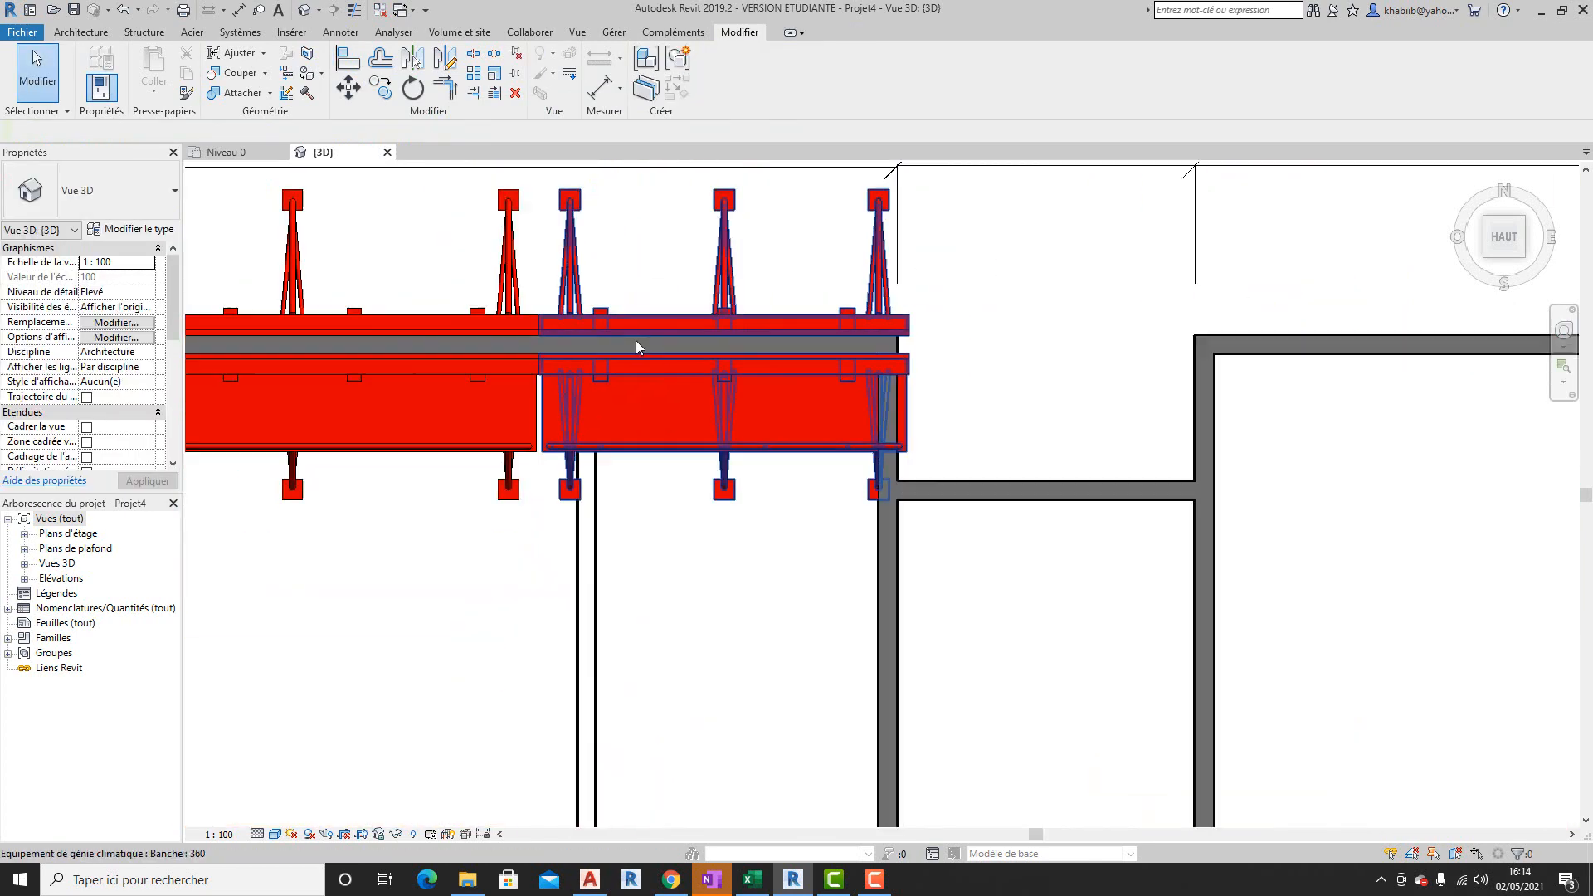
scroll(580, 409, "up", 3)
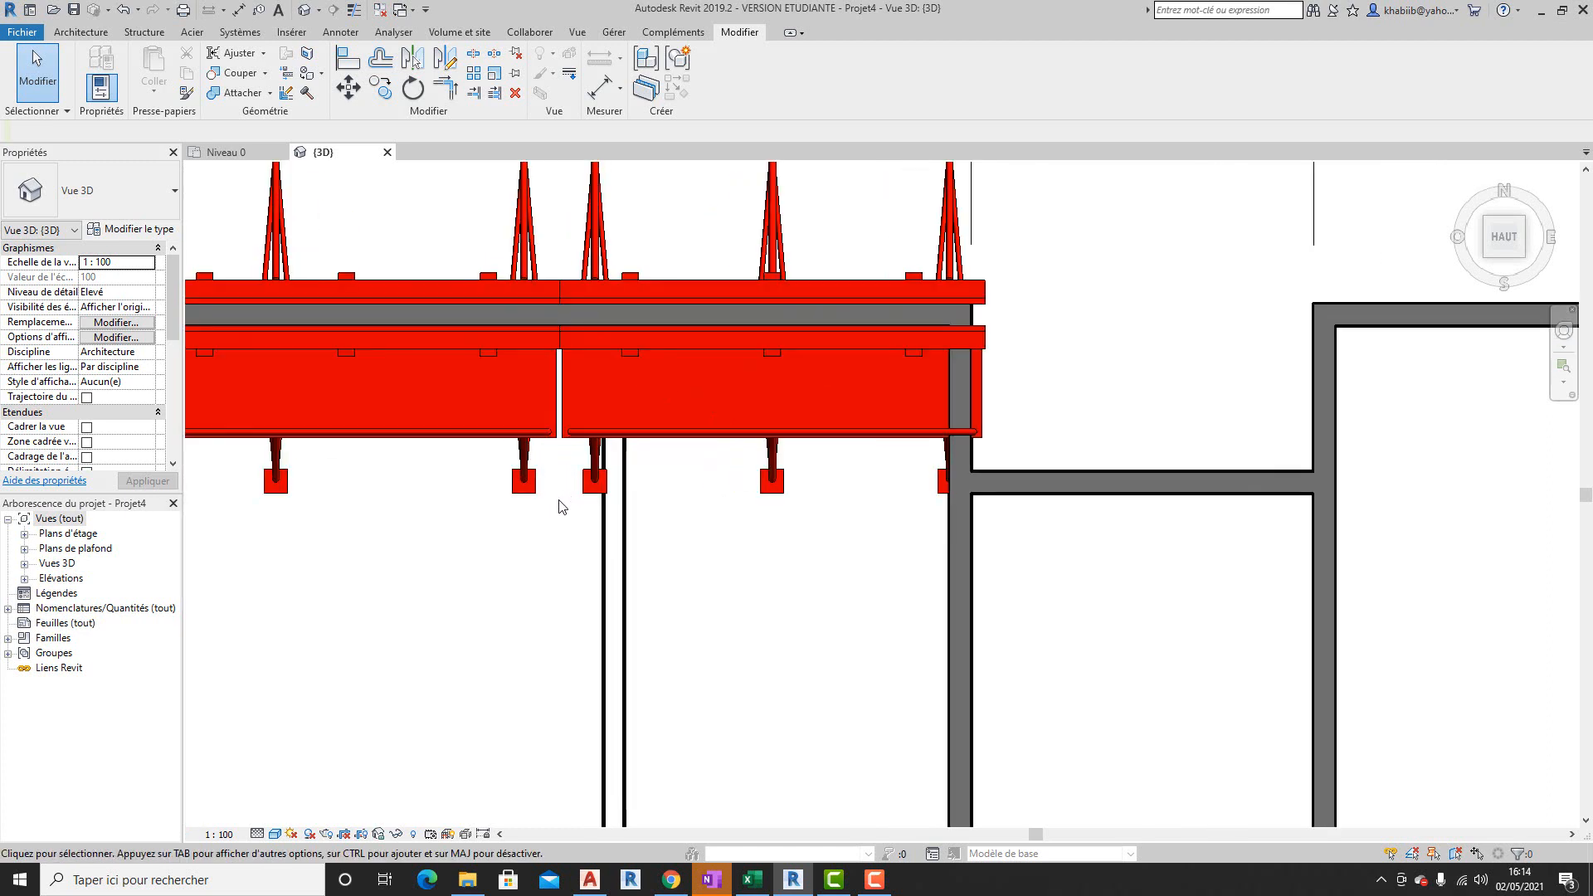
left_click(586, 497)
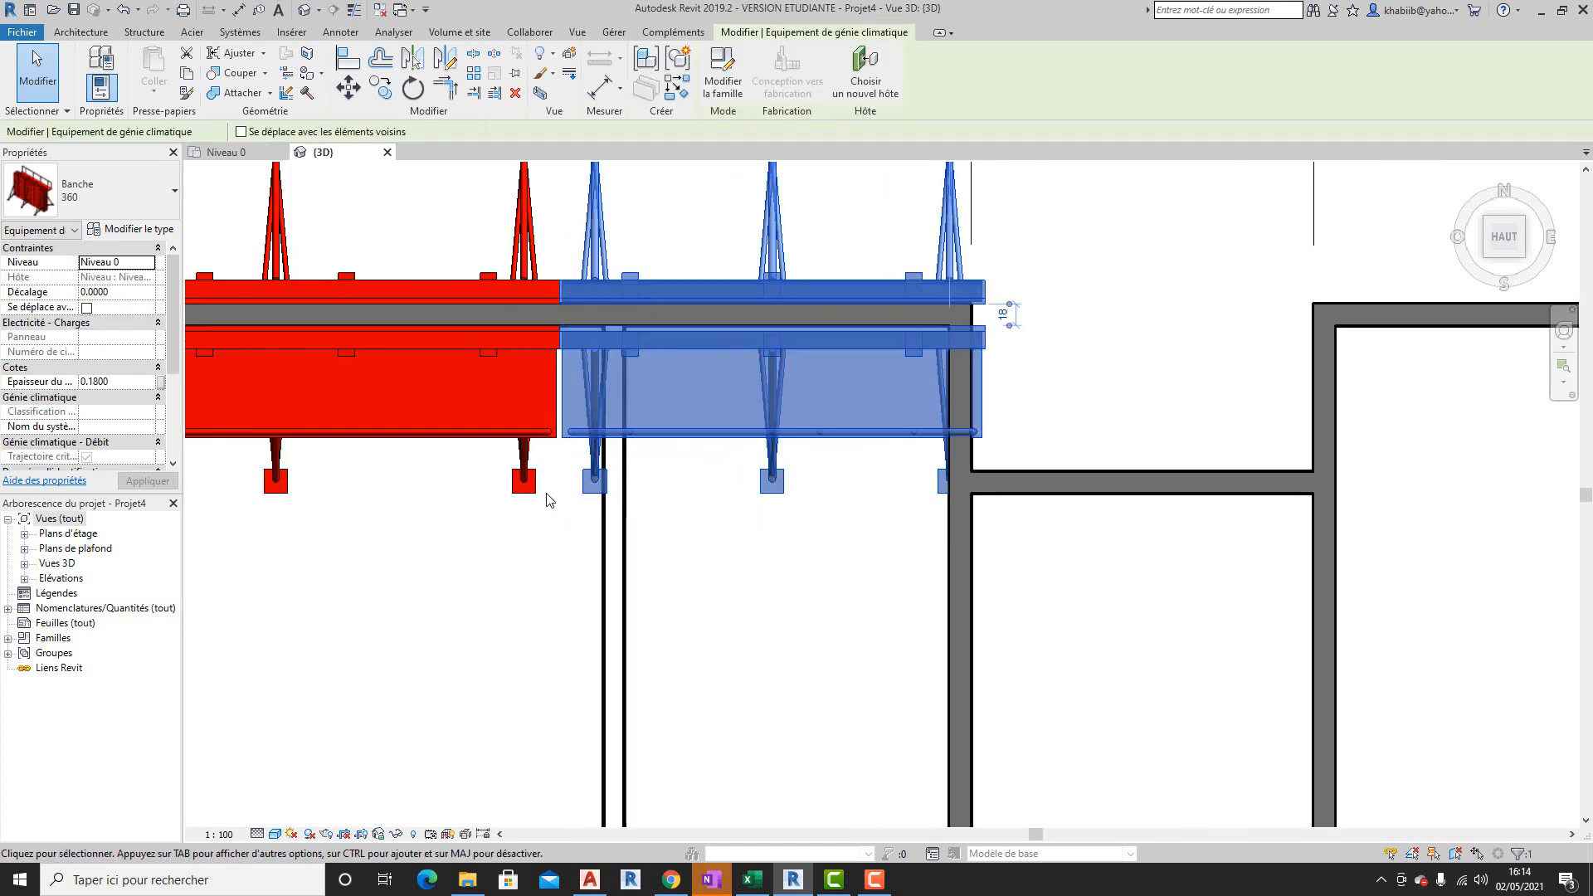
left_click(528, 490, "ctrl")
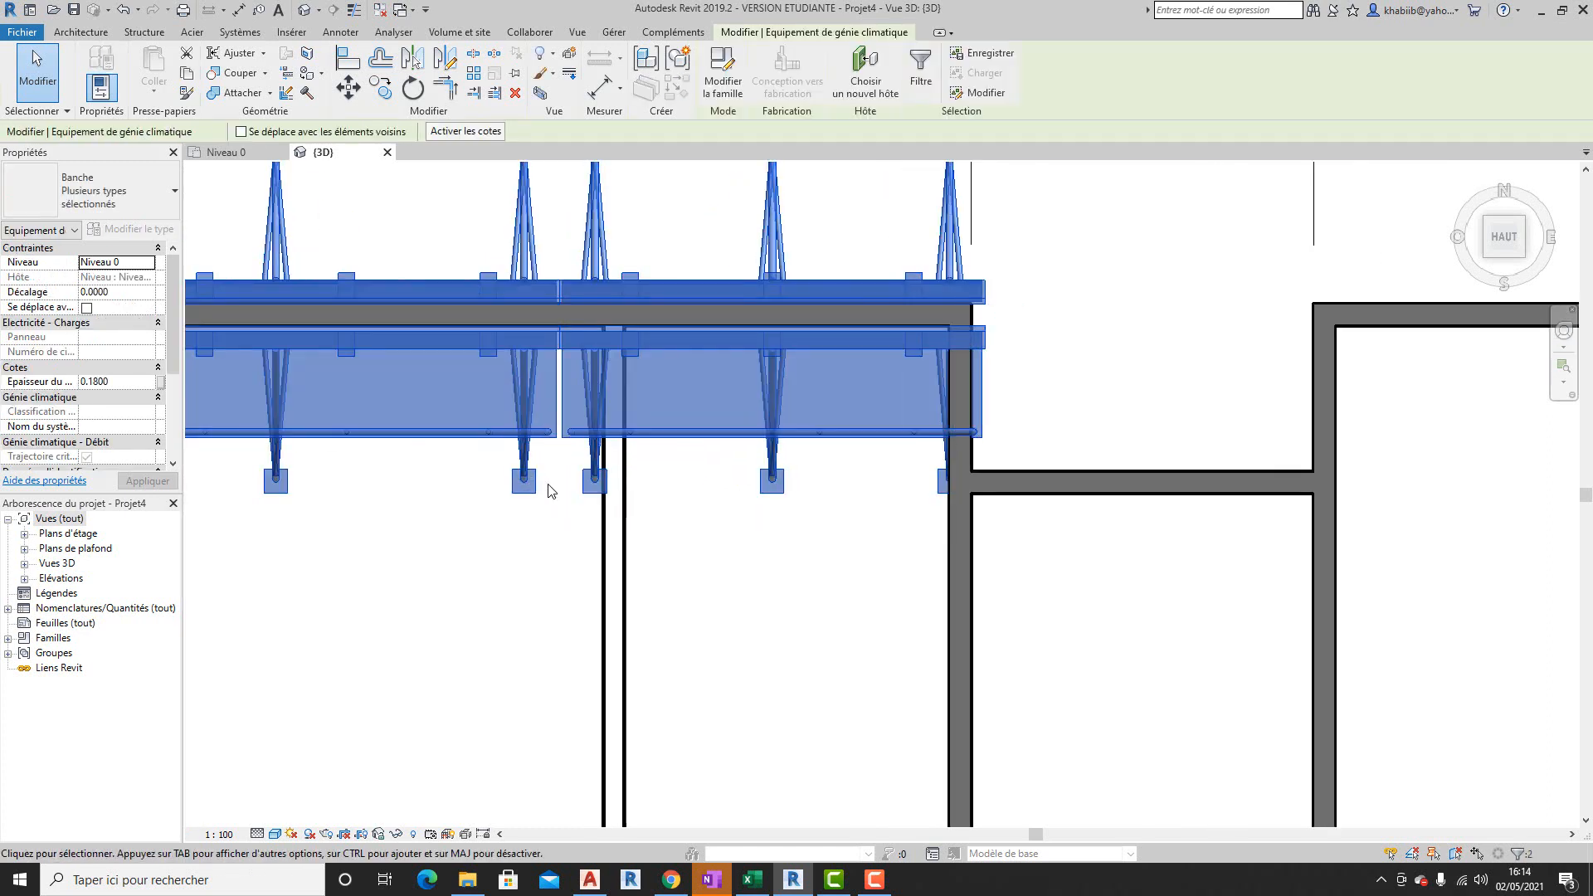
scroll(724, 582, "down", 1)
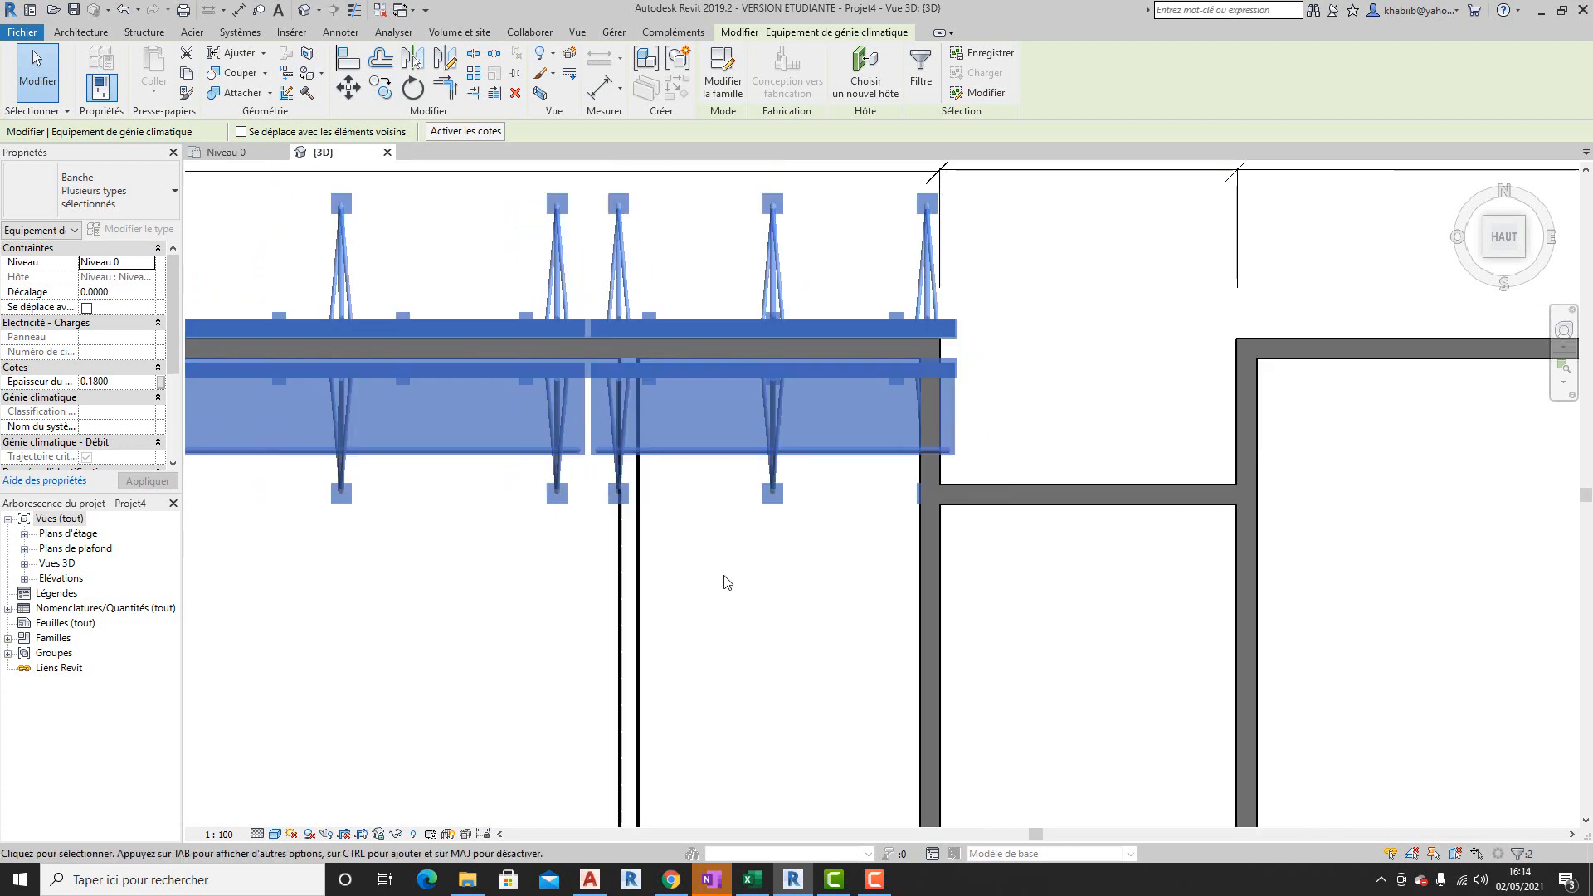
scroll(725, 582, "down", 3)
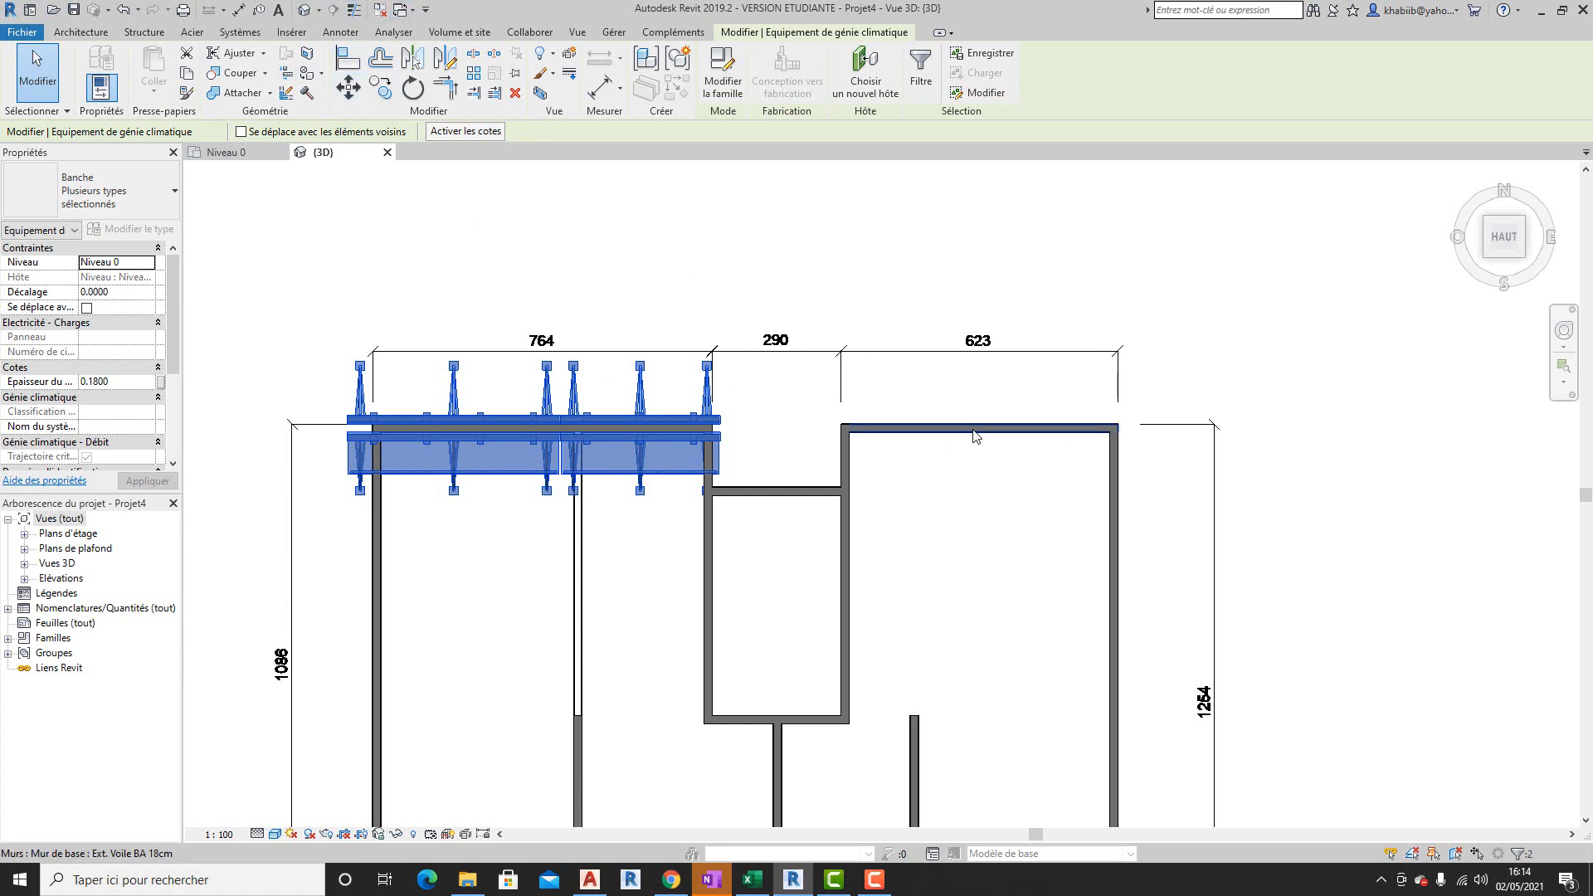
left_click(875, 231)
- Place a Banche 360 formwork component over the 623 wall, at its end next to the 290 bay
left_click(79, 34)
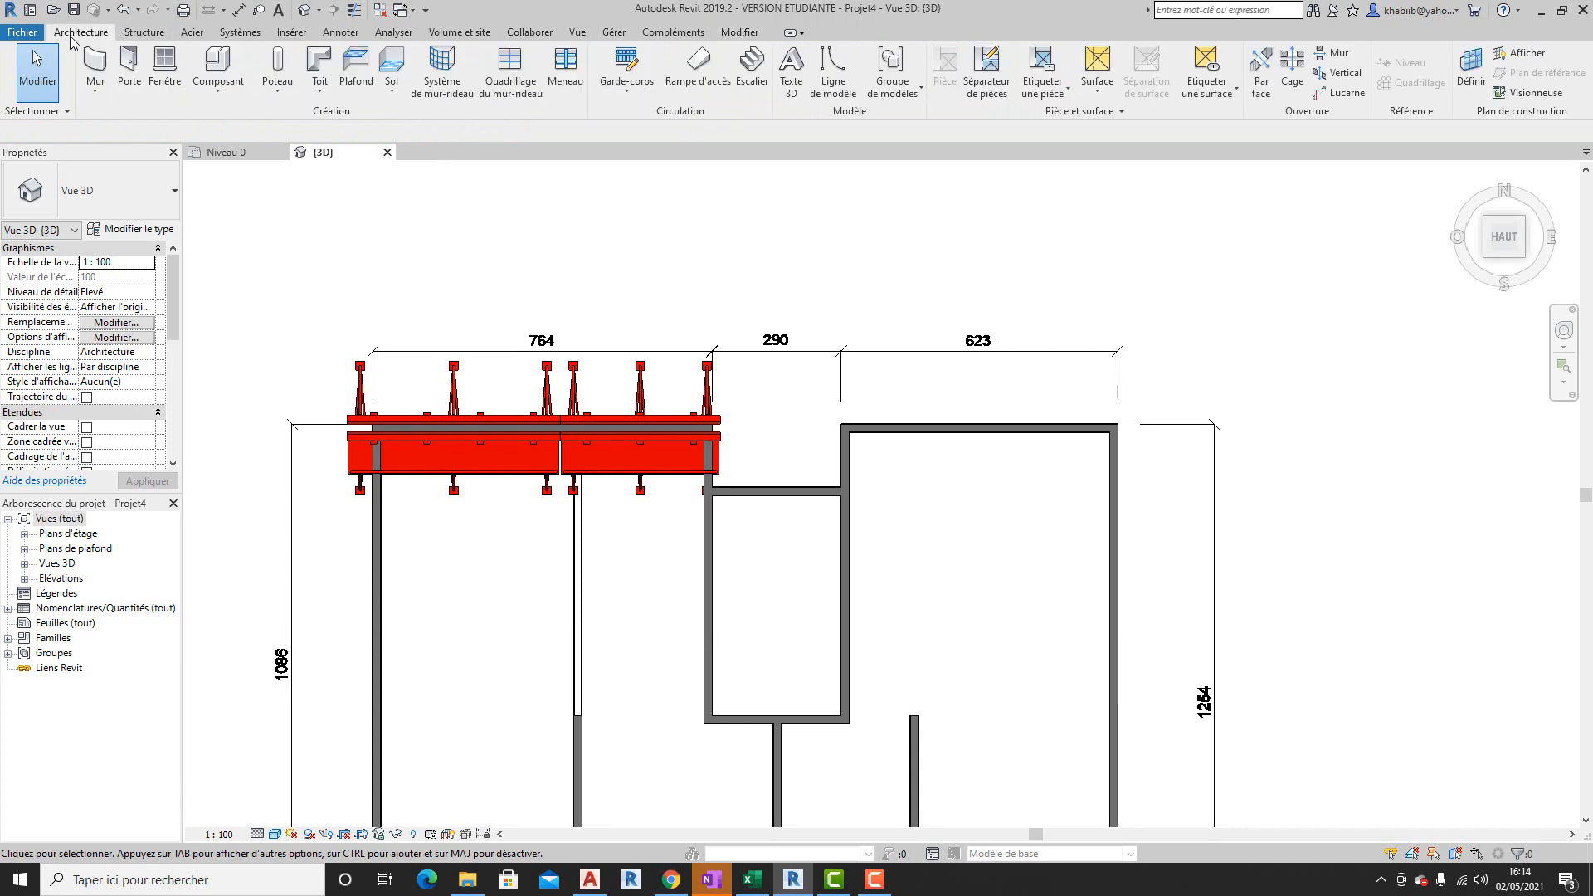
left_click(218, 62)
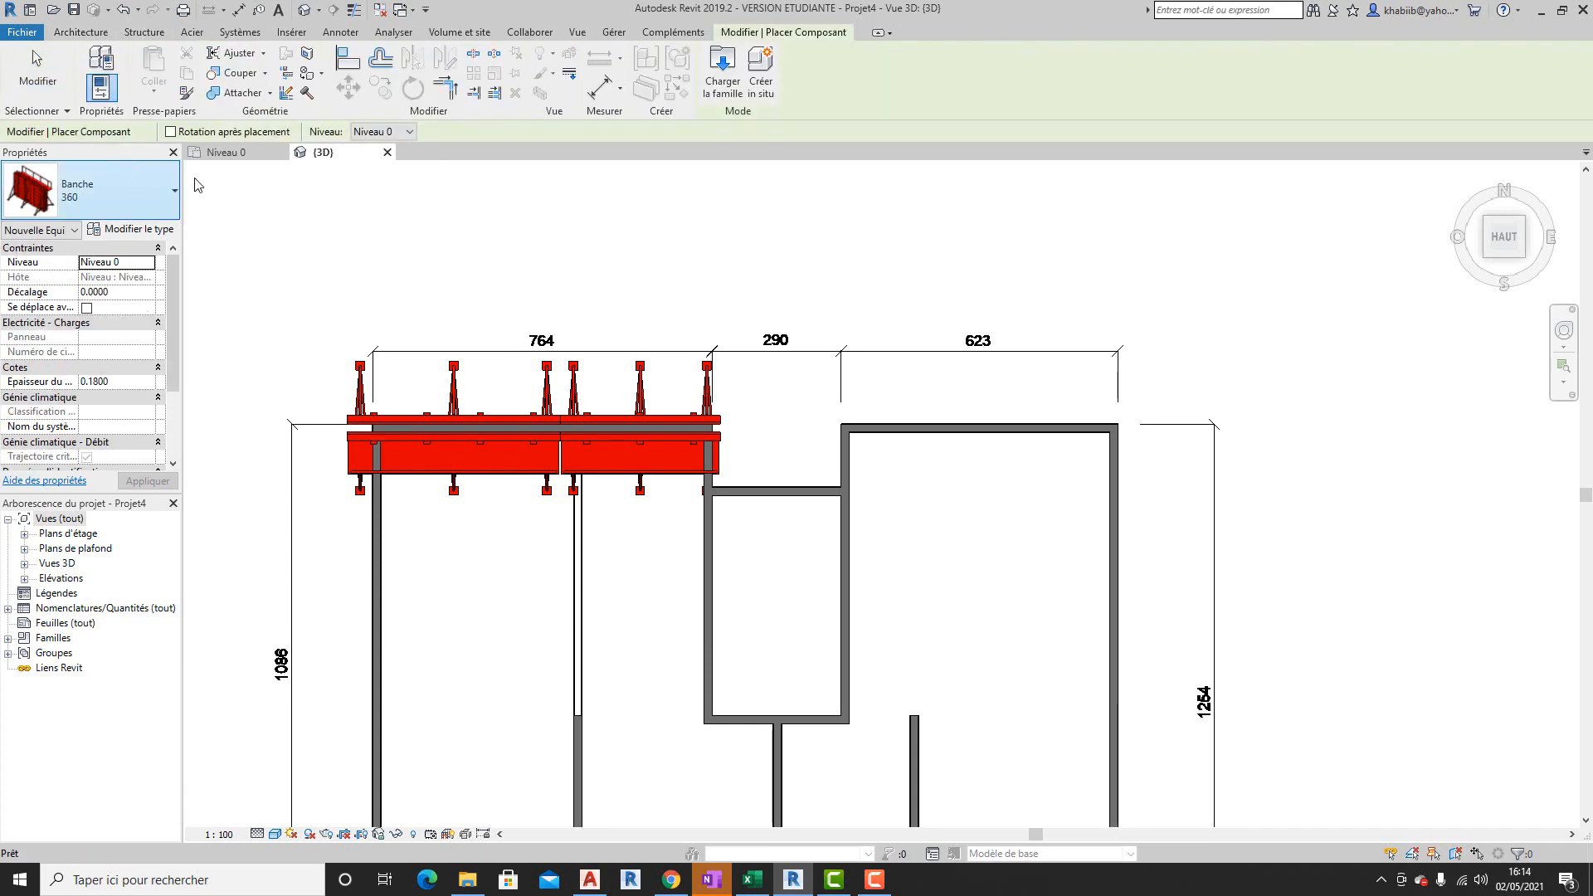
scroll(954, 456, "up", 4)
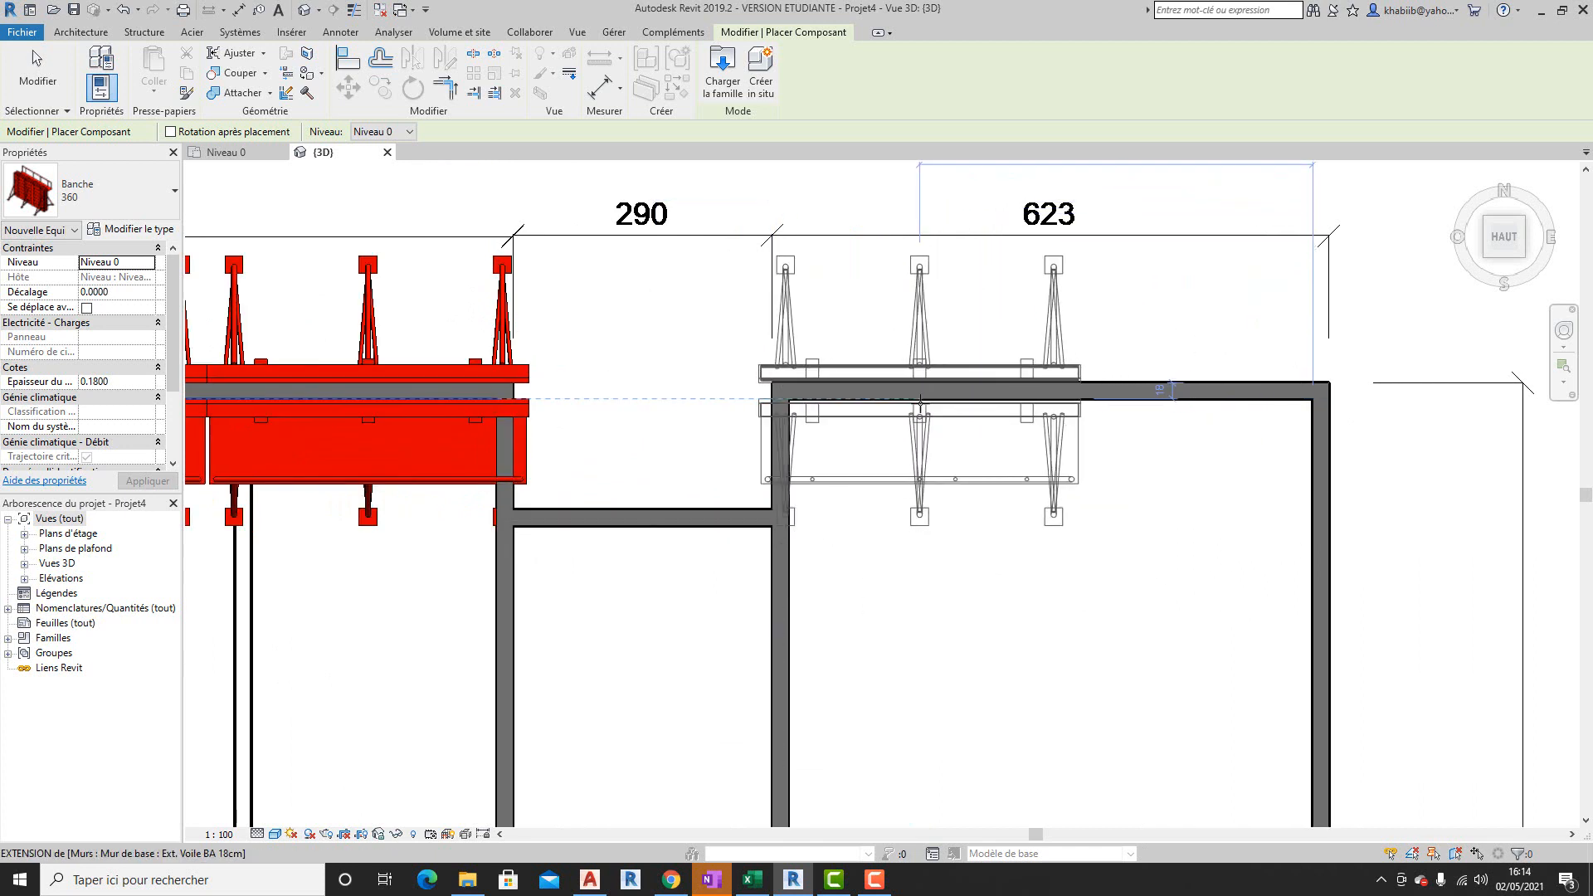
left_click(920, 404)
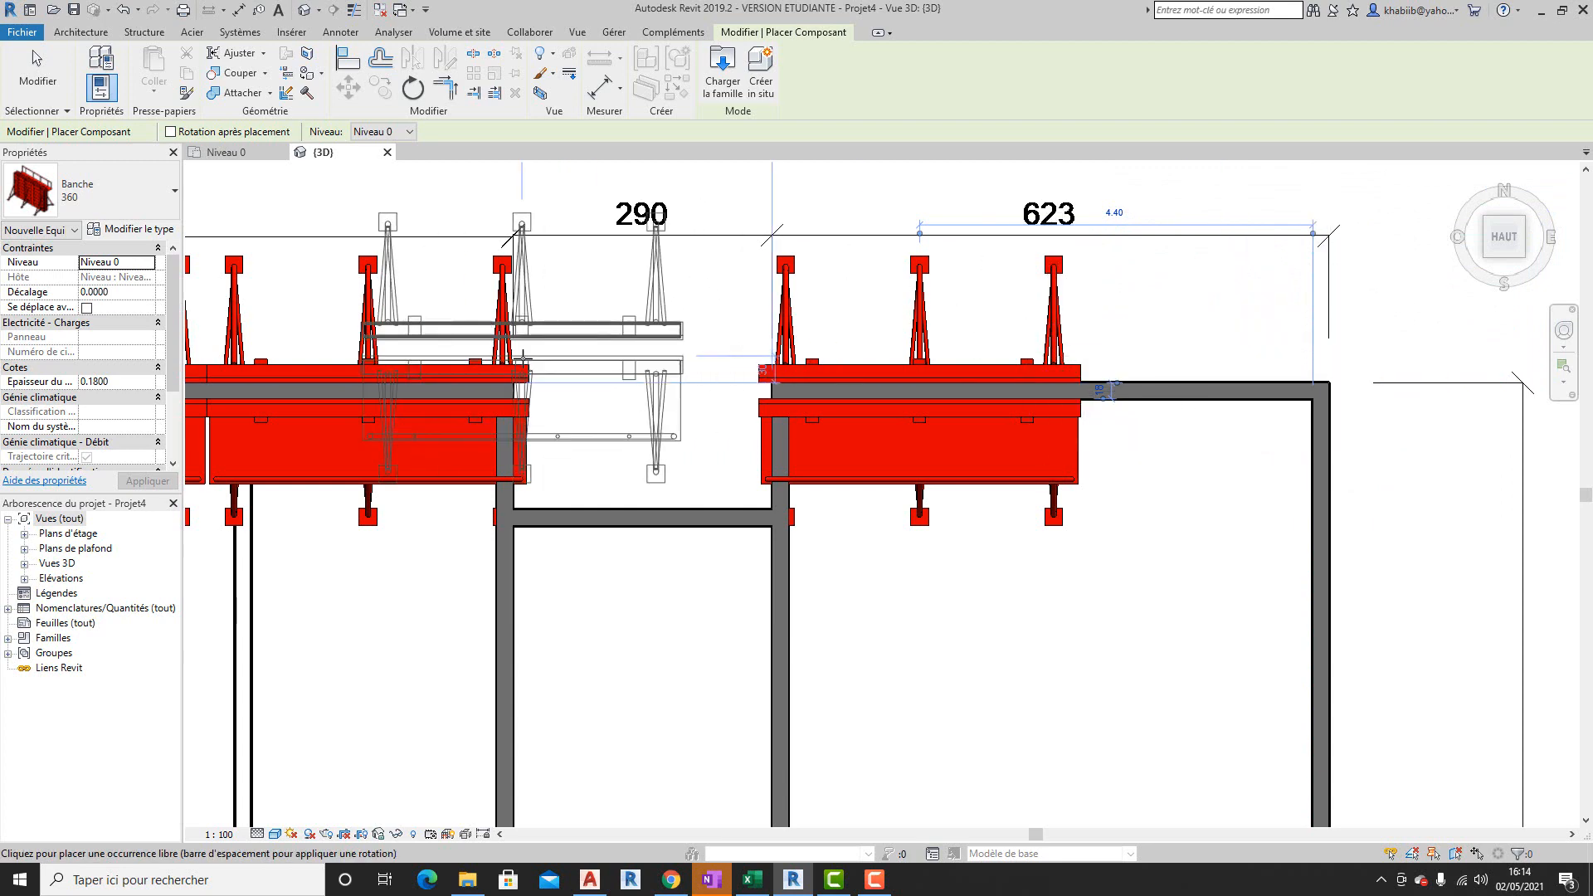
- Place a Banche 300 component with a thickness of 0.18 on the 623 wall, beside the Banche 360 panel
left_click(80, 205)
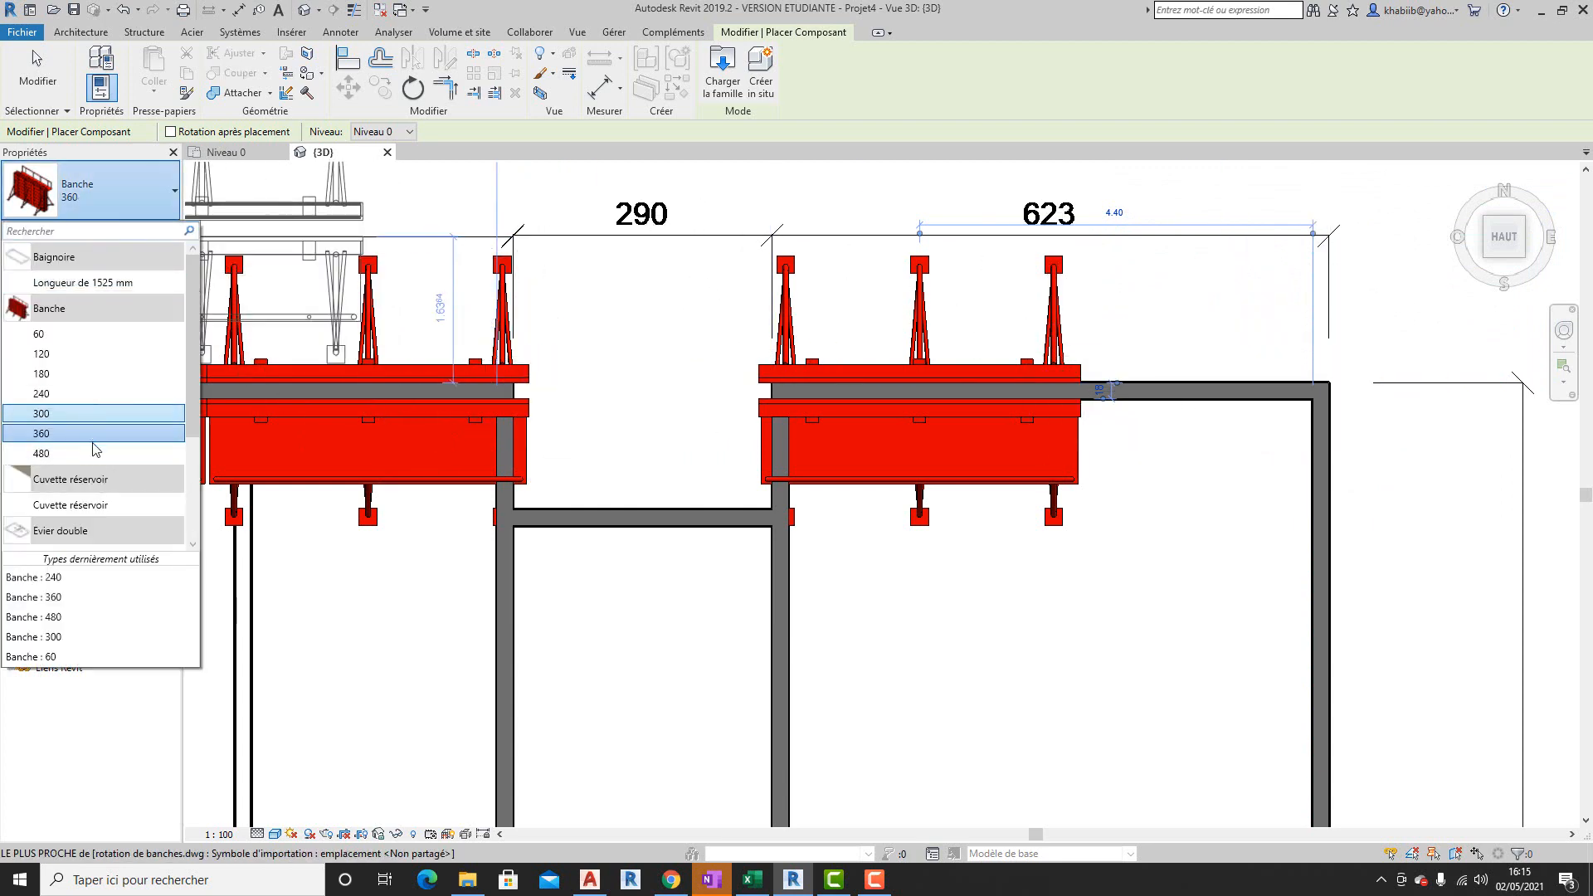
left_click(91, 414)
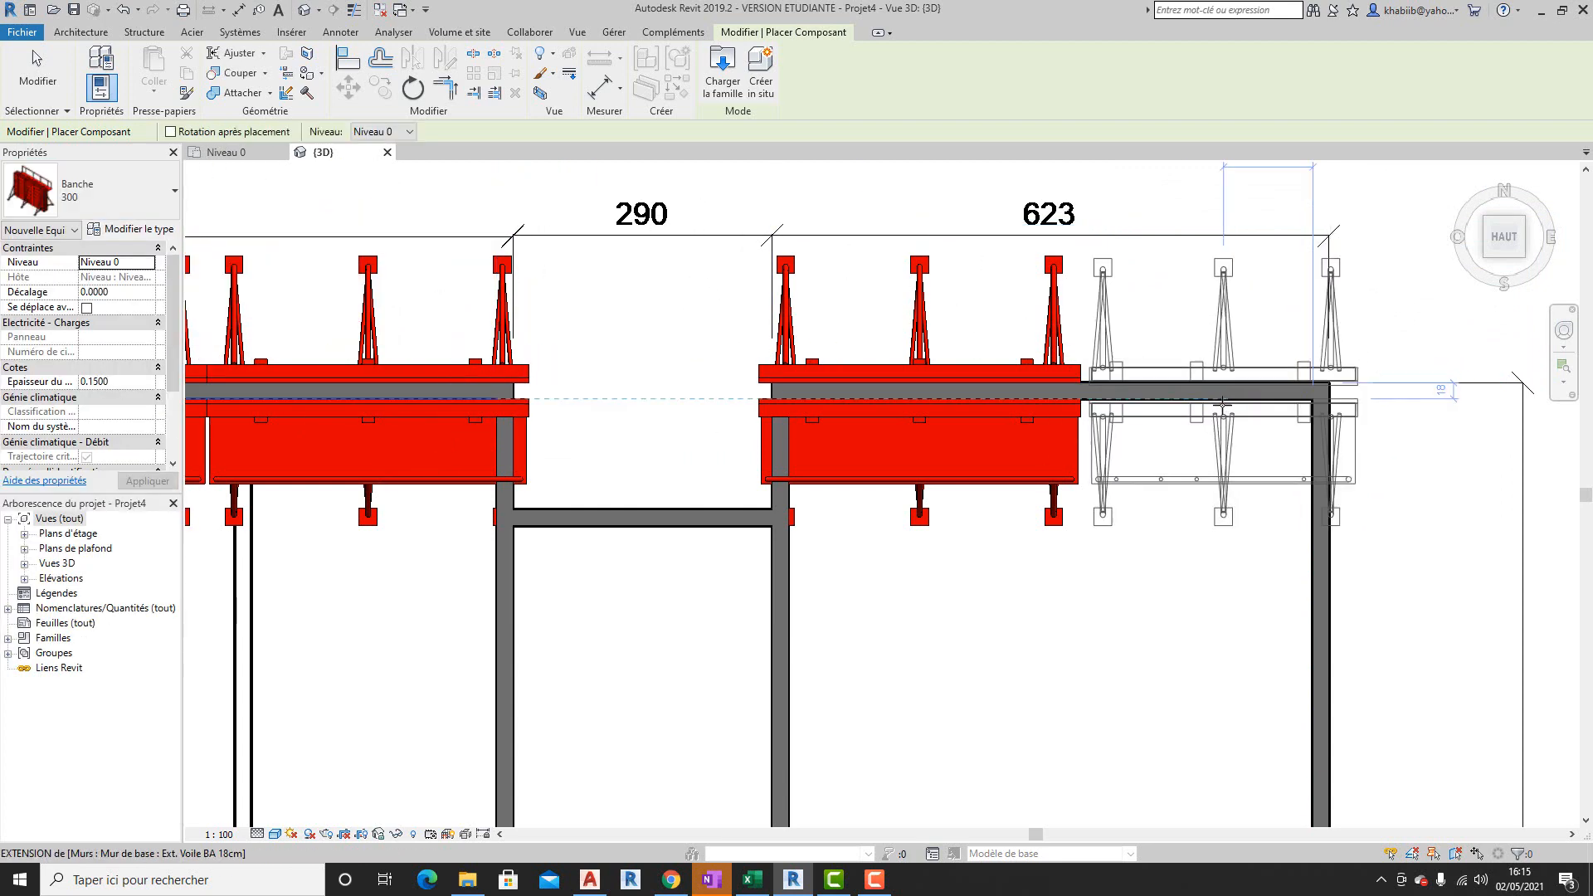
scroll(1216, 397, "up", 3)
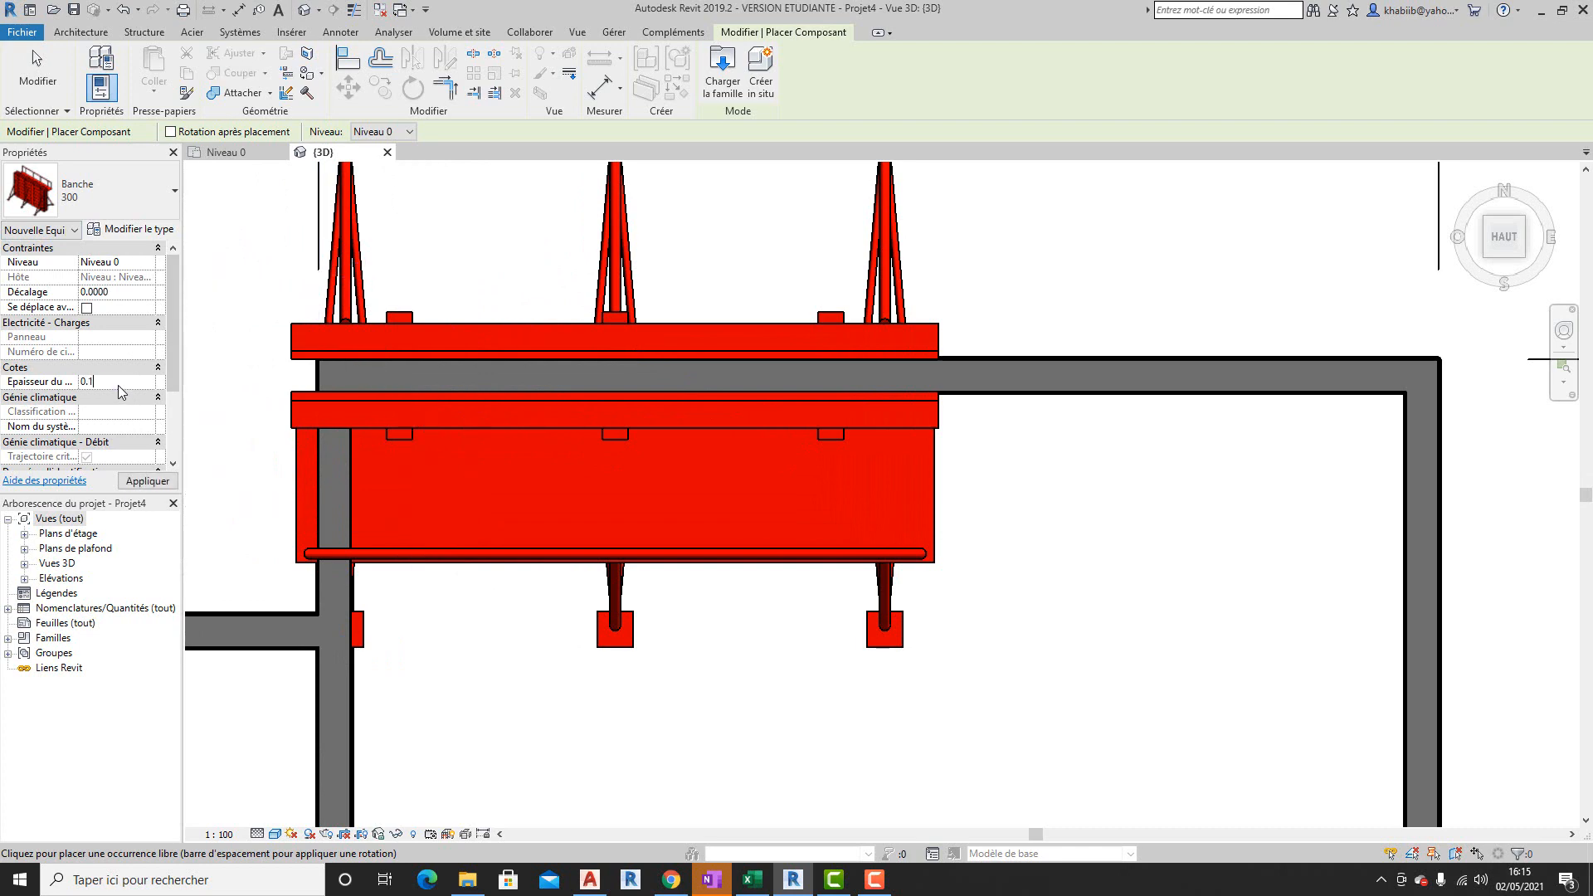
left_click(165, 488)
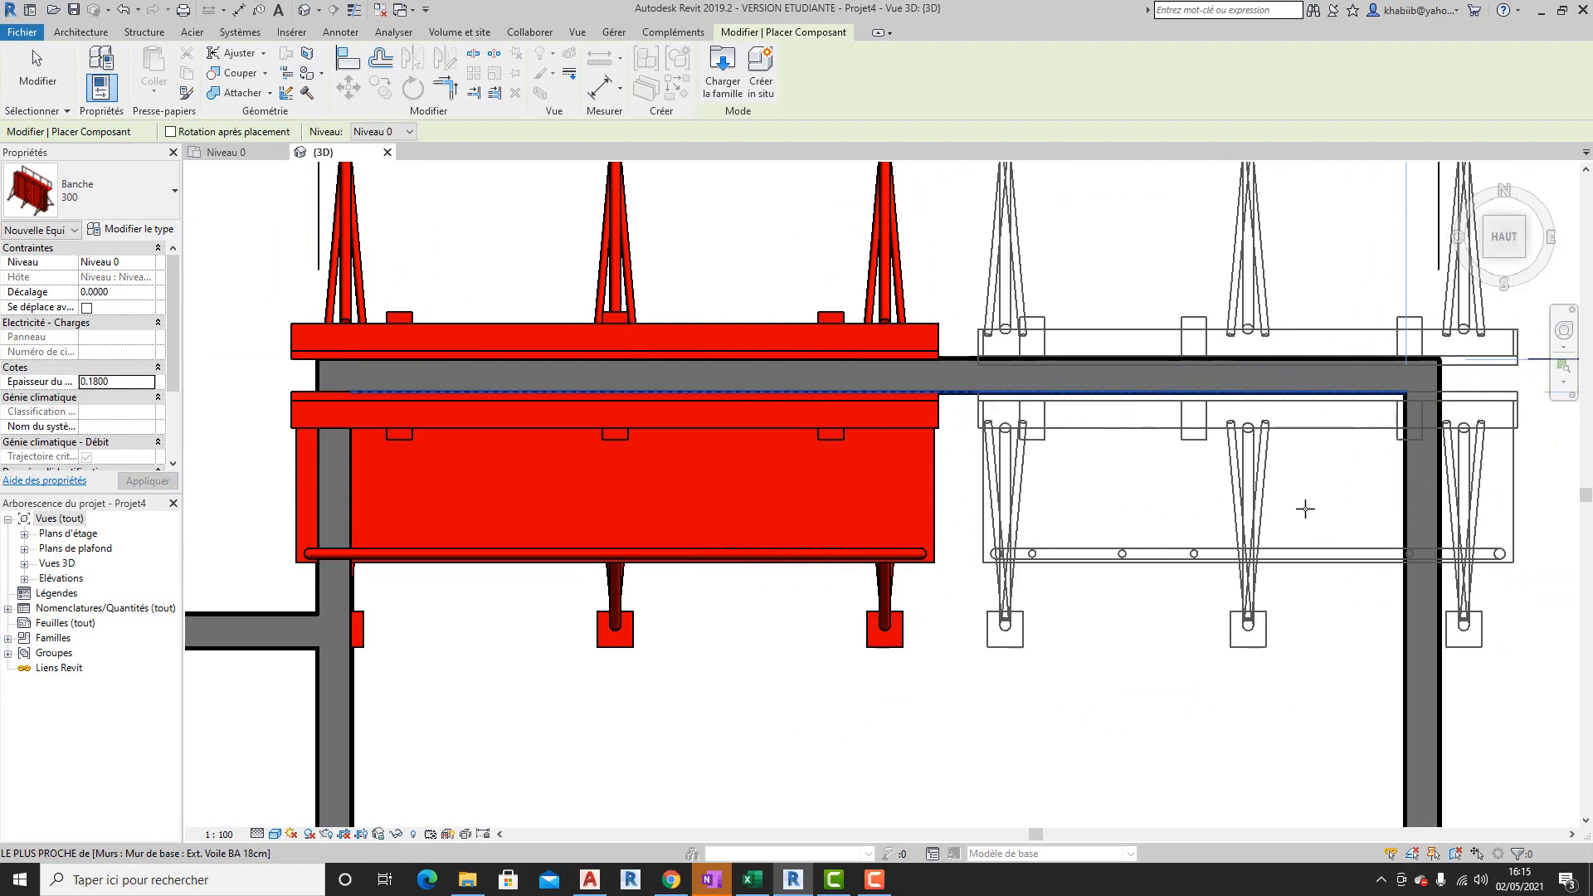
left_click(1306, 509)
key("Escape")
key("Escape")
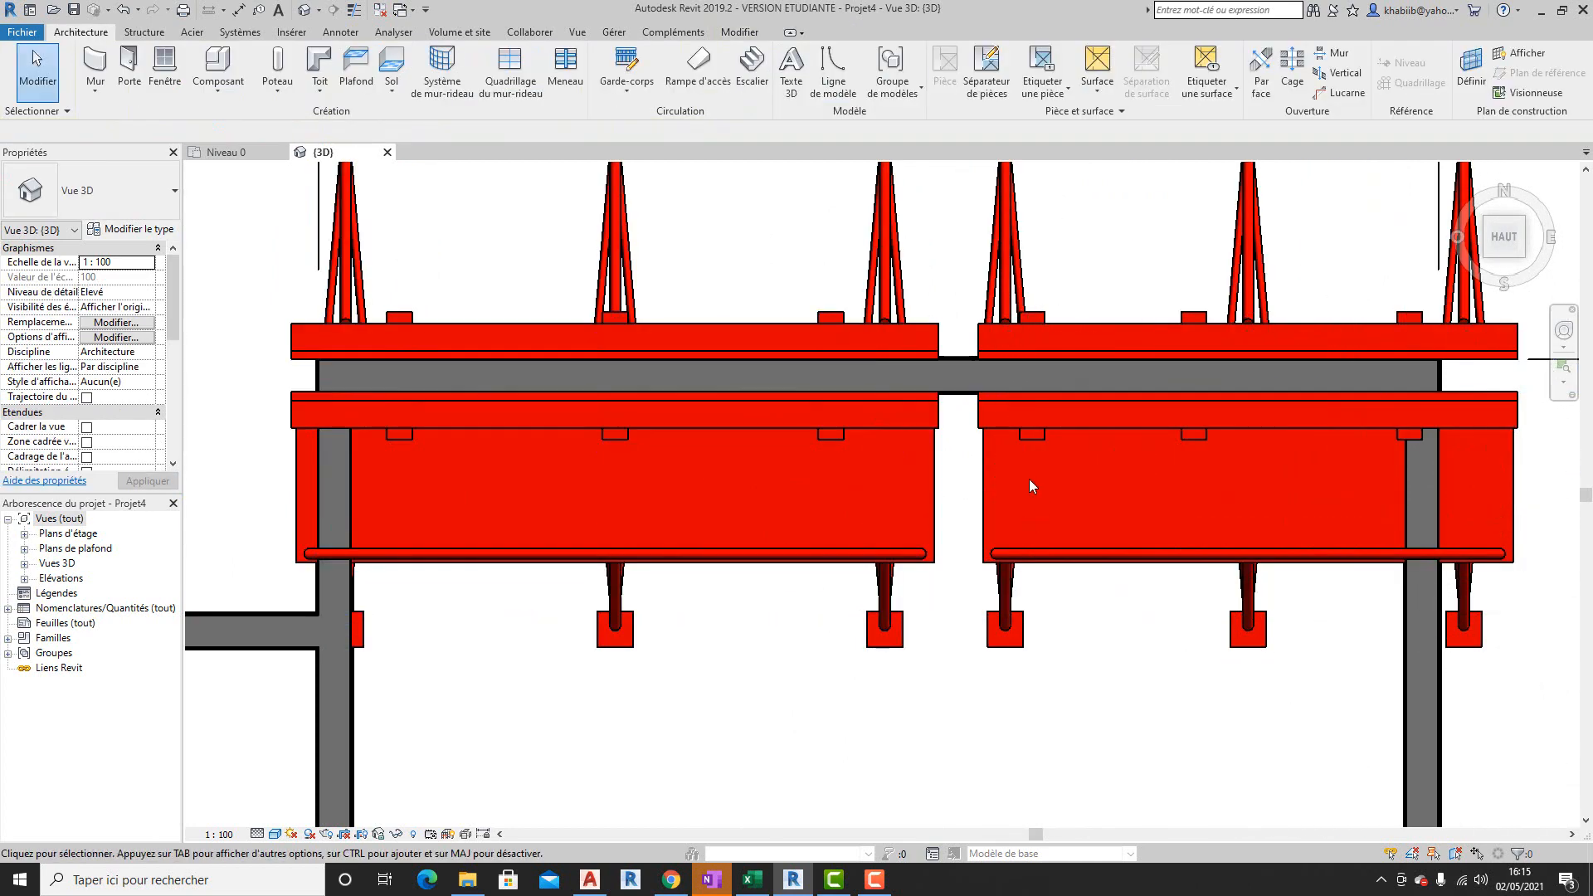
- Nudge the Banche 300 panel along the 623 wall towards the Banche 360 panel
left_click(1004, 428)
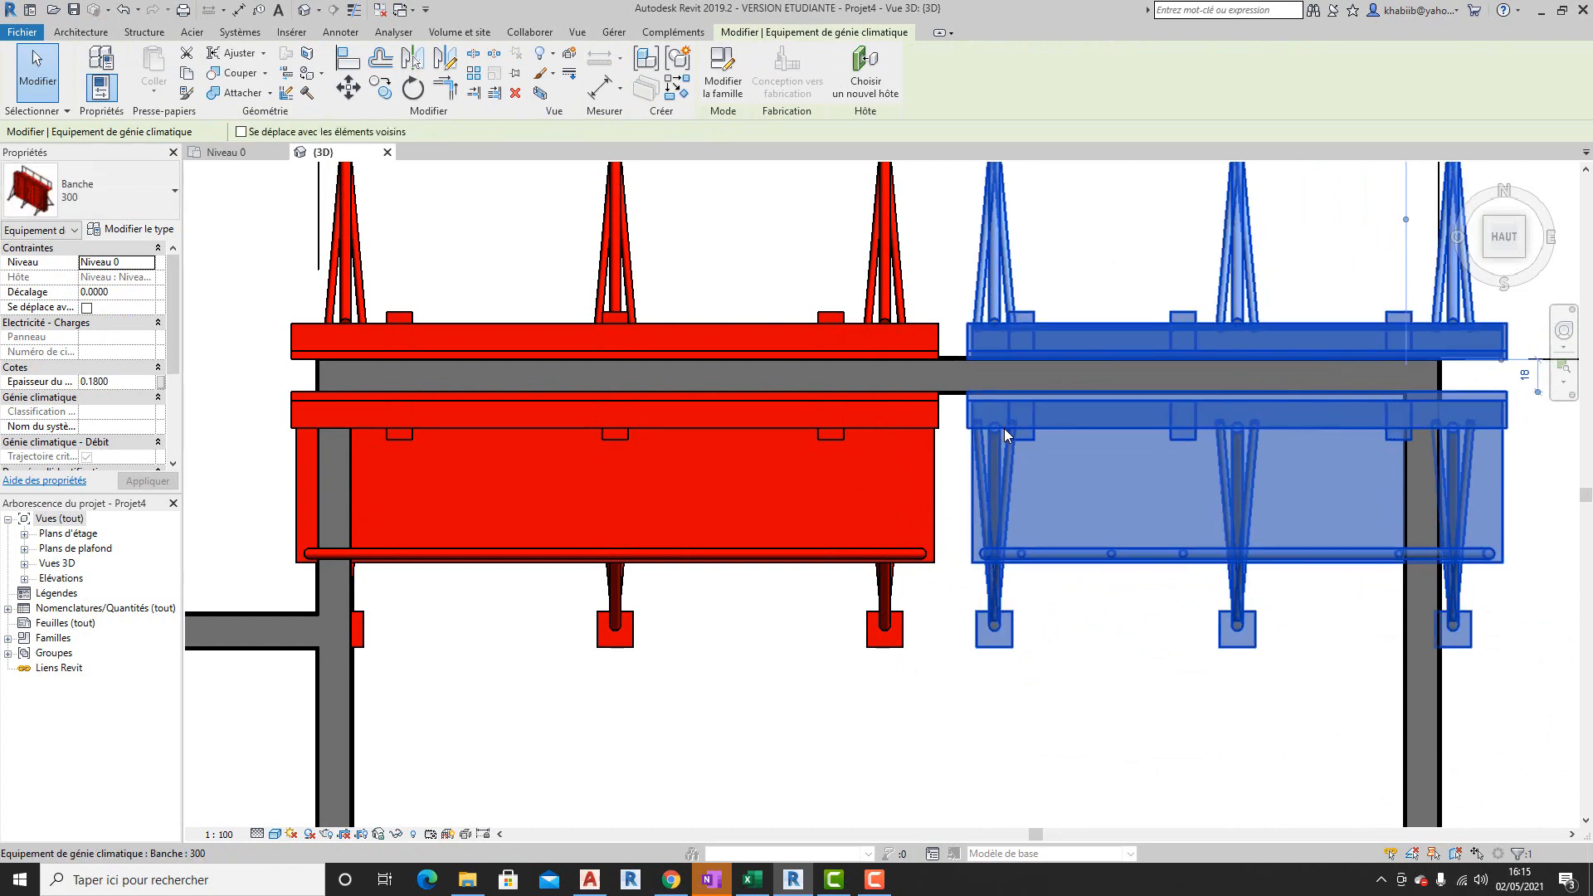
key("Left")
key("Left")
key("Left")
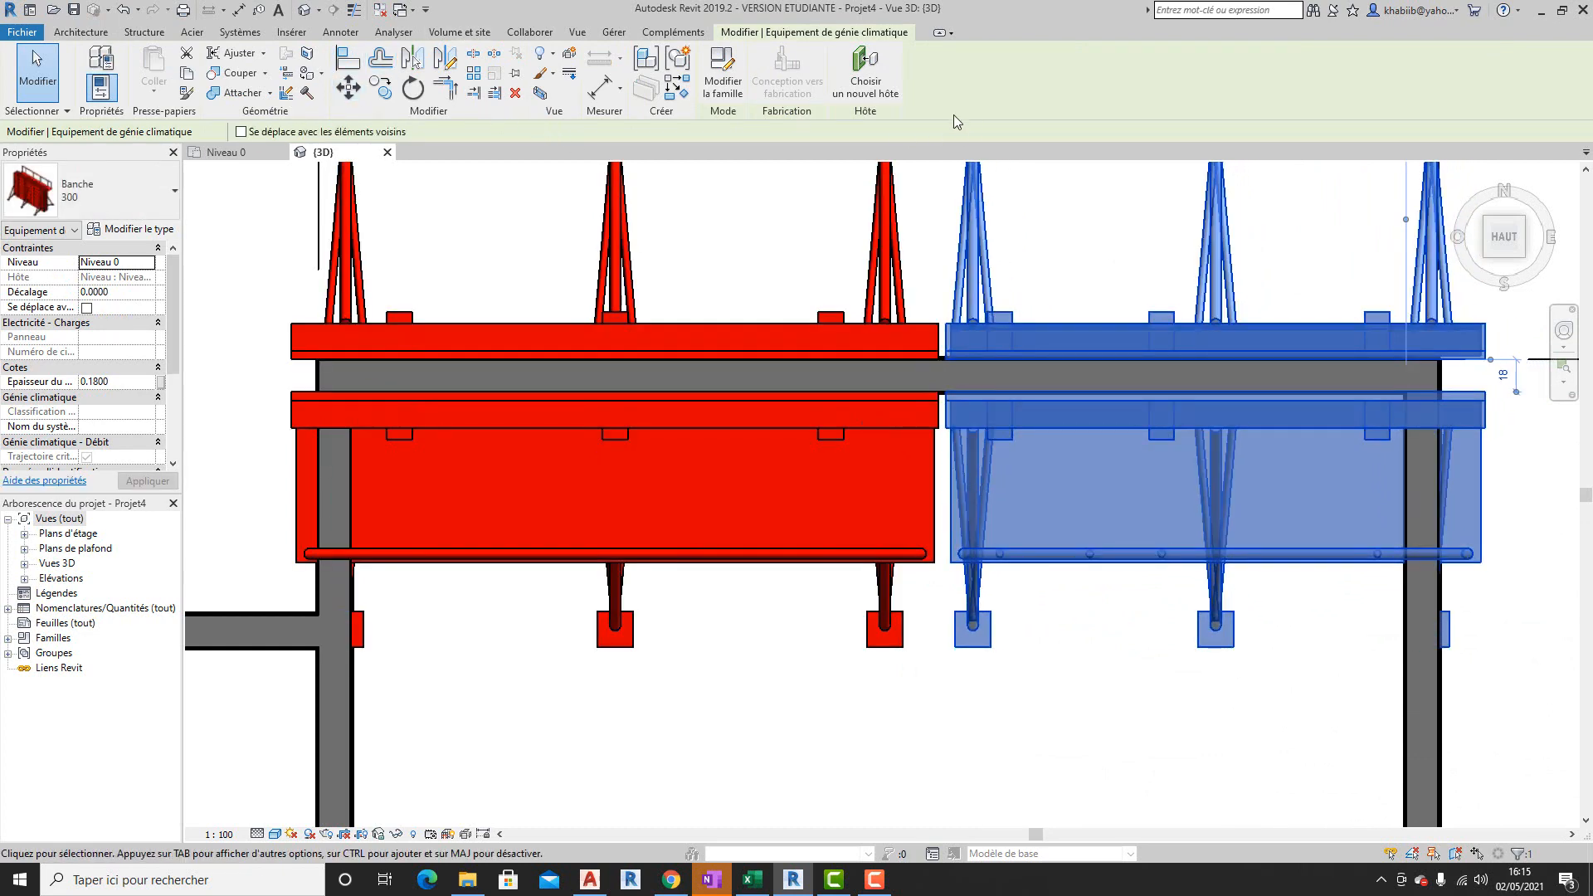
- Align the Banche 300 panel's end edge with the facing end edge of the Banche 360 panel and lock the alignment
left_click(349, 61)
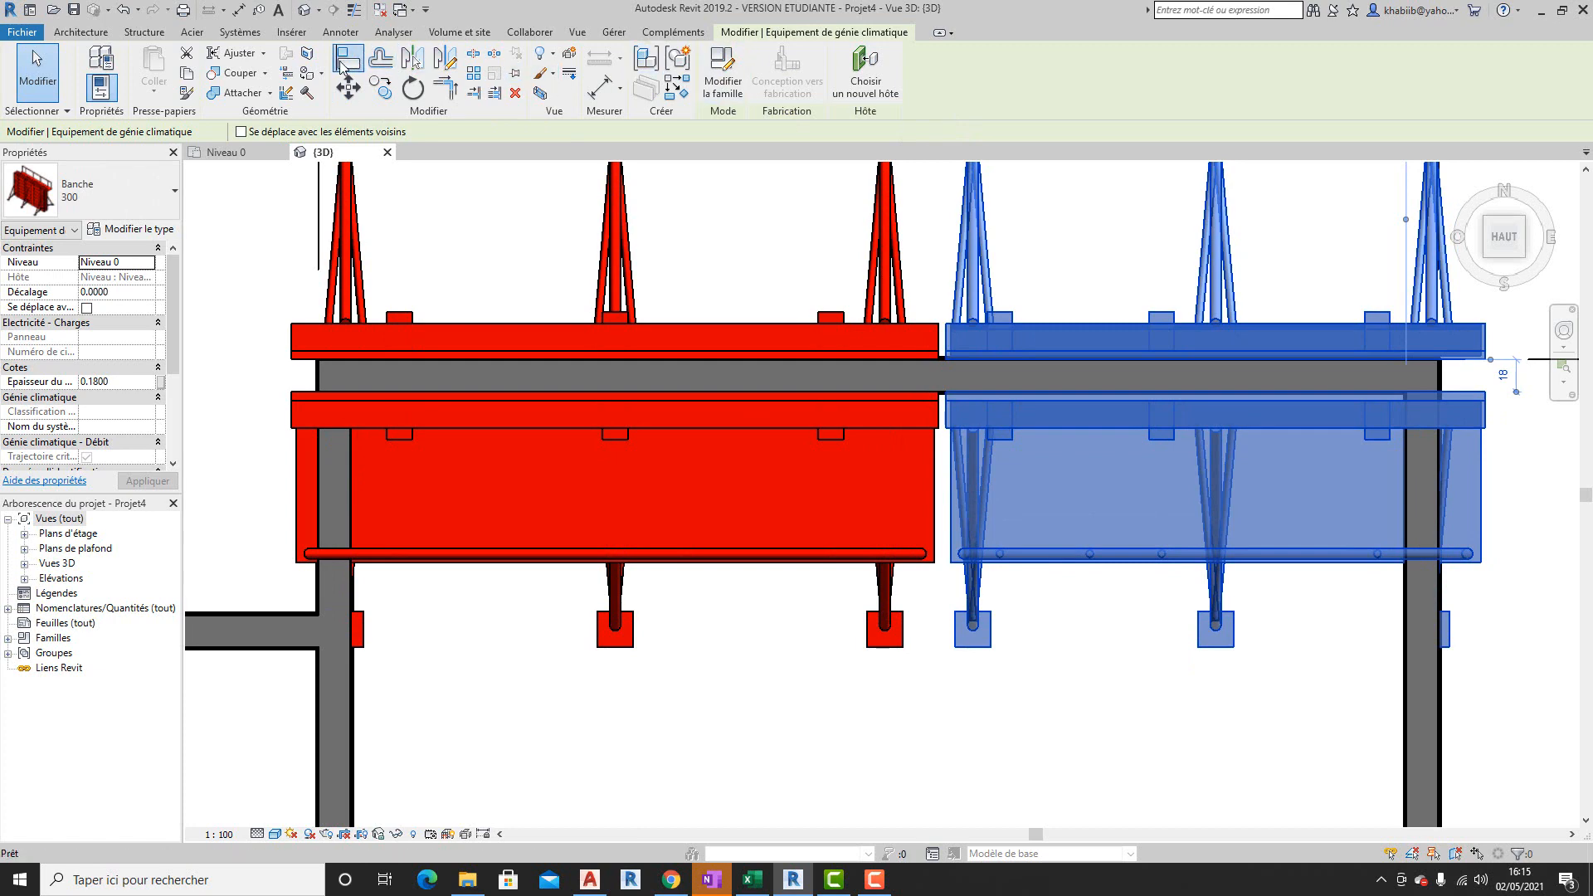
scroll(905, 332, "up", 5)
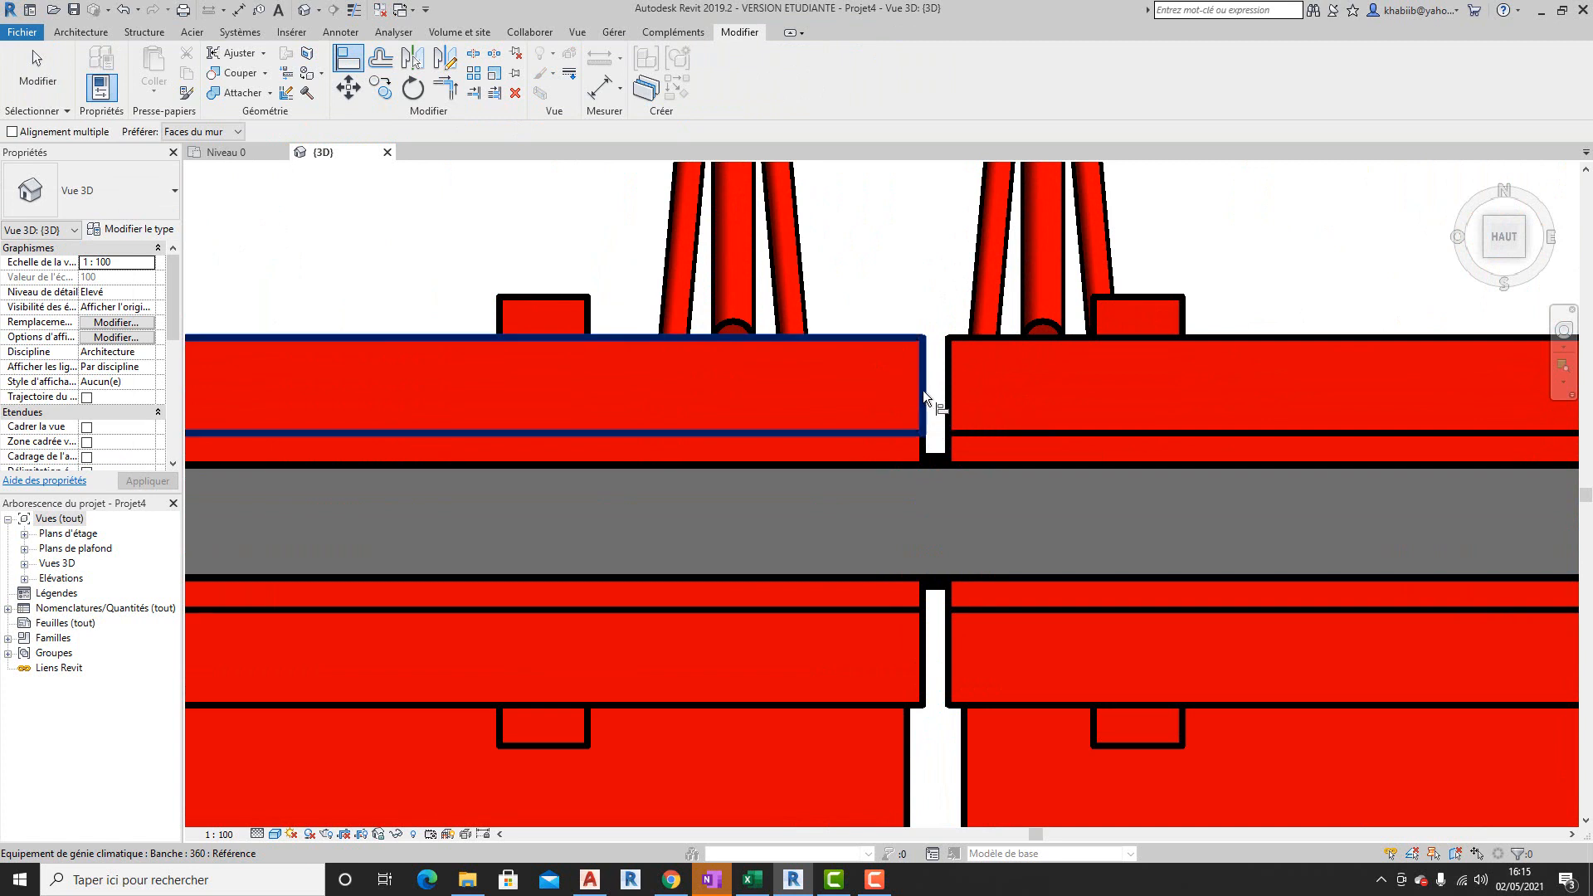
left_click(923, 390)
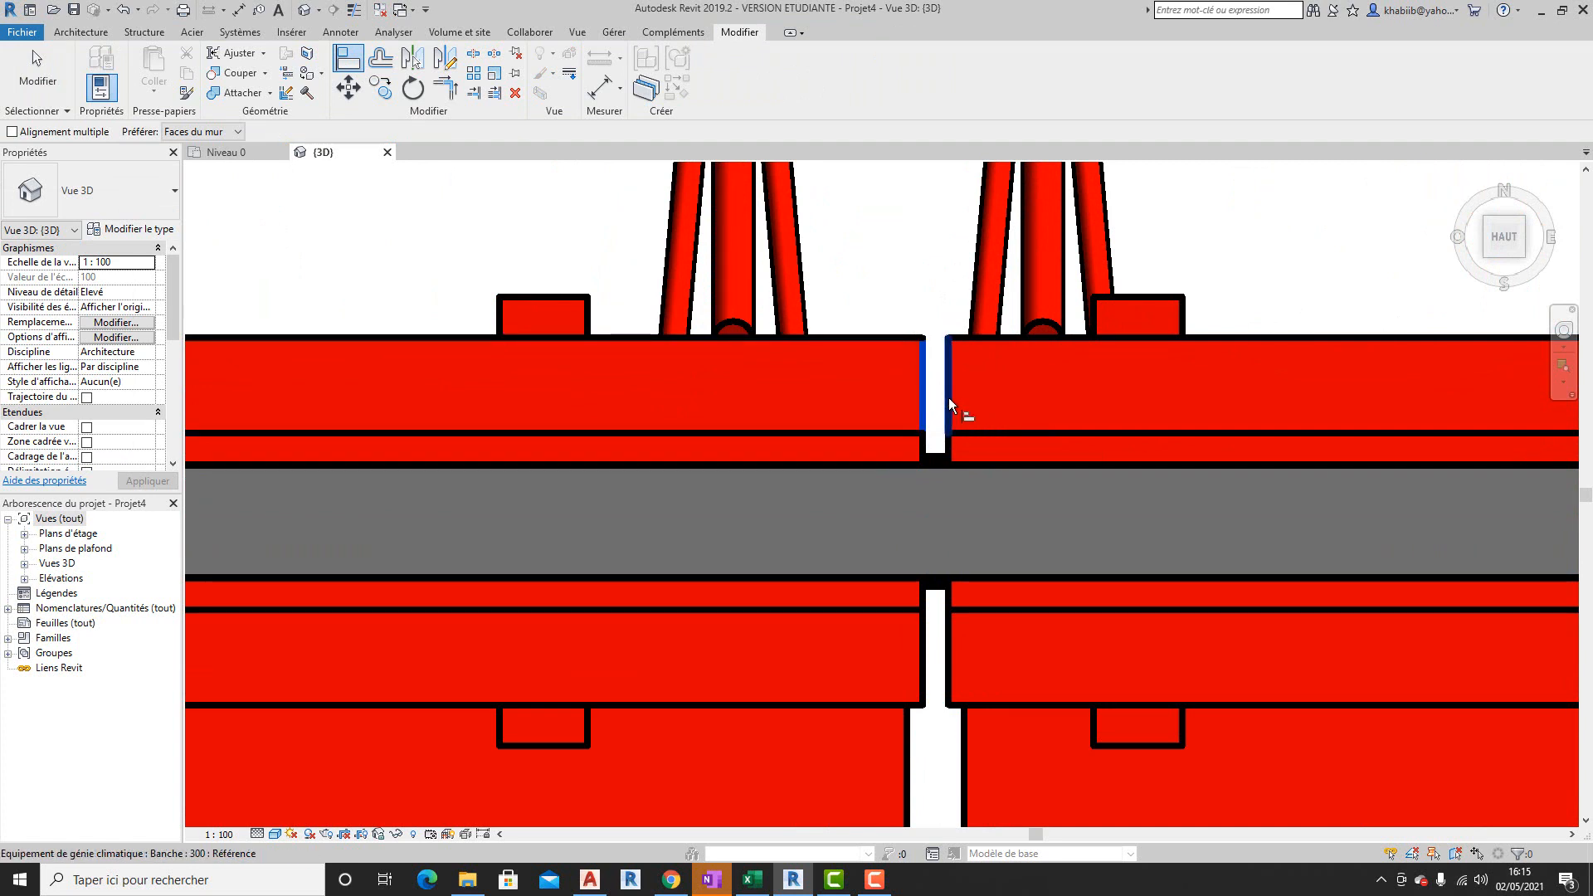
left_click(948, 397)
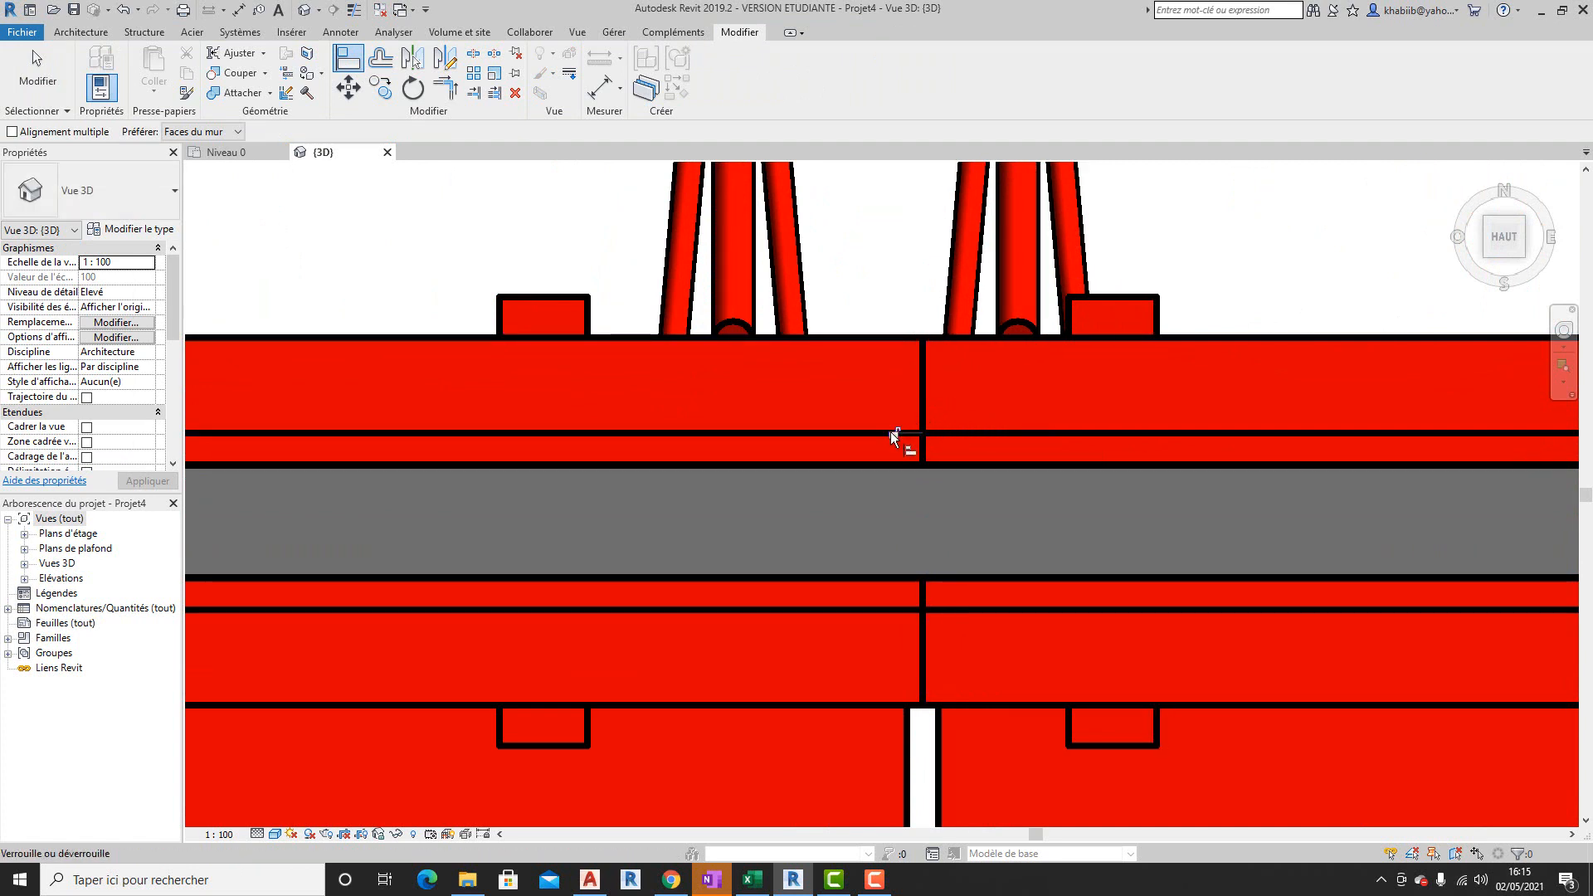
key("Escape")
- Nudge the joined Banche 300 and 360 panels two increments towards the 290 bay to even their overhang on the 623 wall
scroll(838, 466, "down", 5)
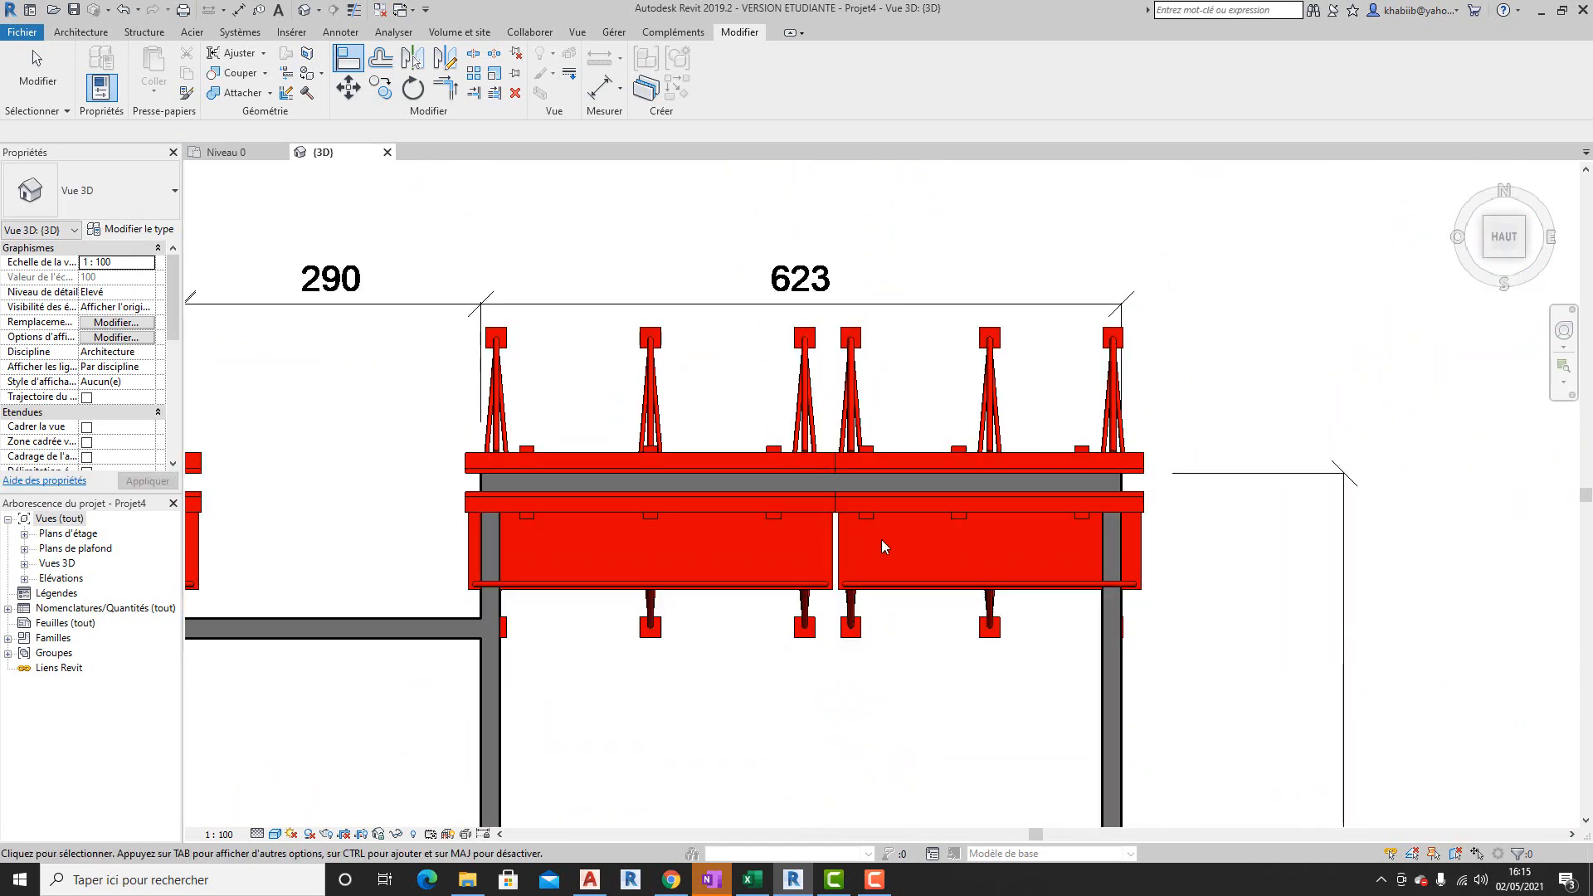
left_click(886, 590)
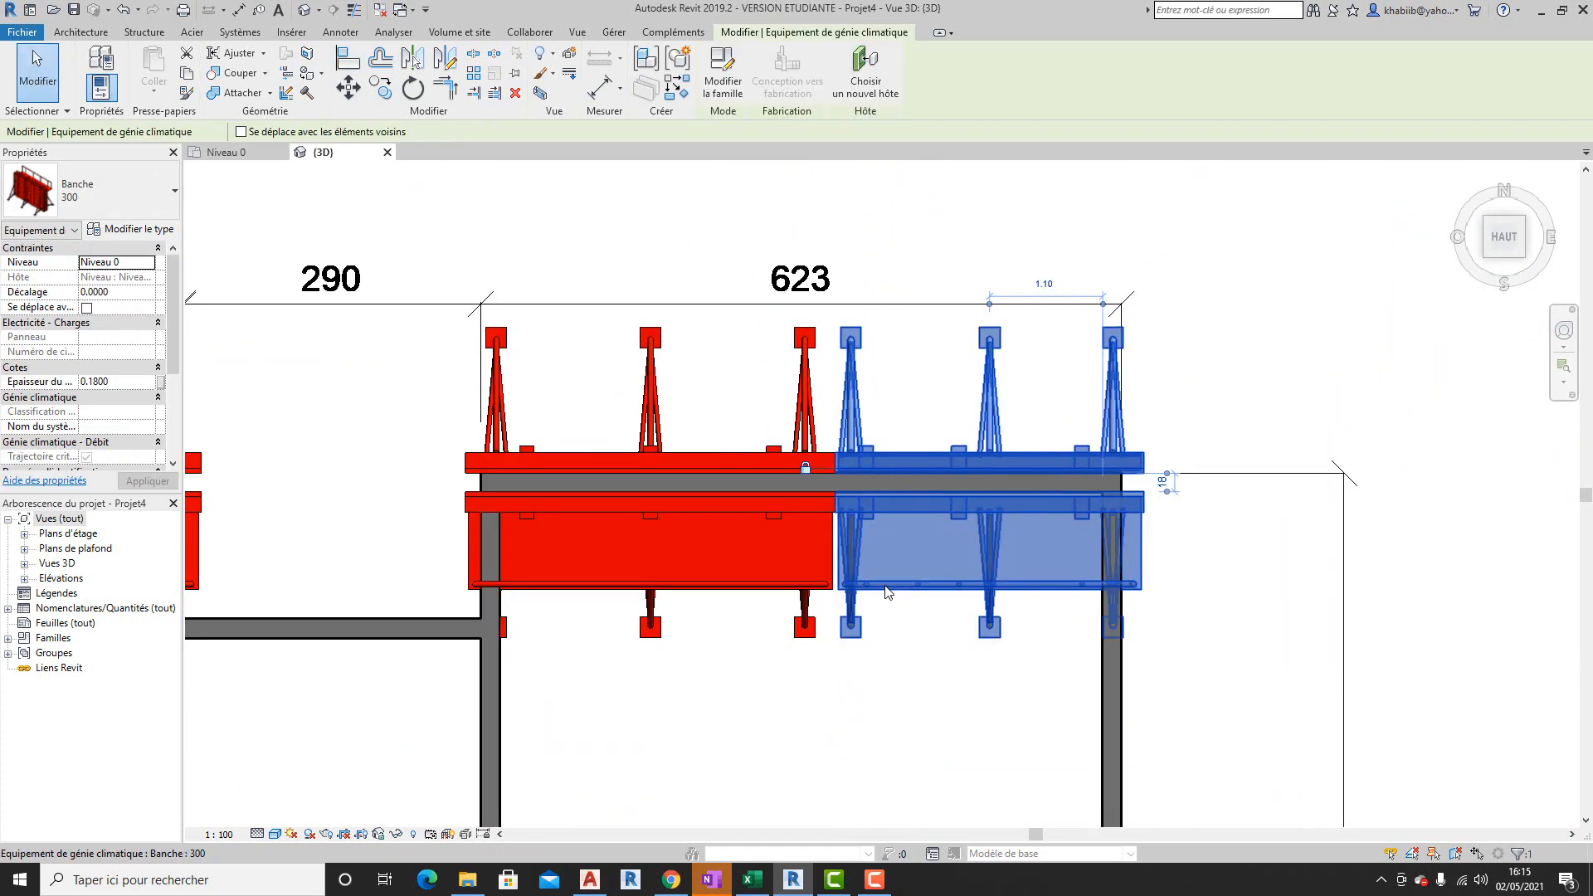
key("Left")
key("Left")
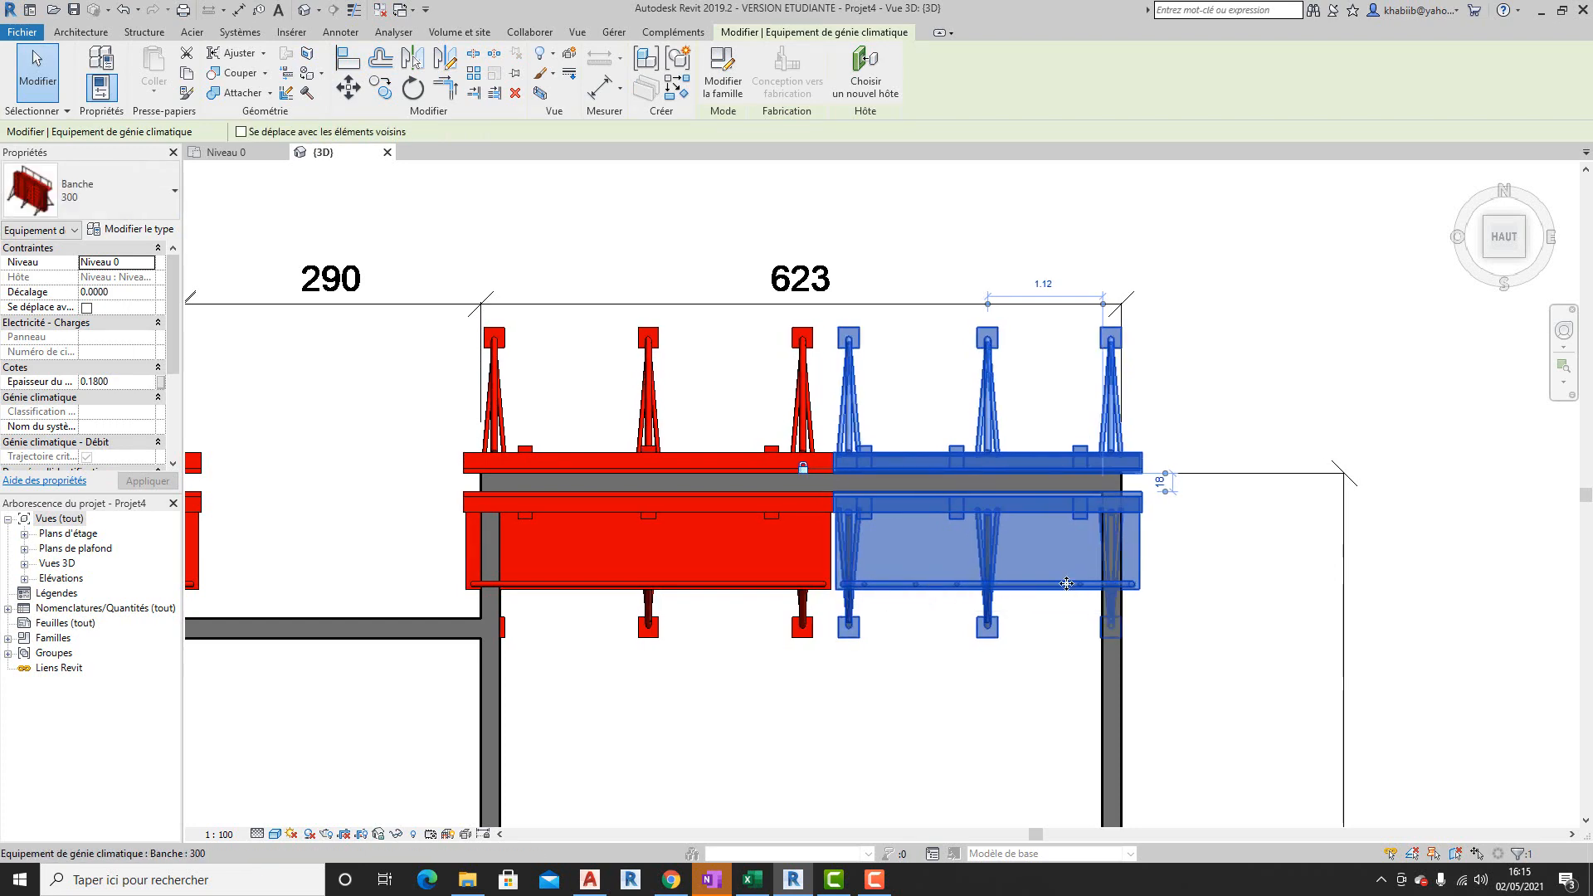
key("Escape")
- Review the formwork panels on the 764 and 623 walls within the whole floor plan
scroll(1087, 386, "down", 3)
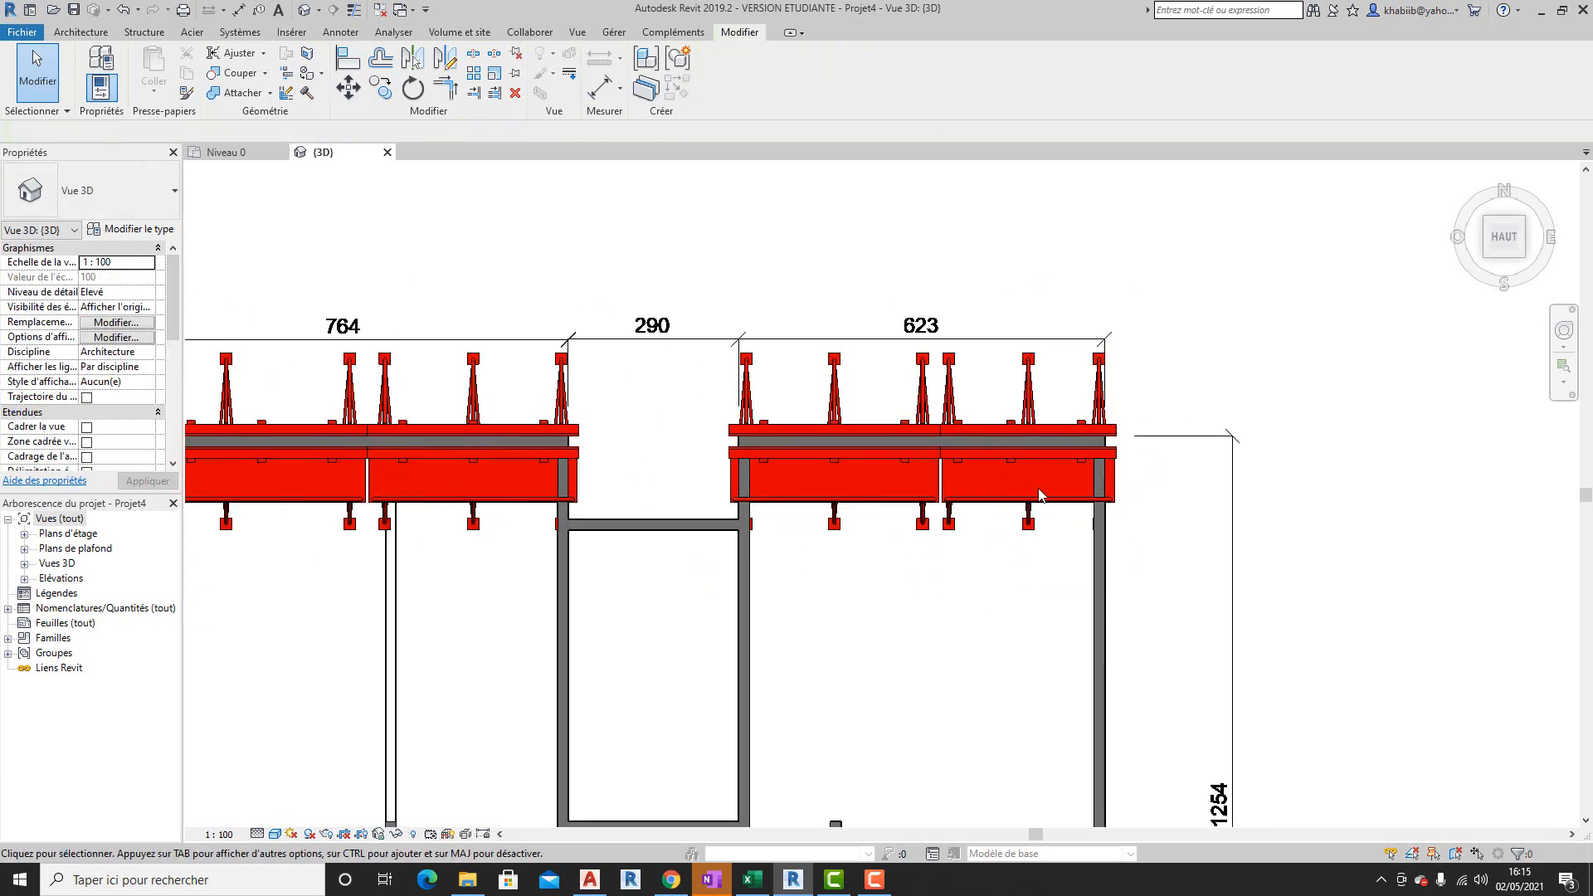
scroll(1029, 413, "down", 2)
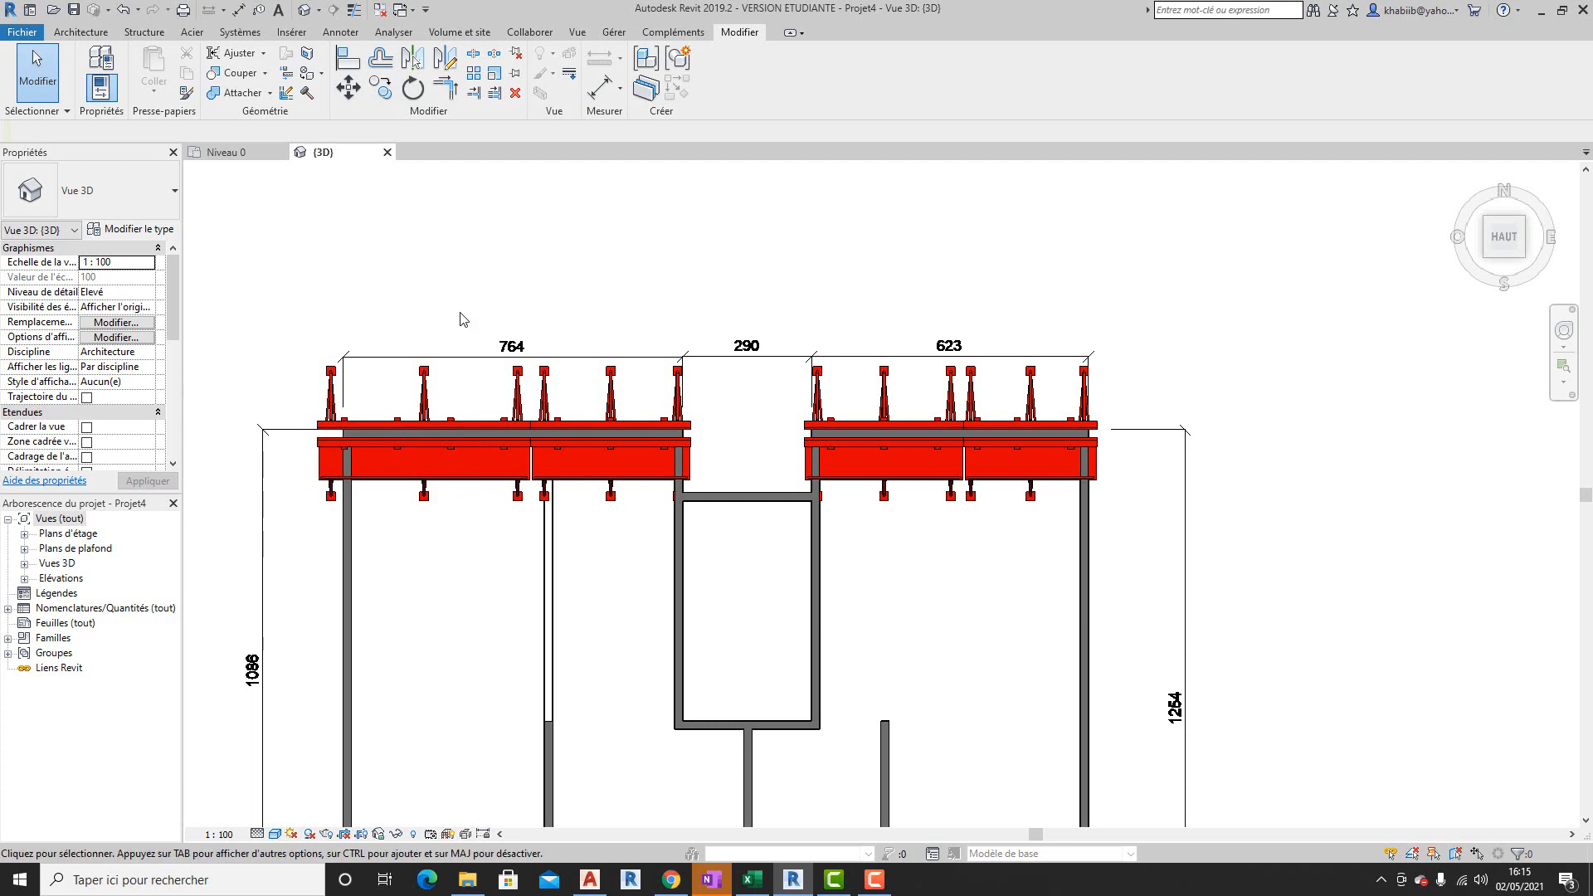
scroll(603, 298, "down", 2)
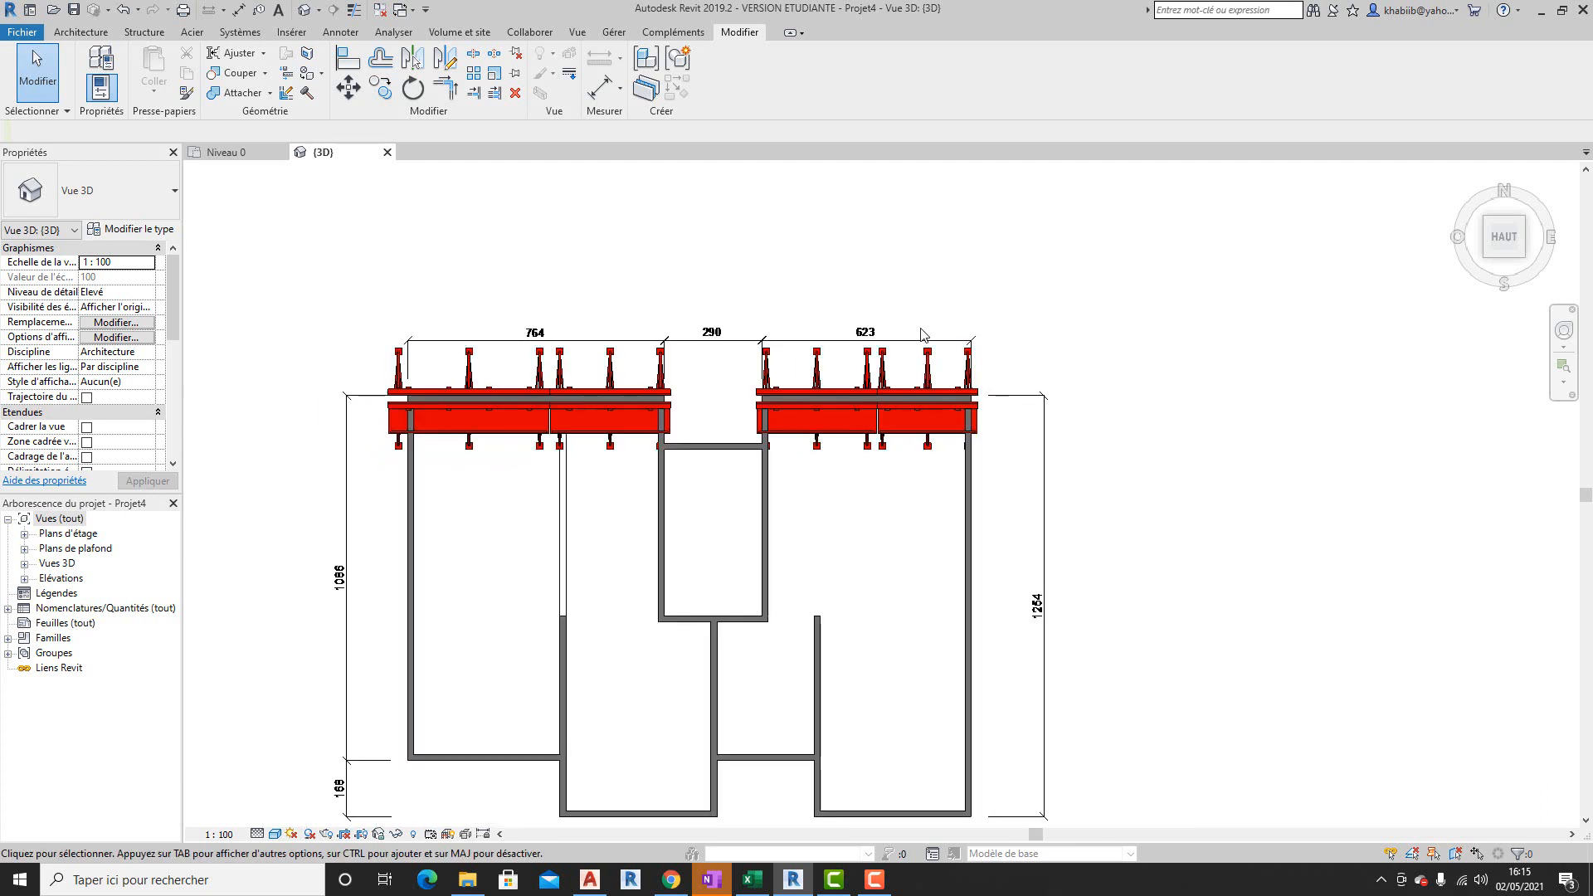
scroll(969, 448, "down", 2)
scroll(970, 448, "up", 2)
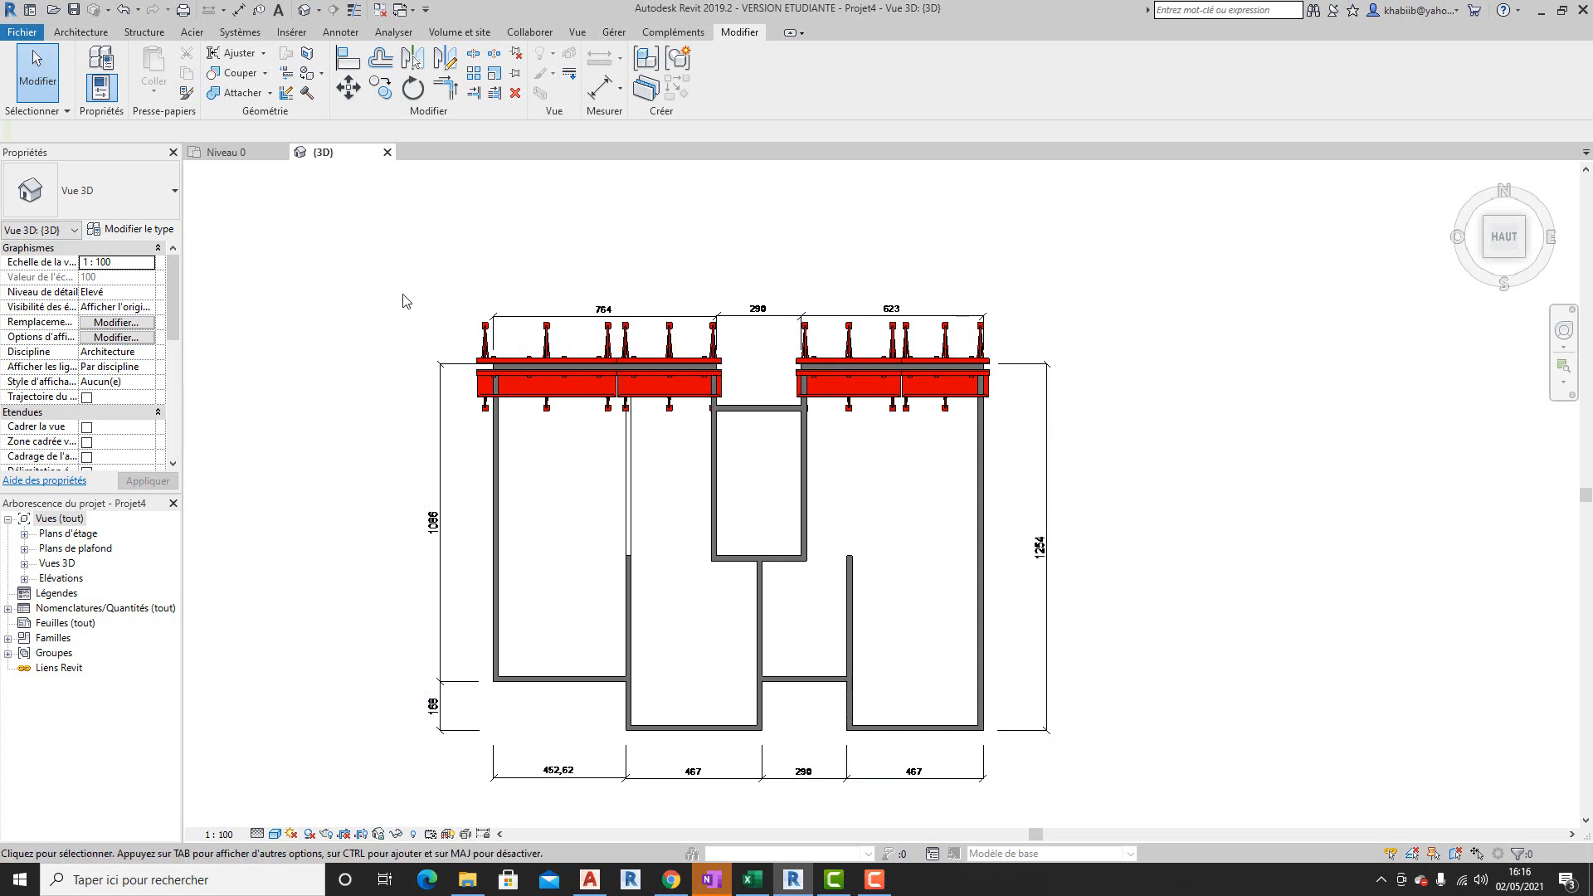
scroll(334, 332, "down", 1)
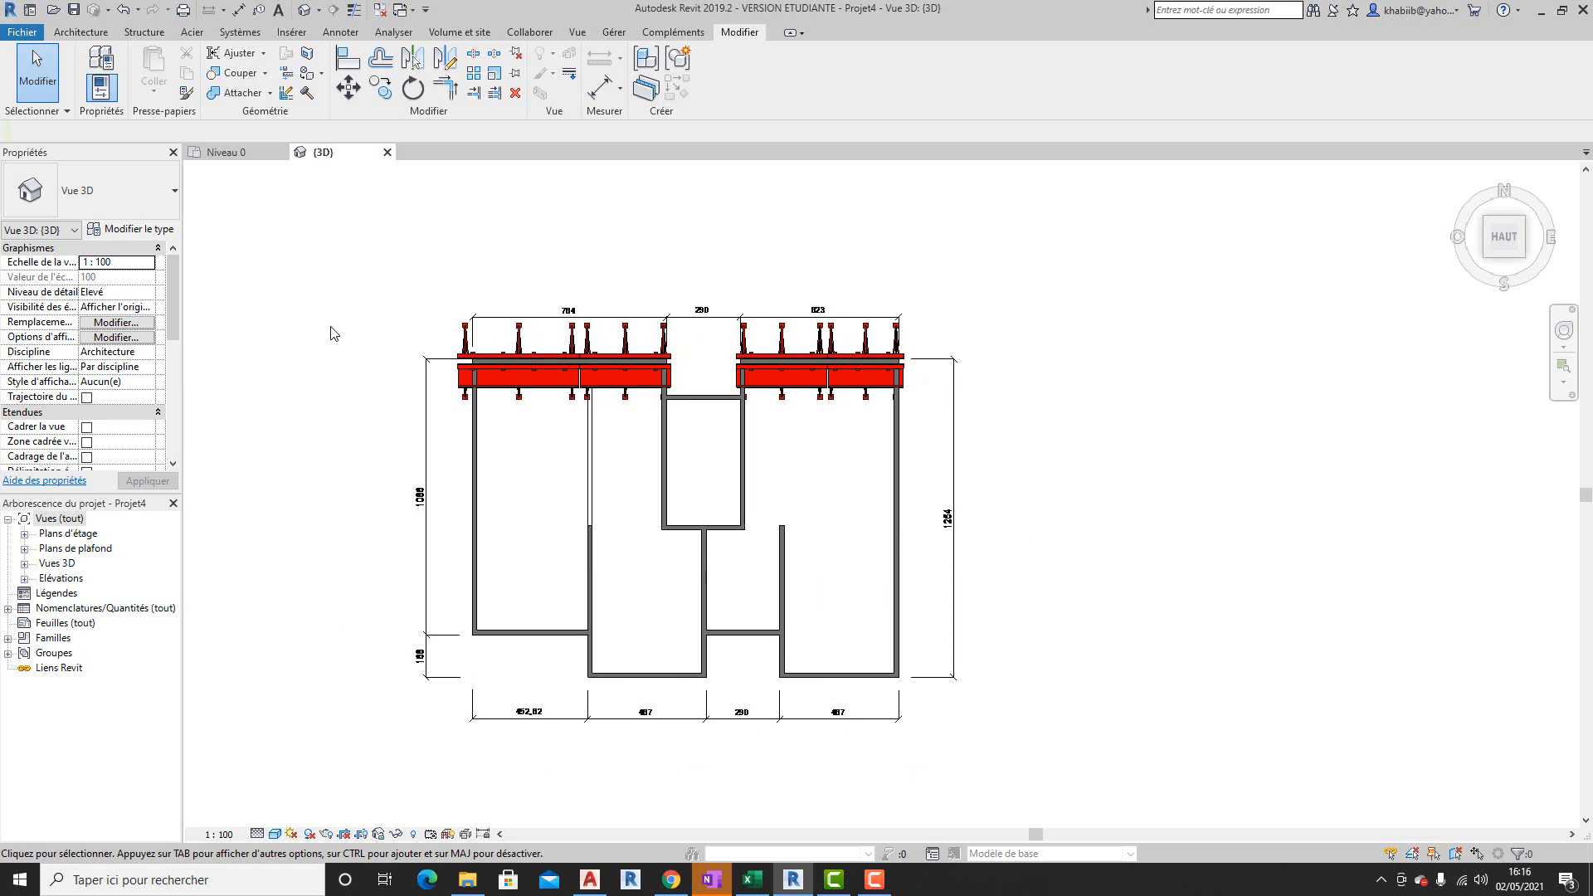
scroll(441, 383, "up", 2)
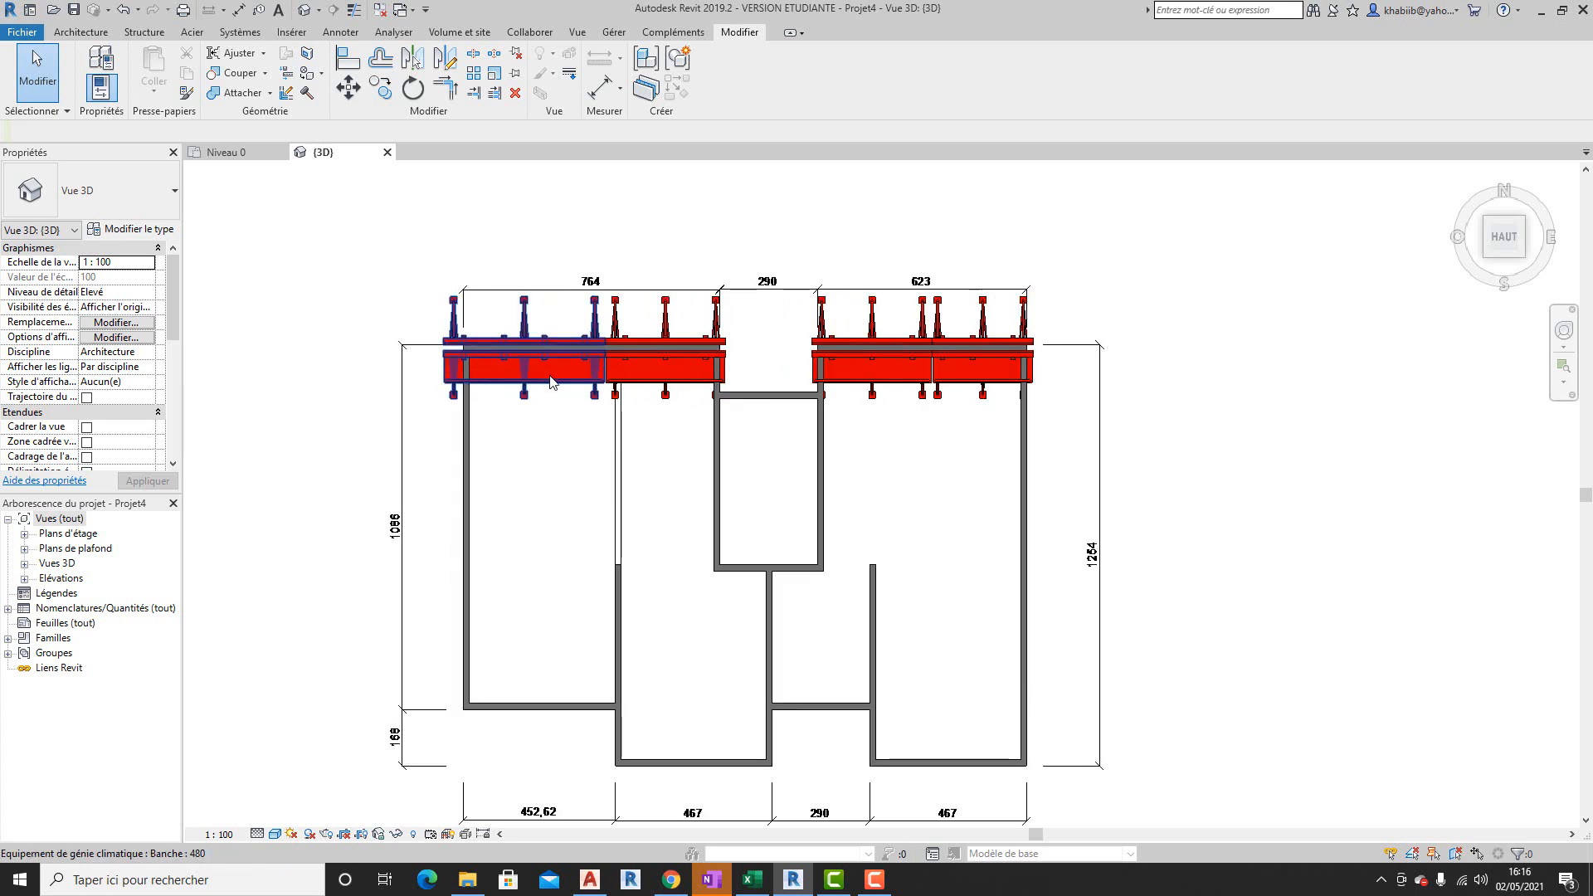
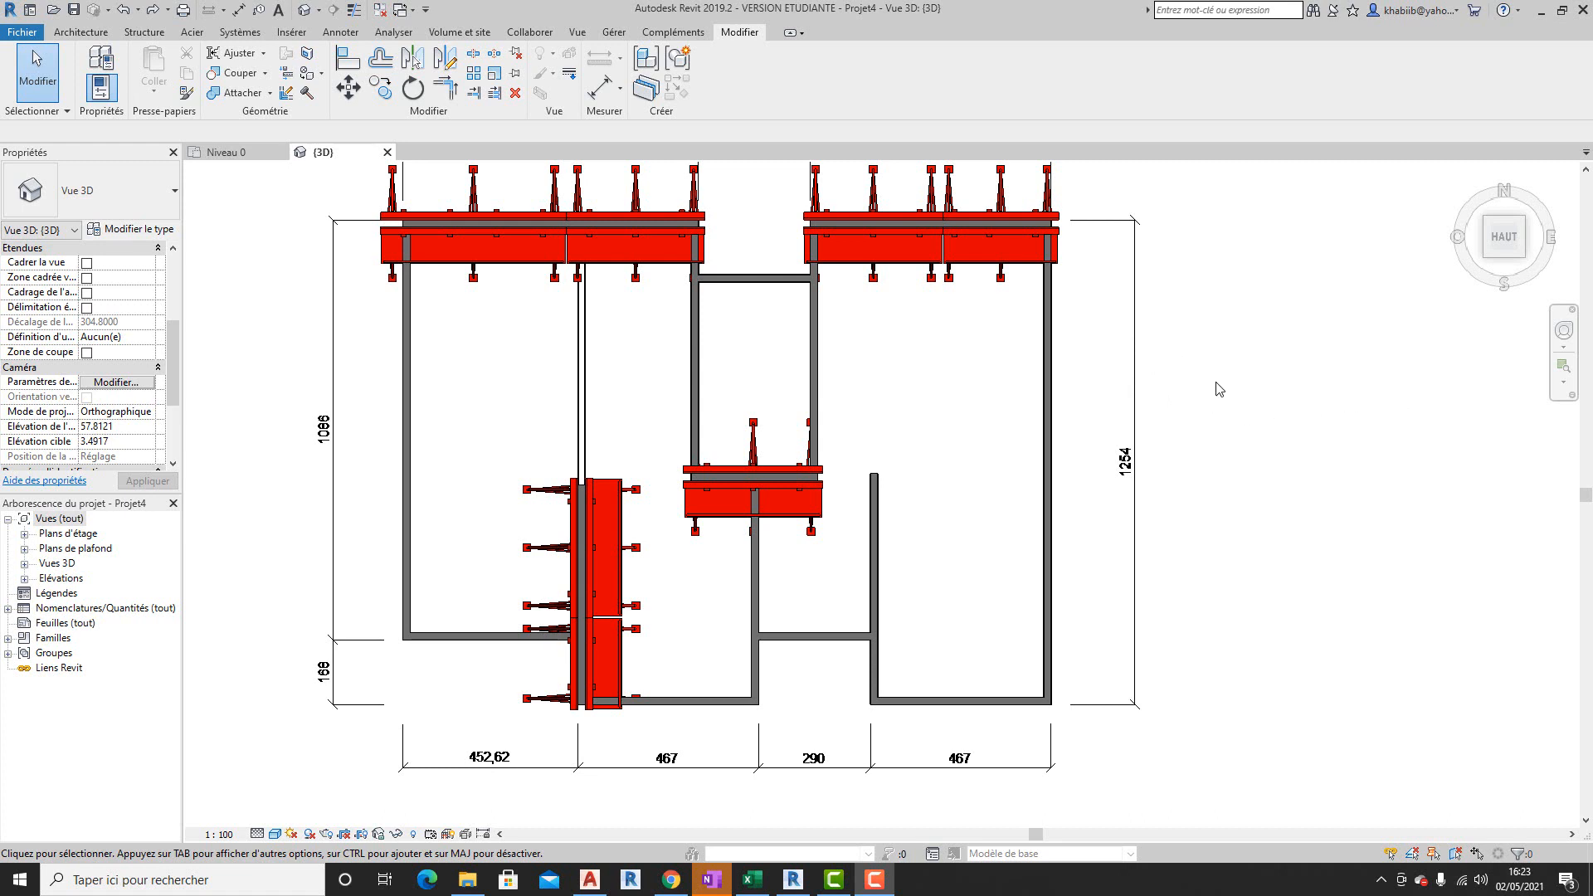
- Examine the formwork layout of the whole floor from above and in the default isometric view, orbiting around the model
scroll(1038, 435, "down", 3)
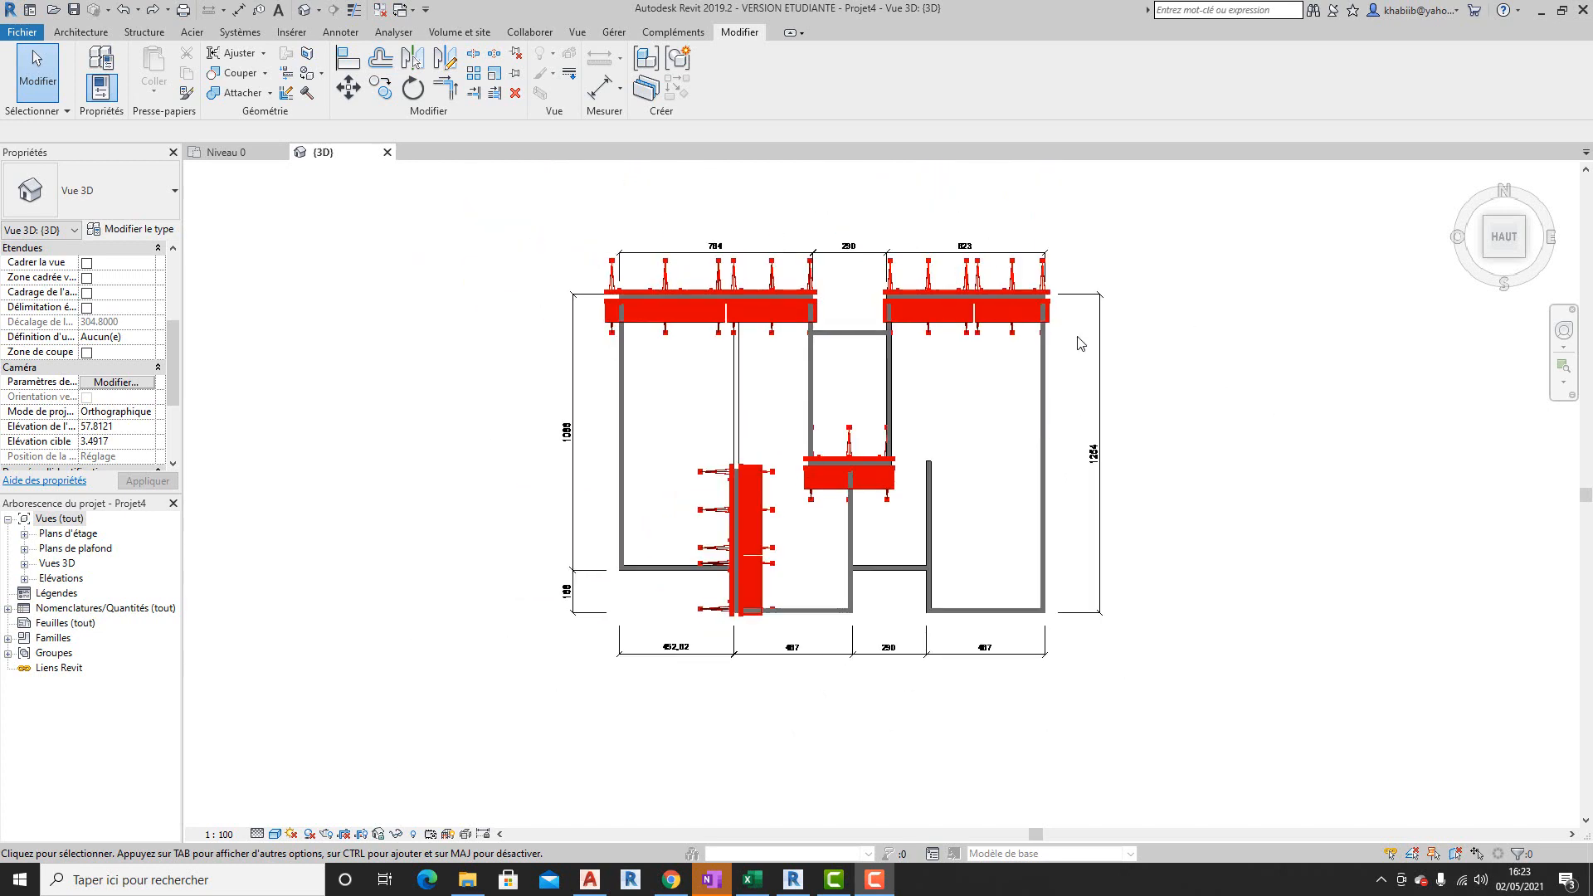
scroll(1076, 341, "up", 2)
scroll(792, 591, "up", 2)
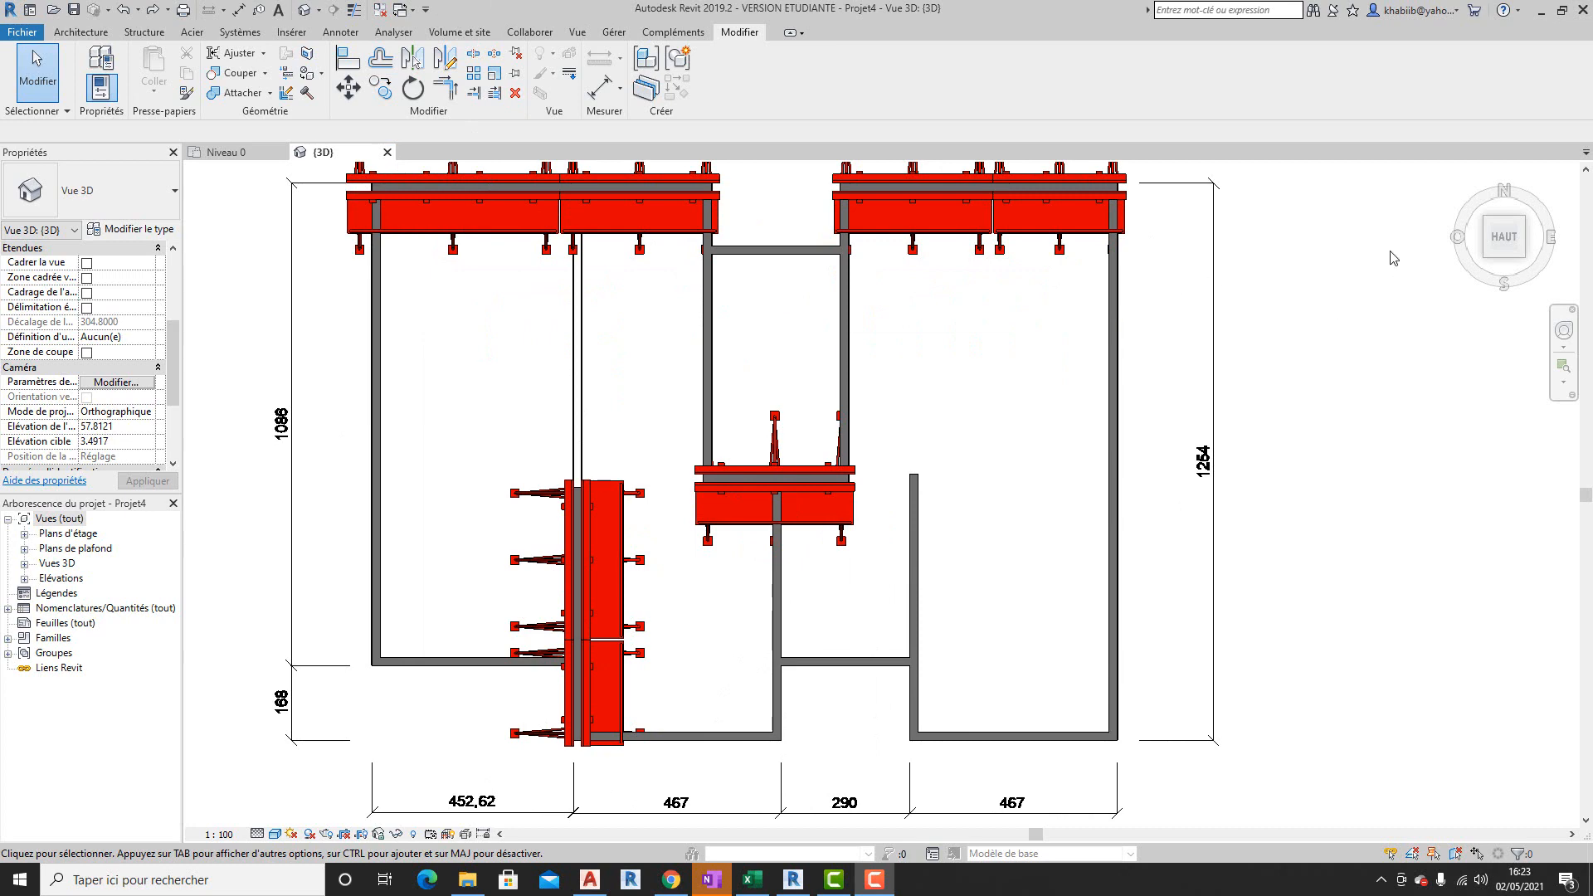
left_click(1463, 175)
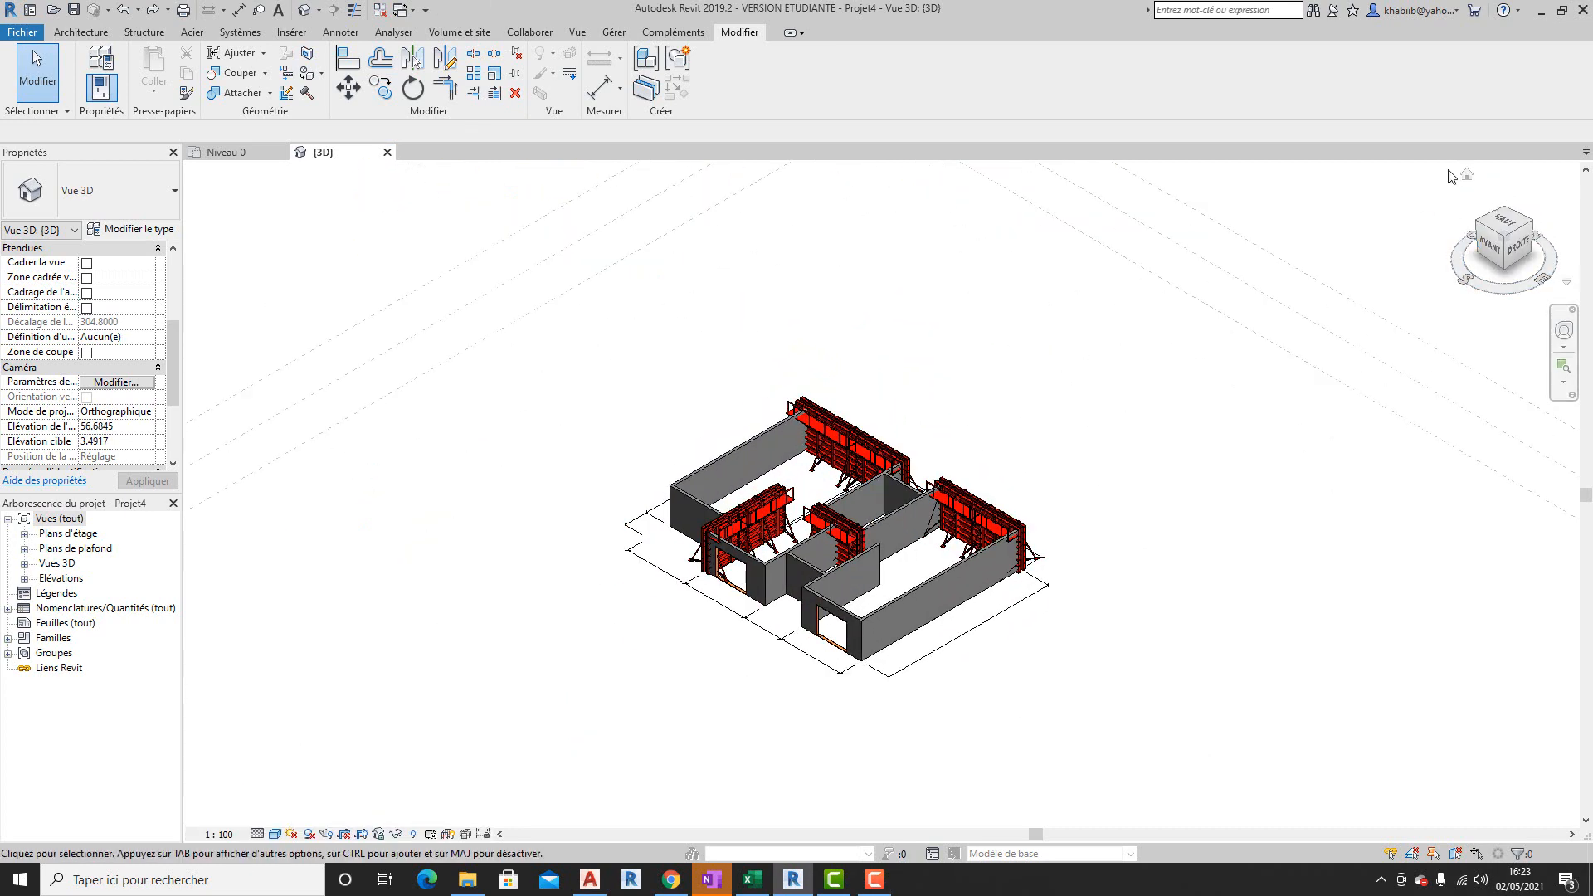
left_click(1505, 234)
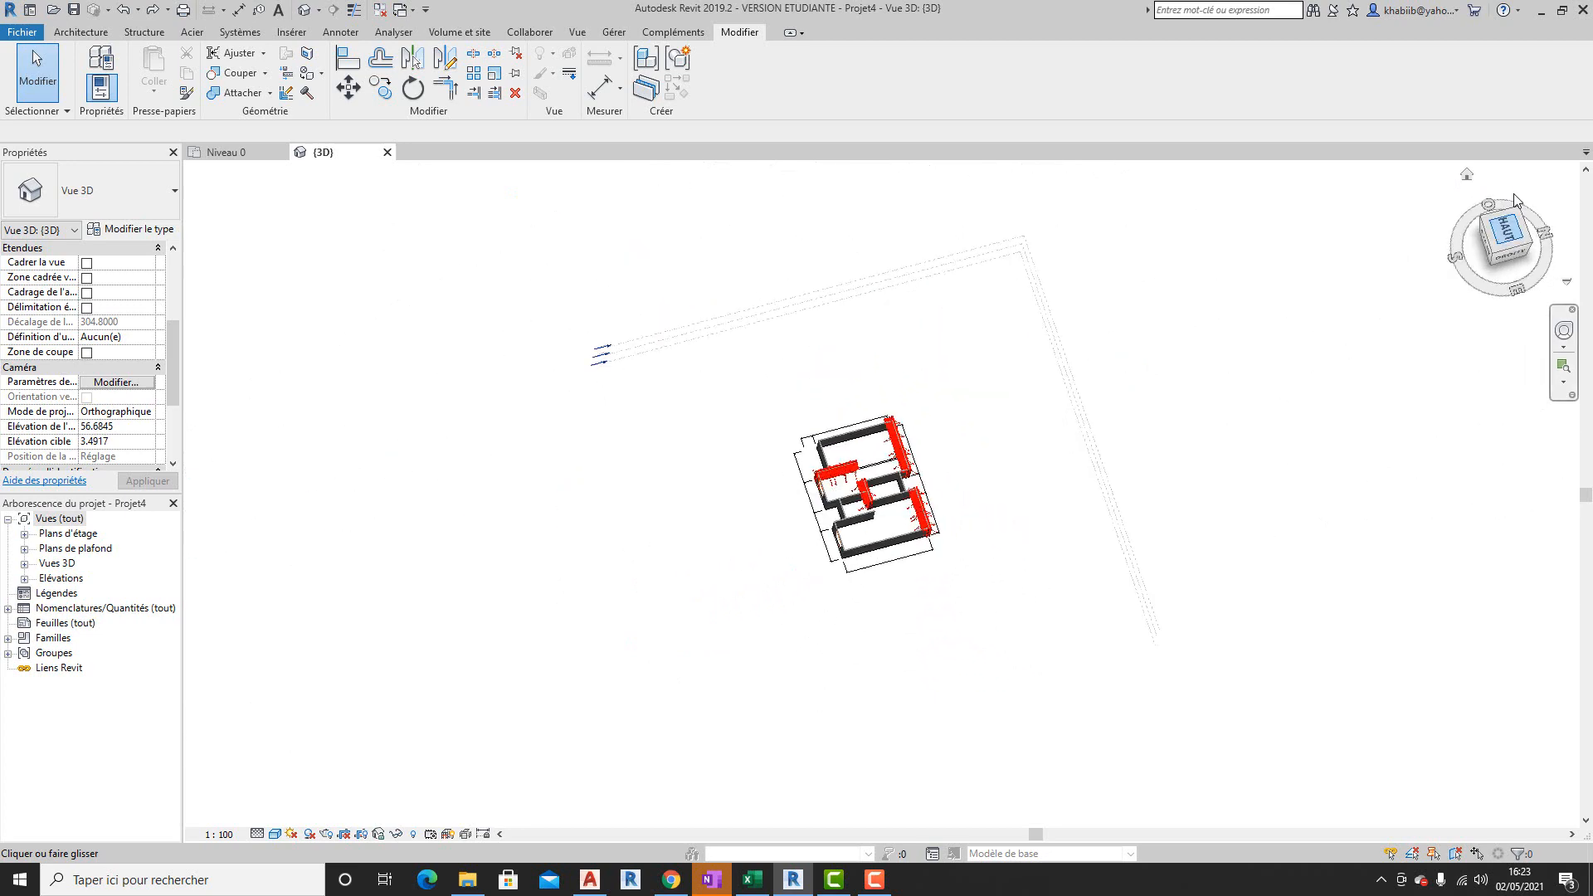
- Examine the formwork layout in plan orientation, checking the Banche panels on the interior walls and on the 764 and 623 walls
left_click(1543, 181)
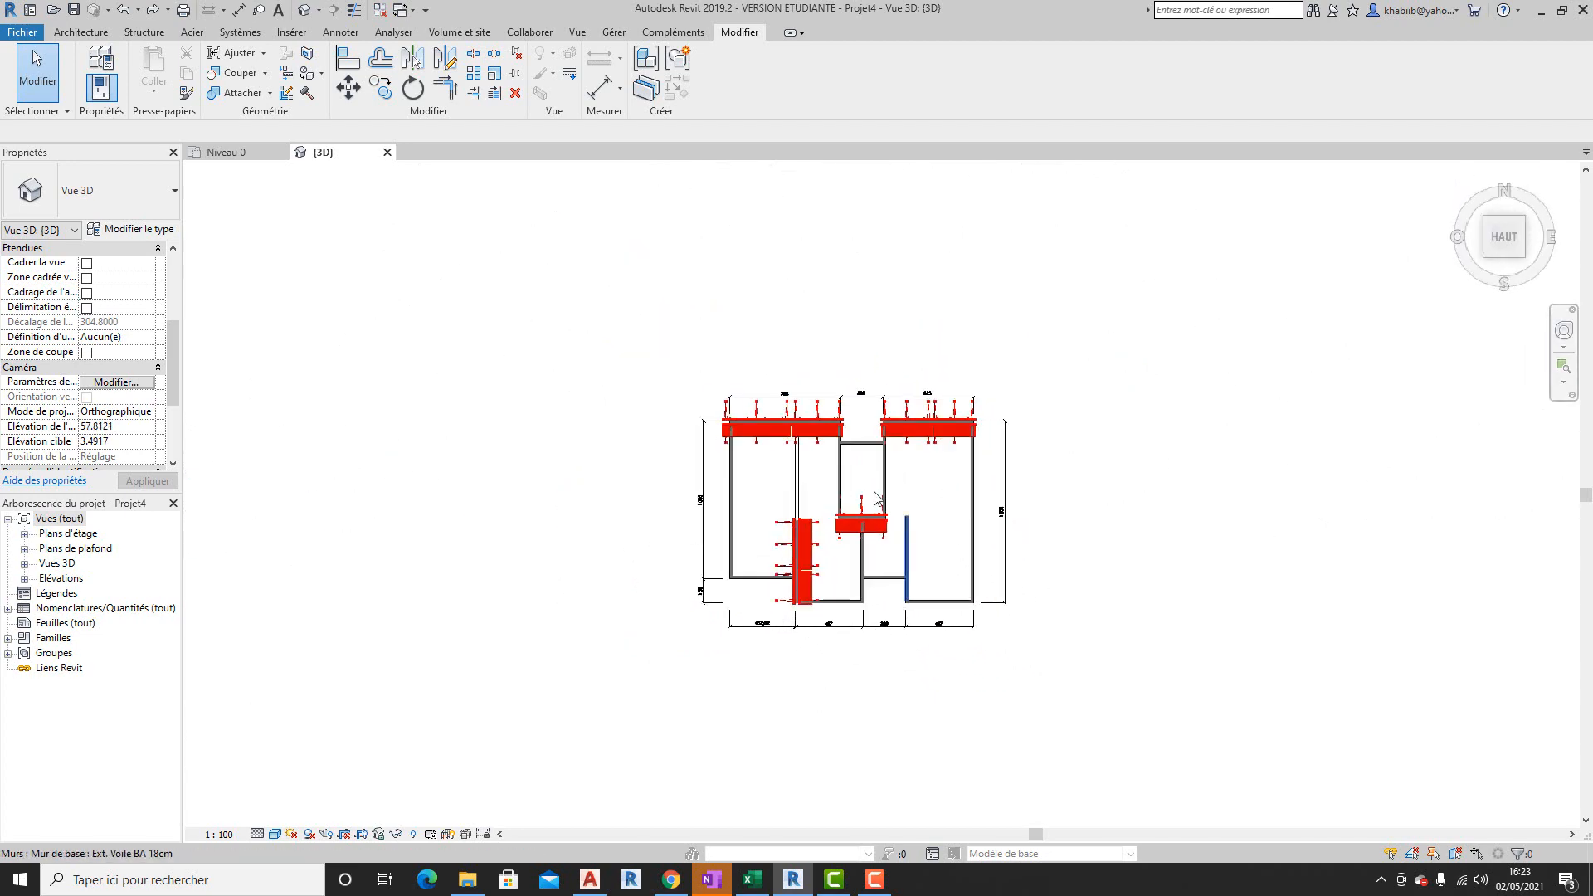
scroll(824, 618, "up", 2)
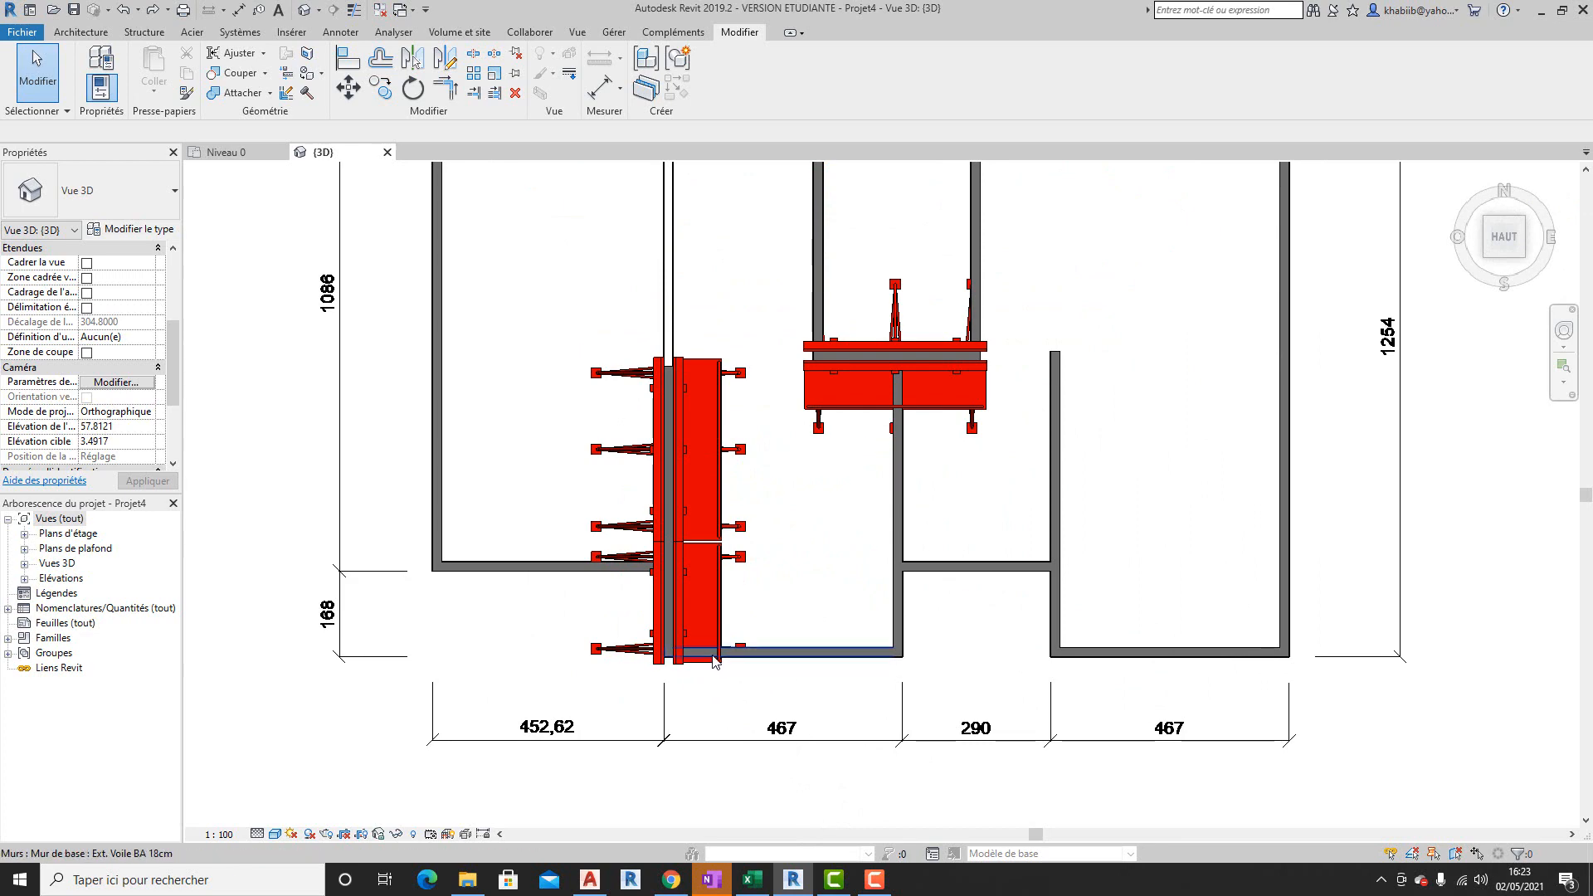
scroll(720, 662, "up", 2)
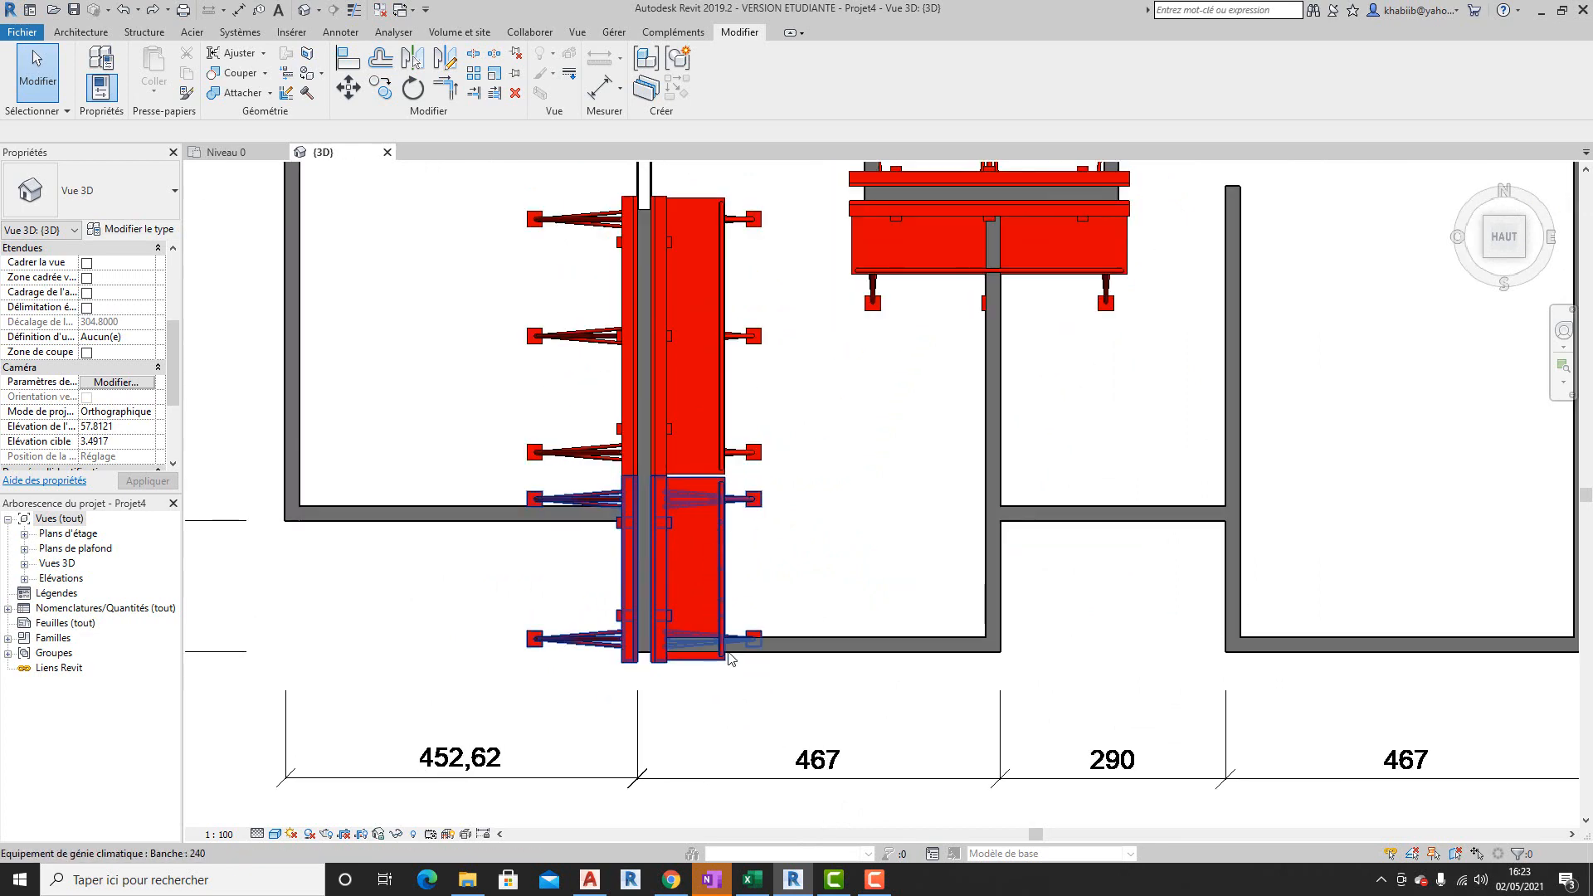
scroll(728, 653, "up", 3)
scroll(682, 644, "down", 4)
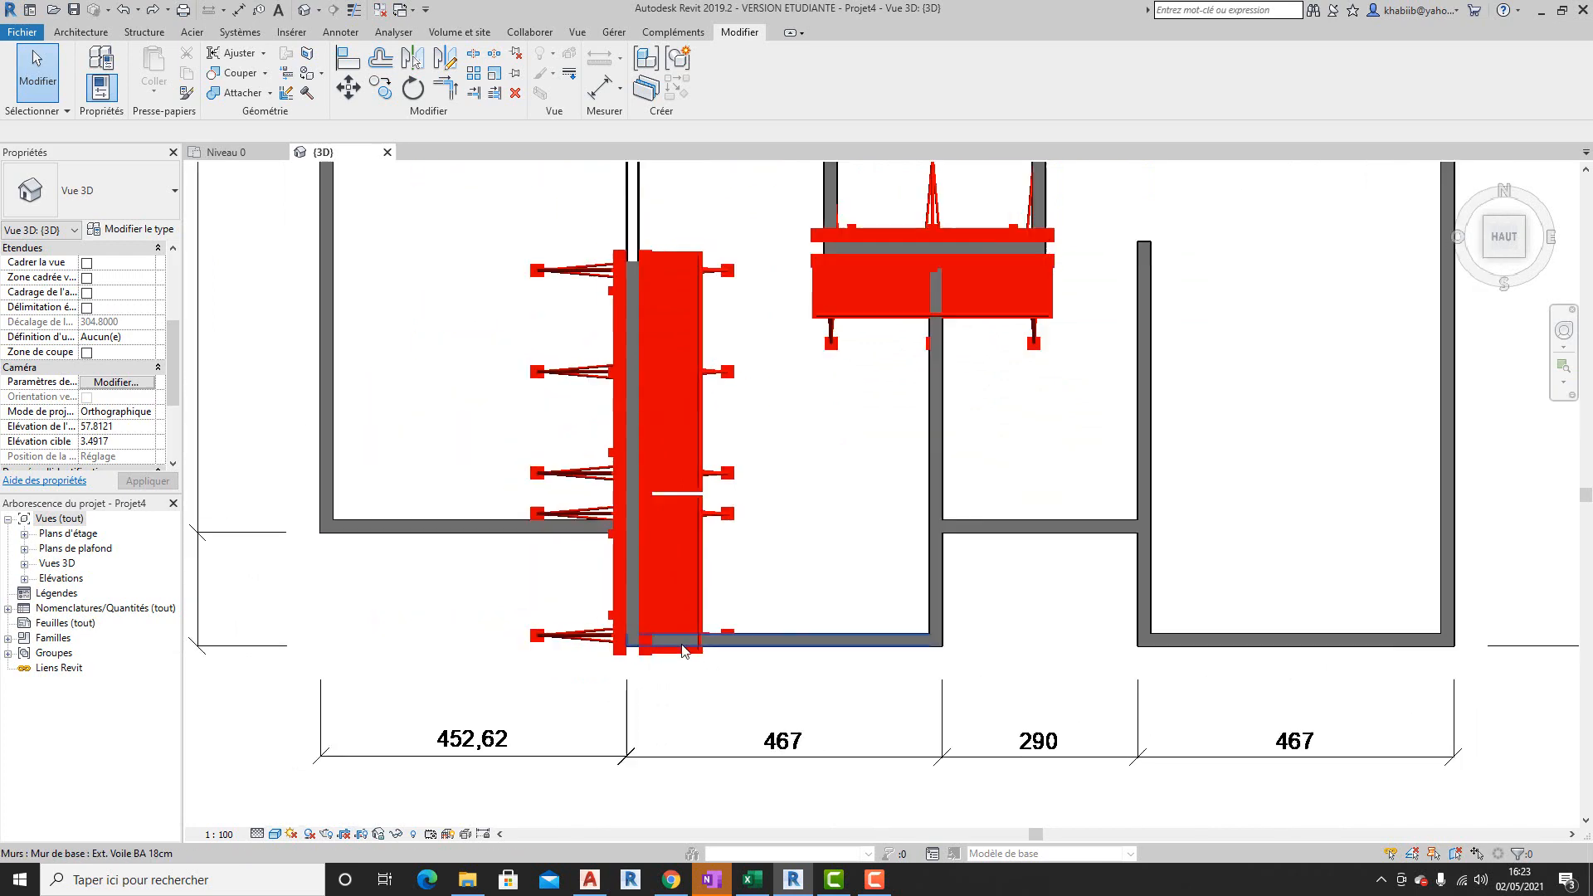
scroll(682, 649, "down", 1)
scroll(630, 392, "up", 2)
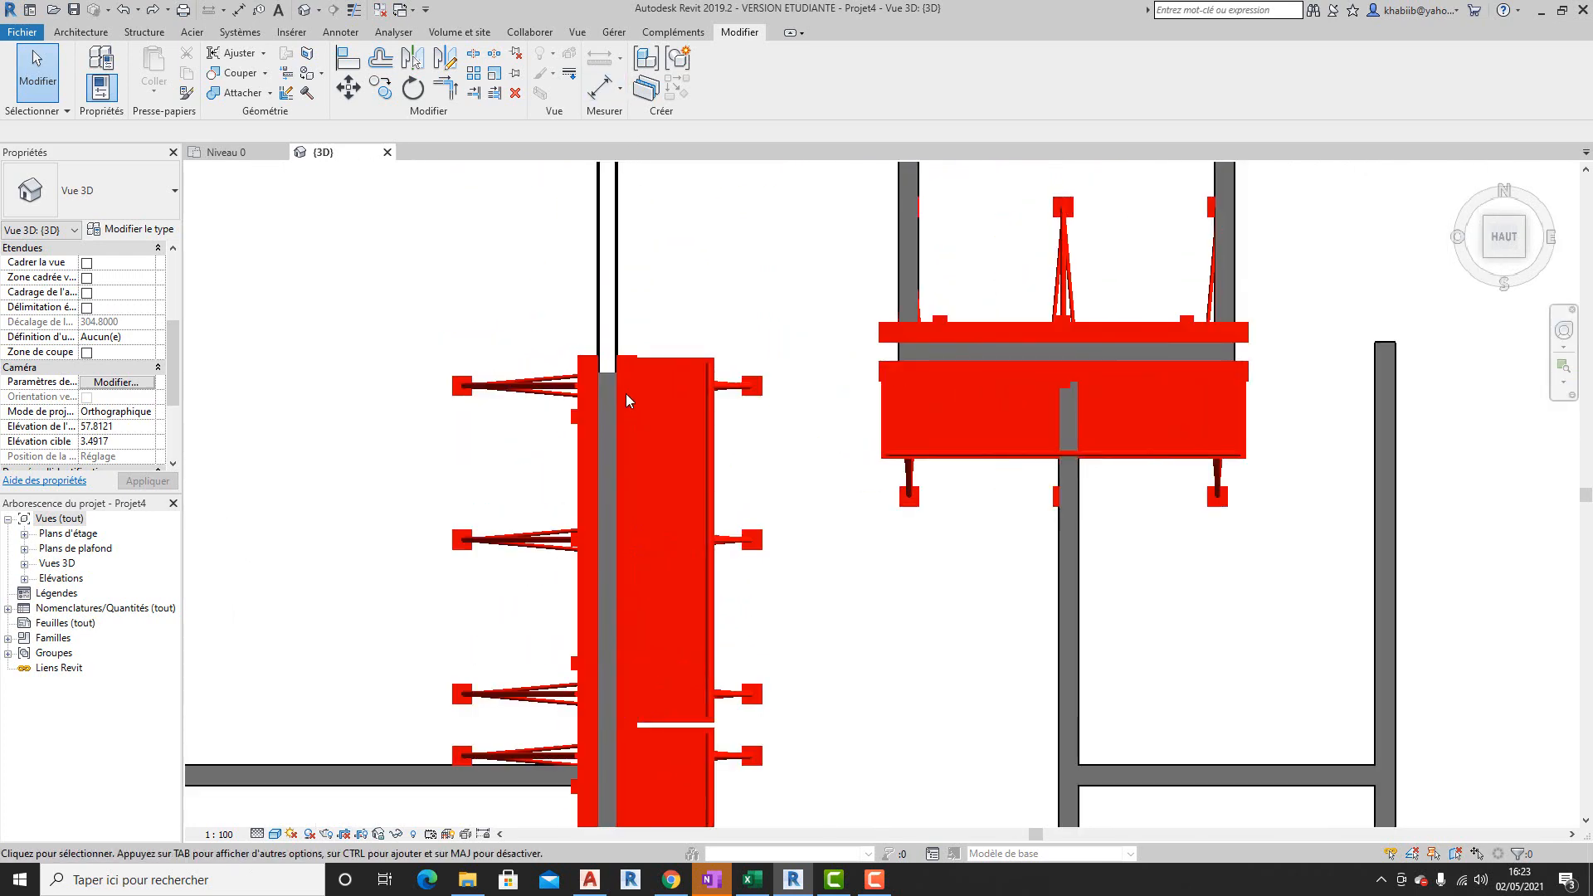
scroll(625, 393, "down", 3)
scroll(622, 616, "up", 2)
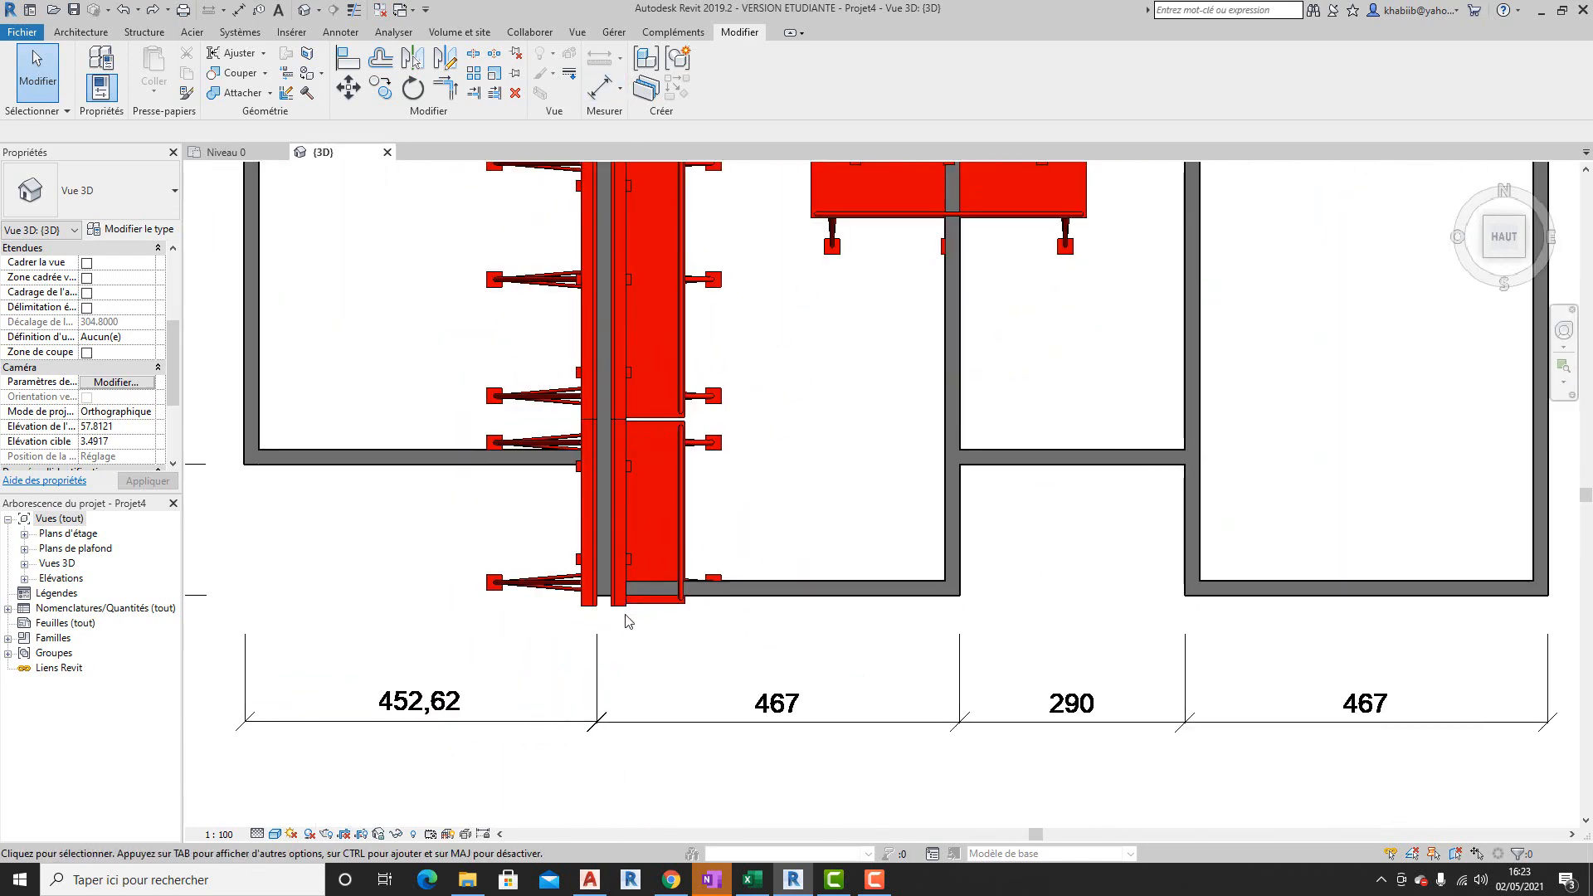
scroll(626, 621, "down", 3)
scroll(556, 366, "up", 3)
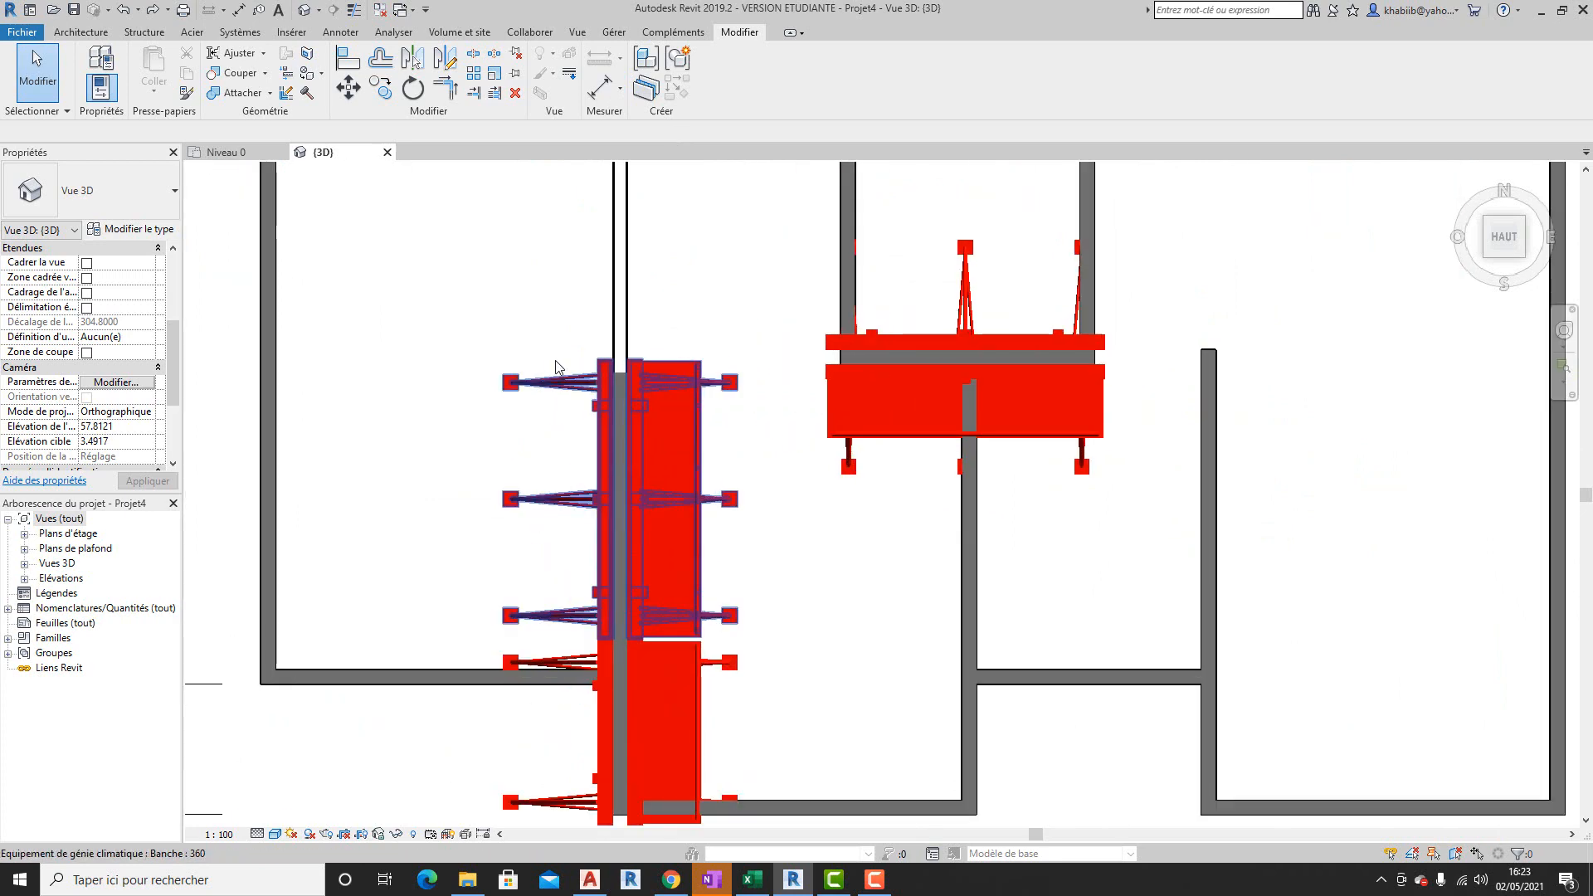
scroll(743, 409, "down", 2)
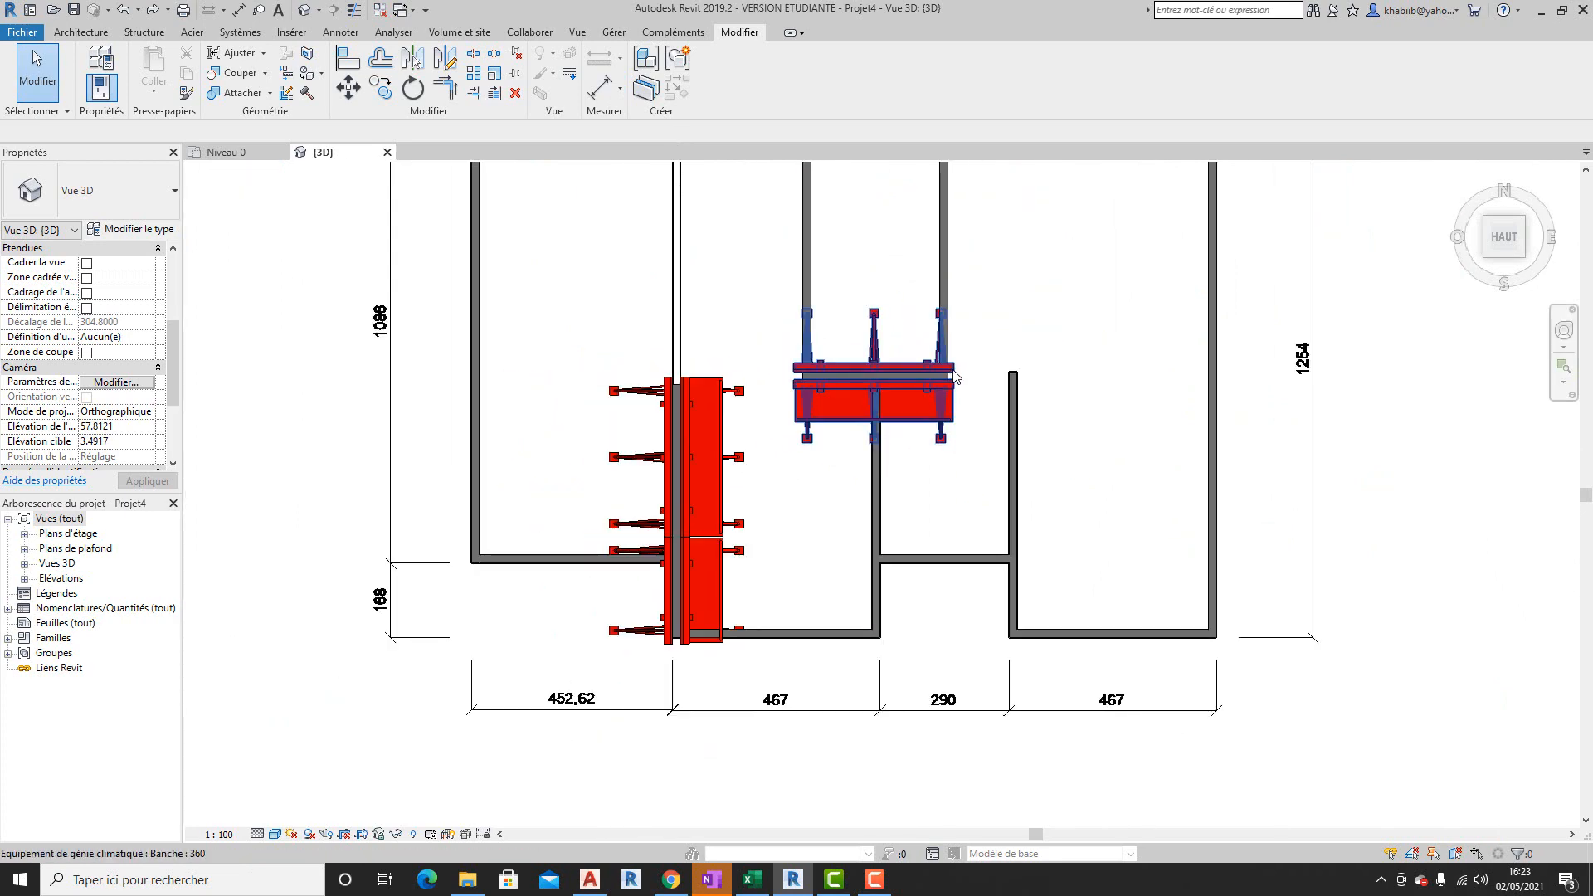
scroll(955, 375, "up", 3)
scroll(913, 498, "down", 4)
scroll(772, 365, "up", 1)
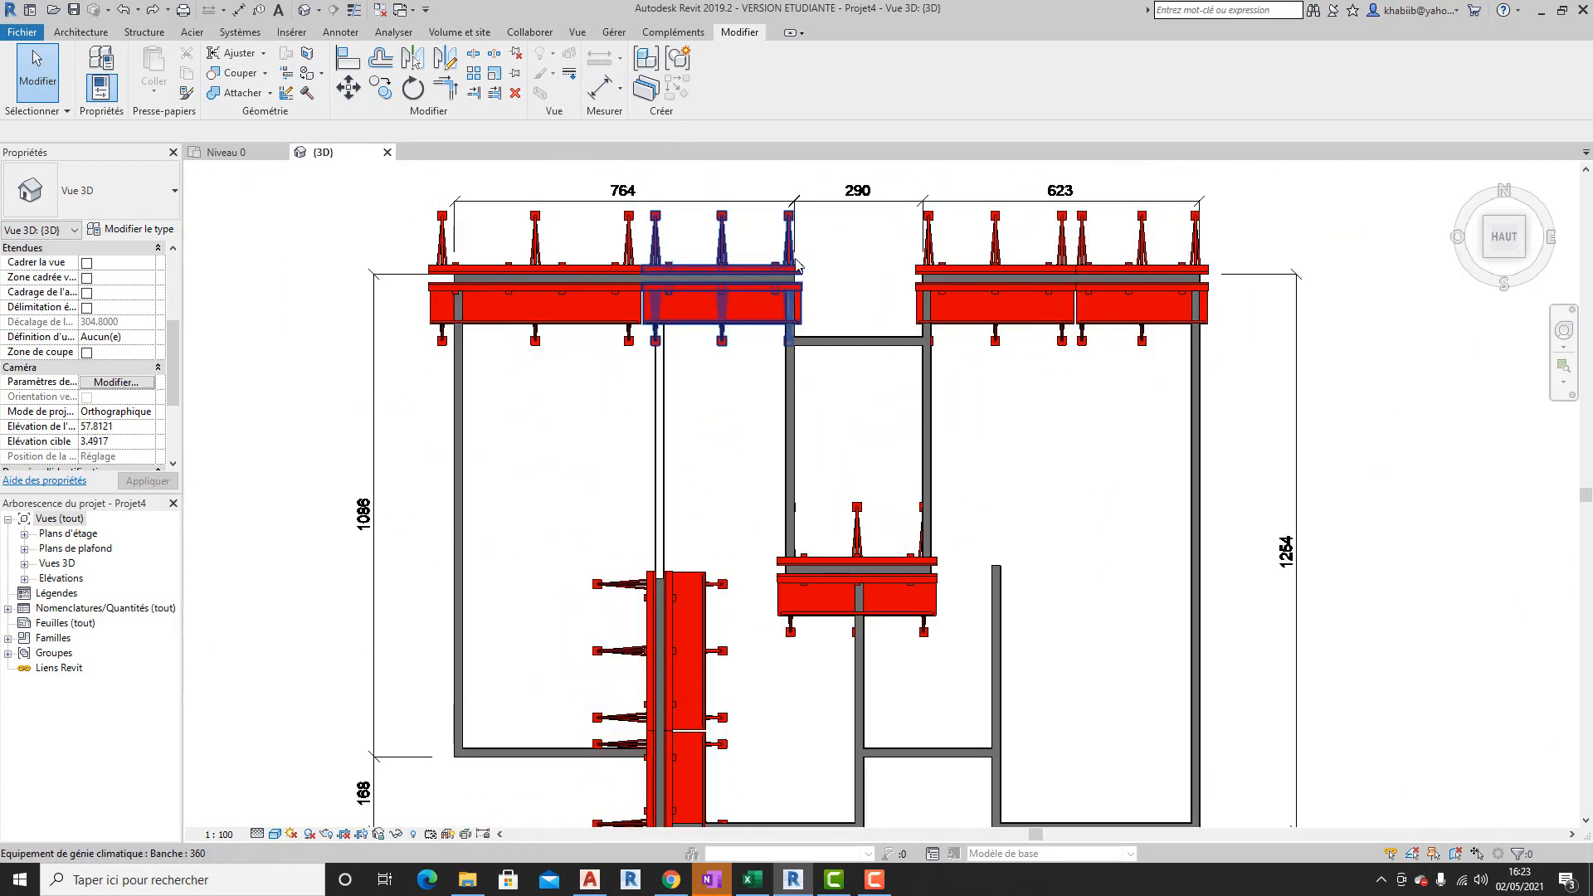
scroll(684, 356, "down", 2)
scroll(608, 534, "up", 1)
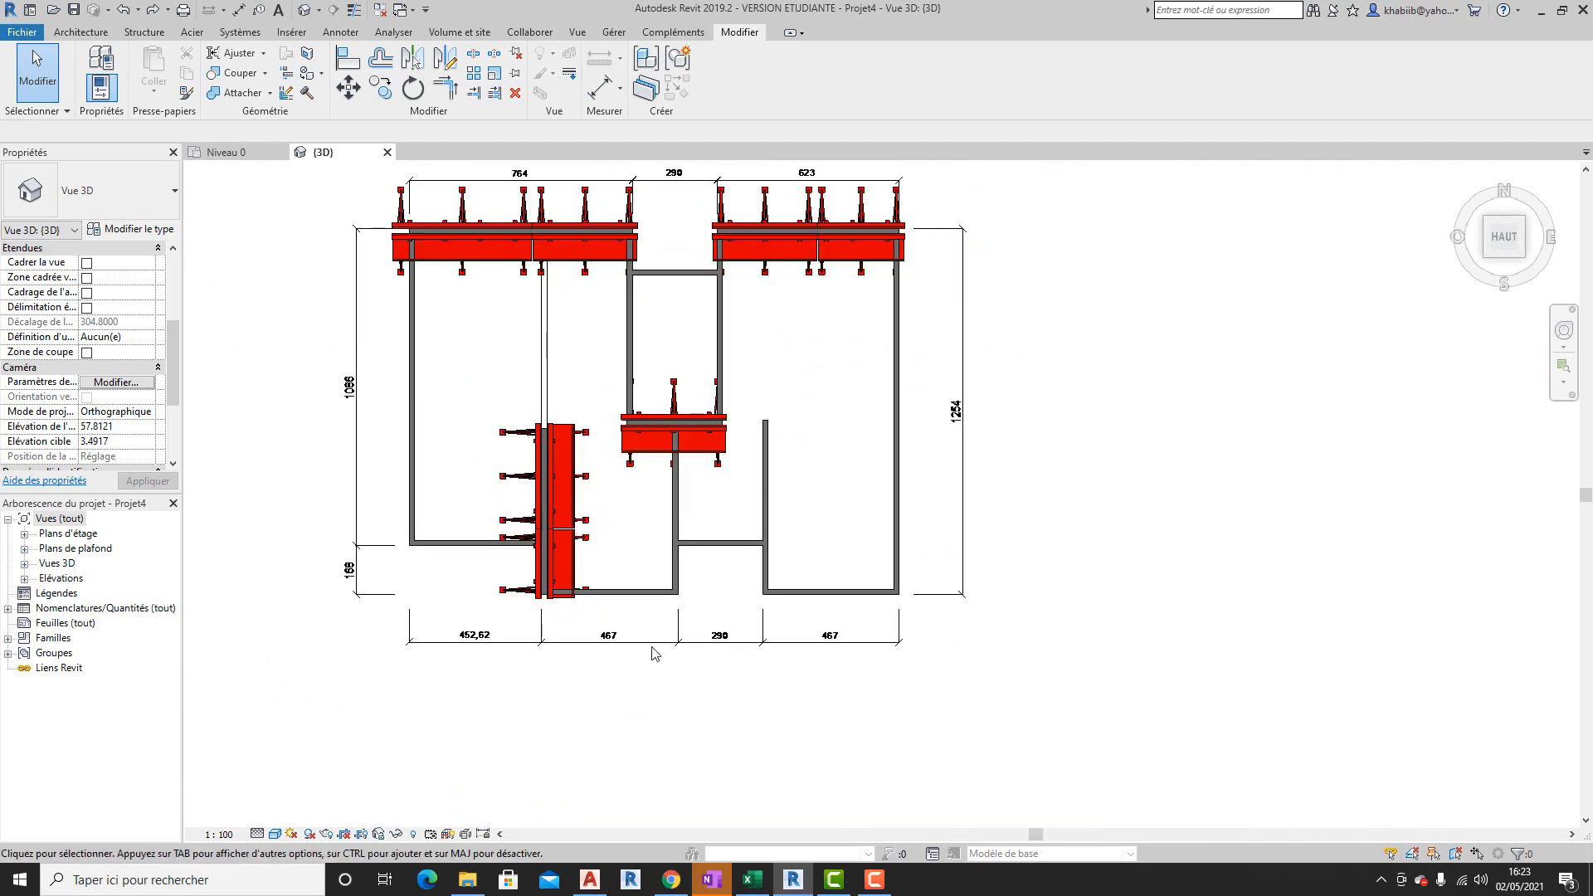
scroll(535, 569, "up", 2)
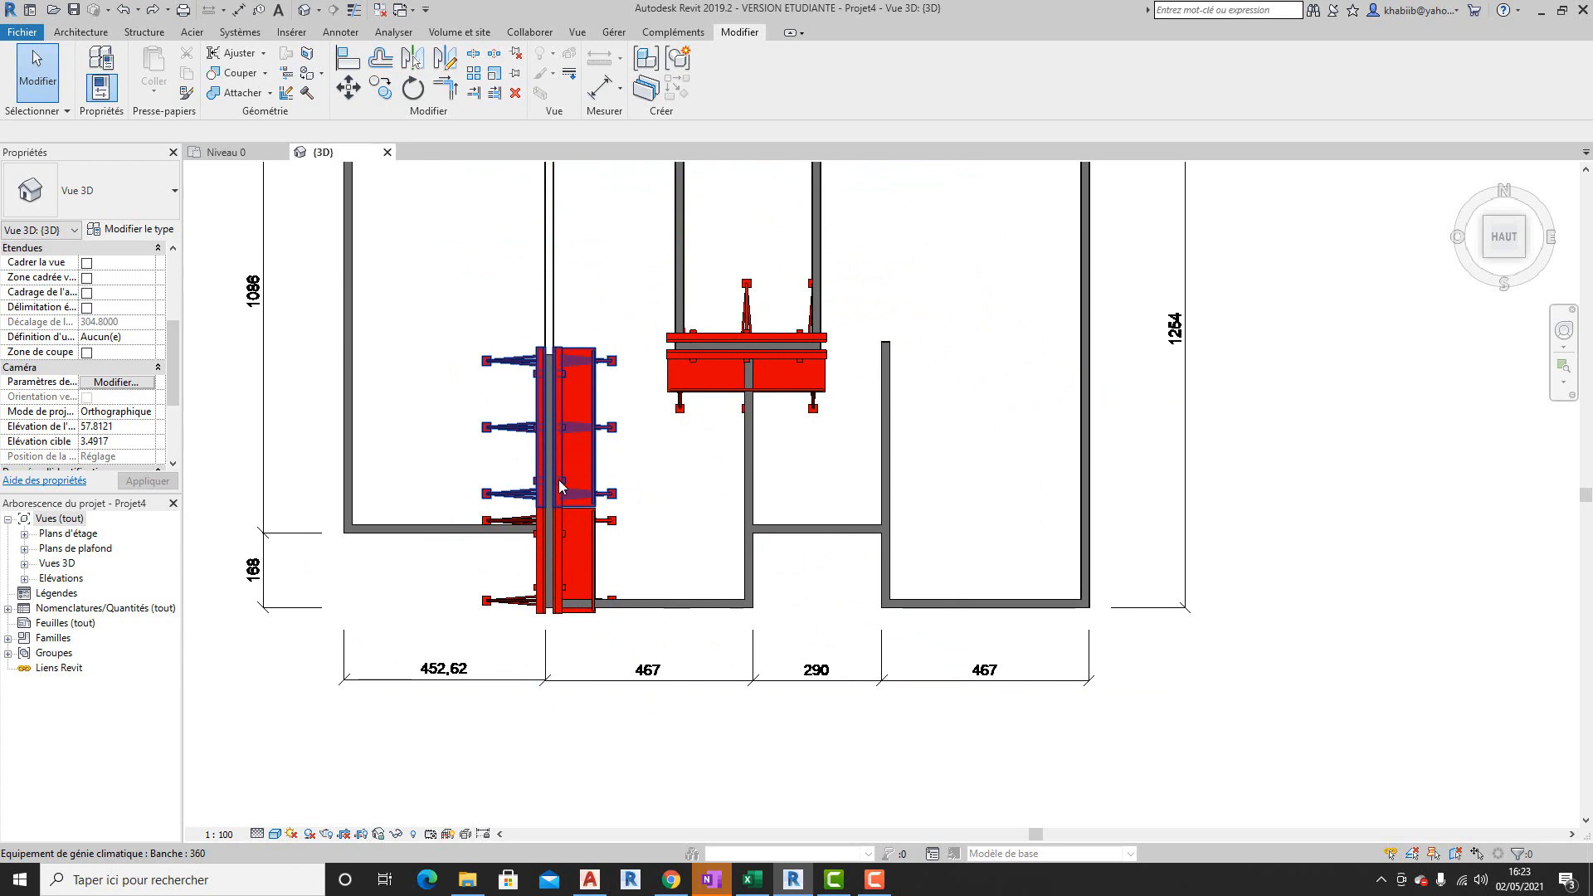
scroll(483, 454, "down", 4)
scroll(586, 611, "up", 5)
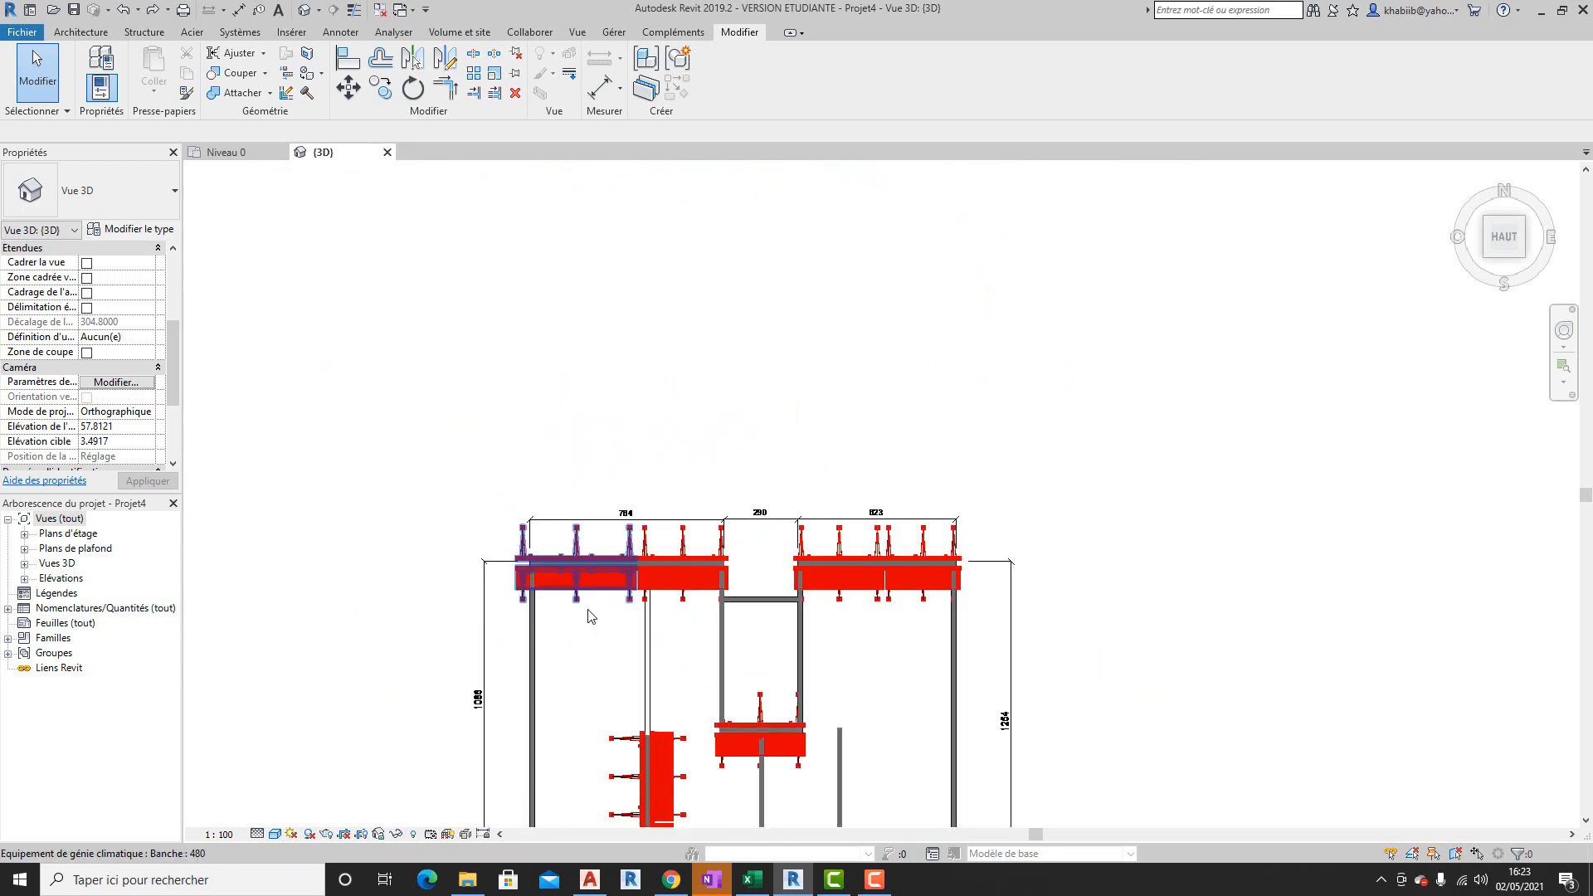
scroll(493, 372, "down", 3)
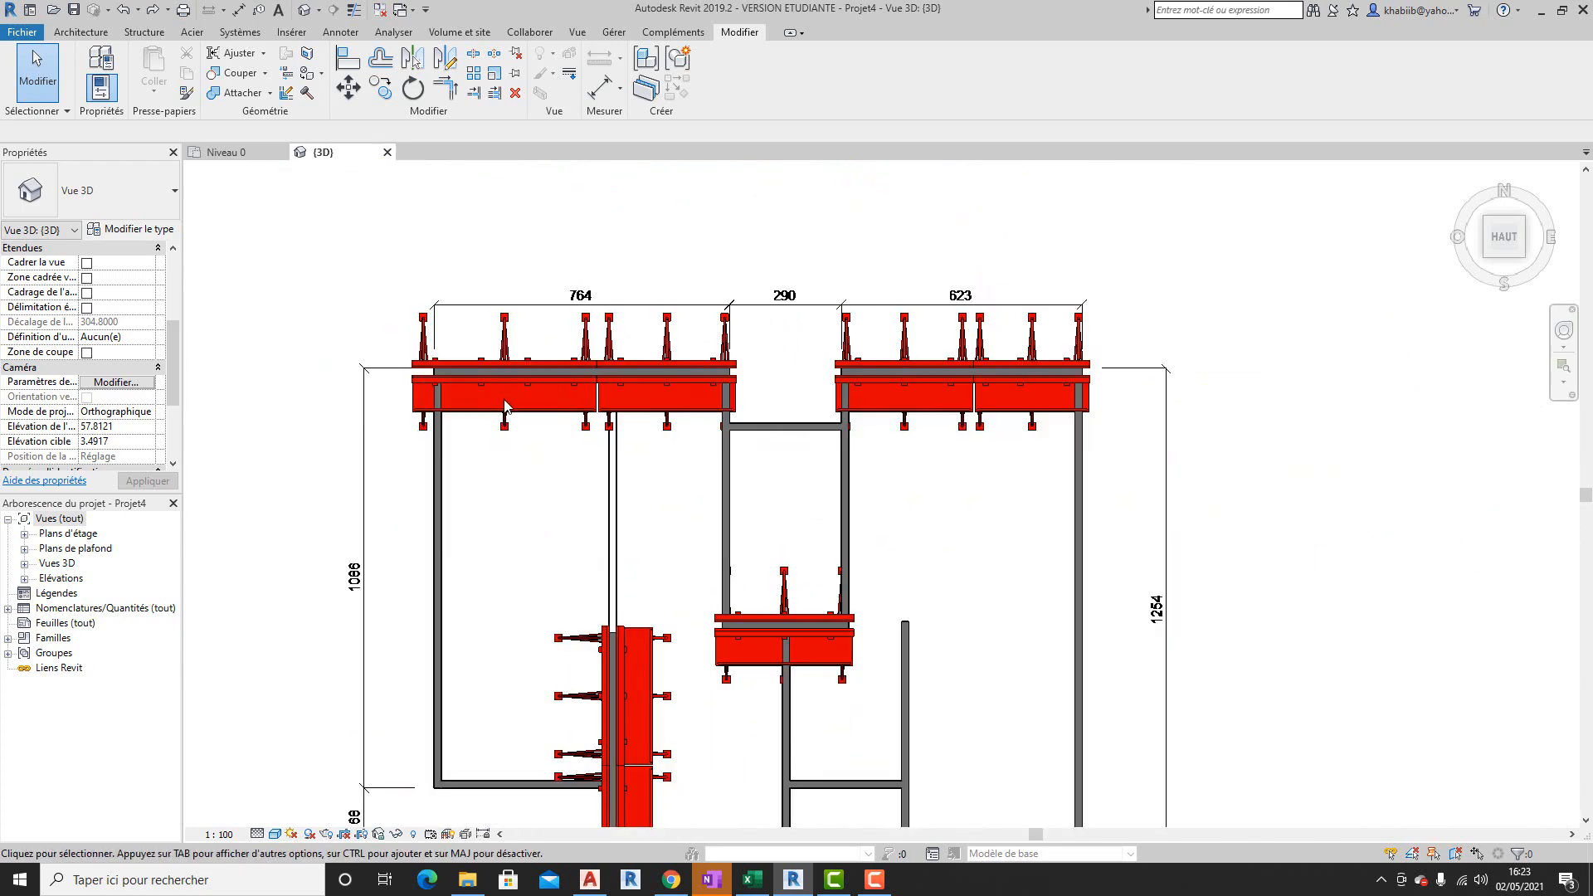
- Set the Banche 480 panel on the 764 wall to be created in Phase 1 and demolished in Phase 2
left_click(509, 413)
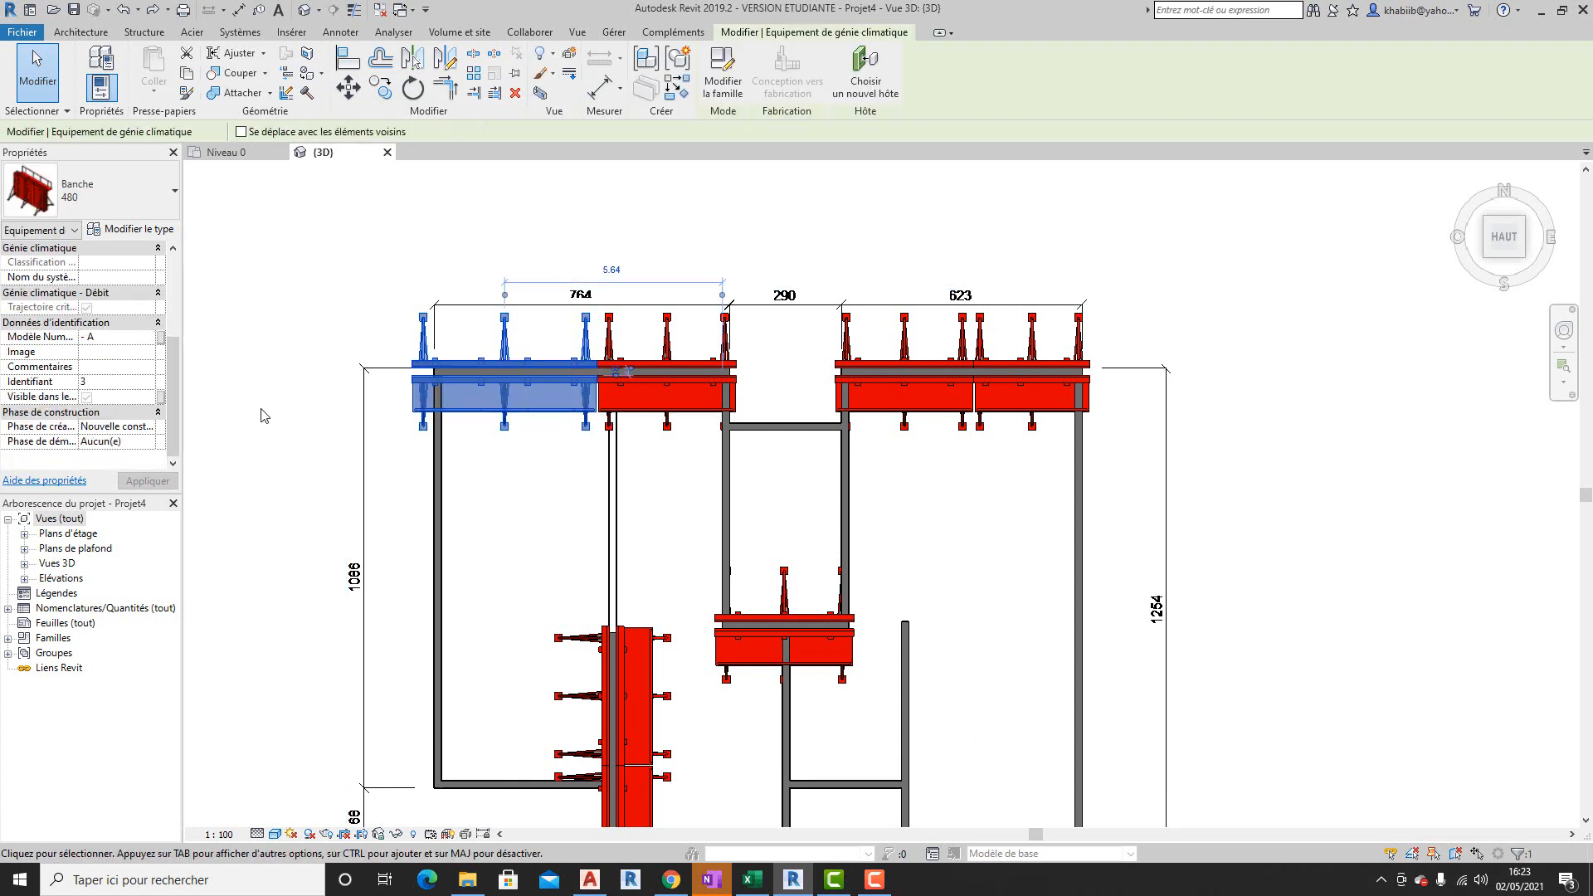
left_click(133, 428)
left_click(149, 427)
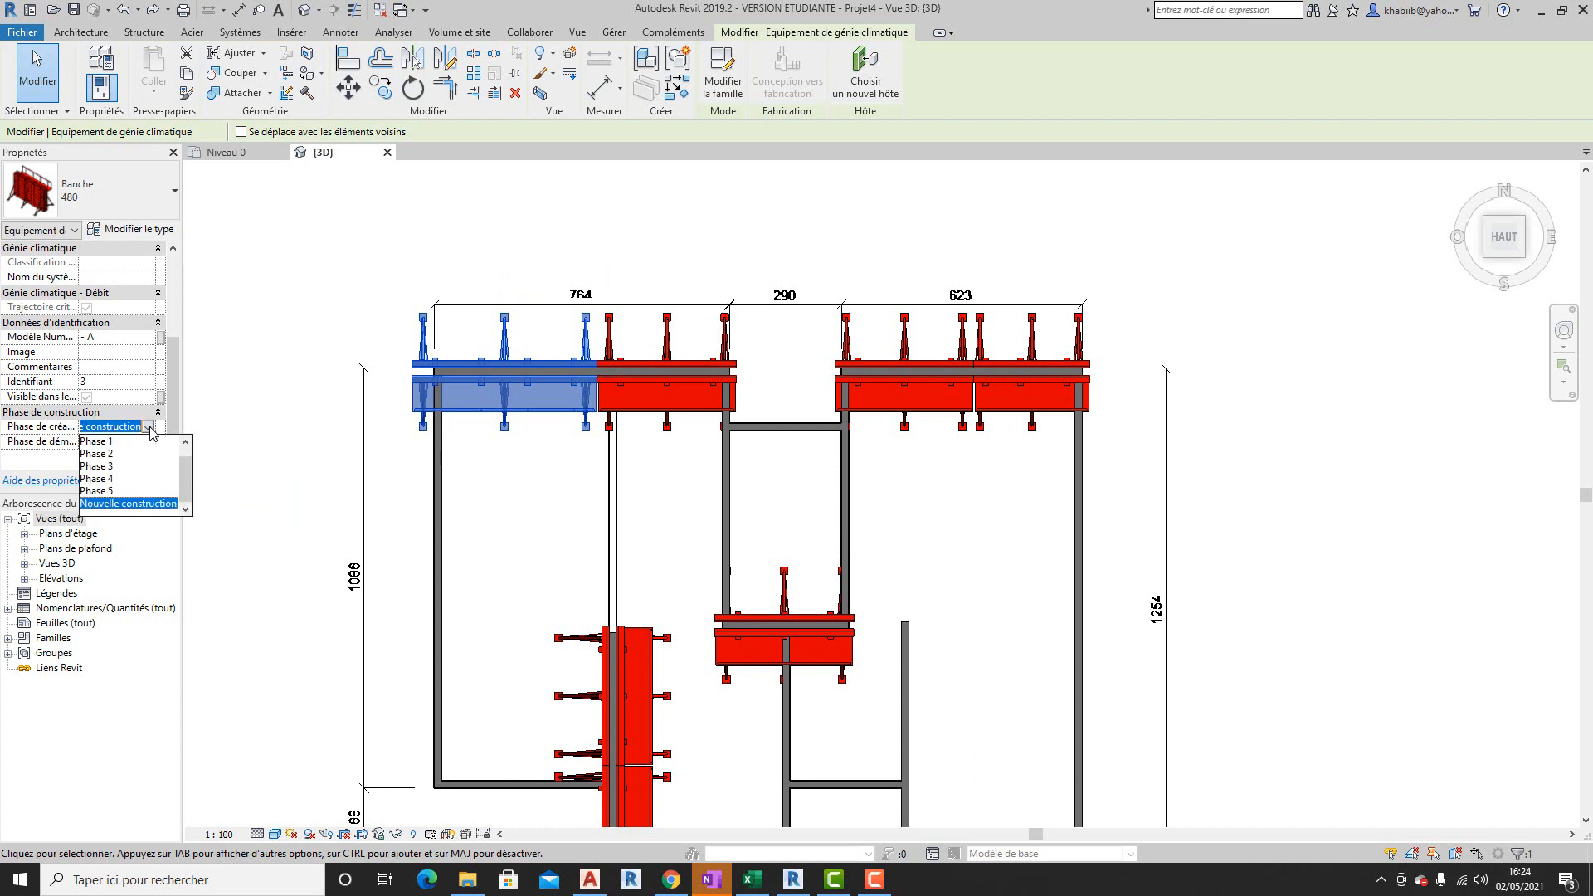
left_click(98, 442)
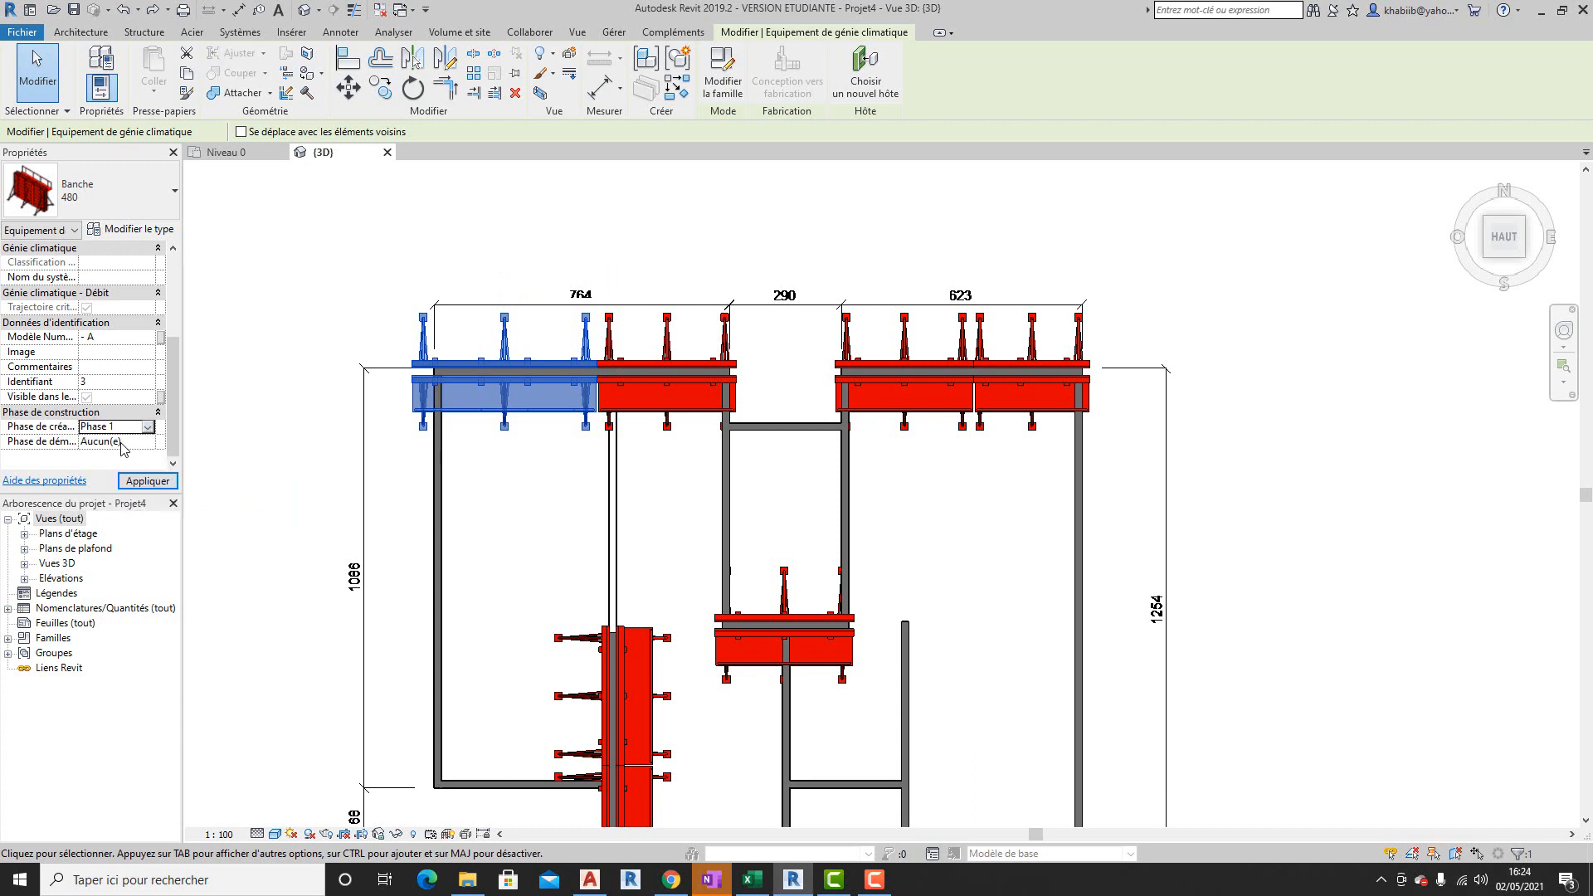
left_click(134, 442)
left_click(149, 442)
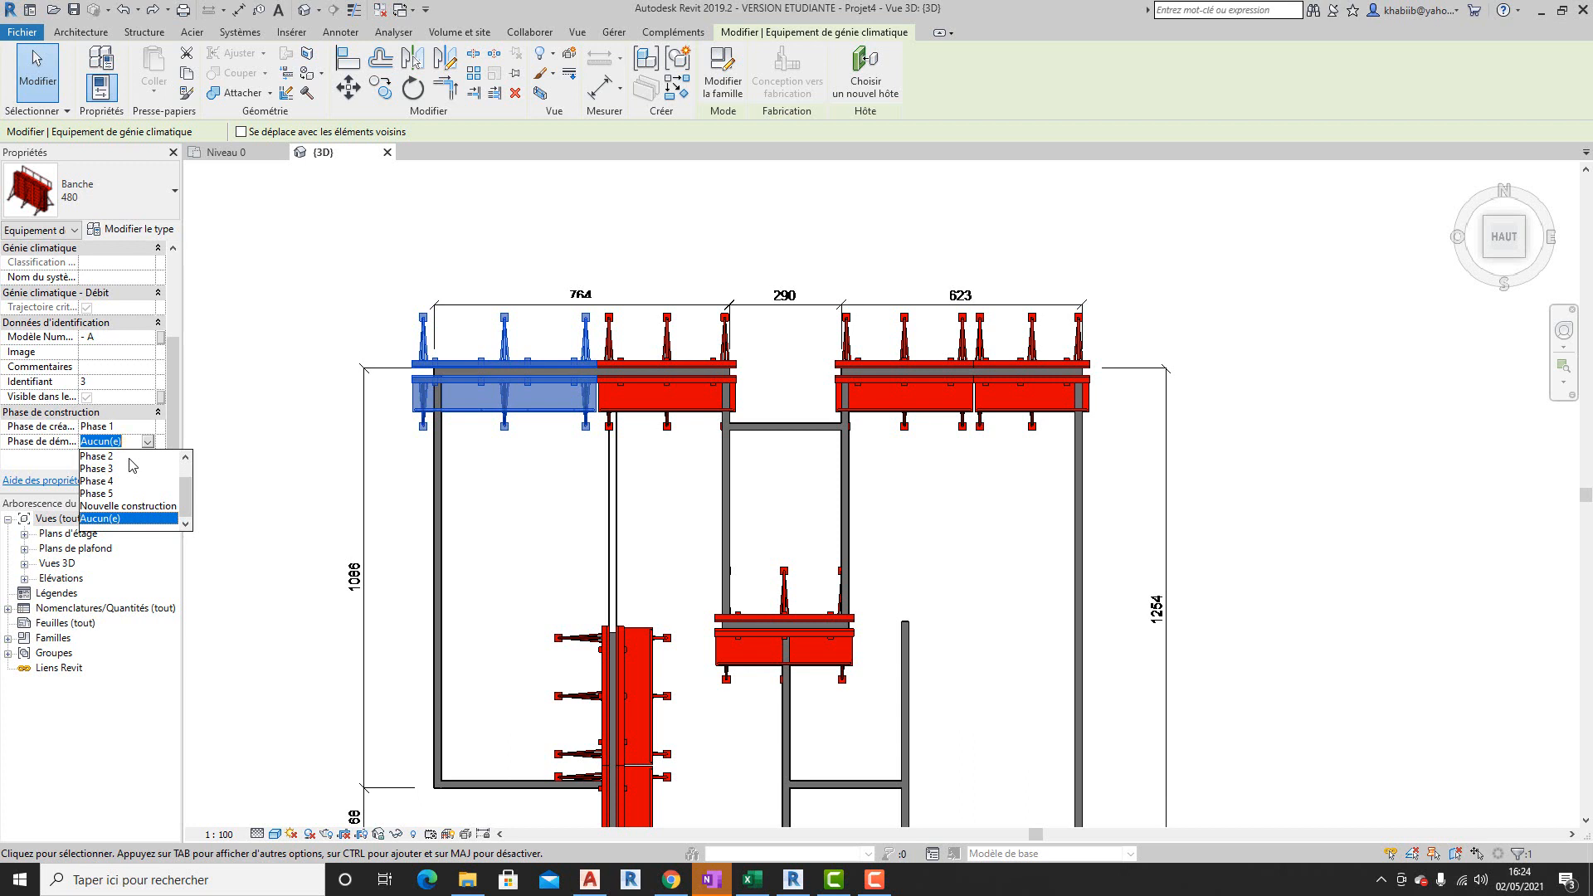
left_click(129, 456)
left_click(148, 481)
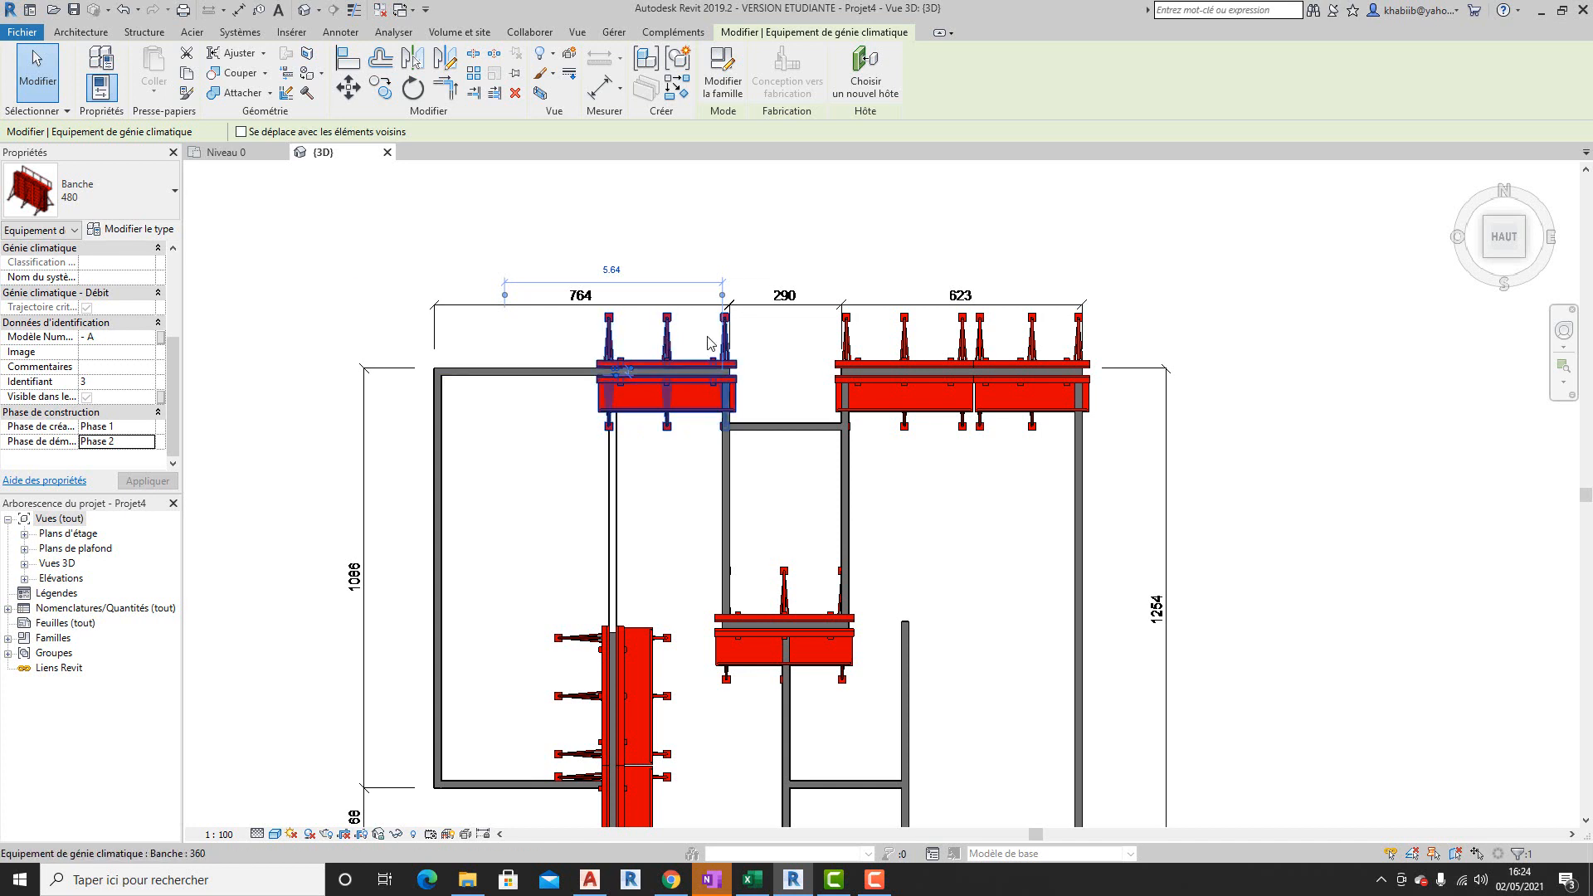
- Assign creation Phase 1 and demolition Phase 2 to all six remaining Banche panels on the 764, 623 and interior walls
left_click(672, 339)
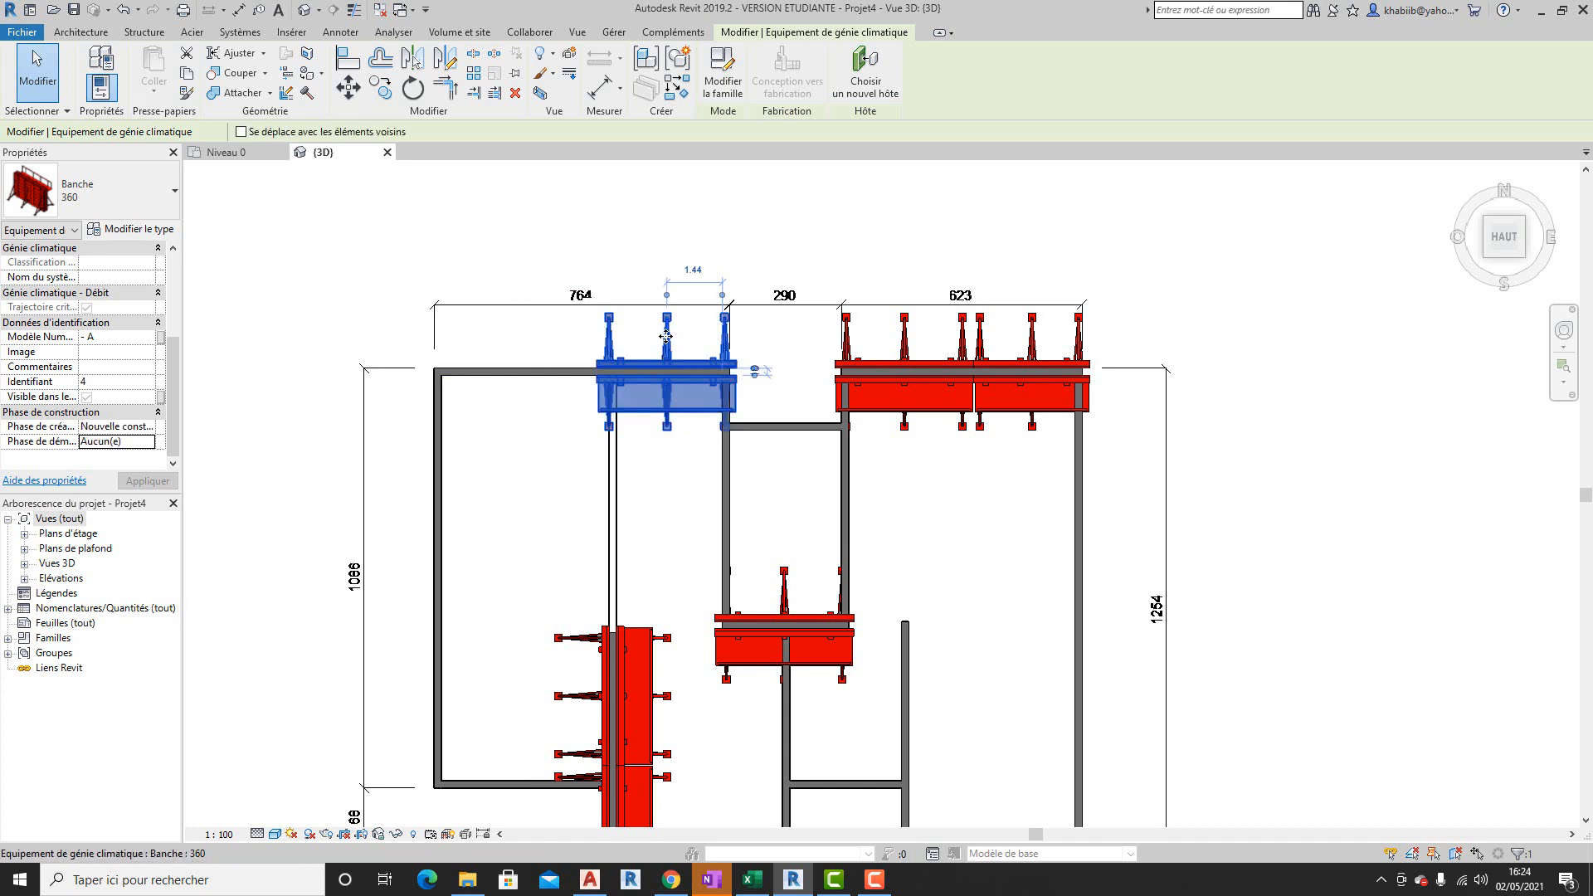
left_click(671, 664, "ctrl")
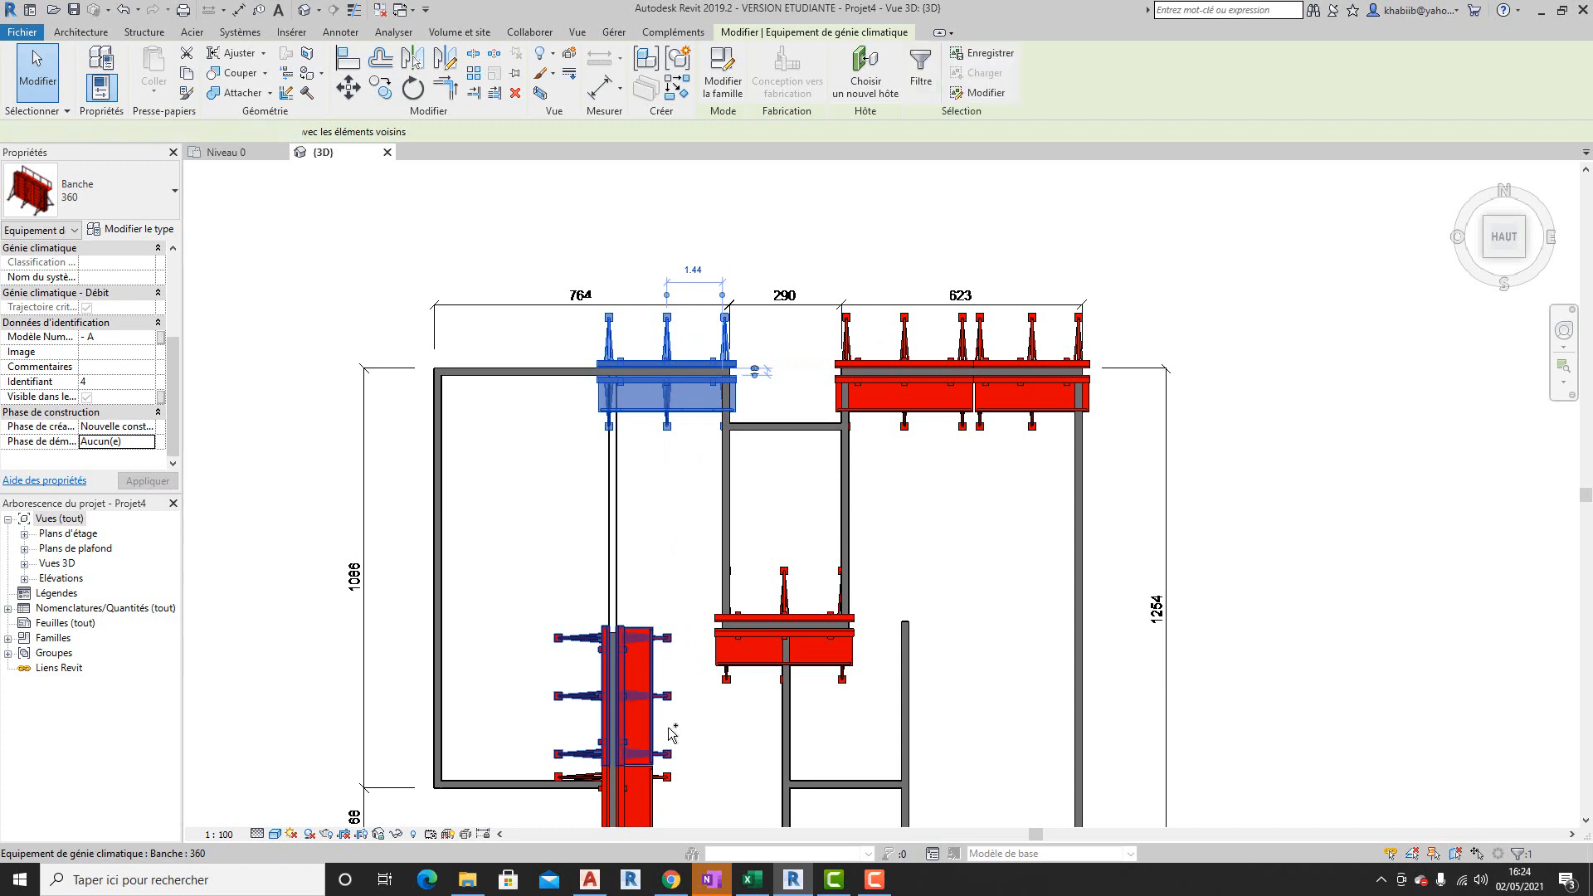
left_click(669, 776, "ctrl")
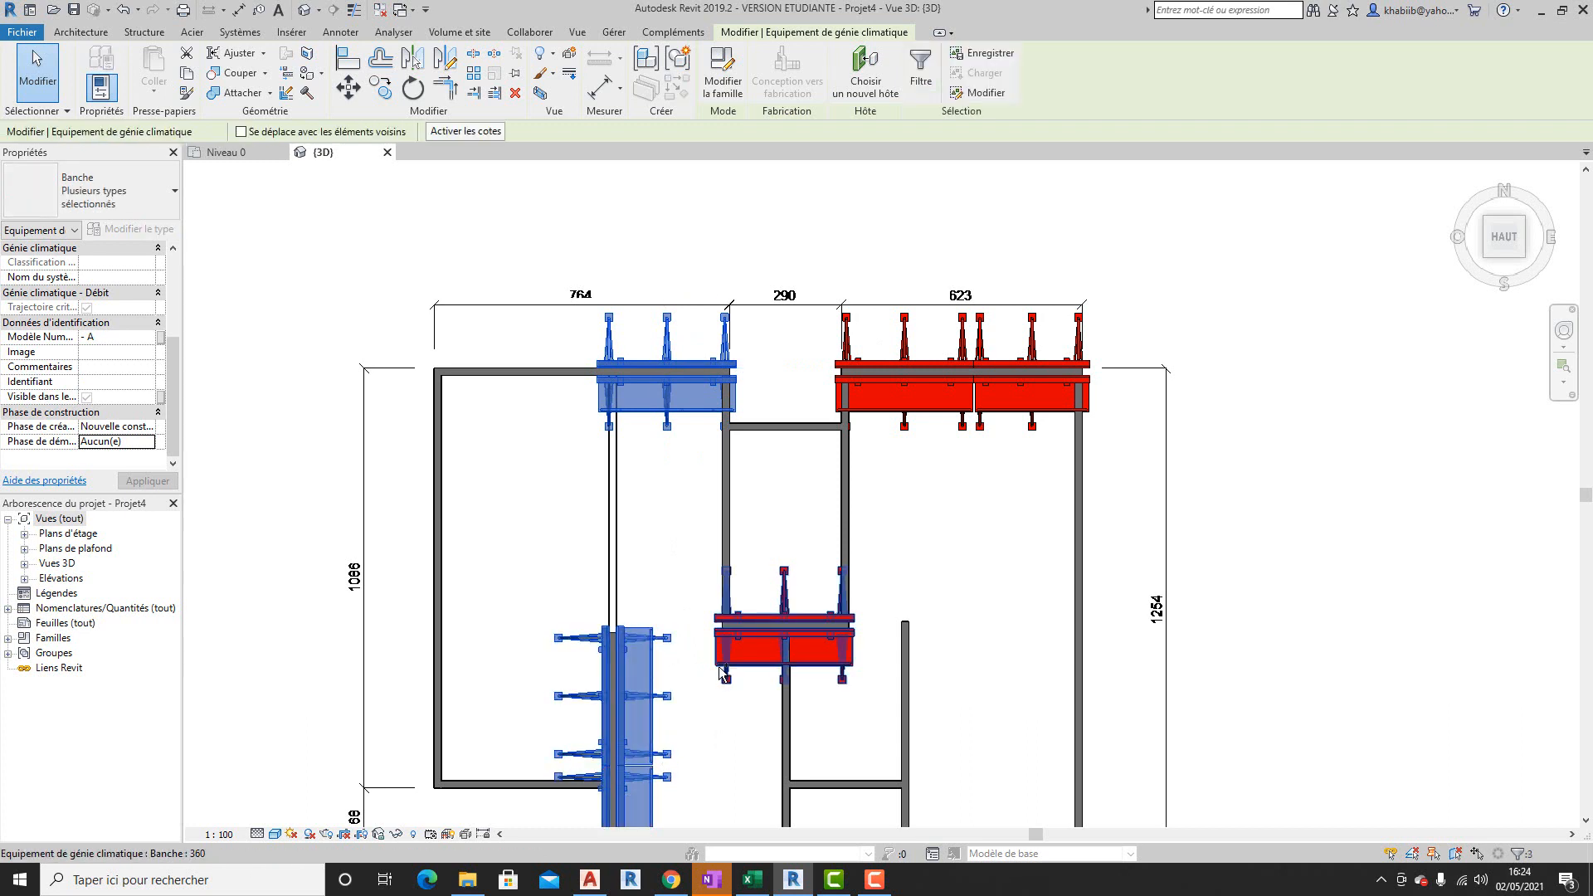
left_click(722, 672, "ctrl")
left_click(955, 406, "ctrl")
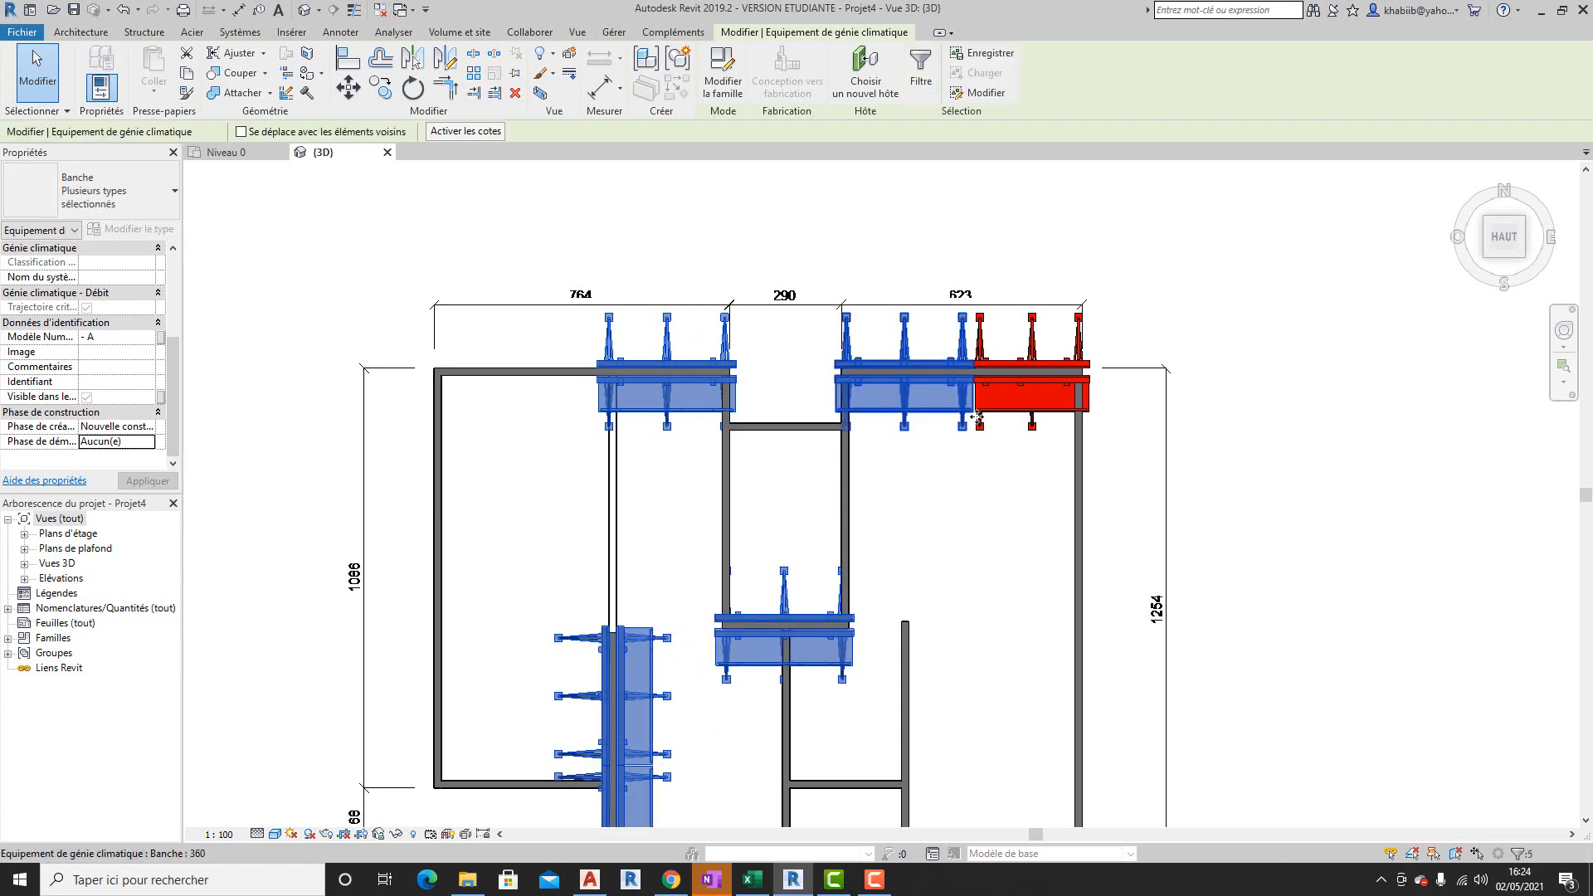
left_click(1003, 411, "ctrl")
scroll(724, 311, "down", 2)
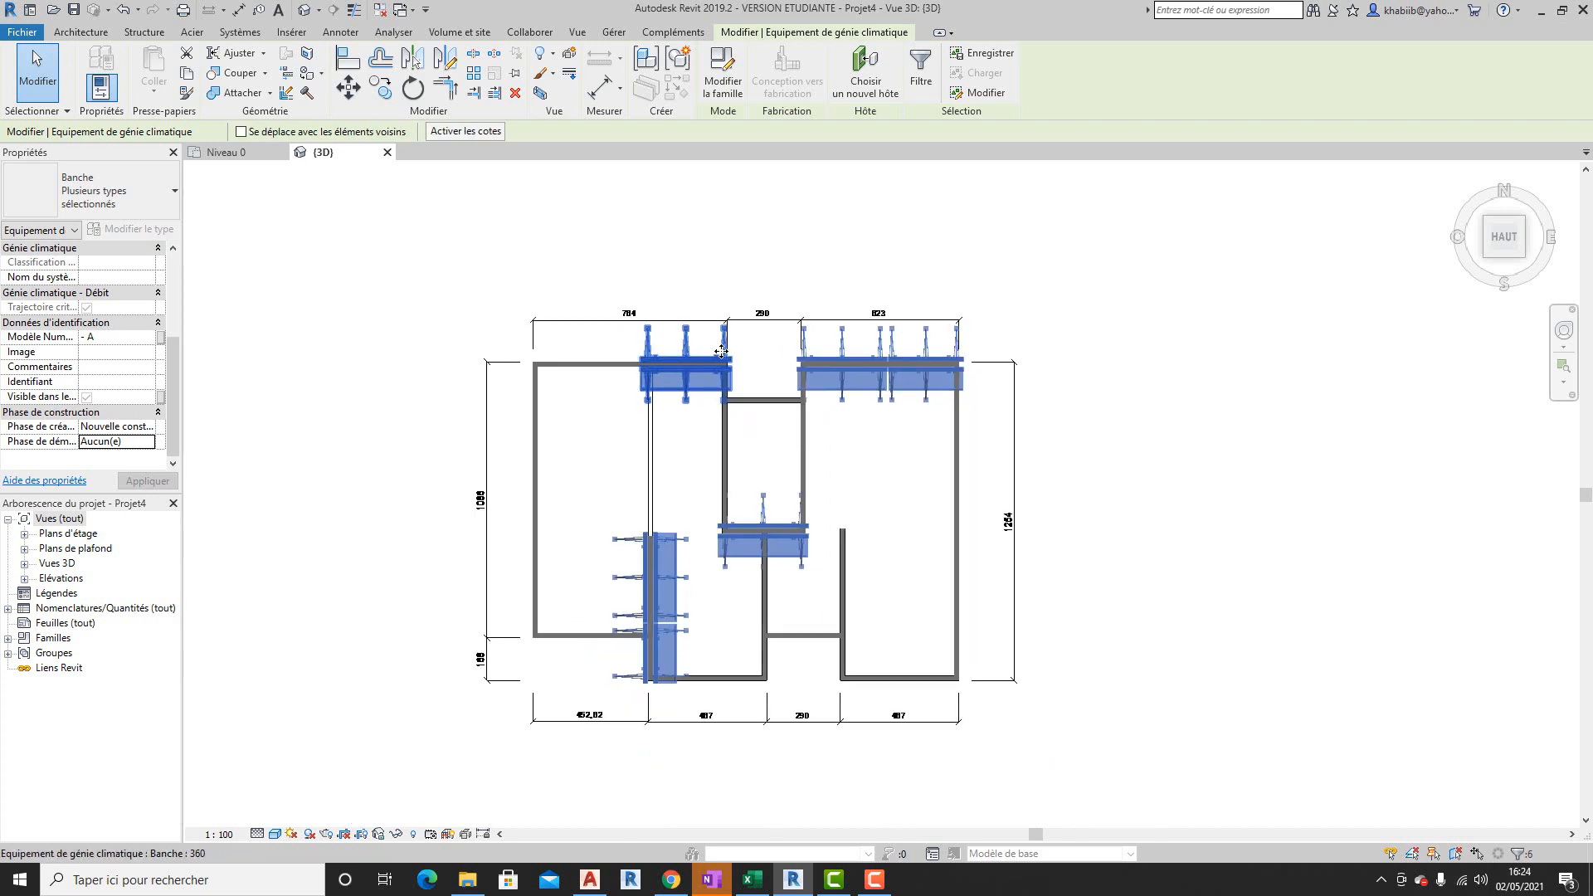
left_click(137, 426)
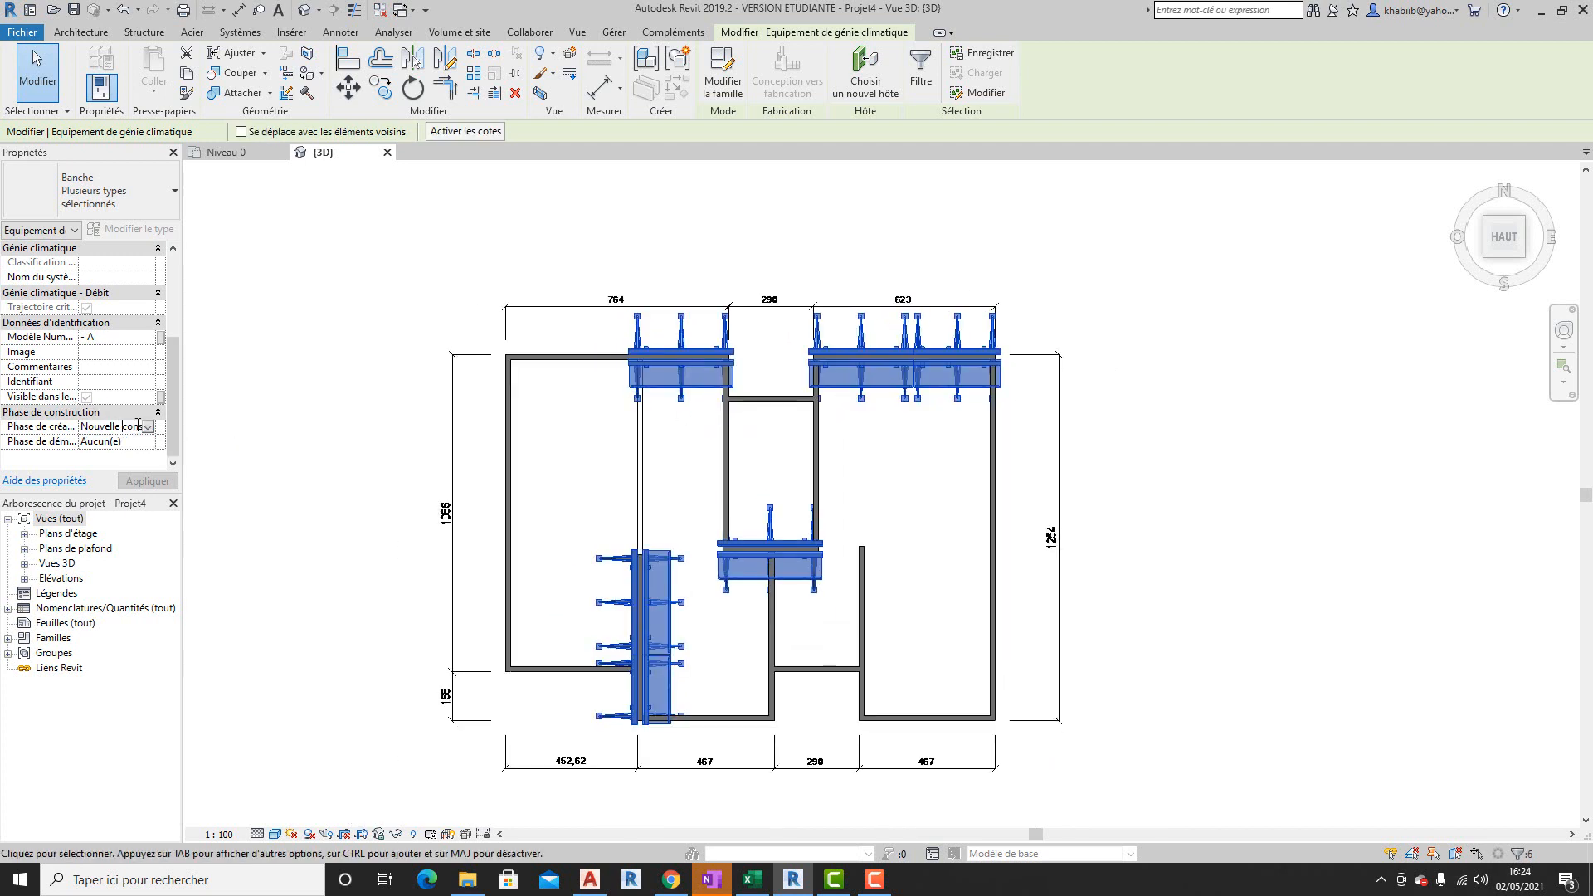
left_click(147, 427)
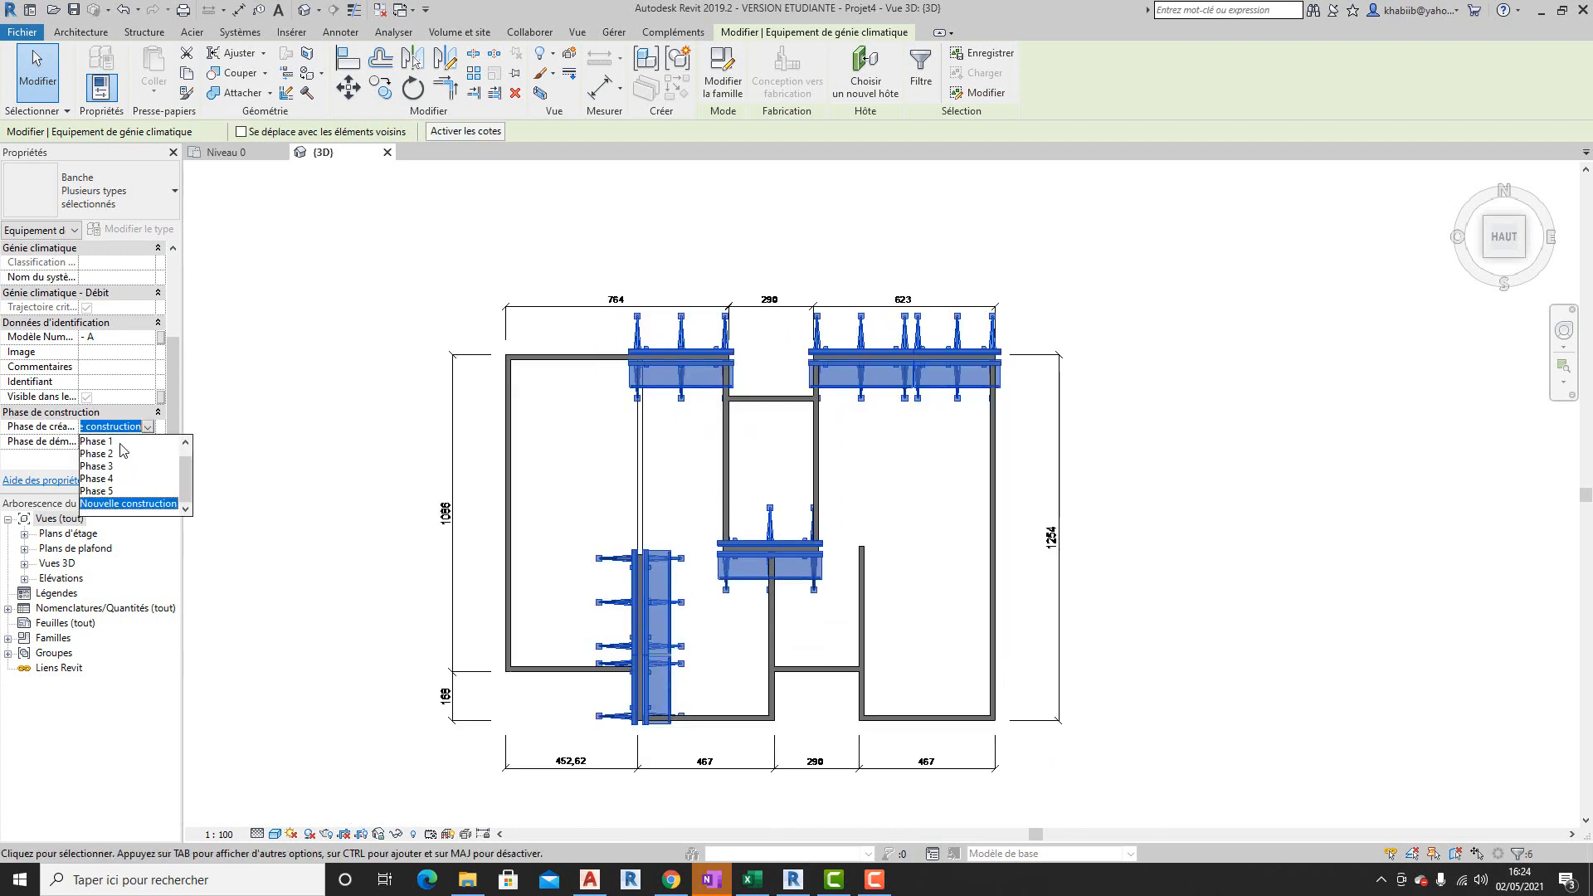
left_click(120, 443)
left_click(148, 440)
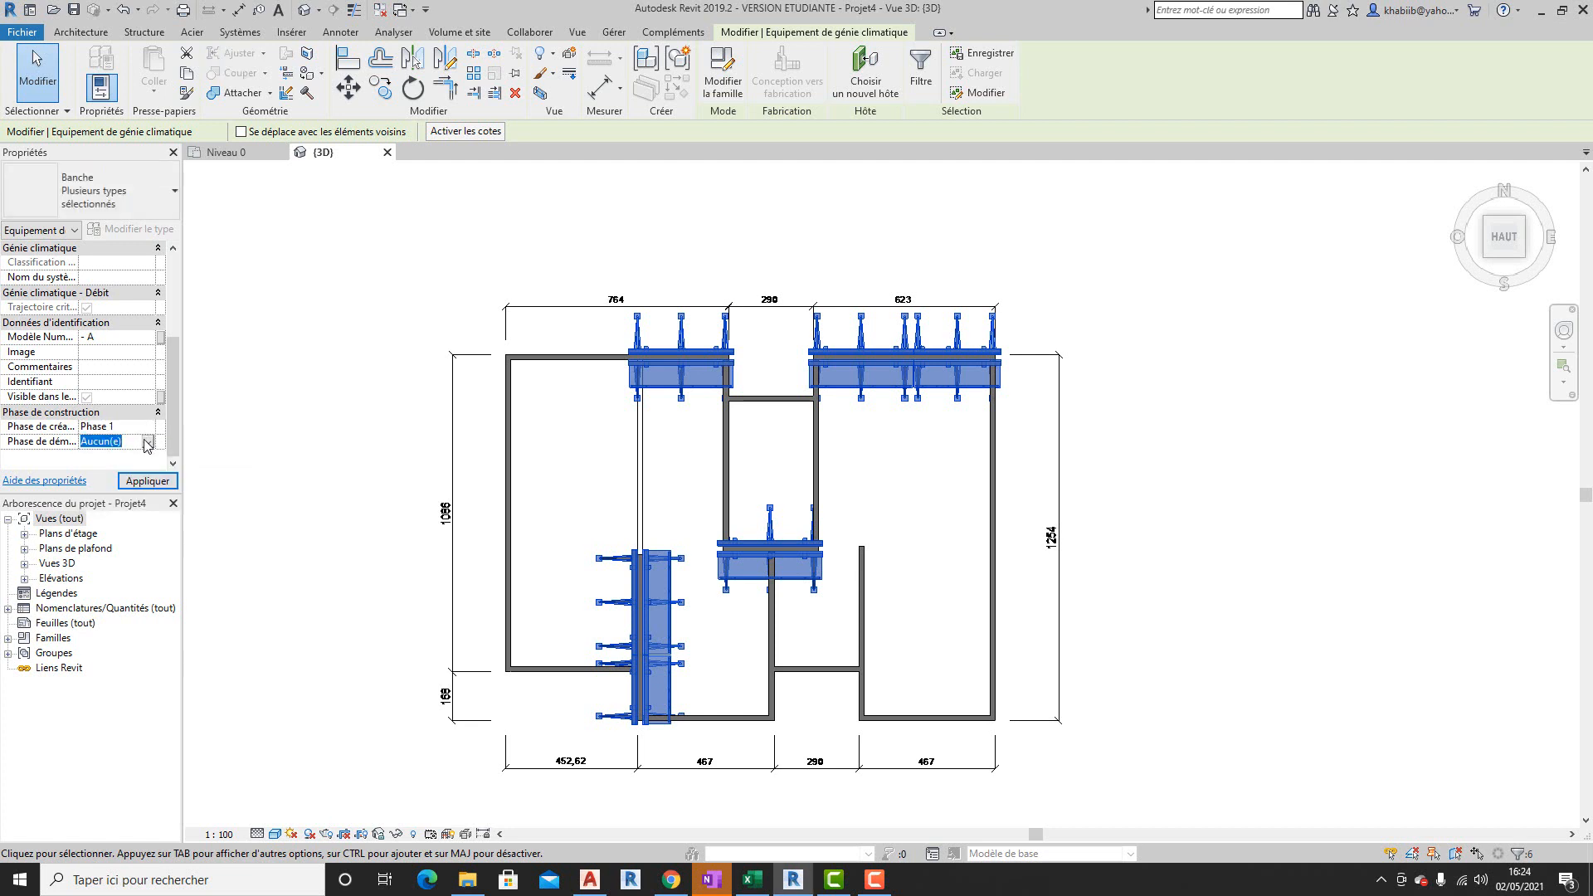
left_click(148, 443)
left_click(125, 457)
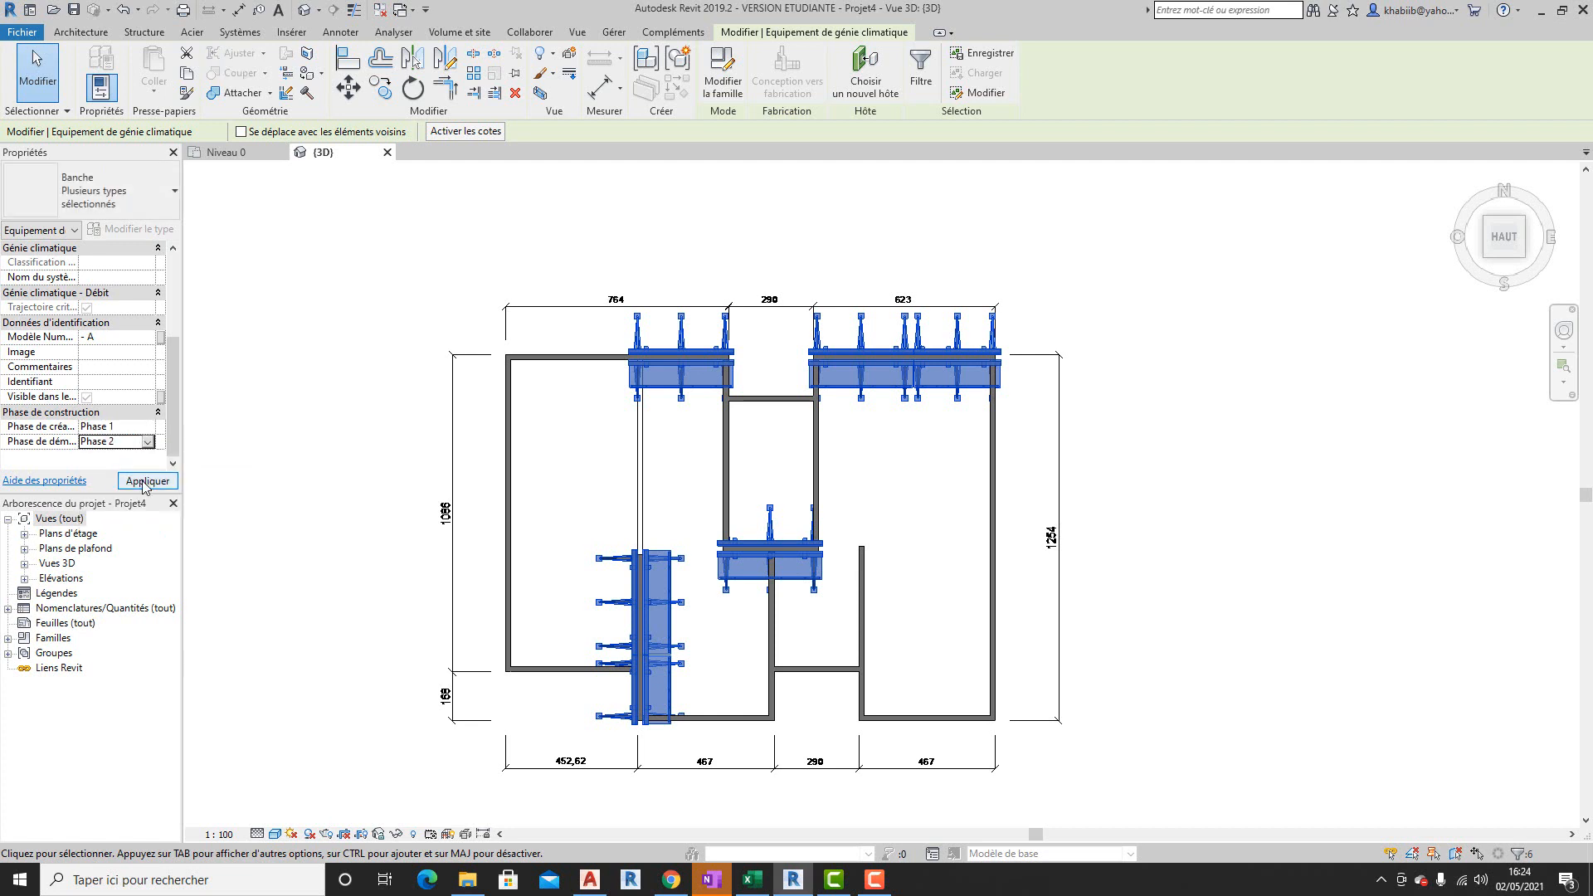
left_click(142, 482)
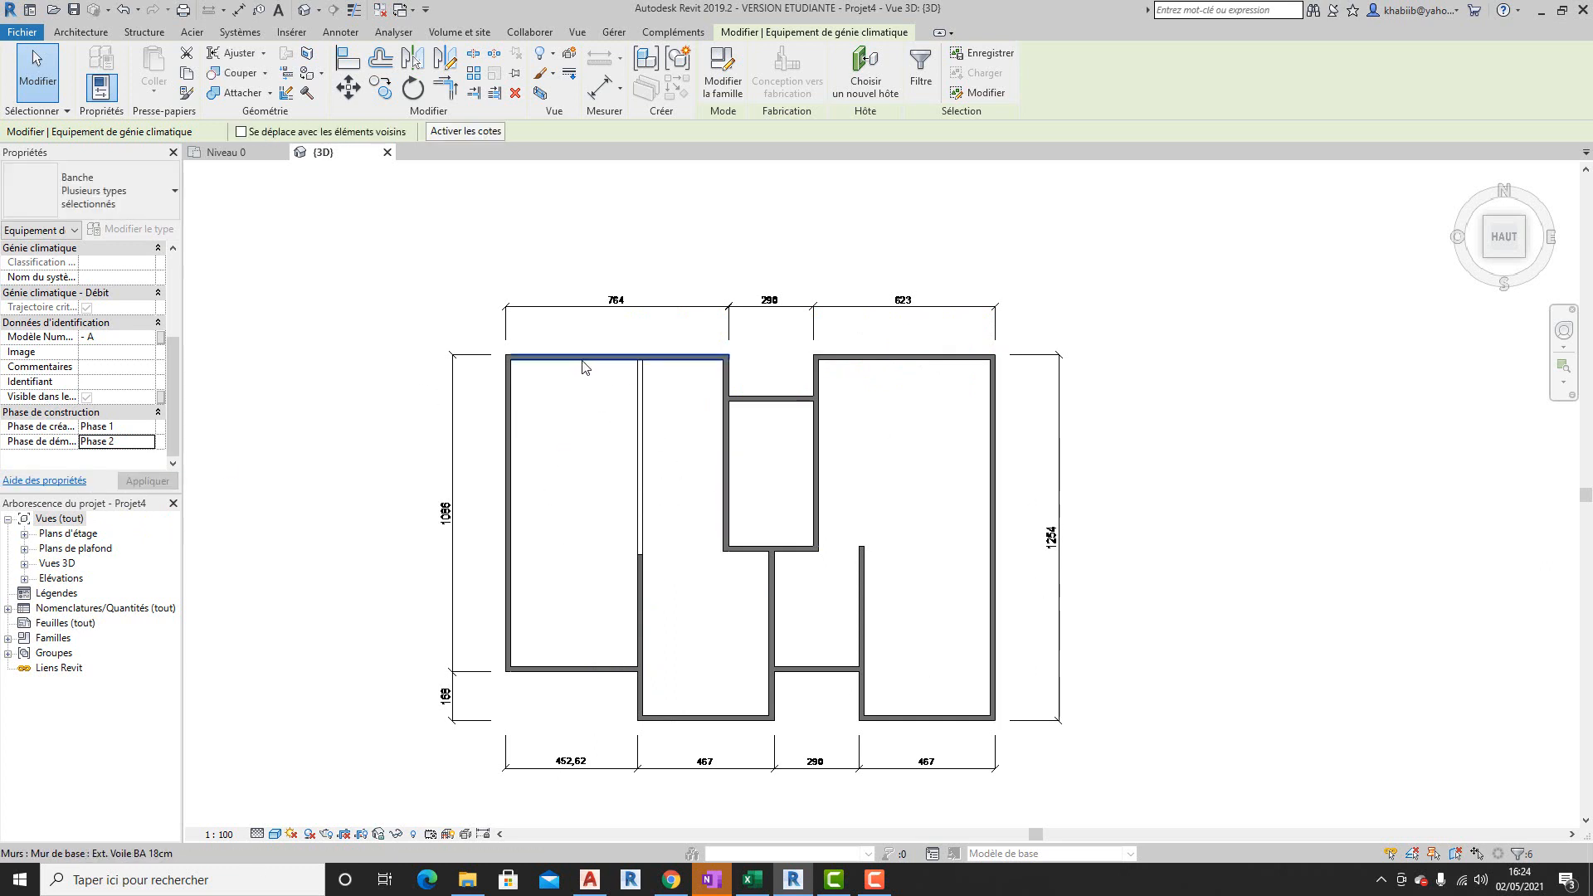
- Set the creation phase of the 764 exterior wall to Phase 1, leaving its demolition phase unset
scroll(583, 366, "up", 3)
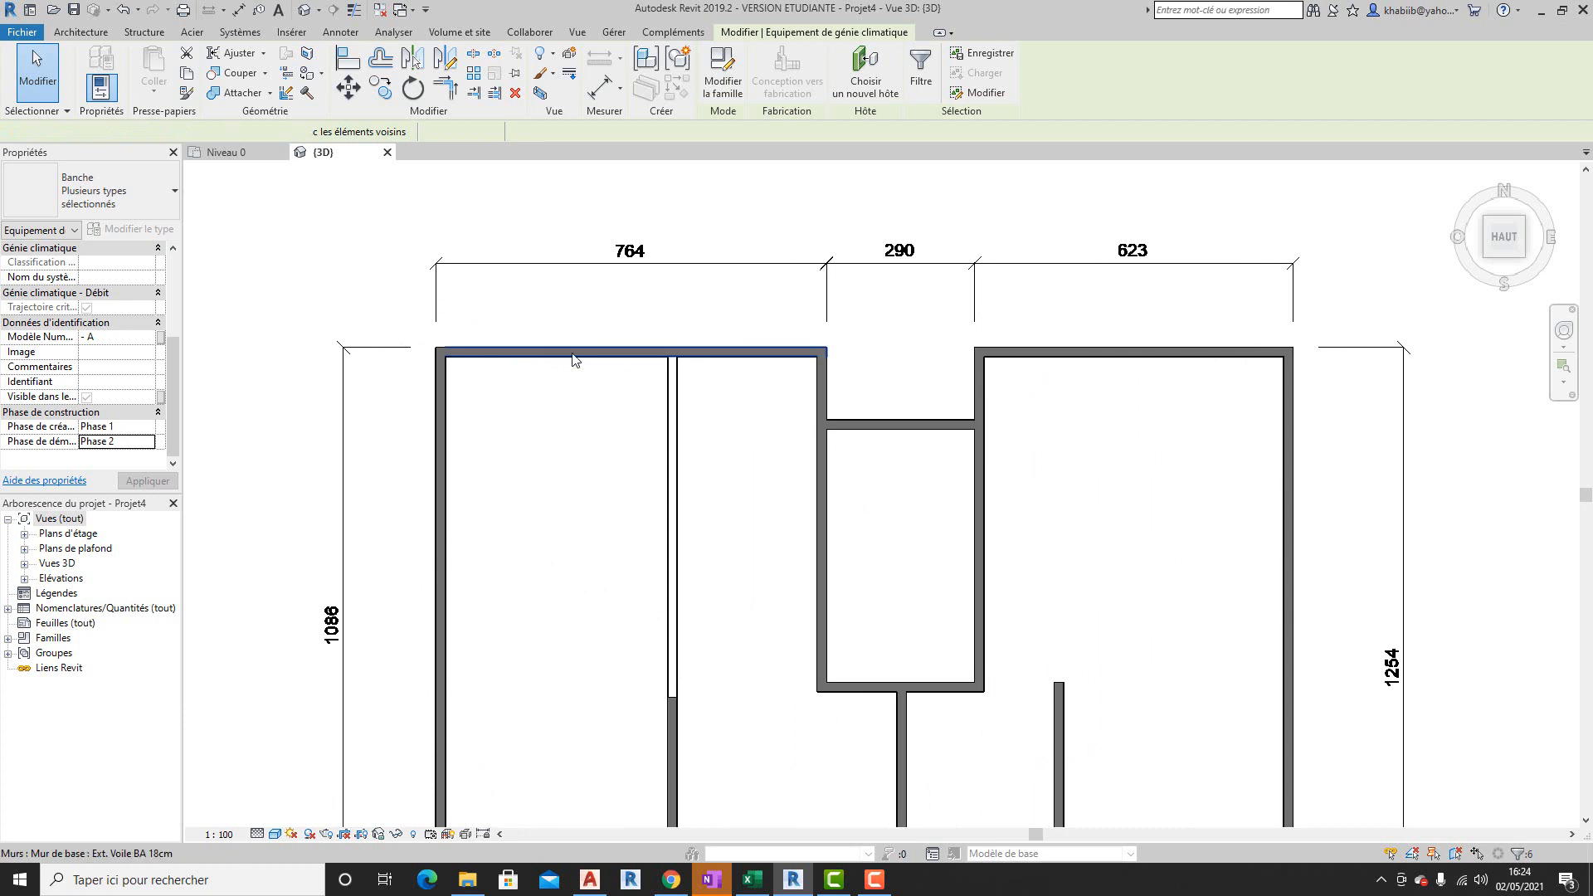
left_click(573, 359)
scroll(245, 419, "down", 2)
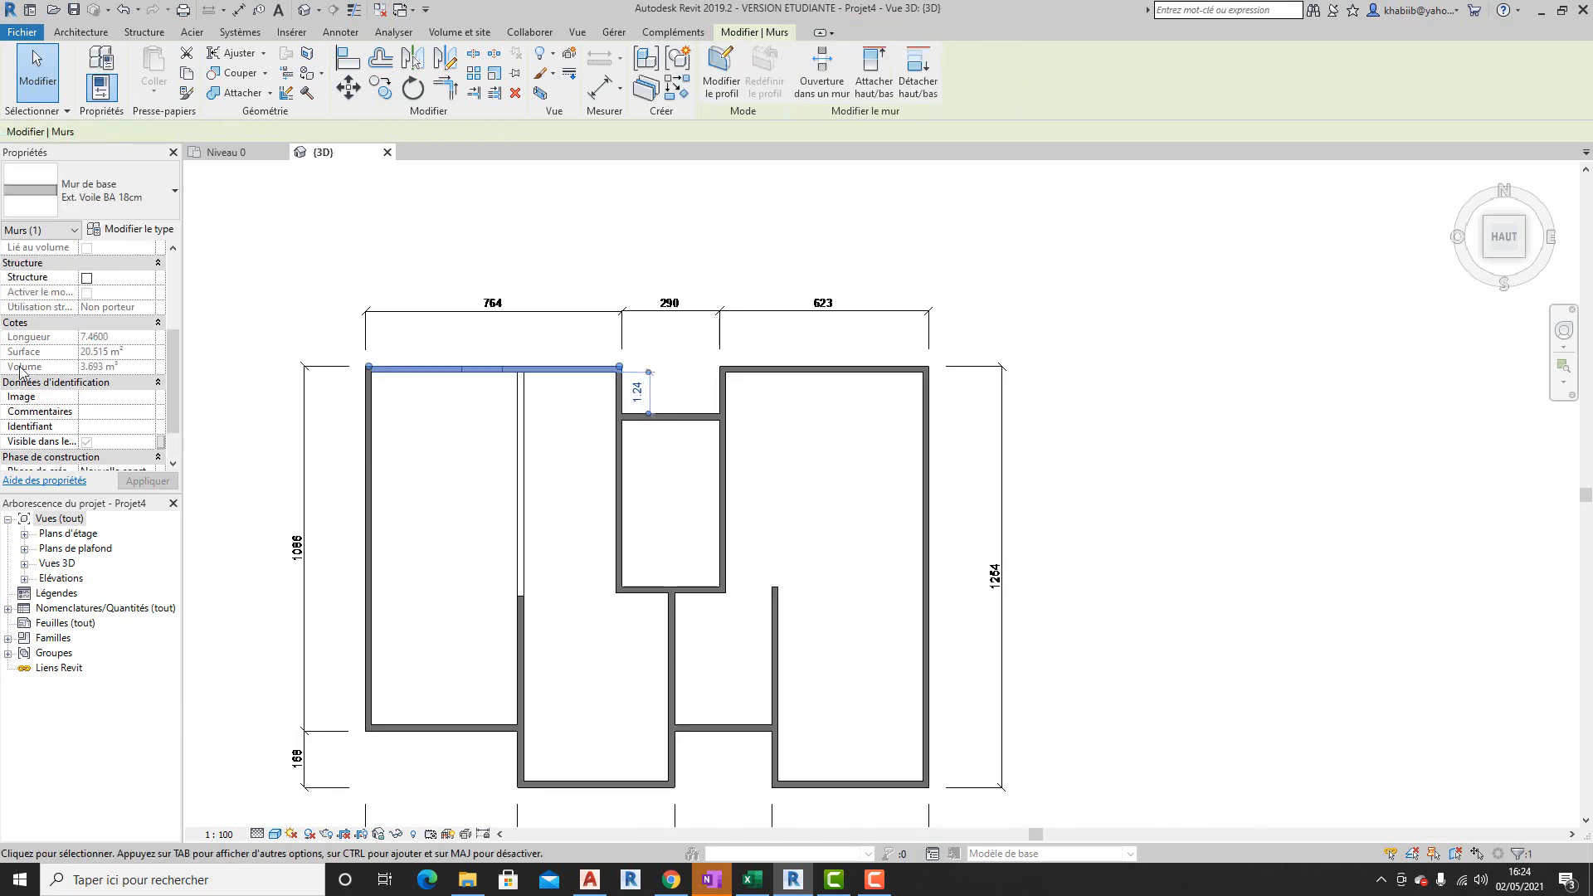
scroll(146, 415, "down", 2)
left_click(147, 426)
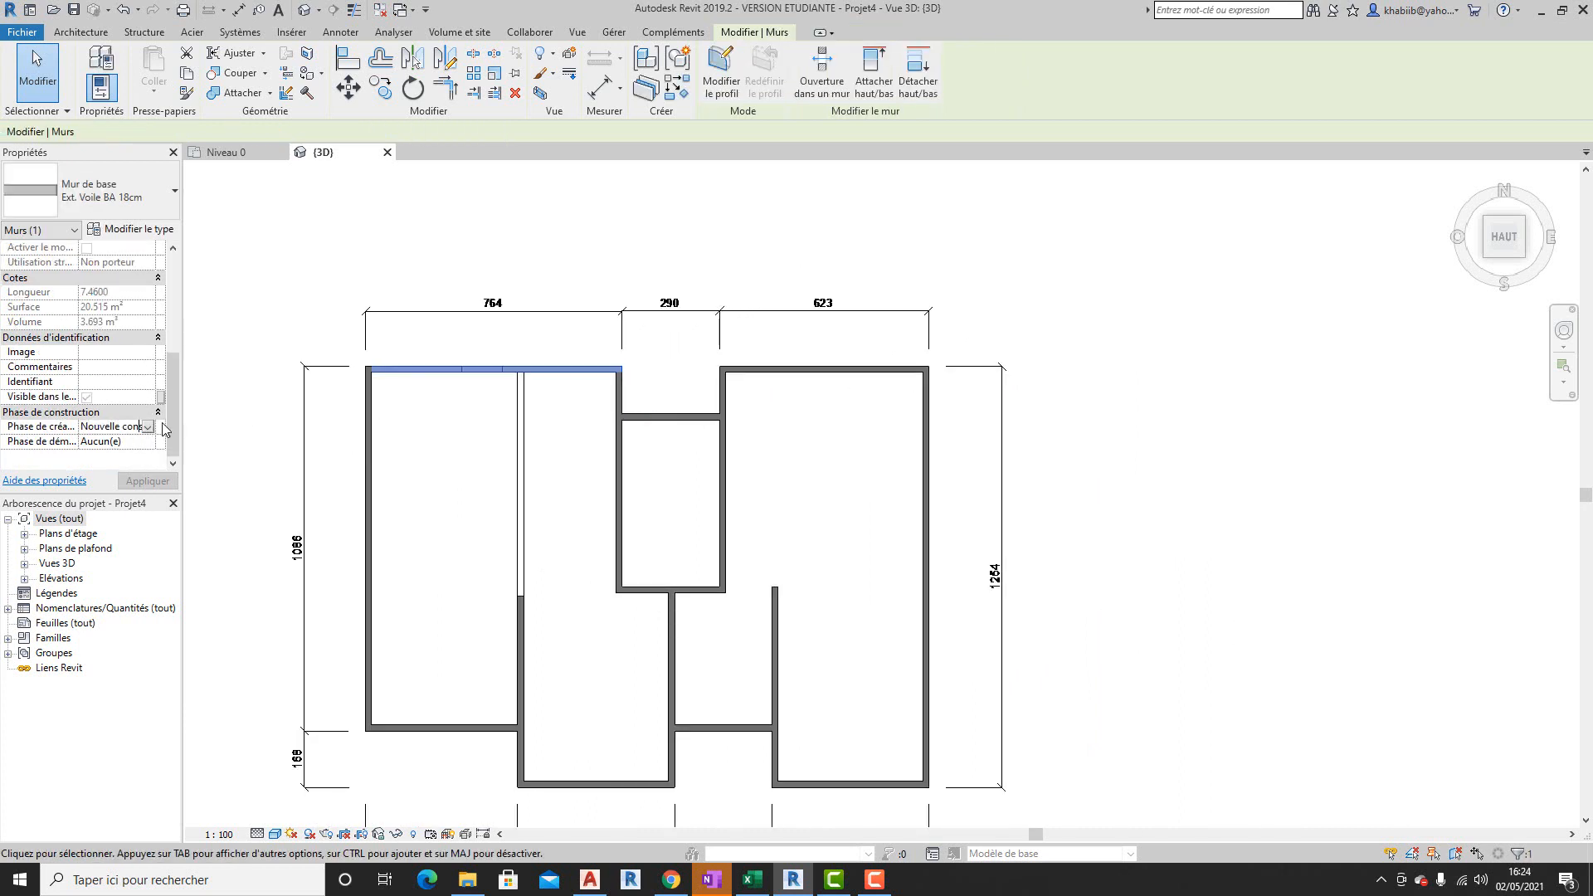
left_click(149, 427)
left_click(121, 441)
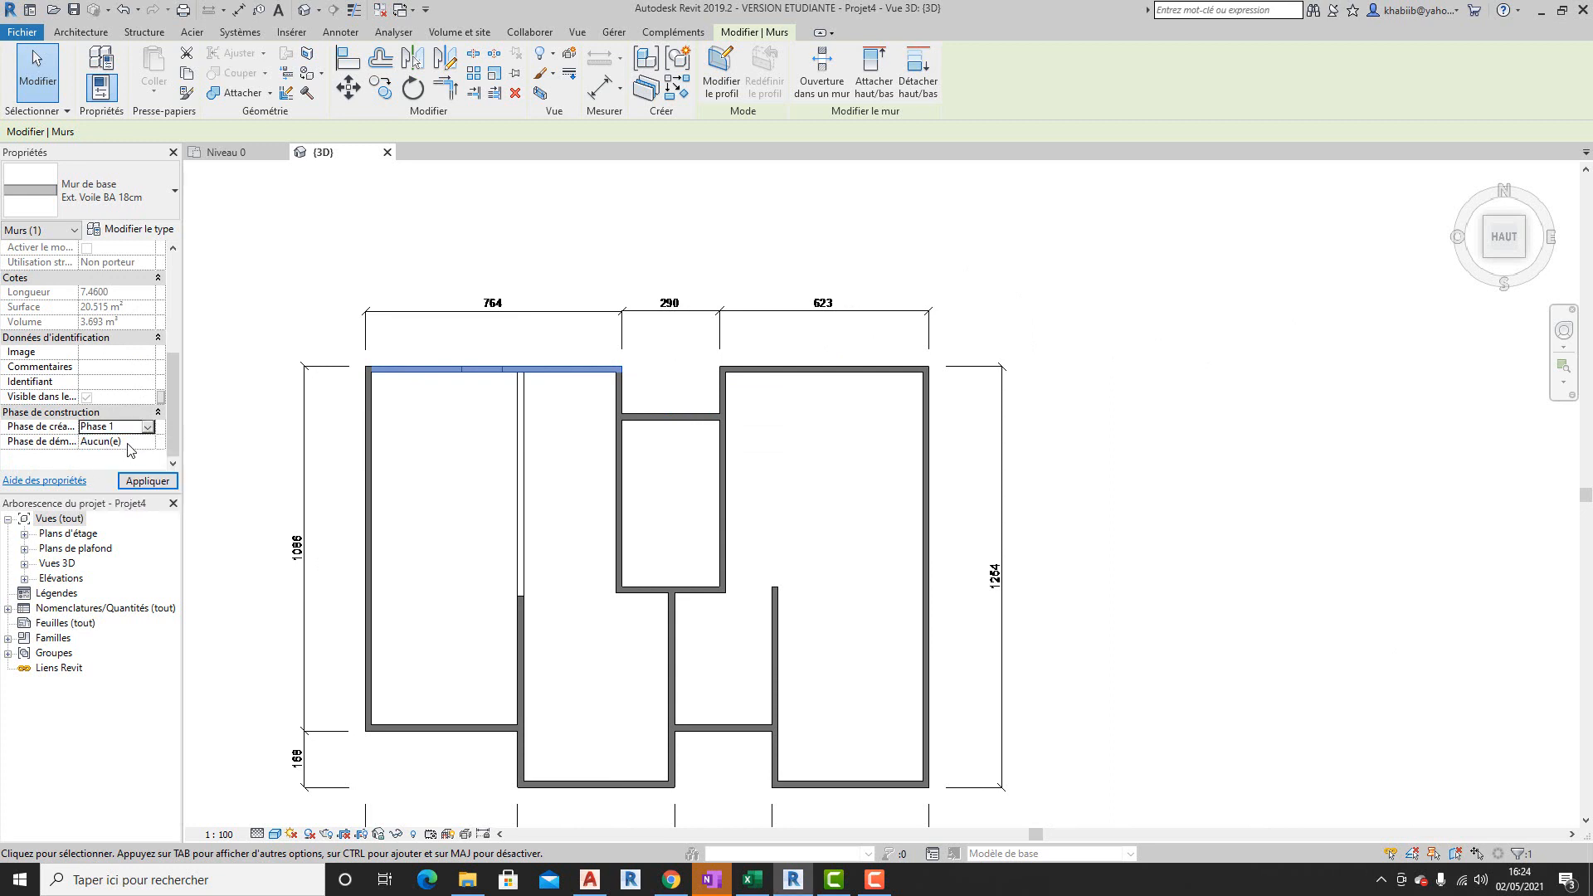
left_click(145, 483)
left_click(145, 483)
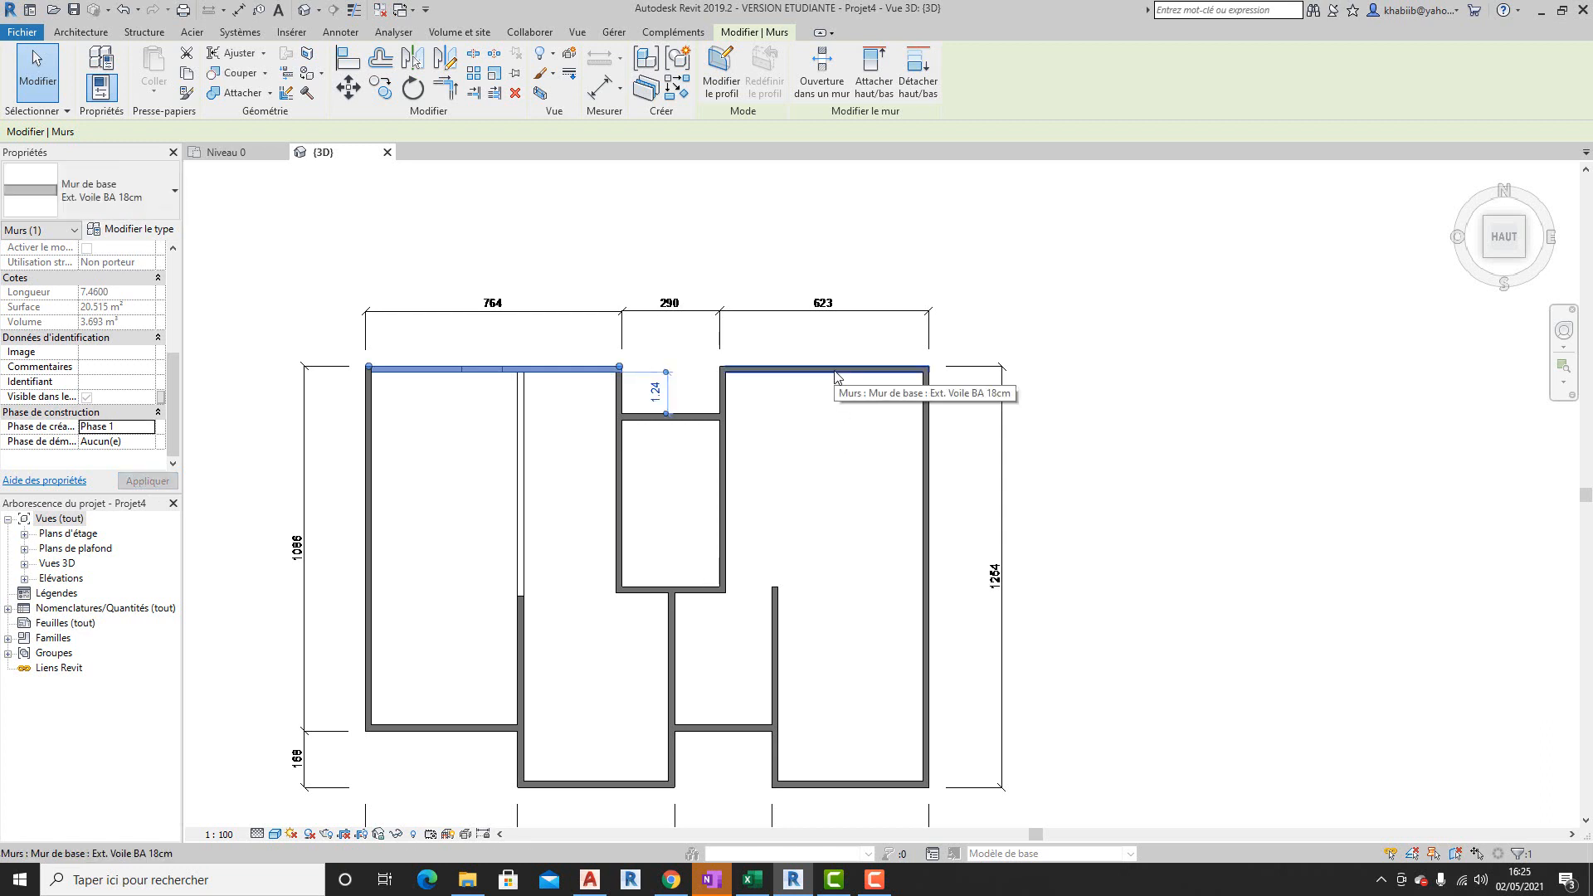
left_click(444, 495)
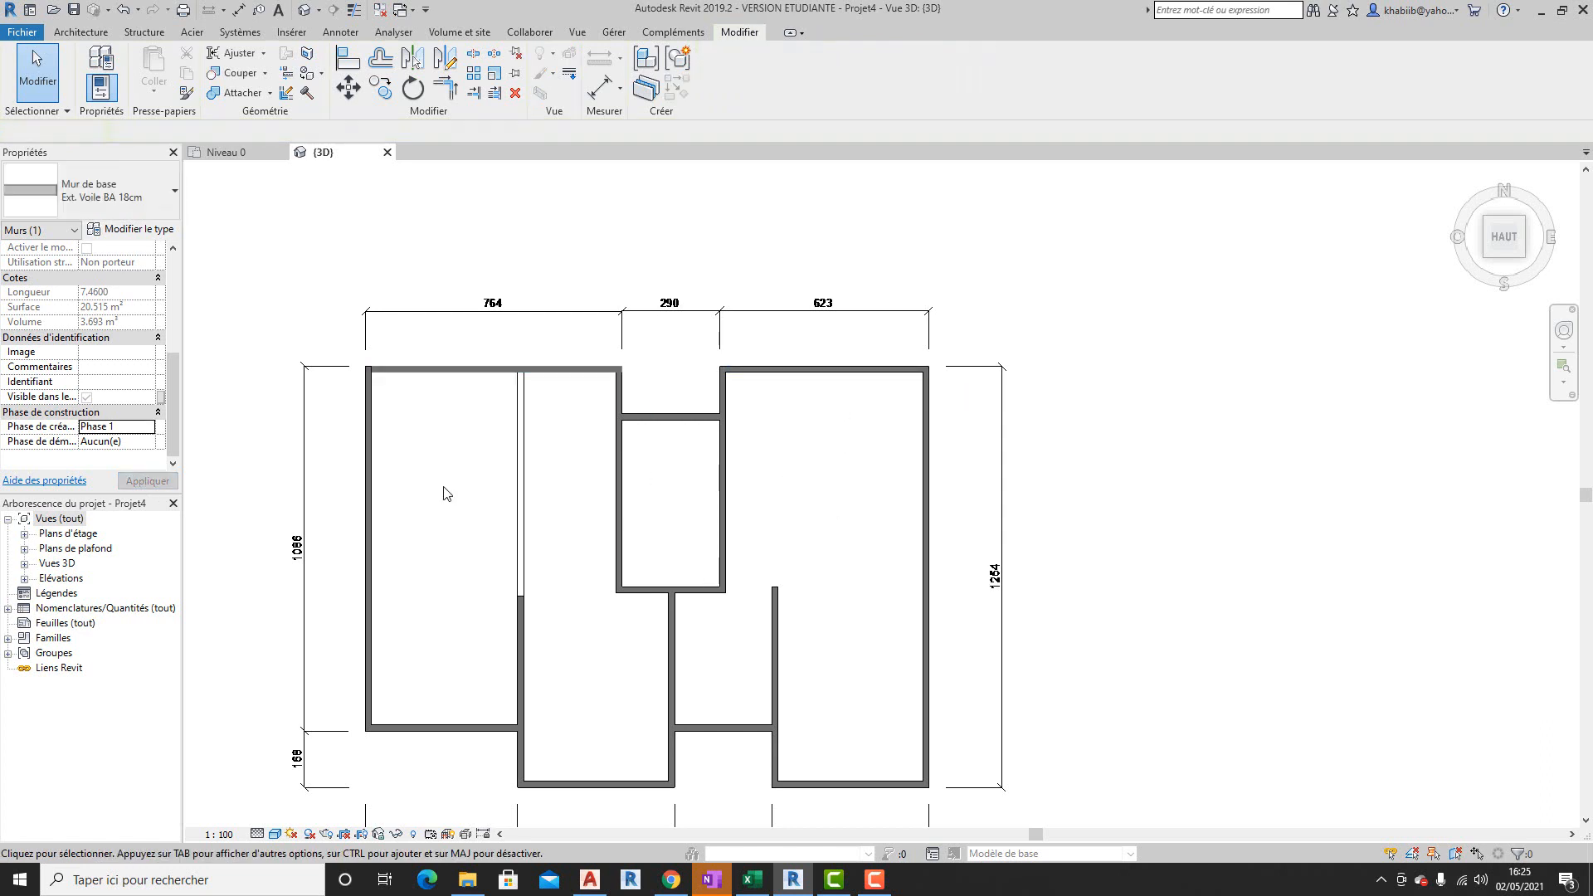
scroll(400, 411, "up", 1)
scroll(400, 411, "up", 2)
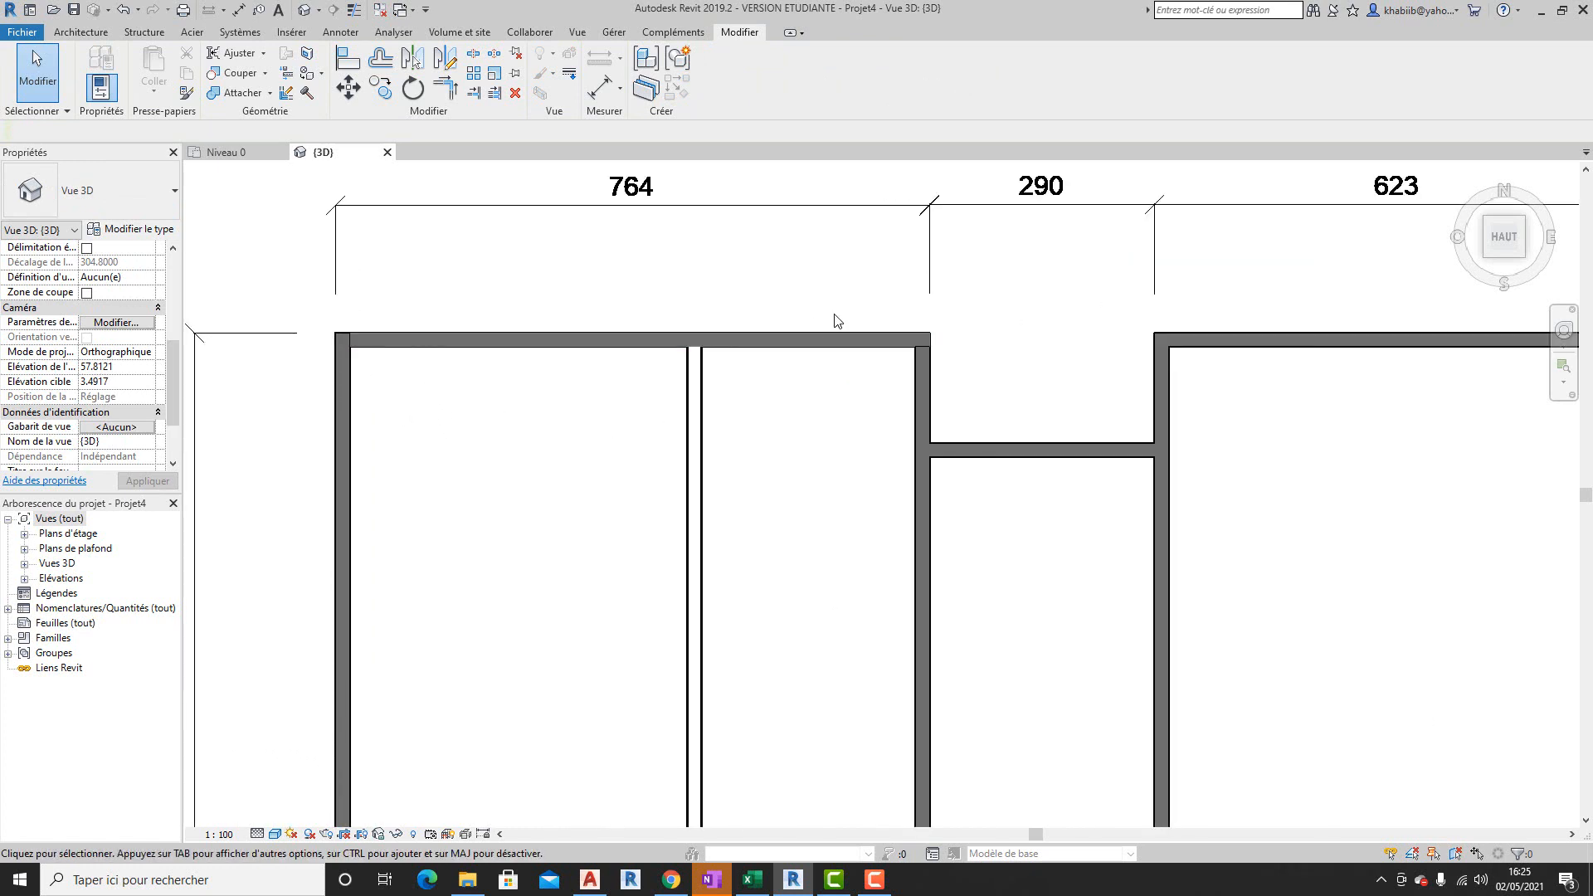
- Set the creation phase of the 623 exterior wall to Phase 1
scroll(834, 358, "up", 2)
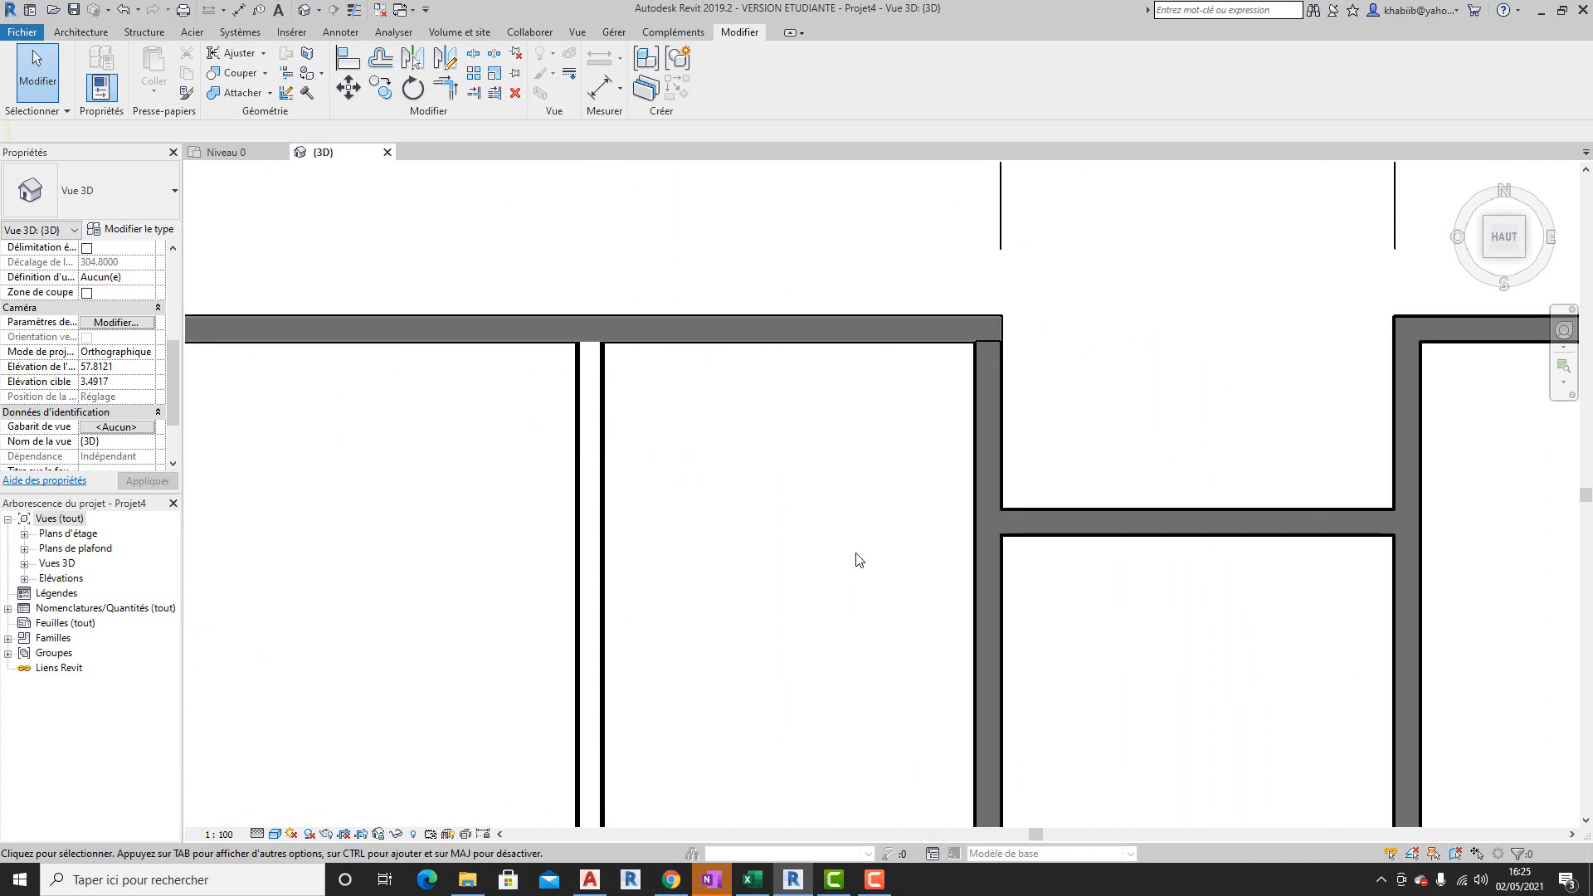
scroll(971, 387, "down", 3)
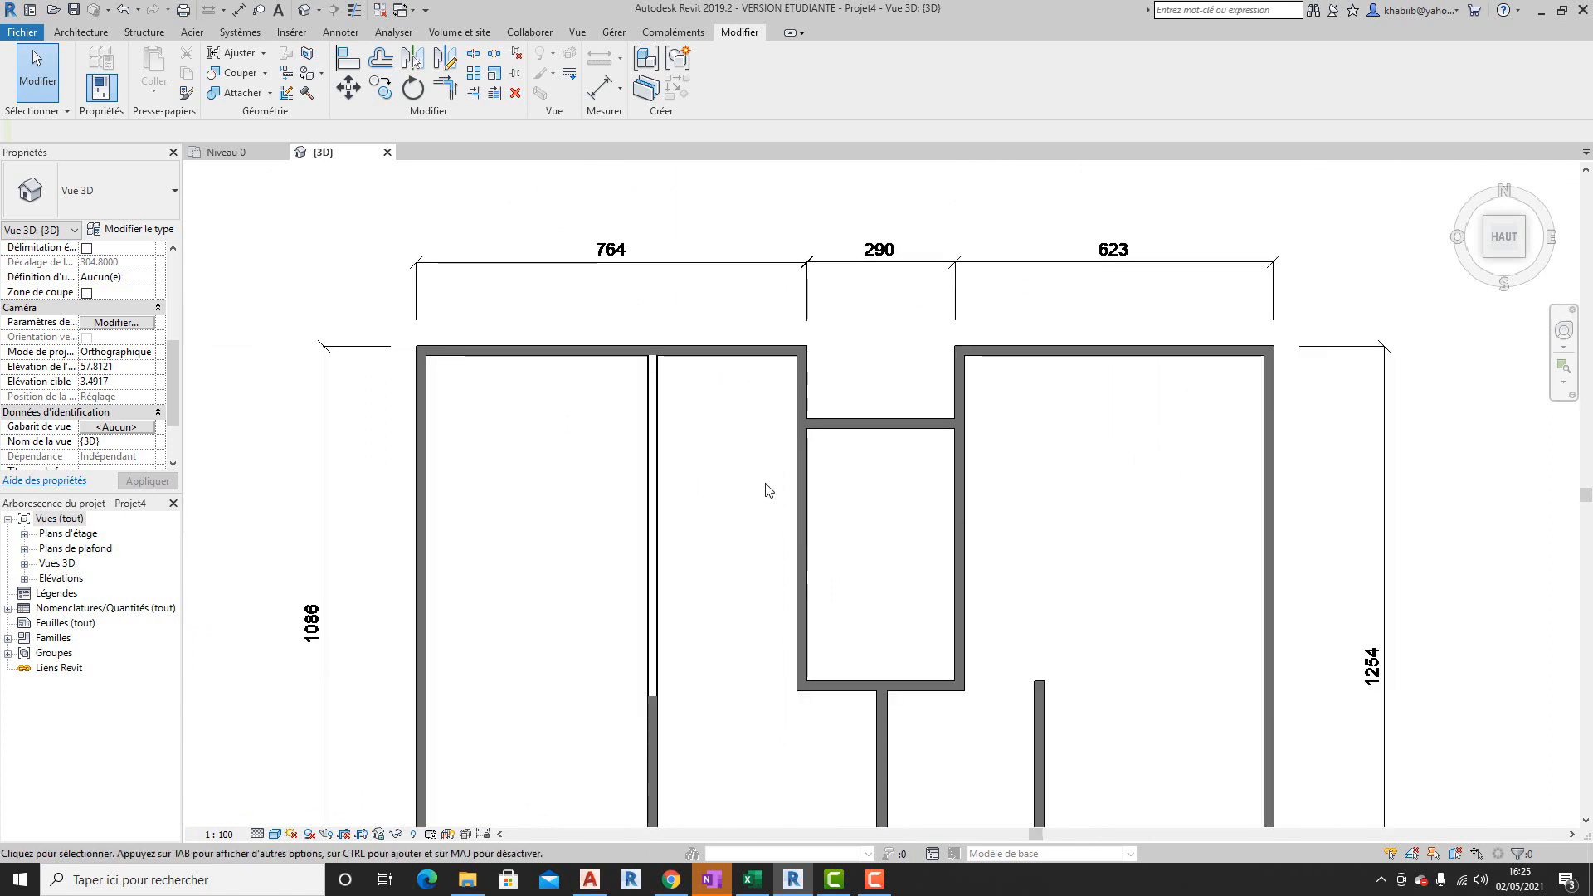
left_click(1100, 355)
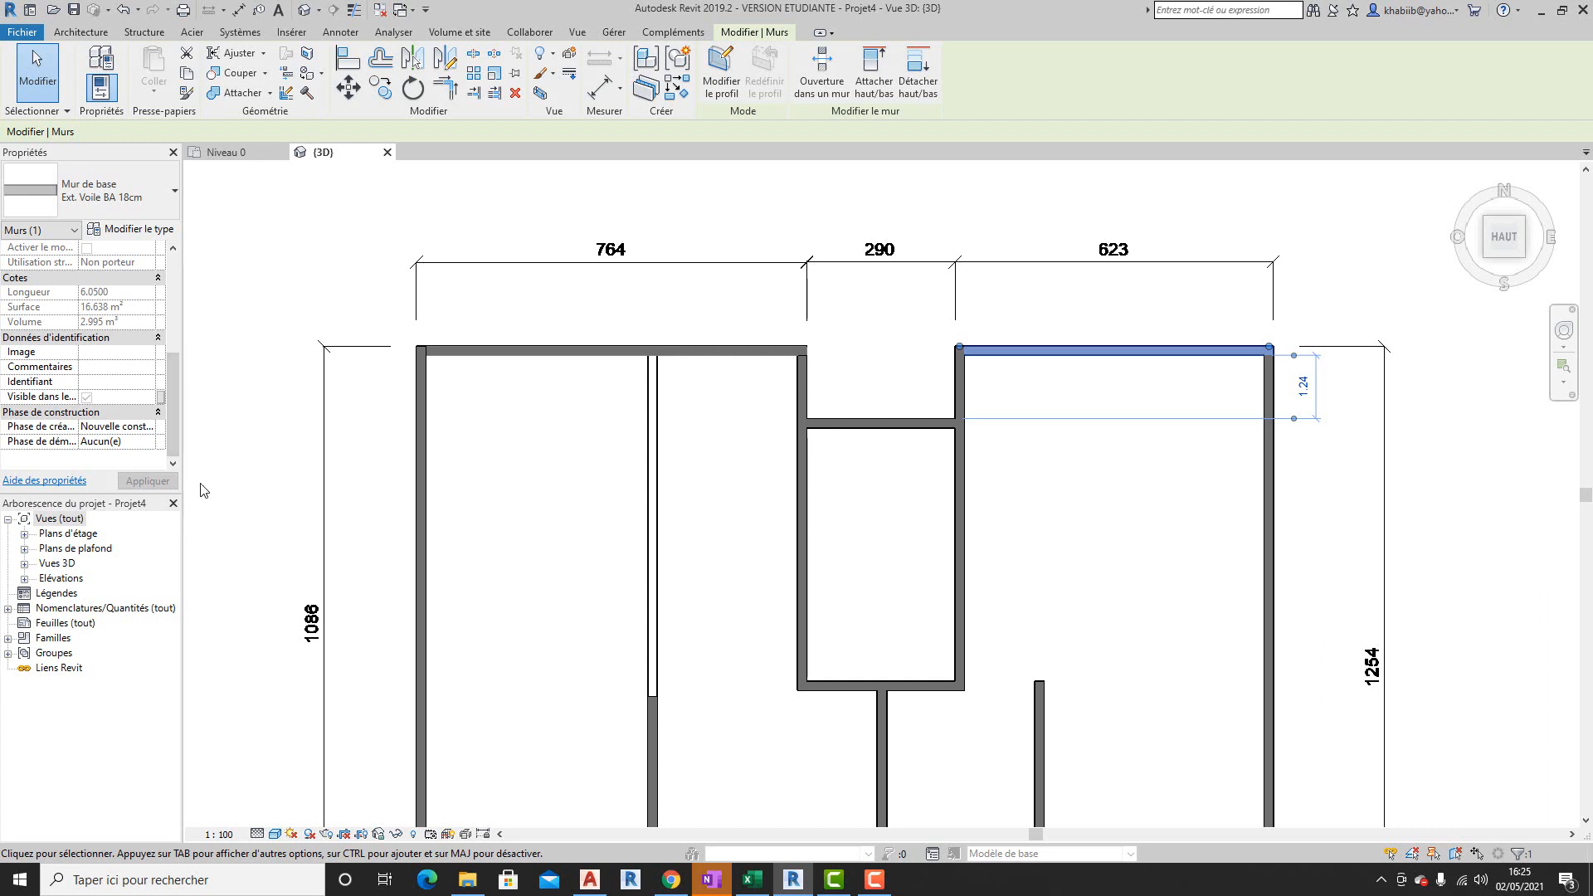
left_click(149, 432)
left_click(124, 443)
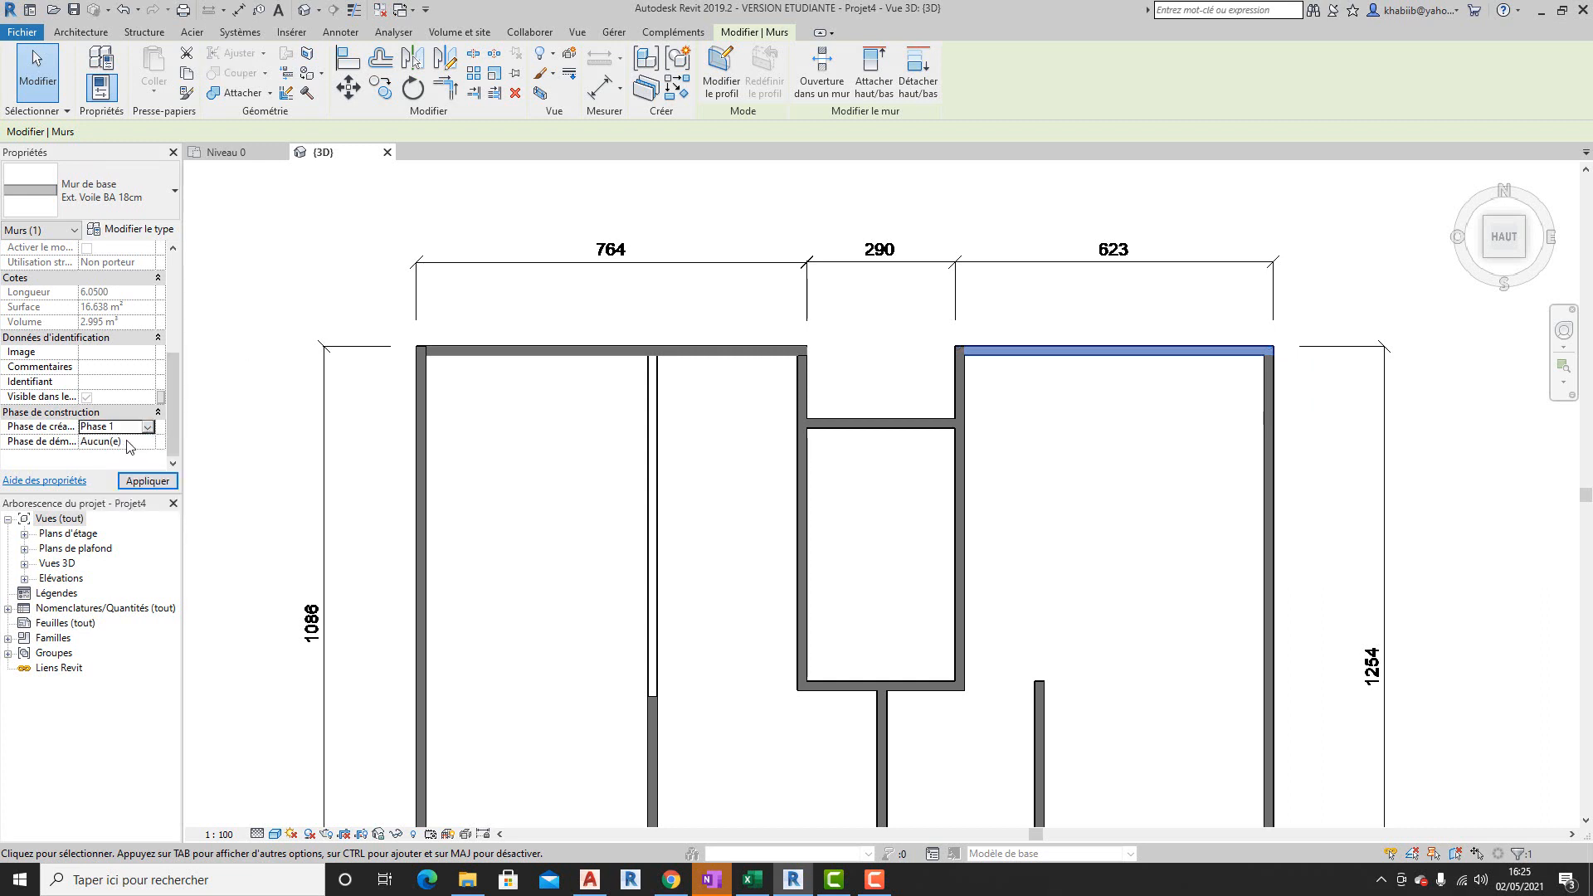
left_click(147, 482)
- Set the creation phase of the short horizontal wall closing the lower end of the 290 bay to Phase 1
scroll(597, 540, "down", 3)
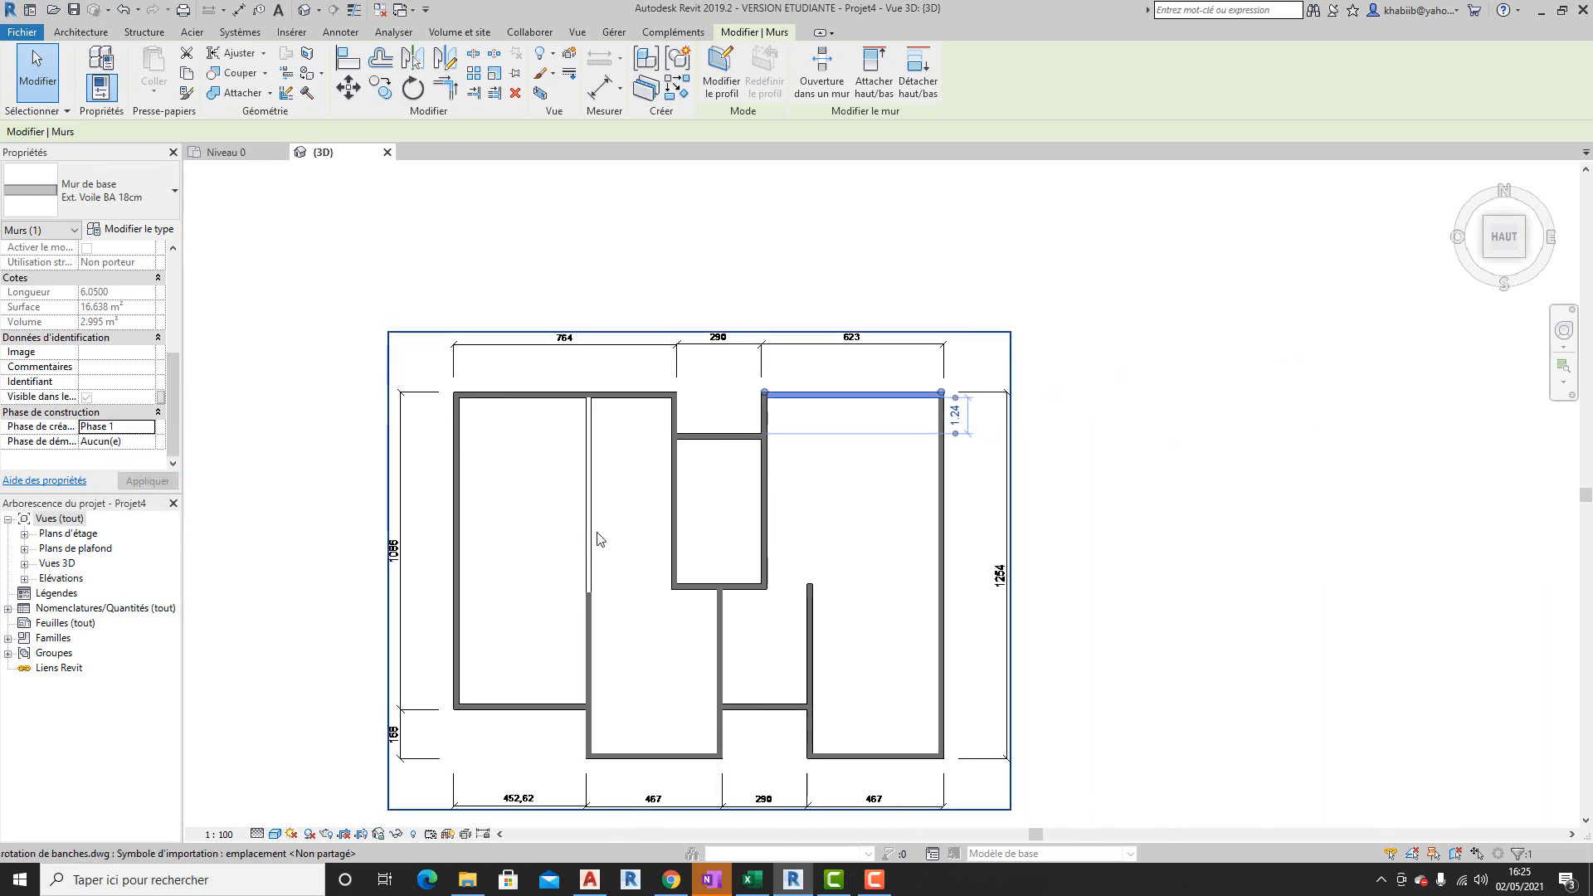
left_click(696, 589)
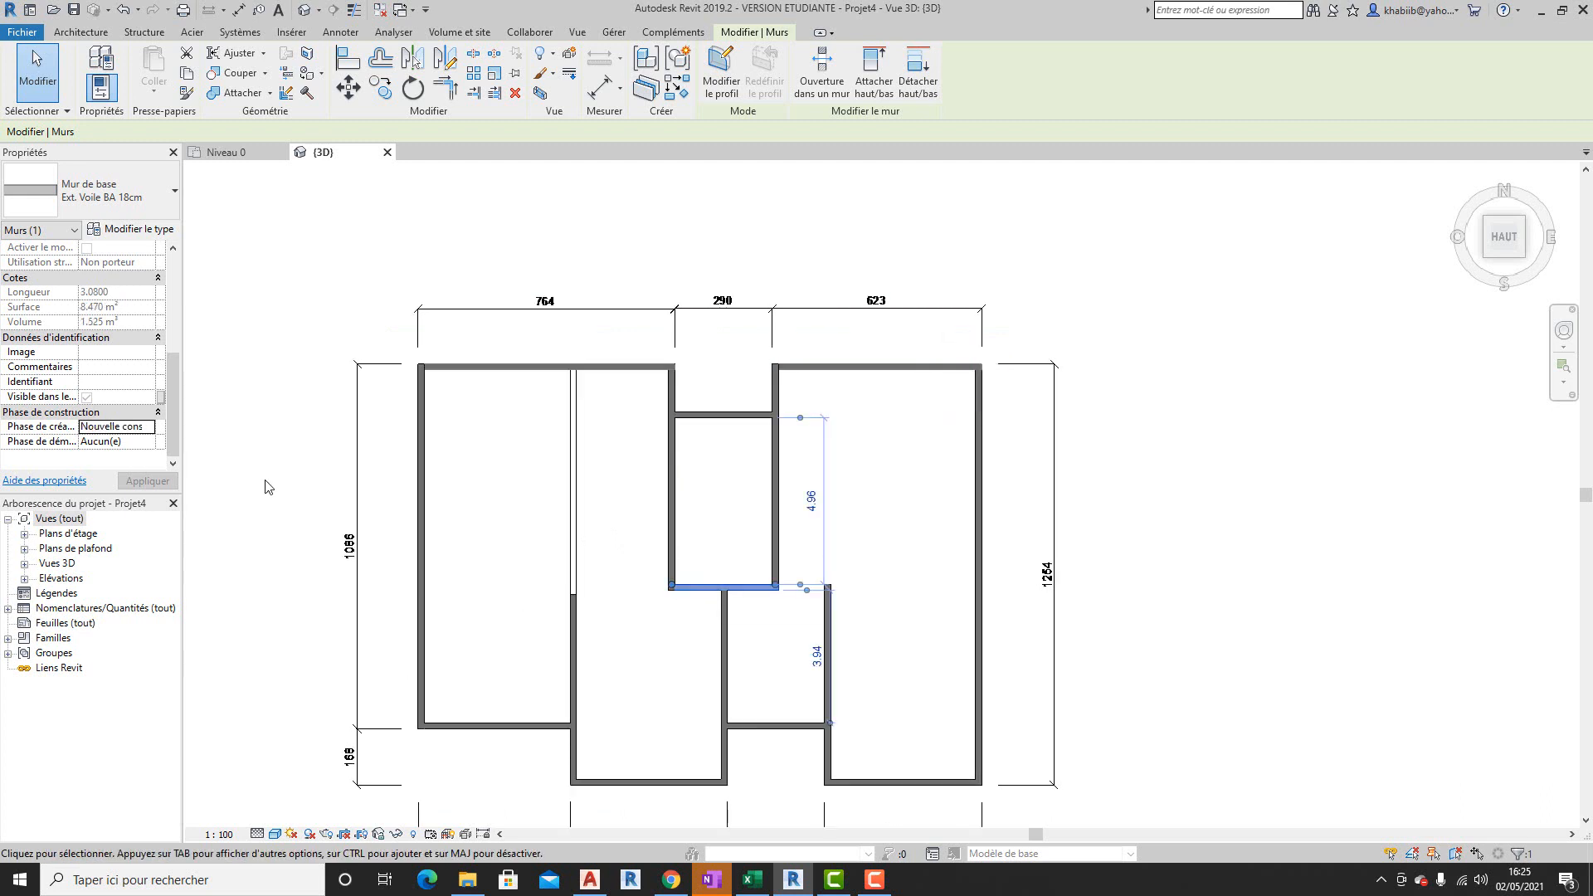
left_click(151, 428)
left_click(148, 449)
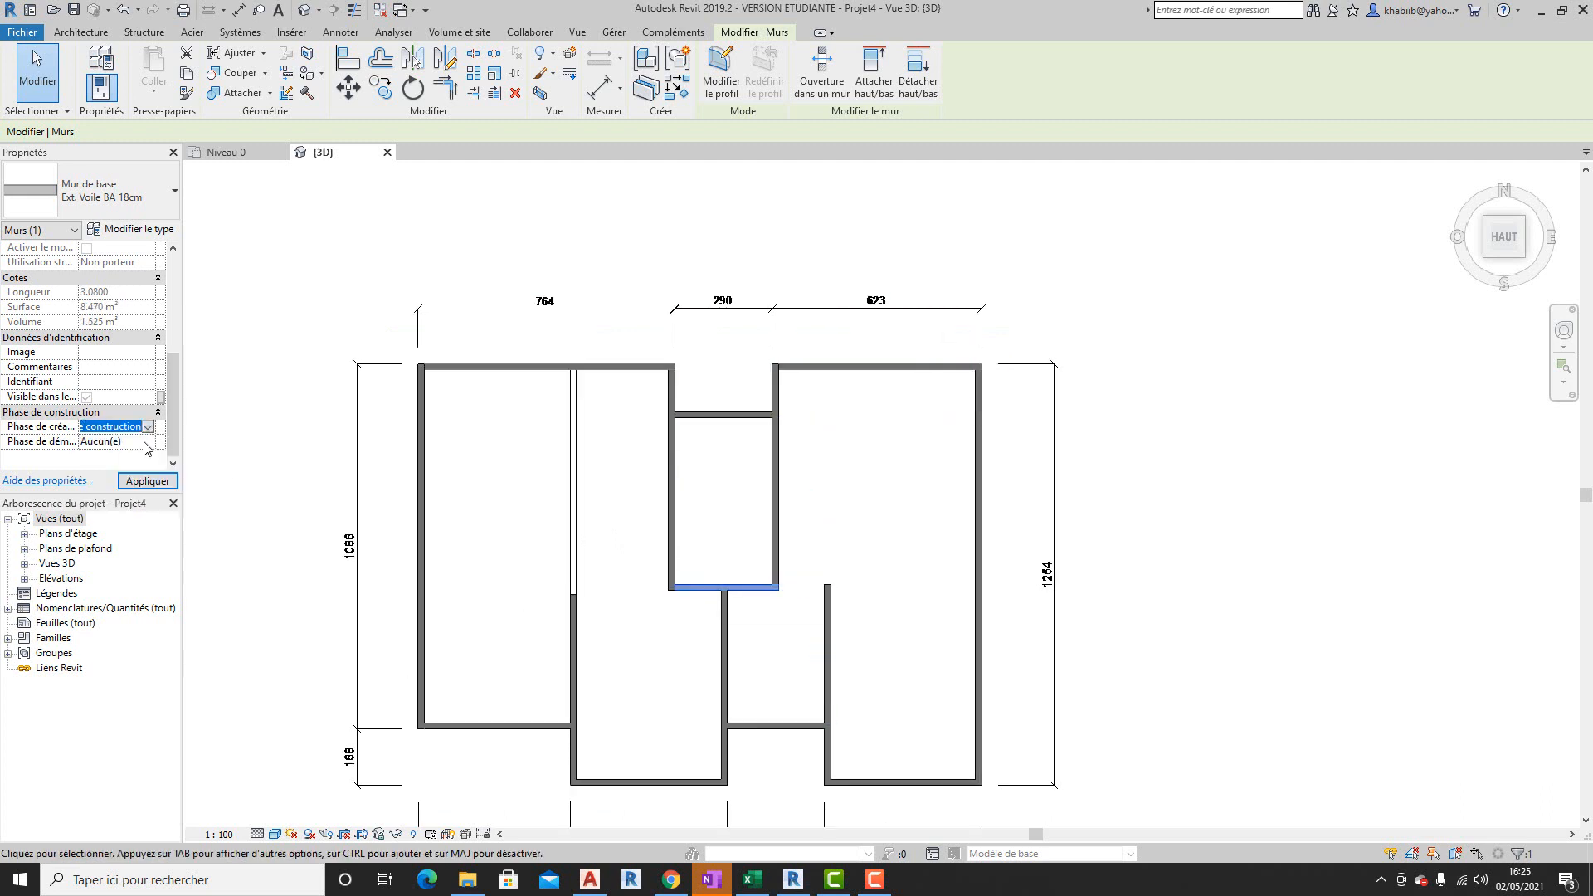
left_click(158, 483)
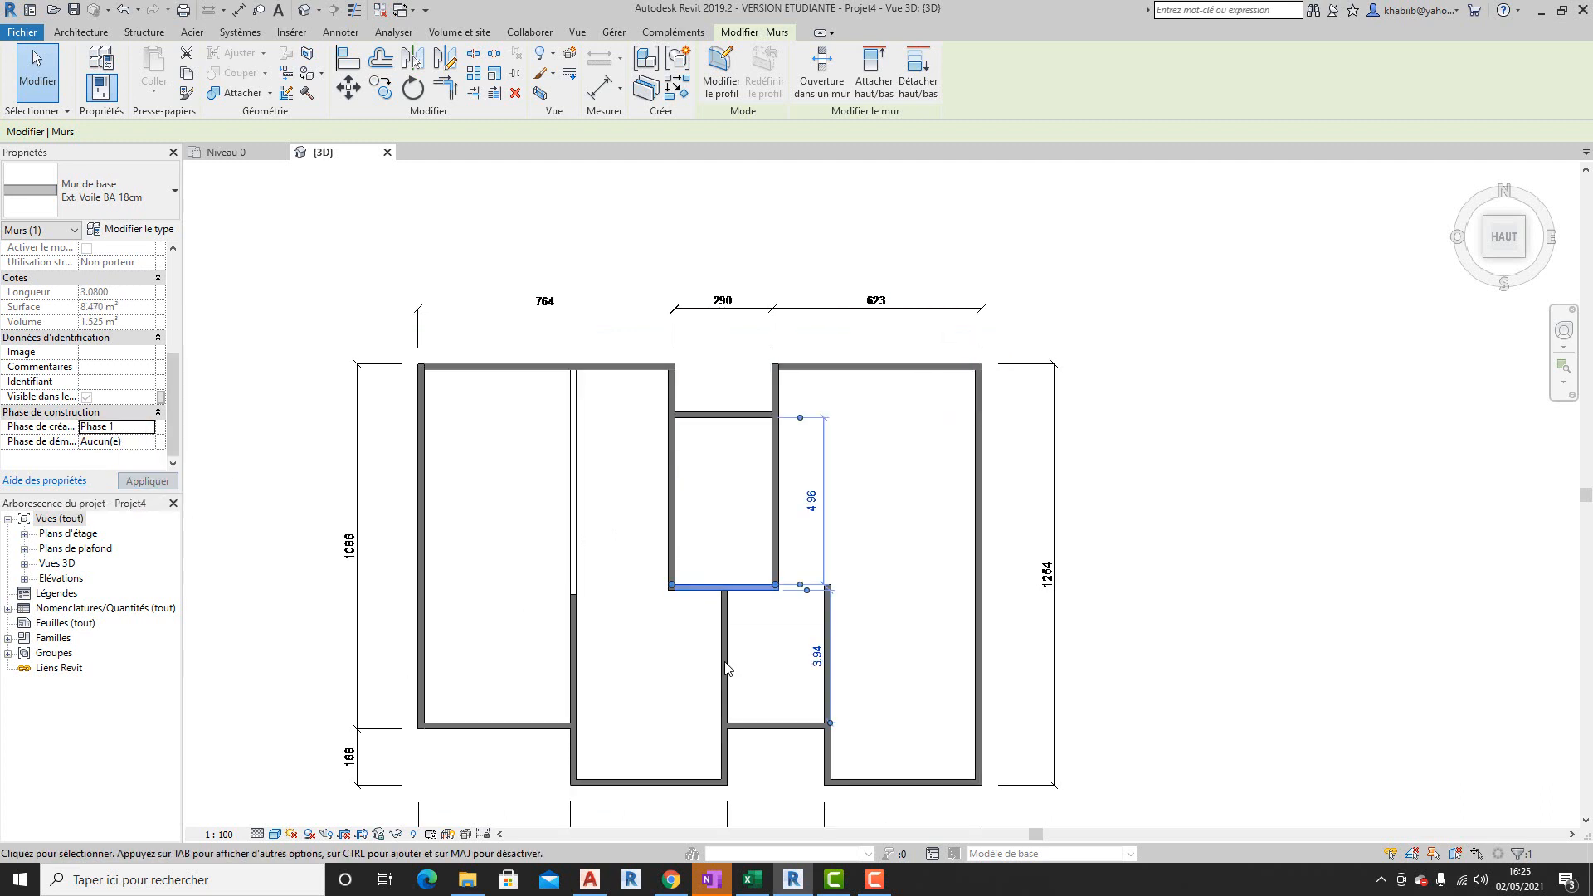
- Try to set the demolition phase of the vertical wall between the 452,62 and 467 bays to Phase 1
left_click(578, 676)
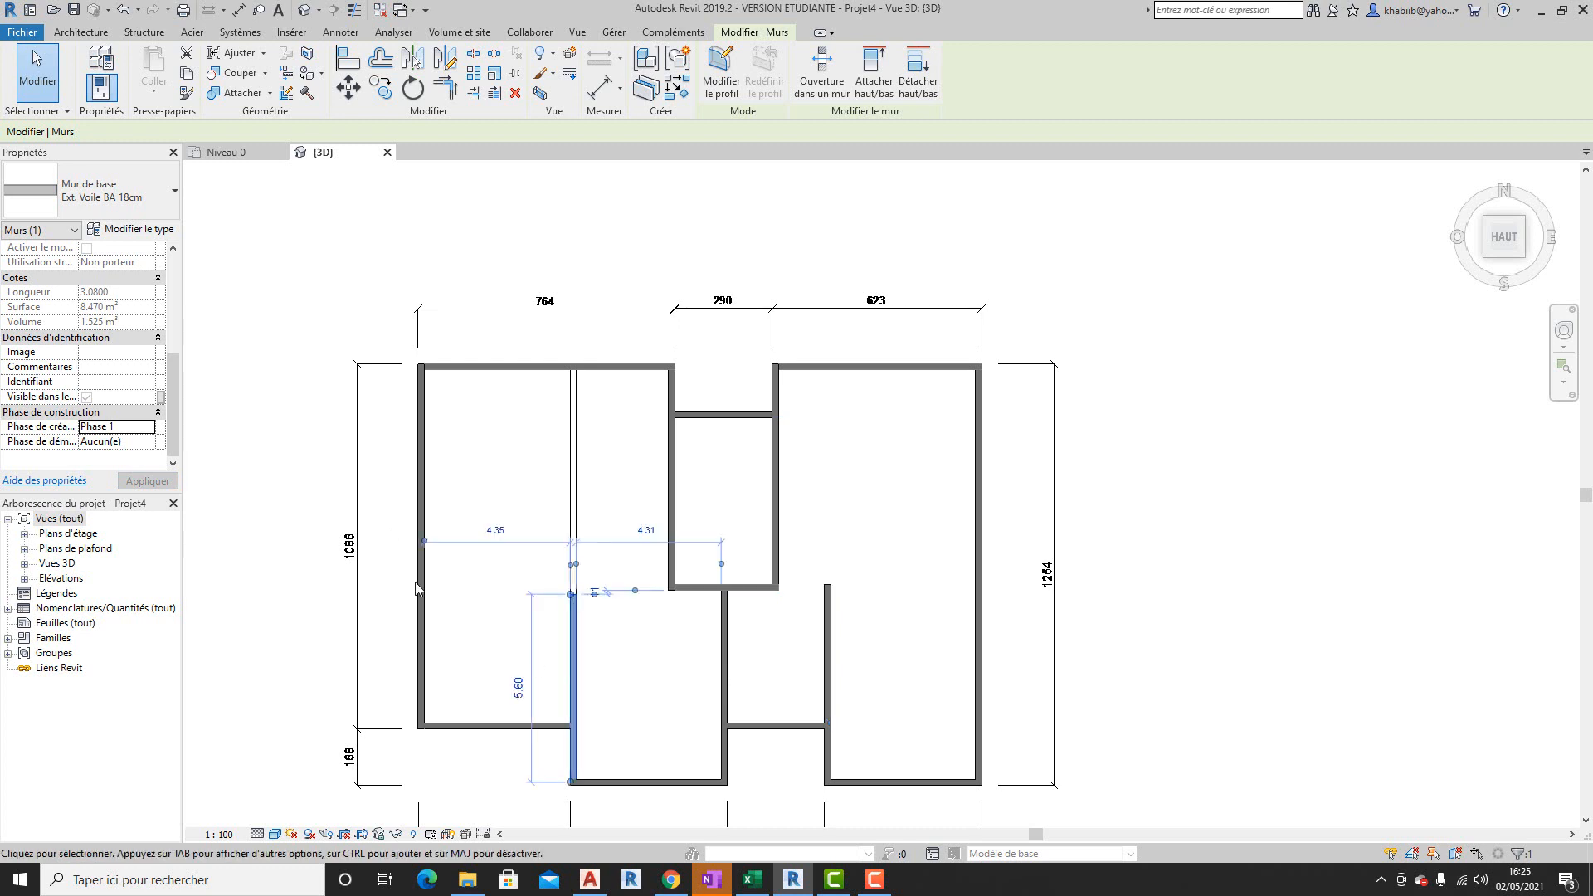
left_click(150, 444)
left_click(149, 443)
scroll(119, 471, "up", 1)
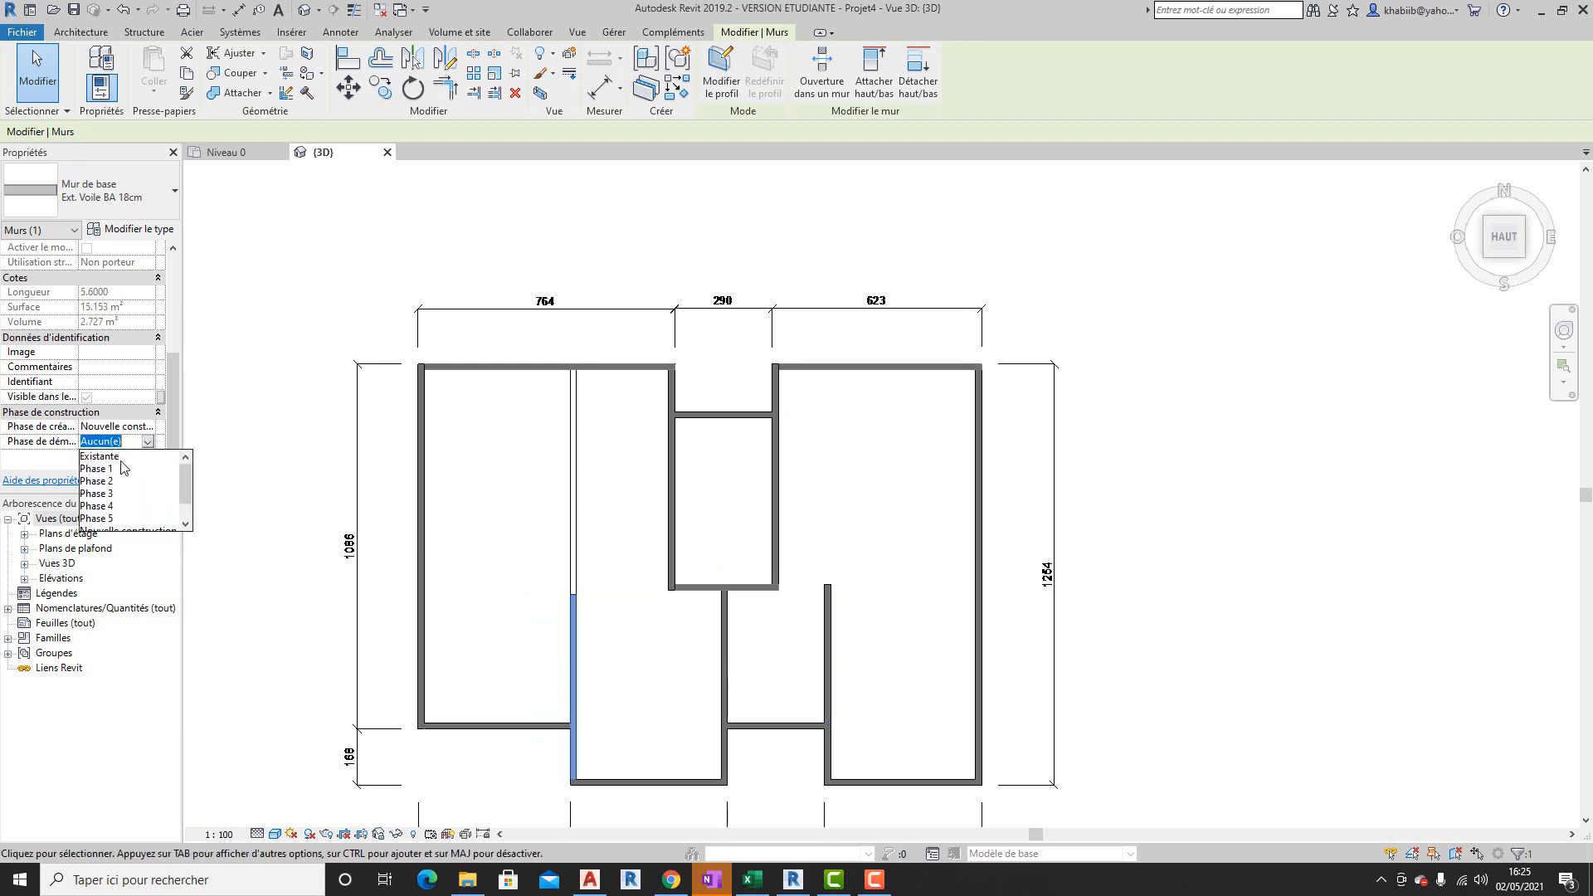
left_click(116, 469)
left_click(147, 481)
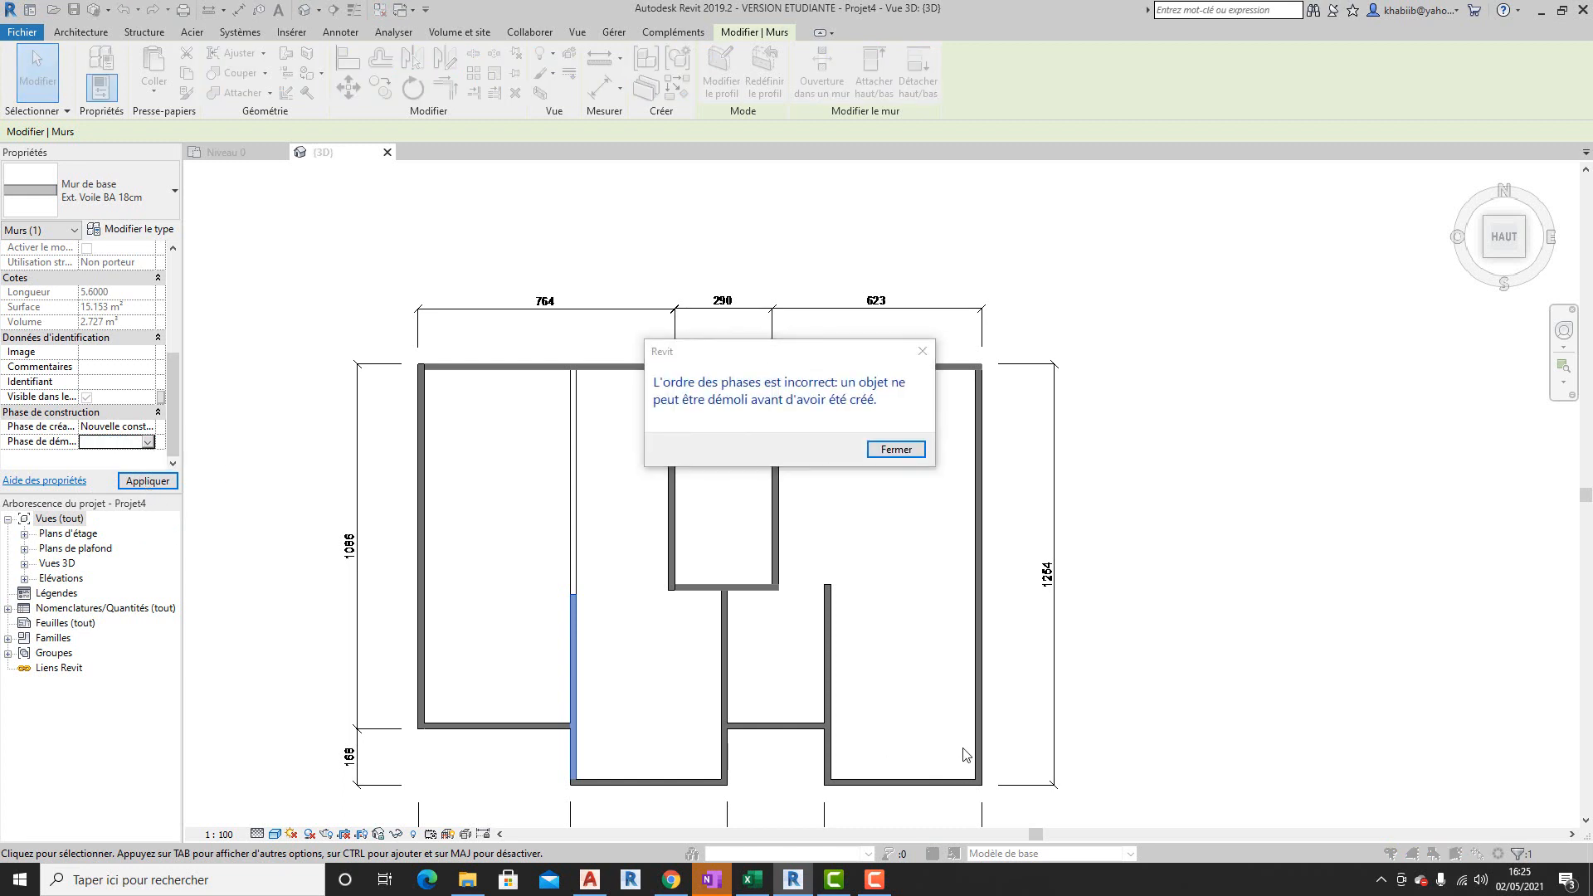
left_click(896, 448)
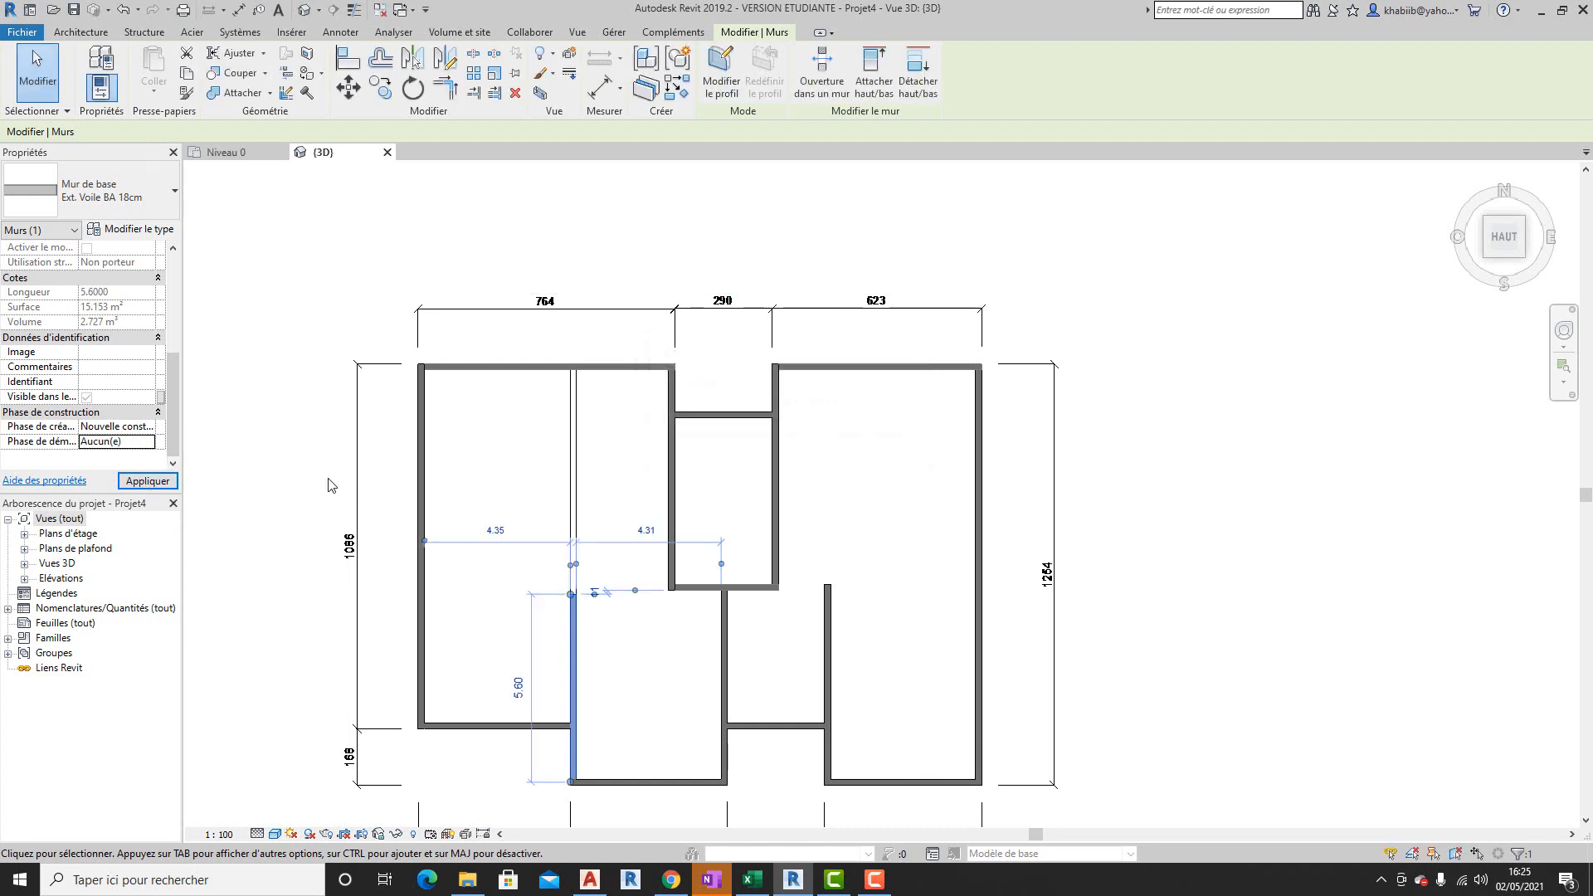
- Set the creation phase of the vertical wall between the 452,62 and 467 bays to Phase 1 and deselect it
left_click(142, 429)
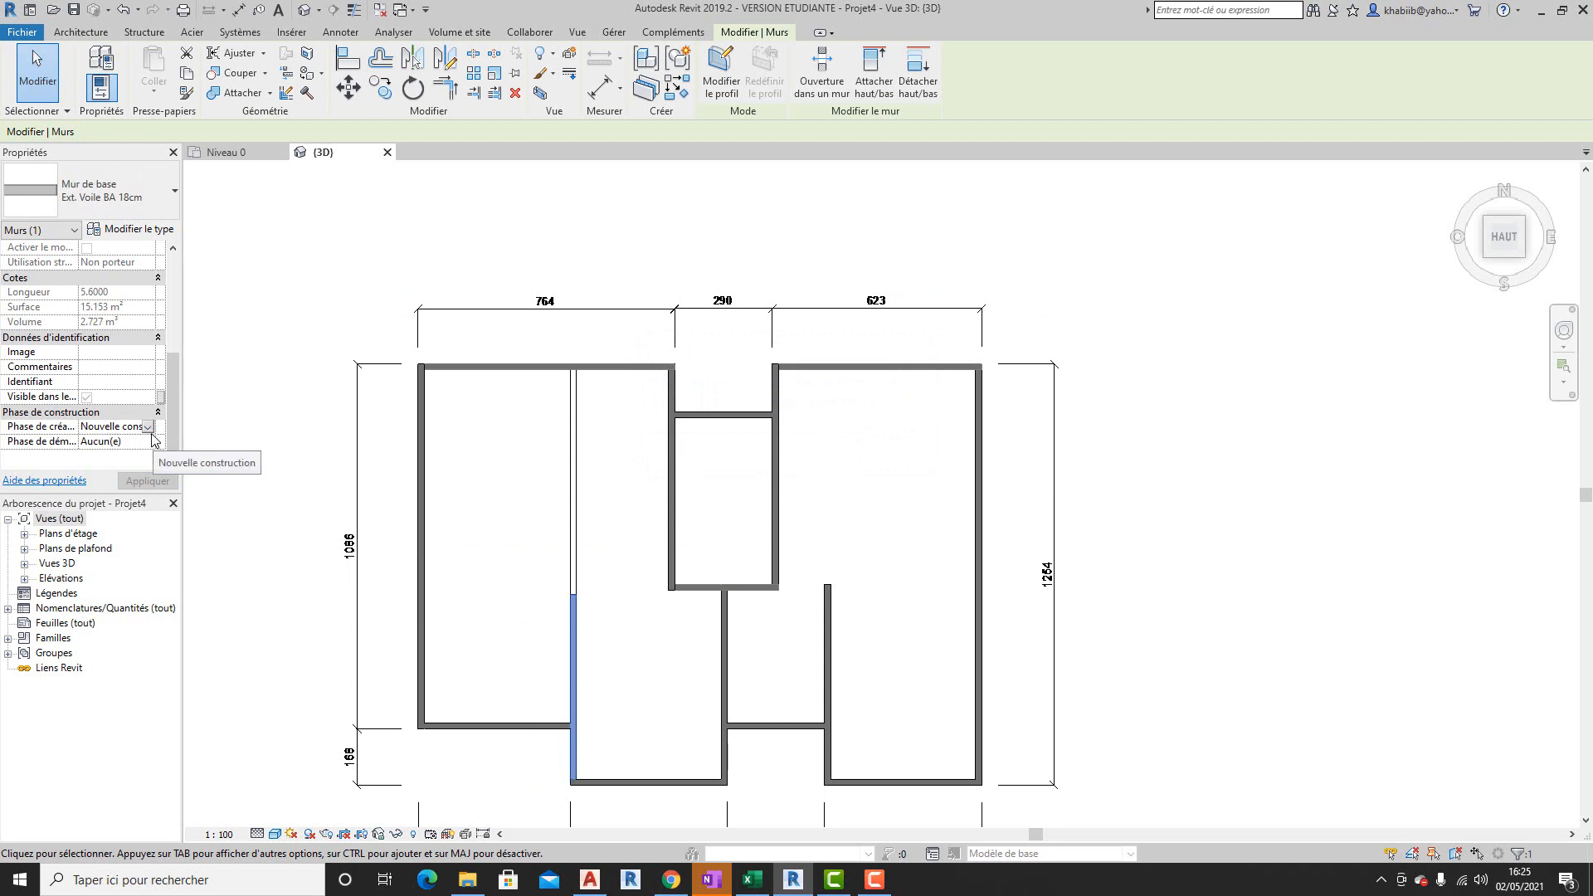
left_click(149, 427)
left_click(139, 469)
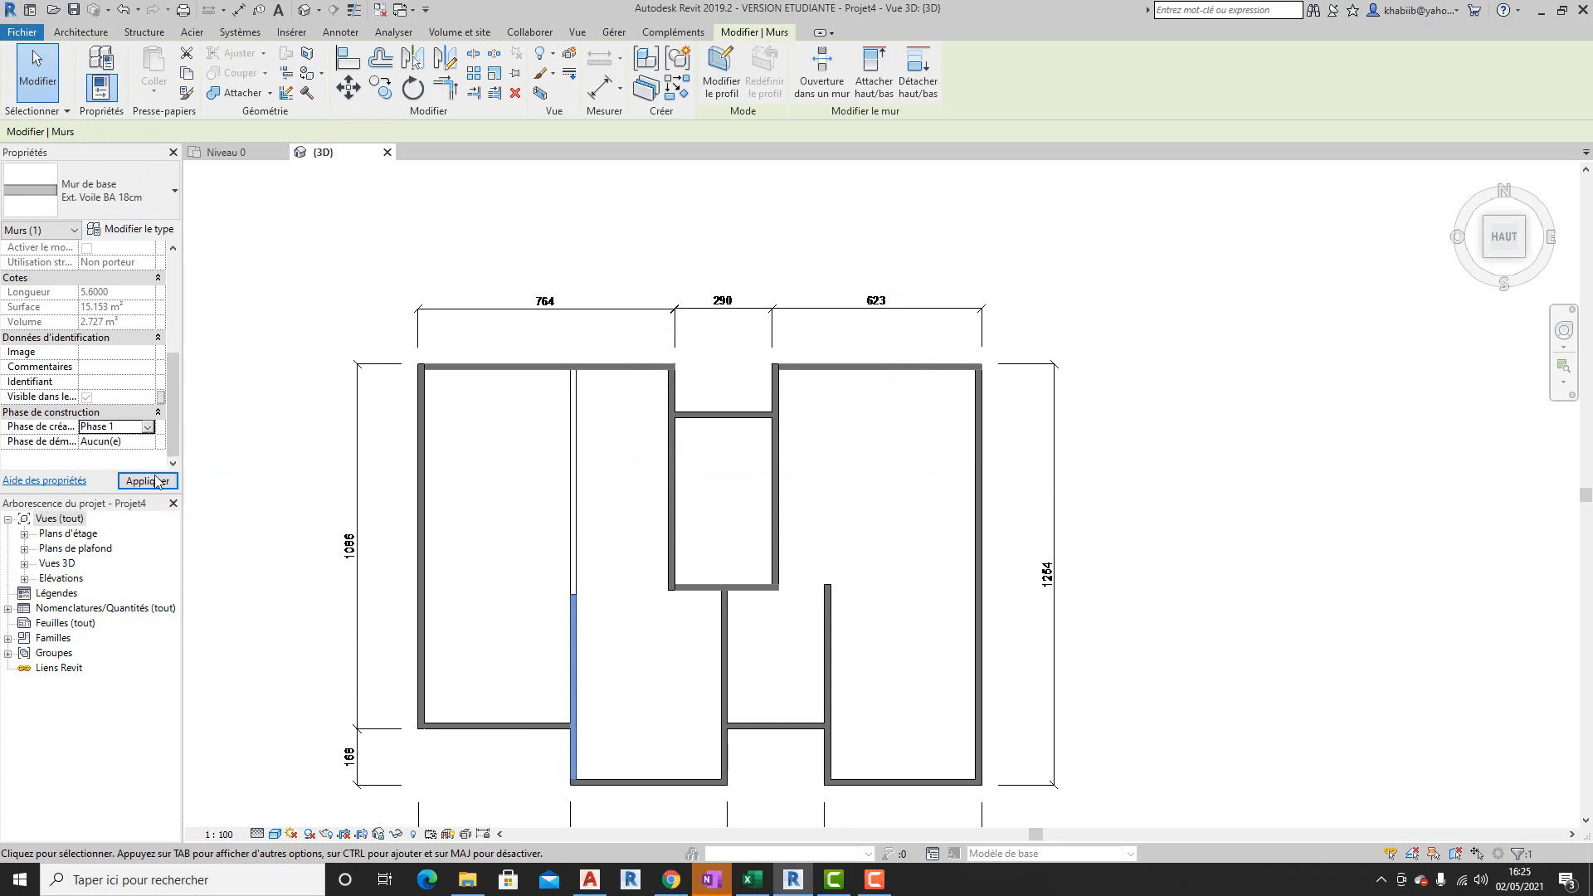
left_click(150, 481)
left_click(727, 490)
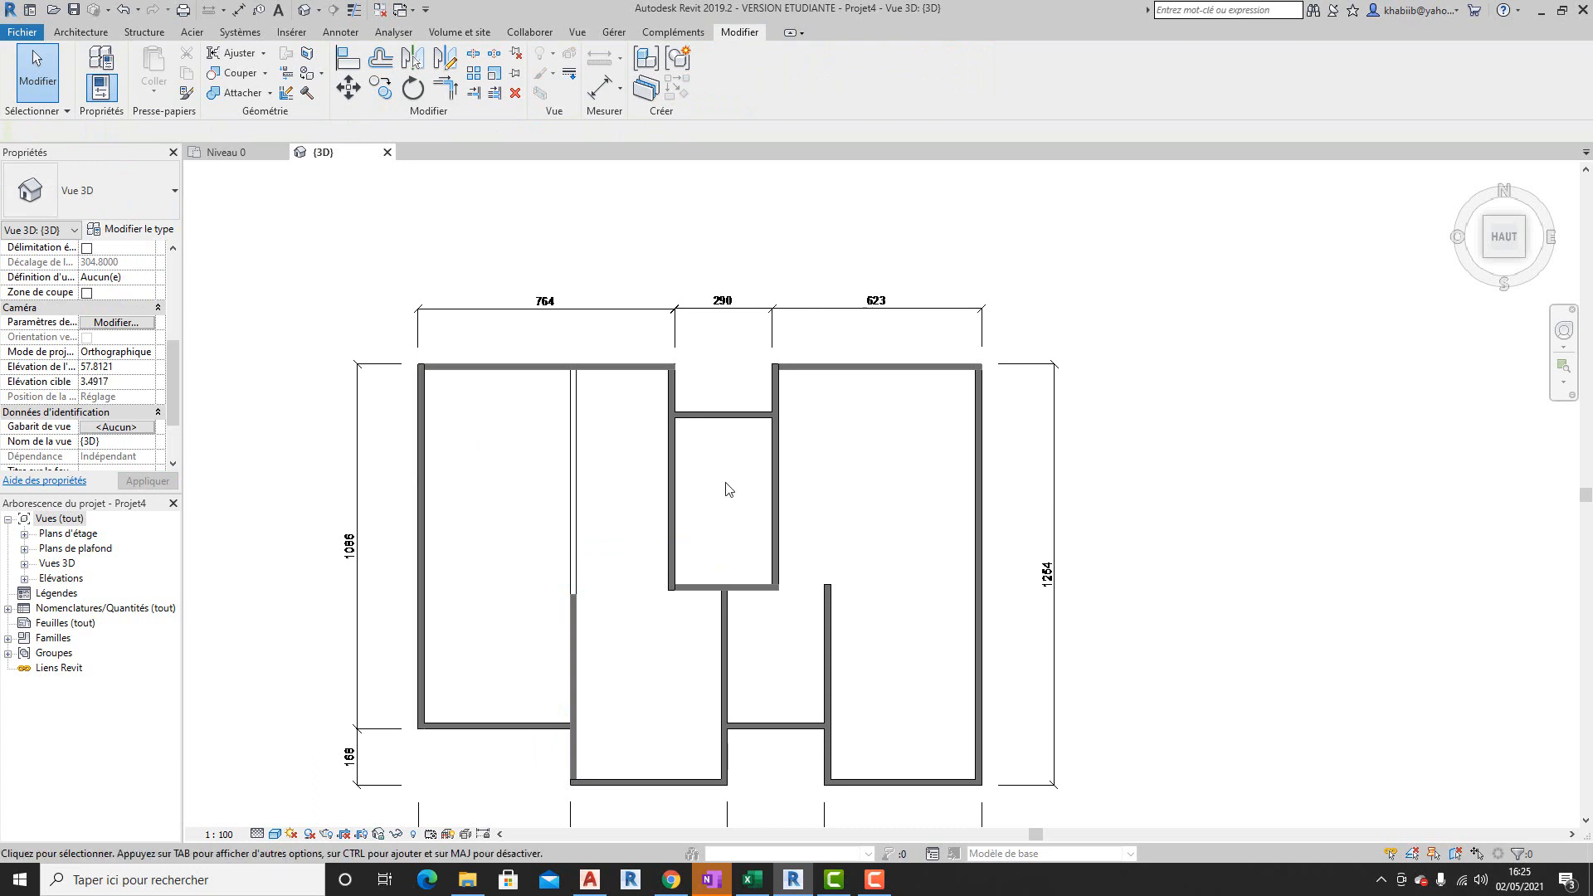
- Keep the 3D view's phase filter at Afficher tout and set the view's phase to Phase 1
scroll(727, 490, "down", 2)
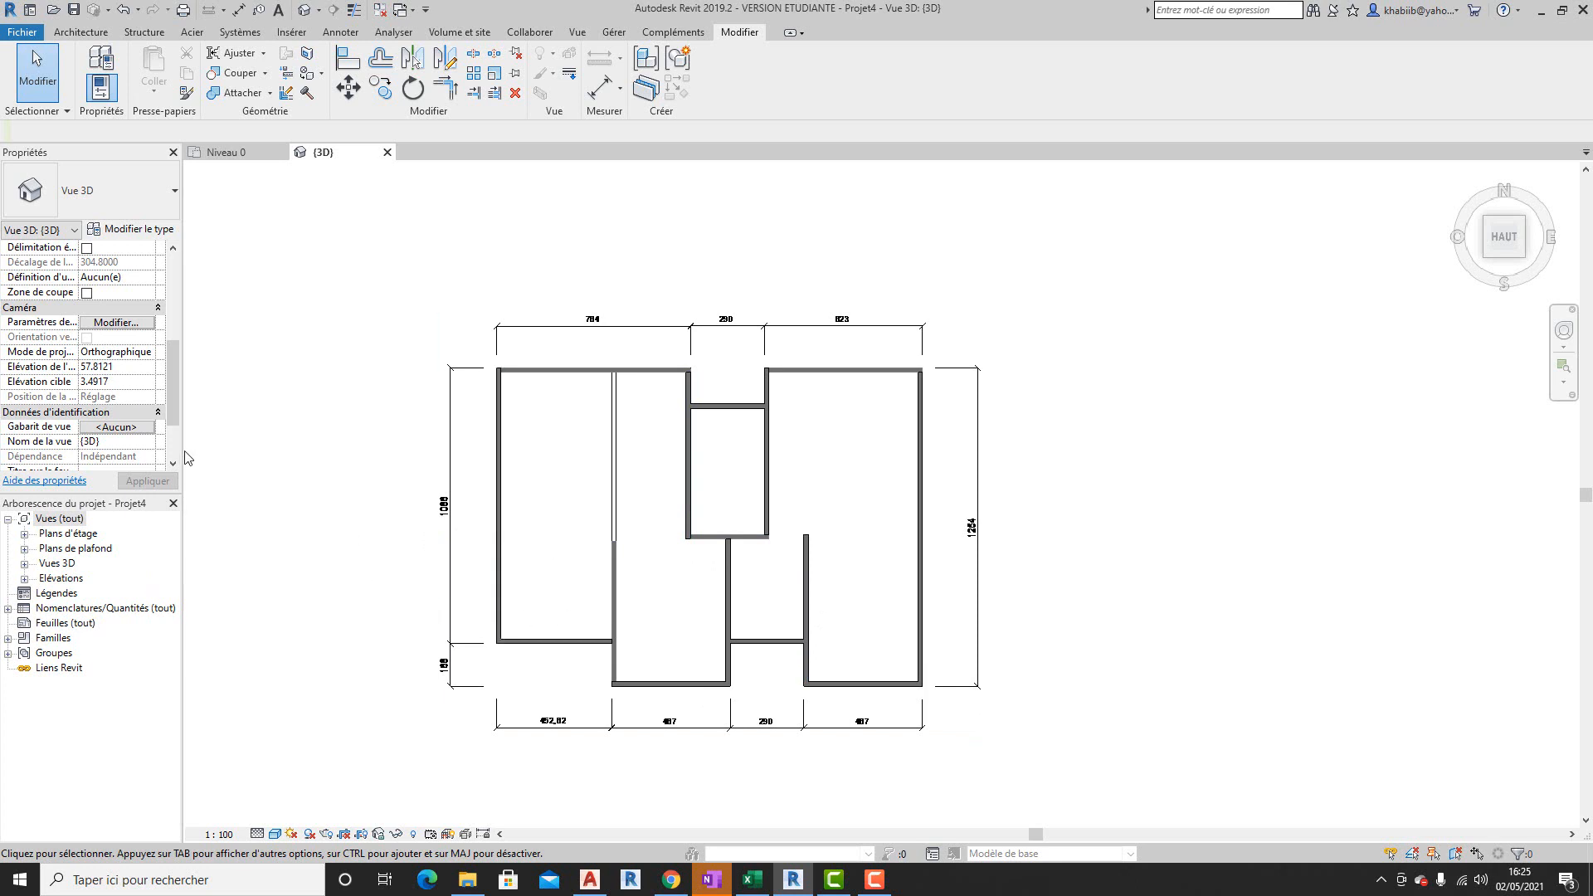
scroll(91, 427, "down", 2)
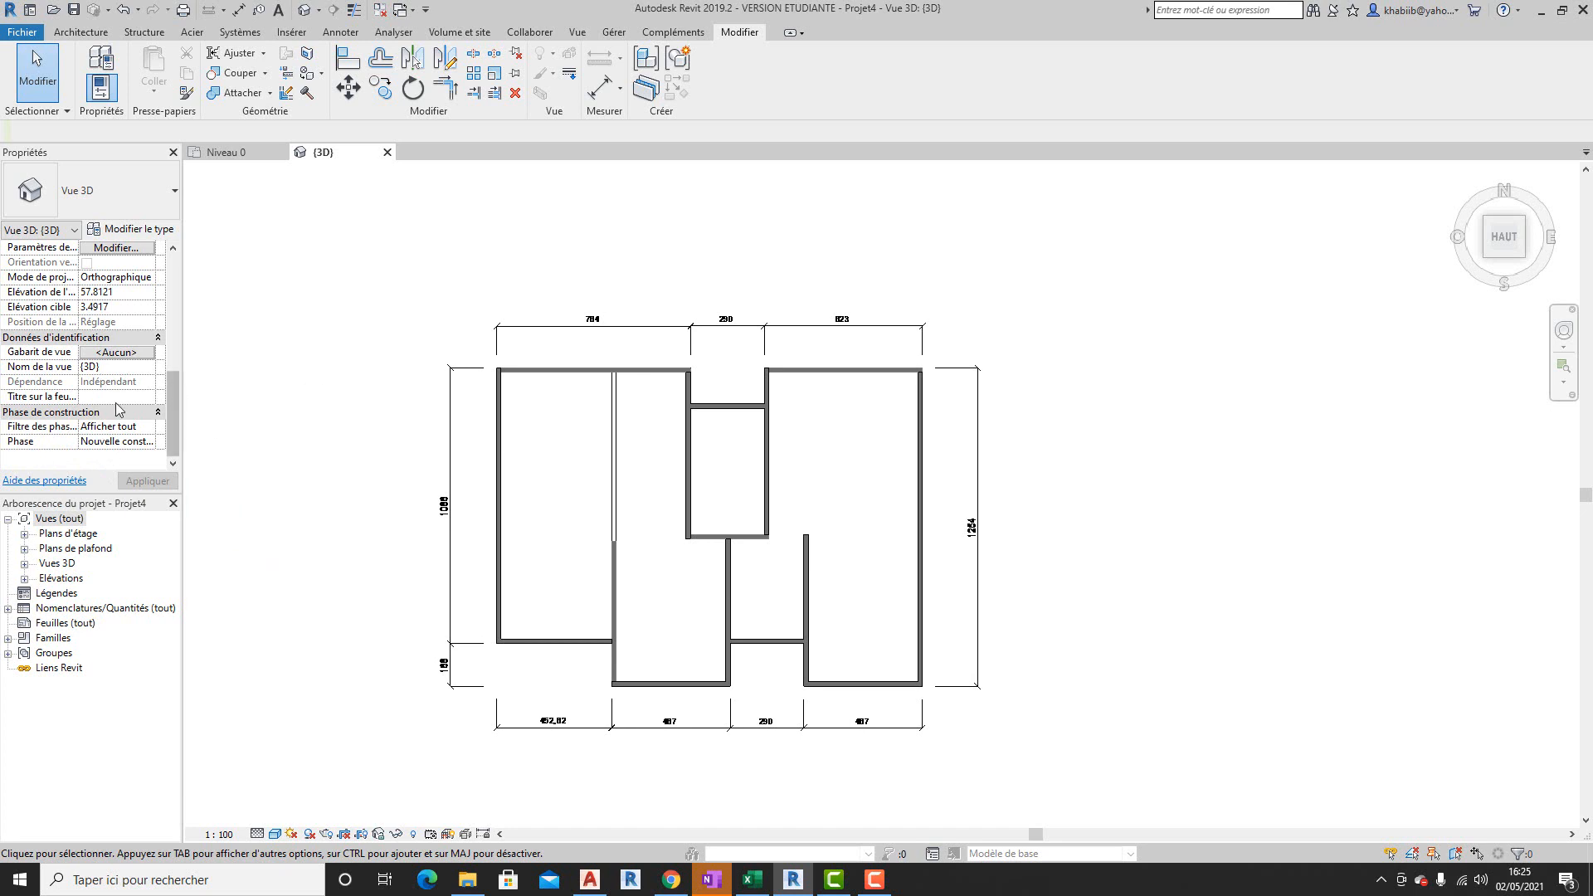
left_click(139, 428)
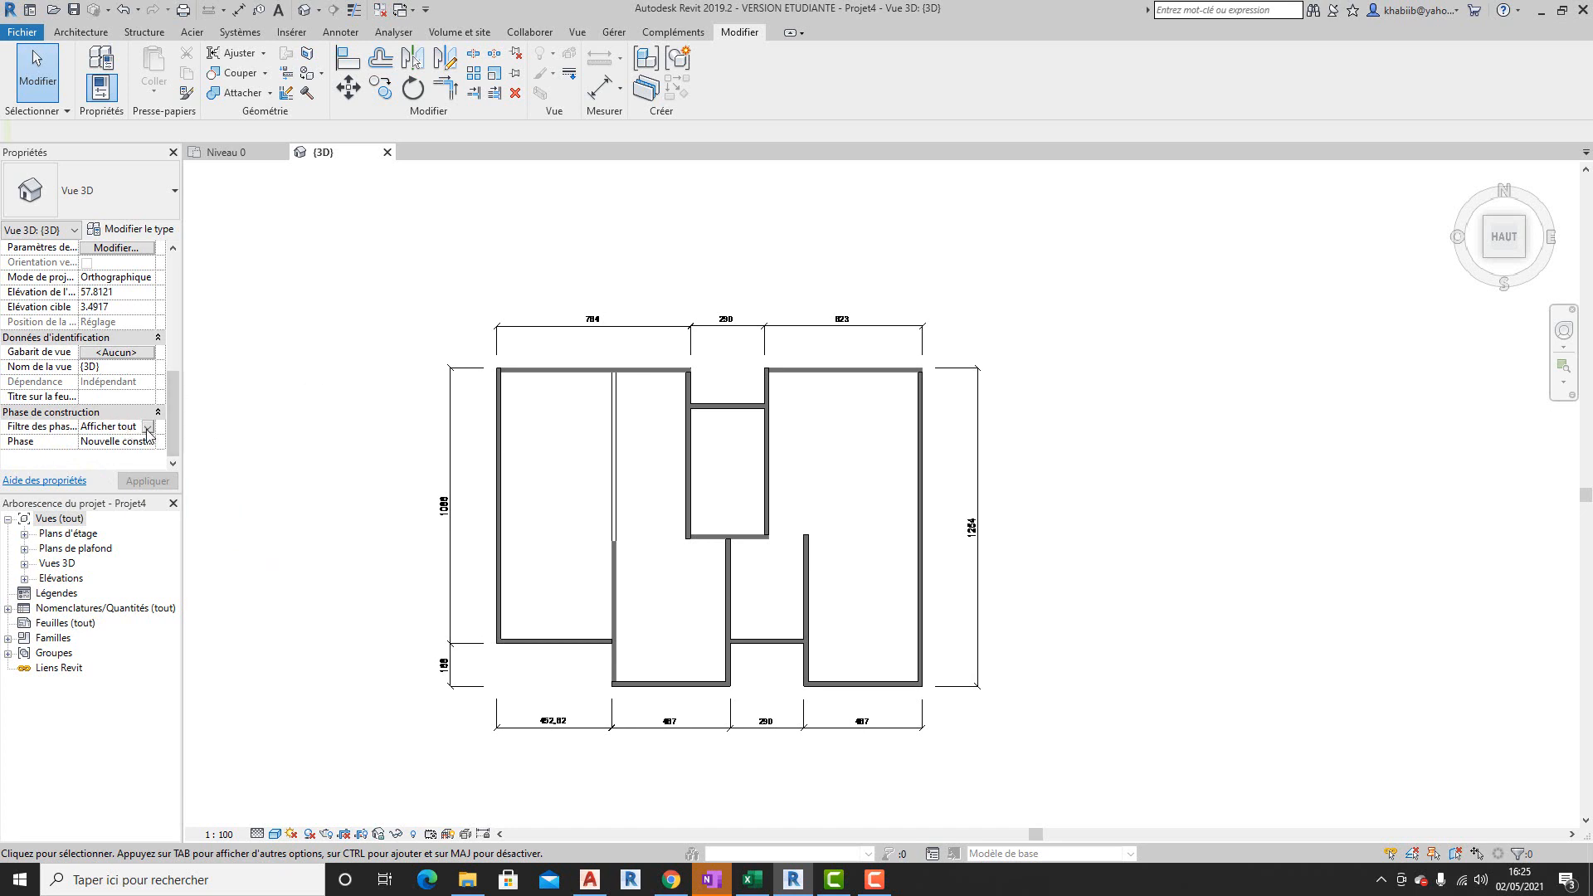
left_click(146, 427)
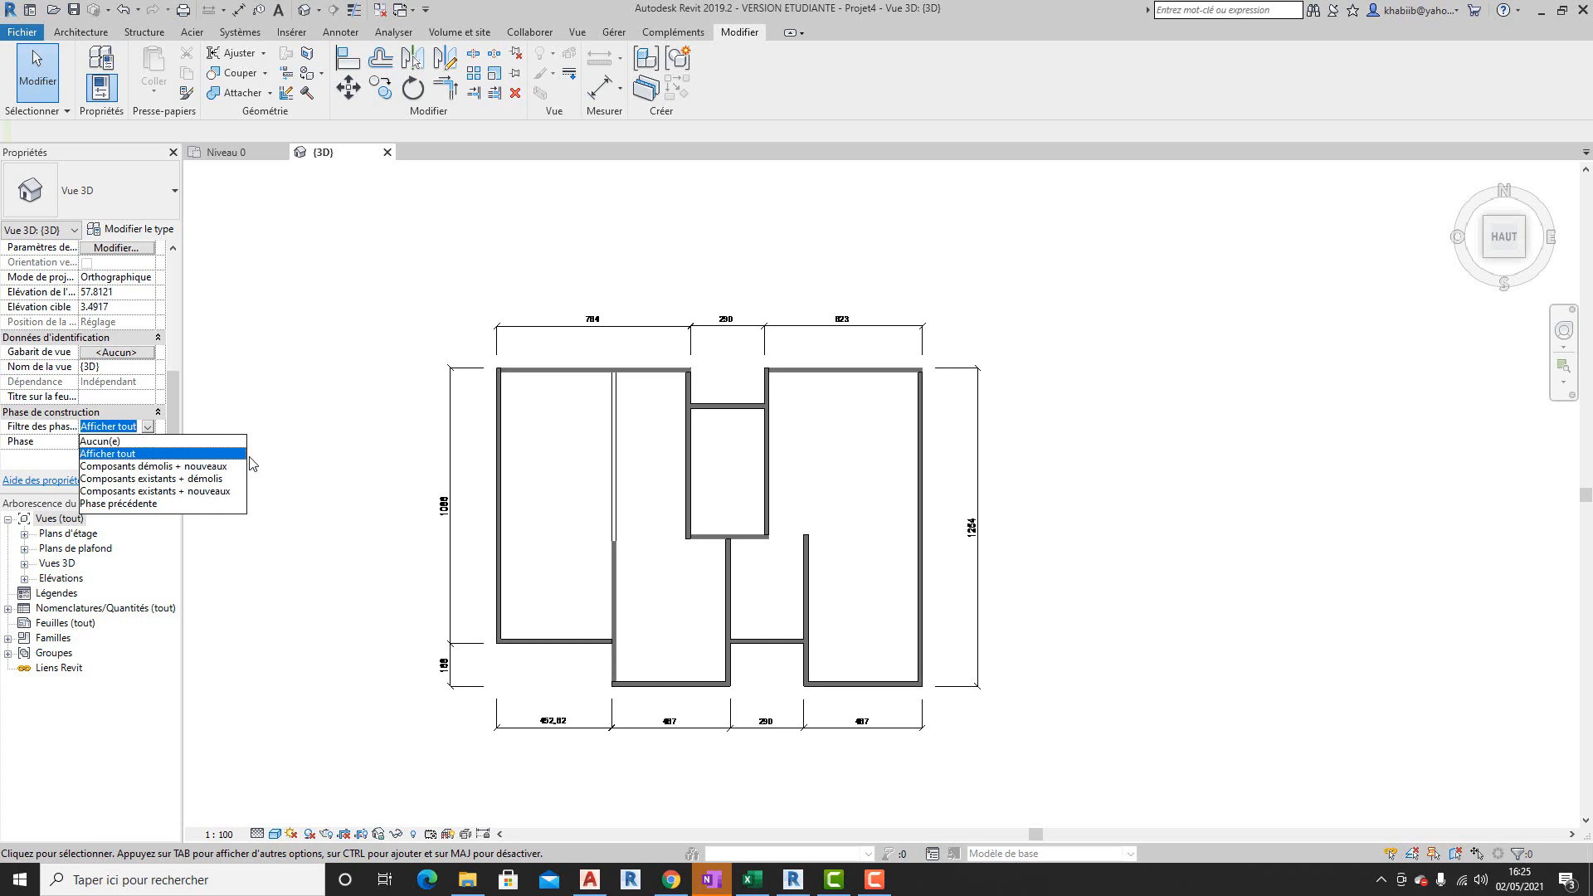
left_click(259, 428)
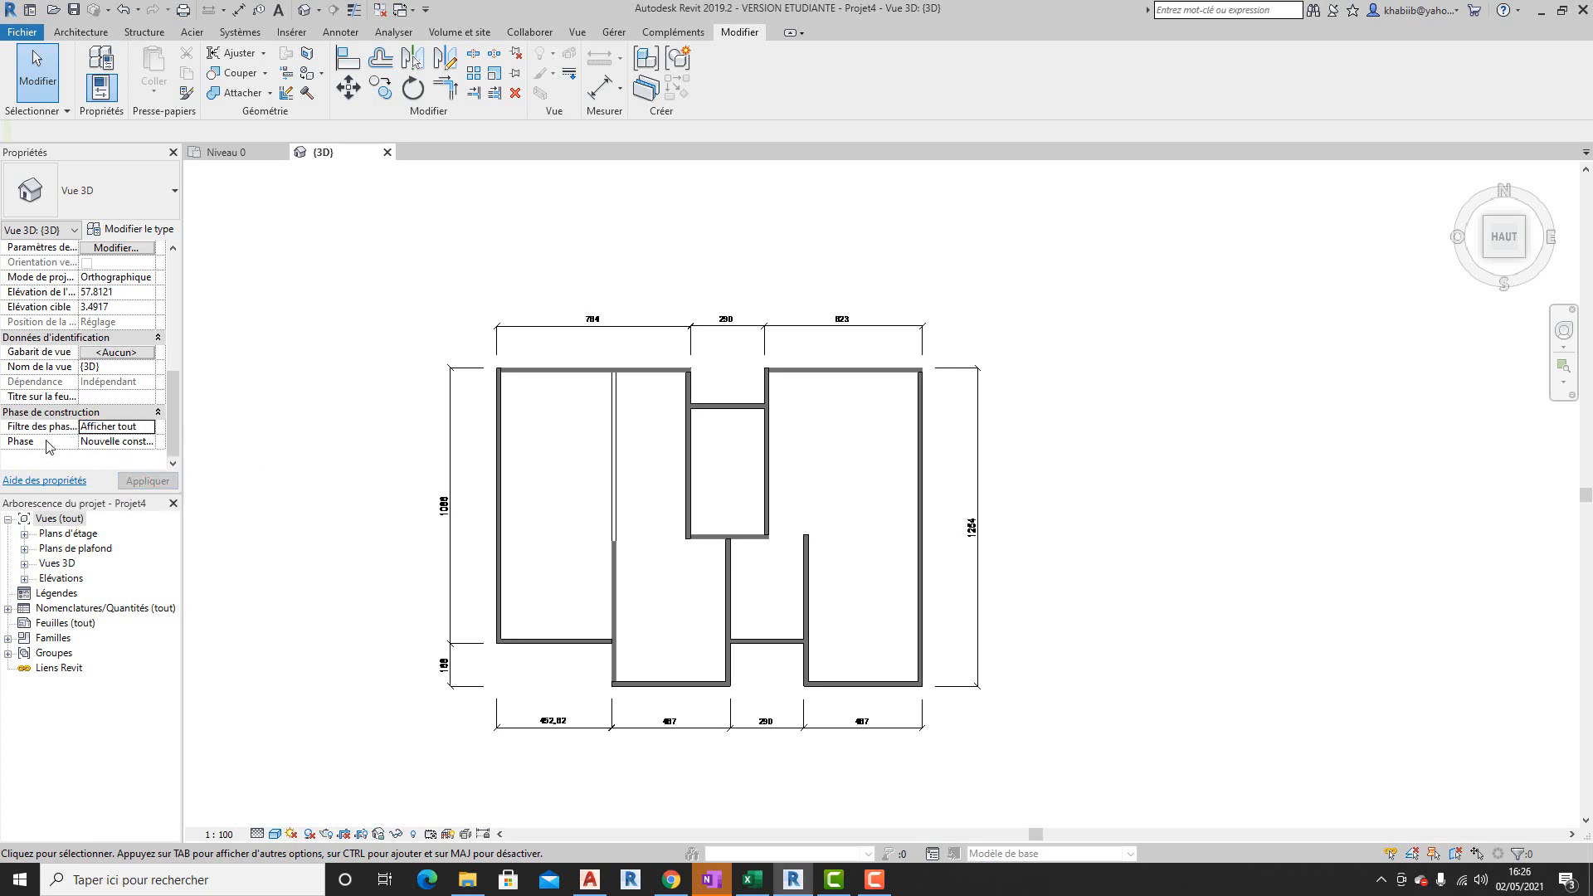
left_click(143, 442)
left_click(148, 442)
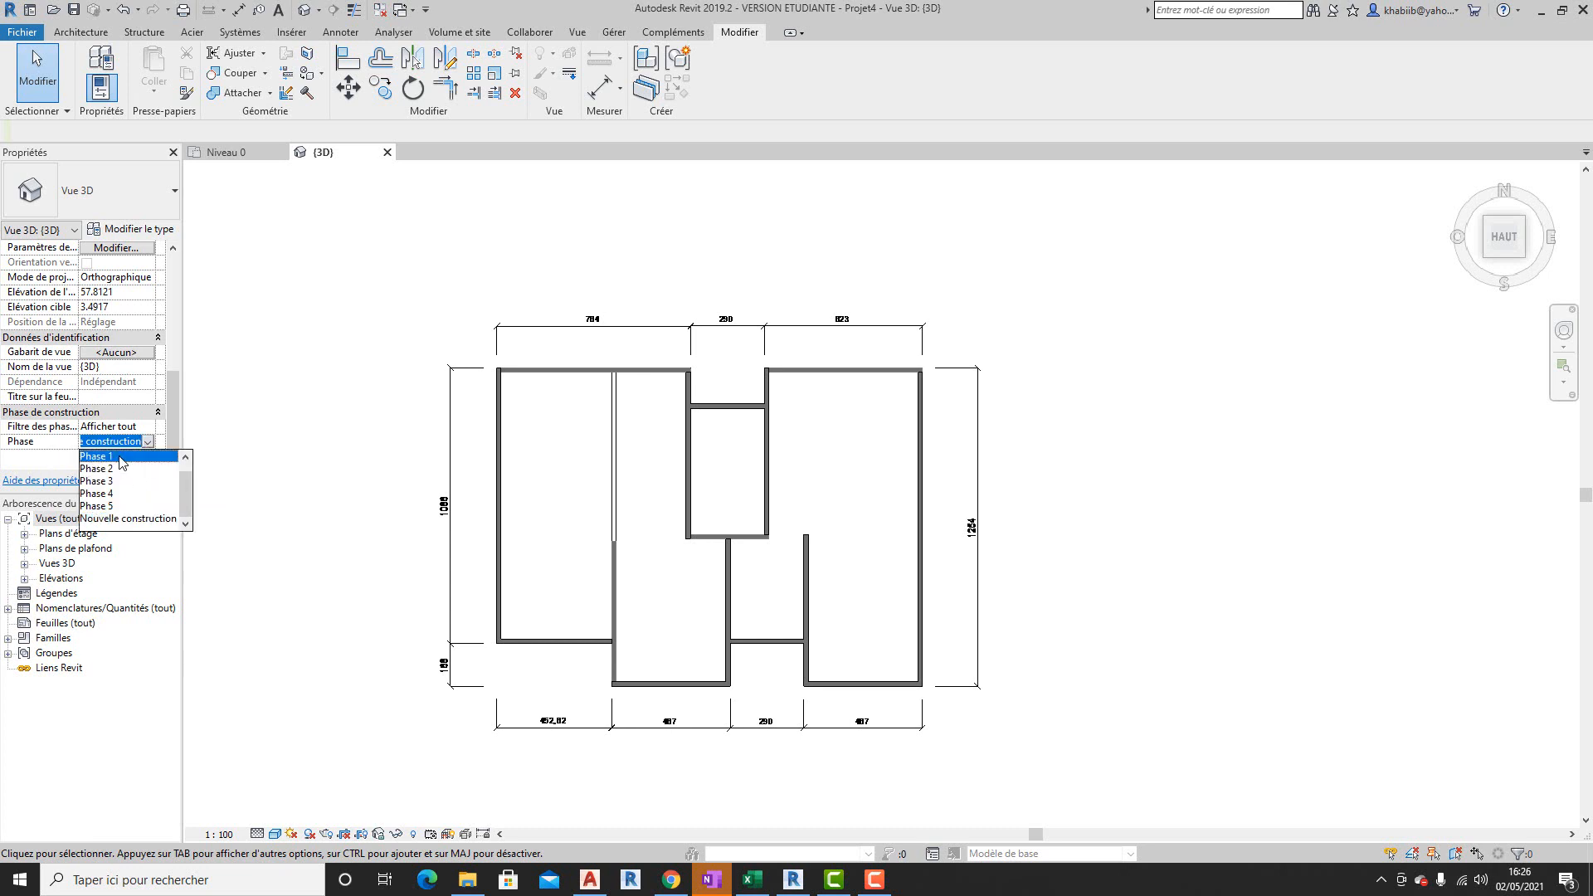
left_click(122, 458)
left_click(141, 482)
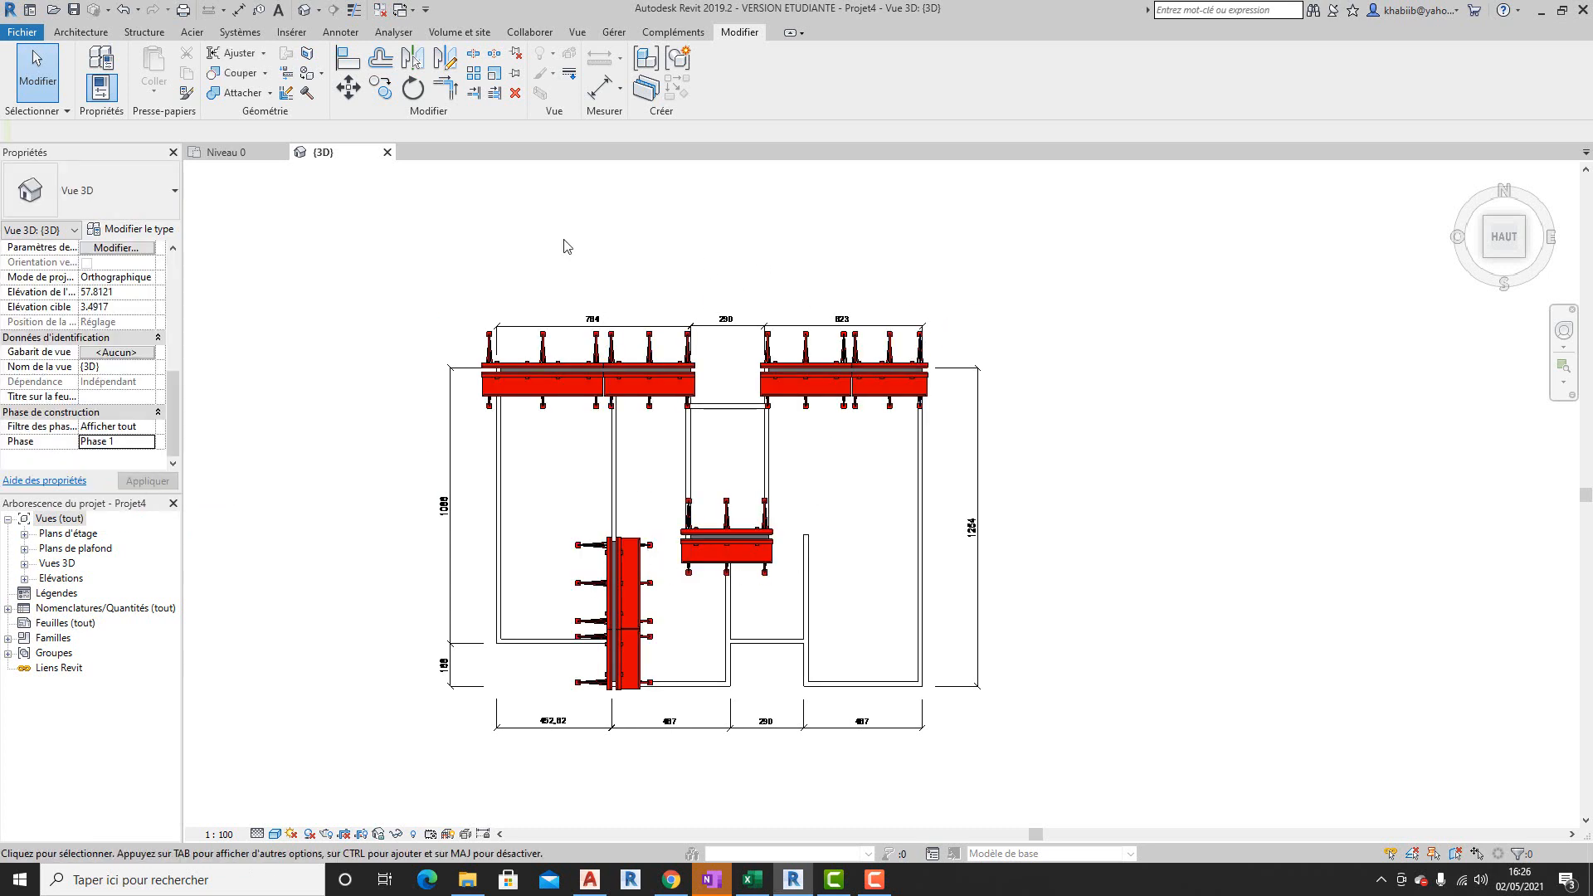
- Set the 3D view's phase to Phase 2
left_click(150, 446)
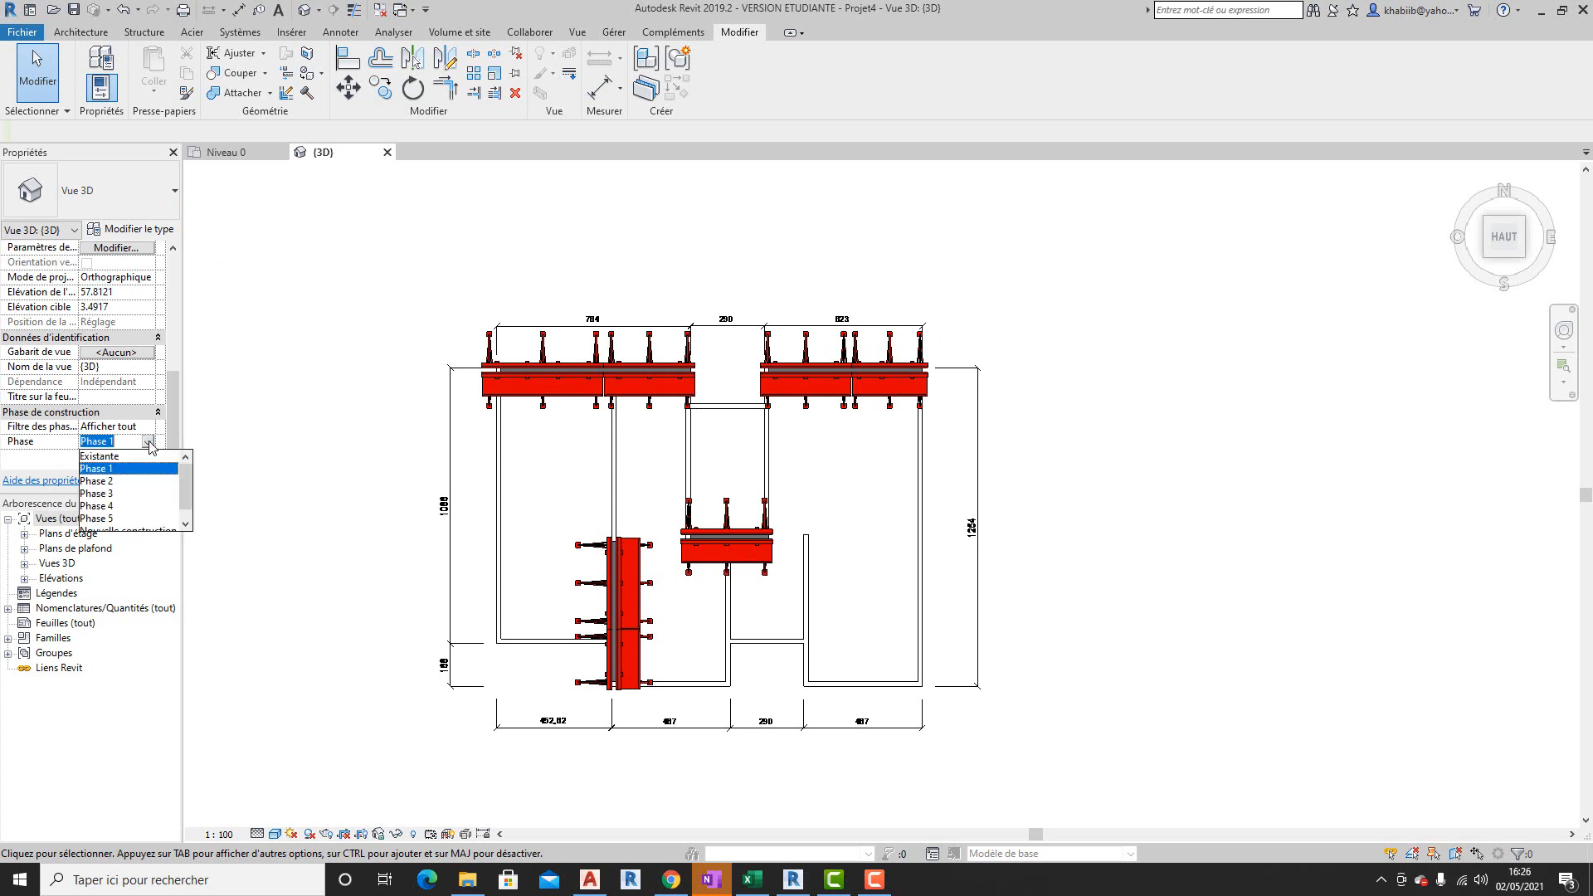
left_click(98, 481)
left_click(147, 481)
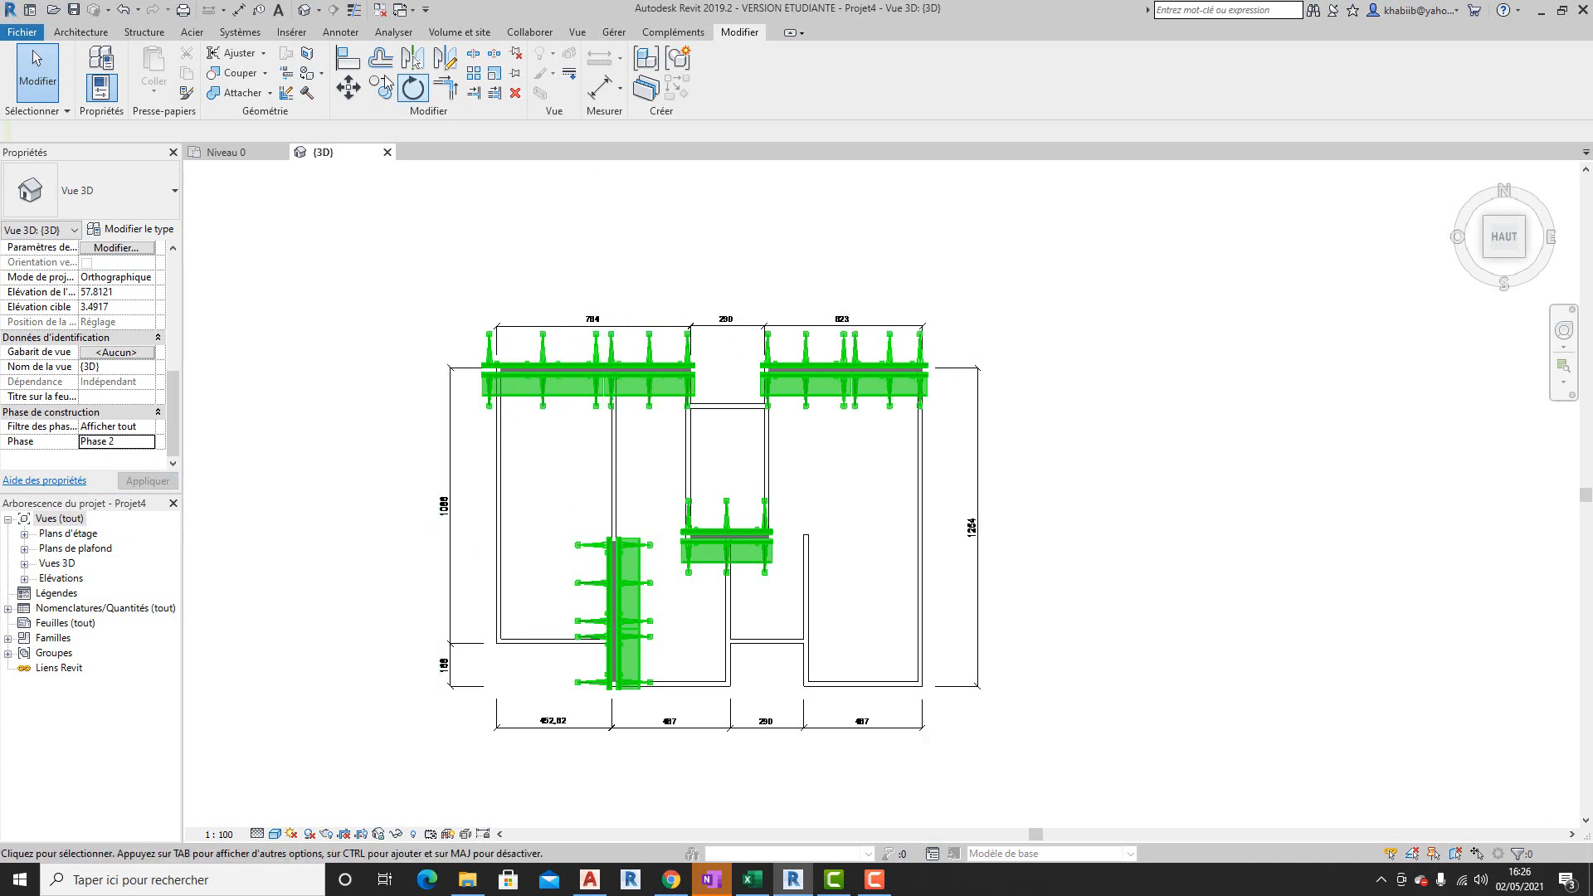
- Review the phase graphic overrides for demolished and new elements, leaving the settings as they are
left_click(624, 37)
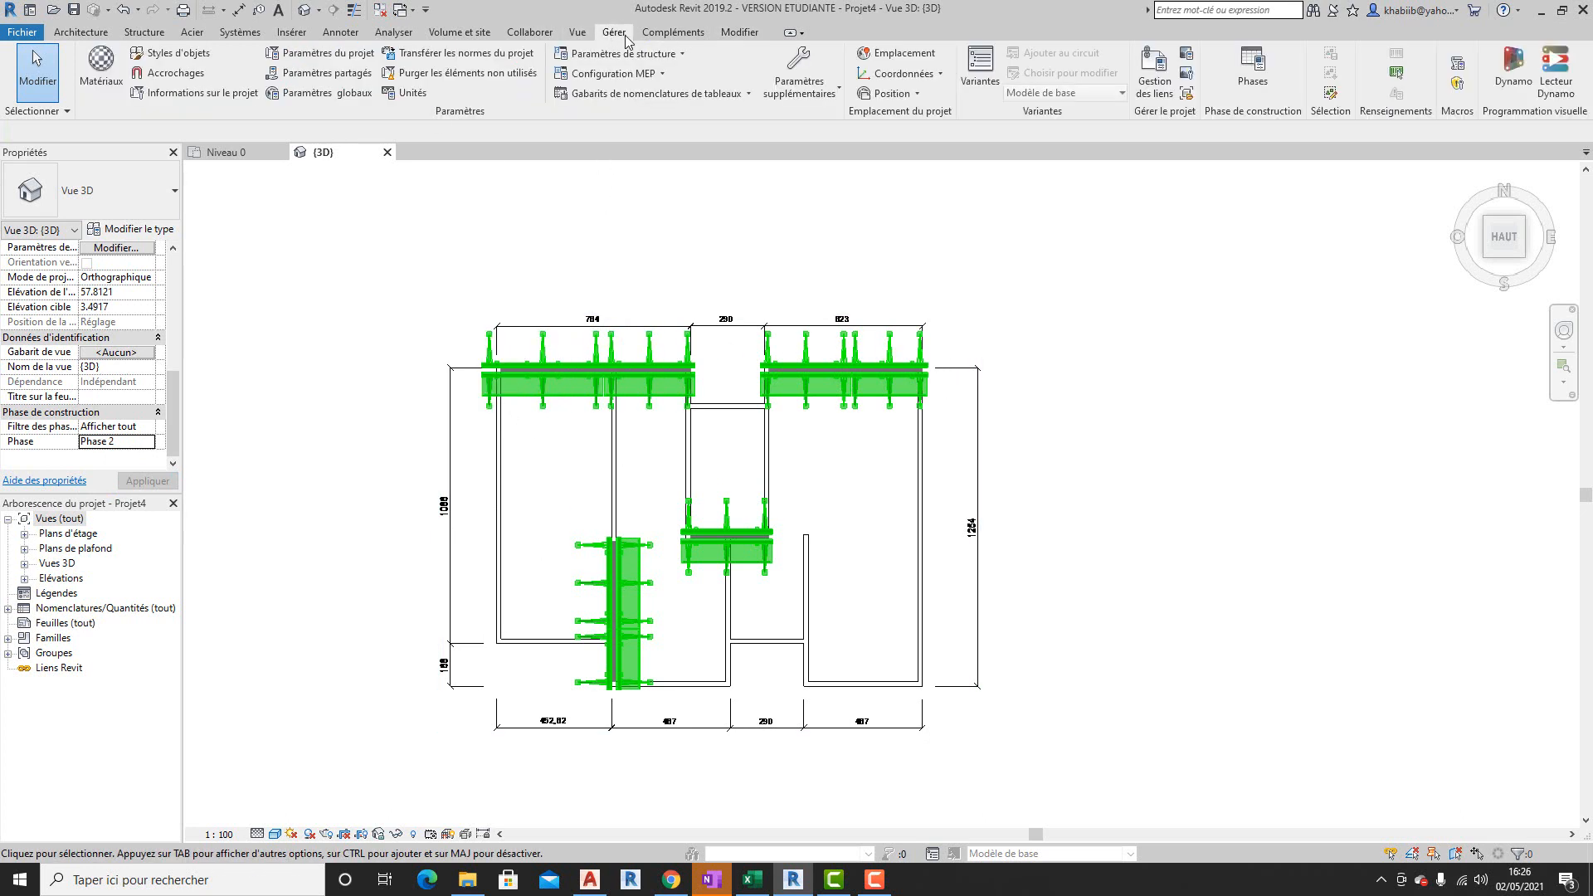
left_click(1253, 68)
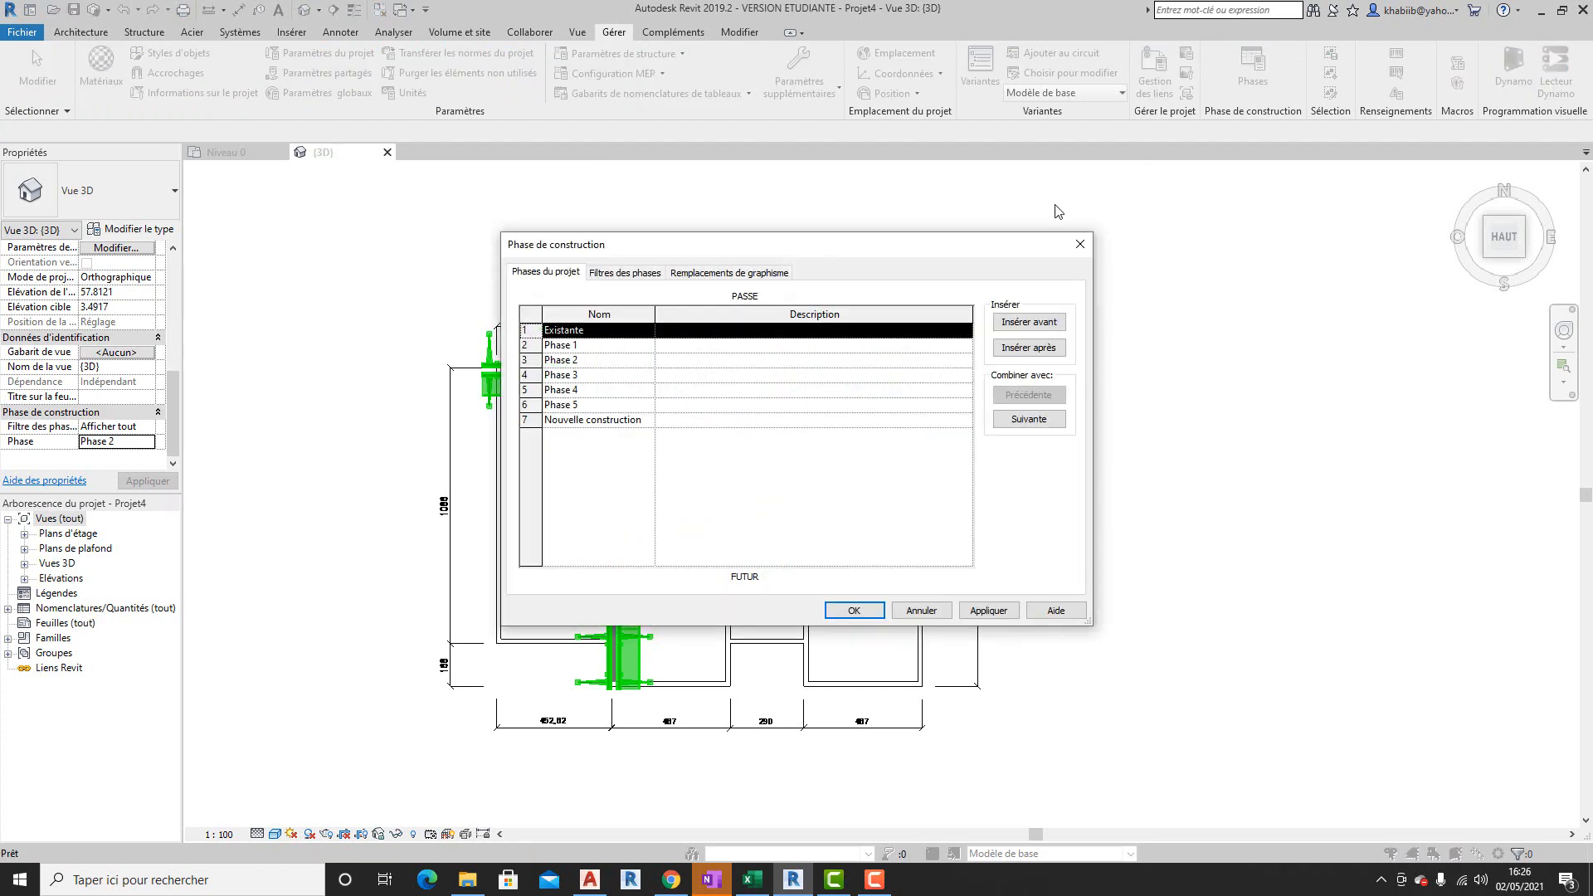
left_click(730, 273)
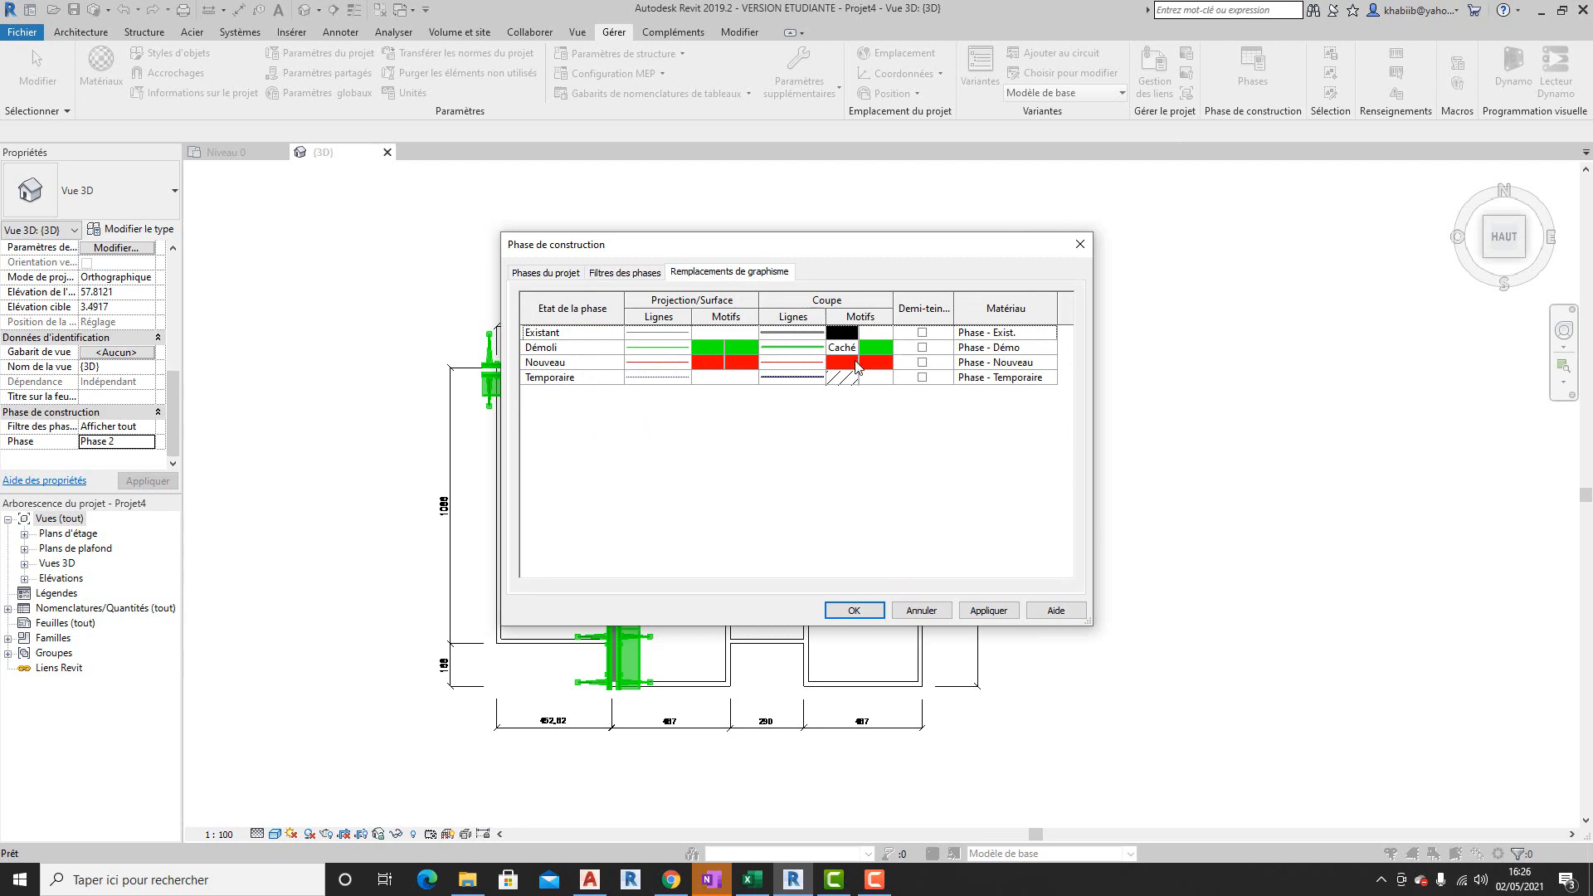
left_click(1080, 244)
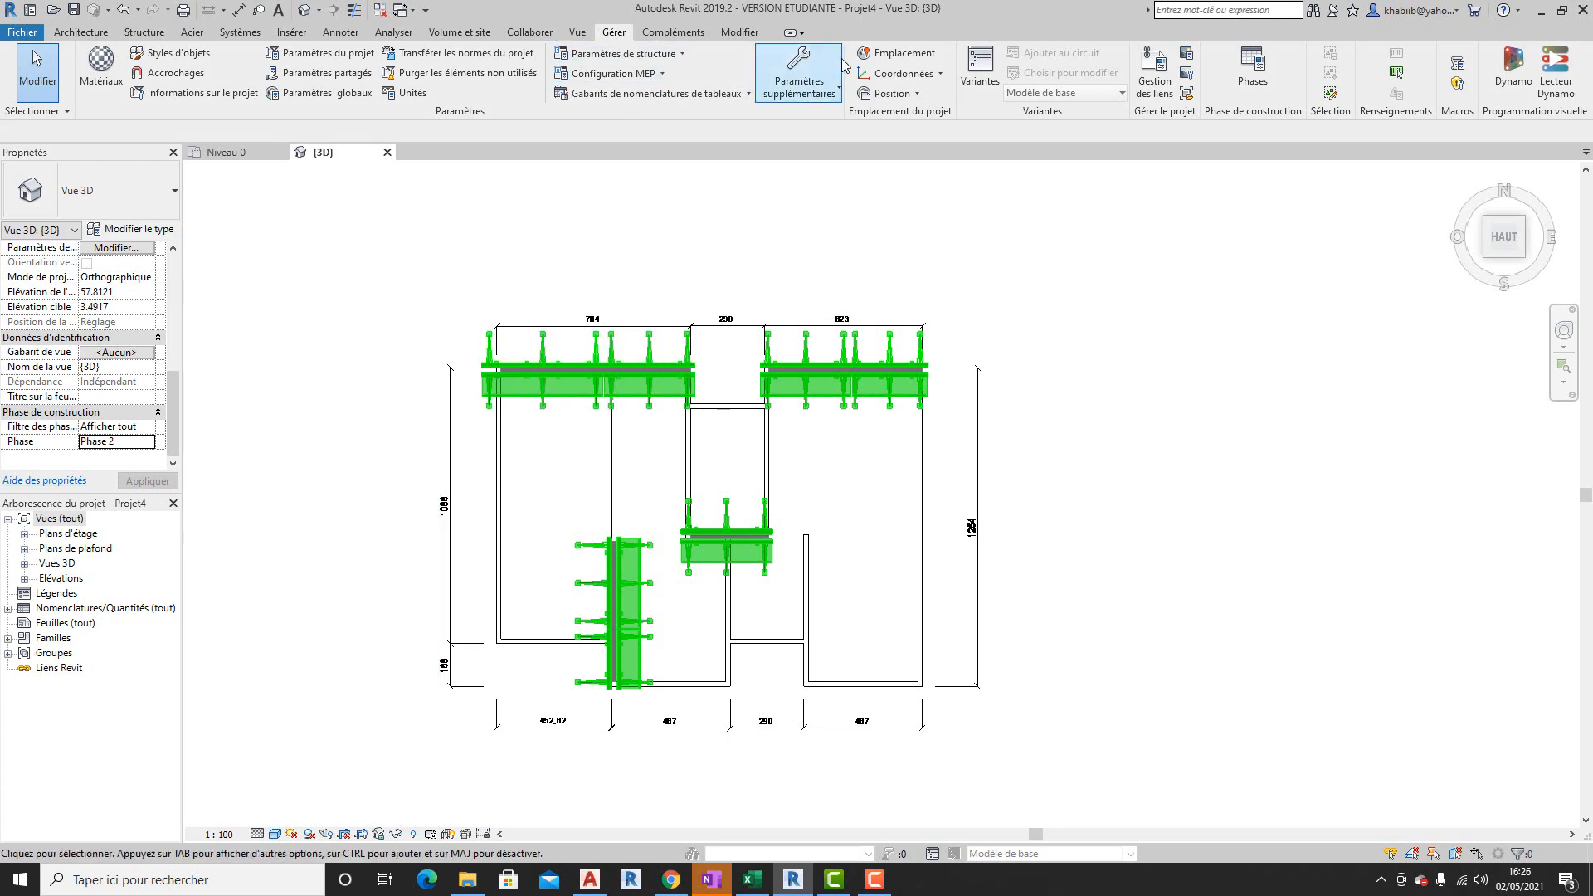
- Rename project phases Phase 1 through Phase 5 as Jour 1, Jour 2, Jour 3, Jour 4 and Jour 5
left_click(1250, 78)
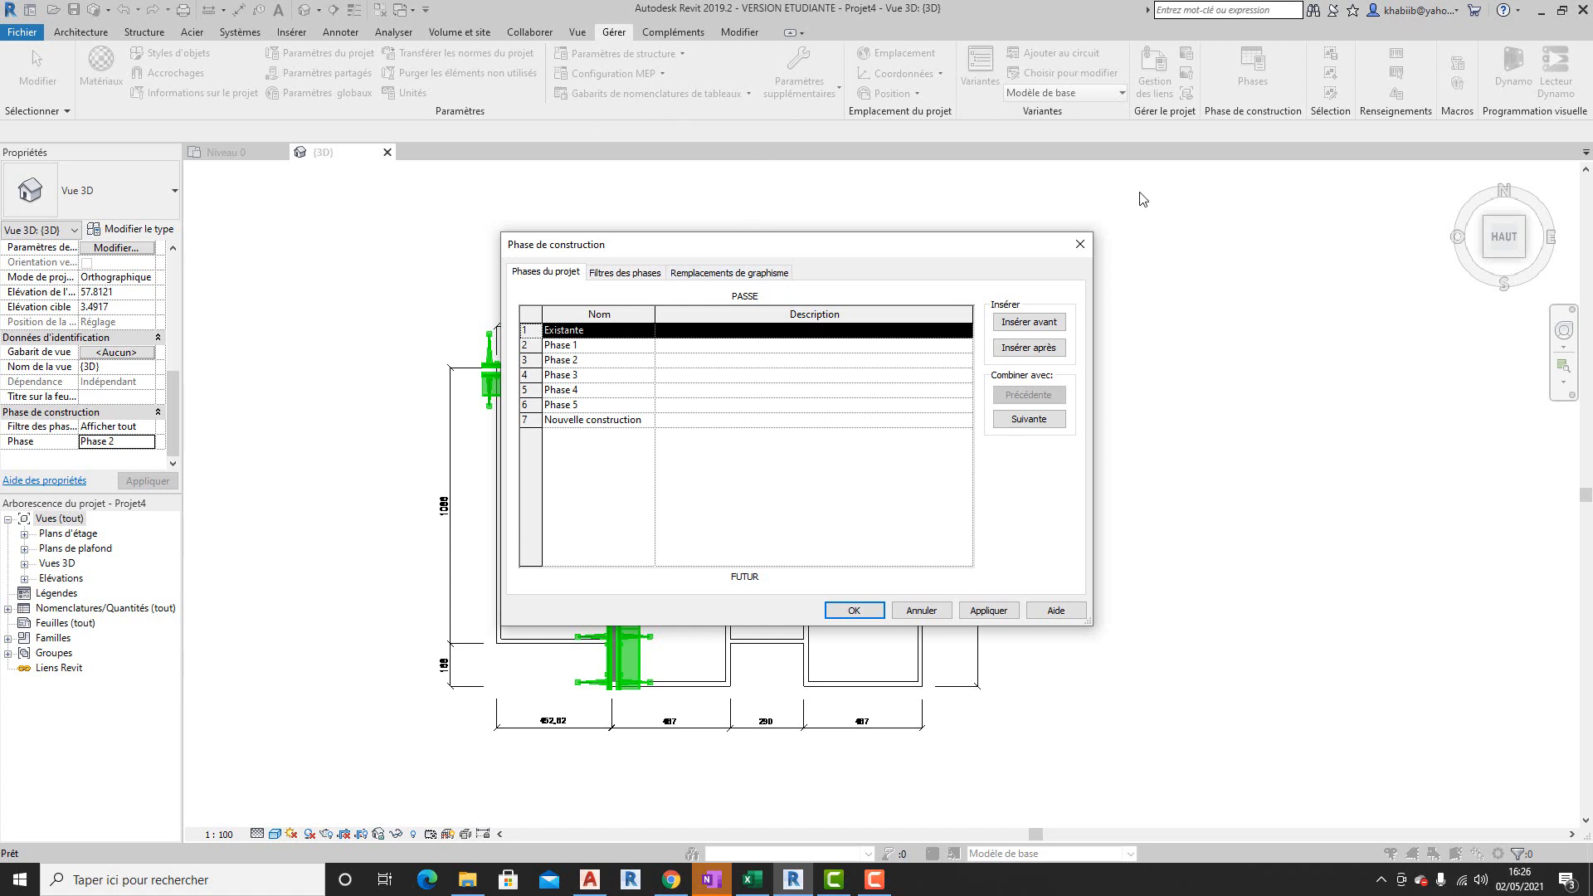
left_click(564, 346)
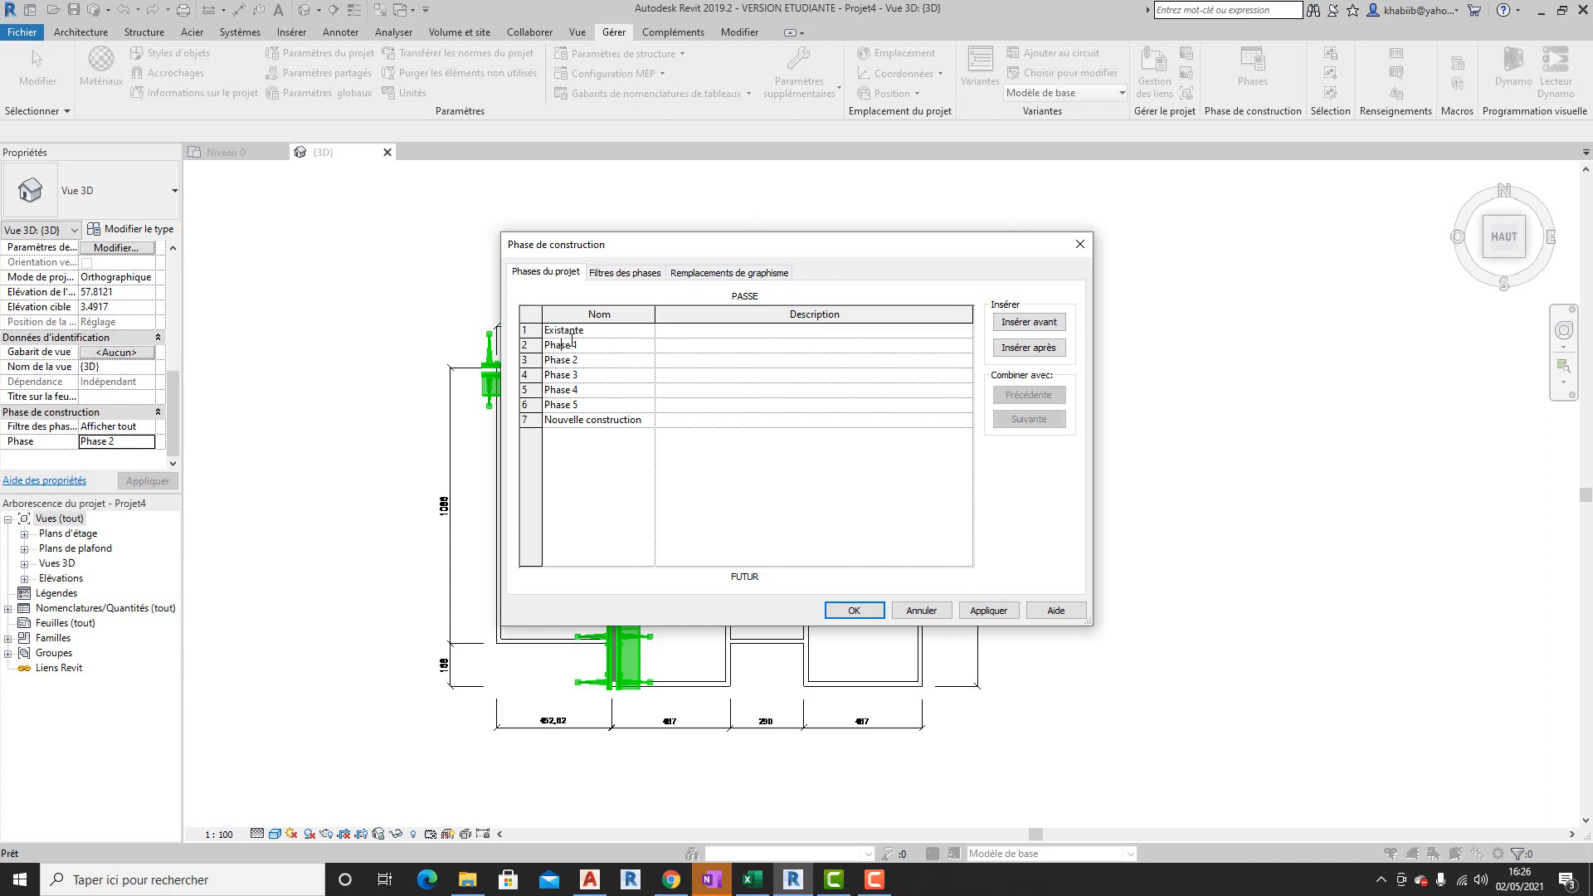
double_click(571, 344)
type("Jour")
double_click(569, 359)
type("J")
left_click(567, 376)
double_click(557, 375)
type("J")
left_click(574, 390)
type("JoJ")
left_click(987, 610)
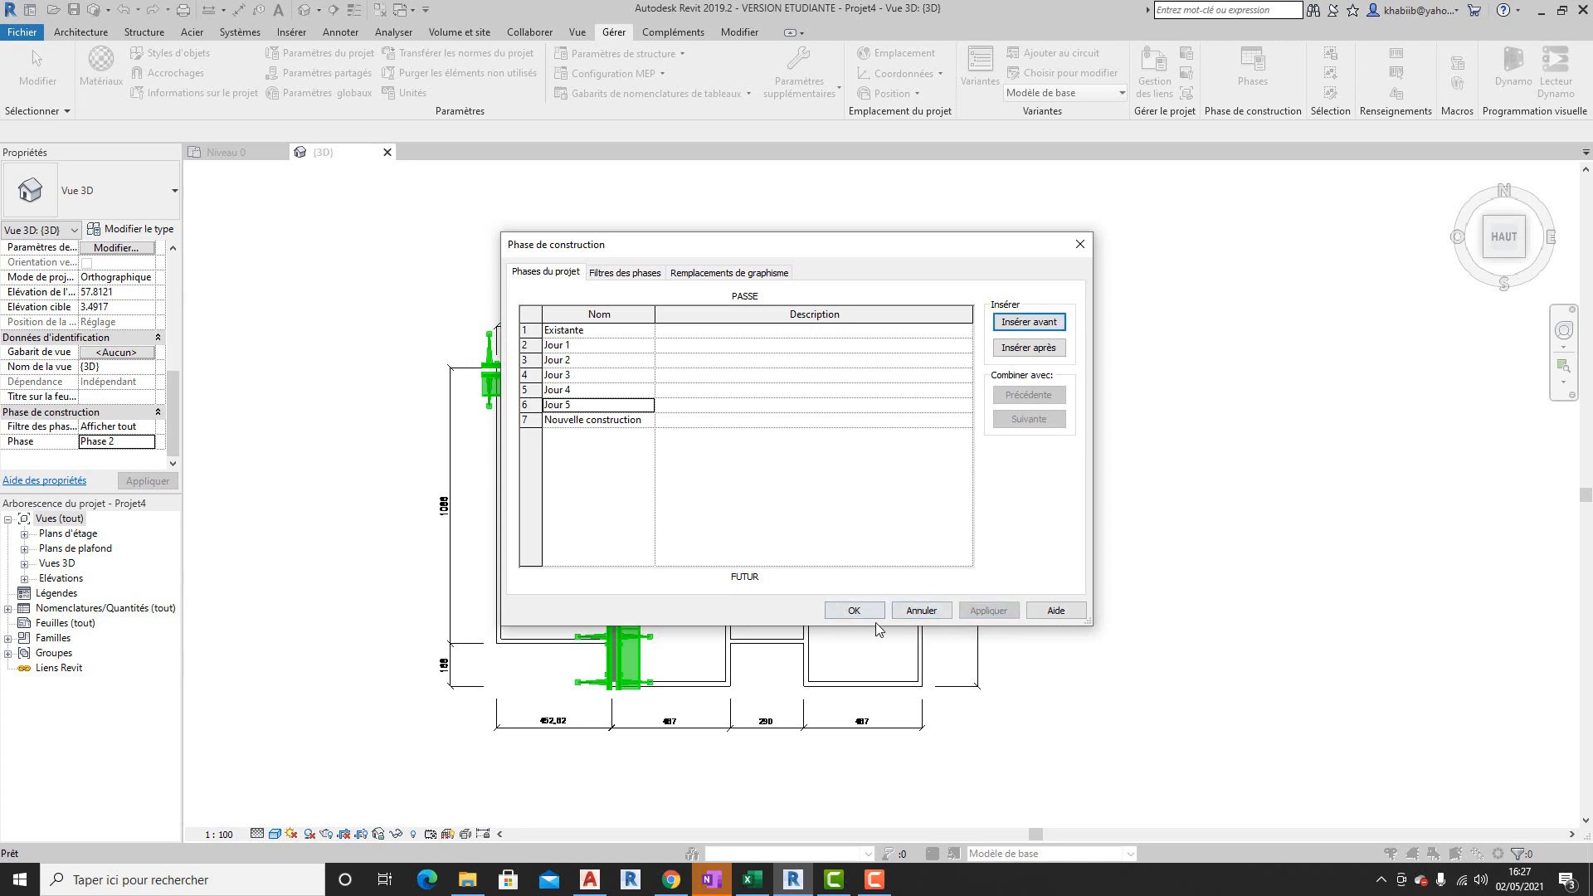
left_click(855, 611)
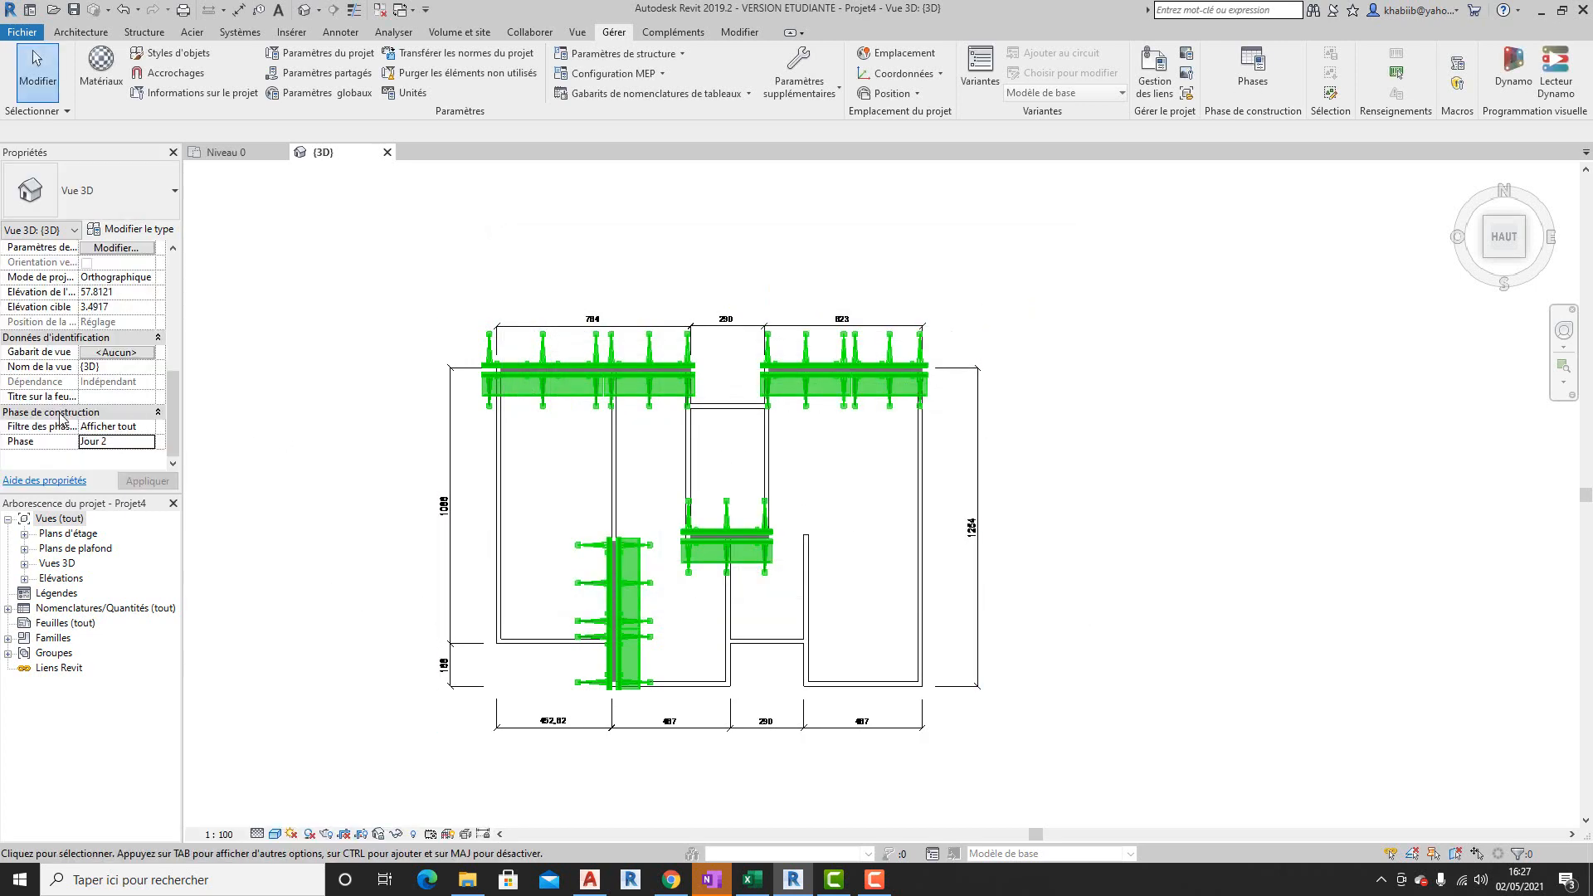
- Set the 3D view's phase to Nouvelle construction
left_click(142, 443)
left_click(147, 443)
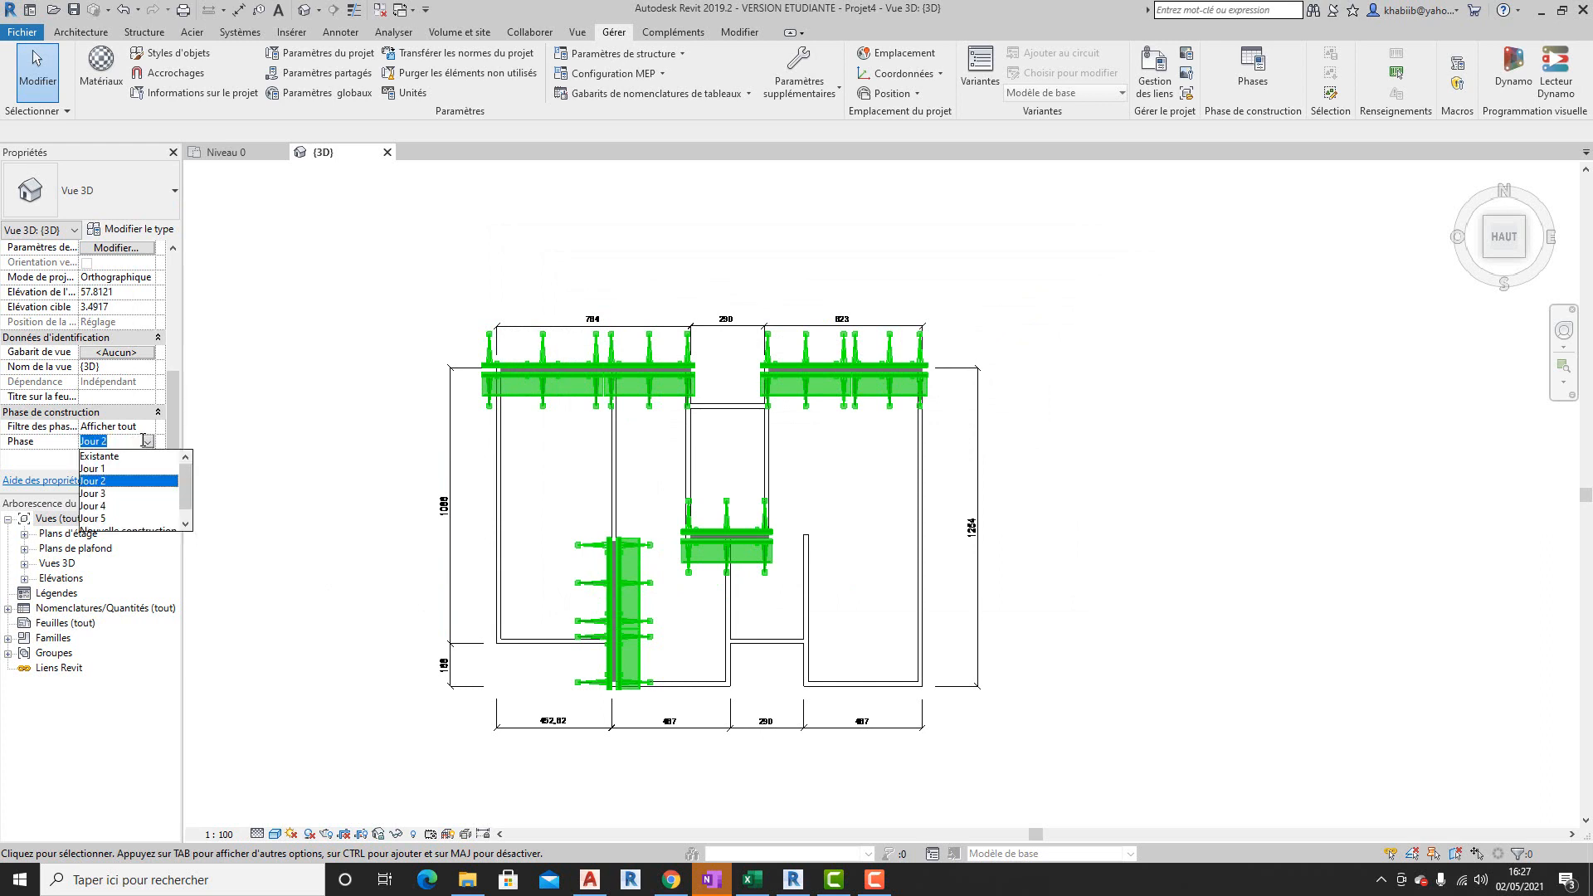
scroll(135, 495, "down", 1)
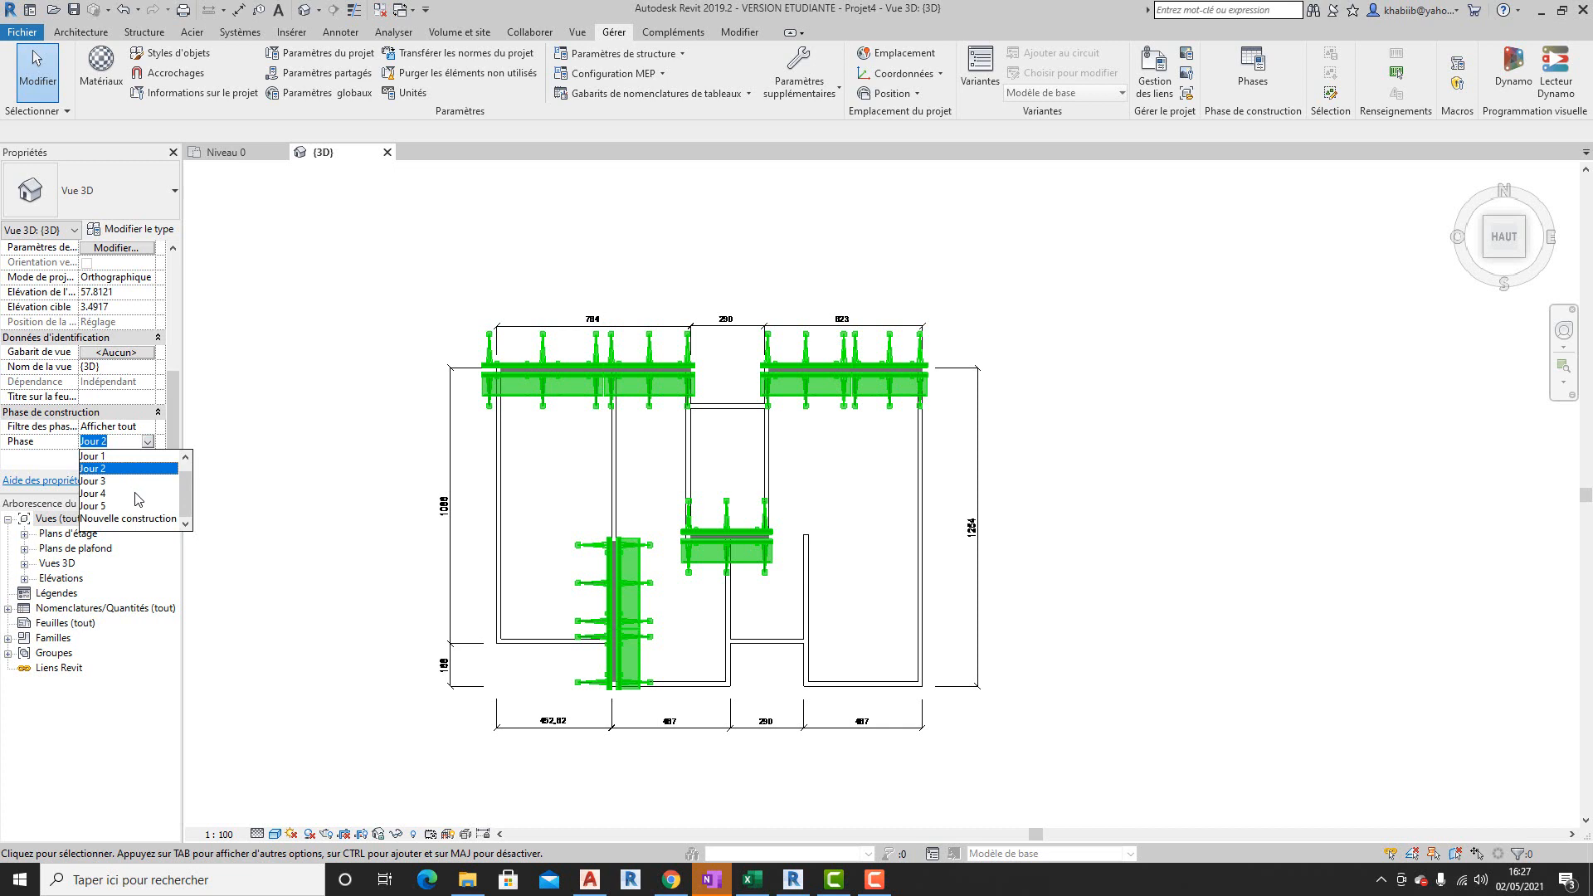
left_click(350, 513)
scroll(359, 445, "down", 2)
left_click(145, 438)
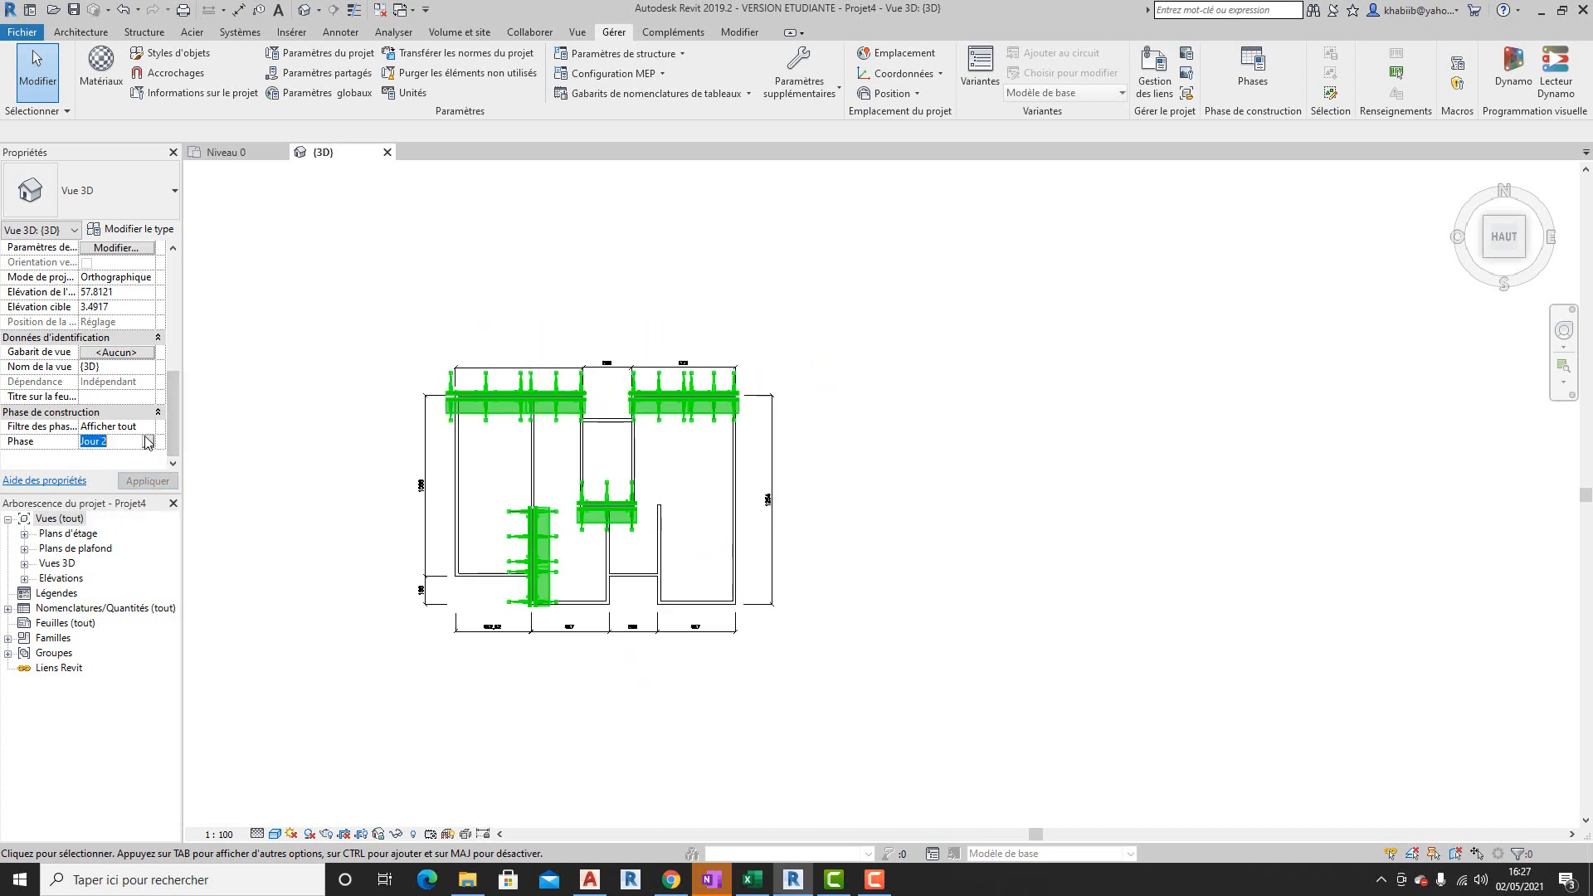
left_click(147, 442)
scroll(154, 526, "down", 1)
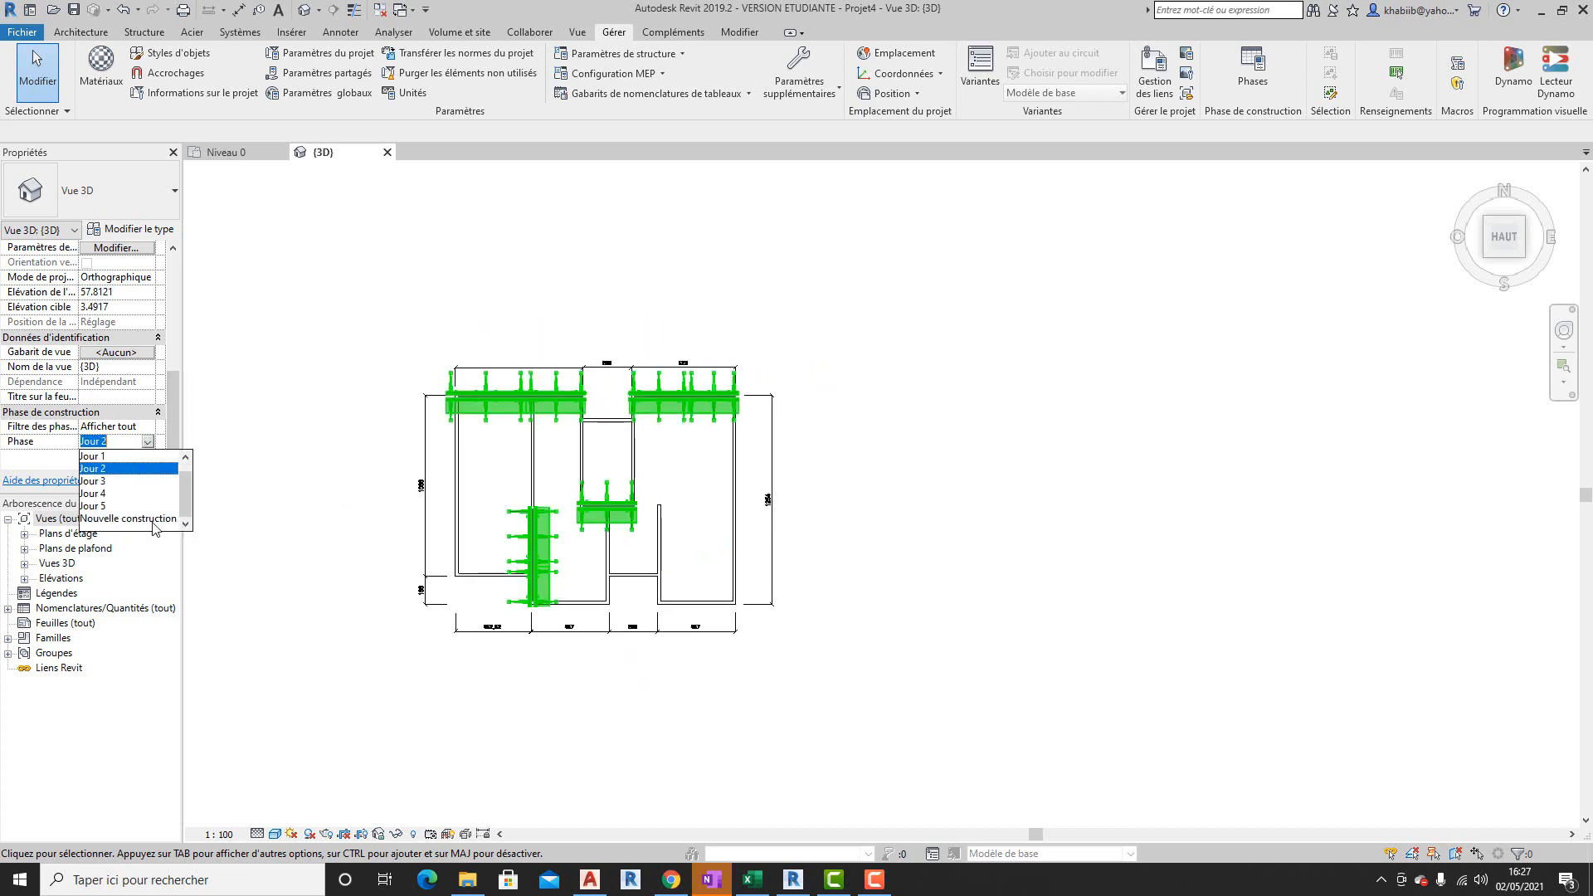
left_click(153, 519)
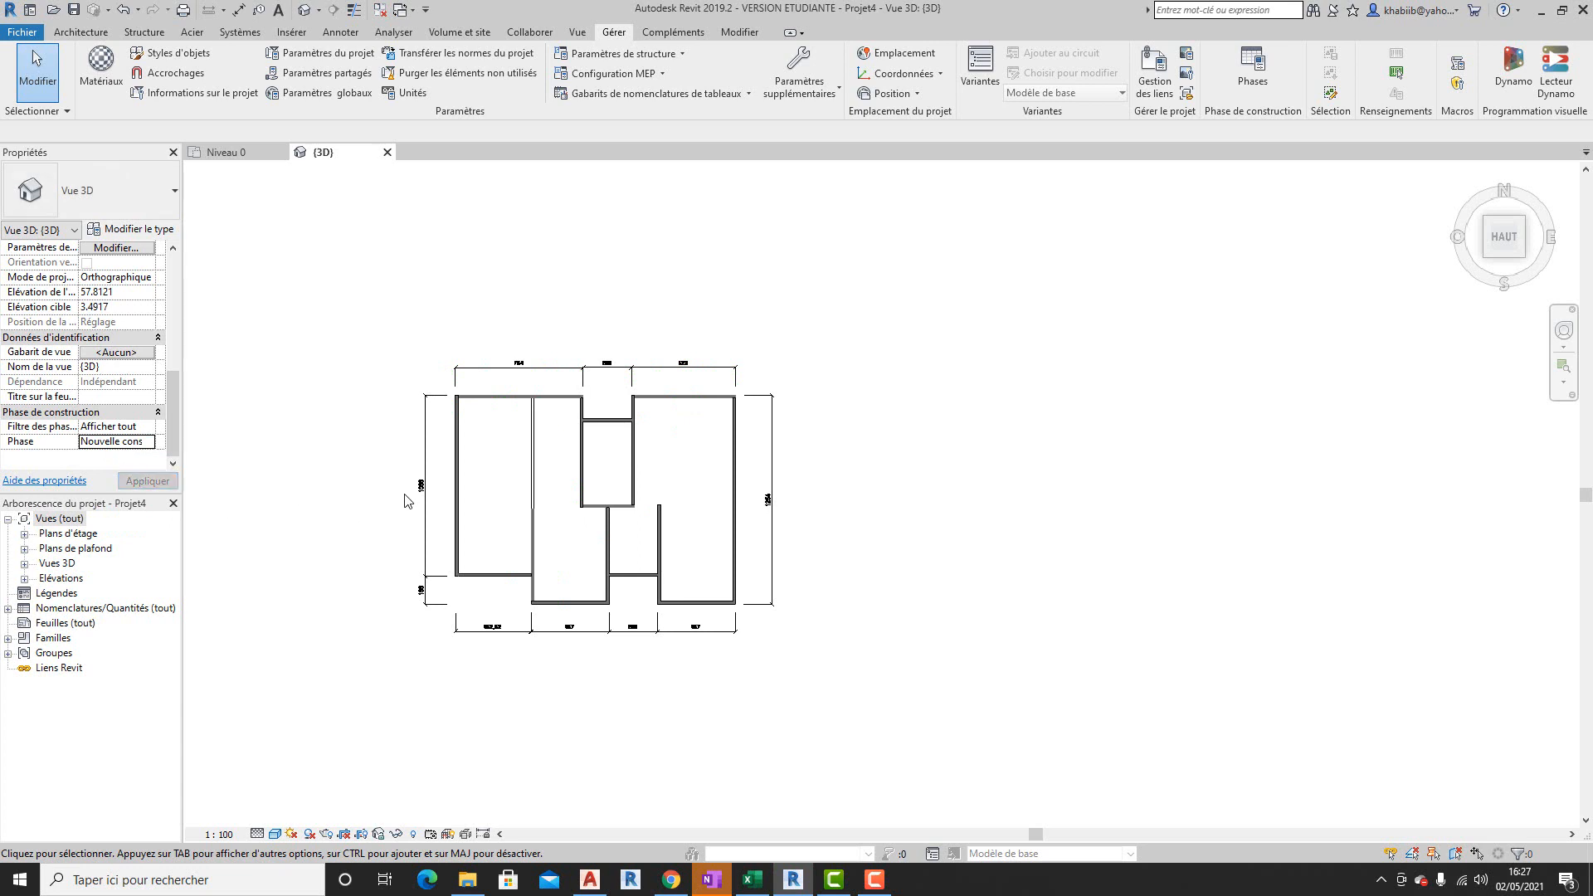
scroll(405, 500, "up", 2)
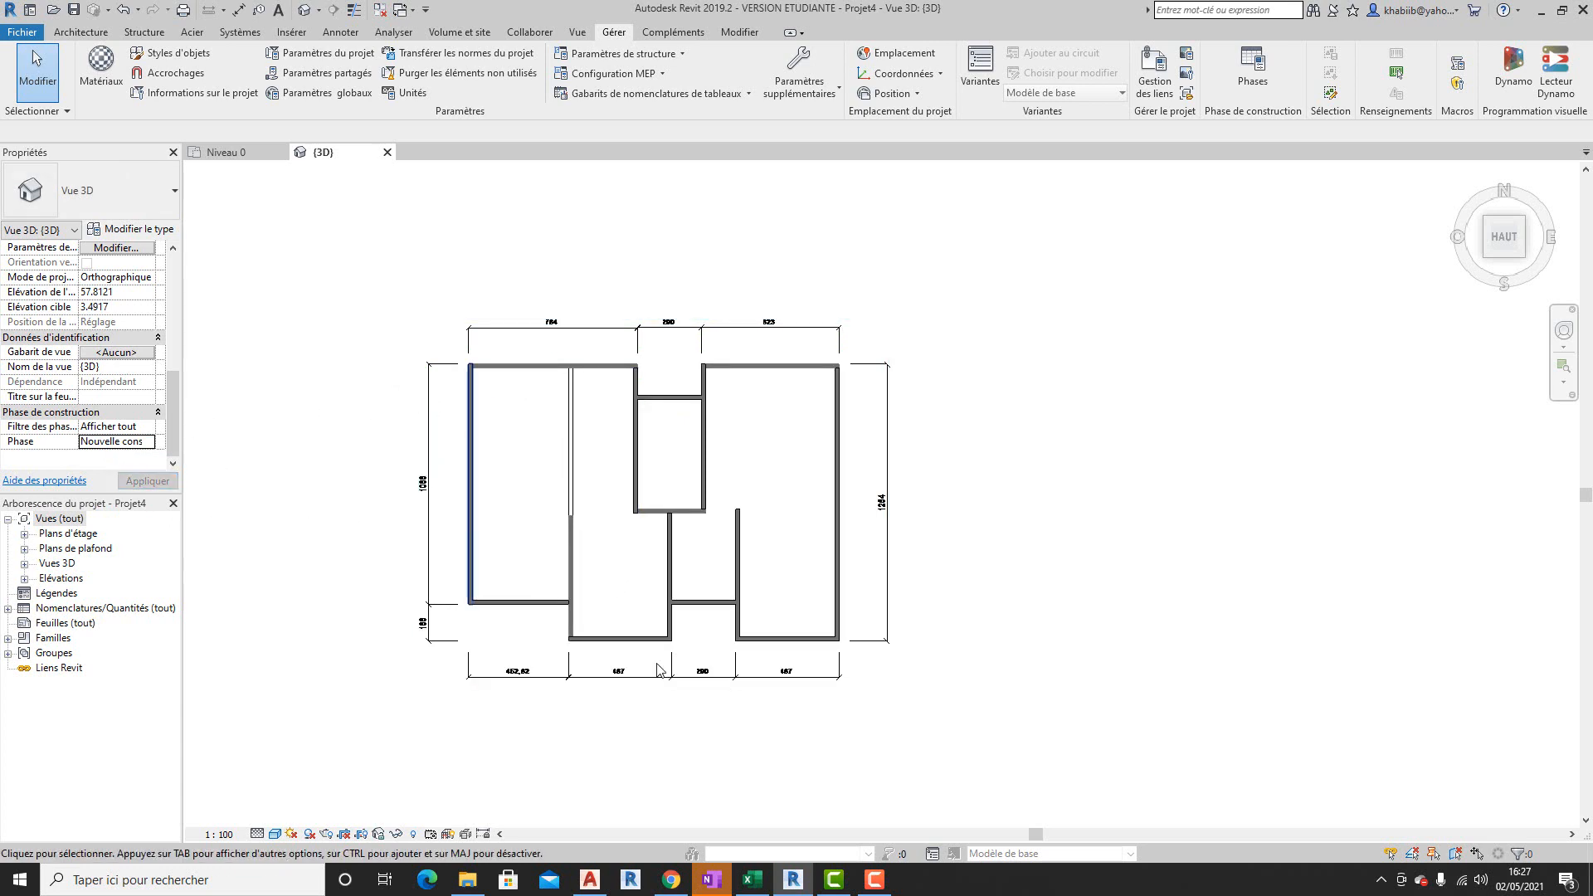
- Switch to the AutoCAD rotation drawing to check which walls belong to Jour 2, and return to the Revit model
left_click(591, 879)
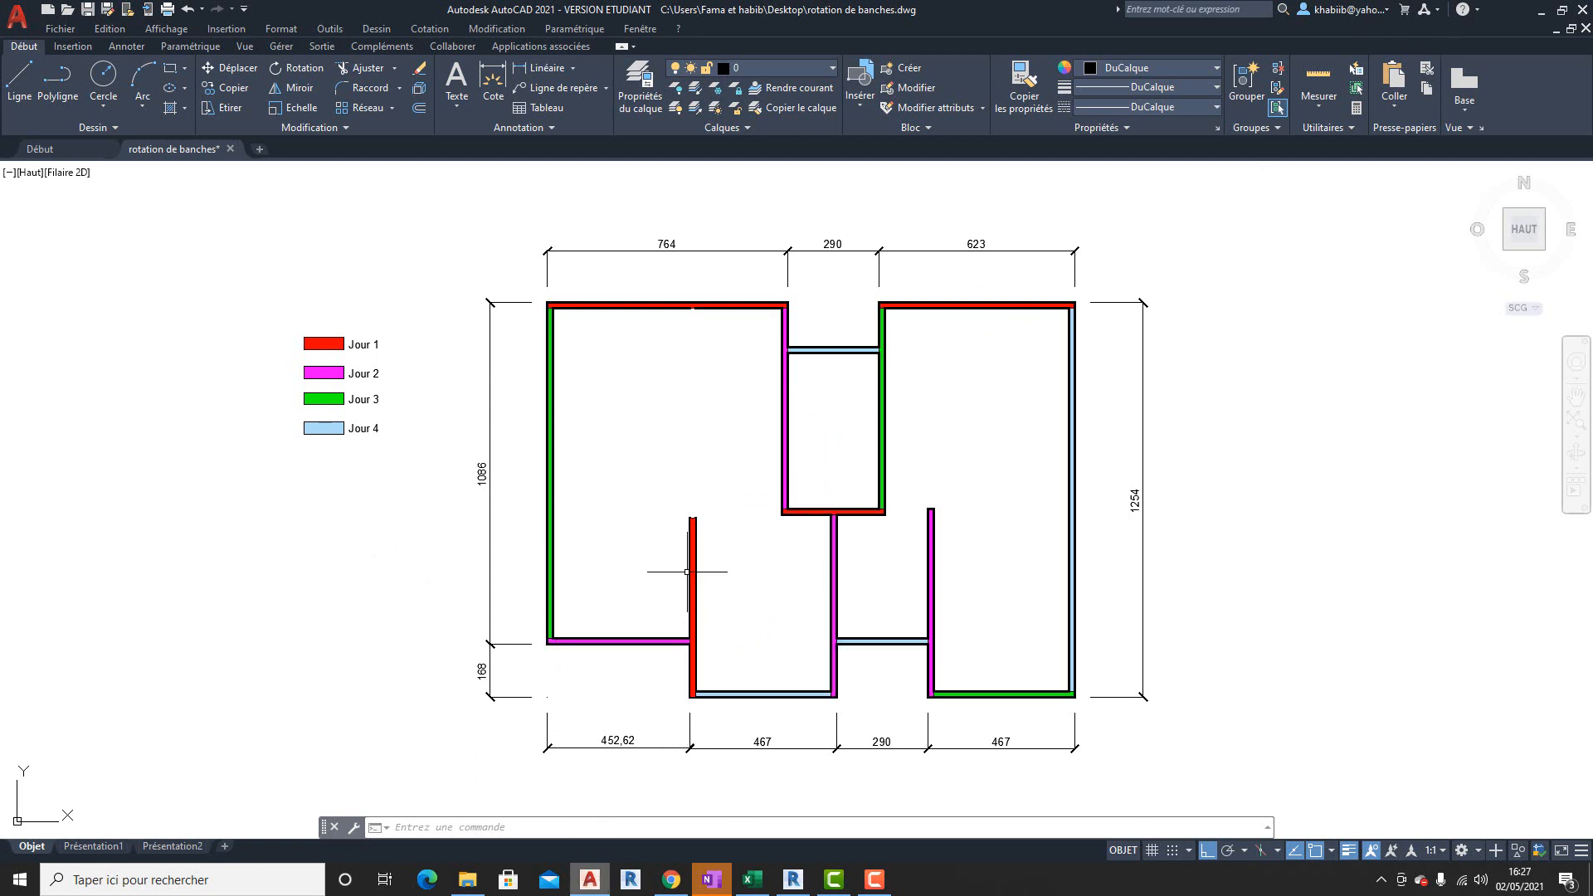
left_click(795, 882)
scroll(531, 622, "up", 4)
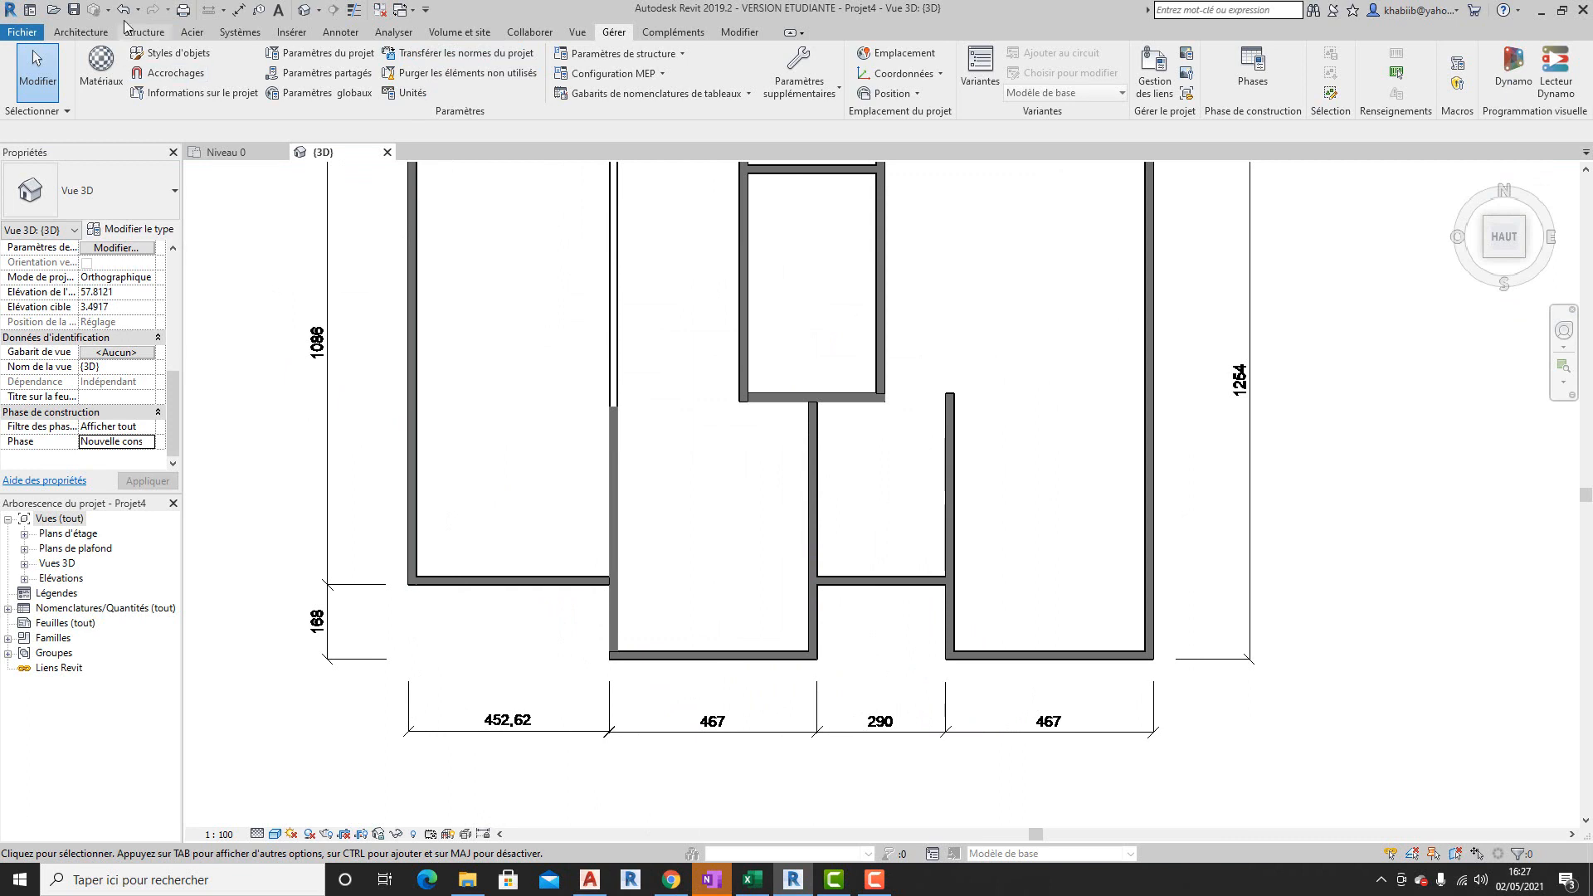
- Place a Banche 480 panel with a 0.18 wall thickness at the middle of the lower-left horizontal wall (452,62)
left_click(83, 32)
left_click(218, 62)
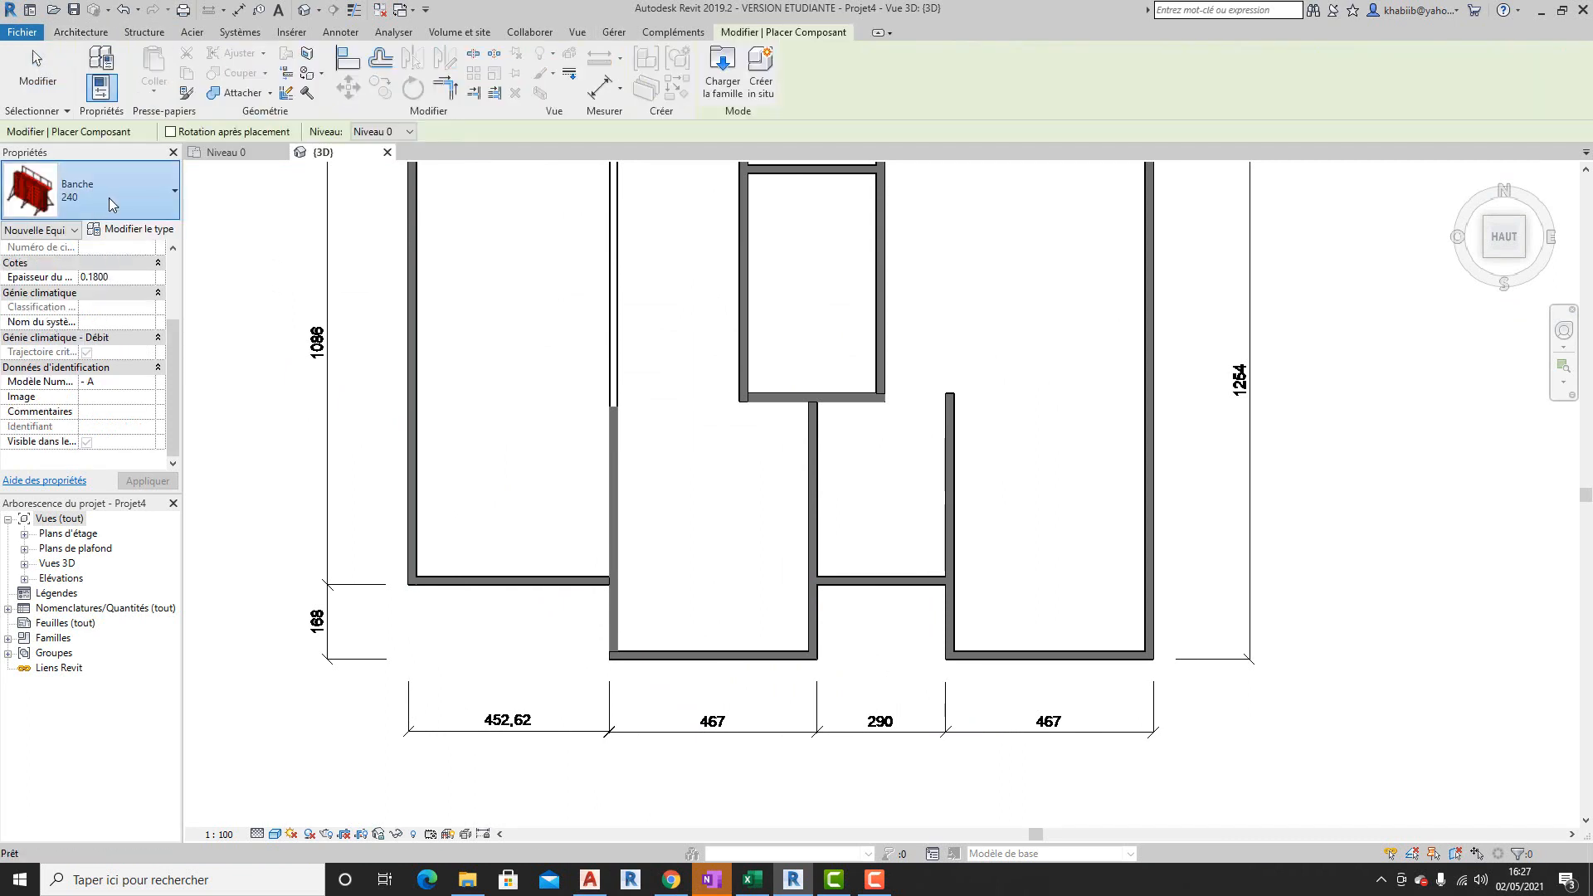
left_click(108, 198)
left_click(124, 454)
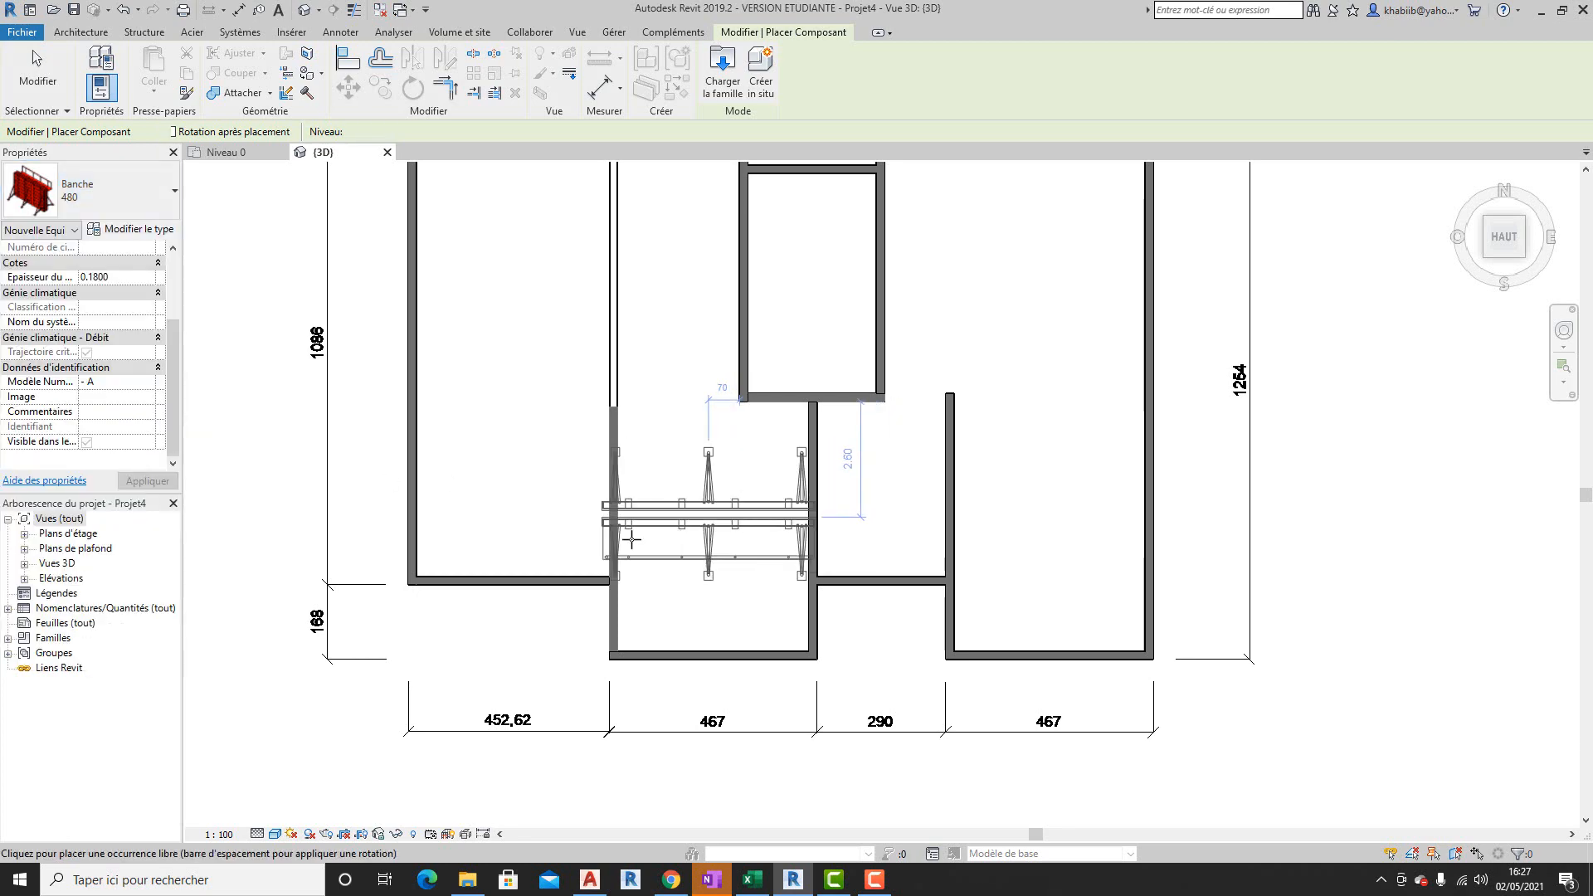
scroll(515, 589, "up", 2)
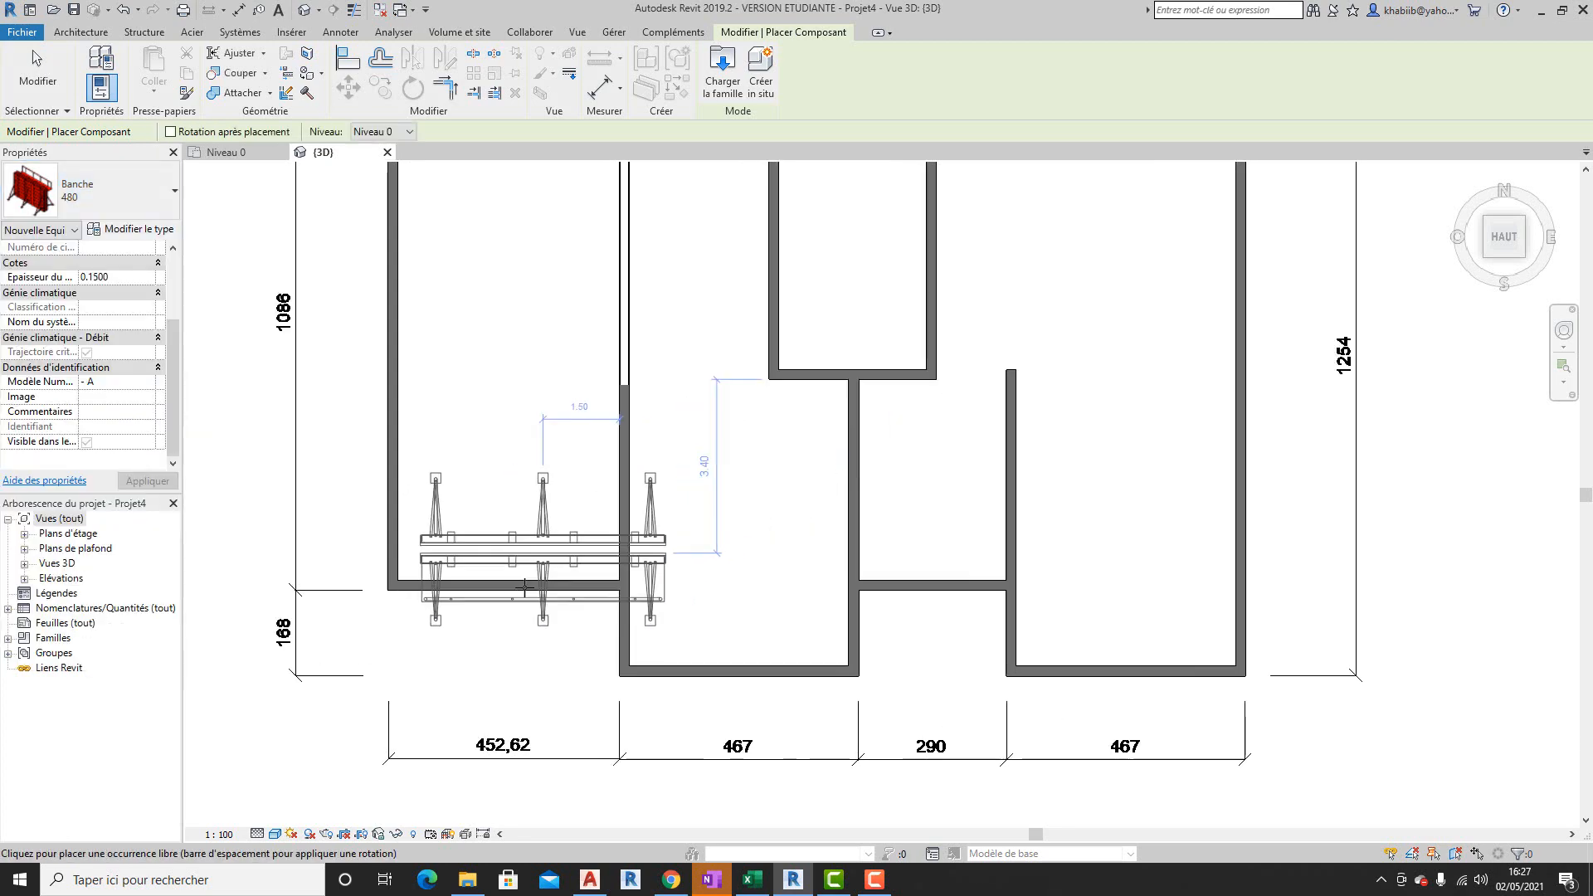
scroll(533, 612, "up", 2)
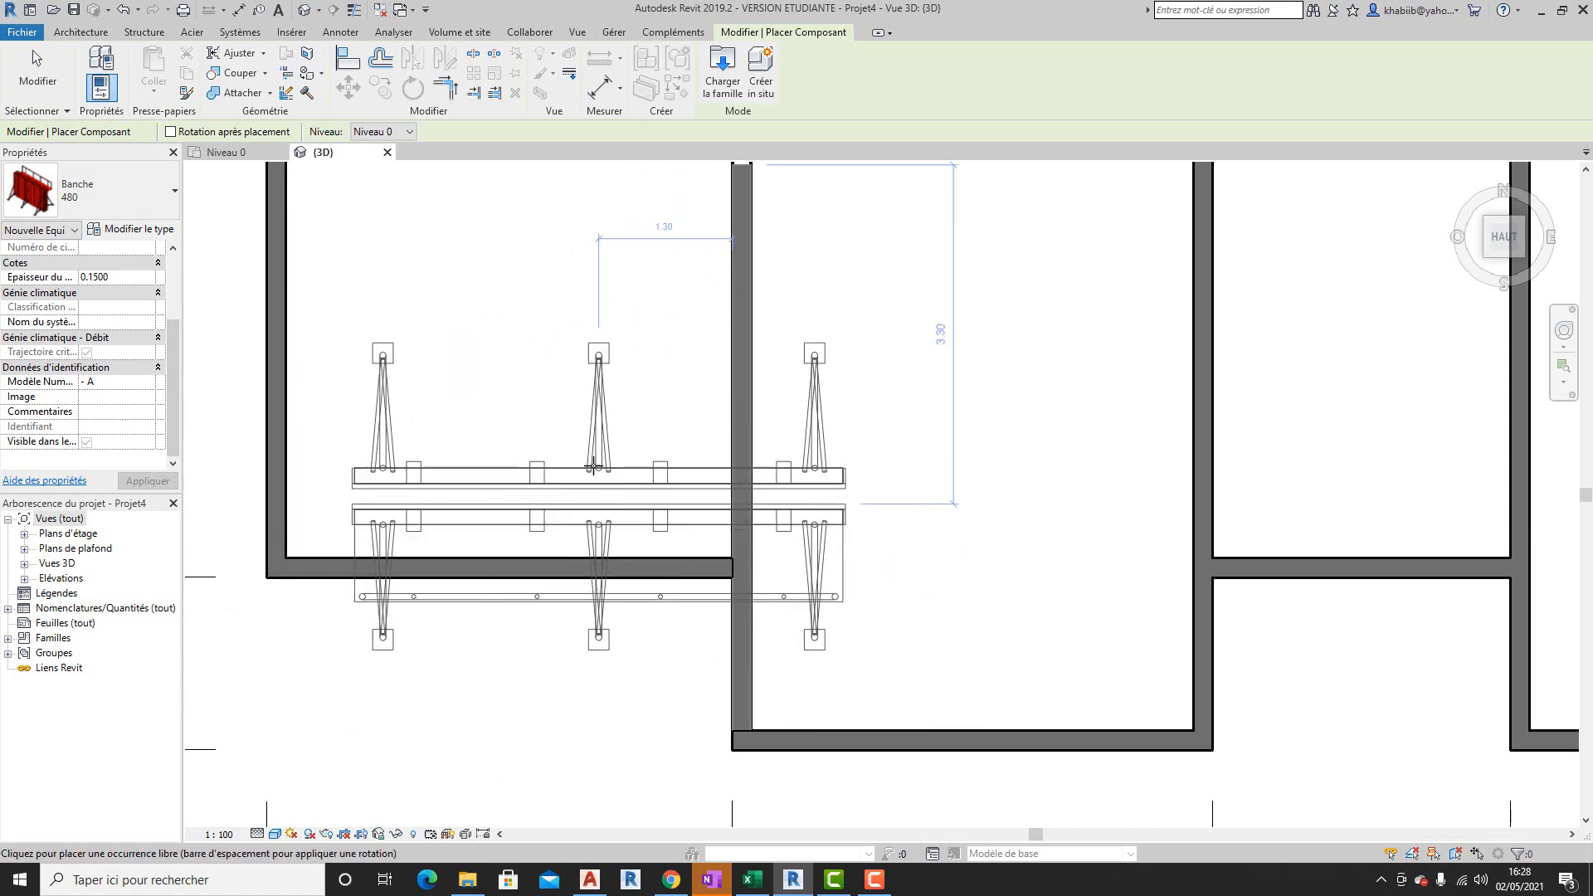
left_click(118, 279)
type("0.18")
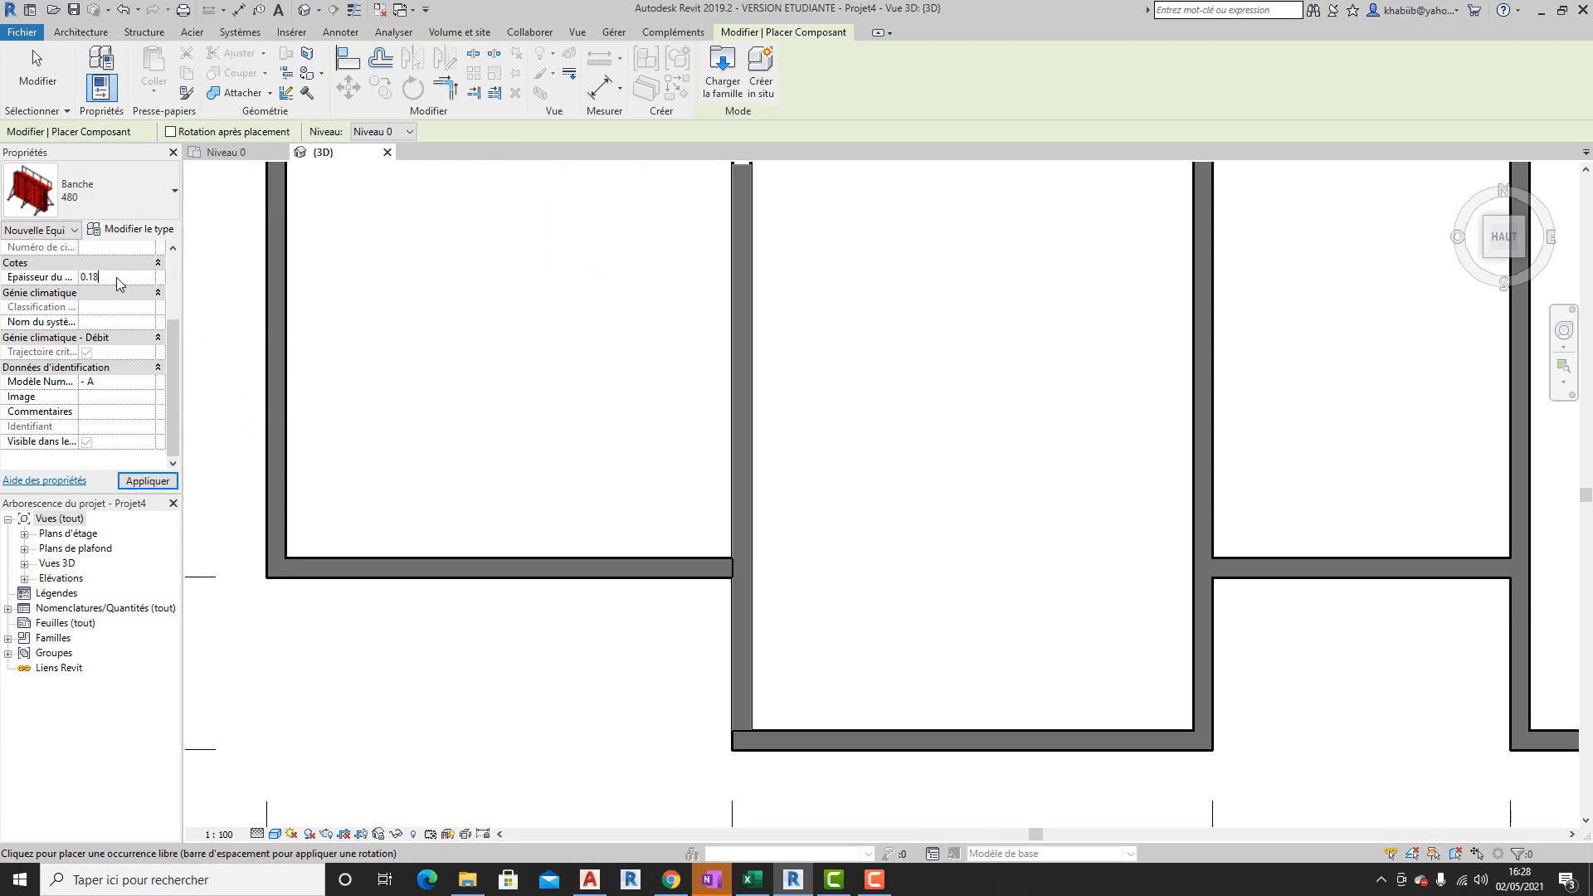
left_click(146, 480)
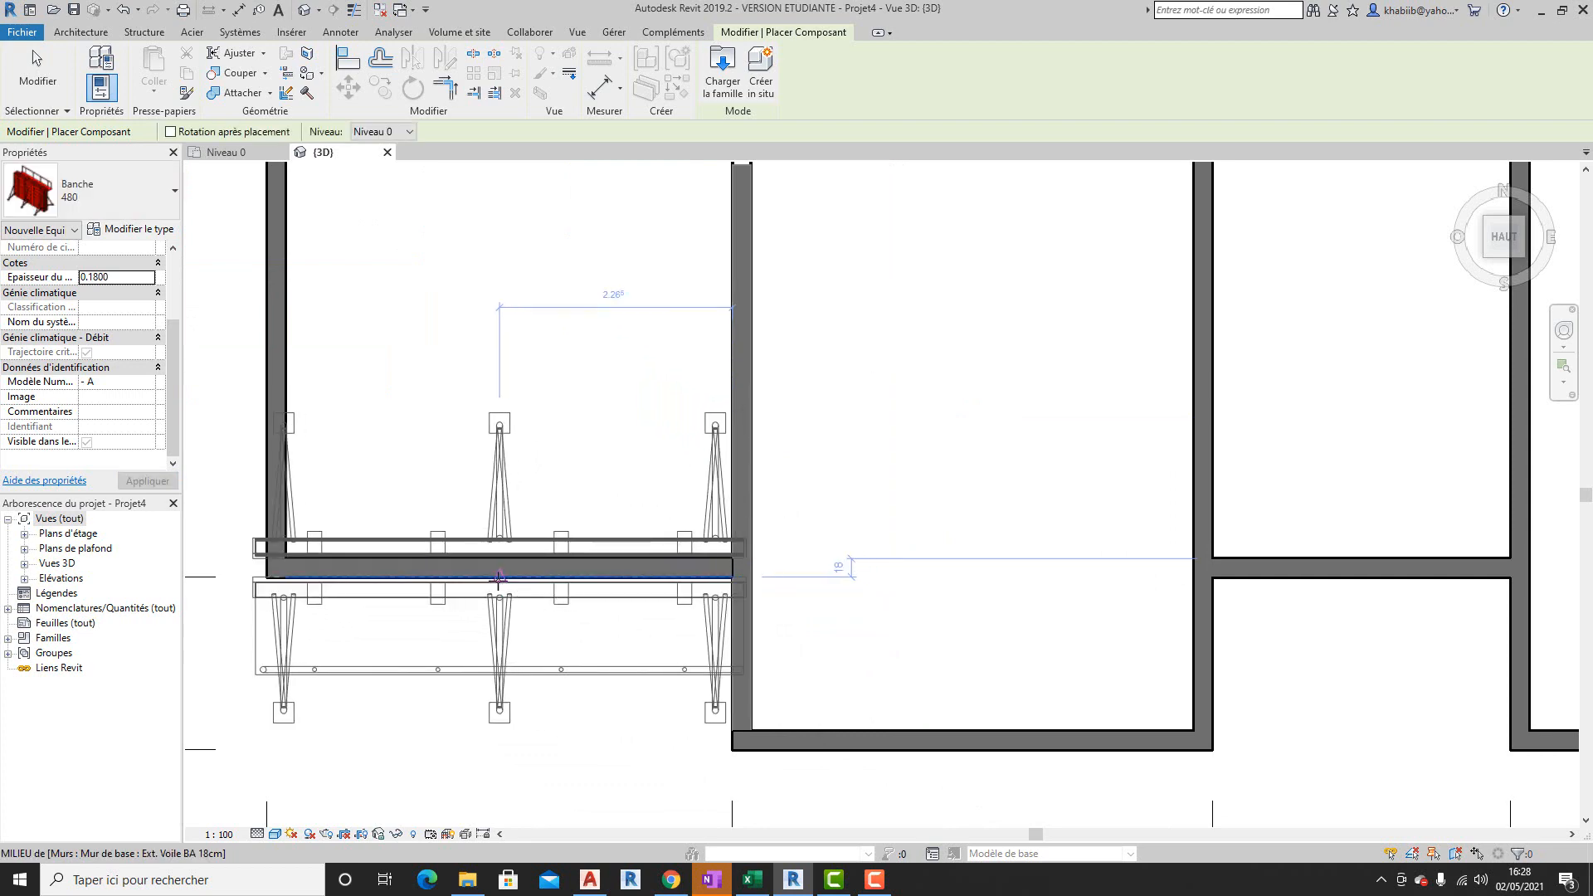
left_click(480, 586)
key("Escape")
- Nudge the new Banche 480 panel left until its right end clears the adjoining vertical wall
scroll(747, 606, "up", 3)
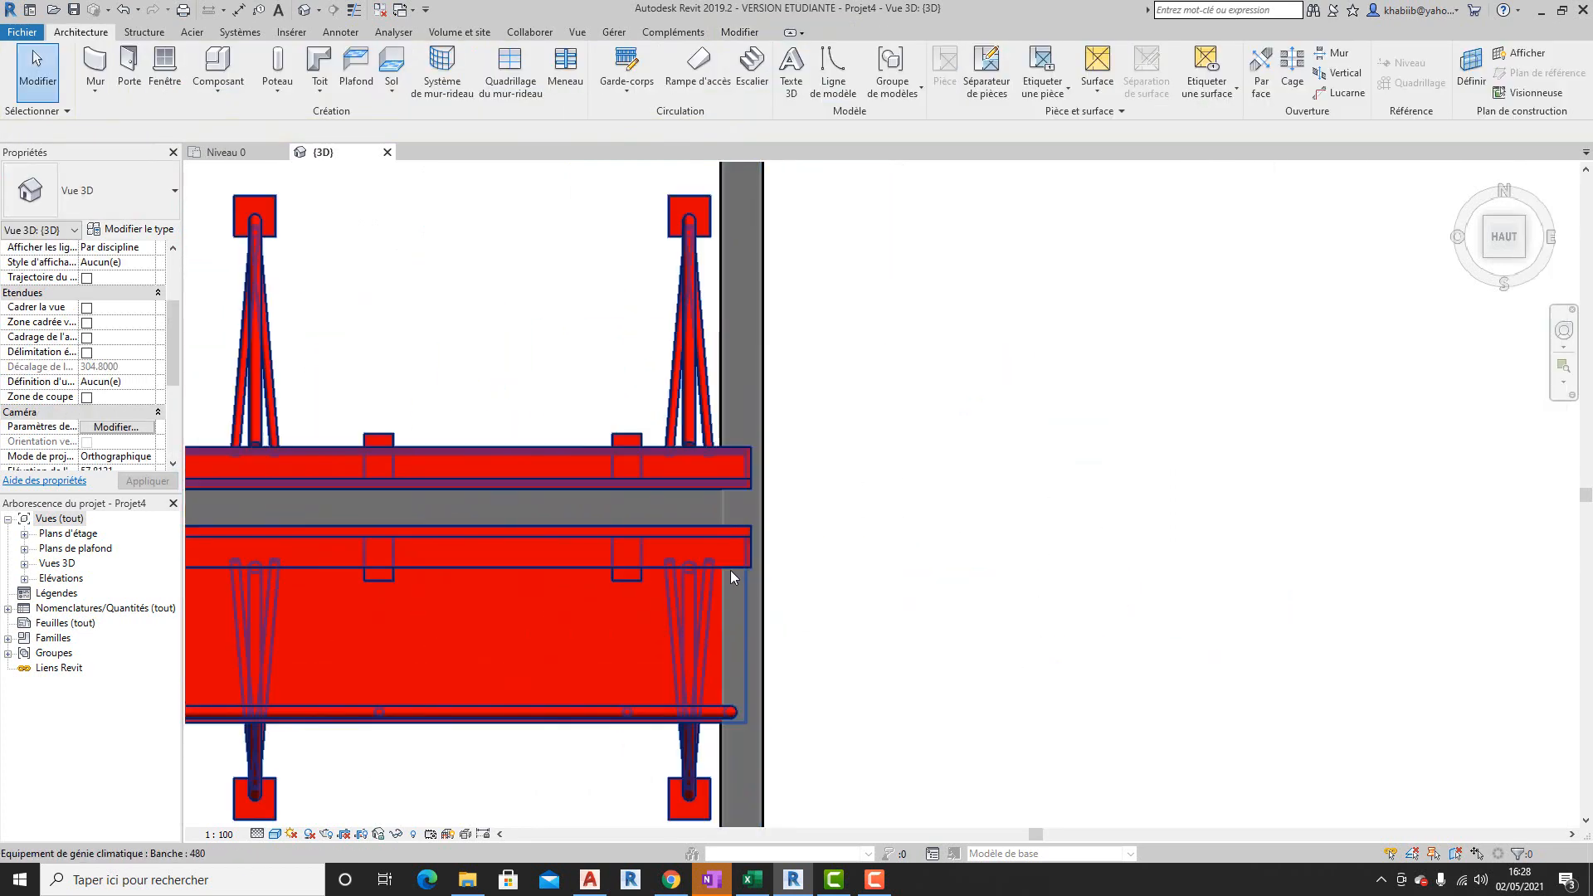
left_click(705, 565)
key("Left")
key("Left")
key("Left")
key("Left")
key("Left")
key("Left")
key("Left")
key("Left")
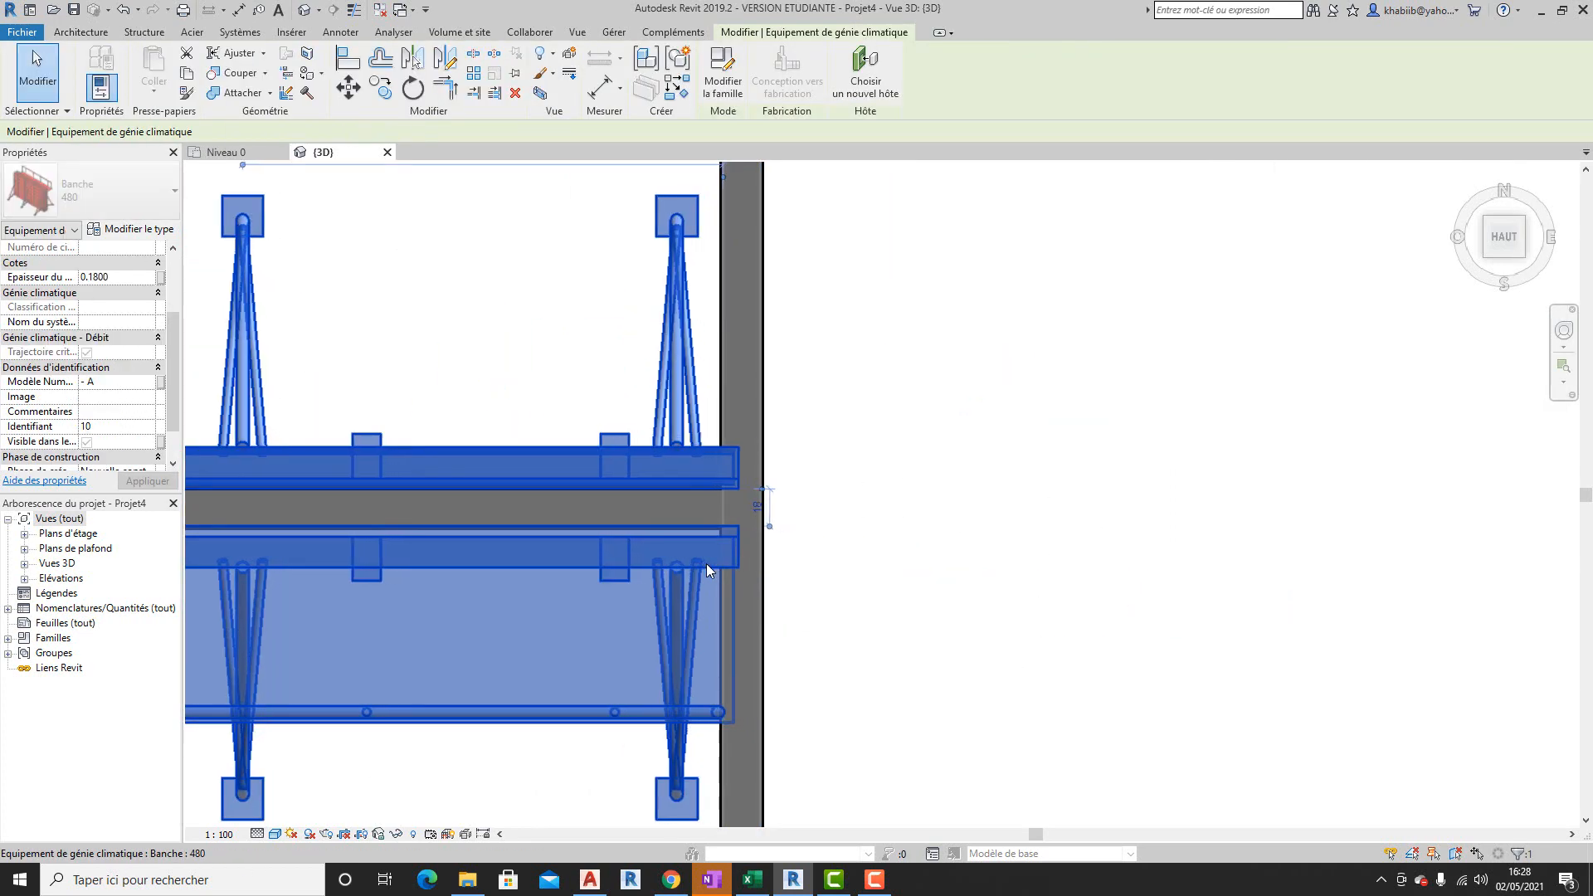
key("Left")
key("Left")
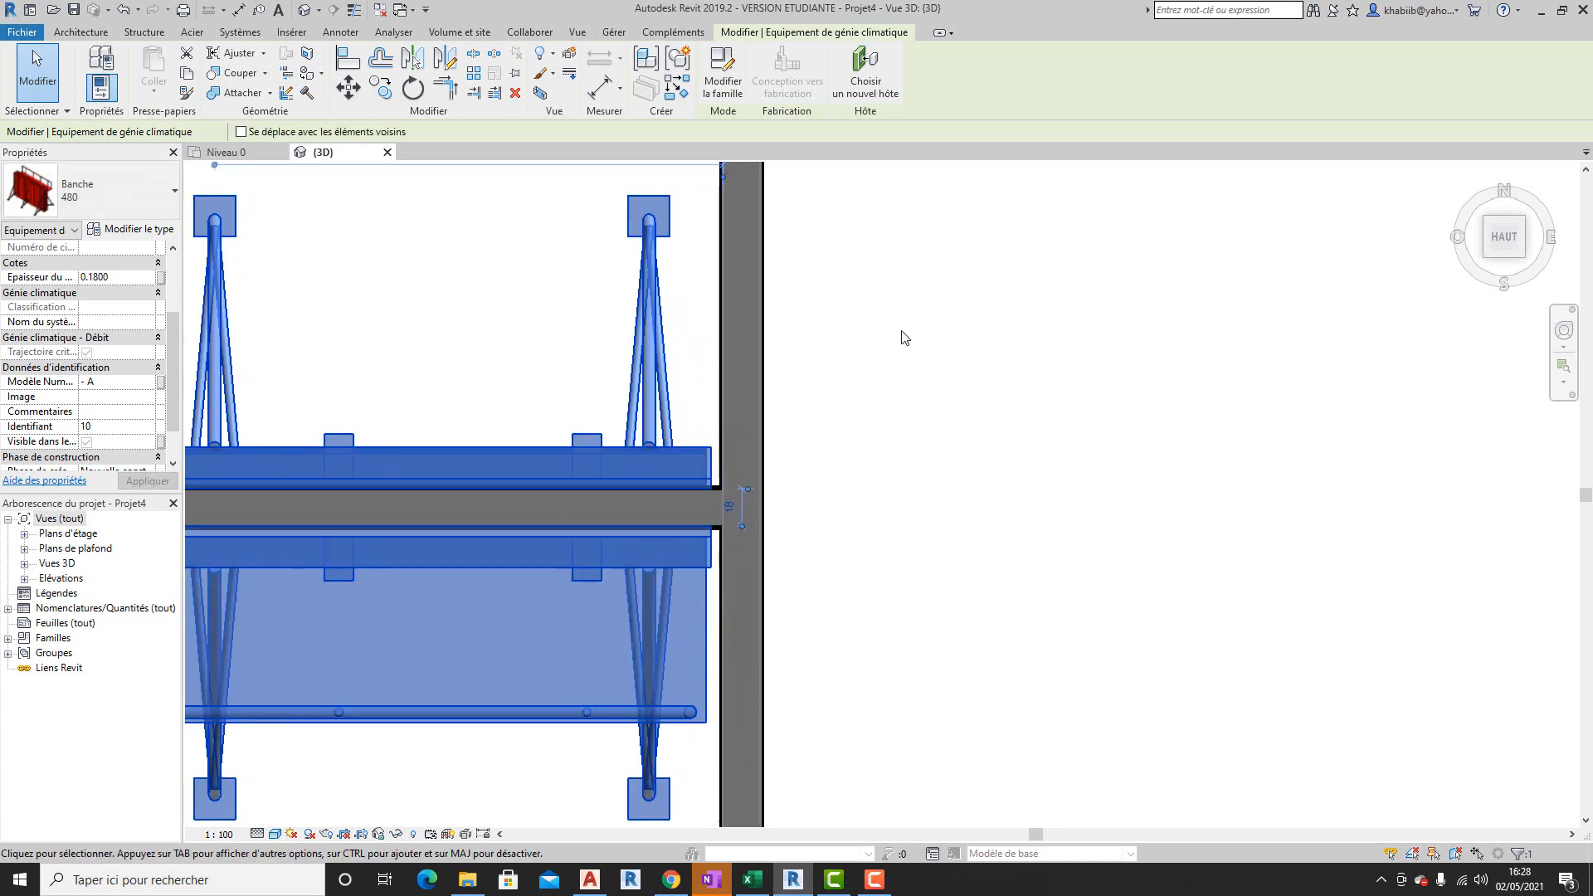
- Align the Banche 480 panel's right end with the near face of the adjoining vertical wall
left_click(348, 58)
scroll(706, 500, "up", 3)
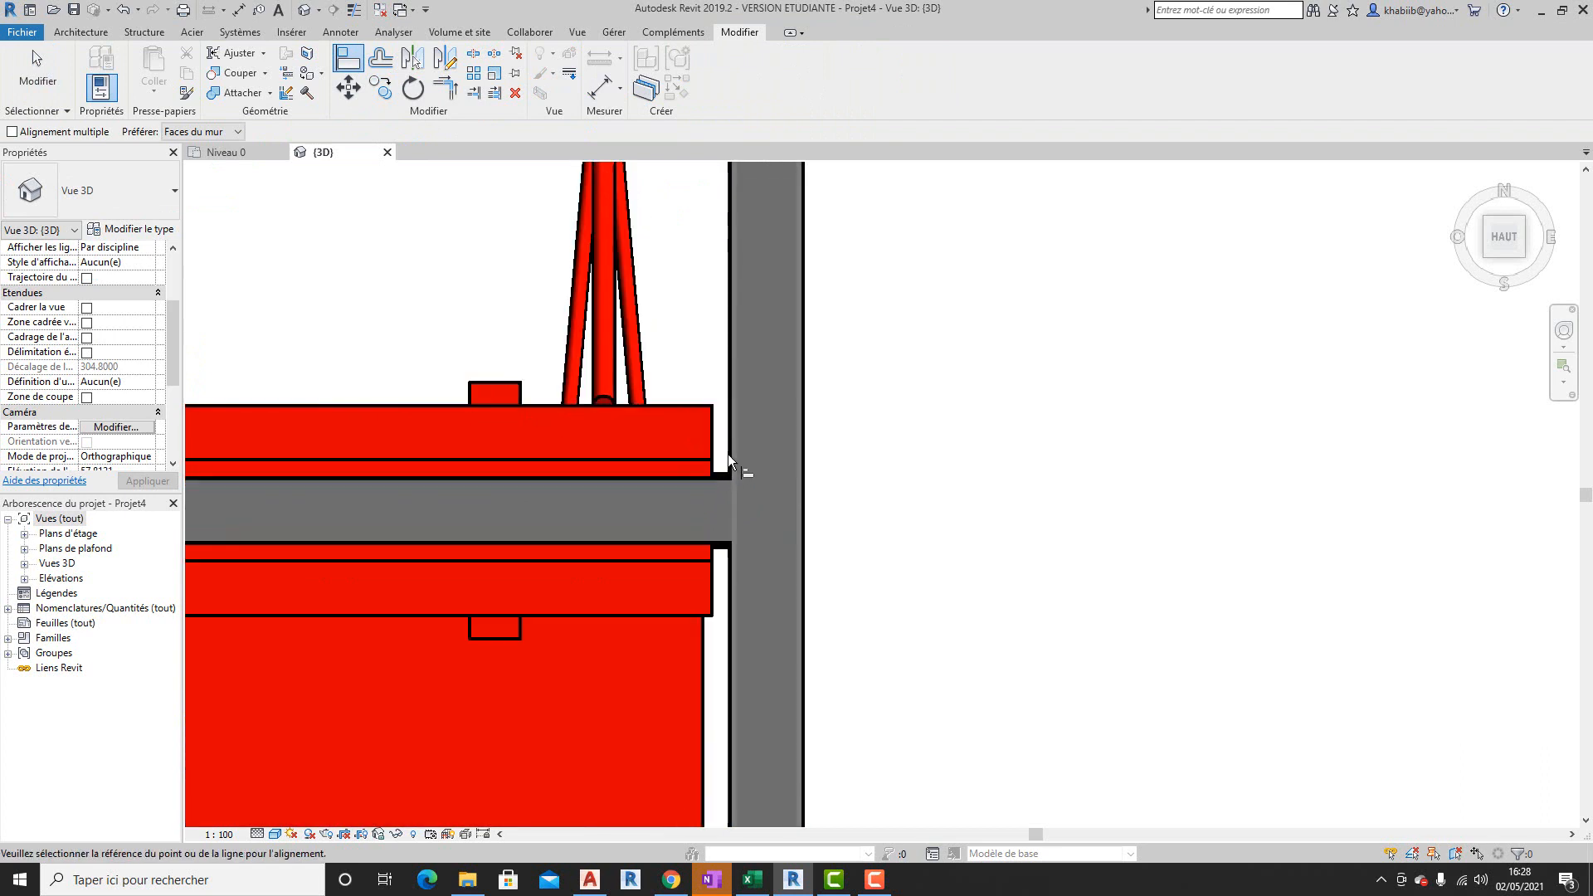
scroll(729, 433, "up", 2)
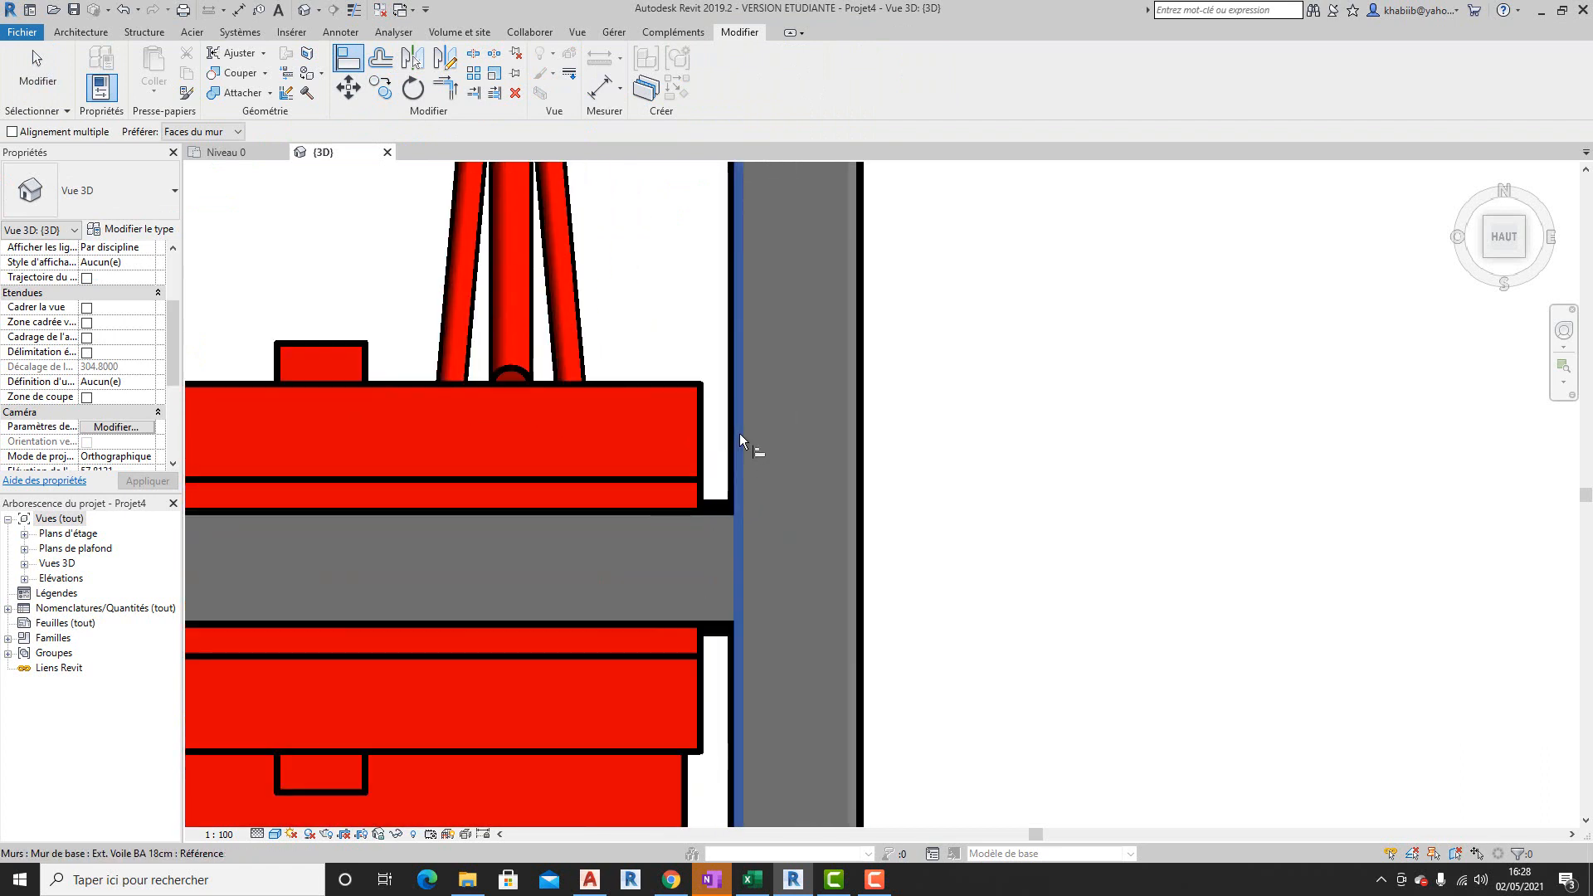
left_click(737, 434)
left_click(699, 437)
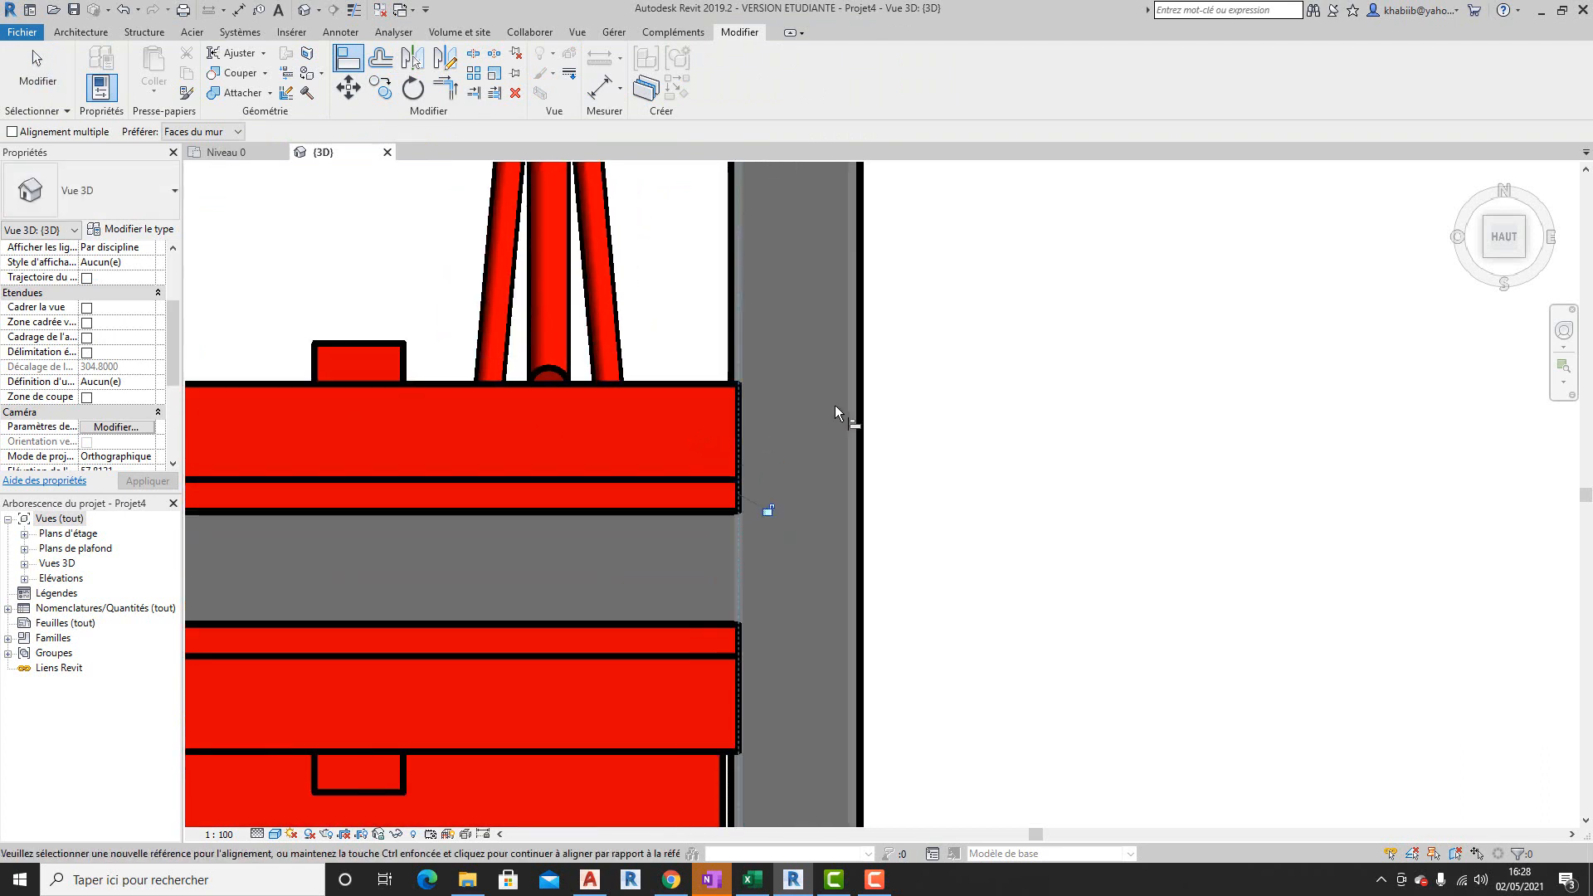
scroll(904, 430, "down", 2)
scroll(976, 430, "down", 2)
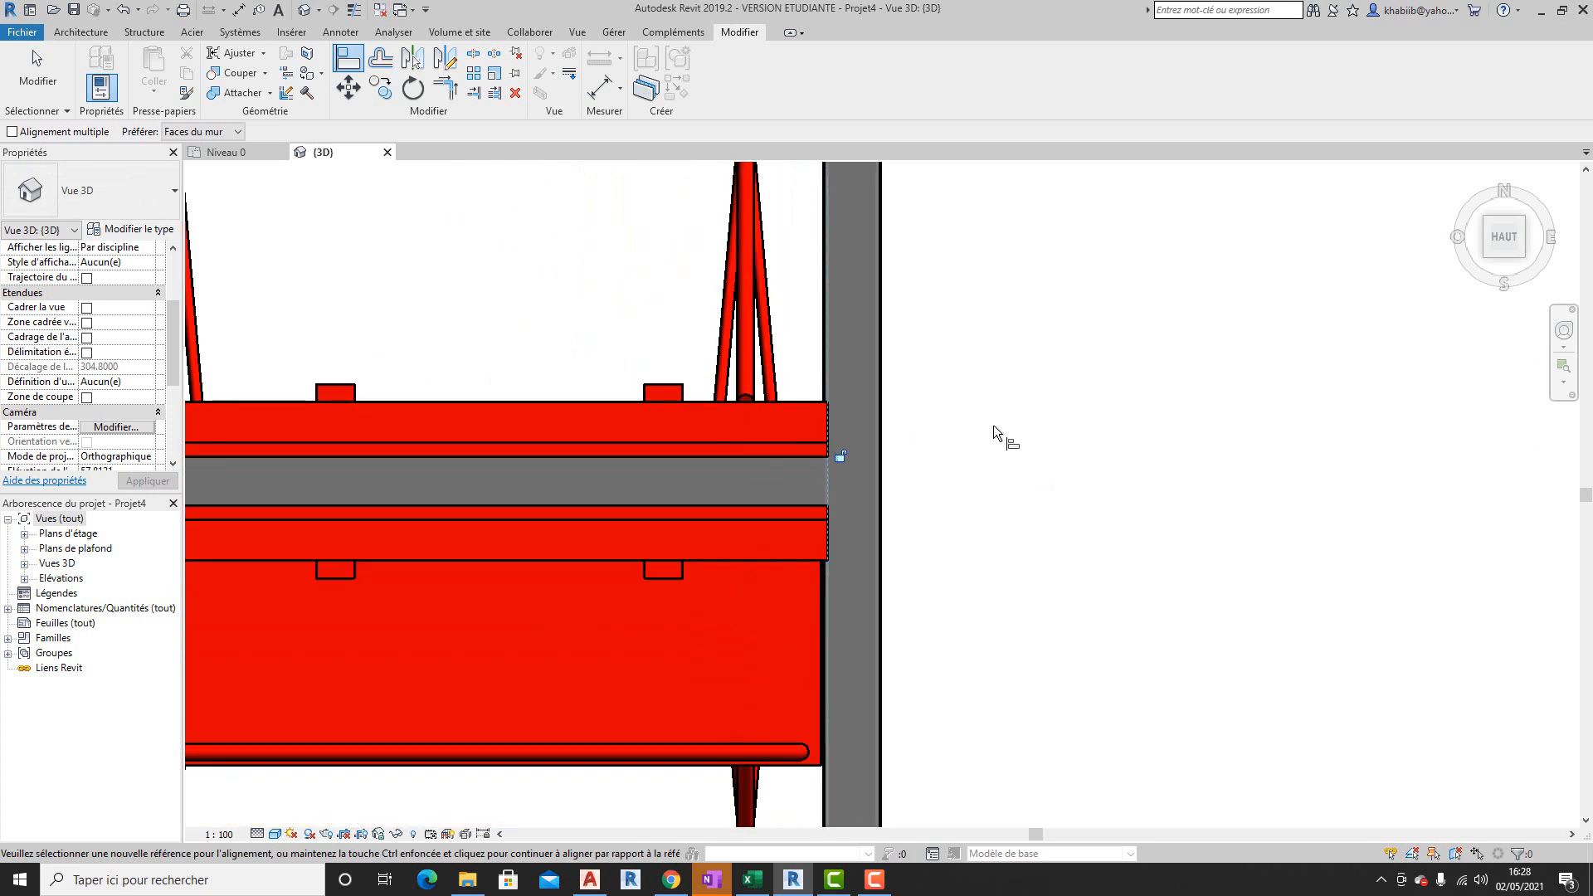
scroll(988, 421, "down", 2)
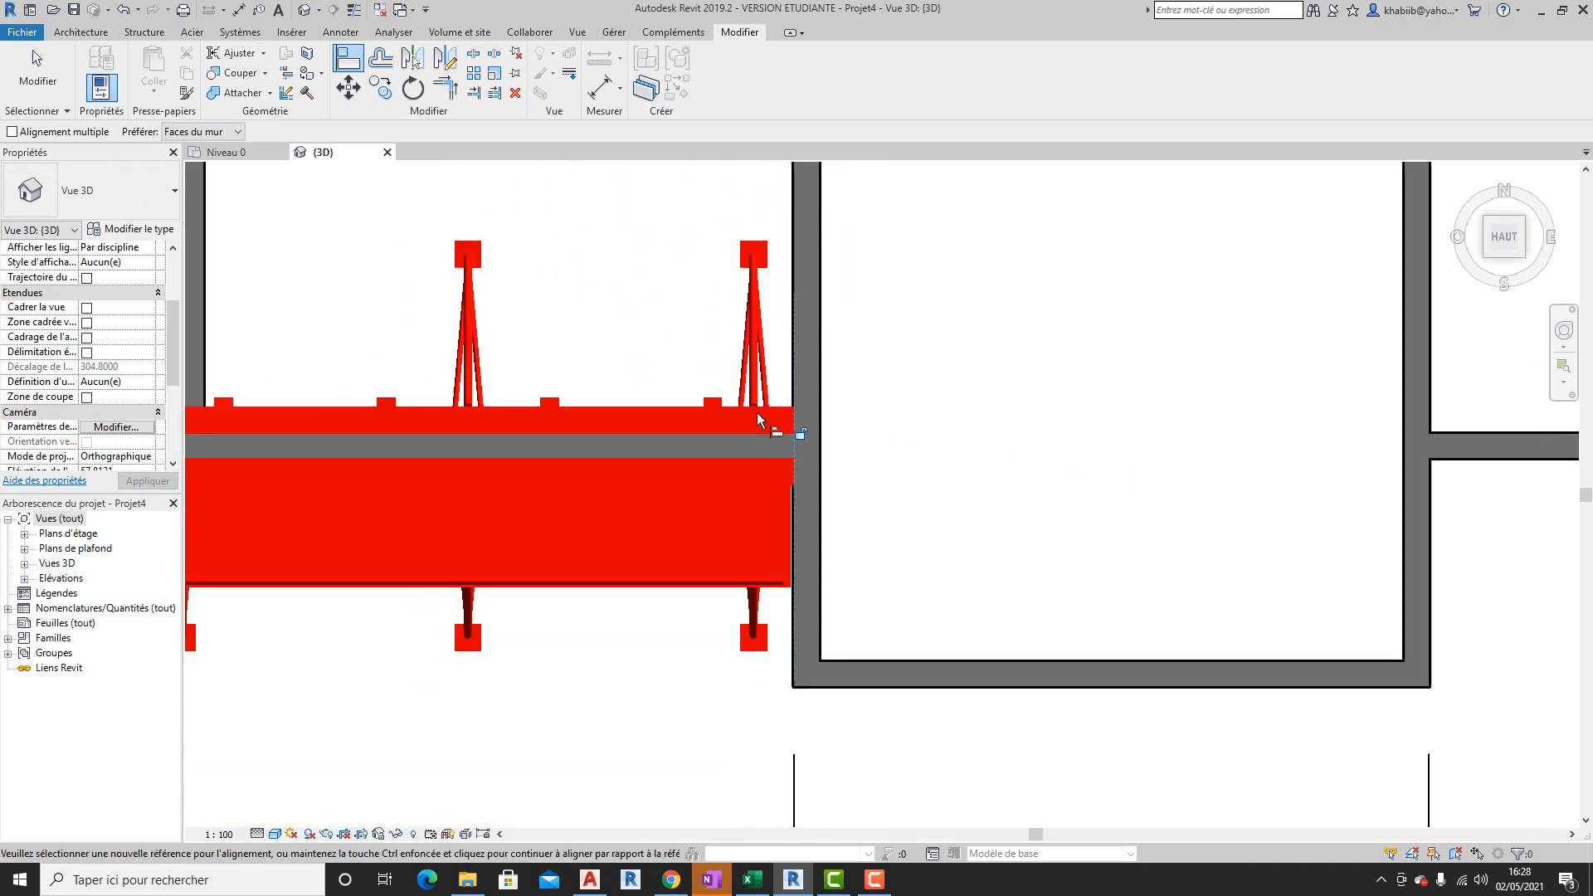
scroll(844, 378, "down", 2)
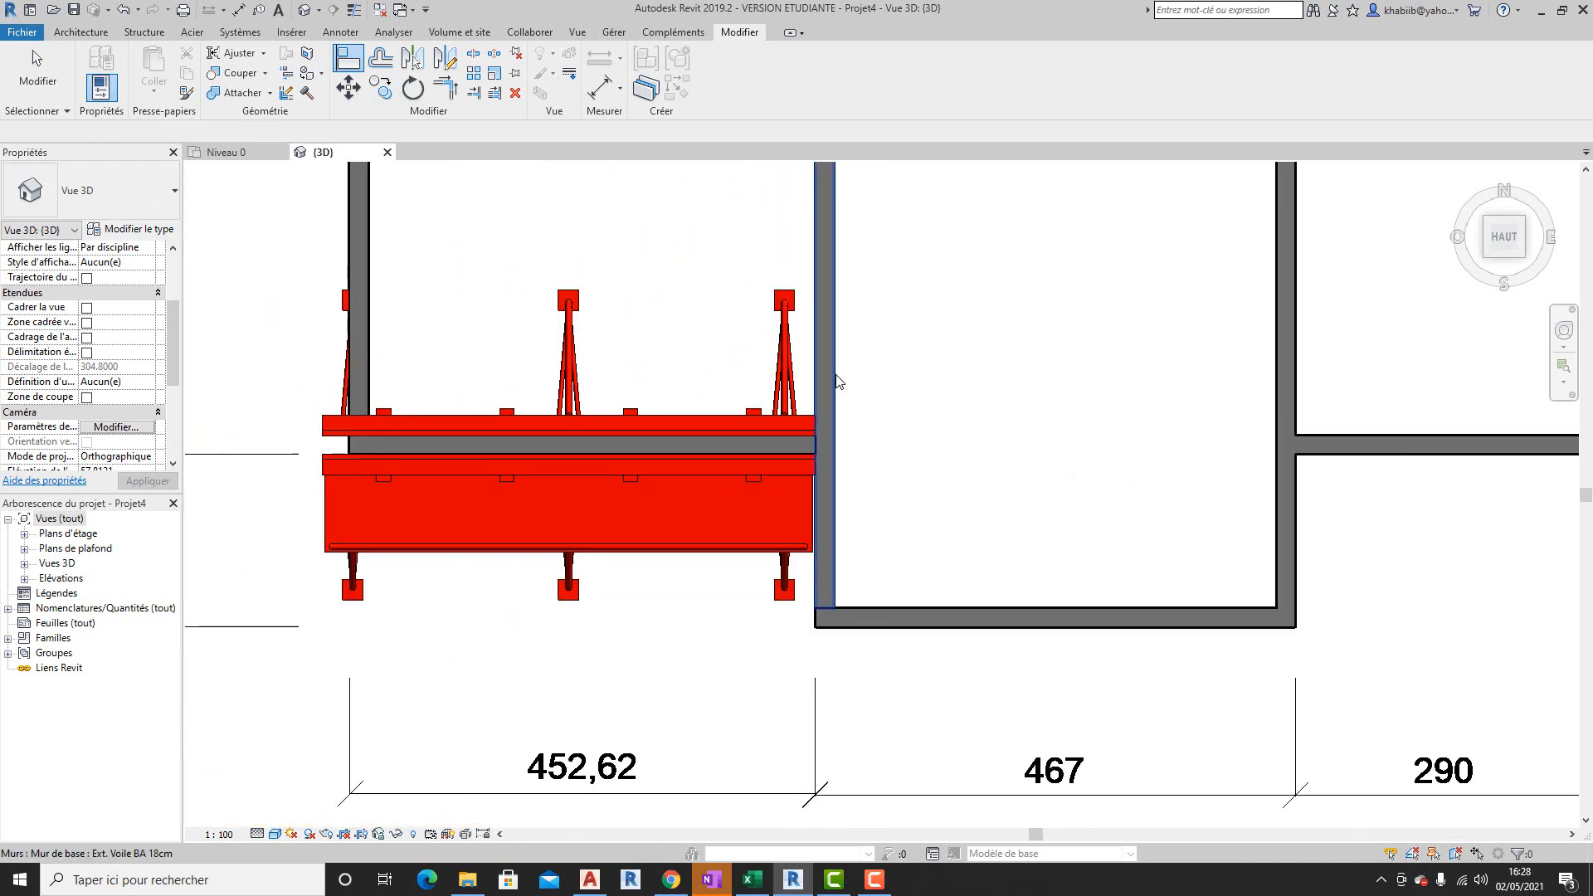
key("Escape")
- Check the layer structure of the left vertical wall's type Ext. Voile BA 18cm without changing it
left_click(830, 373)
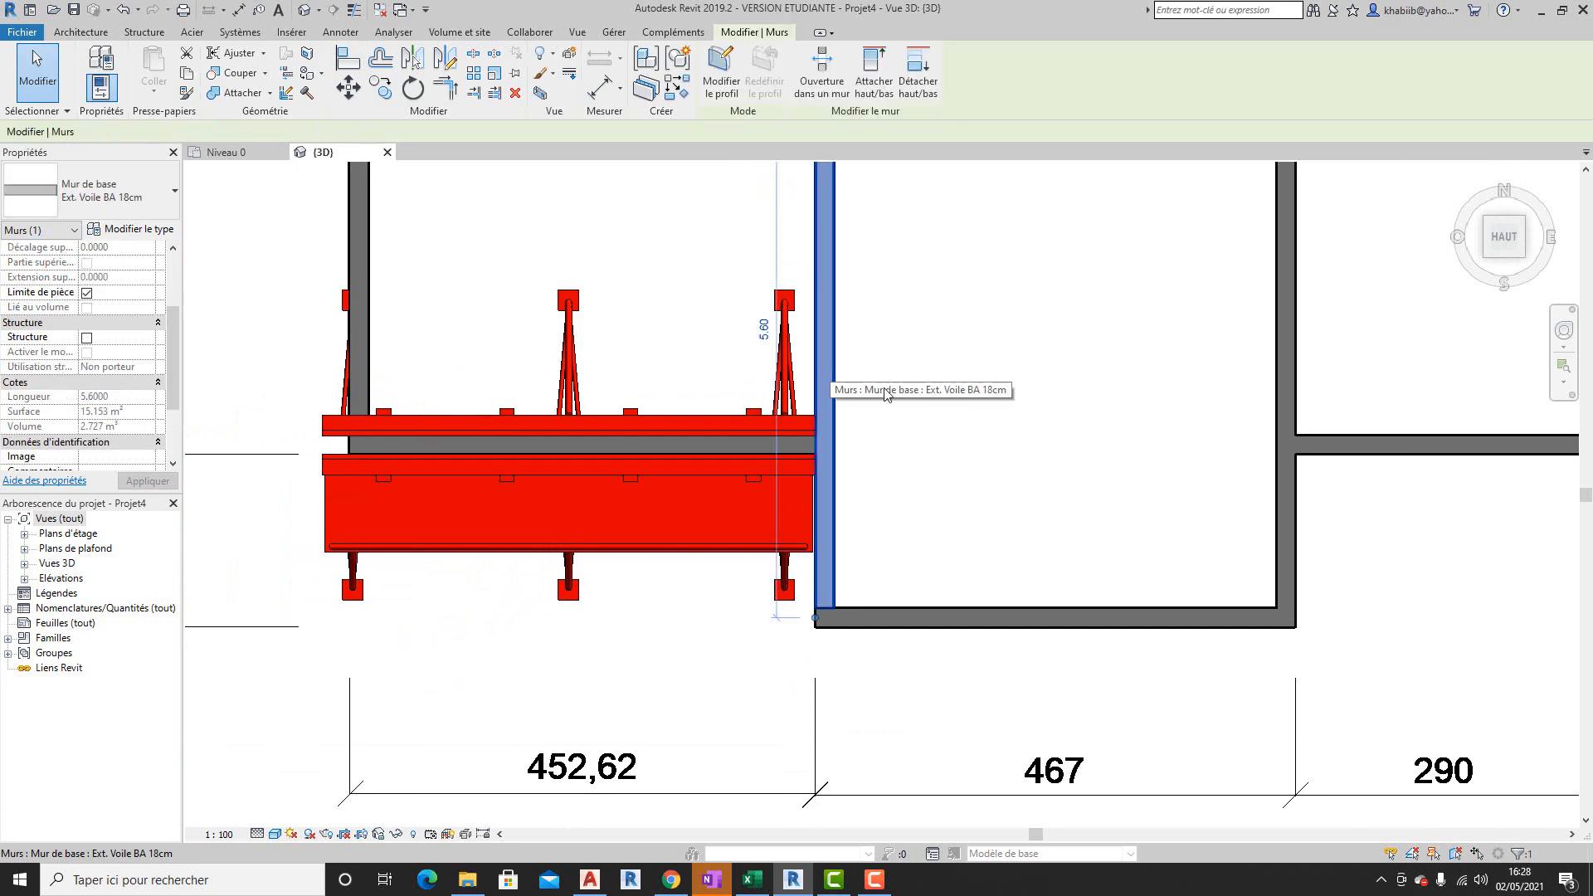
left_click(935, 355)
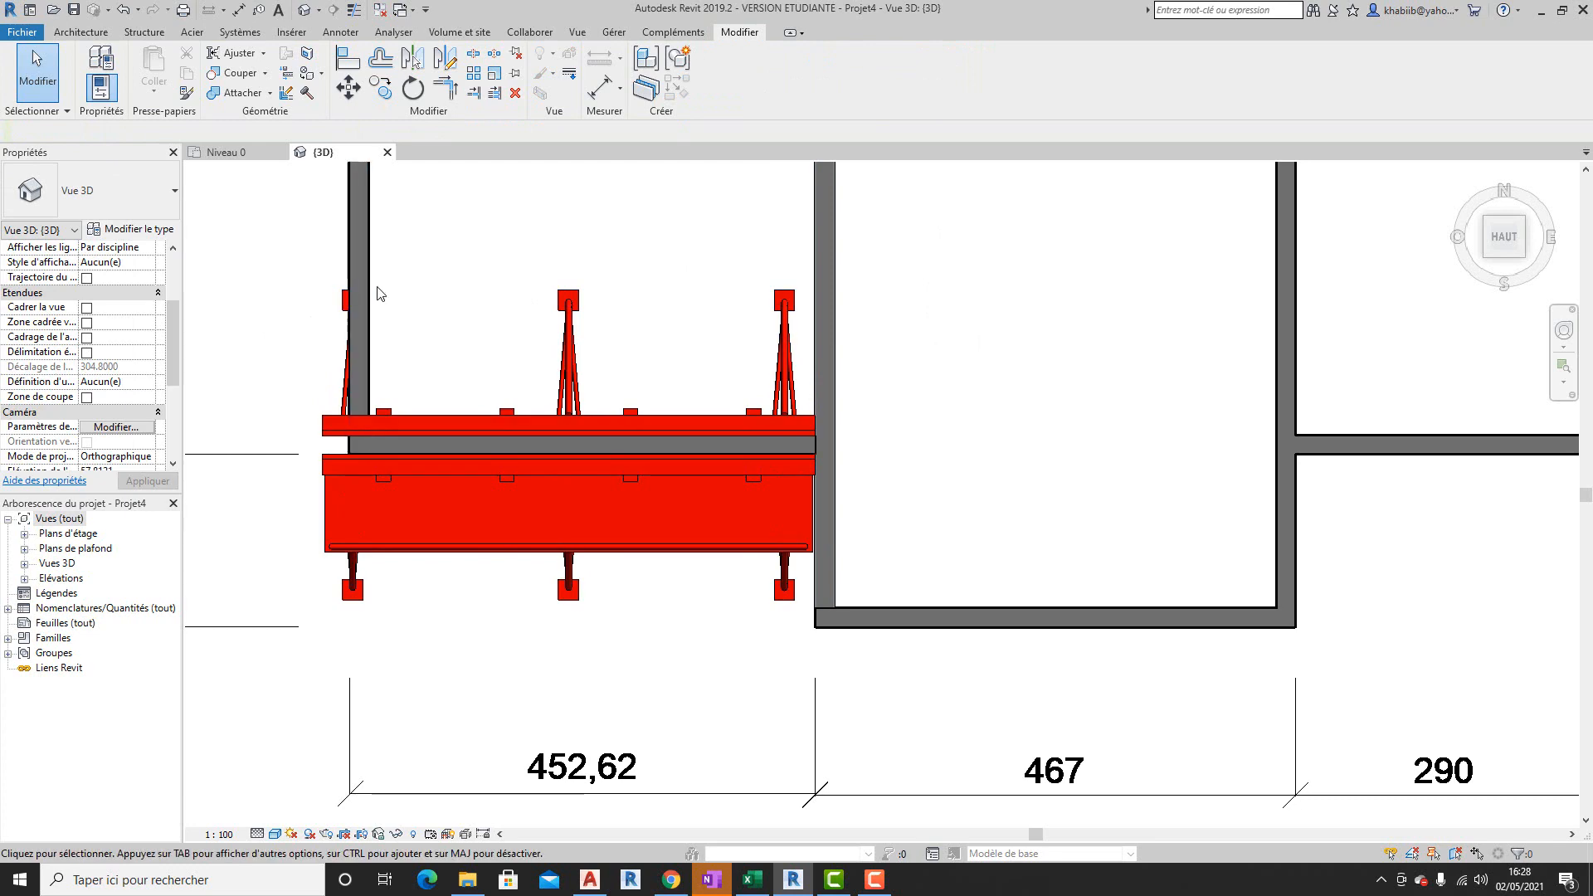
left_click(361, 249)
left_click(124, 229)
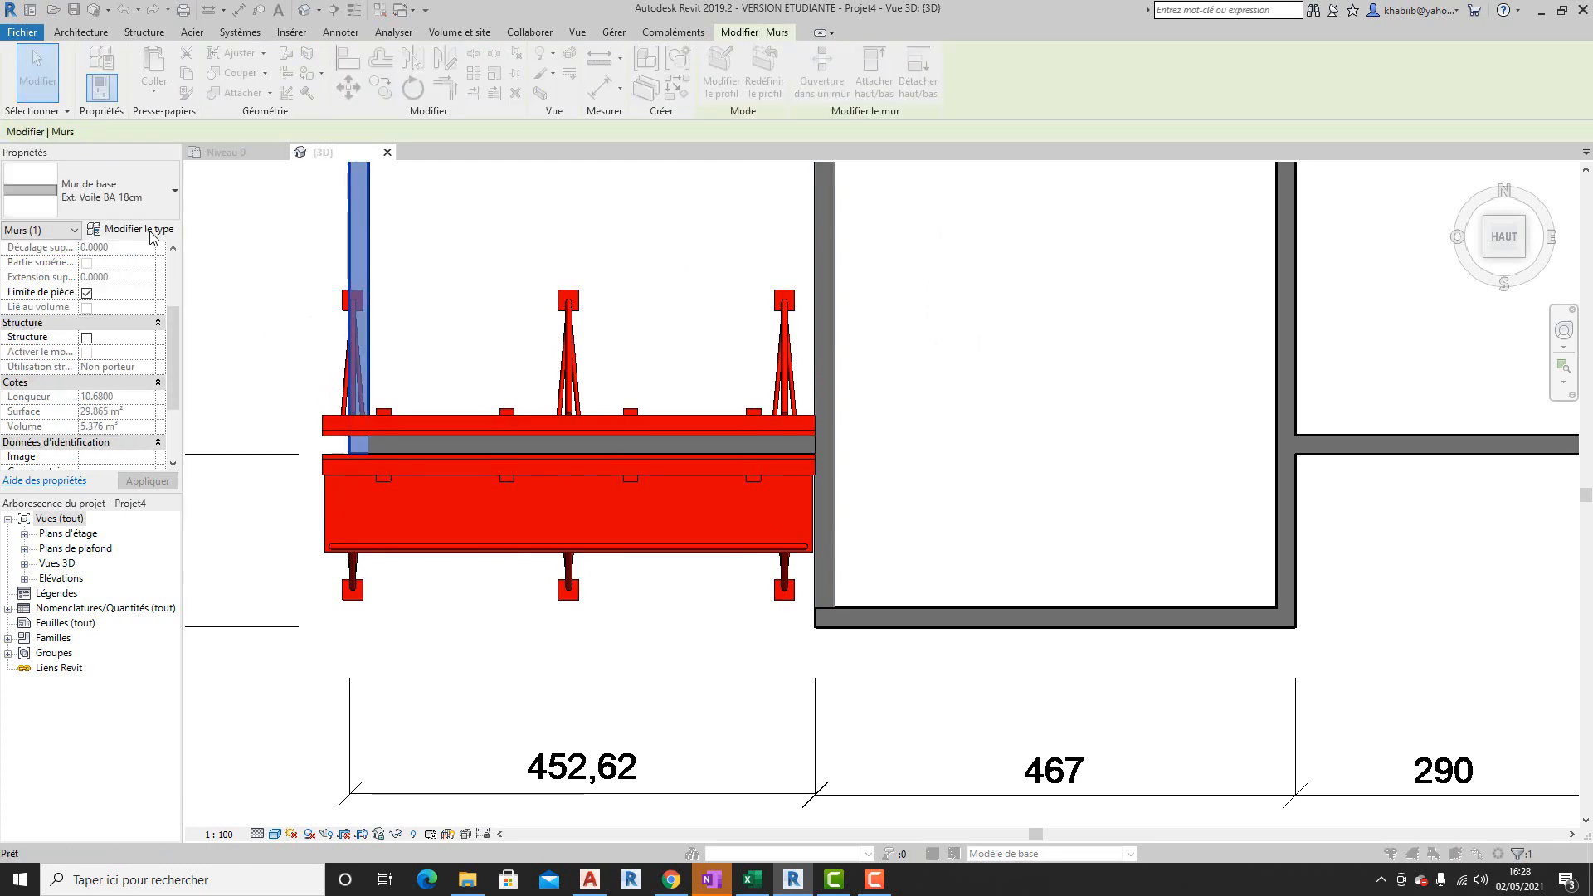
left_click(1229, 341)
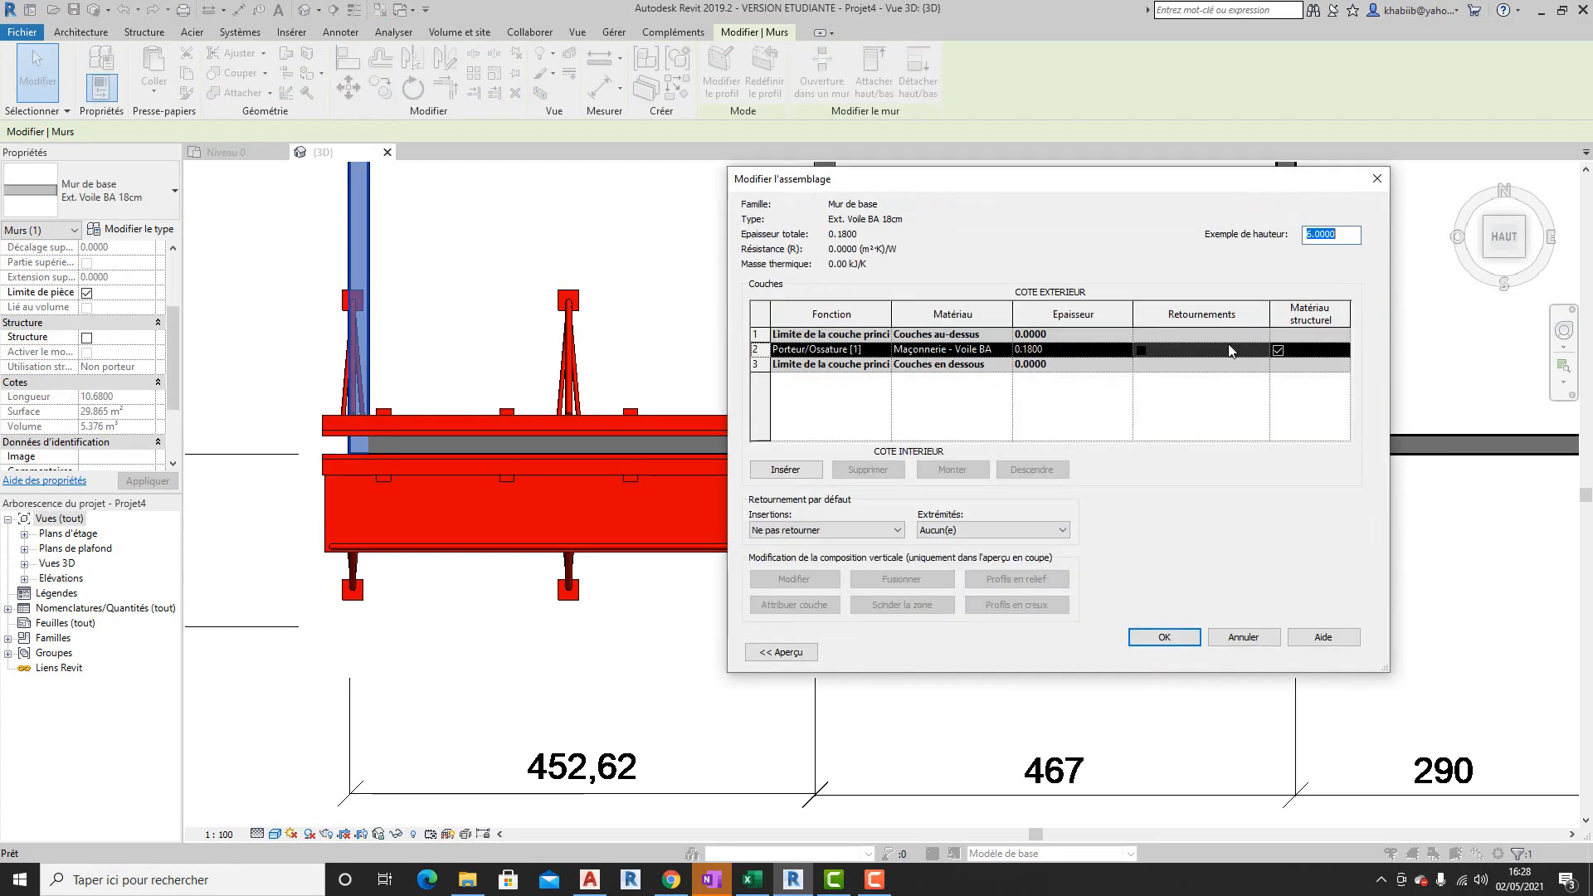
left_click(1376, 179)
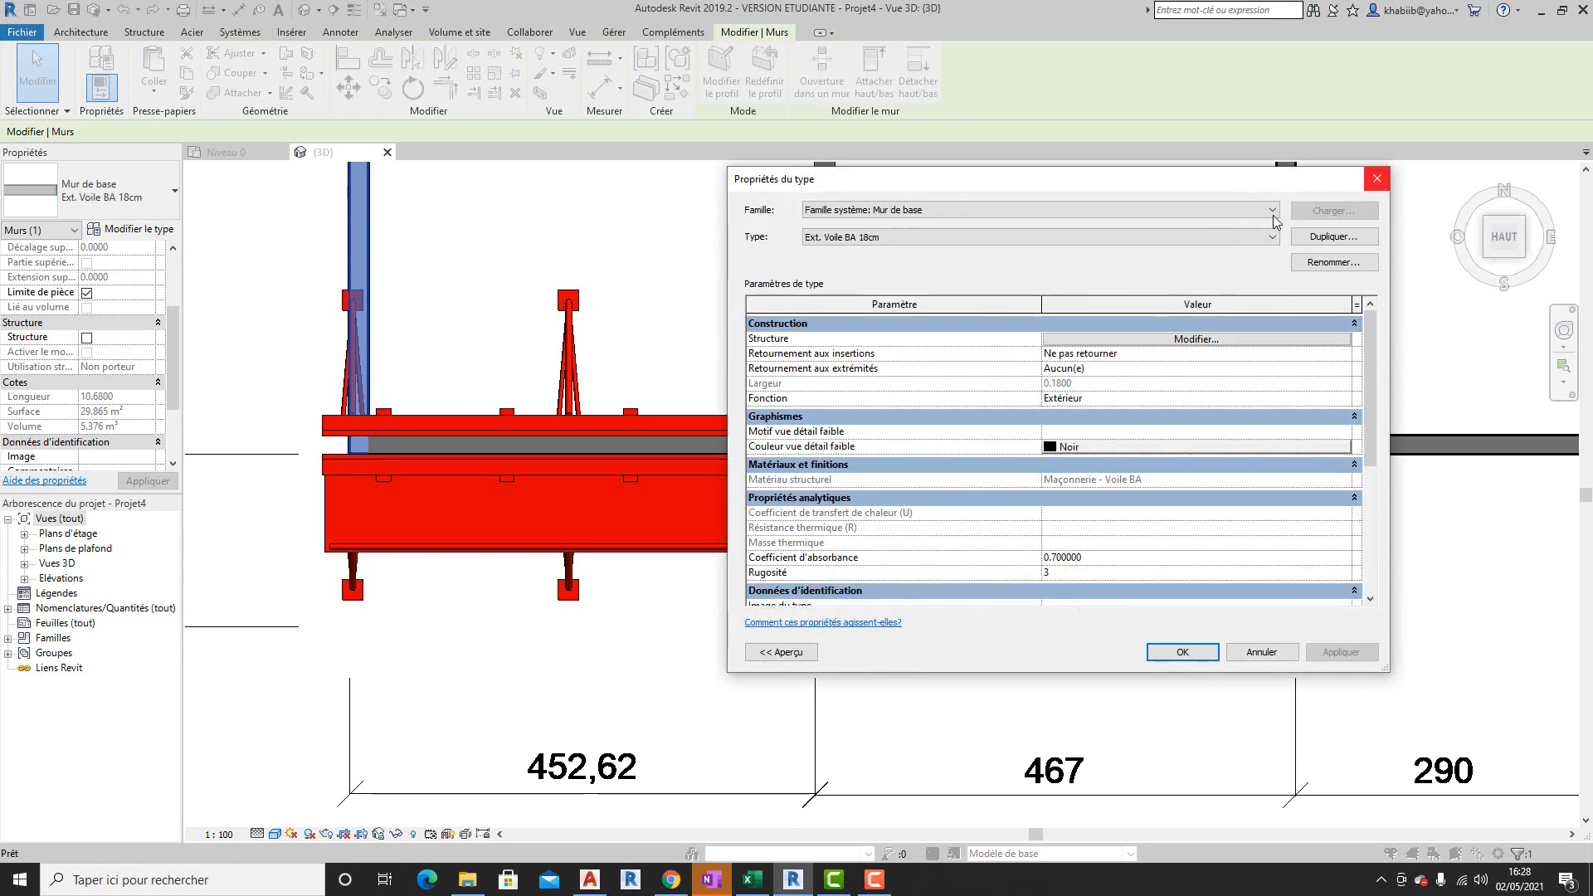
left_click(1375, 179)
left_click(918, 370)
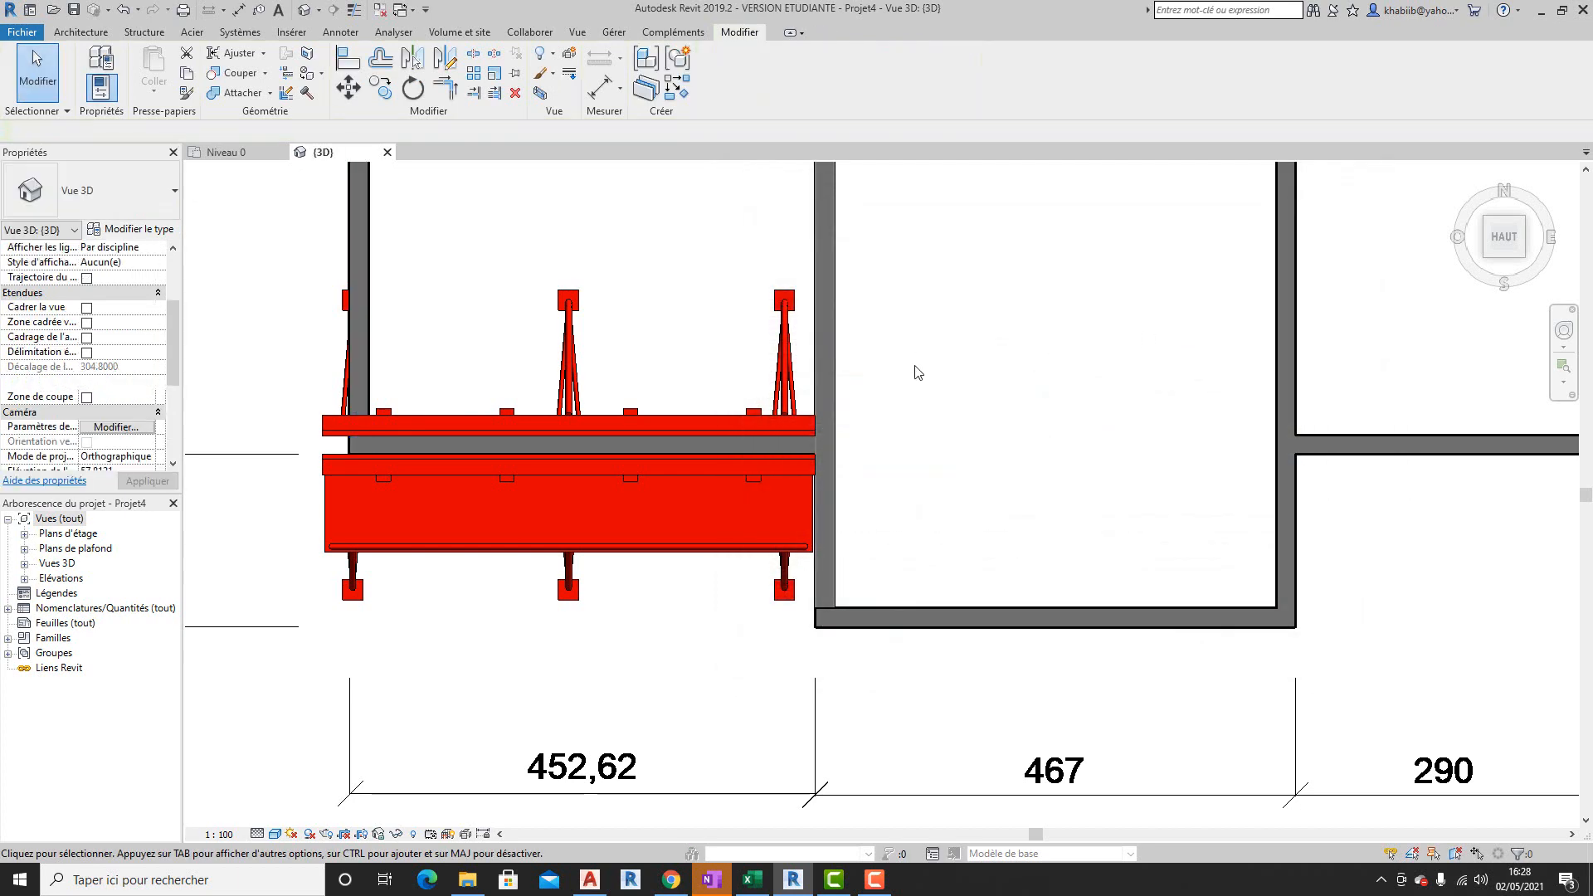
- Examine the position of the Banche panels along the walls in the top view
scroll(832, 425, "up", 2)
scroll(899, 365, "down", 3)
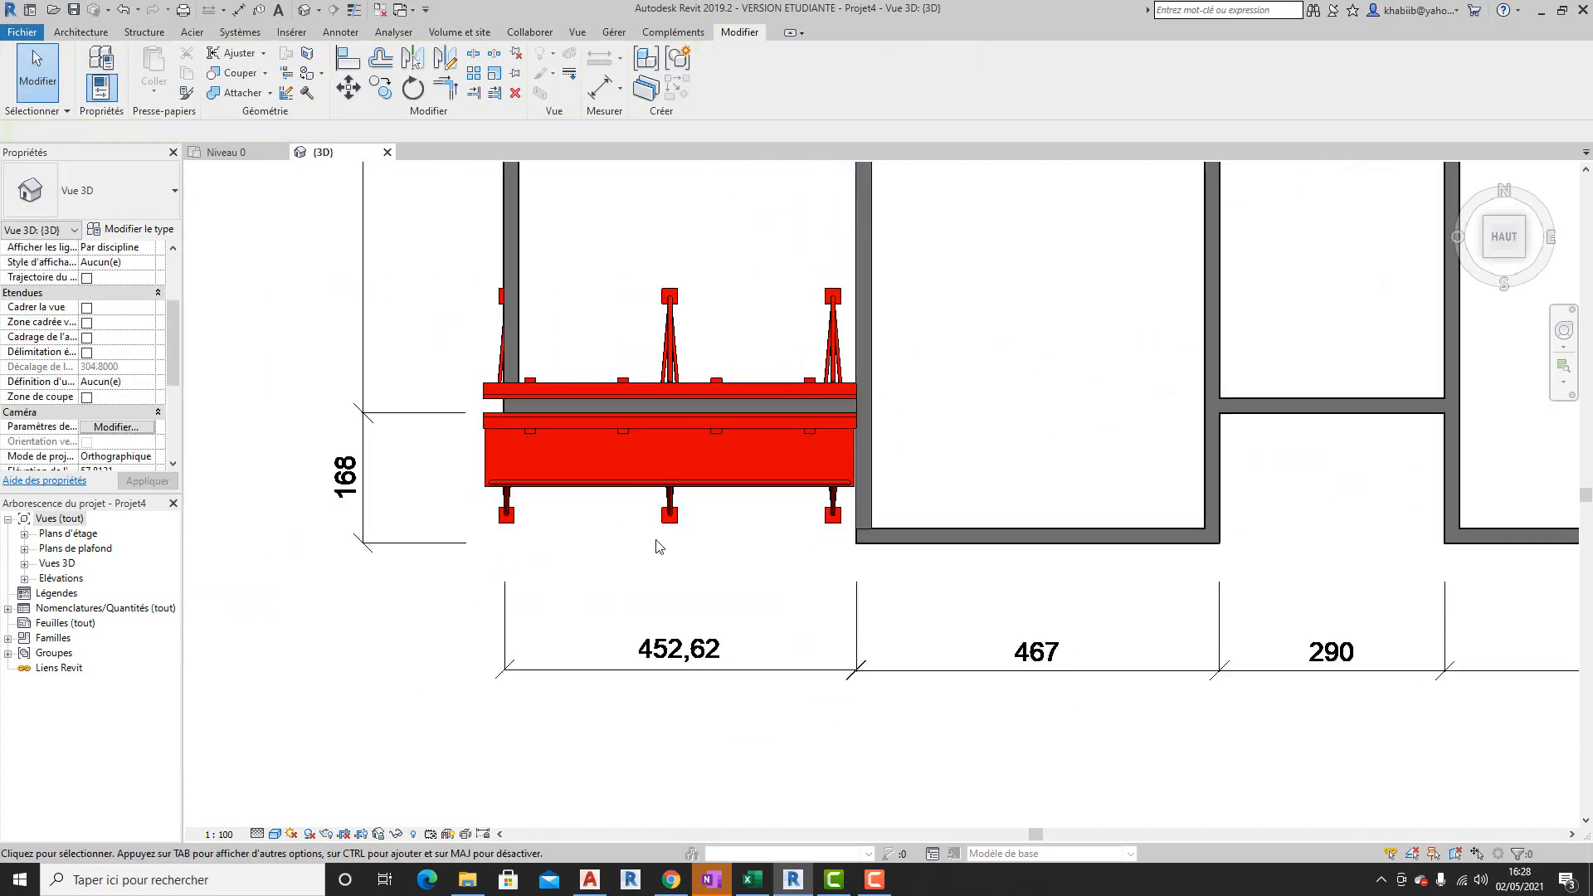
scroll(285, 569, "down", 3)
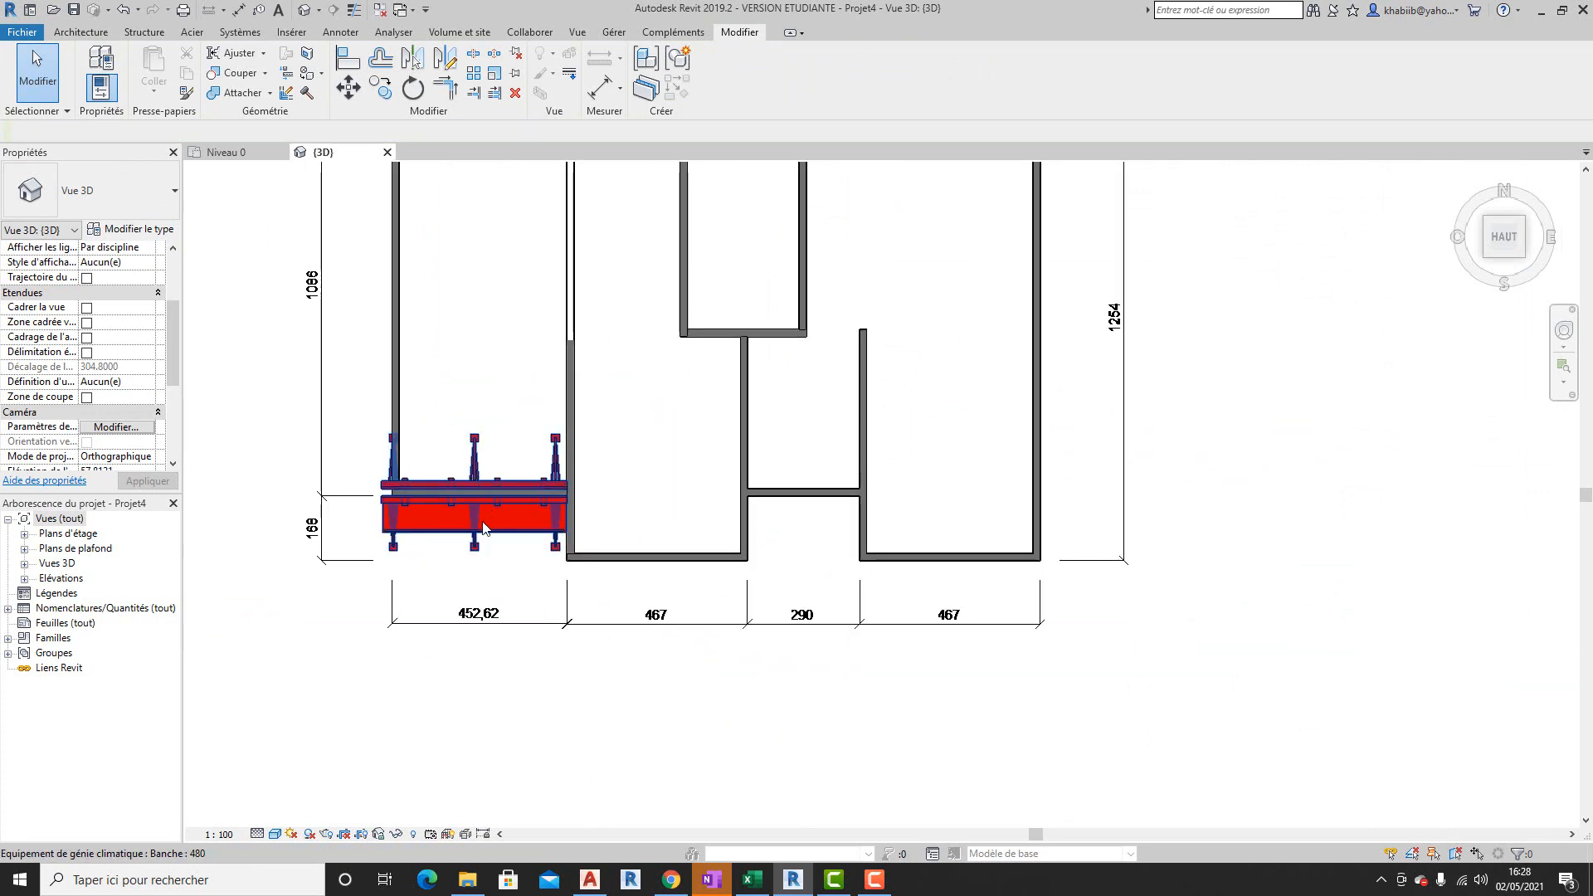
scroll(478, 533, "down", 1)
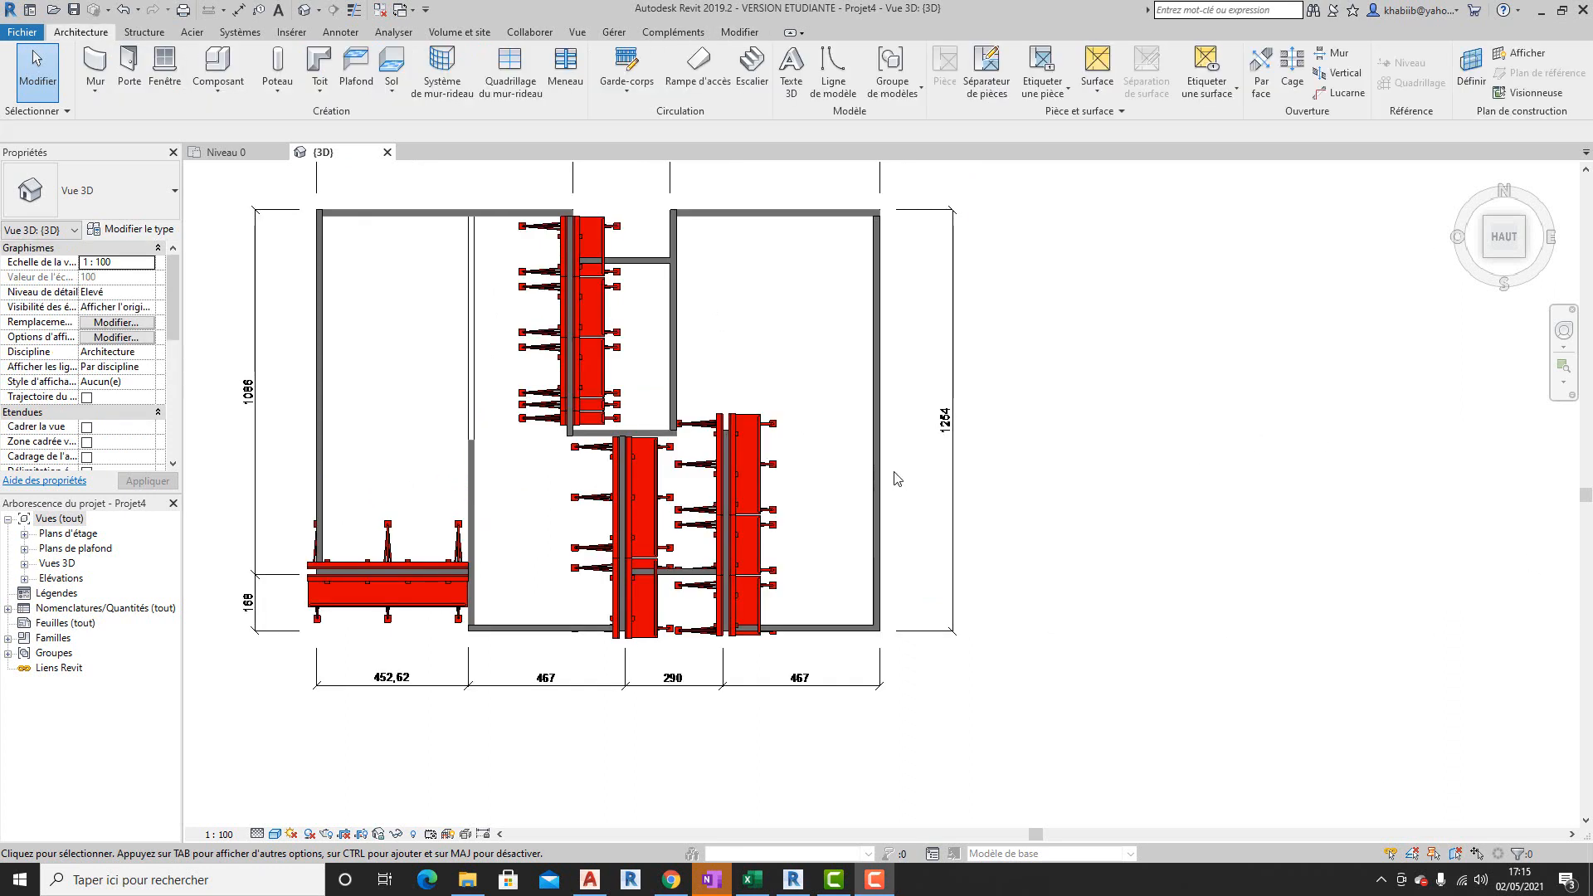
scroll(895, 478, "down", 1)
scroll(830, 469, "up", 3)
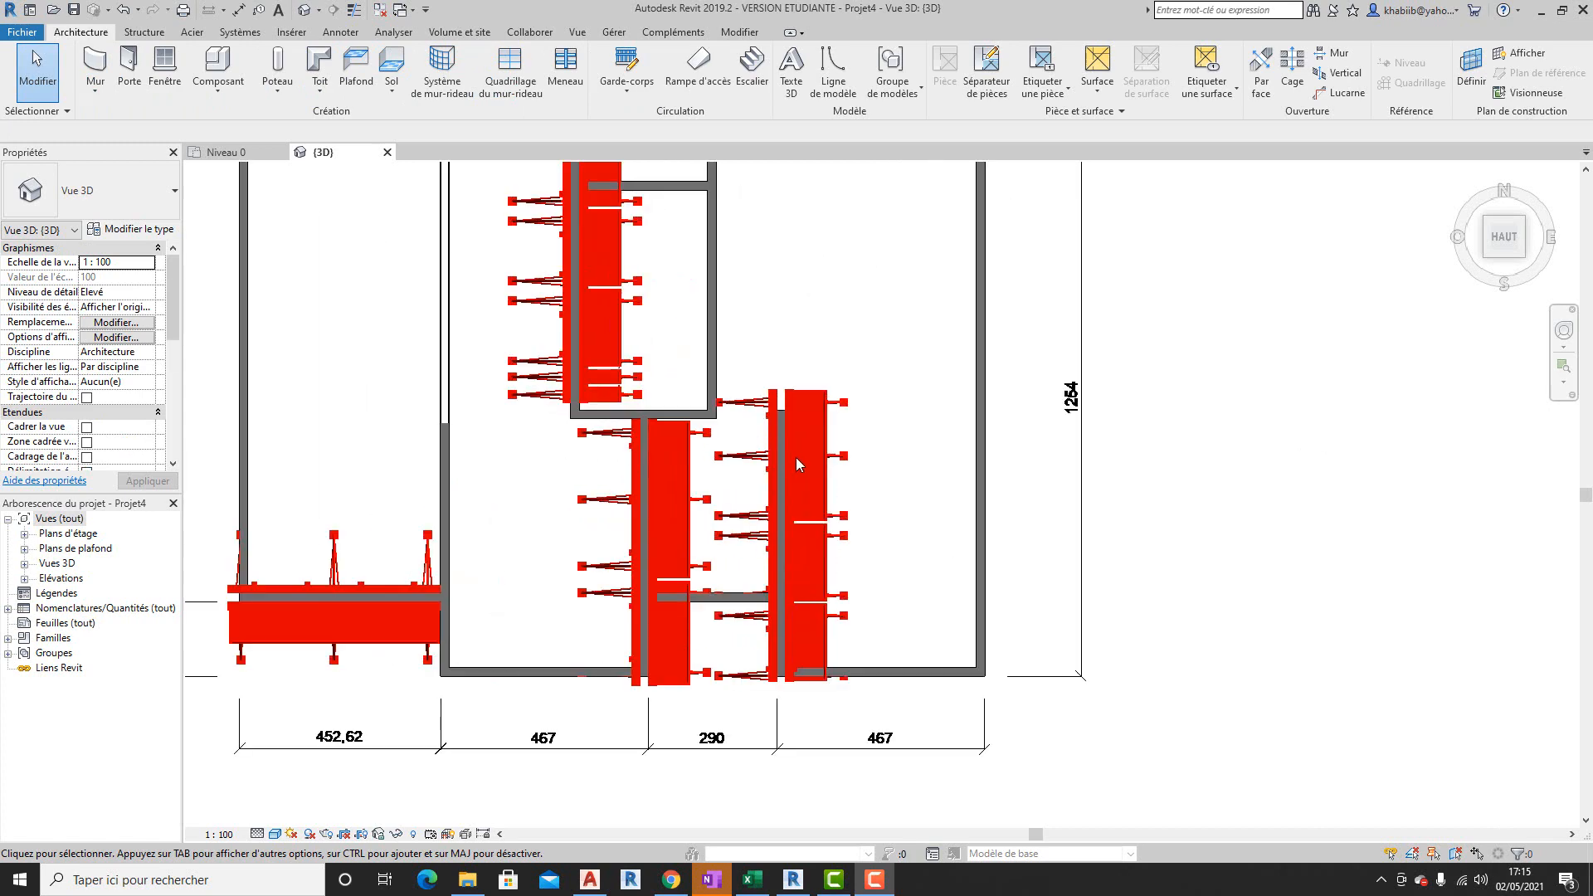
scroll(1038, 470, "down", 2)
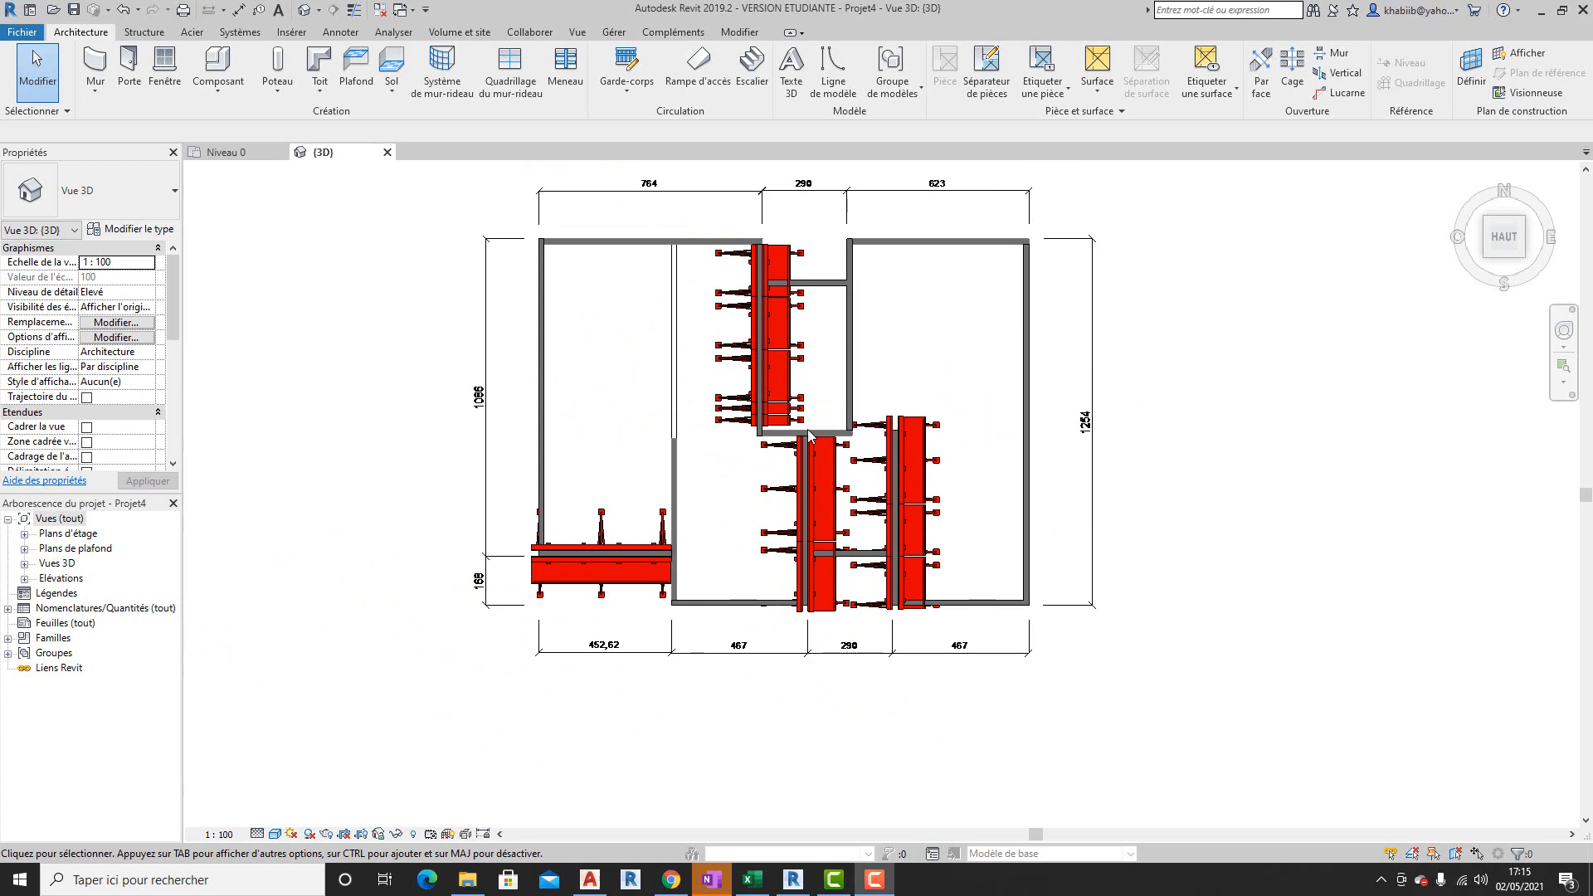
scroll(722, 436, "up", 3)
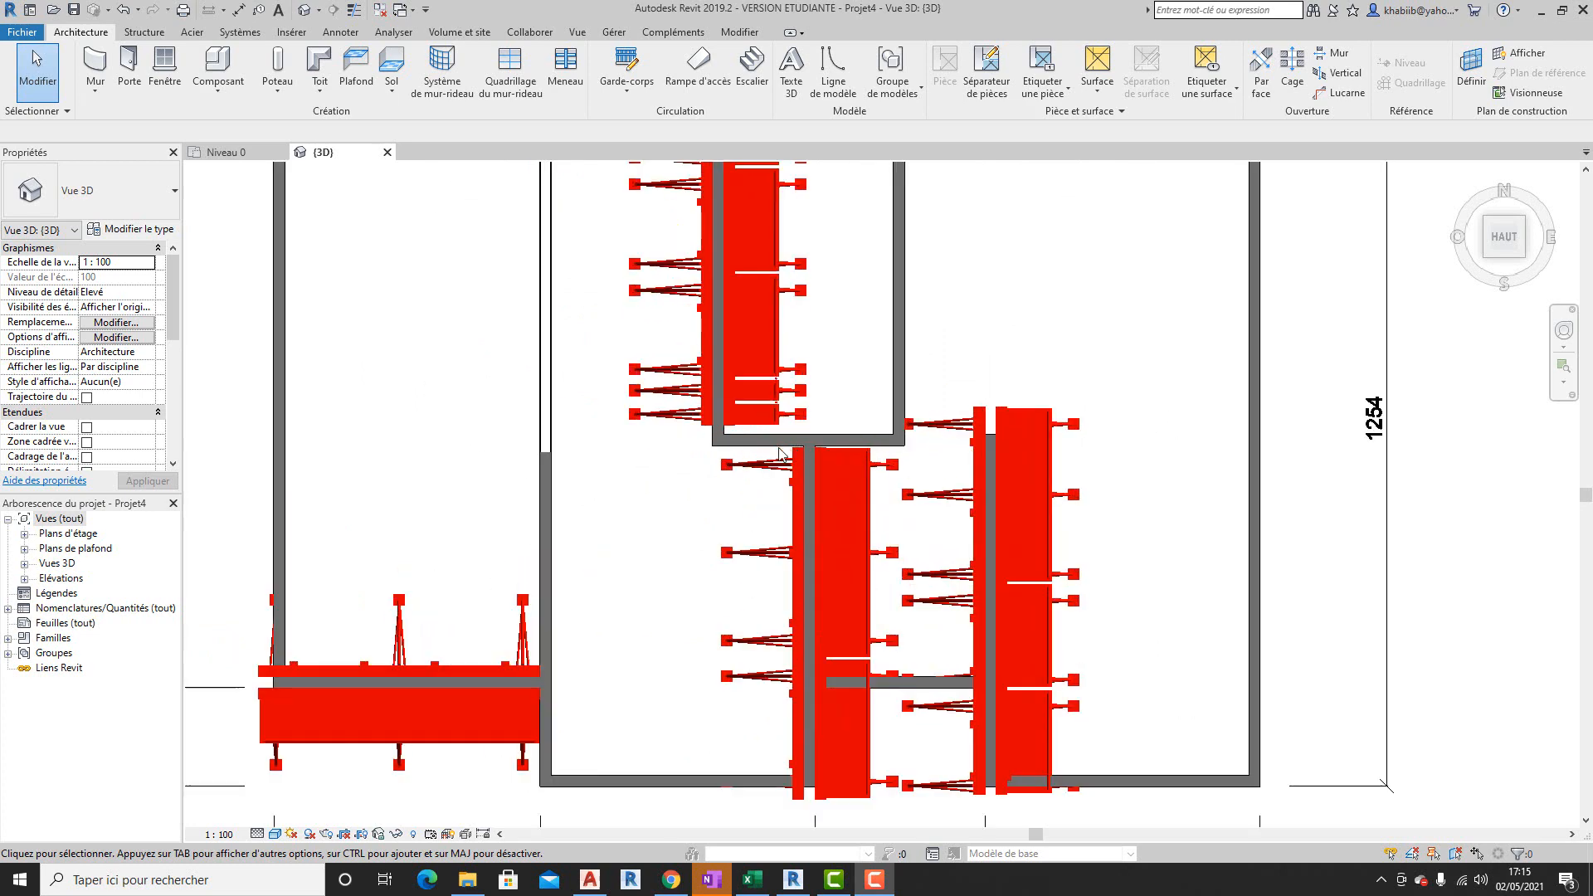
- Check the wall join at the lower-left corner of the central room without changing its configuration
scroll(714, 431, "down", 2)
scroll(714, 431, "up", 4)
scroll(714, 431, "down", 3)
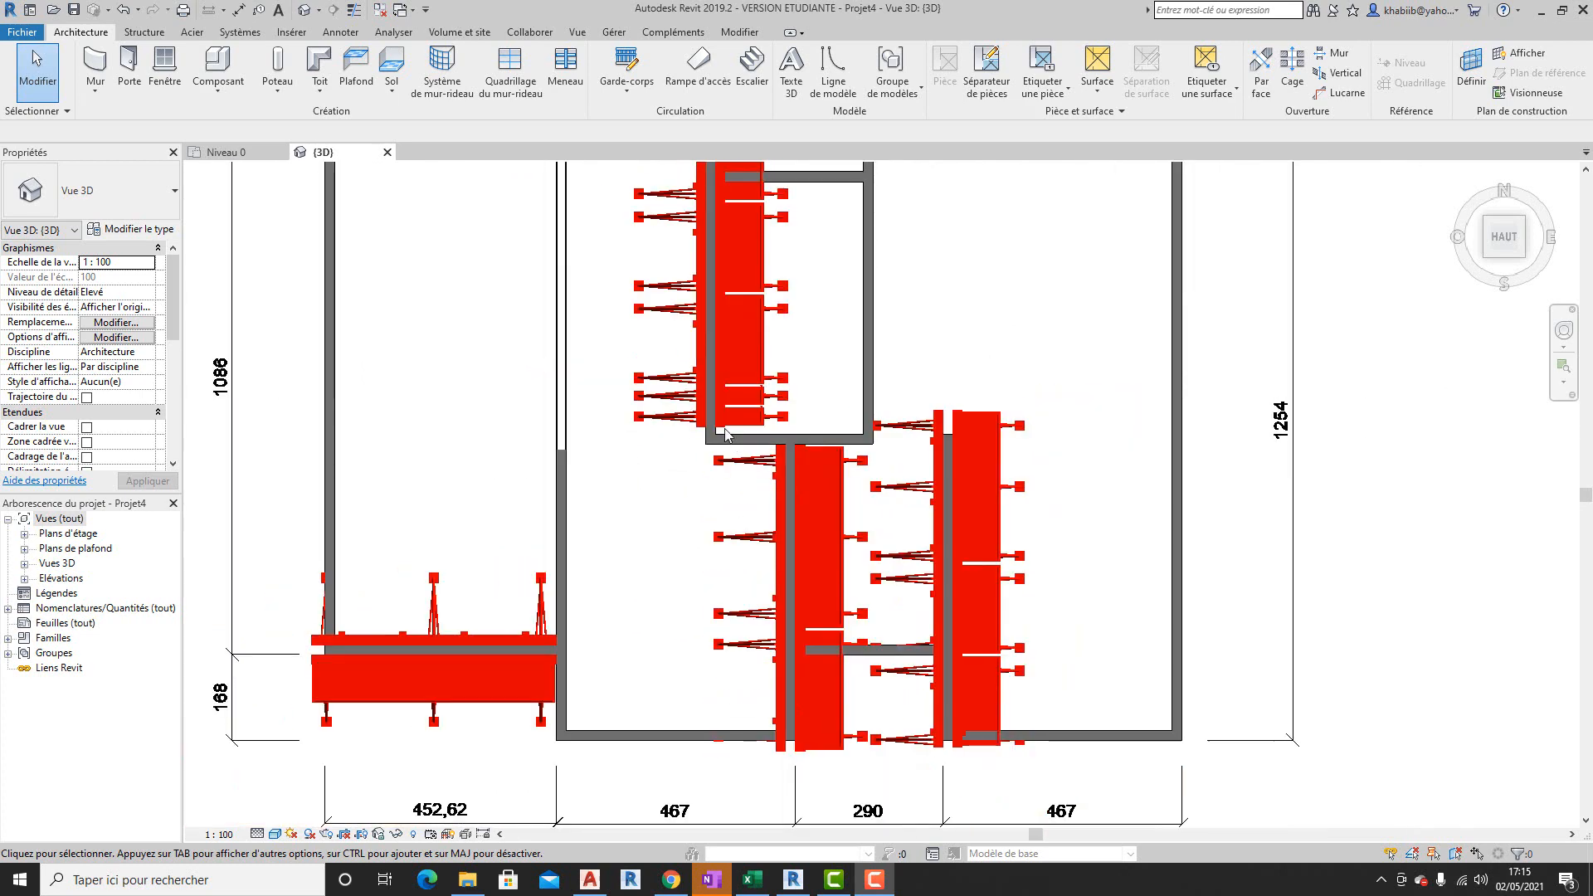
scroll(732, 440, "up", 2)
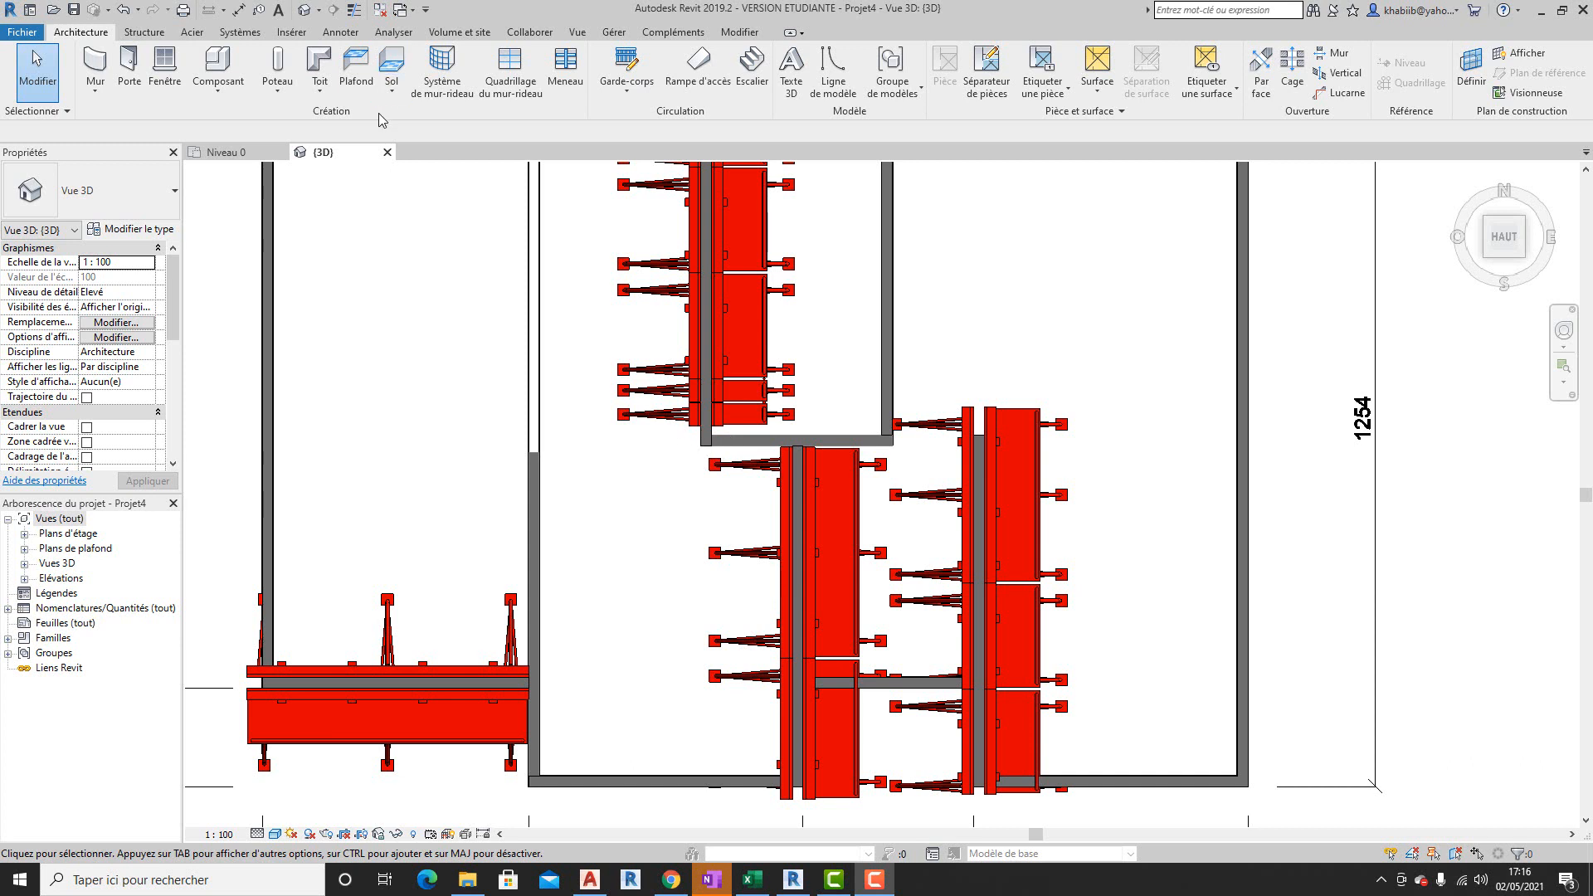
left_click(614, 33)
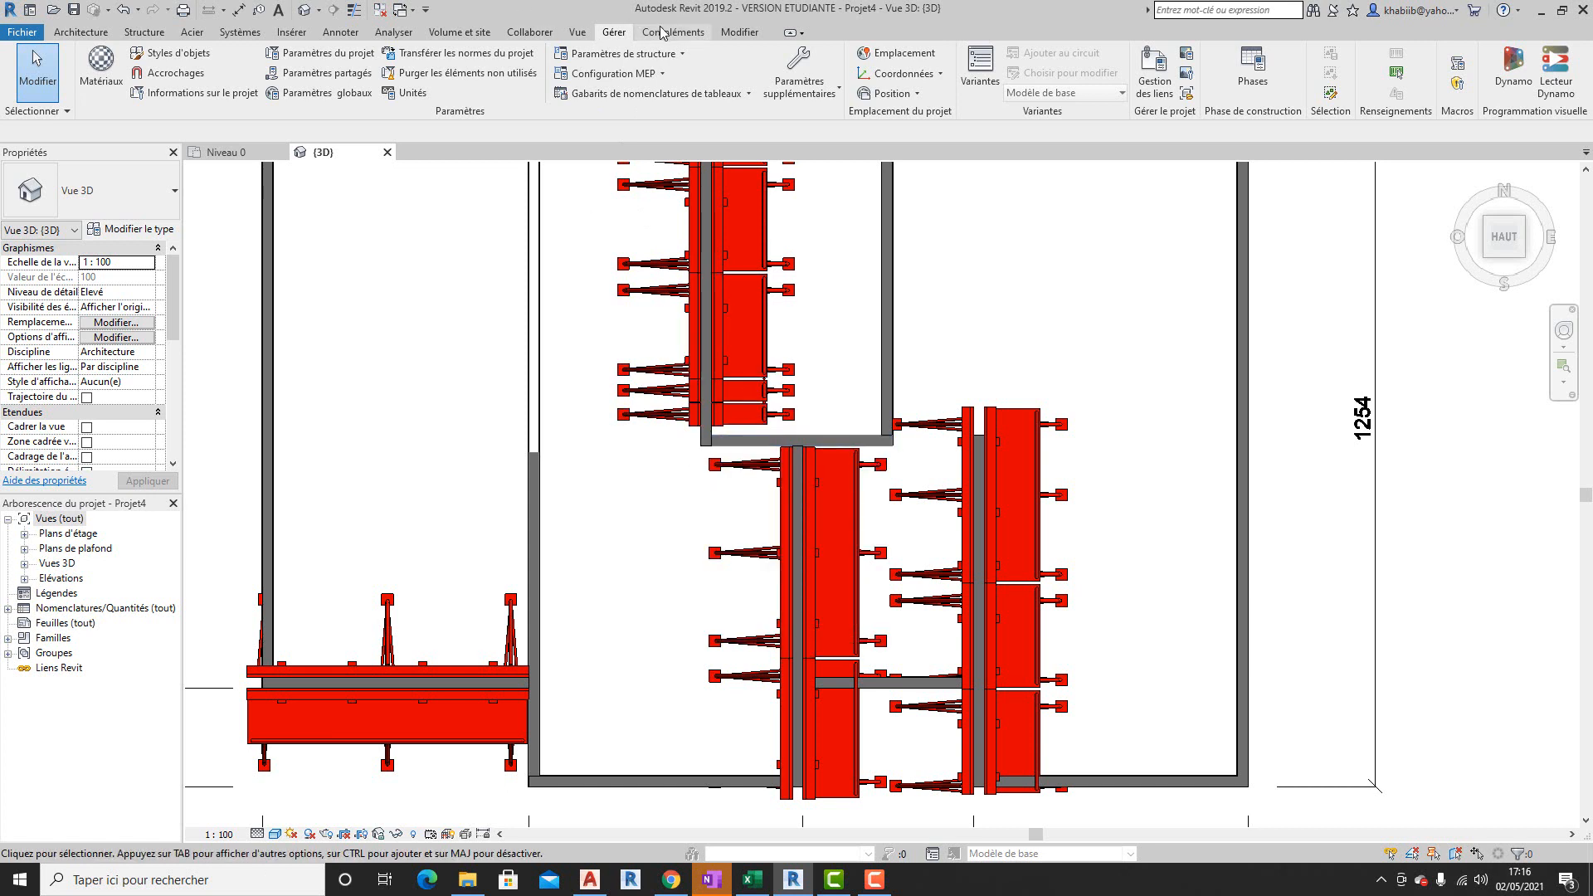
left_click(740, 31)
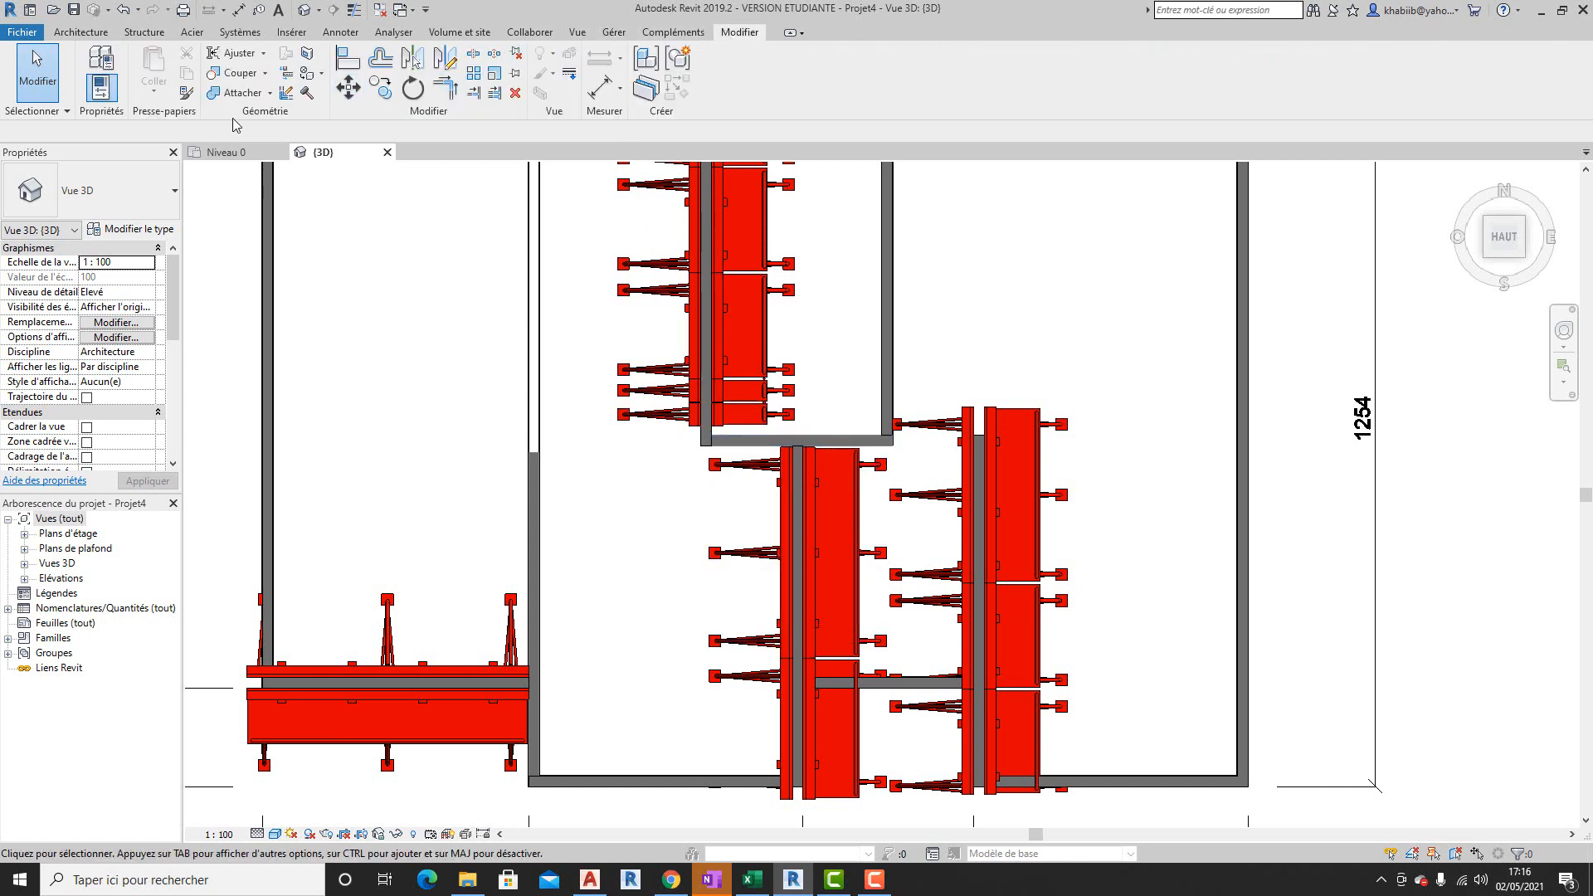
left_click(287, 93)
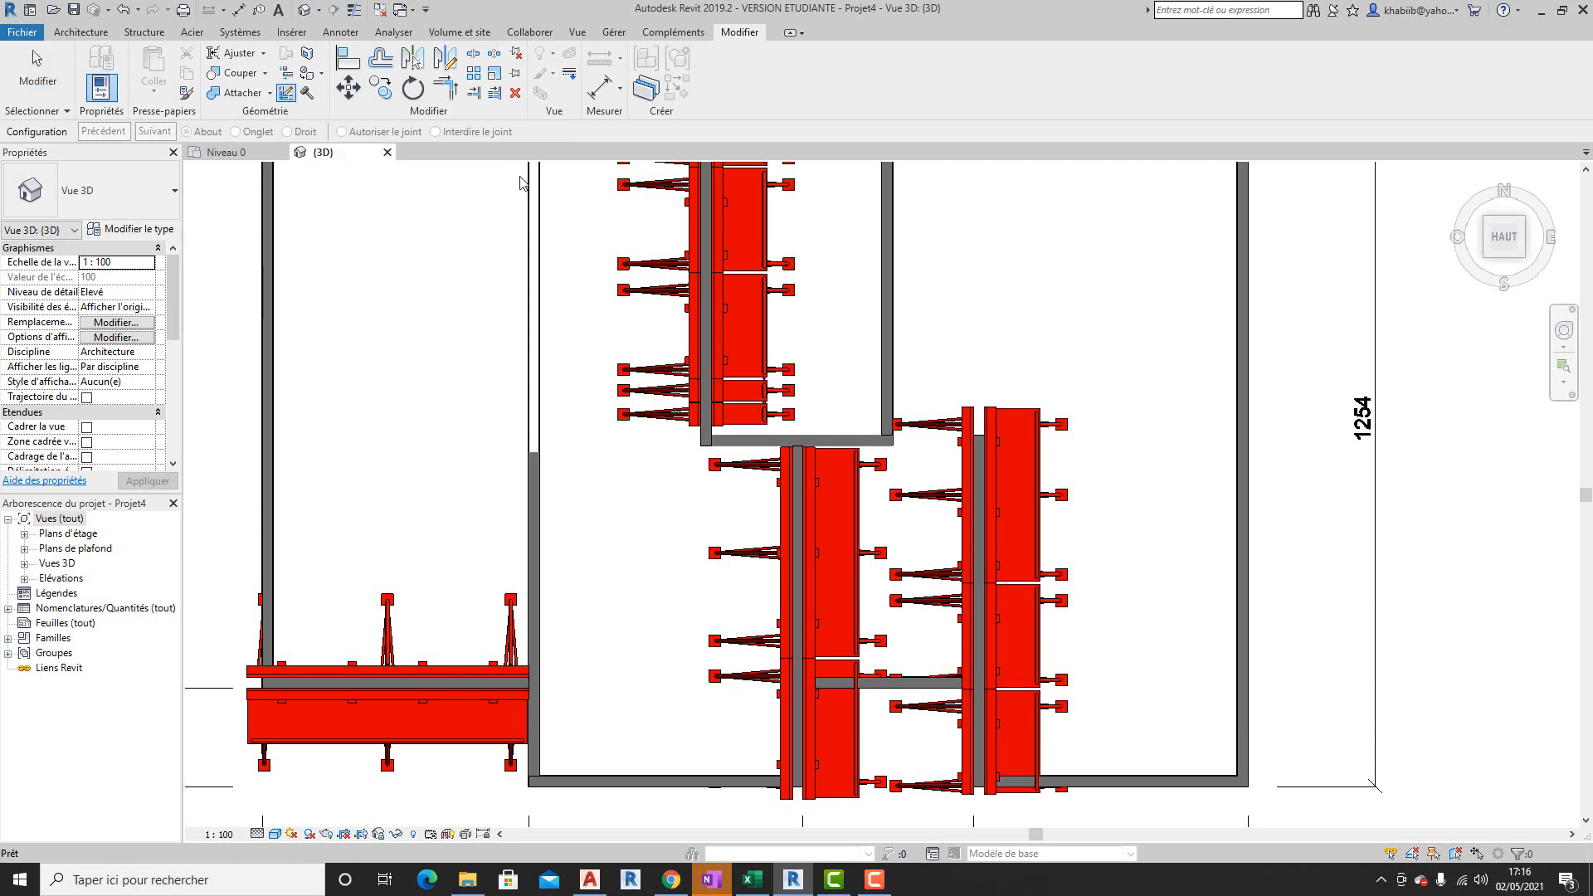
left_click(715, 449)
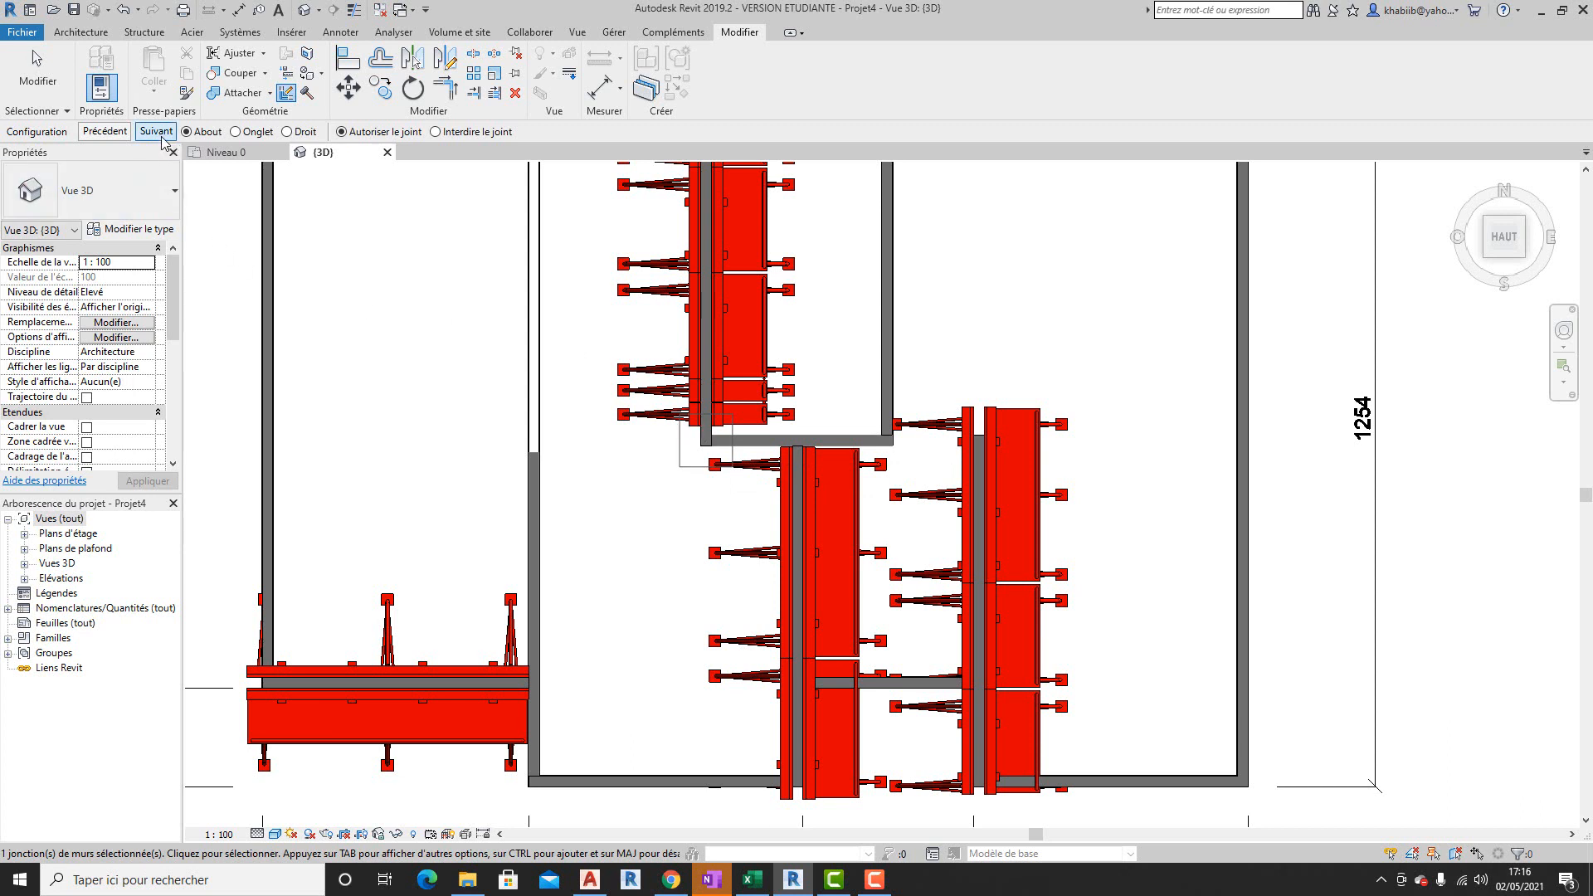
- Examine how the uppermost Banche 180 panel on the central vertical wall fits against the adjoining horizontal wall
key("d")
key("i")
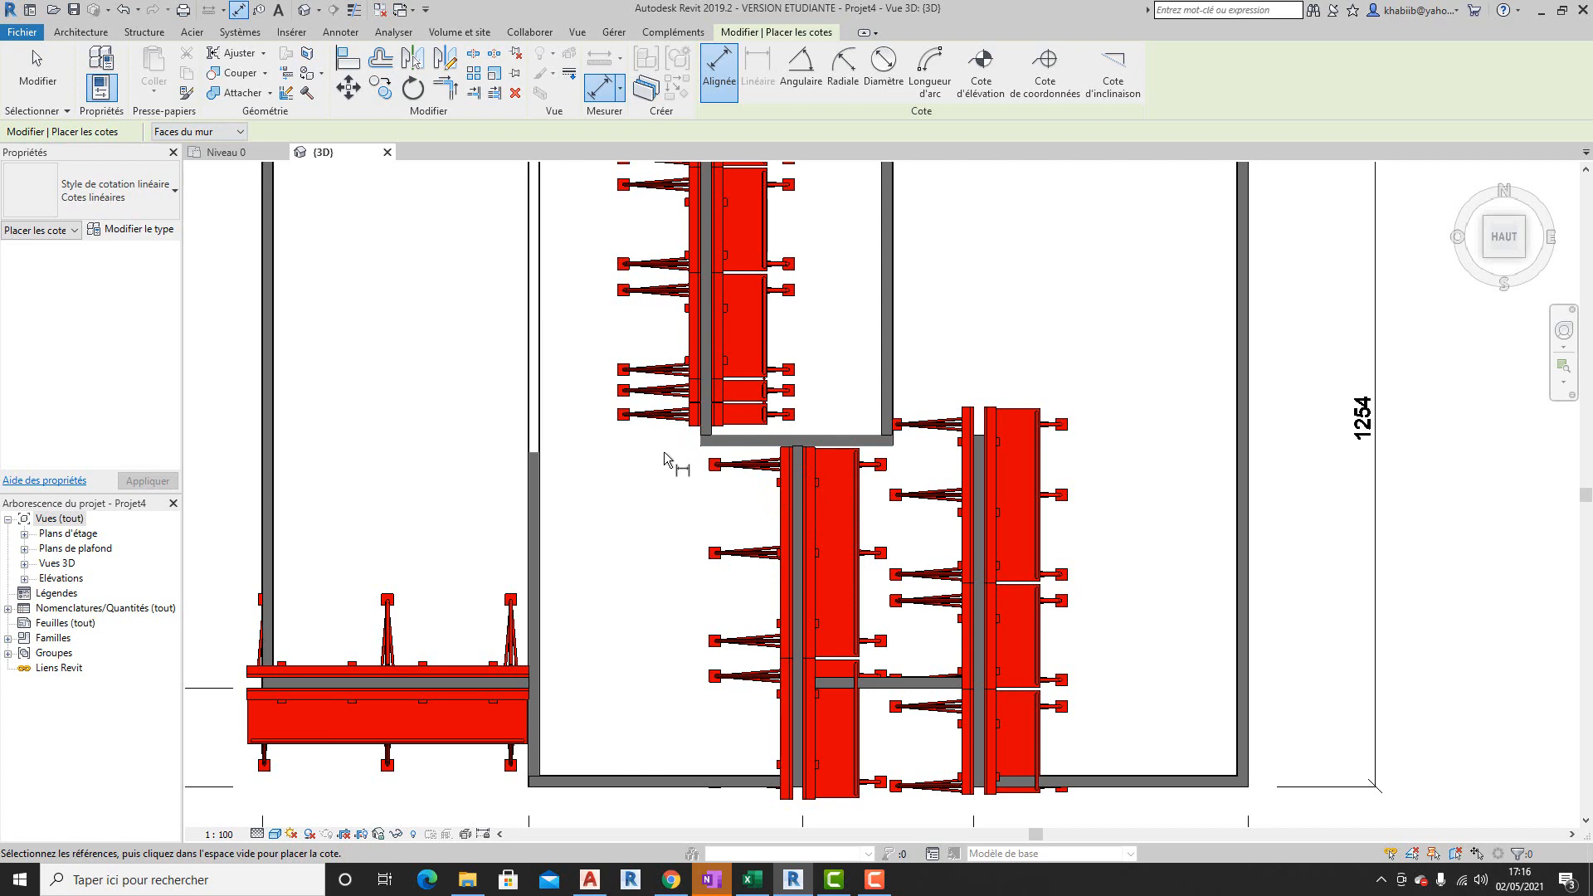
scroll(644, 530, "down", 3)
scroll(690, 264, "up", 4)
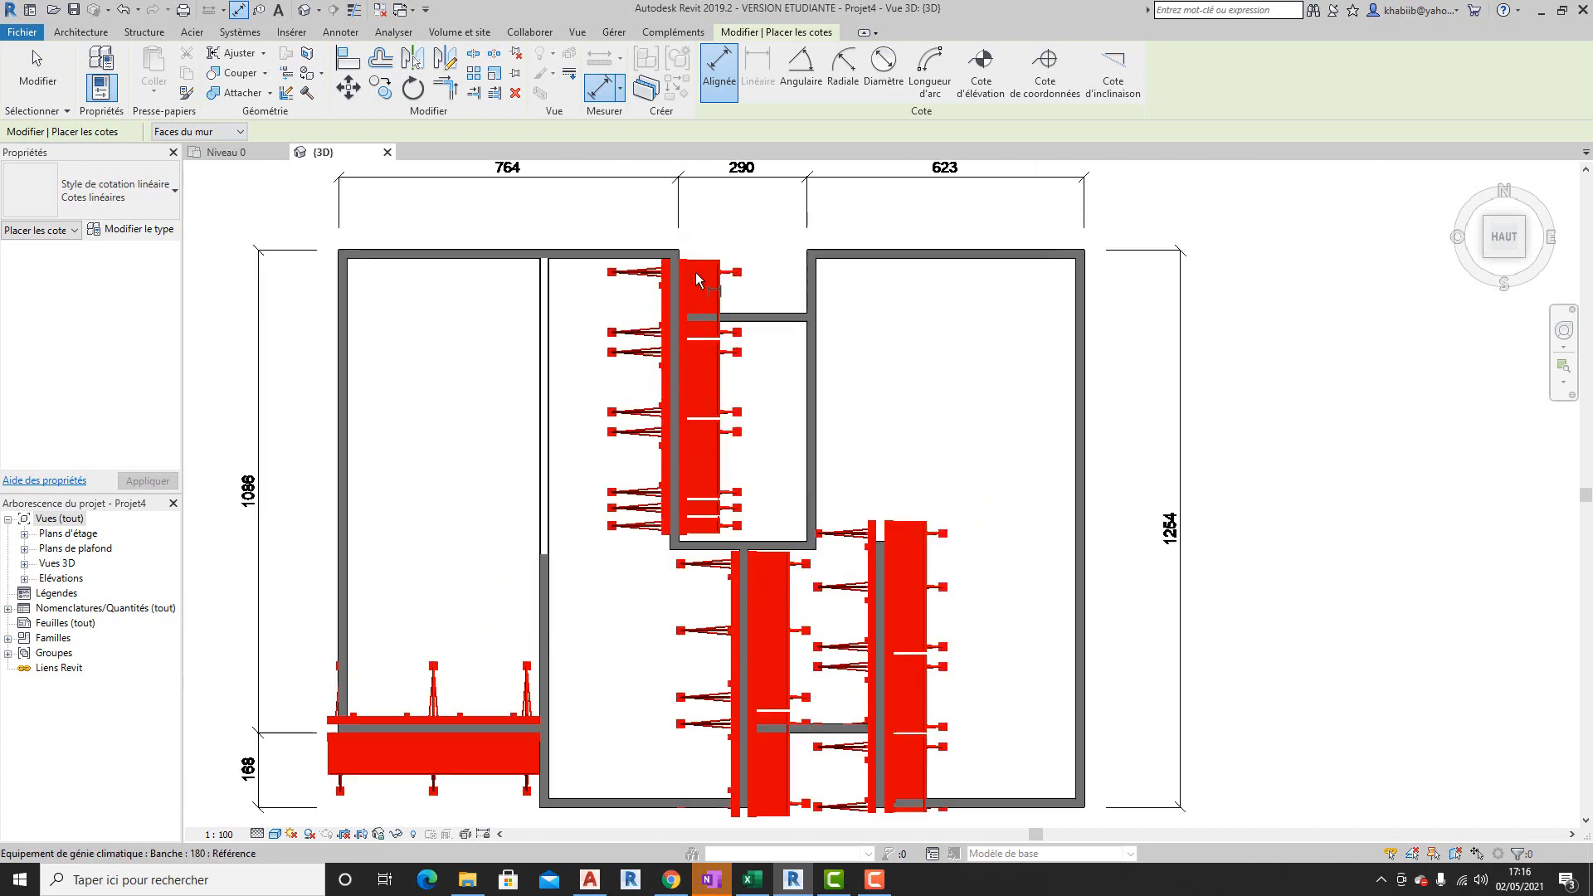
scroll(703, 274, "down", 2)
key("Escape")
scroll(690, 232, "up", 5)
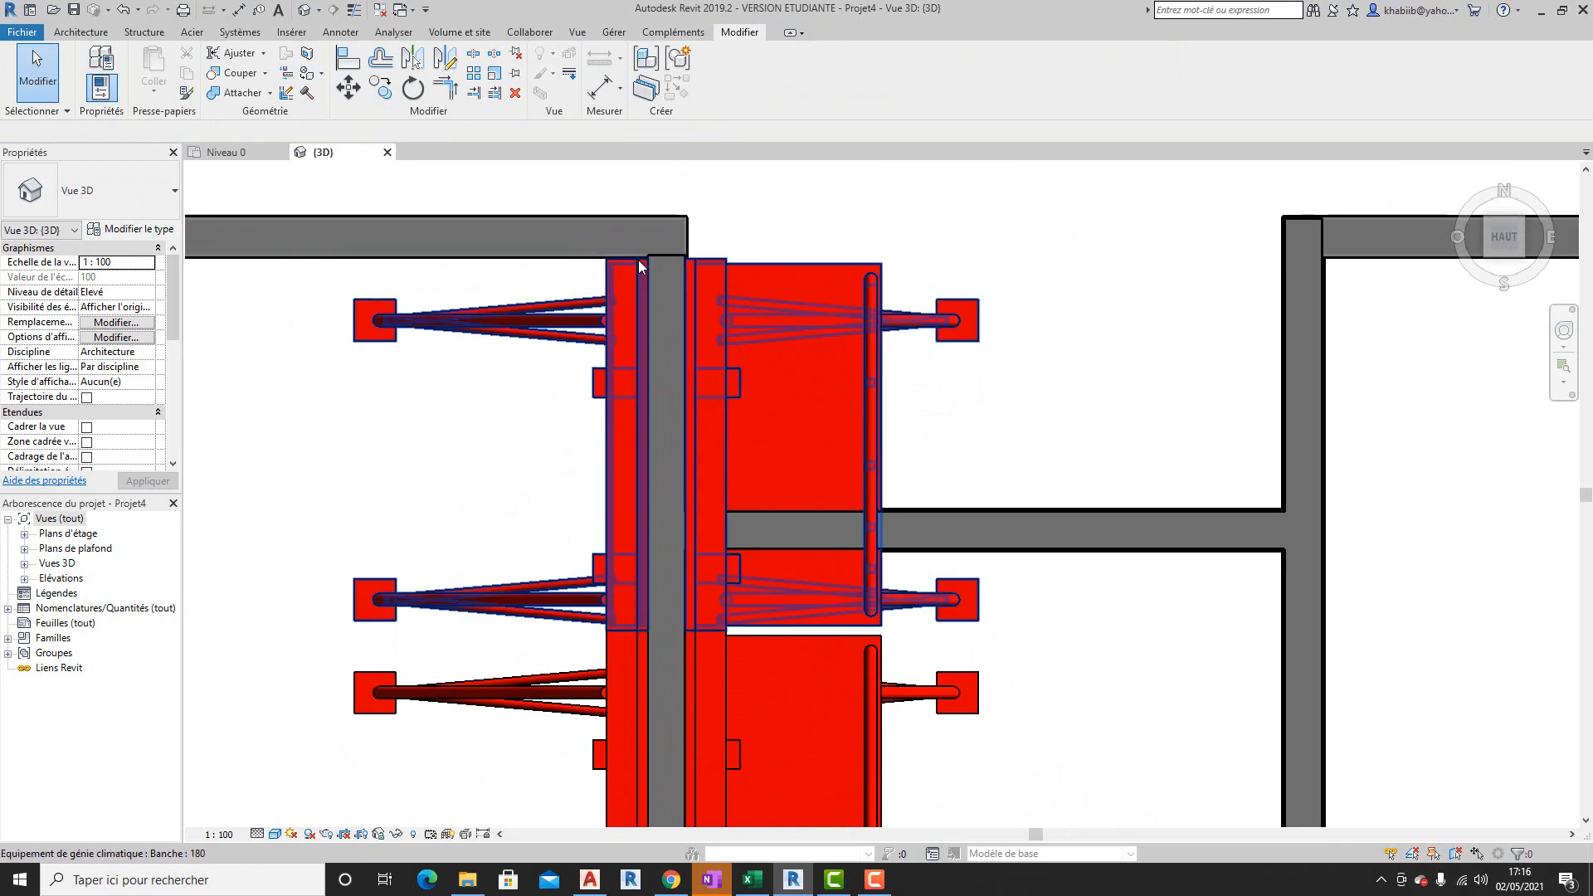
scroll(687, 212, "down", 2)
scroll(688, 212, "down", 2)
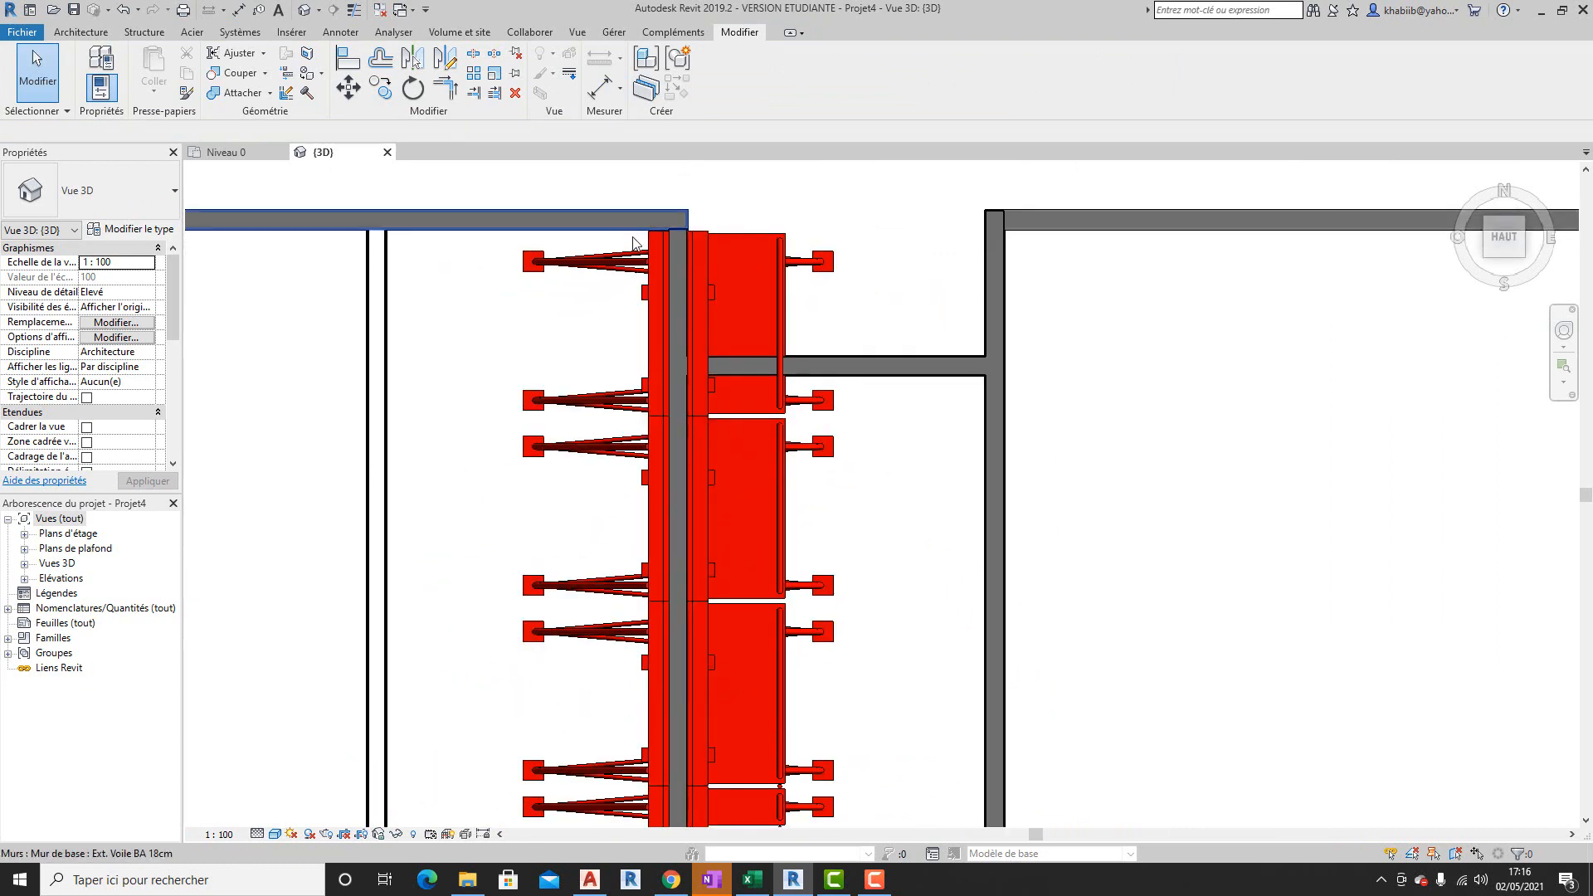
scroll(660, 229, "down", 3)
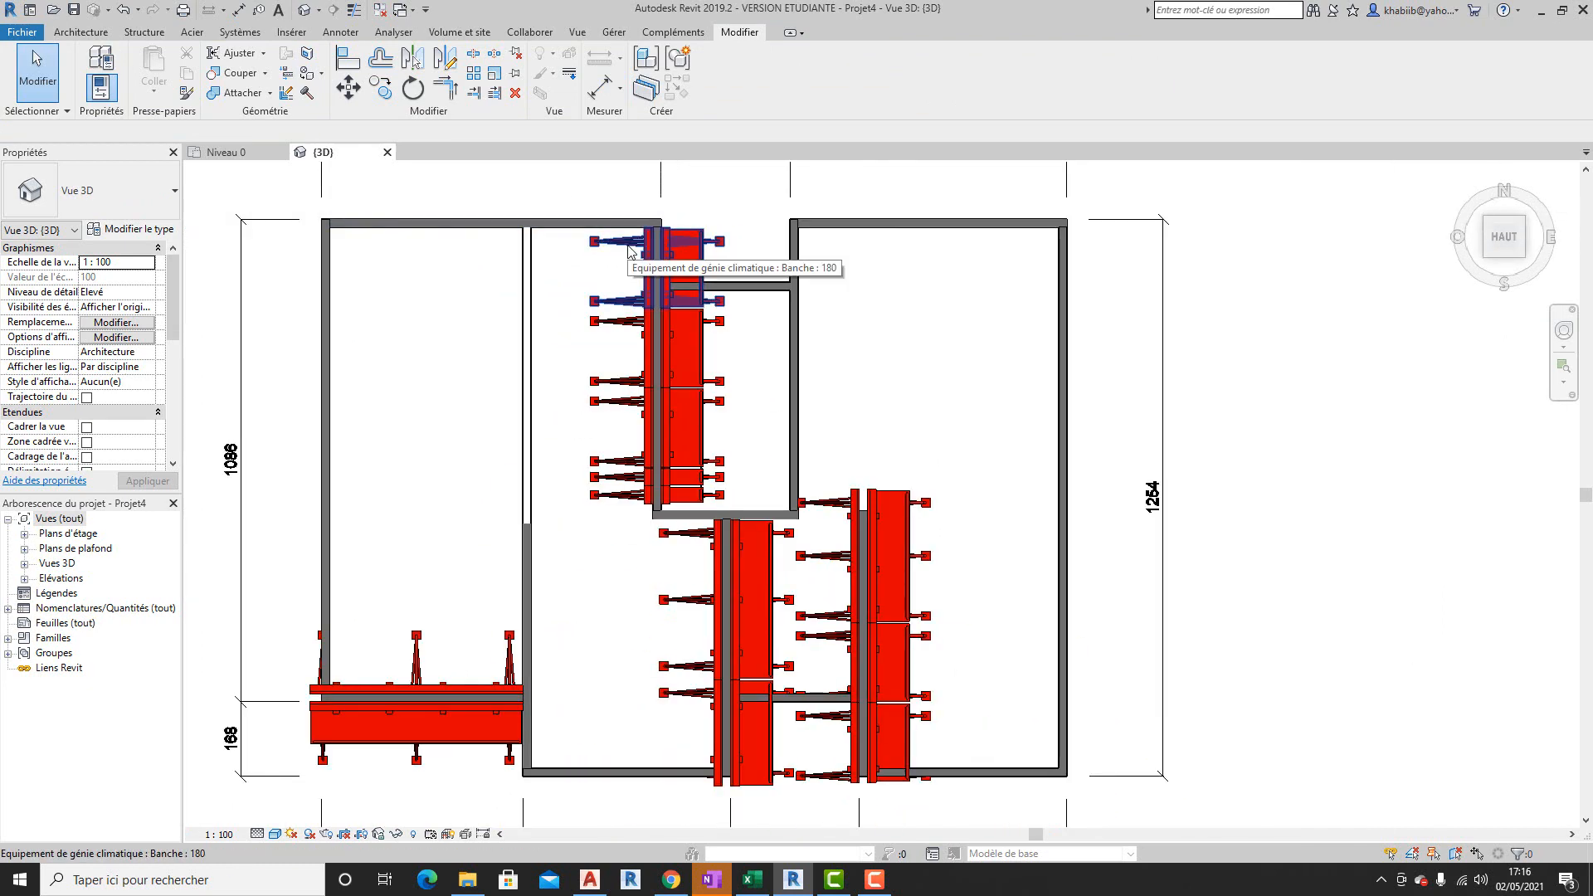
scroll(671, 525, "up", 5)
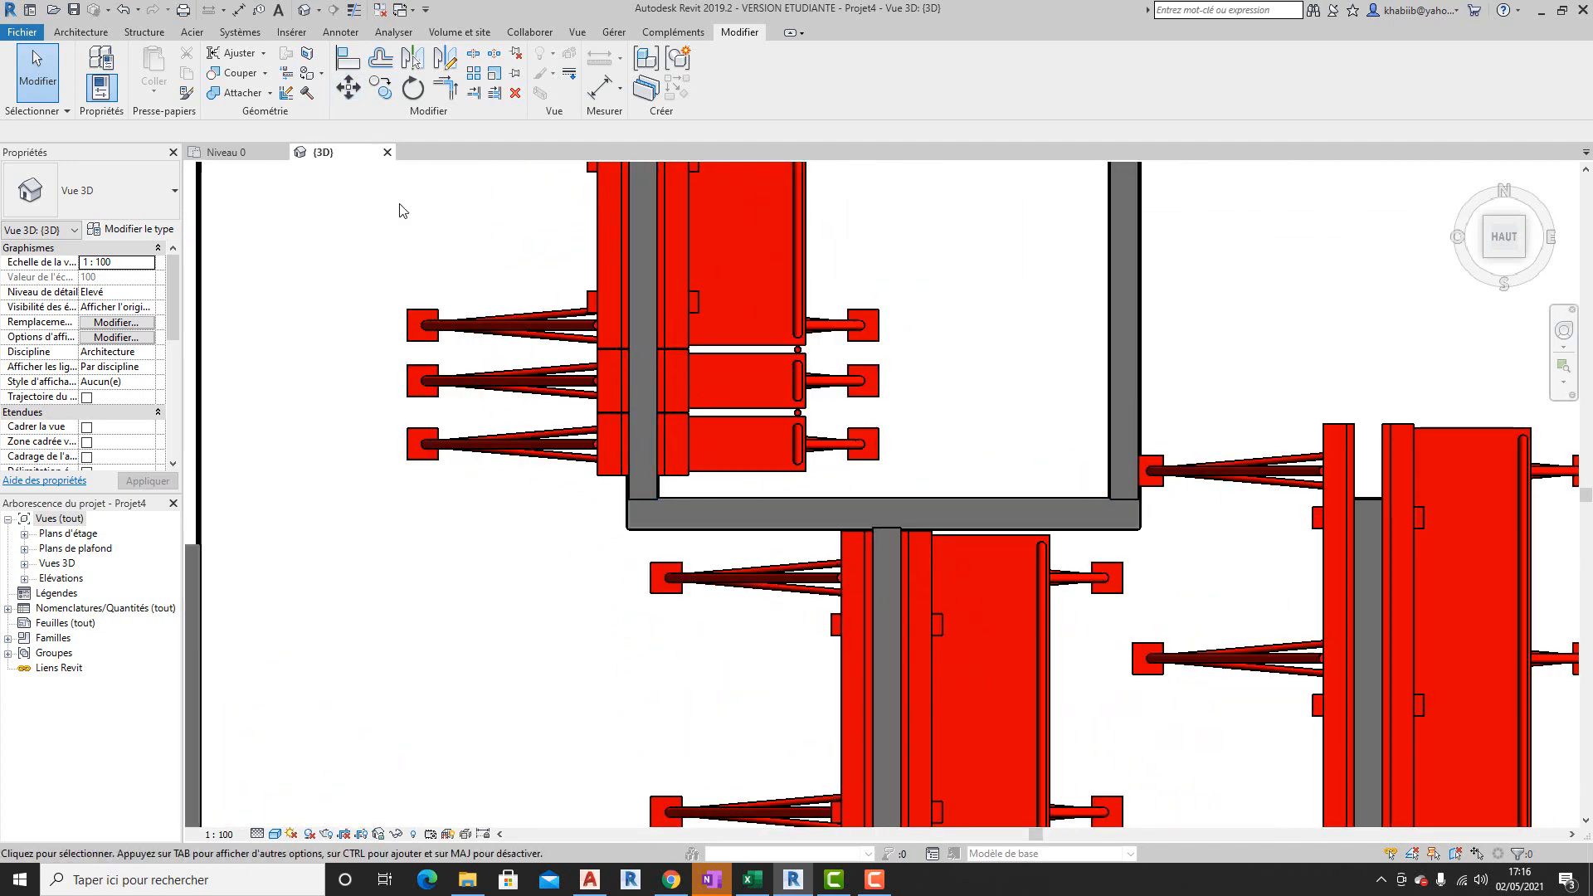
- Measure the gap between the lowest Banche 40 panel's end and the horizontal wall below with a temporary aligned dimension
left_click(238, 10)
scroll(678, 484, "up", 3)
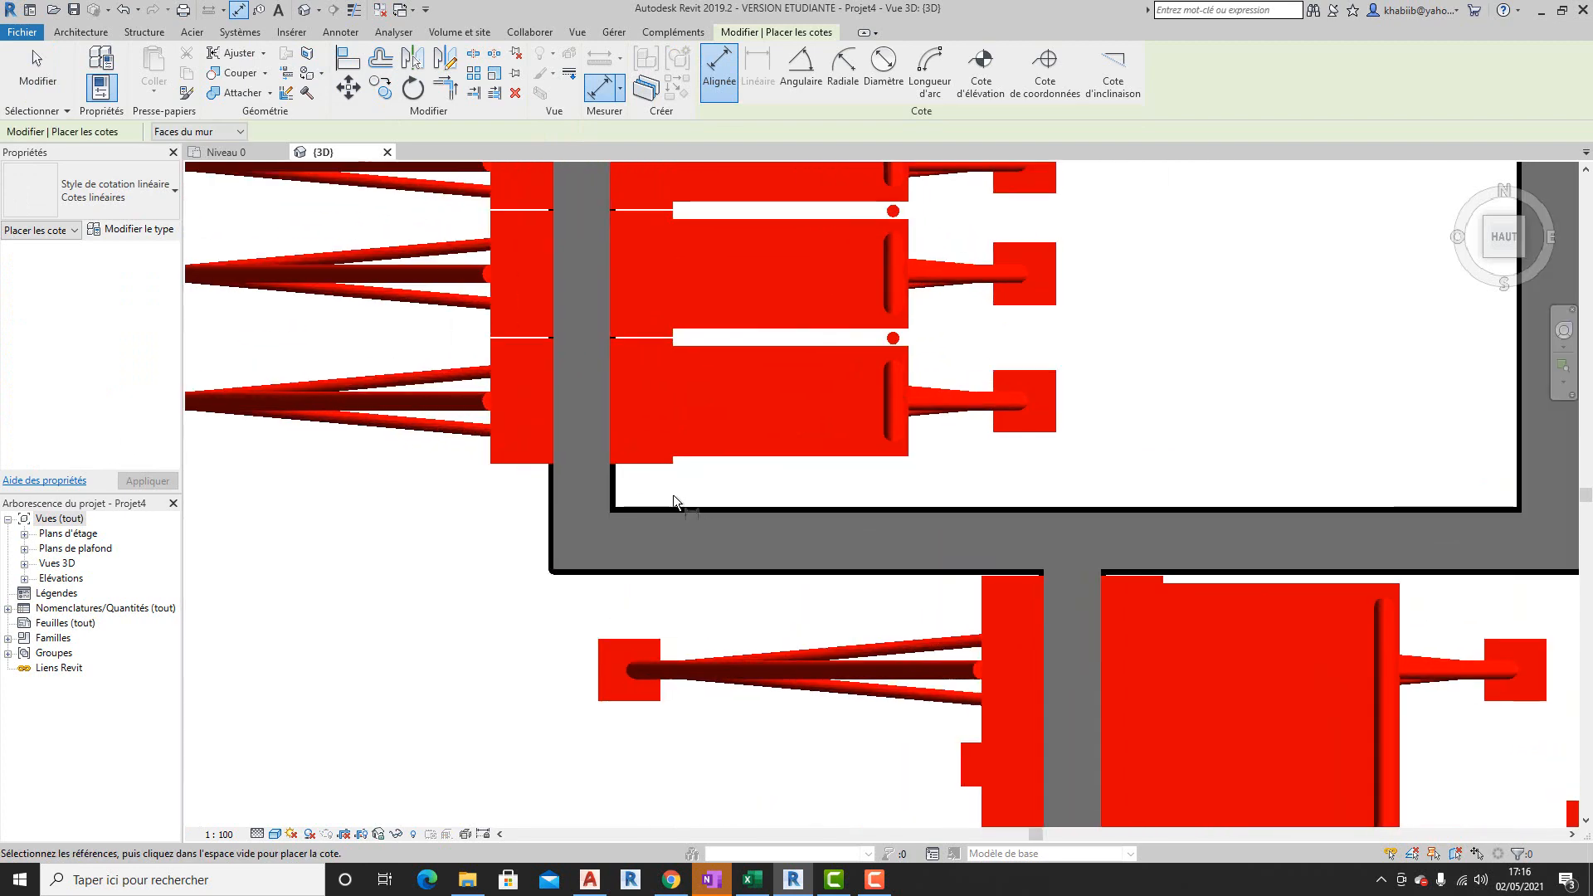
left_click(649, 461)
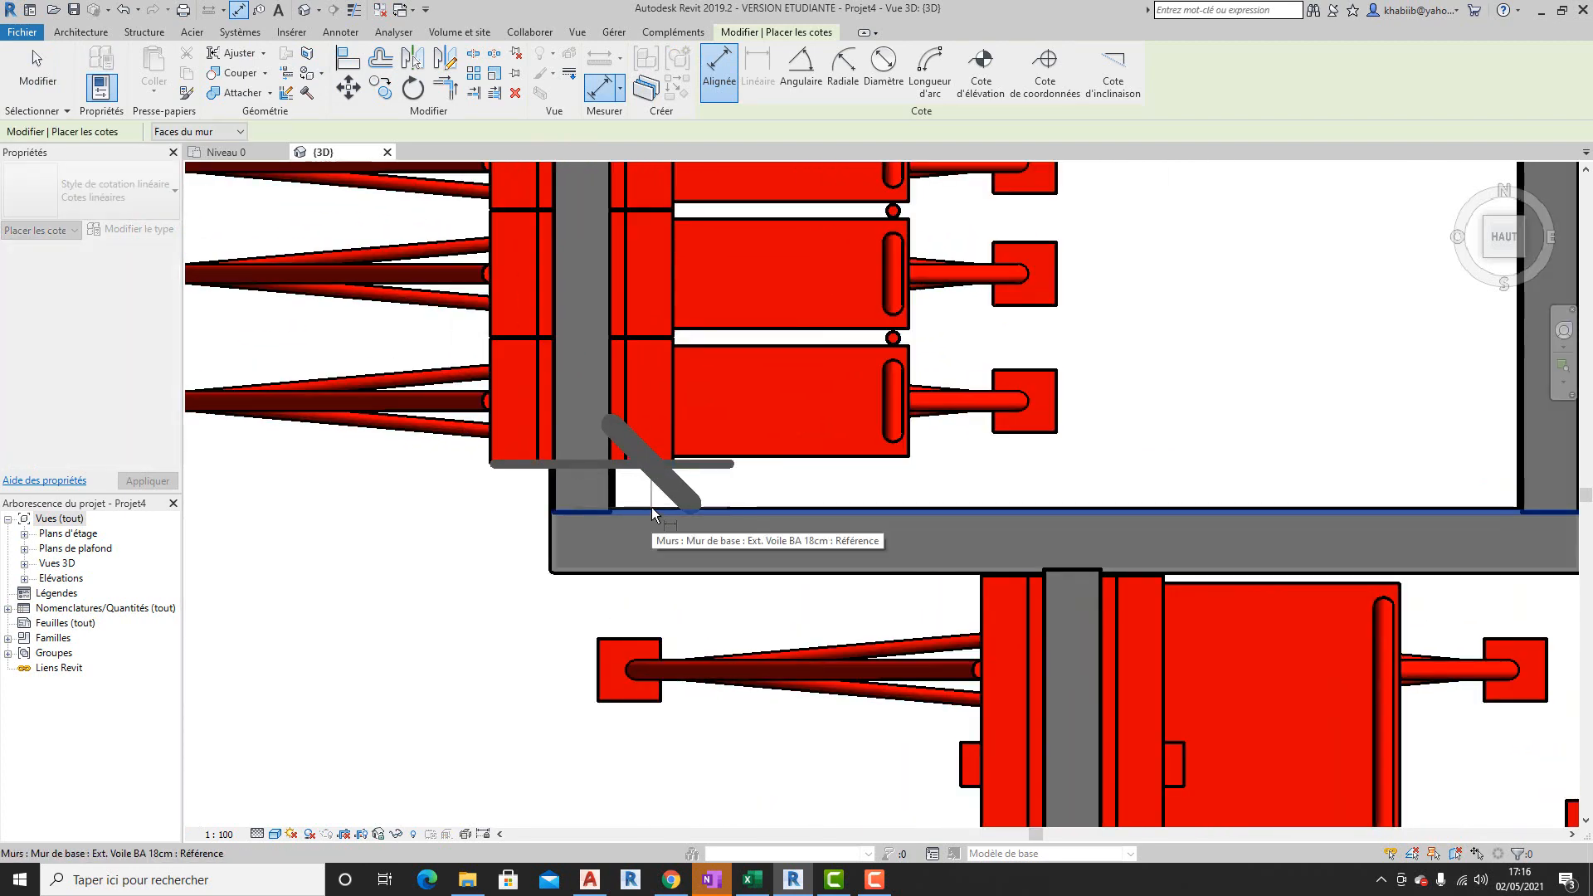
left_click(650, 507)
scroll(651, 507, "down", 4)
scroll(580, 530, "down", 1)
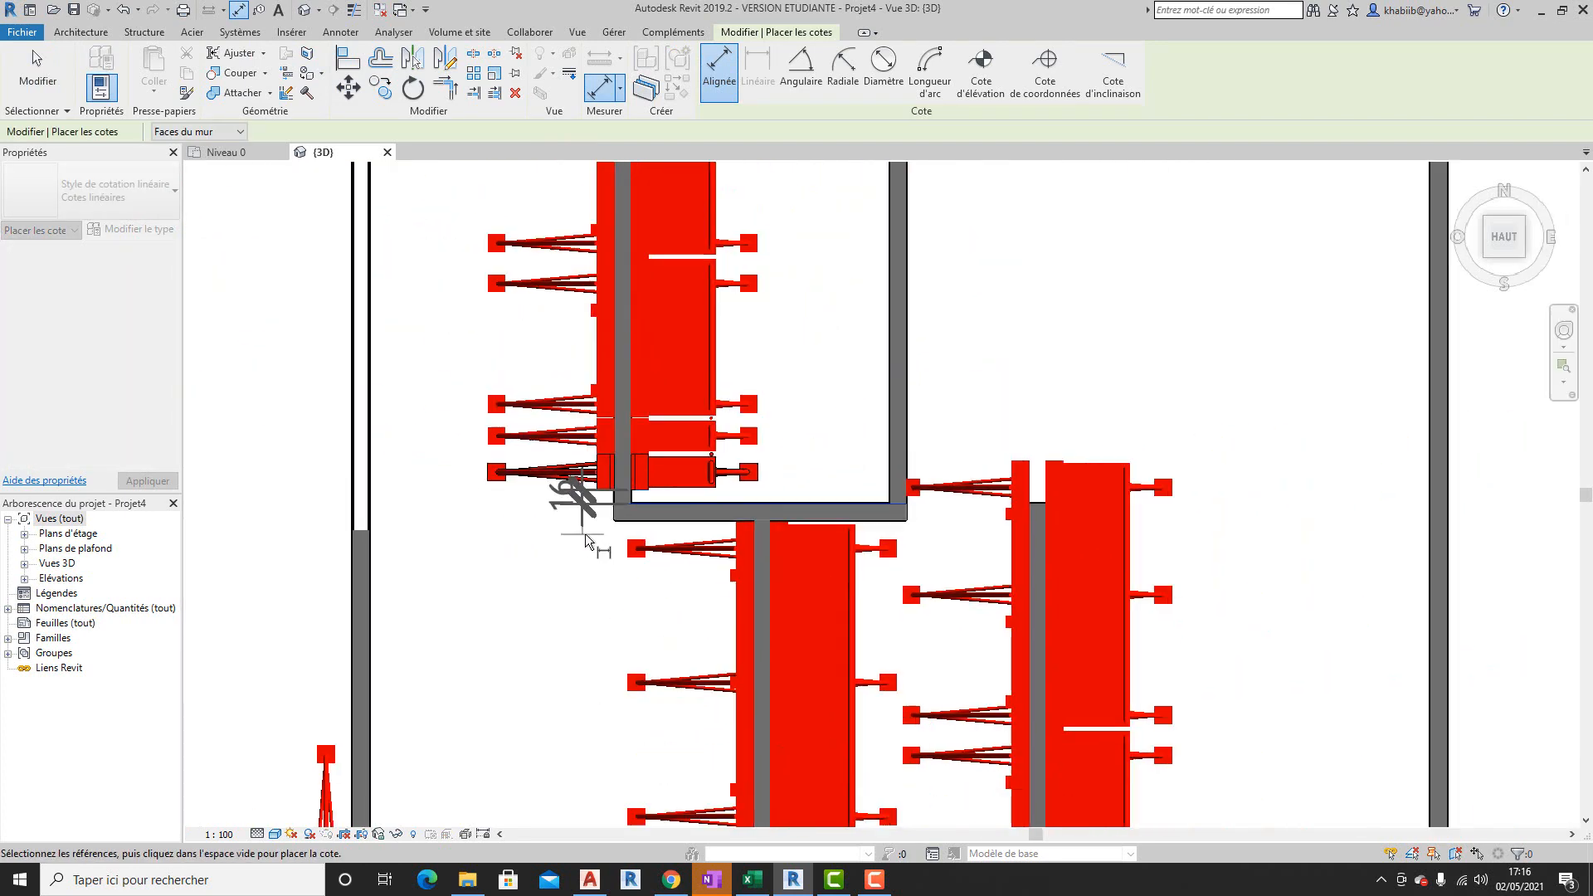
scroll(636, 500, "up", 4)
key("Escape")
scroll(674, 457, "down", 5)
scroll(702, 477, "down", 4)
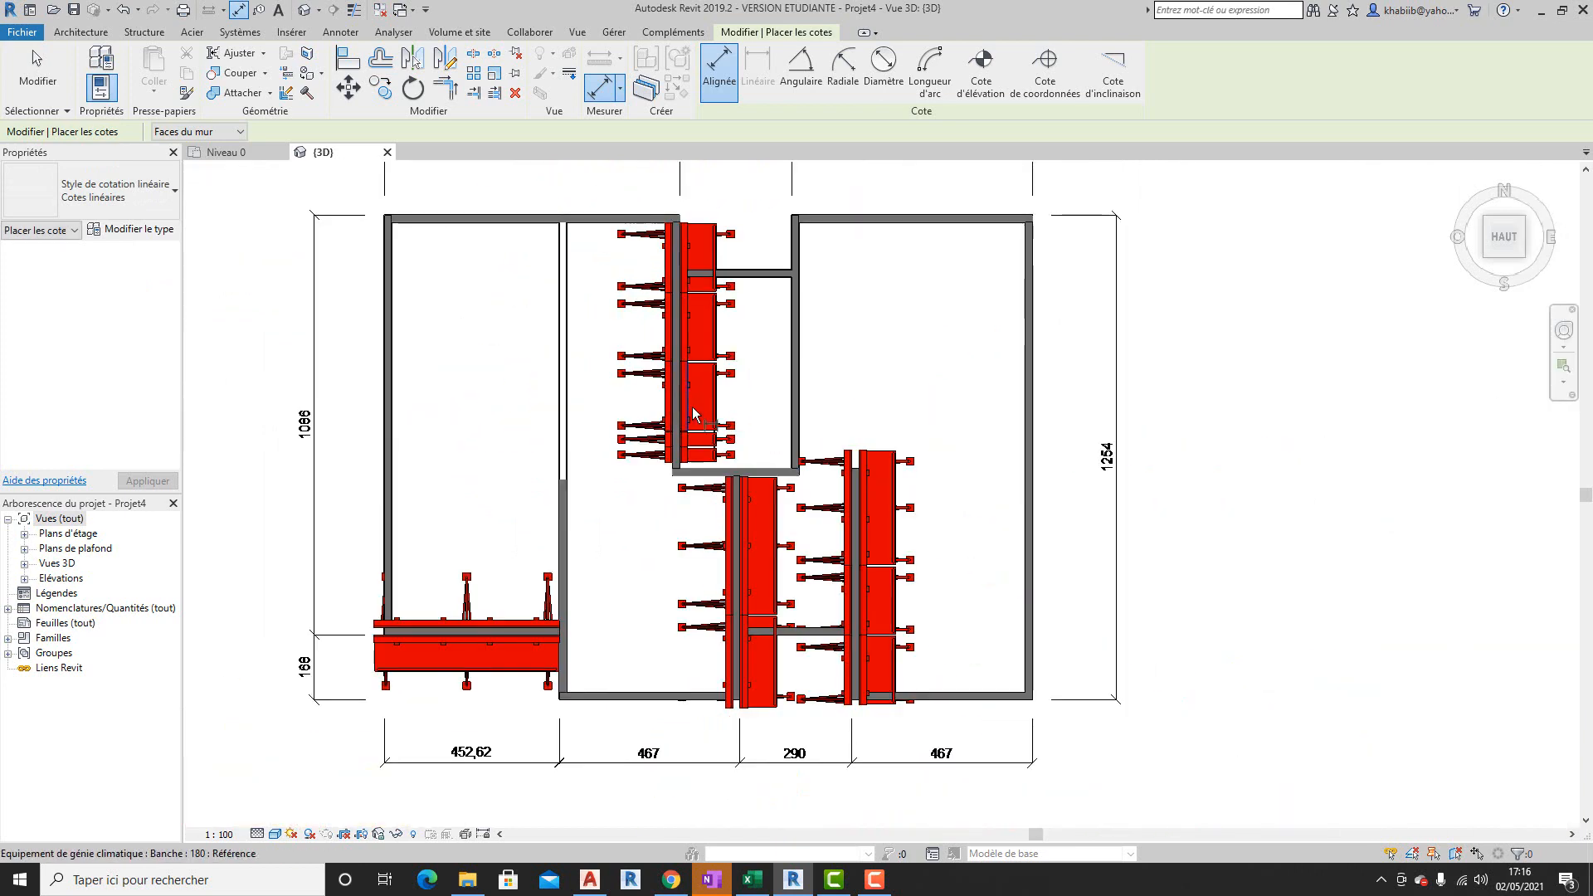
key("Escape")
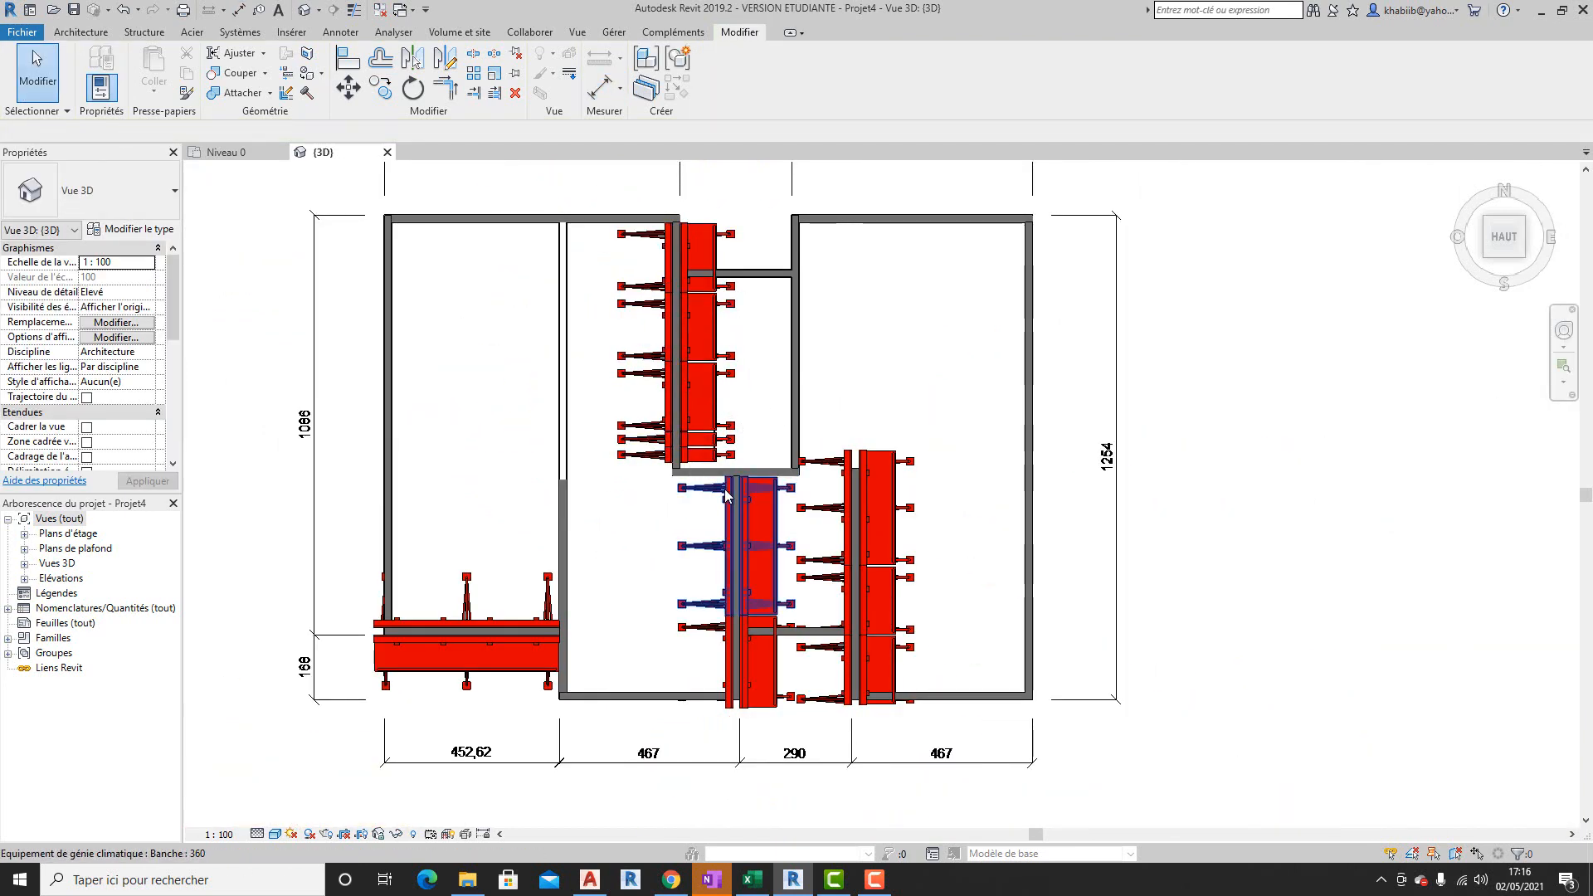
- Set the horizontal Banche 480 panel's creation phase to Jour 2 and its demolition phase to Jour 3, and apply the change
scroll(726, 496, "down", 2)
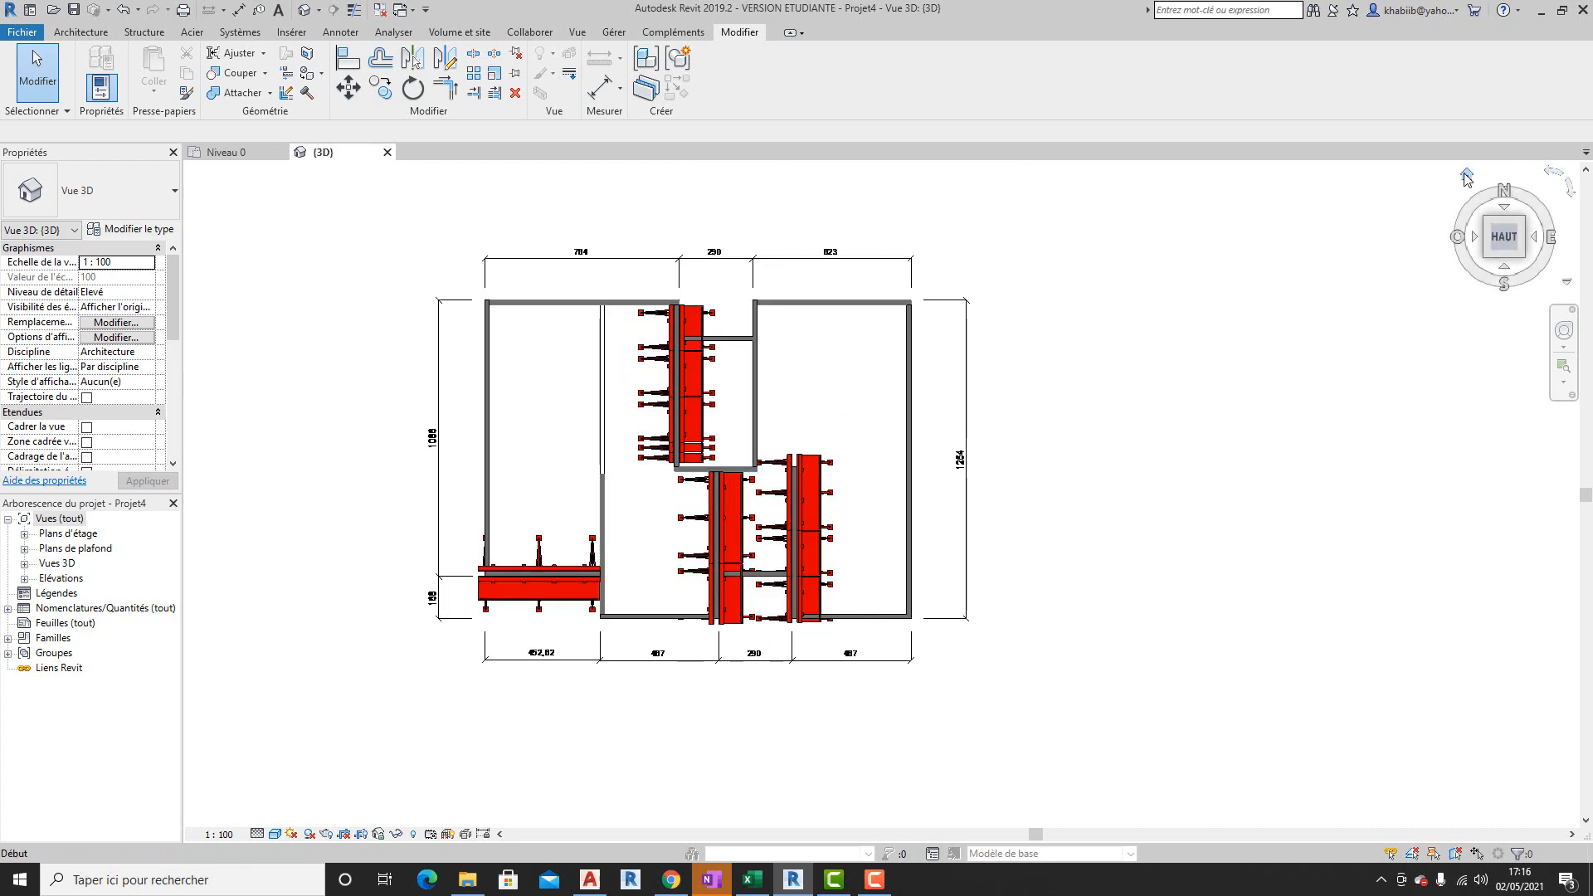
left_click(1469, 180)
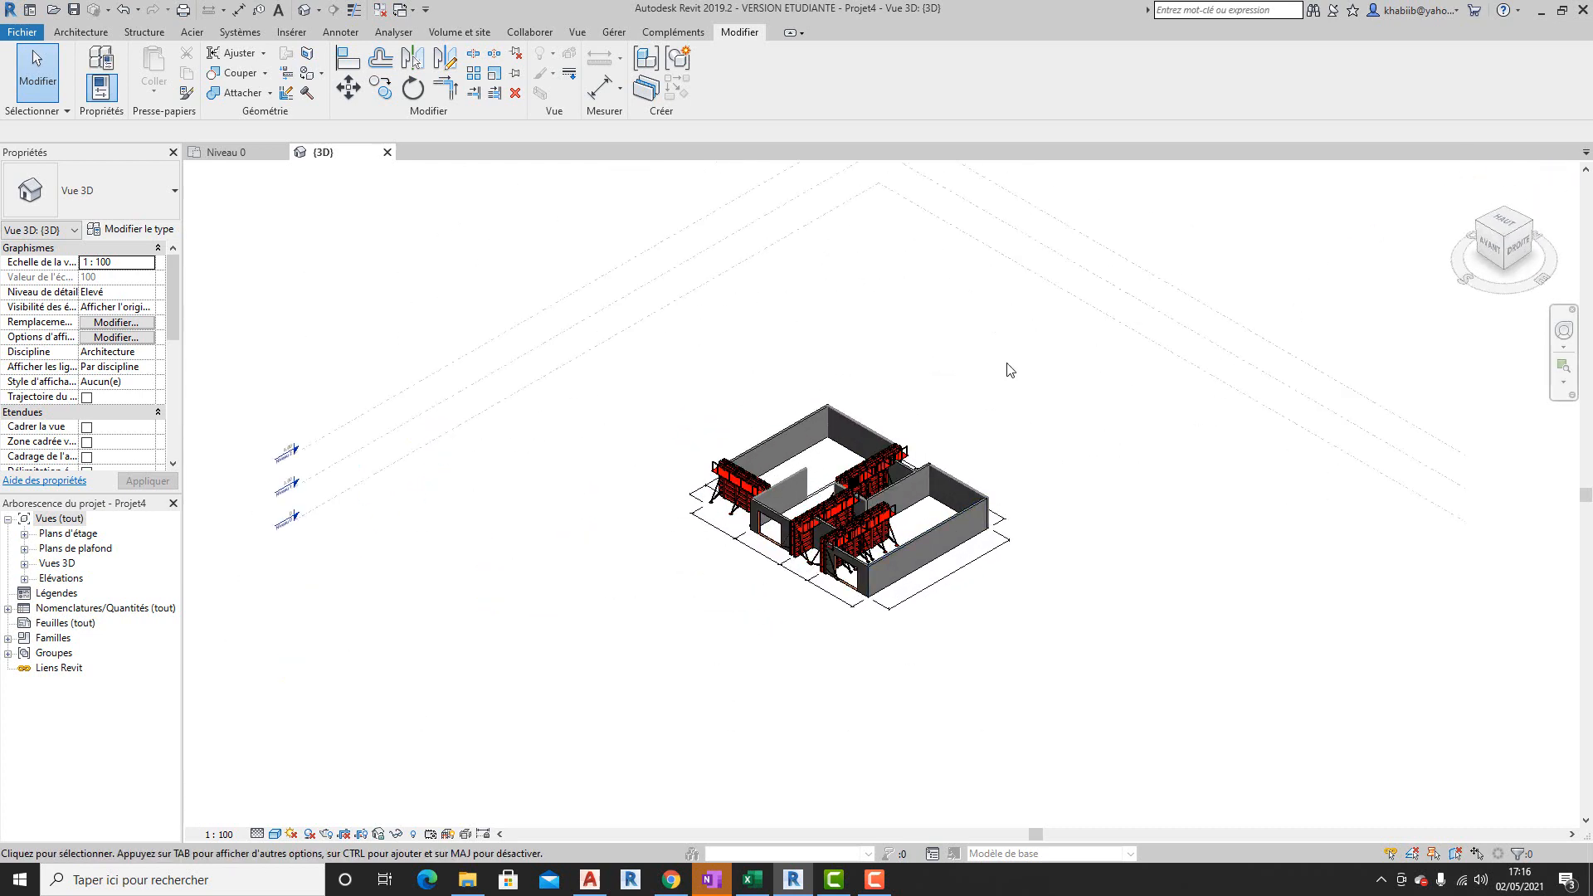
left_click(1503, 222)
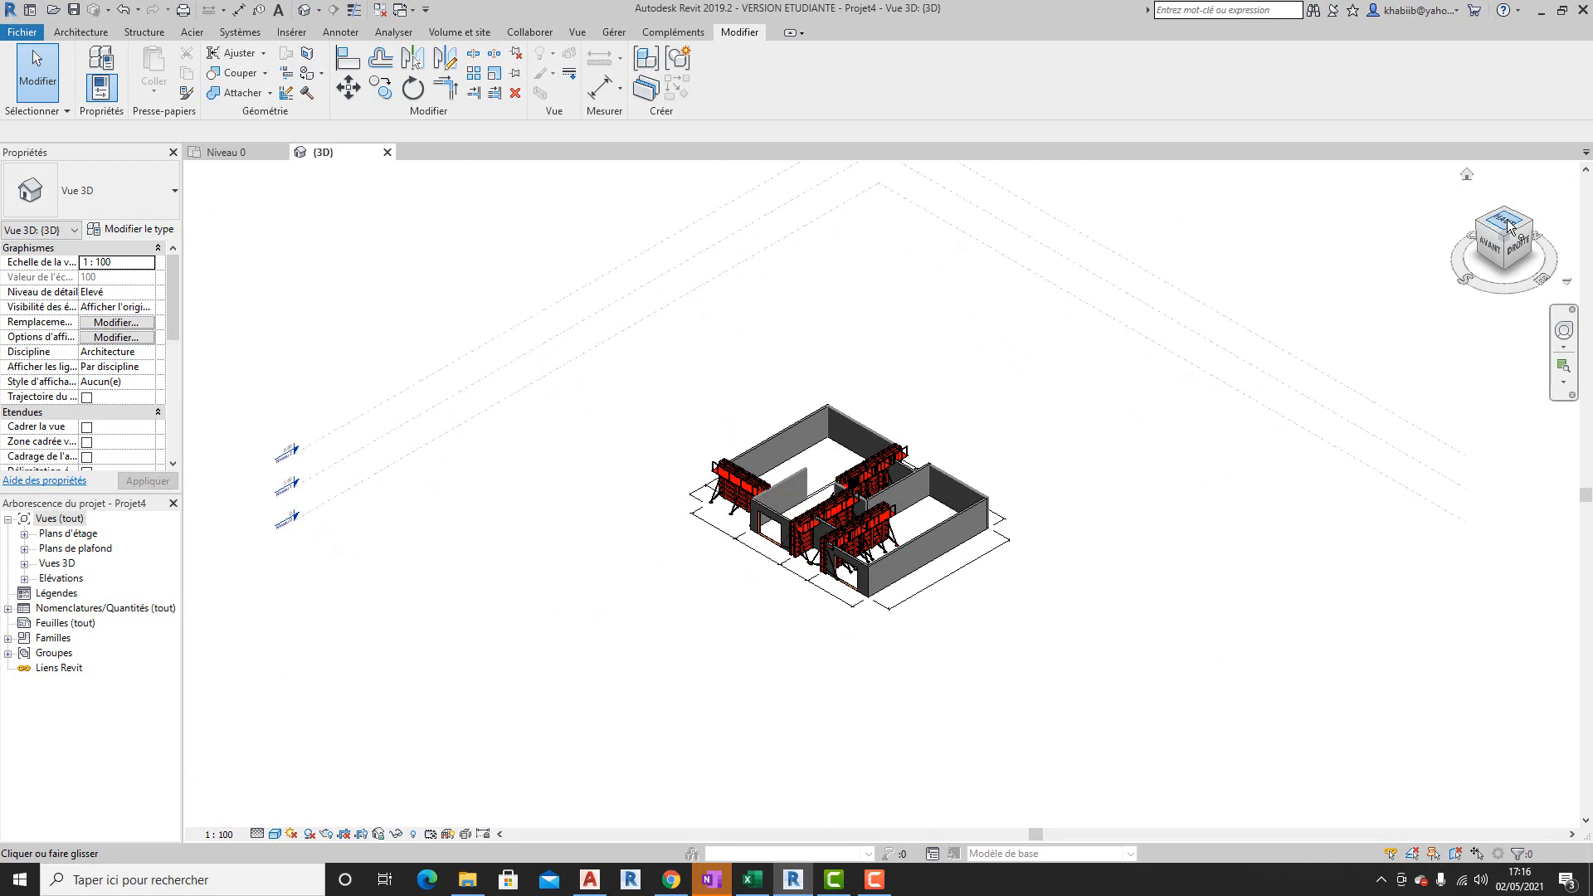
left_click(1570, 184)
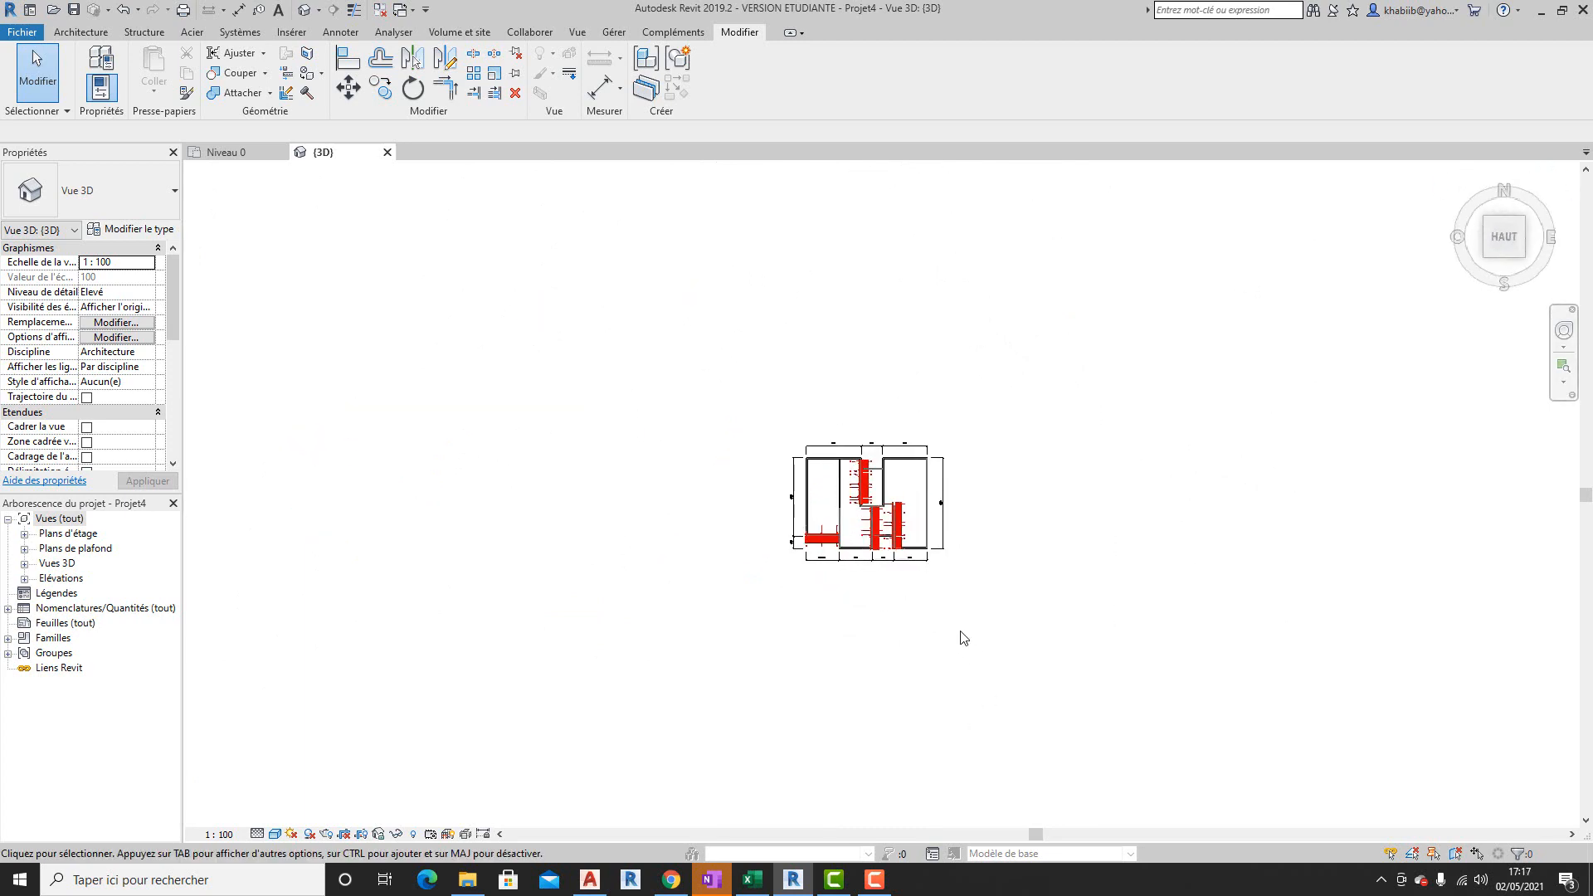
scroll(943, 557, "up", 2)
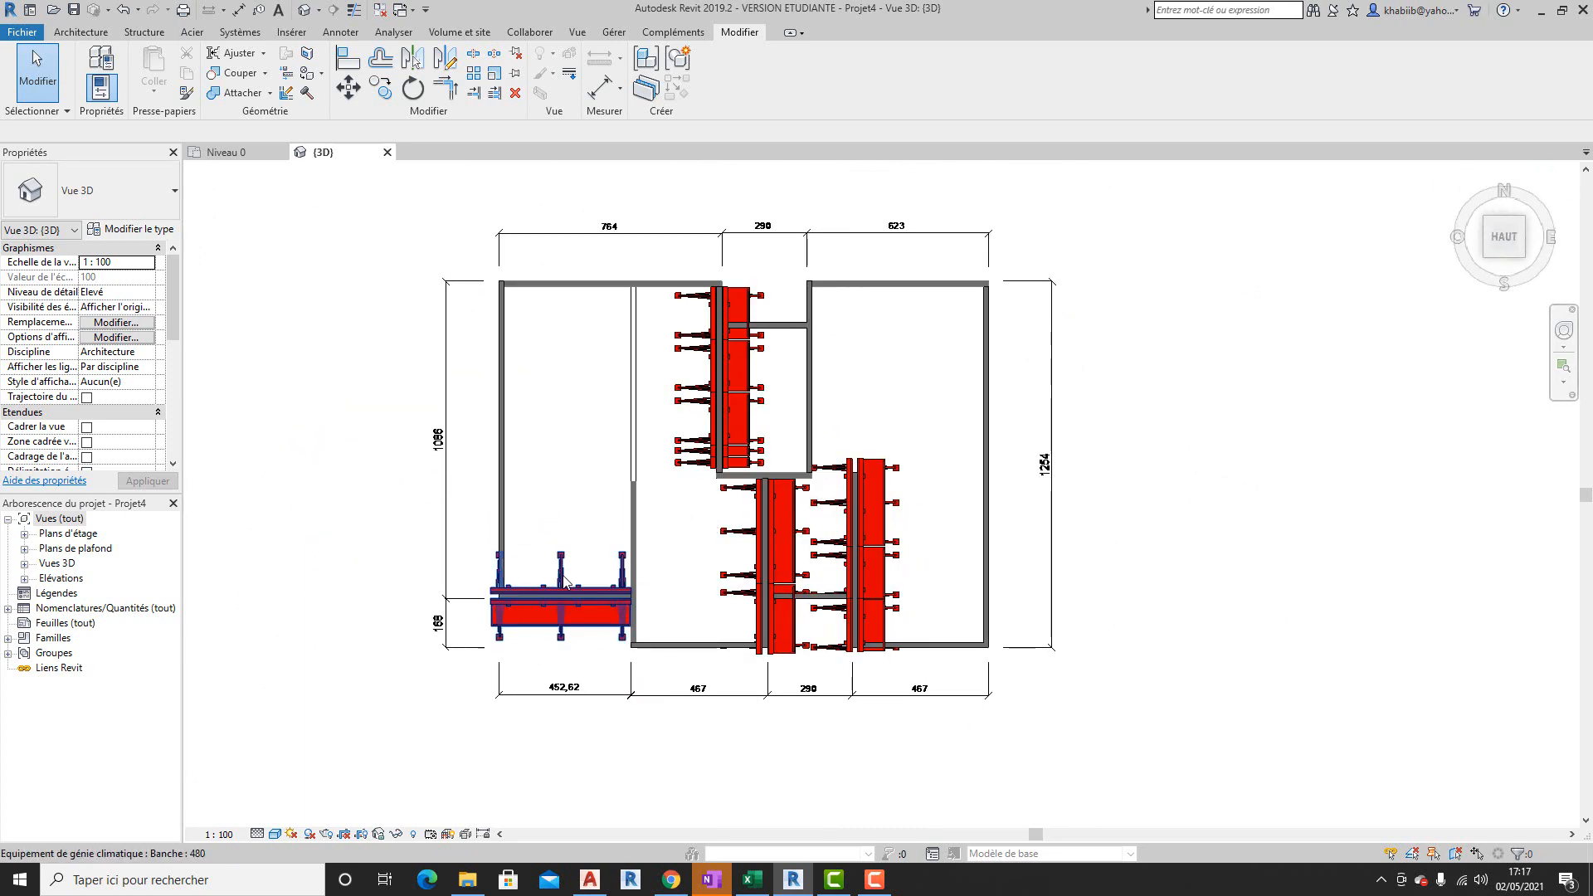
left_click(558, 581)
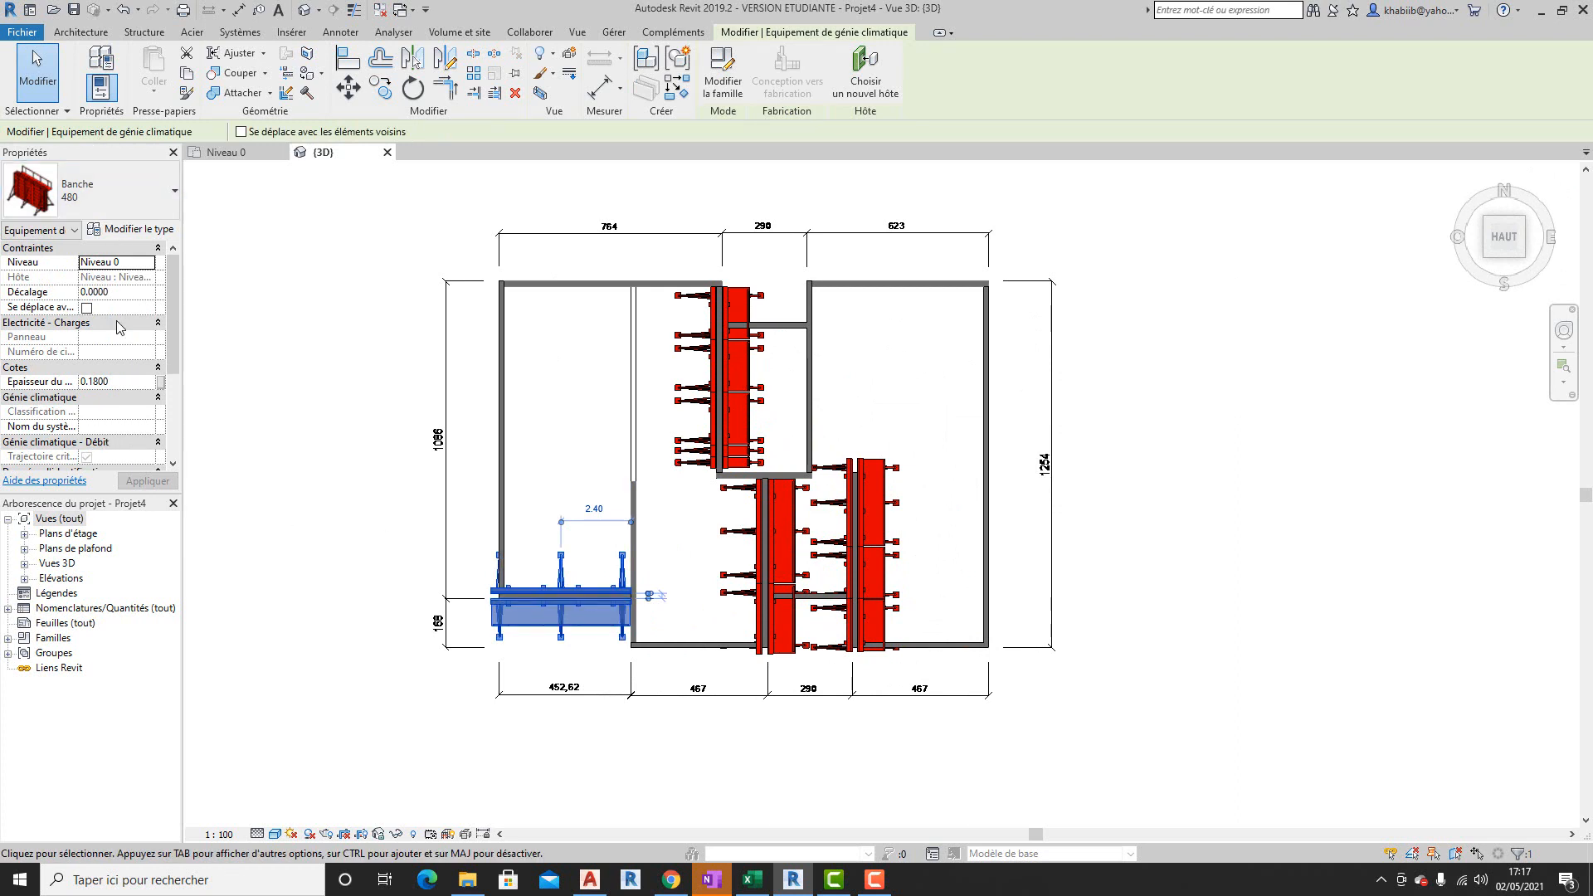
scroll(114, 368, "down", 3)
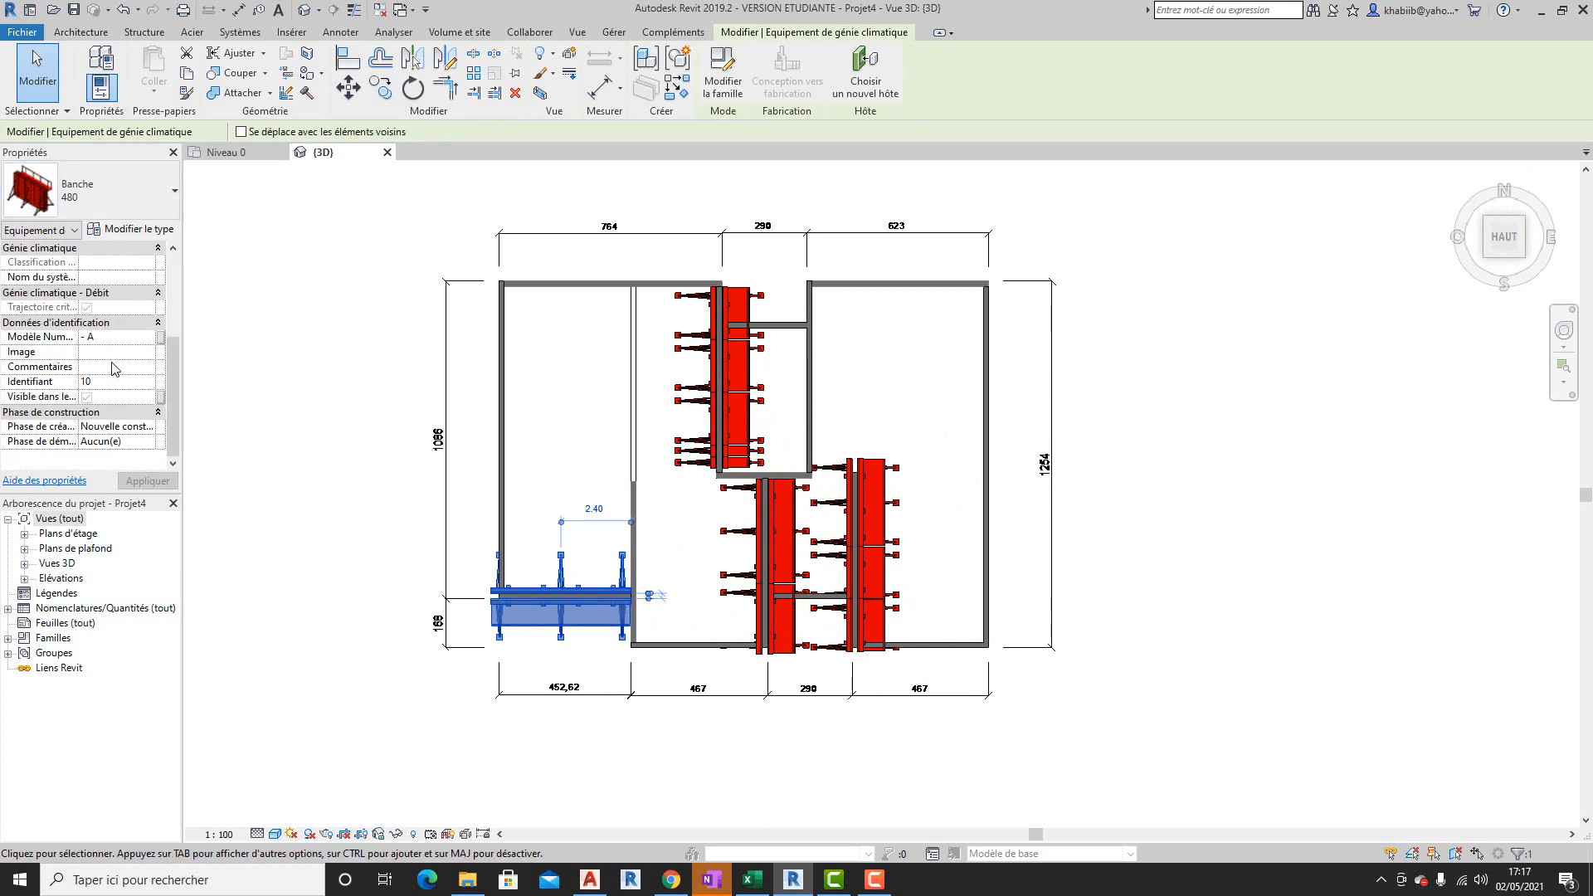
left_click(133, 427)
left_click(148, 427)
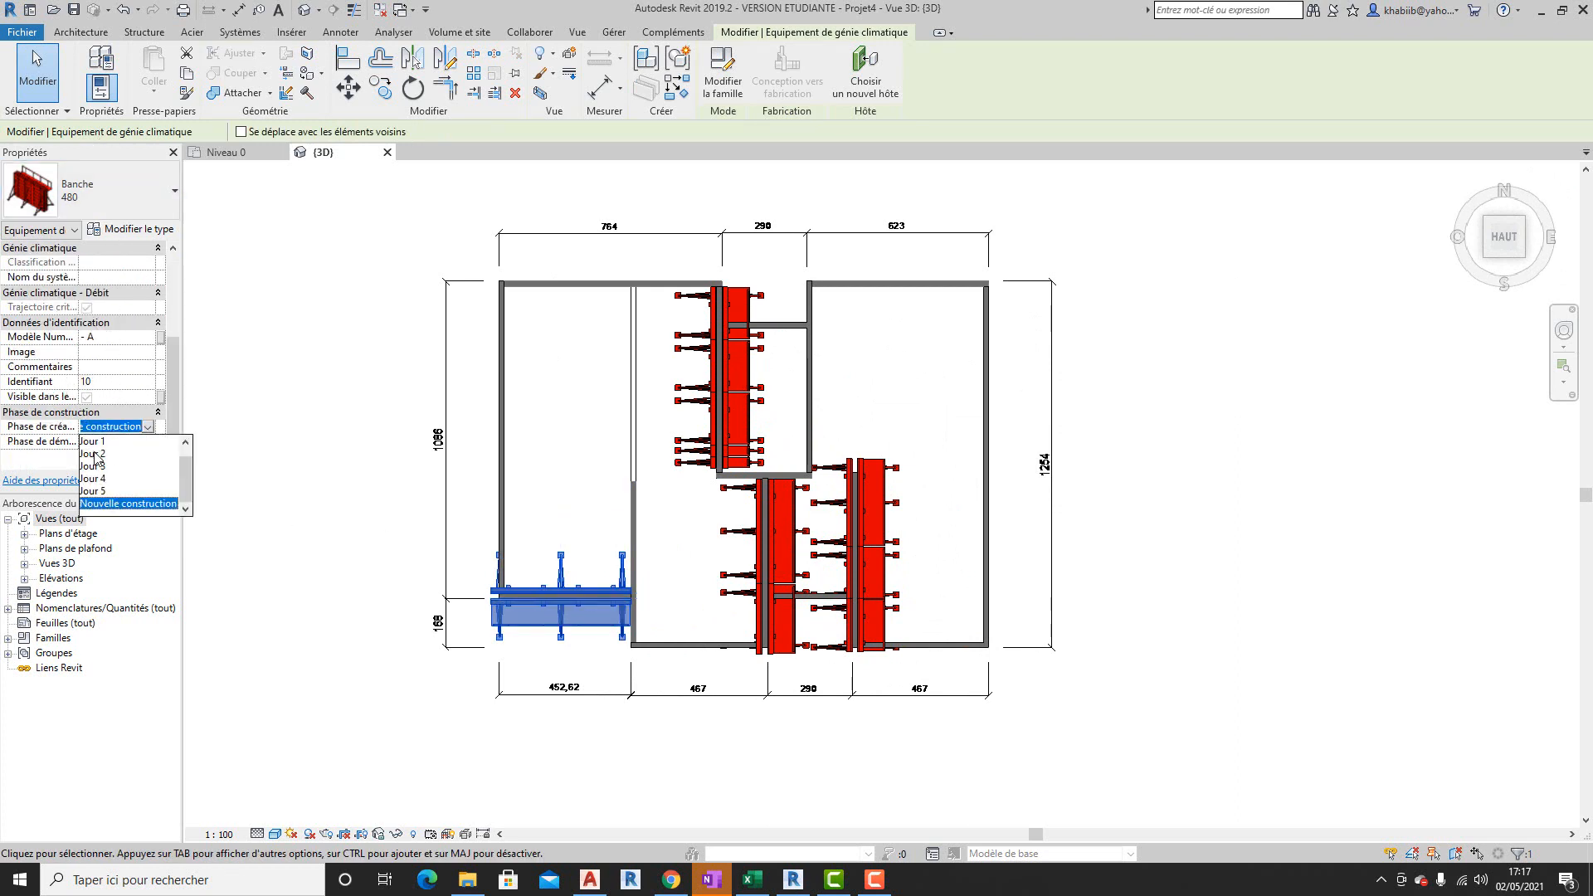
left_click(97, 454)
left_click(125, 442)
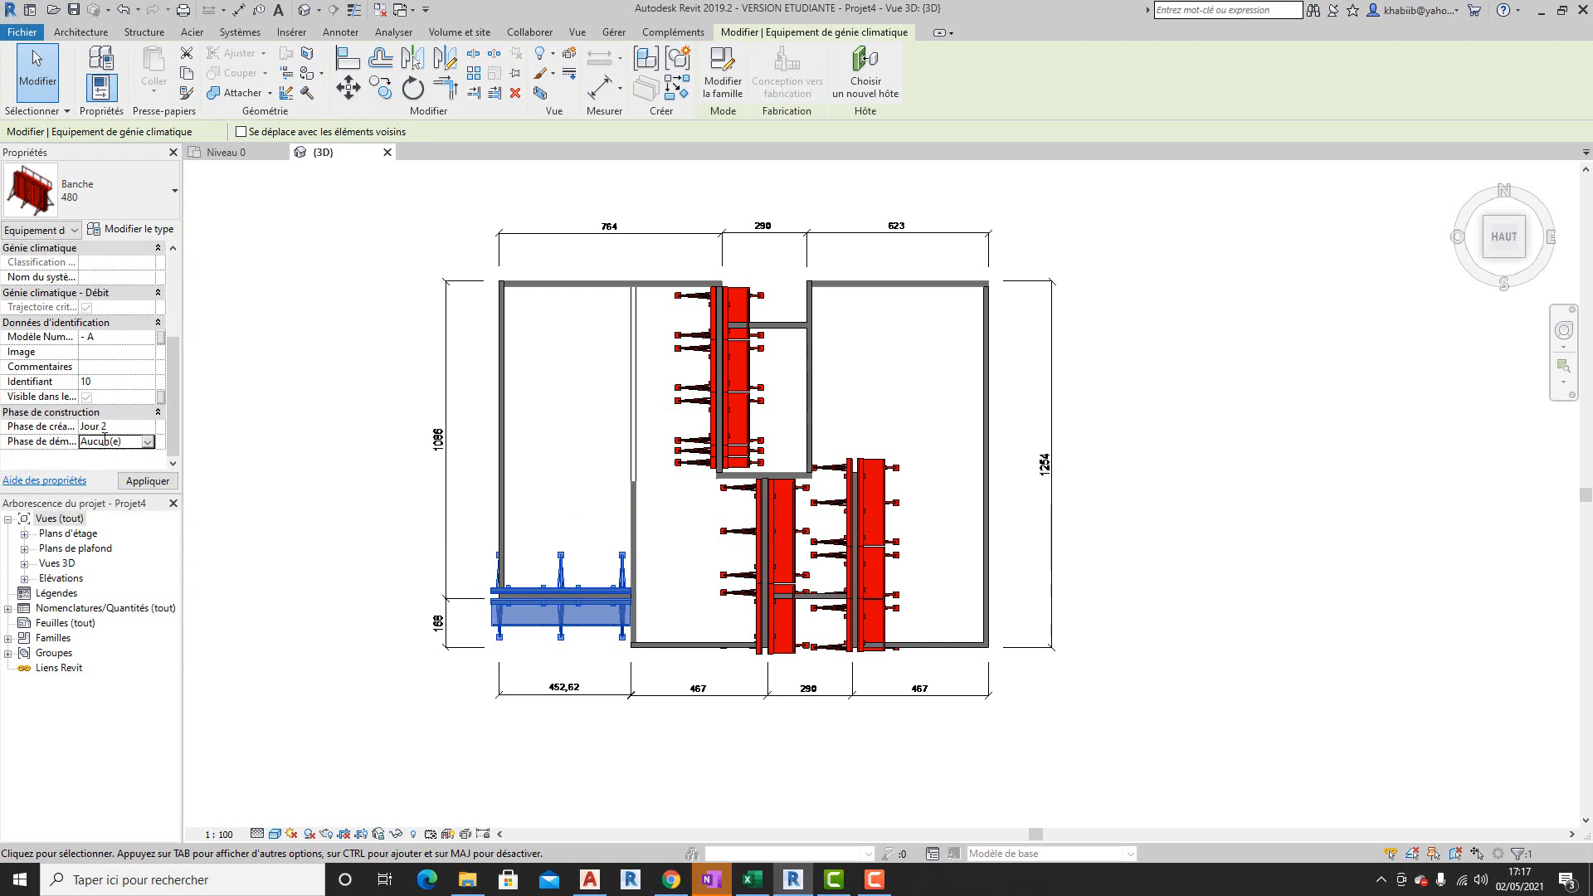
left_click(148, 441)
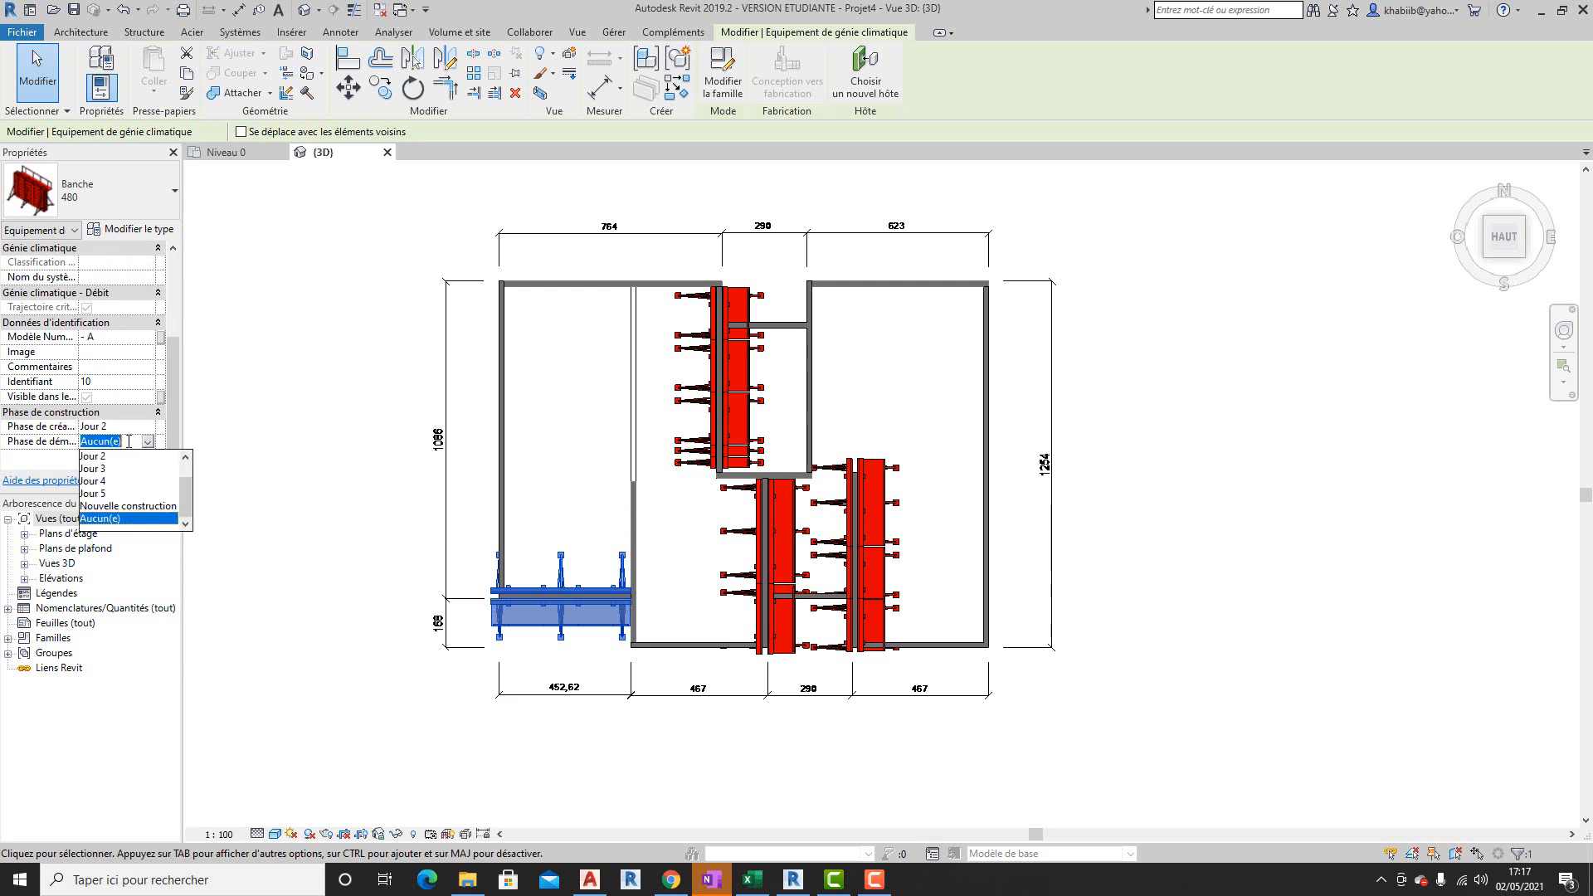
left_click(102, 470)
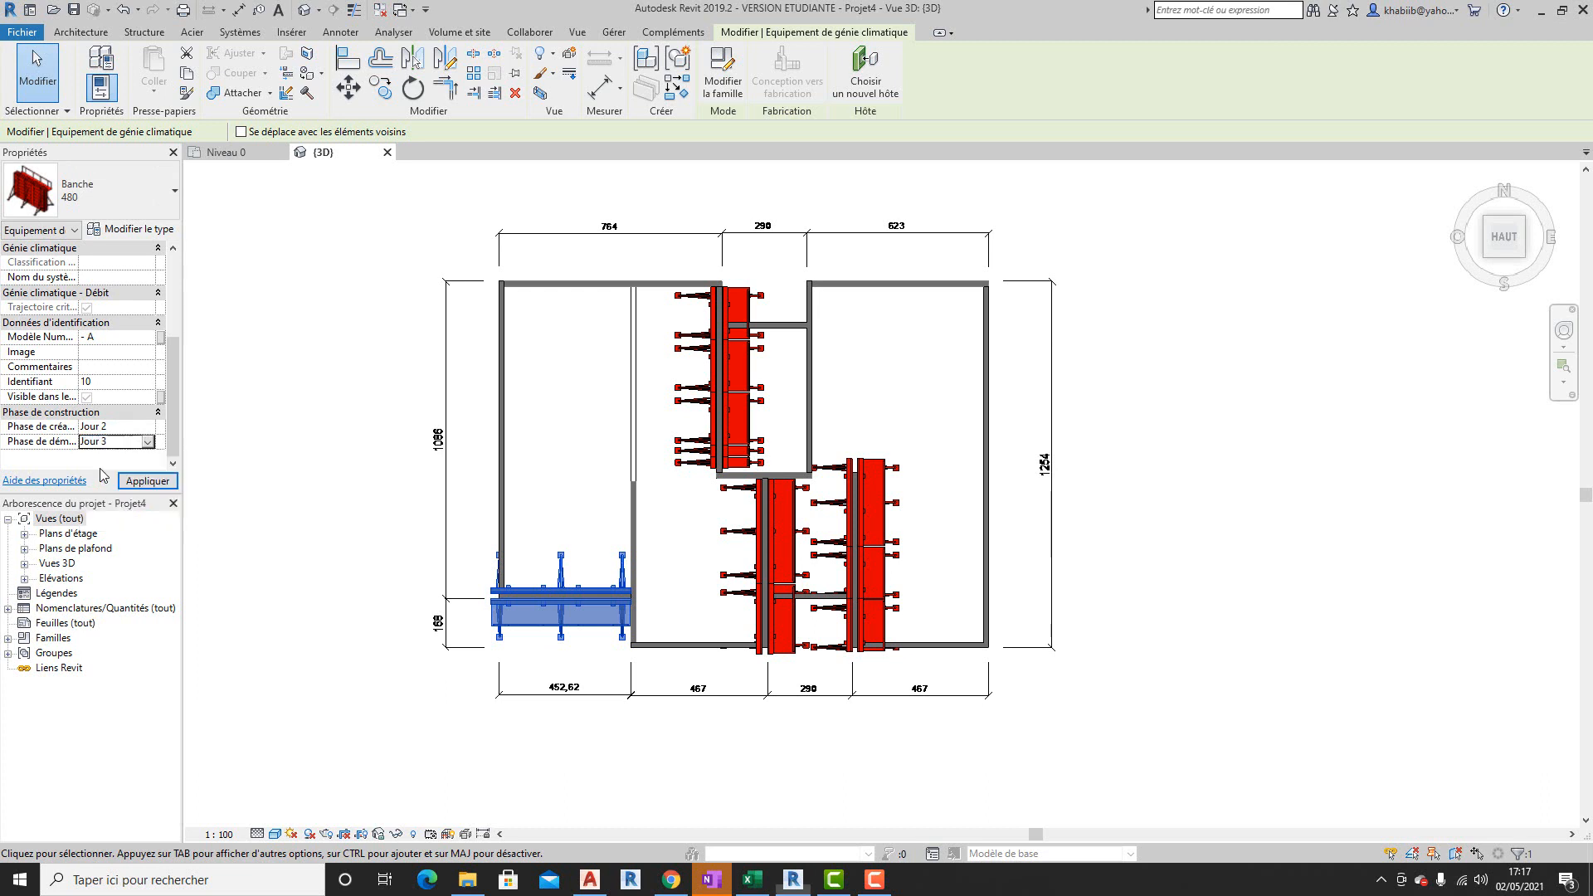
left_click(140, 482)
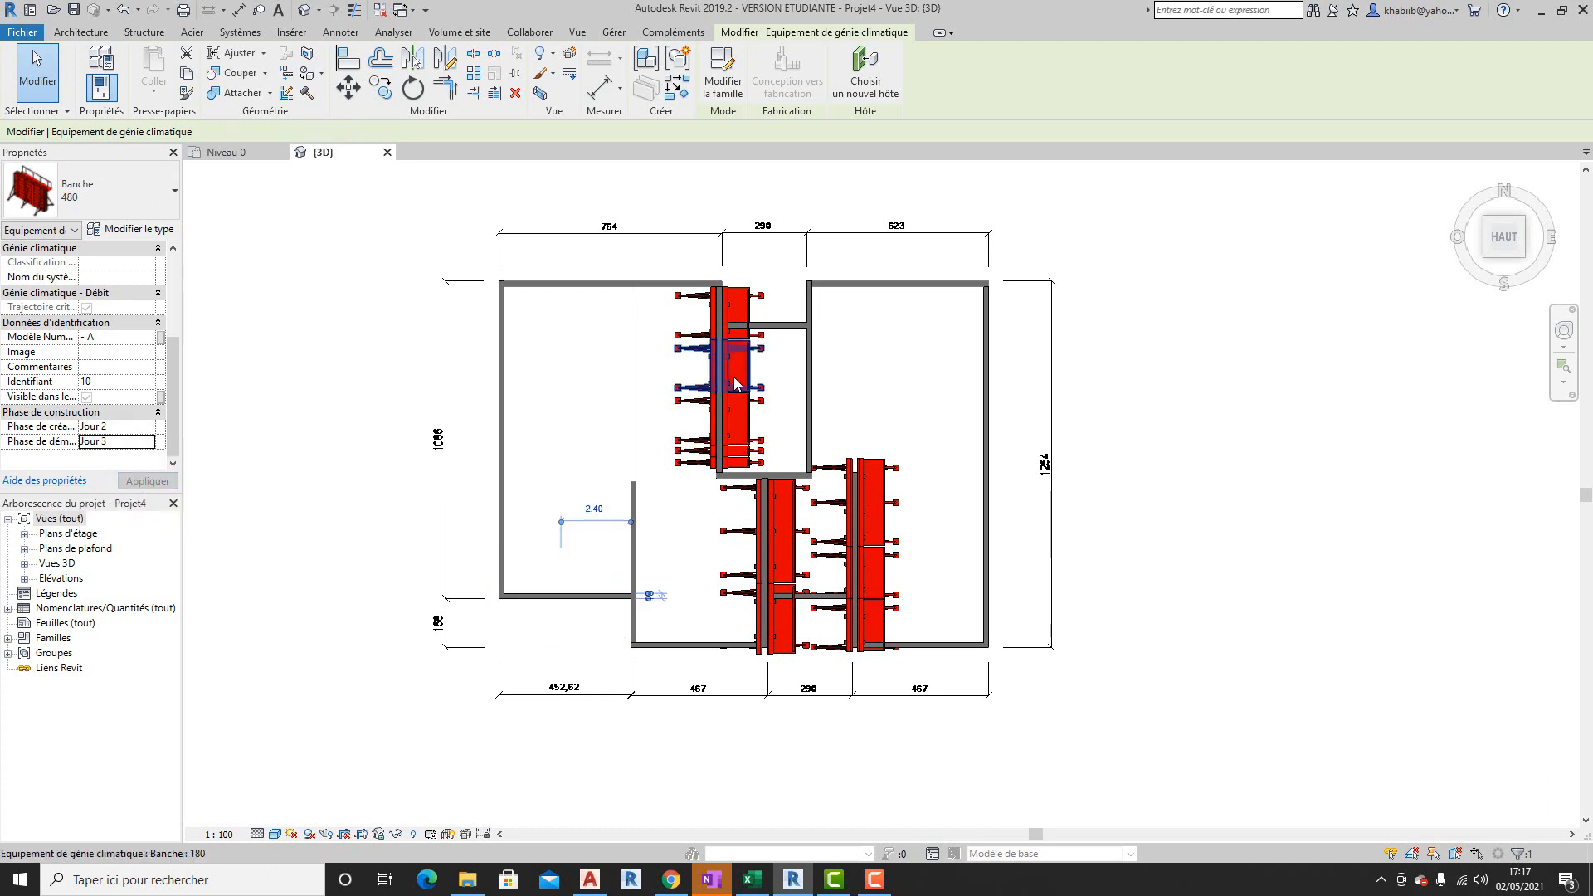
- Set the ten Banche panels along the three vertical interior walls to creation phase Jour 2 and demolition phase Jour 3, and apply
left_click(694, 453)
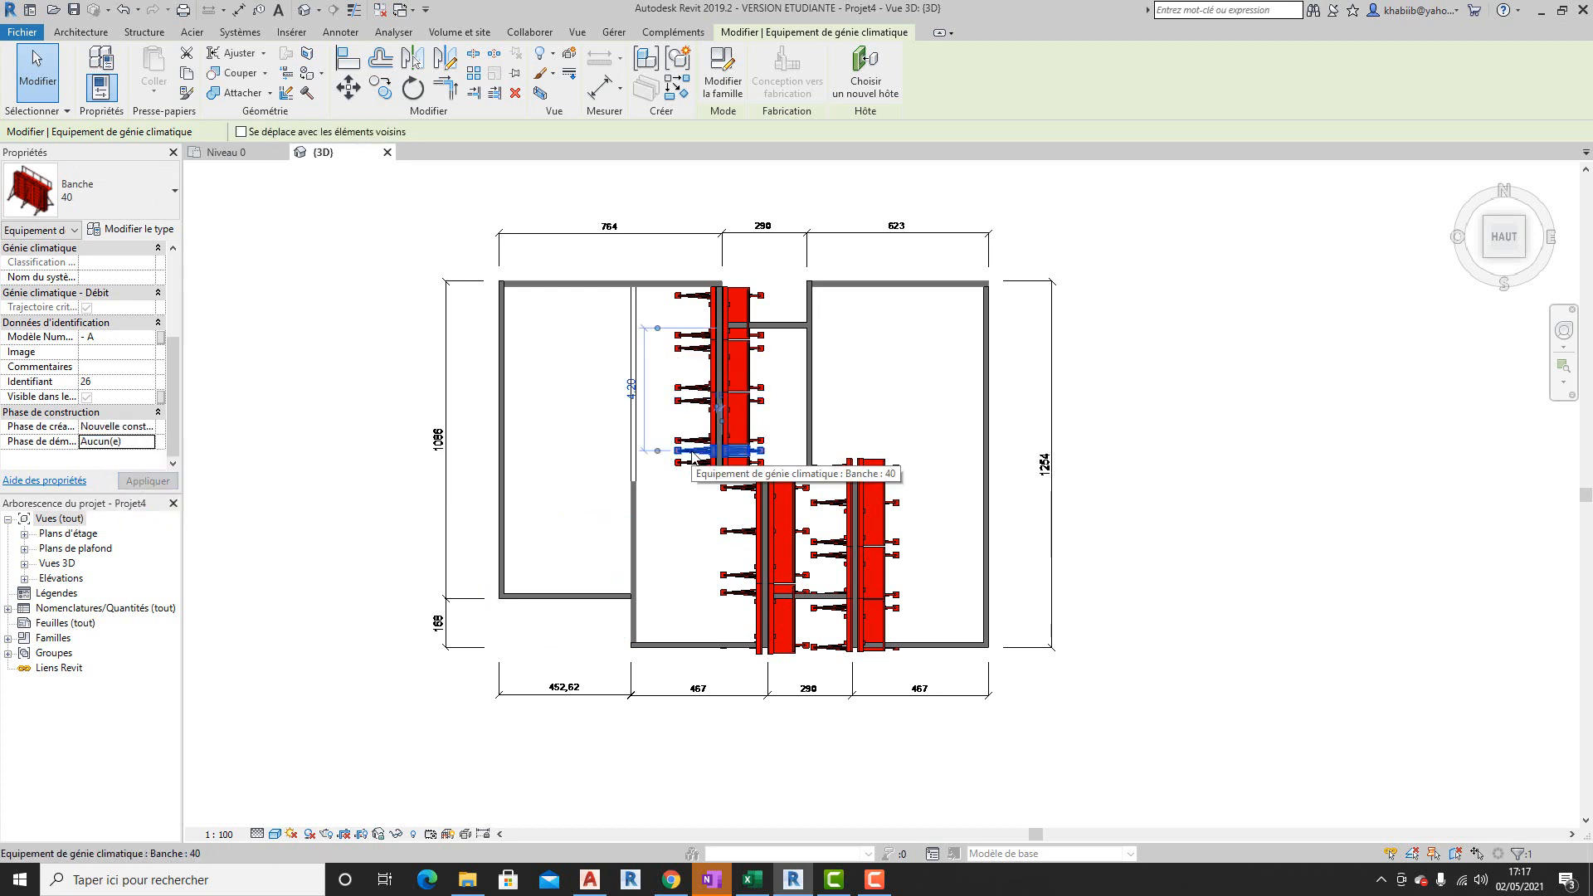
left_click(699, 449, "ctrl")
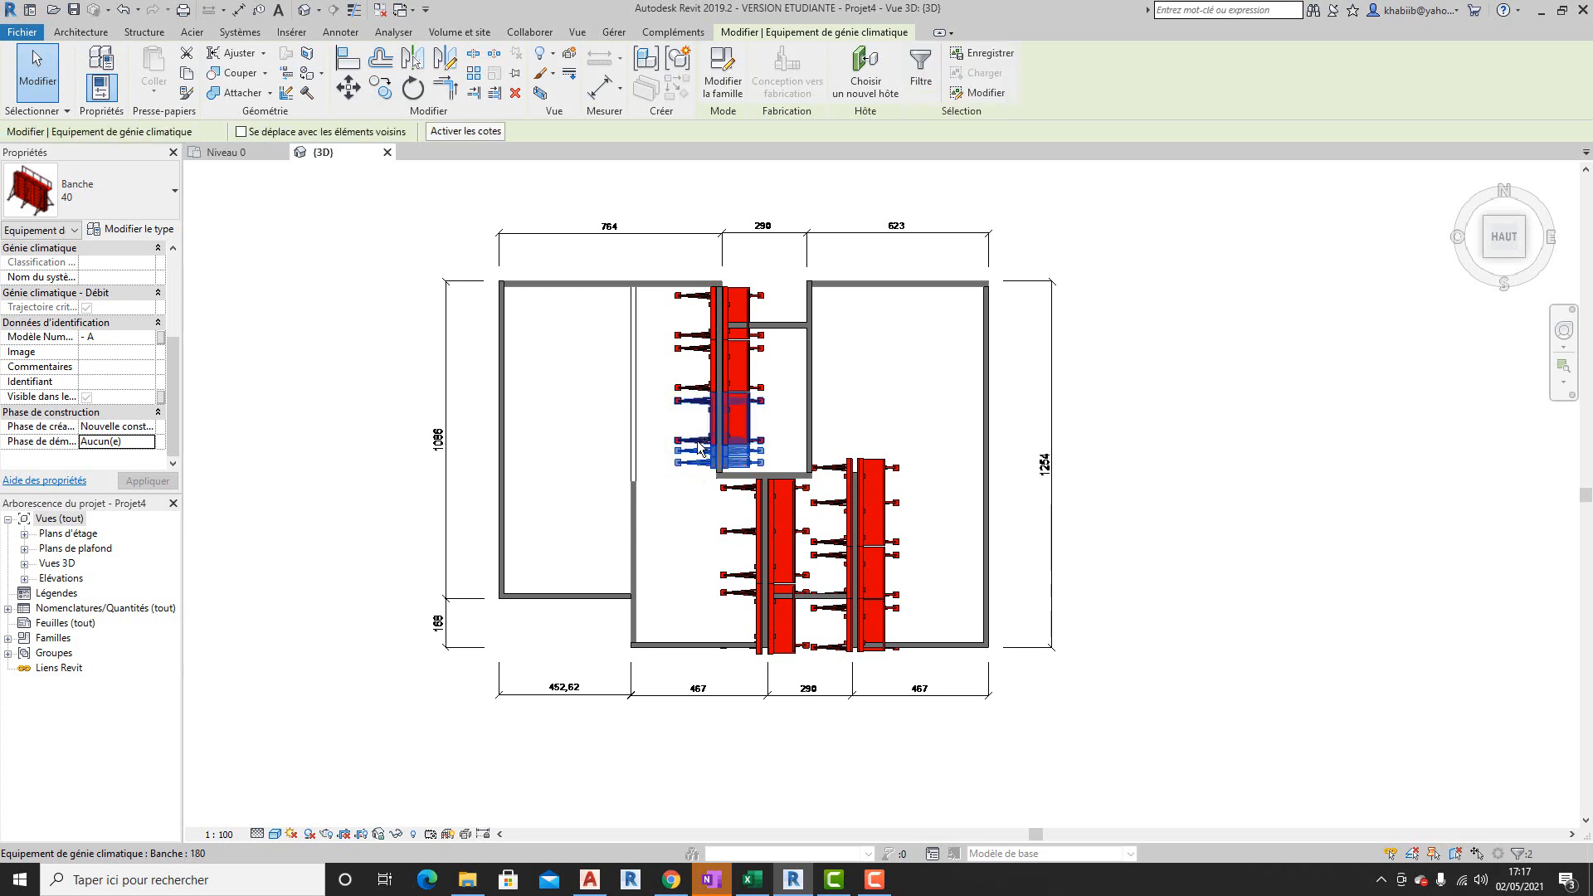
left_click(701, 440, "ctrl")
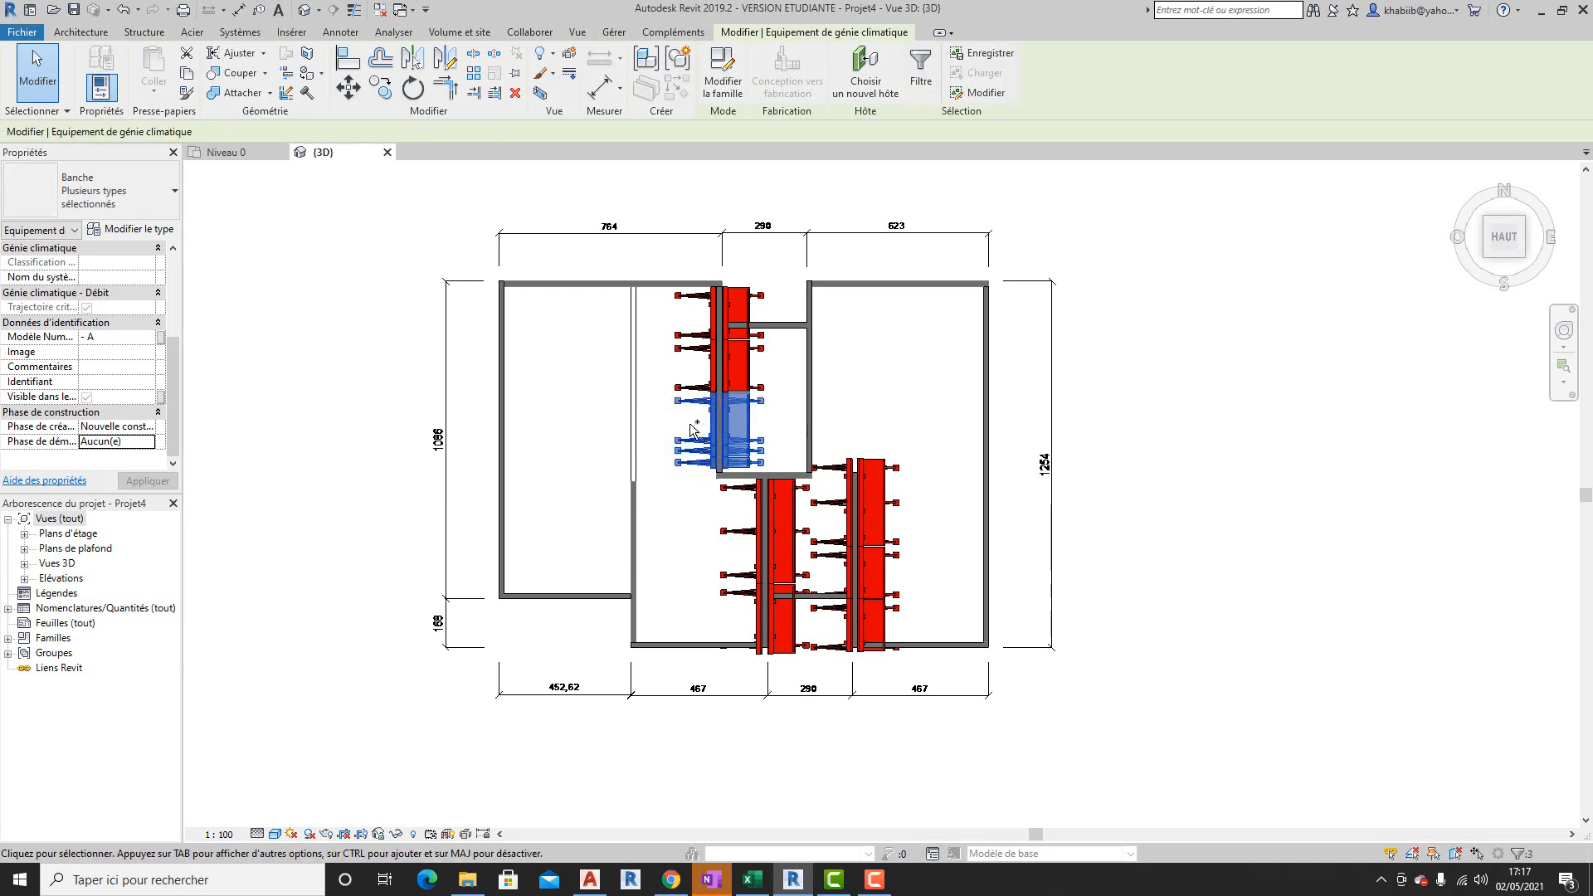
left_click(691, 342, "ctrl")
left_click(691, 336, "ctrl")
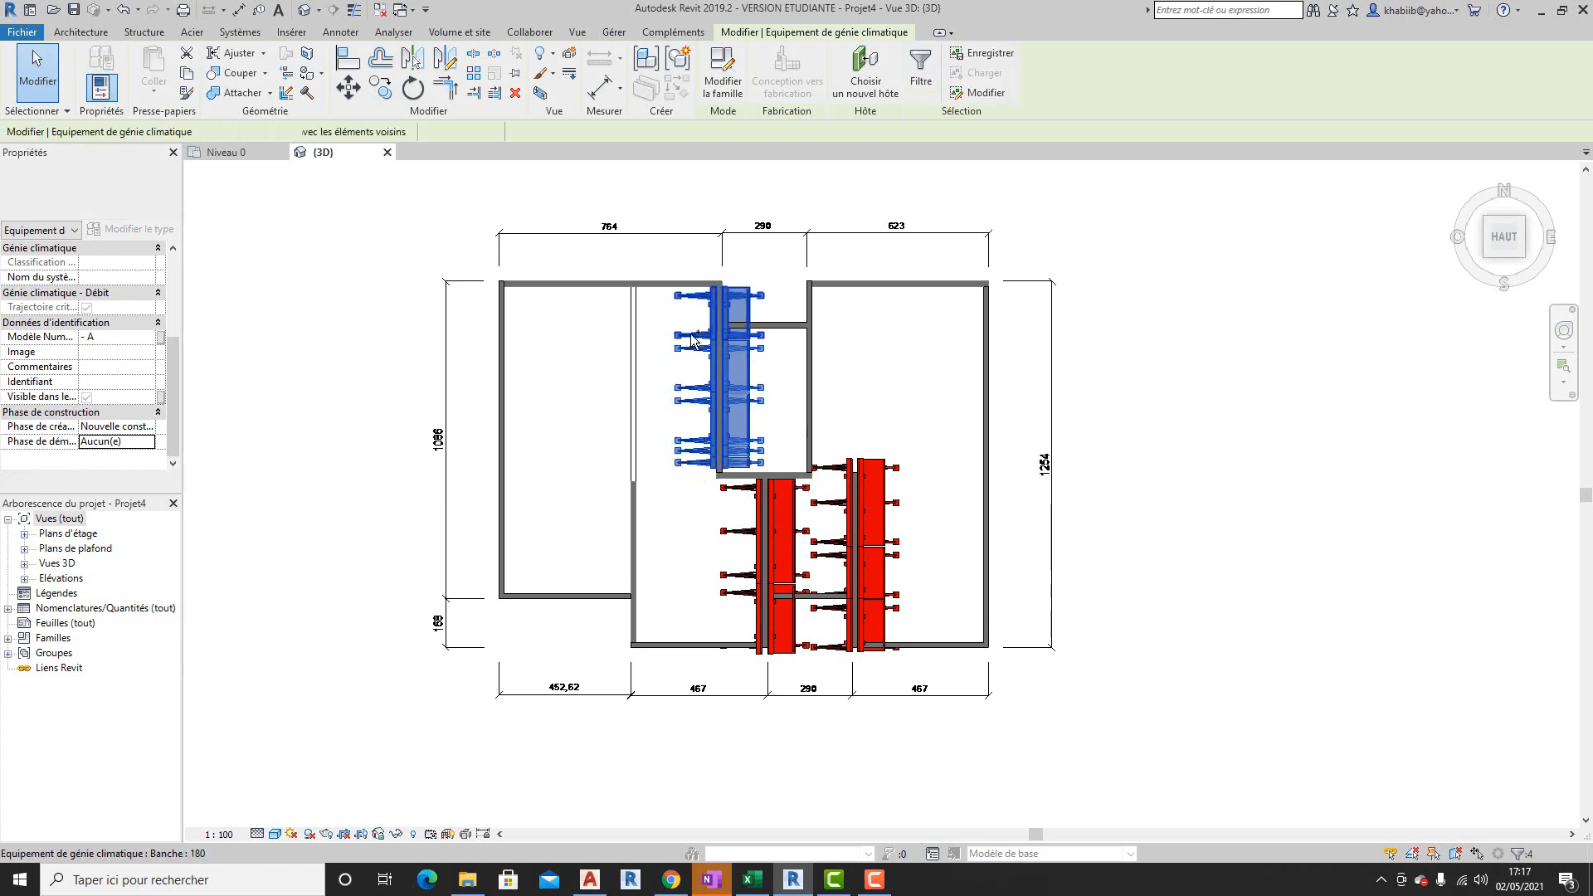
left_click(750, 533, "ctrl")
left_click(776, 618, "ctrl")
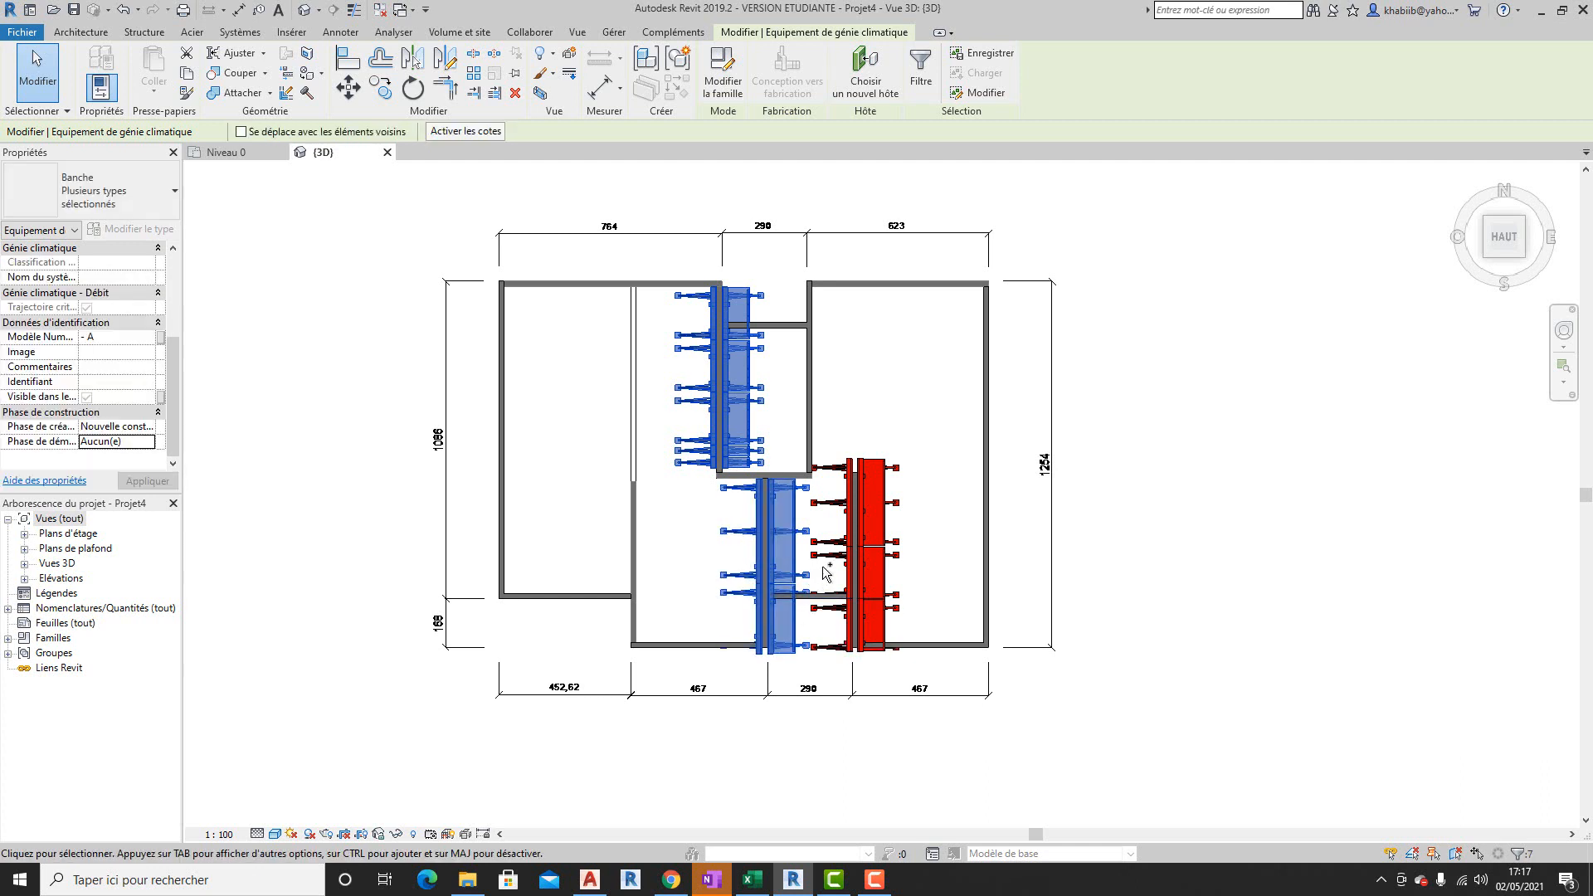
left_click(830, 507, "ctrl")
left_click(830, 572, "ctrl")
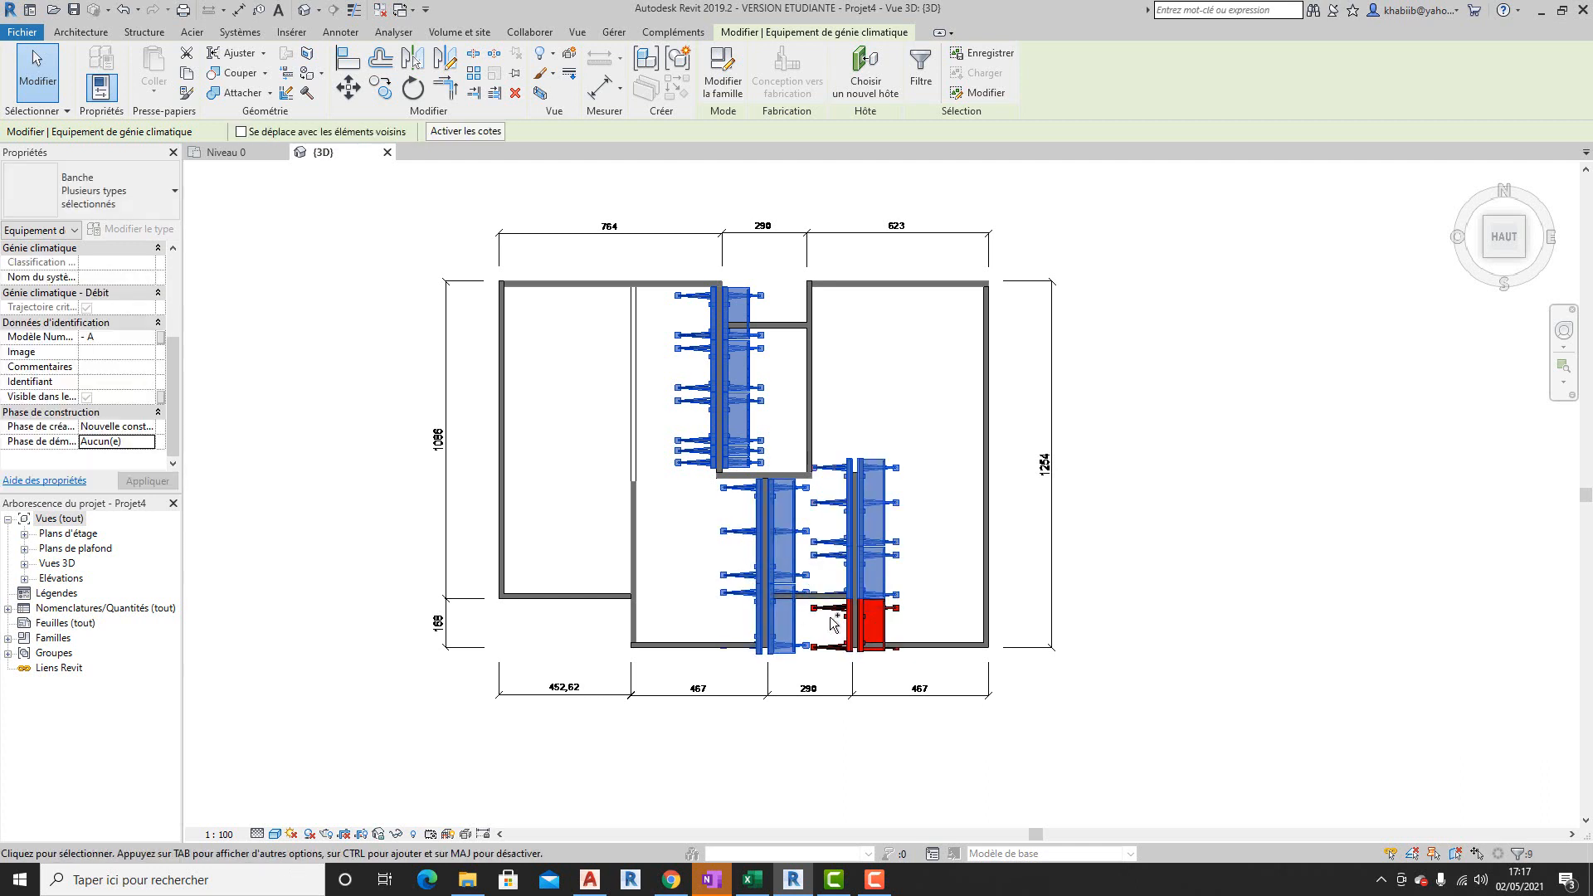
left_click(834, 624, "ctrl")
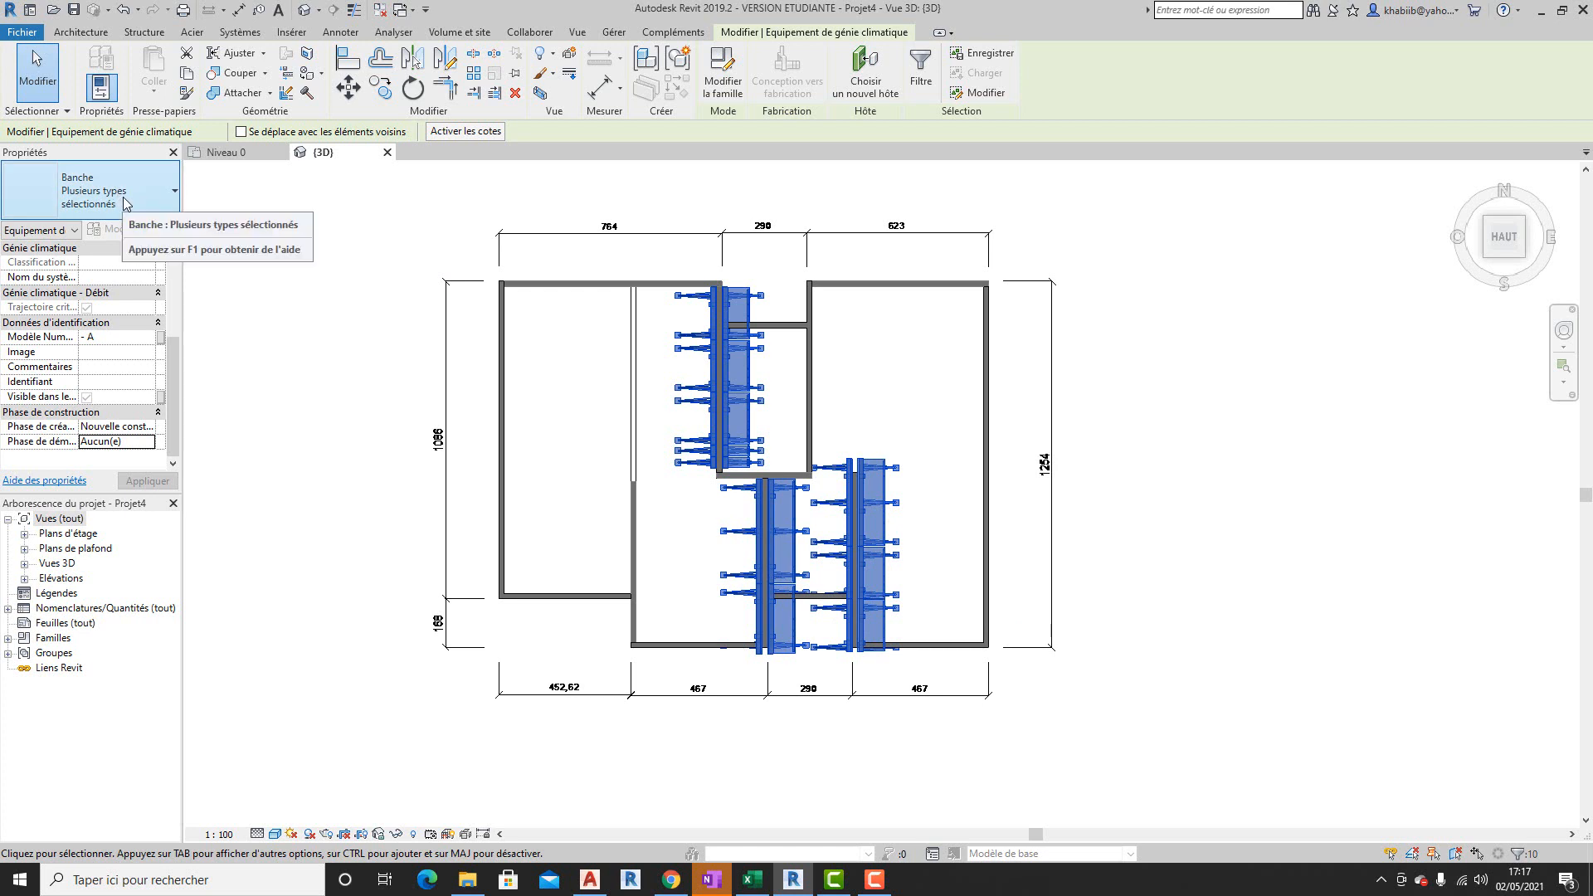
left_click(146, 428)
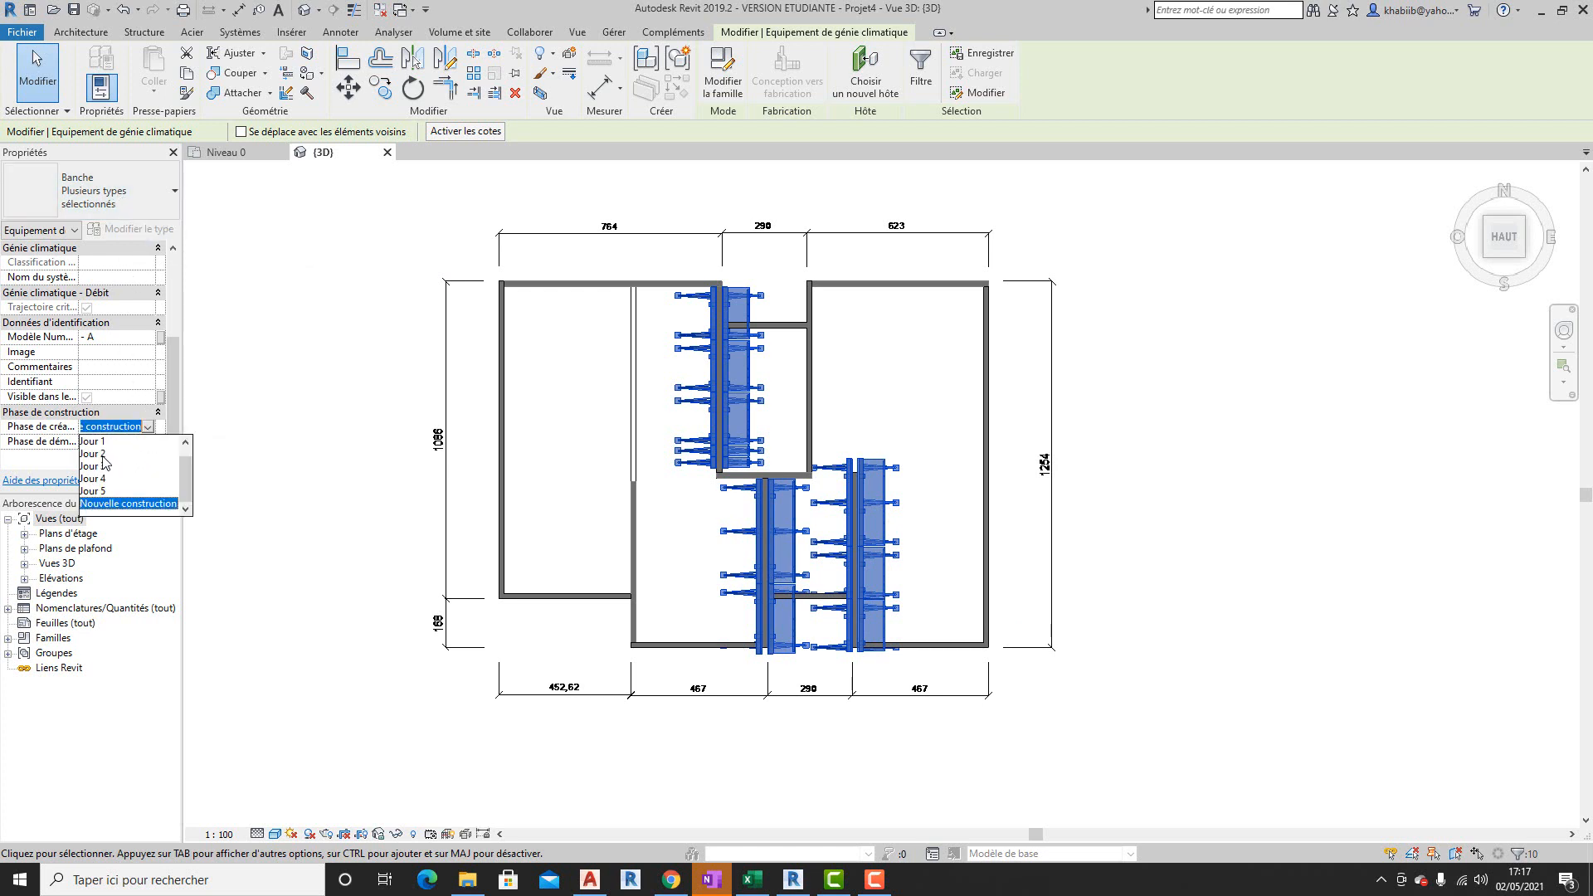
left_click(93, 454)
left_click(146, 445)
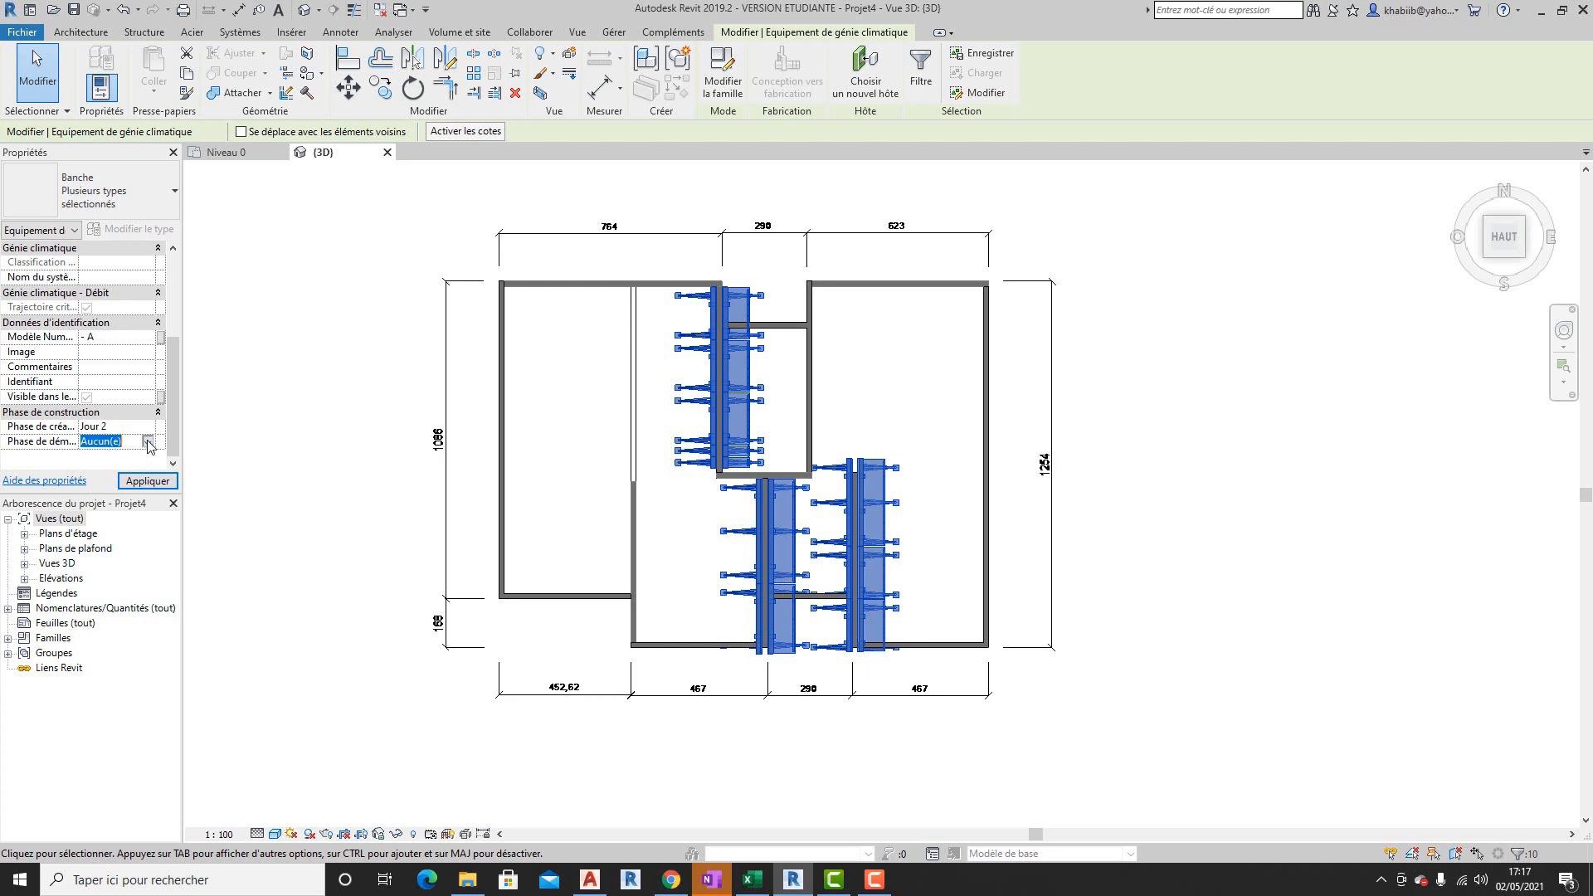
left_click(148, 442)
left_click(93, 469)
left_click(138, 484)
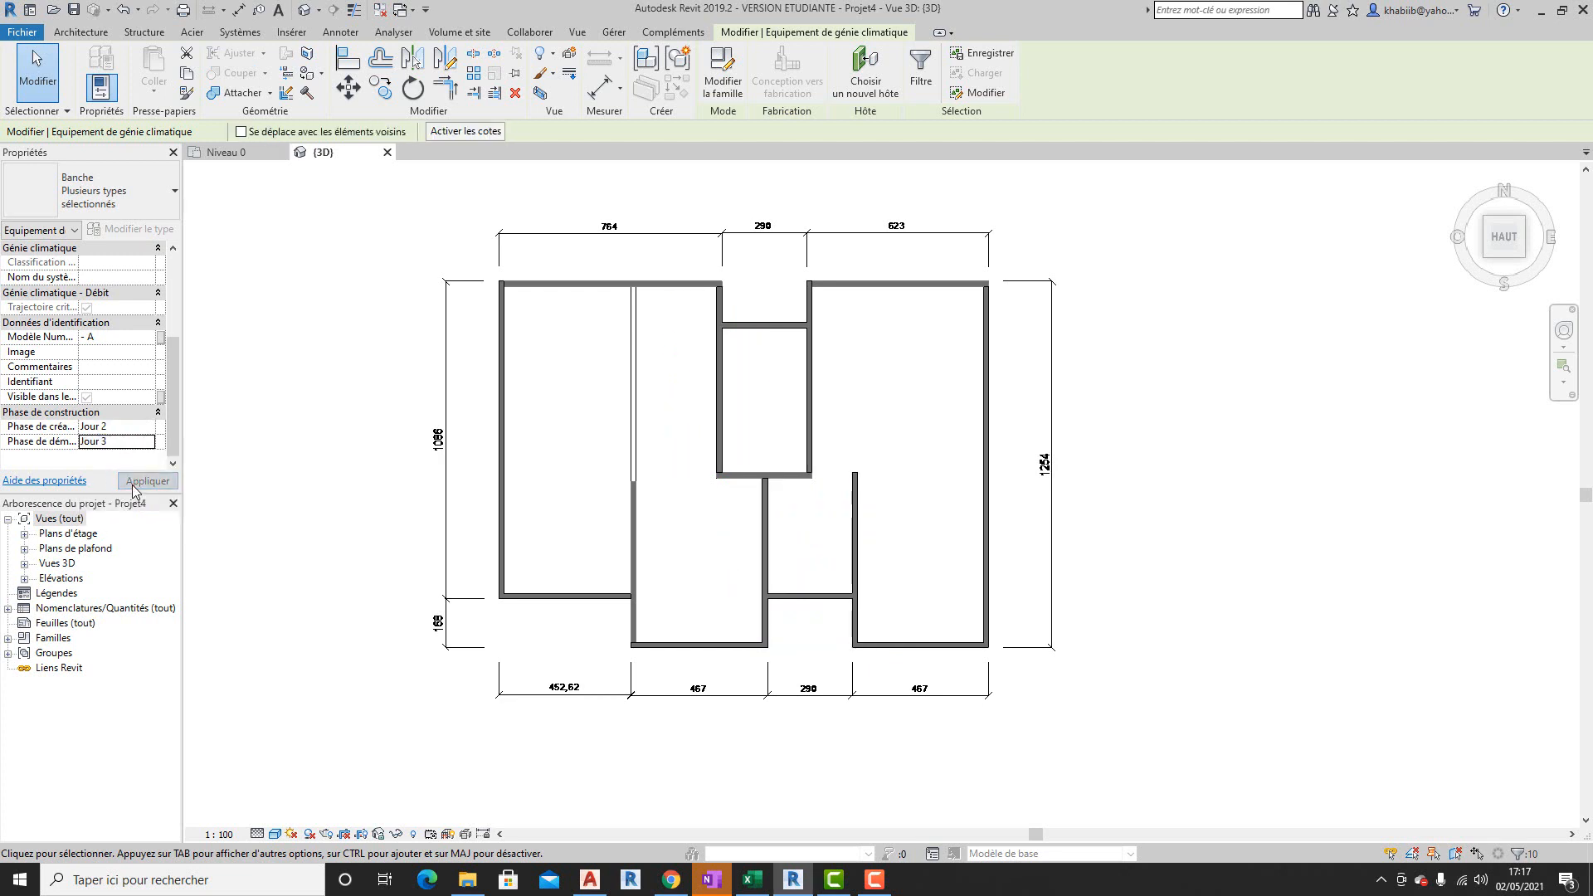
- Set the creation phase to Jour 2 for the lower-left horizontal wall and the three vertical interior walls formed that day, and apply
left_click(593, 604)
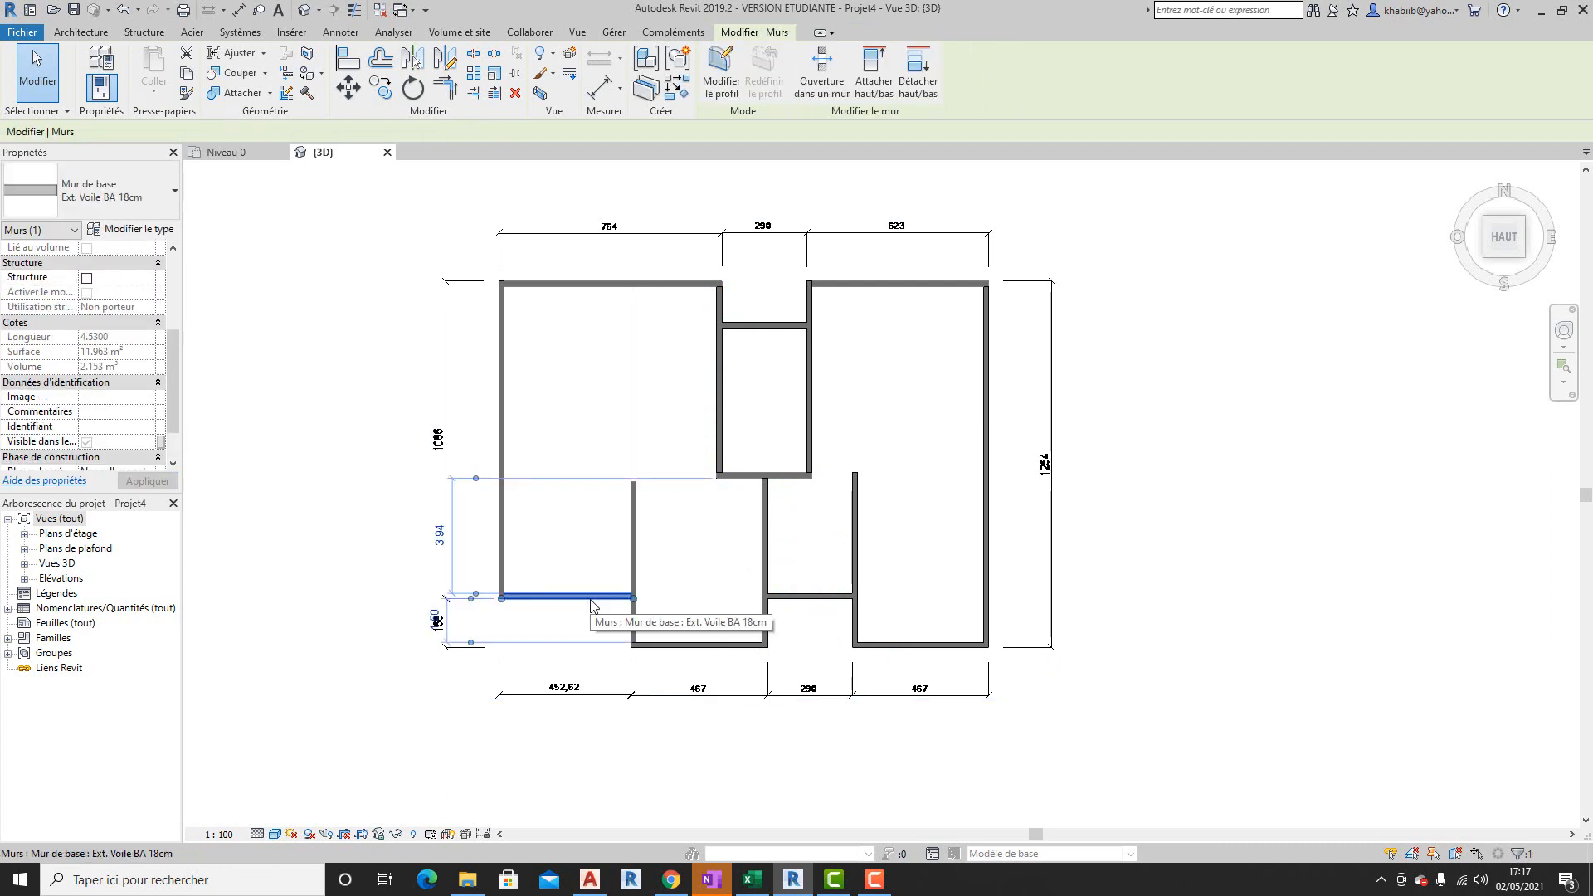
left_click(720, 414, "ctrl")
left_click(767, 524, "ctrl")
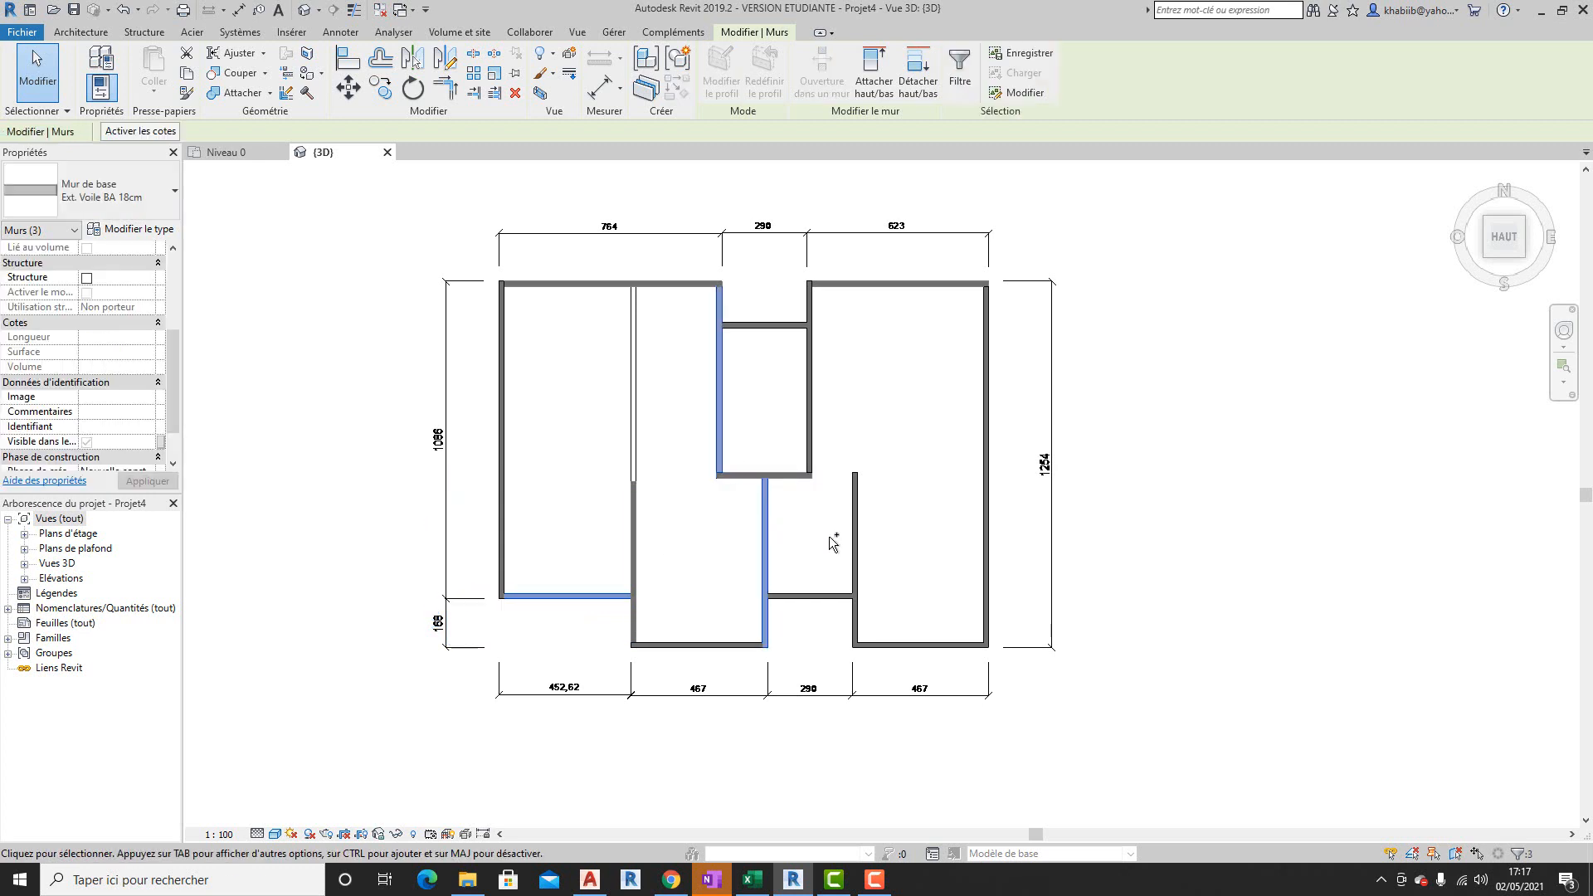
left_click(853, 548, "ctrl")
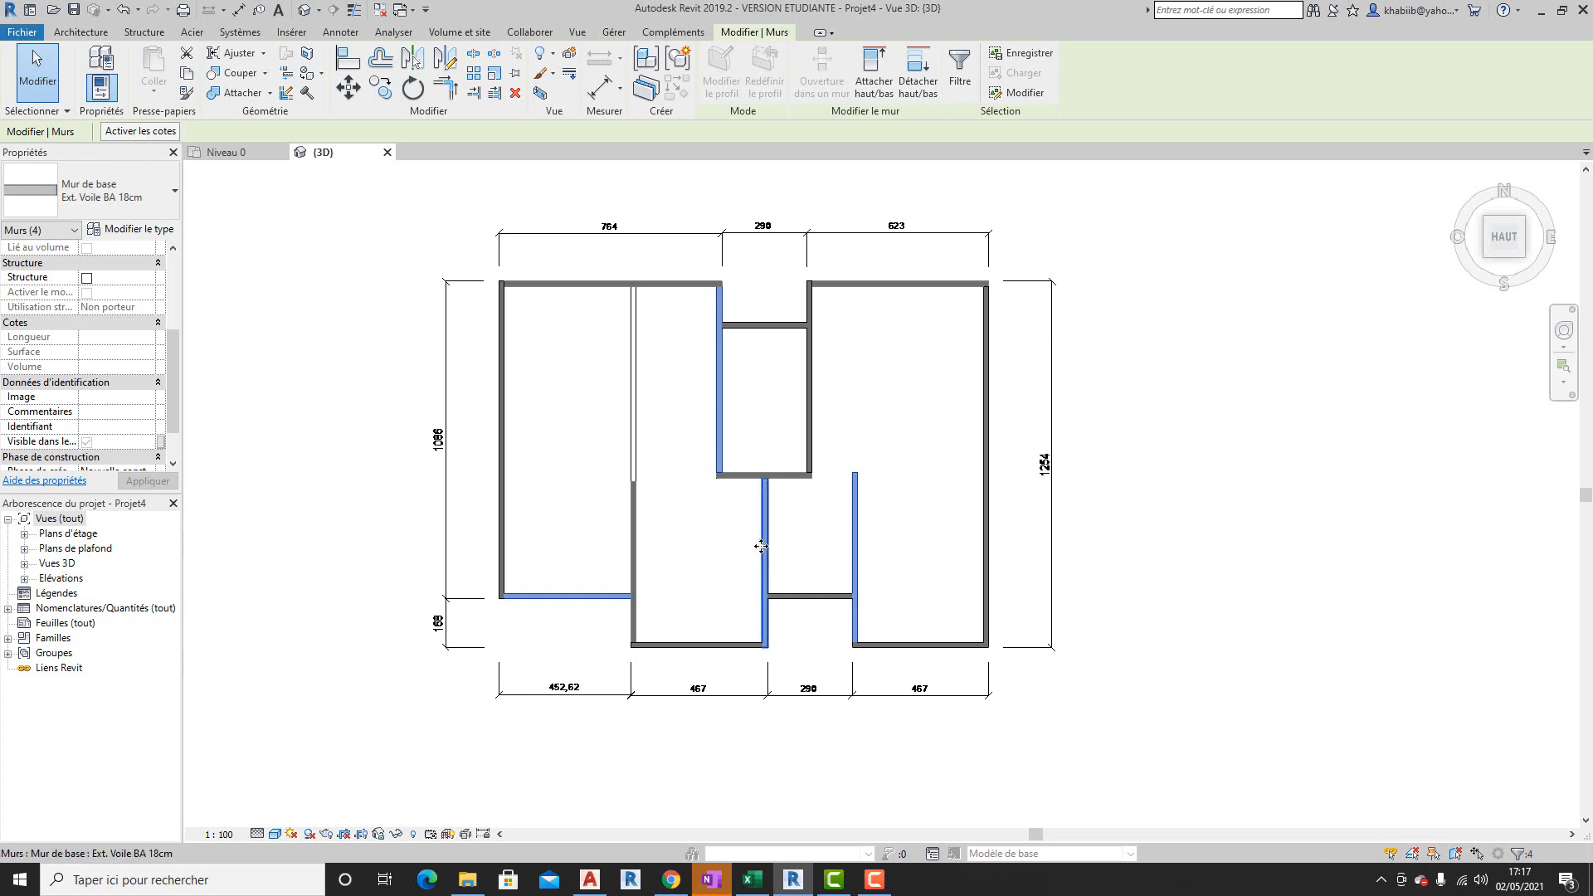
scroll(135, 373, "down", 2)
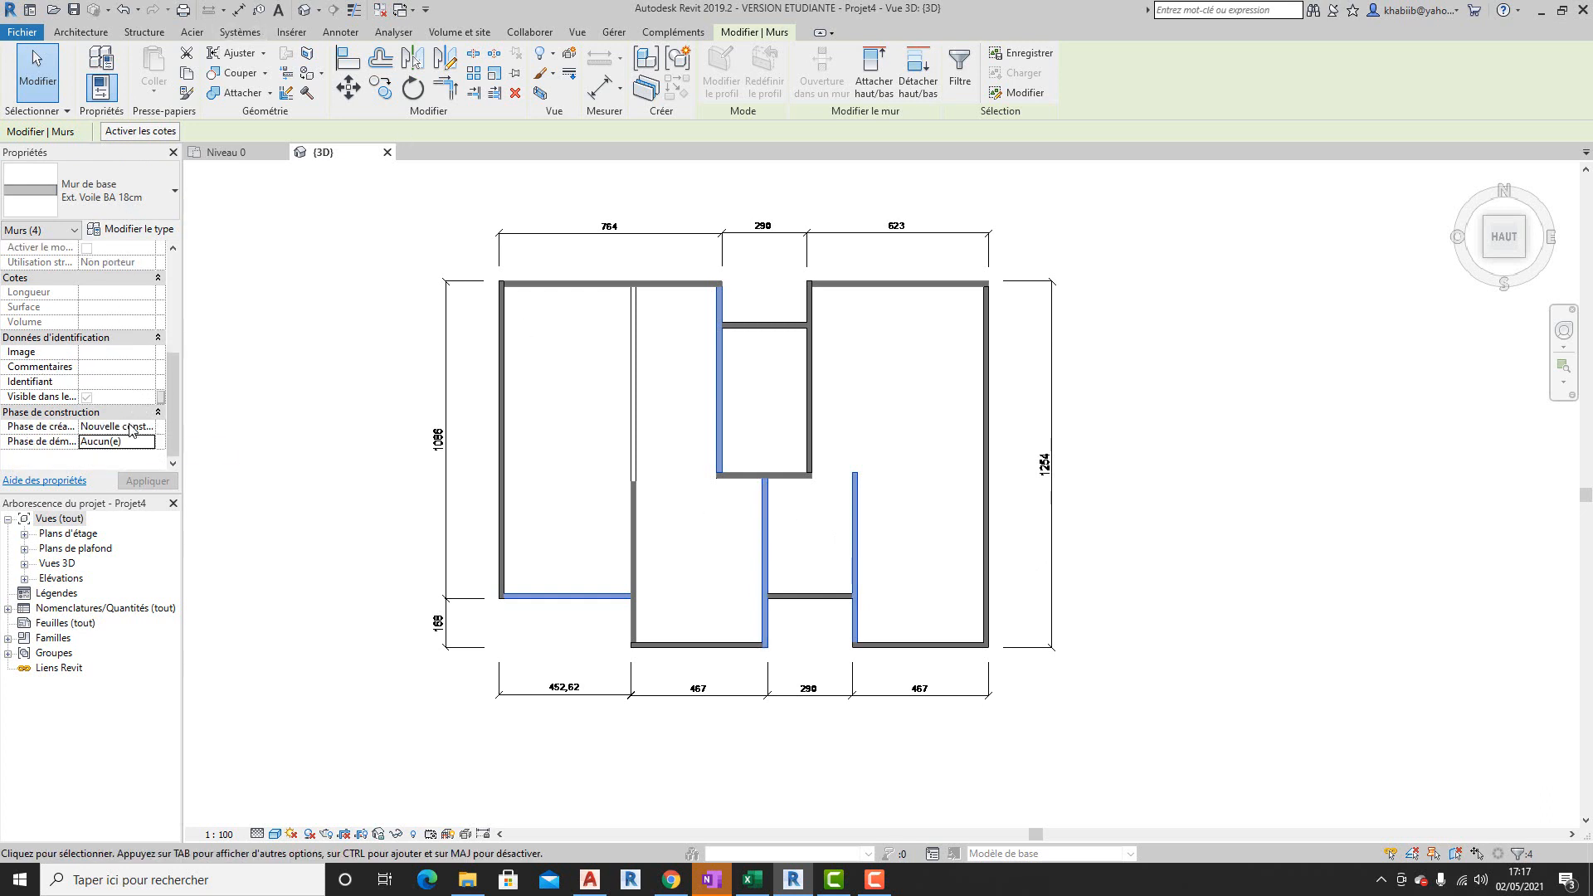
left_click(131, 430)
left_click(147, 426)
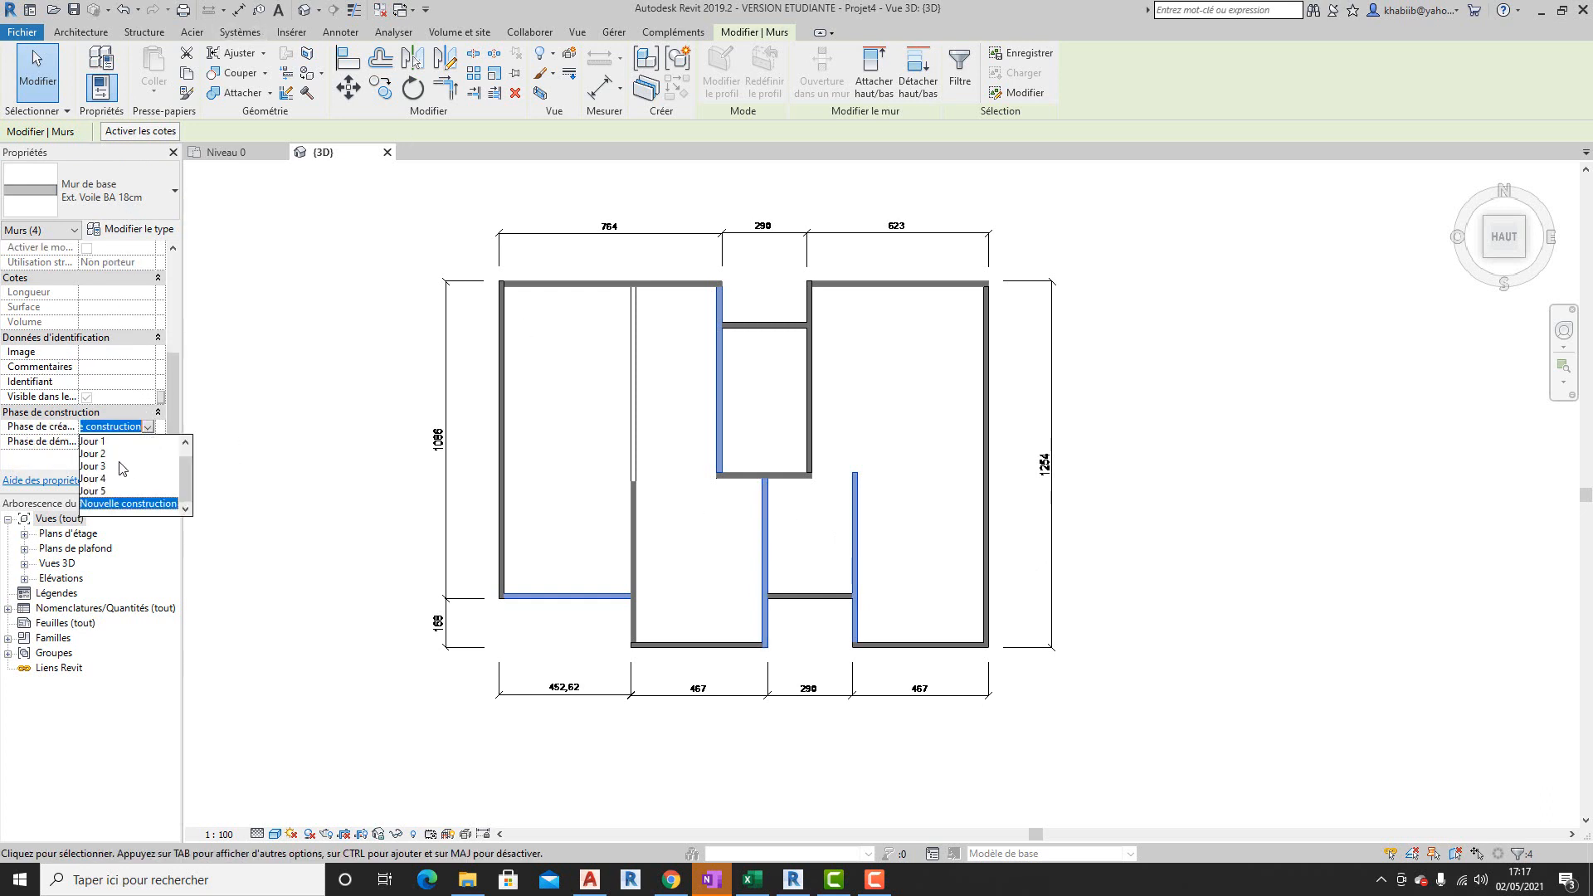
left_click(93, 467)
left_click(147, 428)
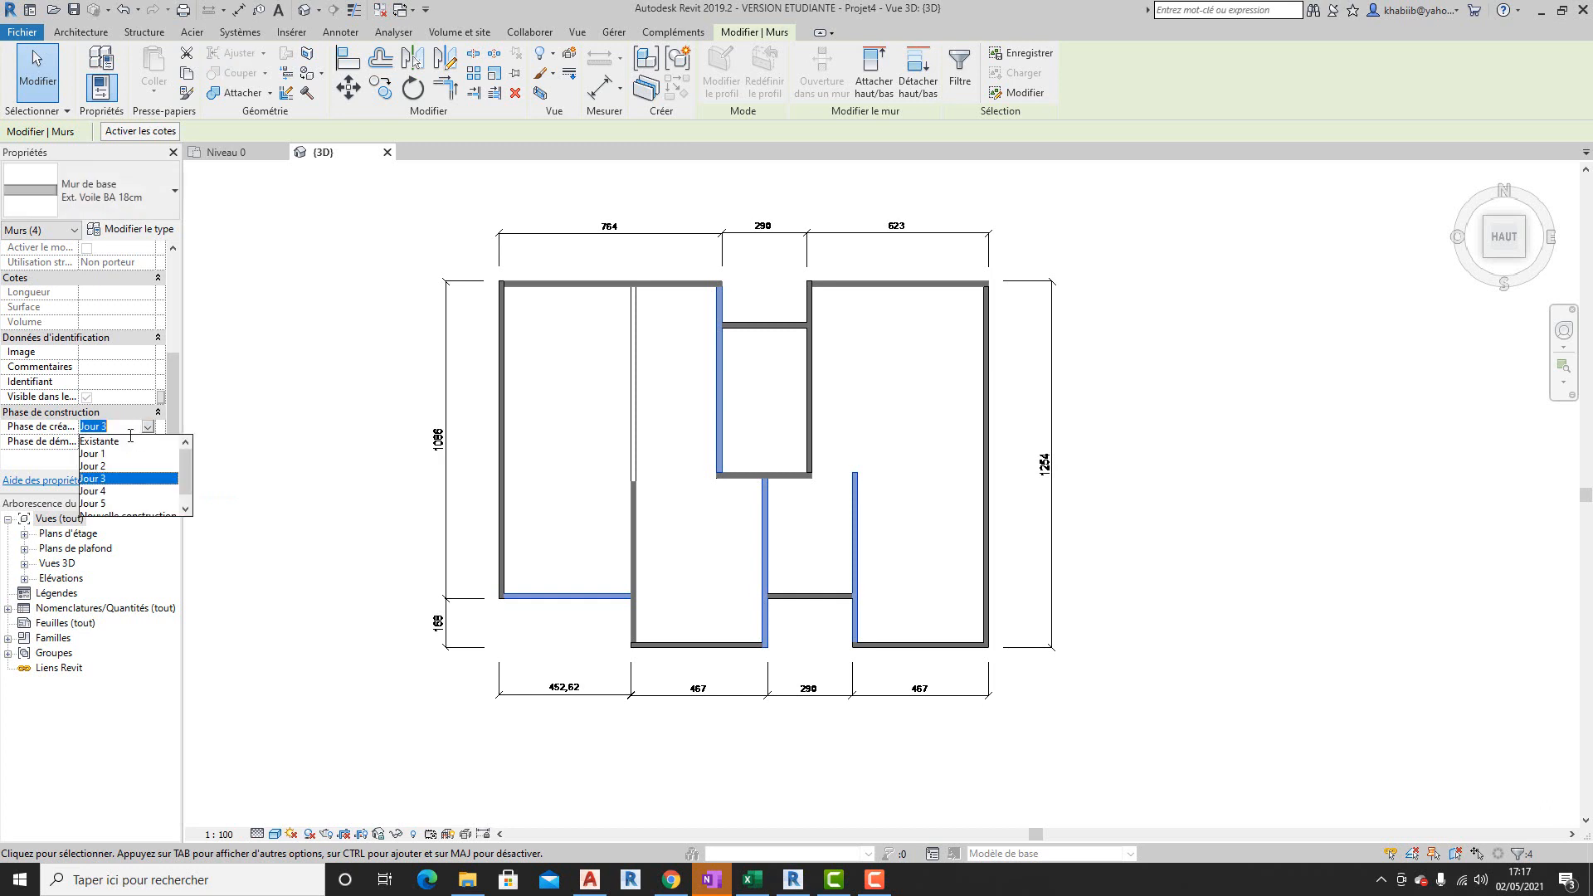
left_click(122, 465)
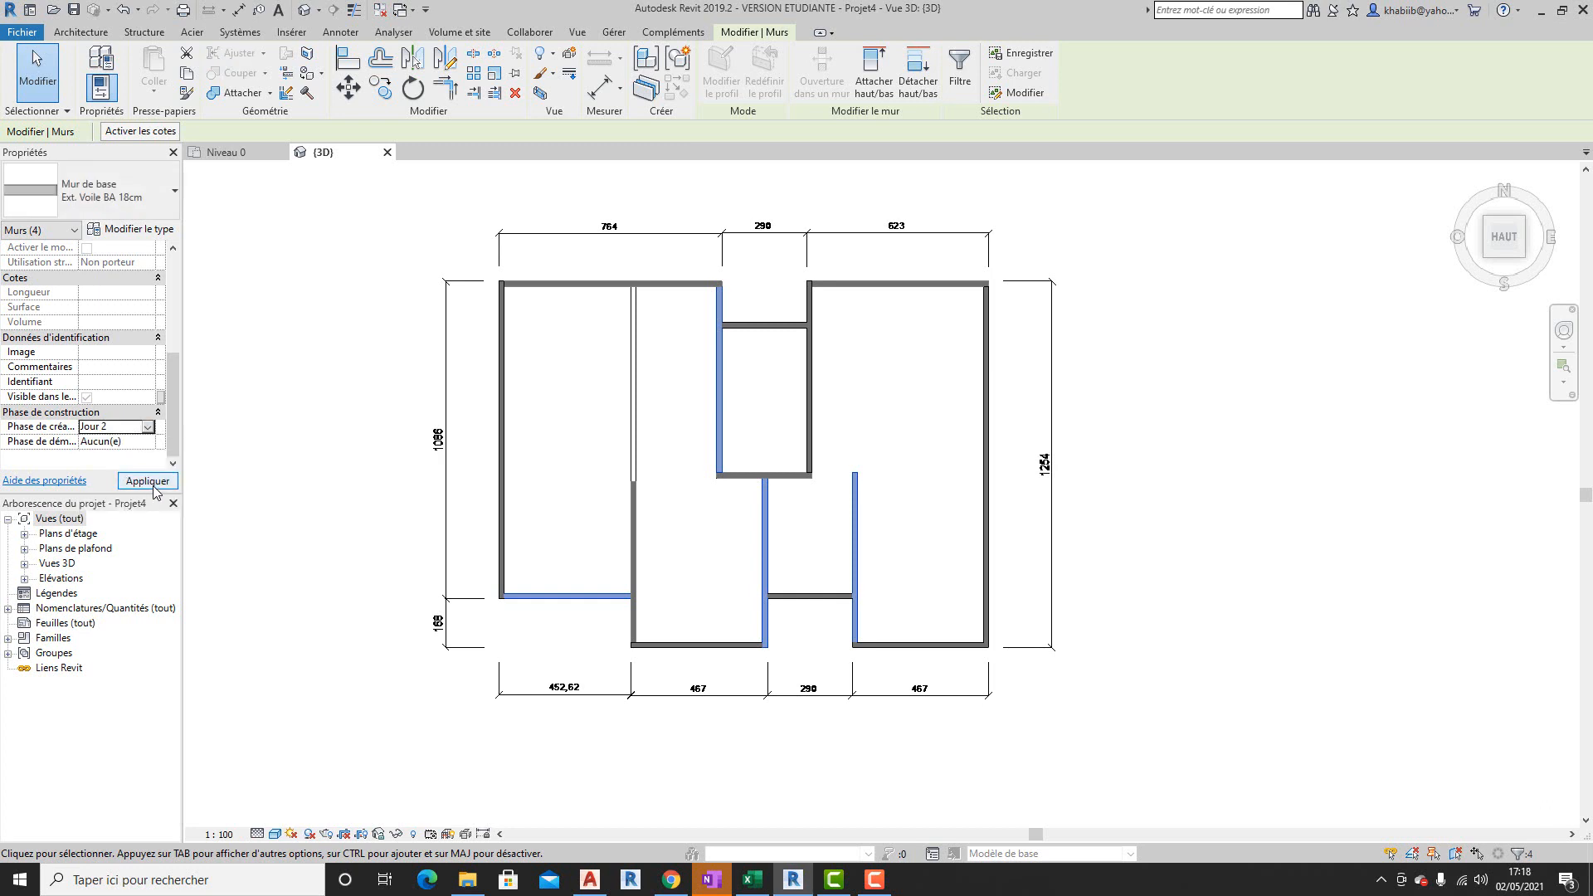
left_click(150, 482)
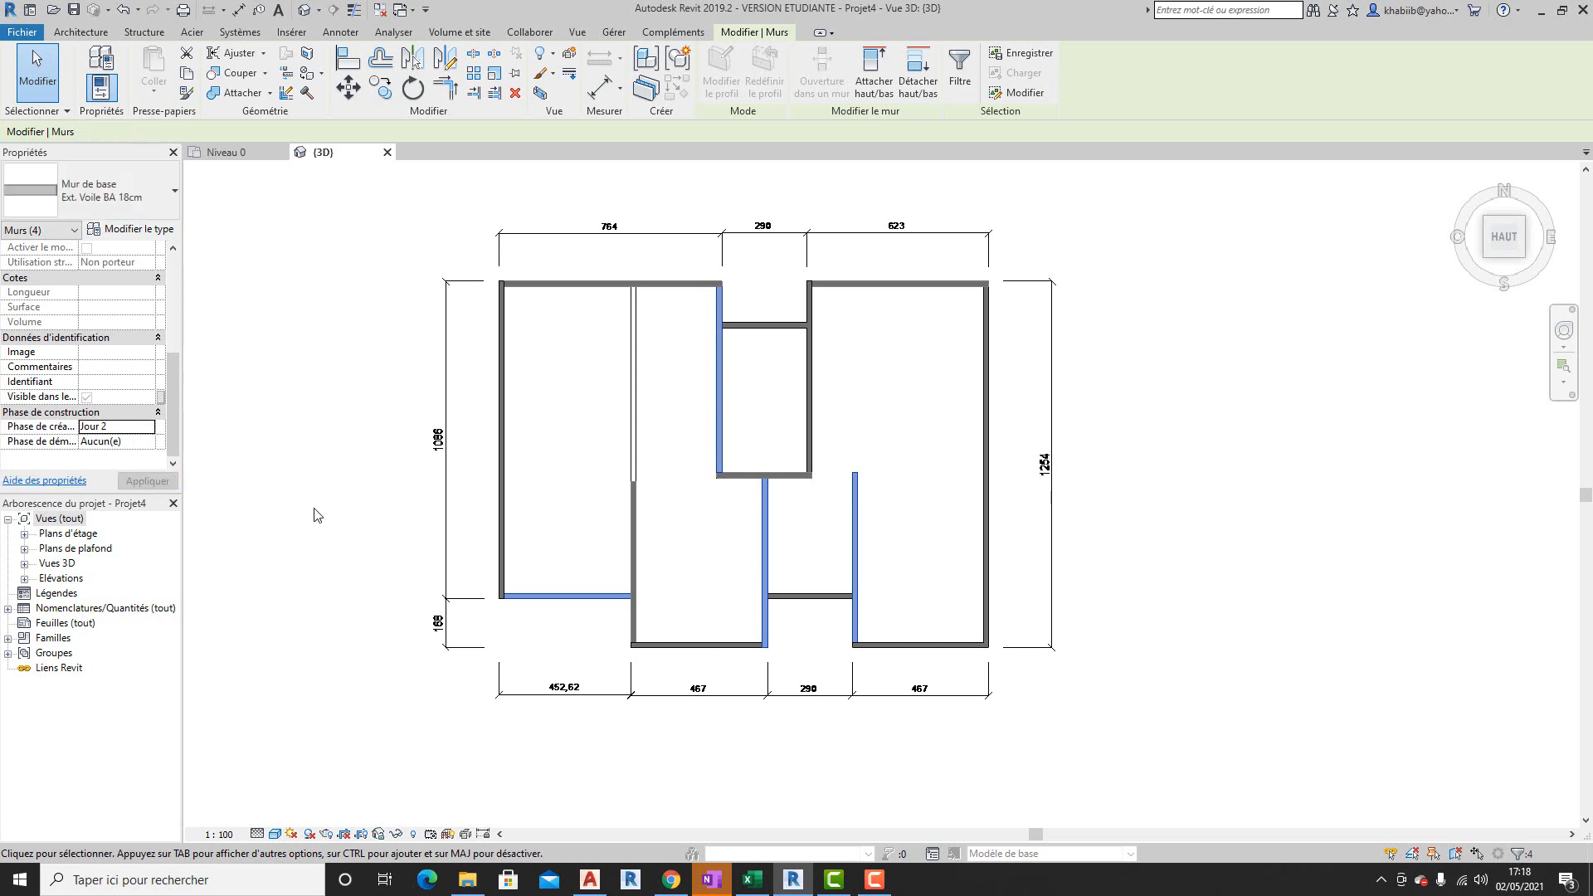
- Switch the 3D view's phase to Jour 1, keeping the Afficher tout phase filter, to check that day's formwork
left_click(336, 547)
scroll(429, 391, "down", 2)
scroll(137, 420, "down", 2)
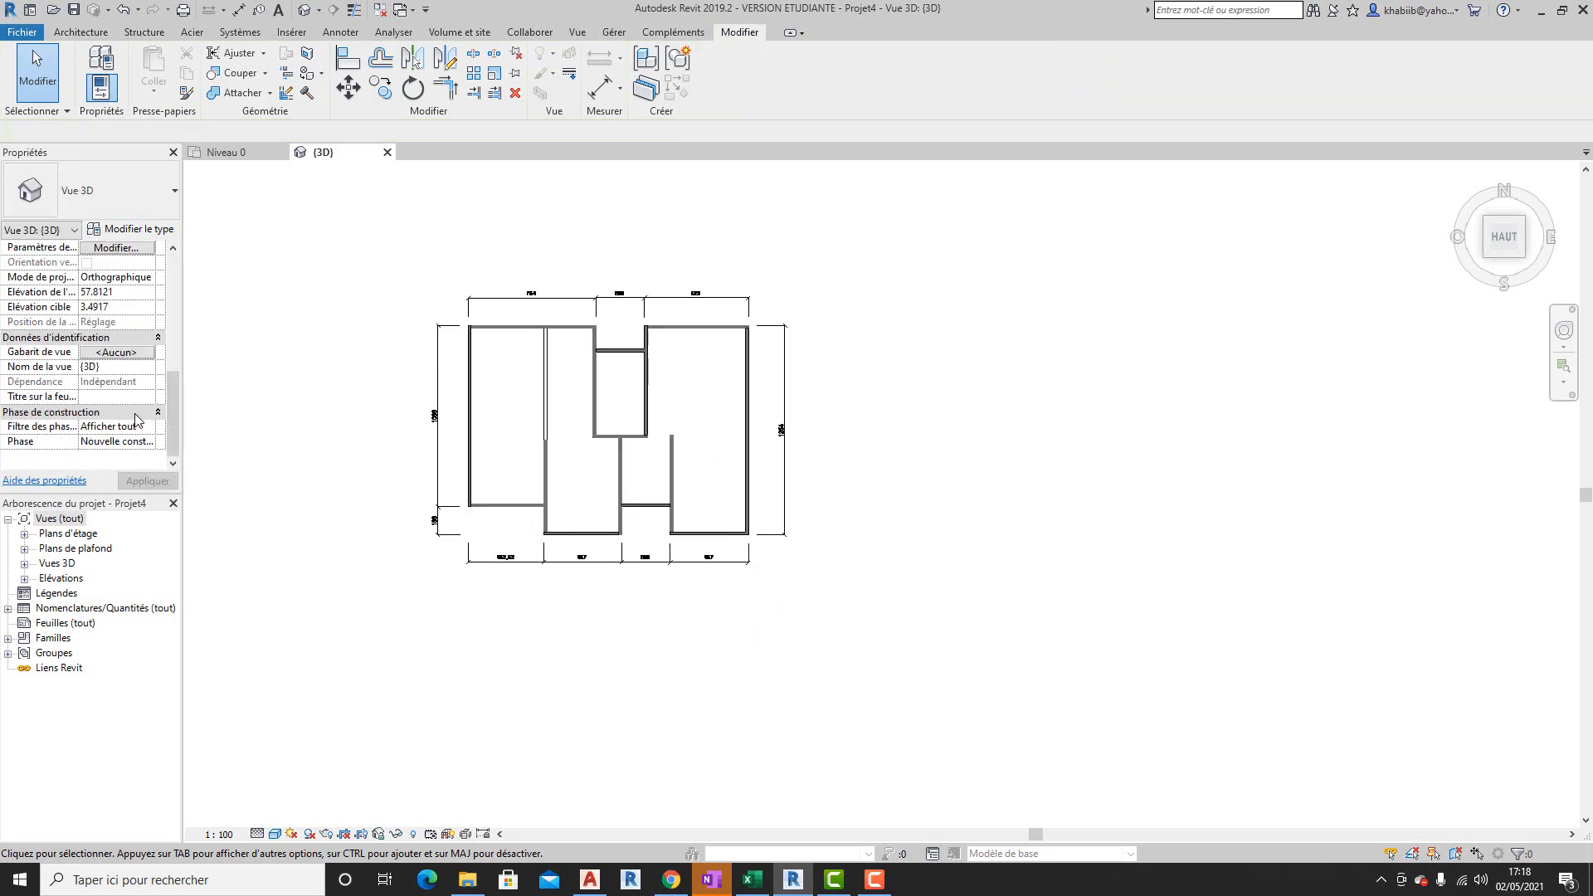
left_click(148, 427)
left_click(149, 427)
left_click(150, 428)
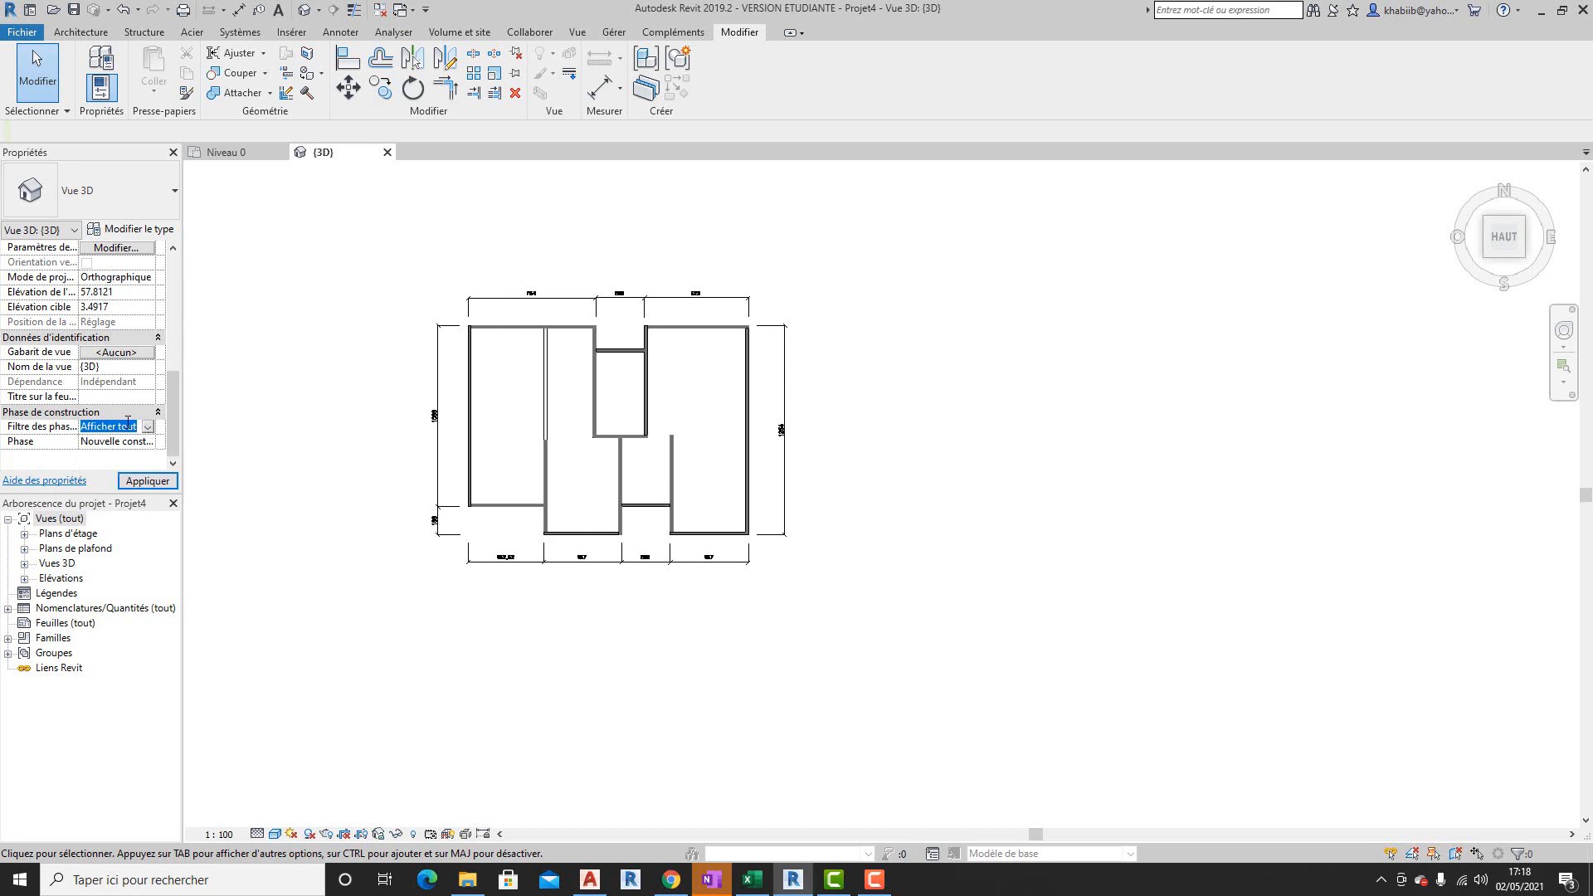
left_click(145, 444)
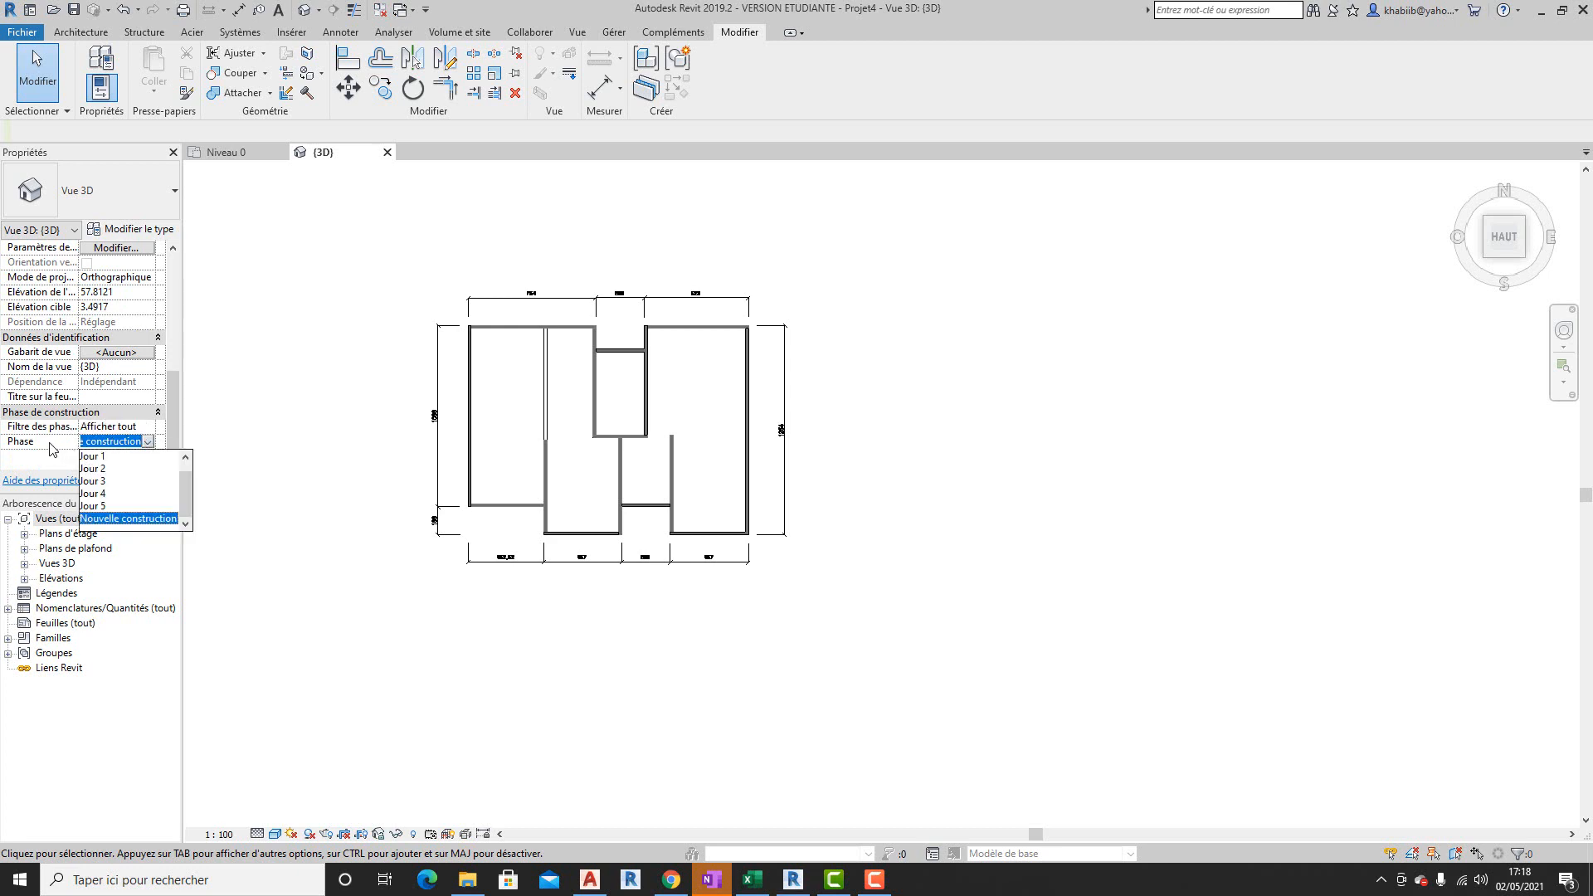
left_click(98, 457)
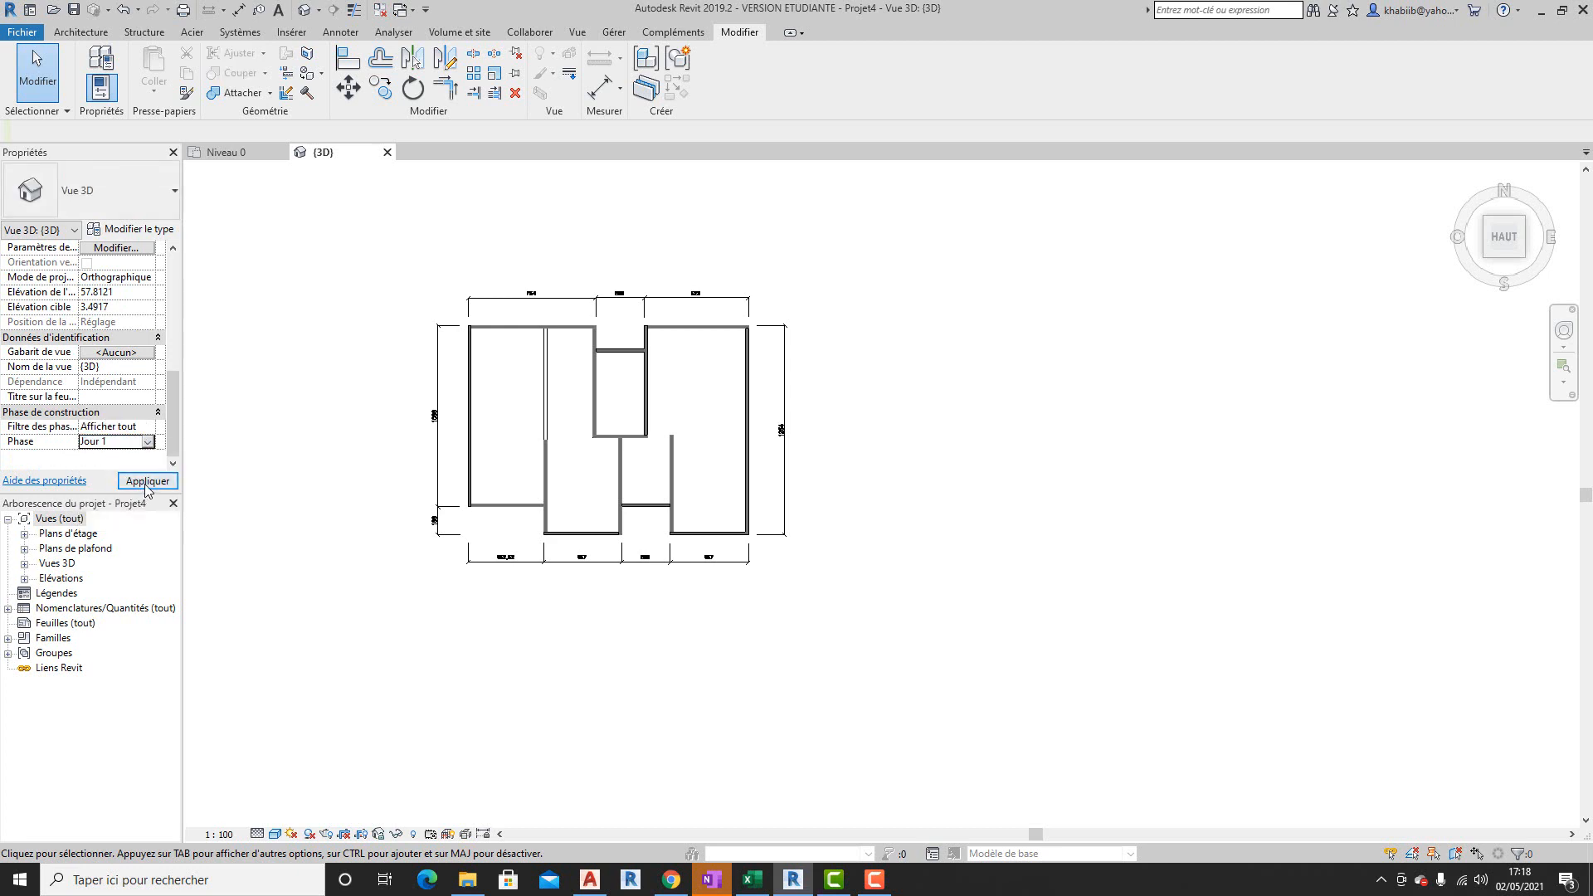
left_click(146, 482)
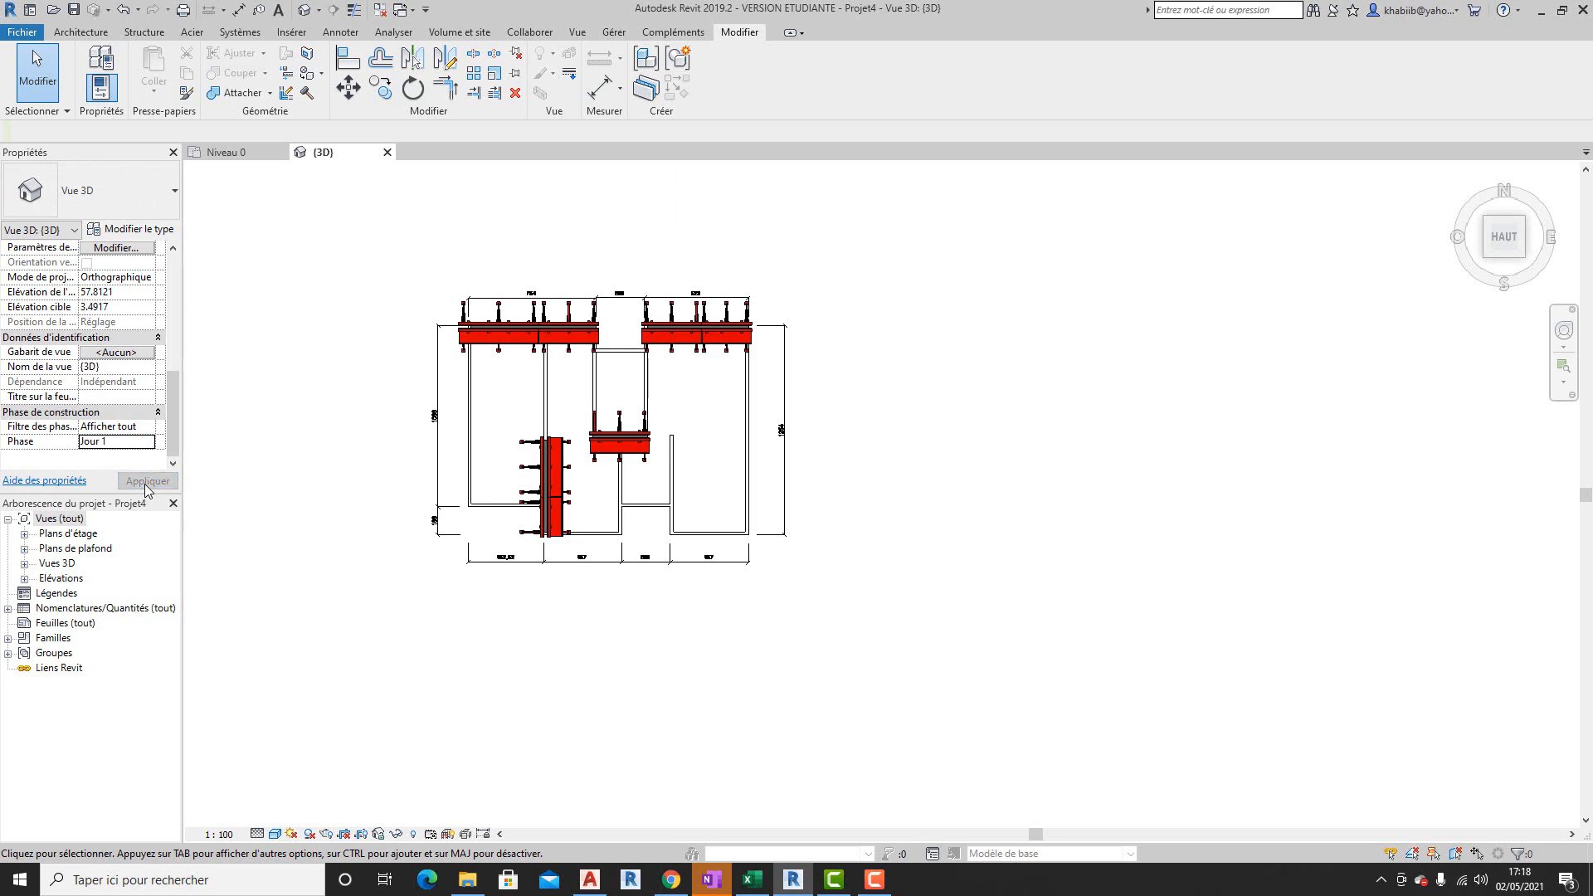
- Switch the 3D view's phase to Jour 2 to check the panels dismantled and placed that day
left_click(147, 442)
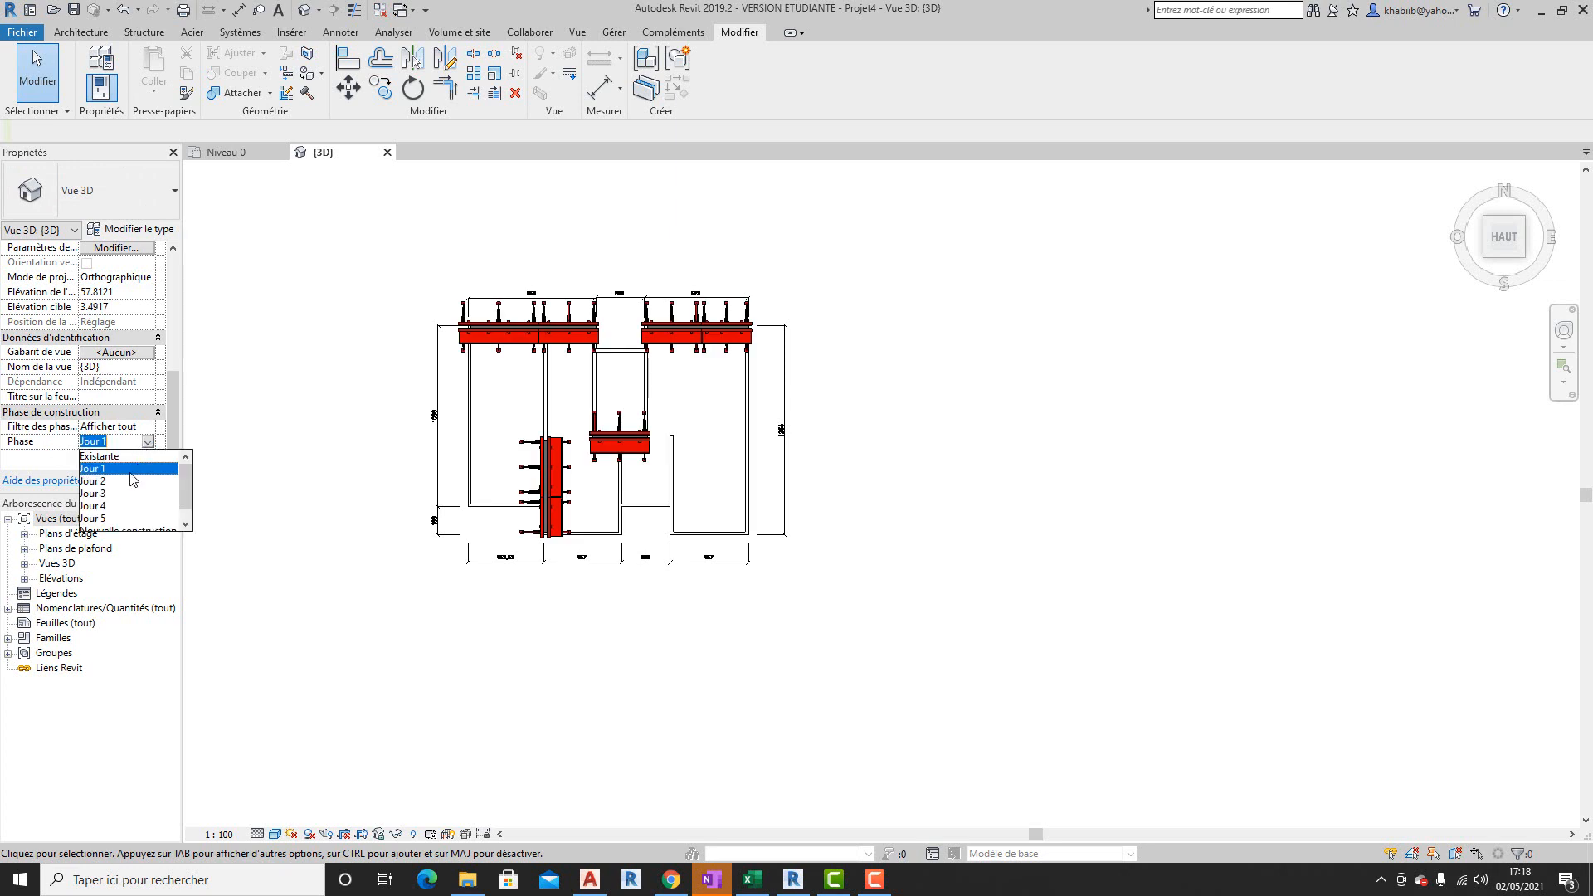
left_click(130, 482)
left_click(145, 482)
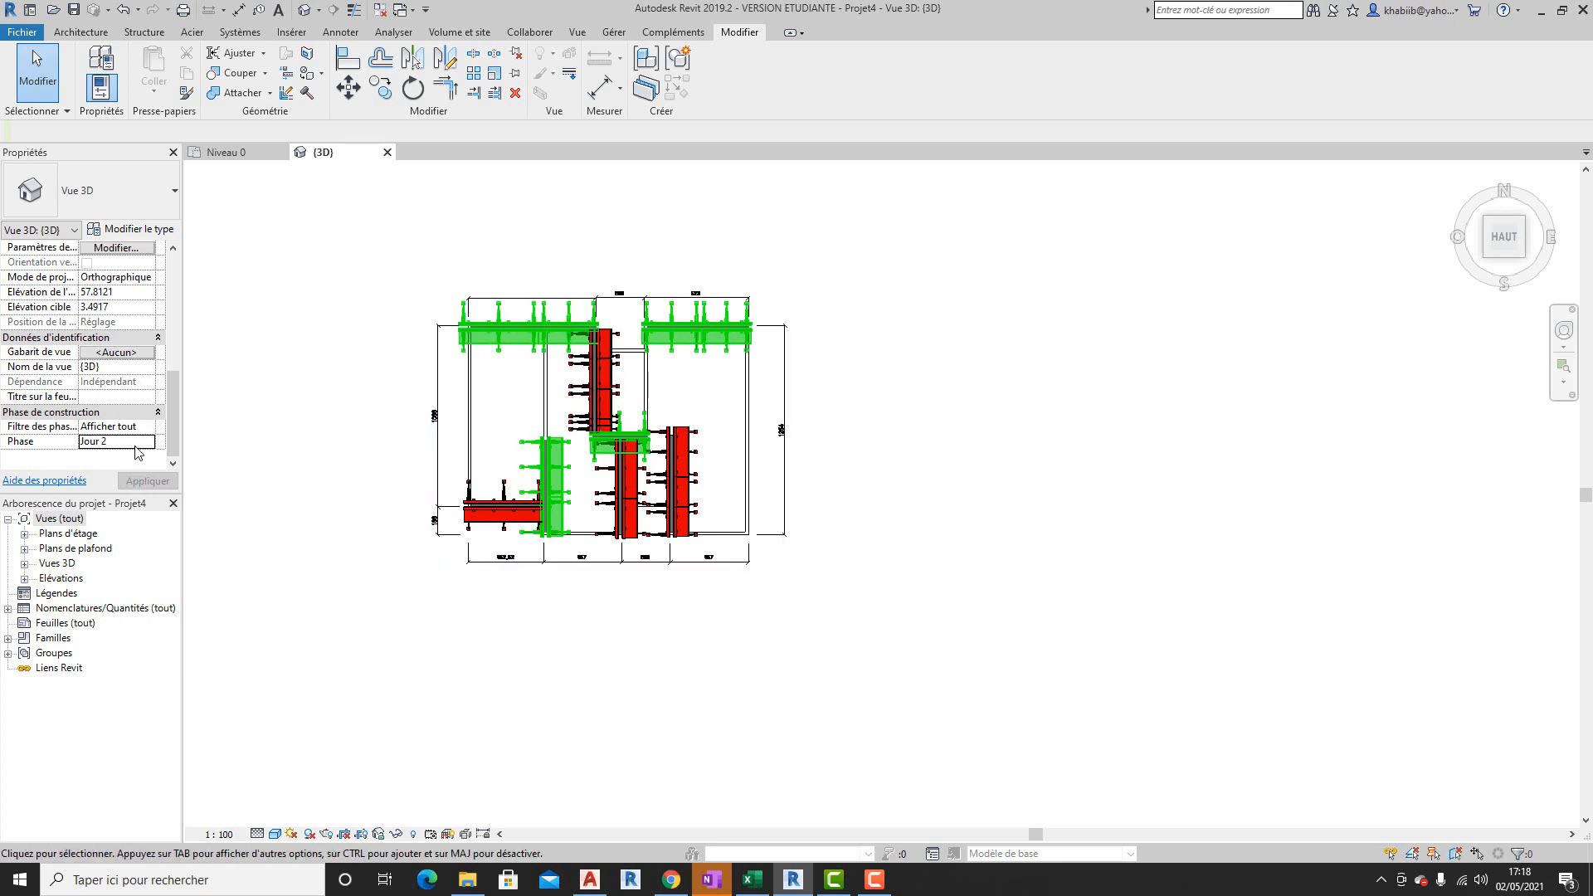
- Switch the 3D view's phase to Jour 3 and examine the dismantled panels and the finished walls
left_click(142, 442)
left_click(148, 442)
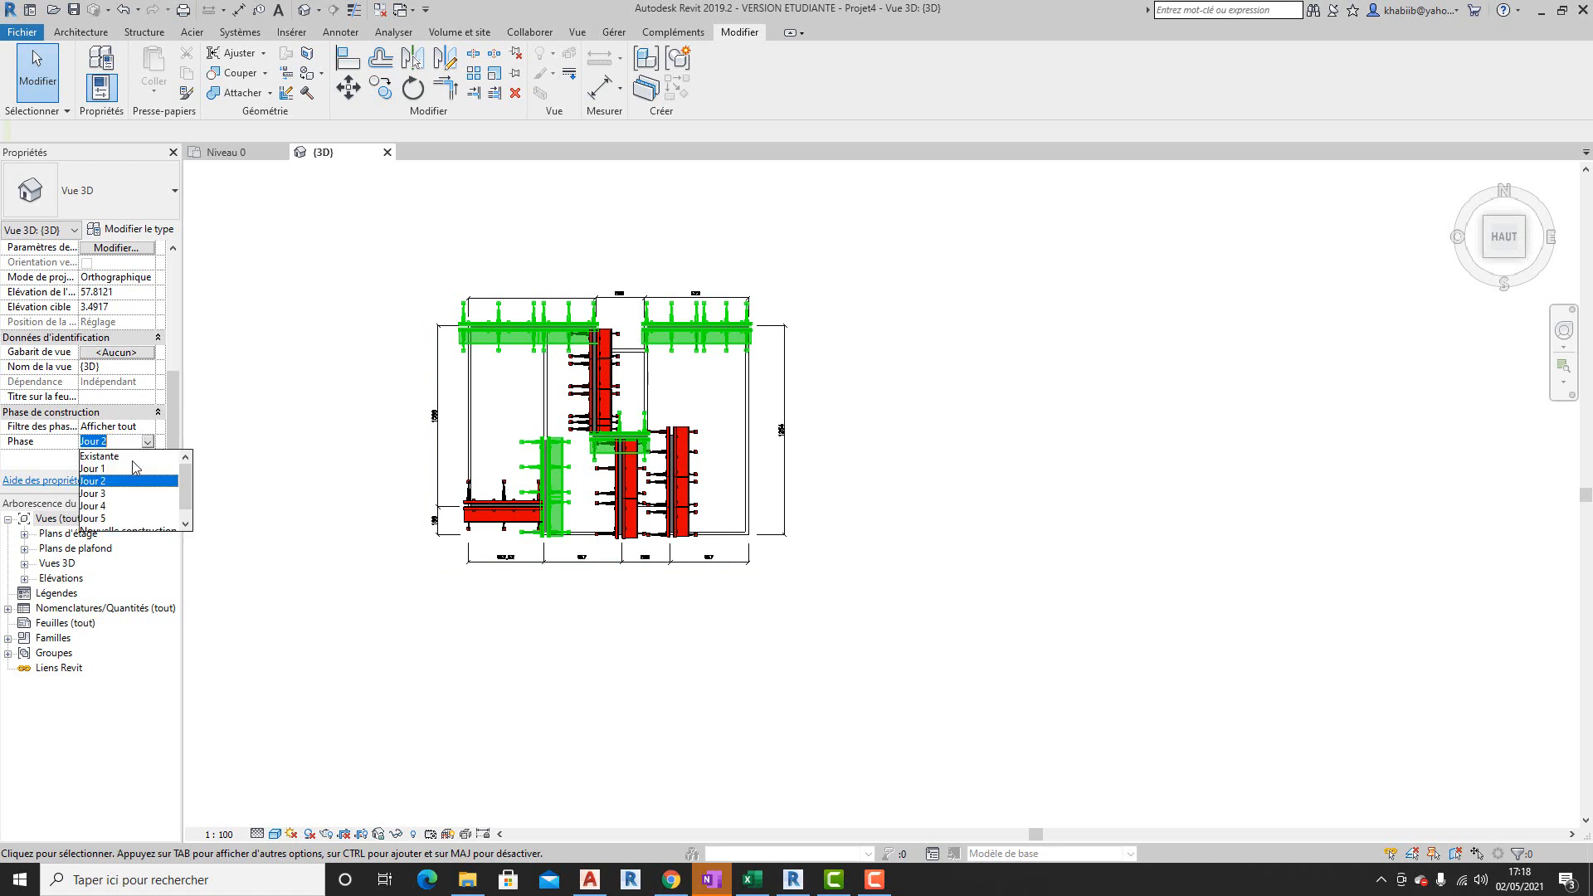
left_click(120, 495)
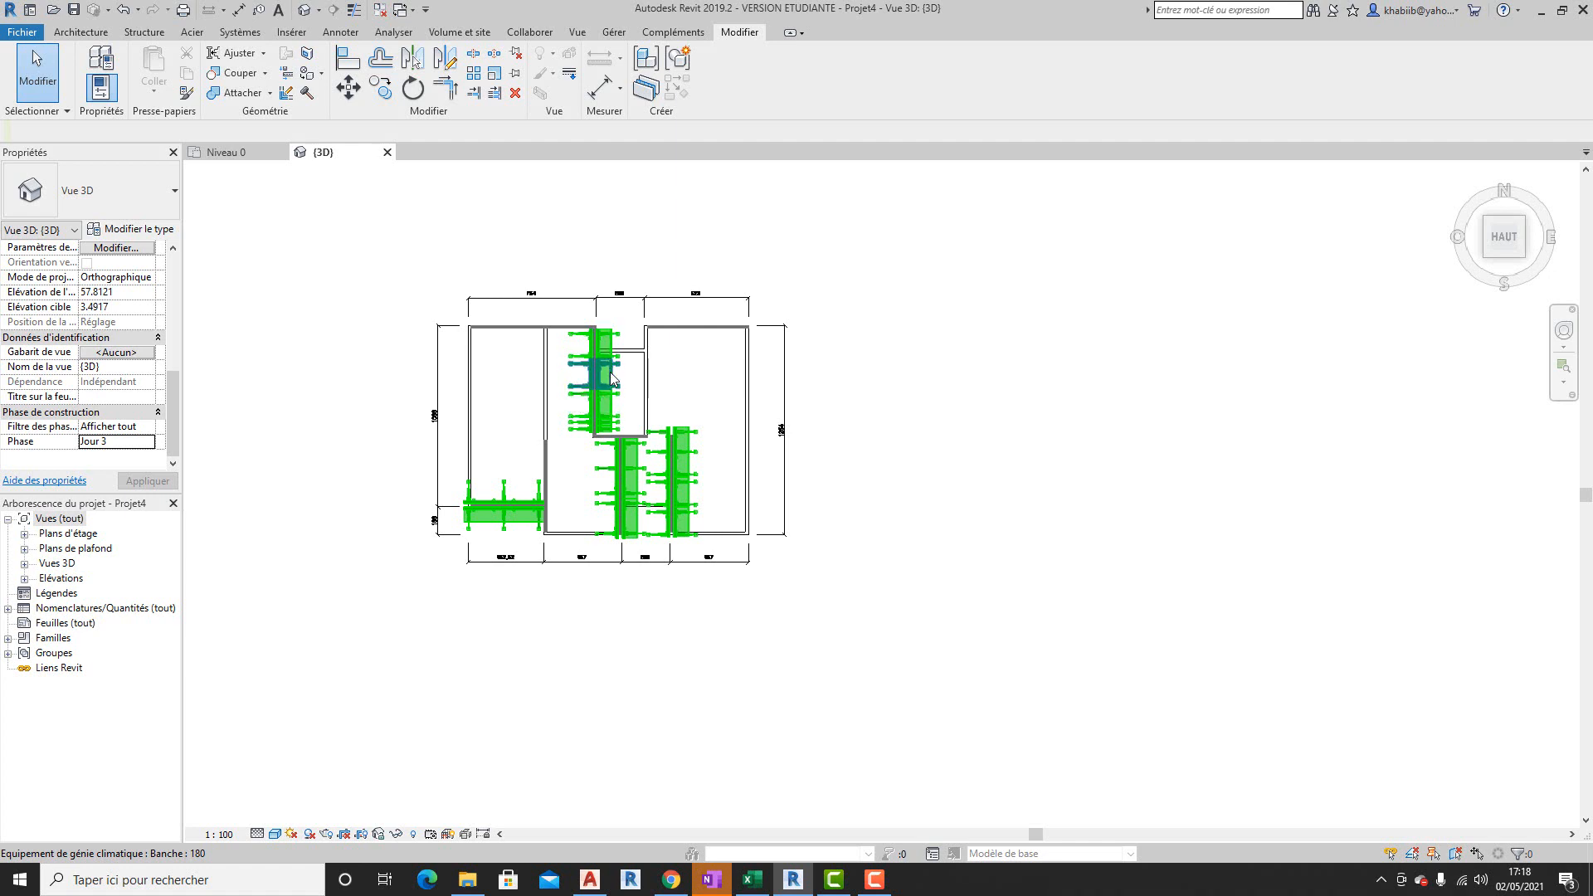
scroll(527, 338, "up", 4)
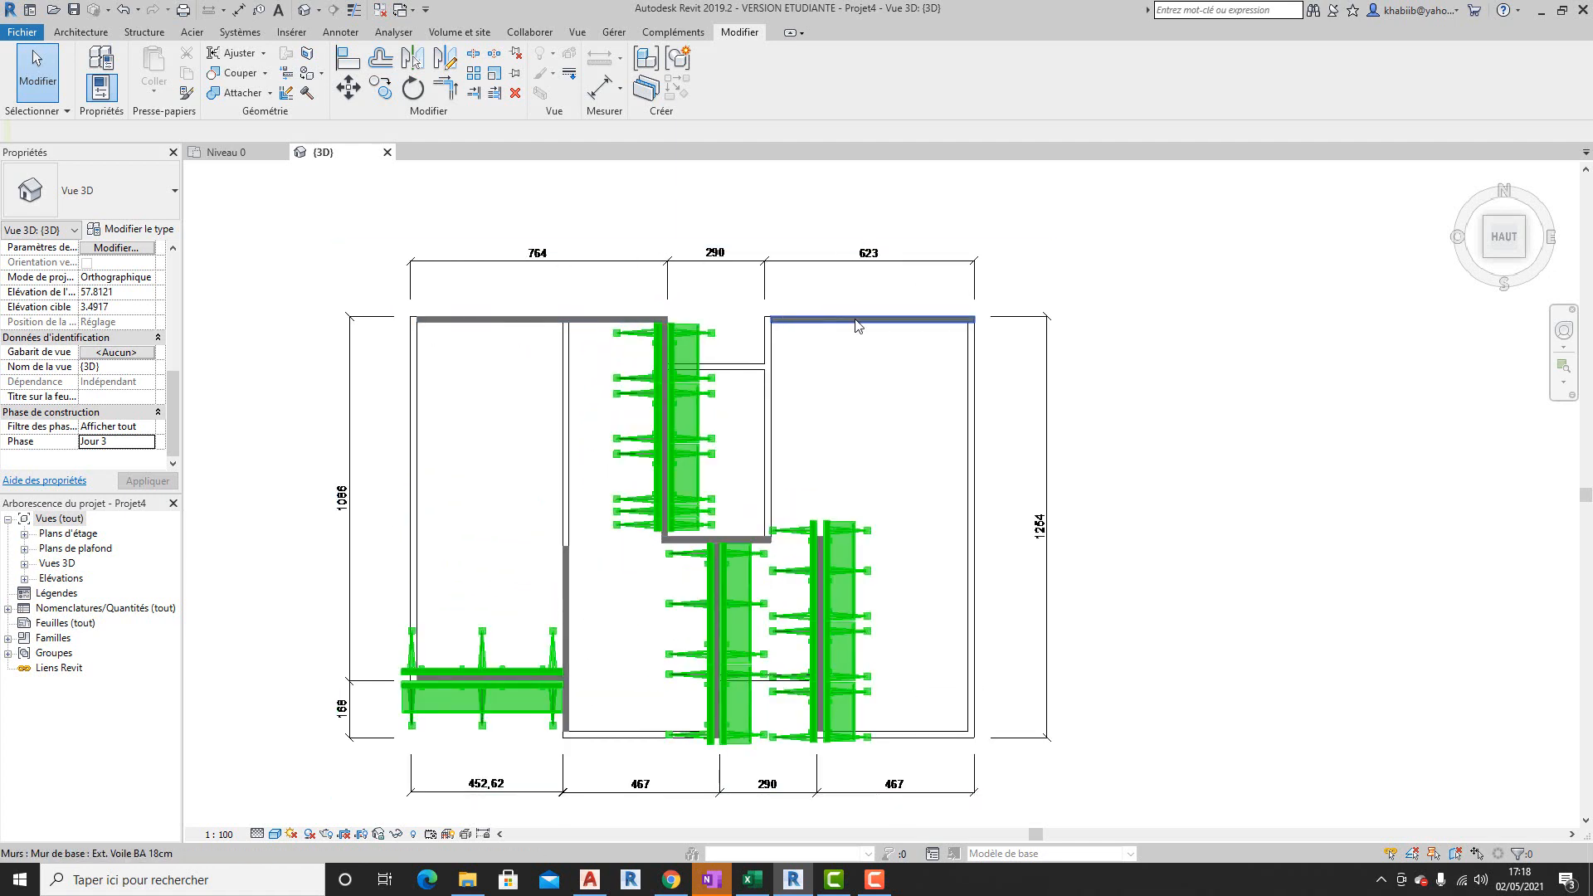
scroll(527, 397, "down", 2)
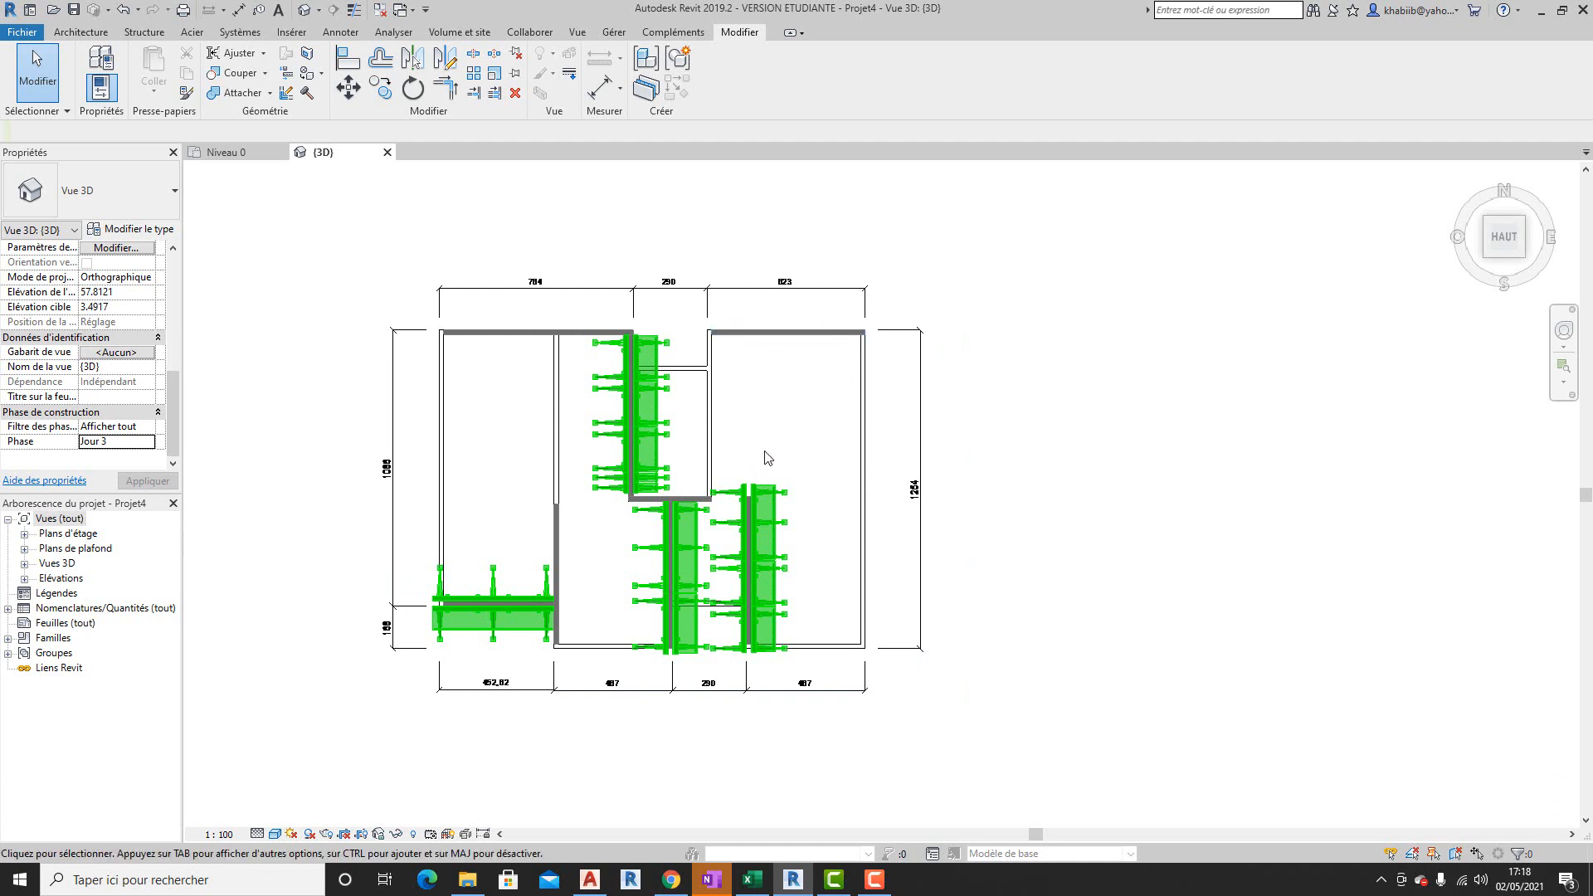
scroll(741, 416, "down", 2)
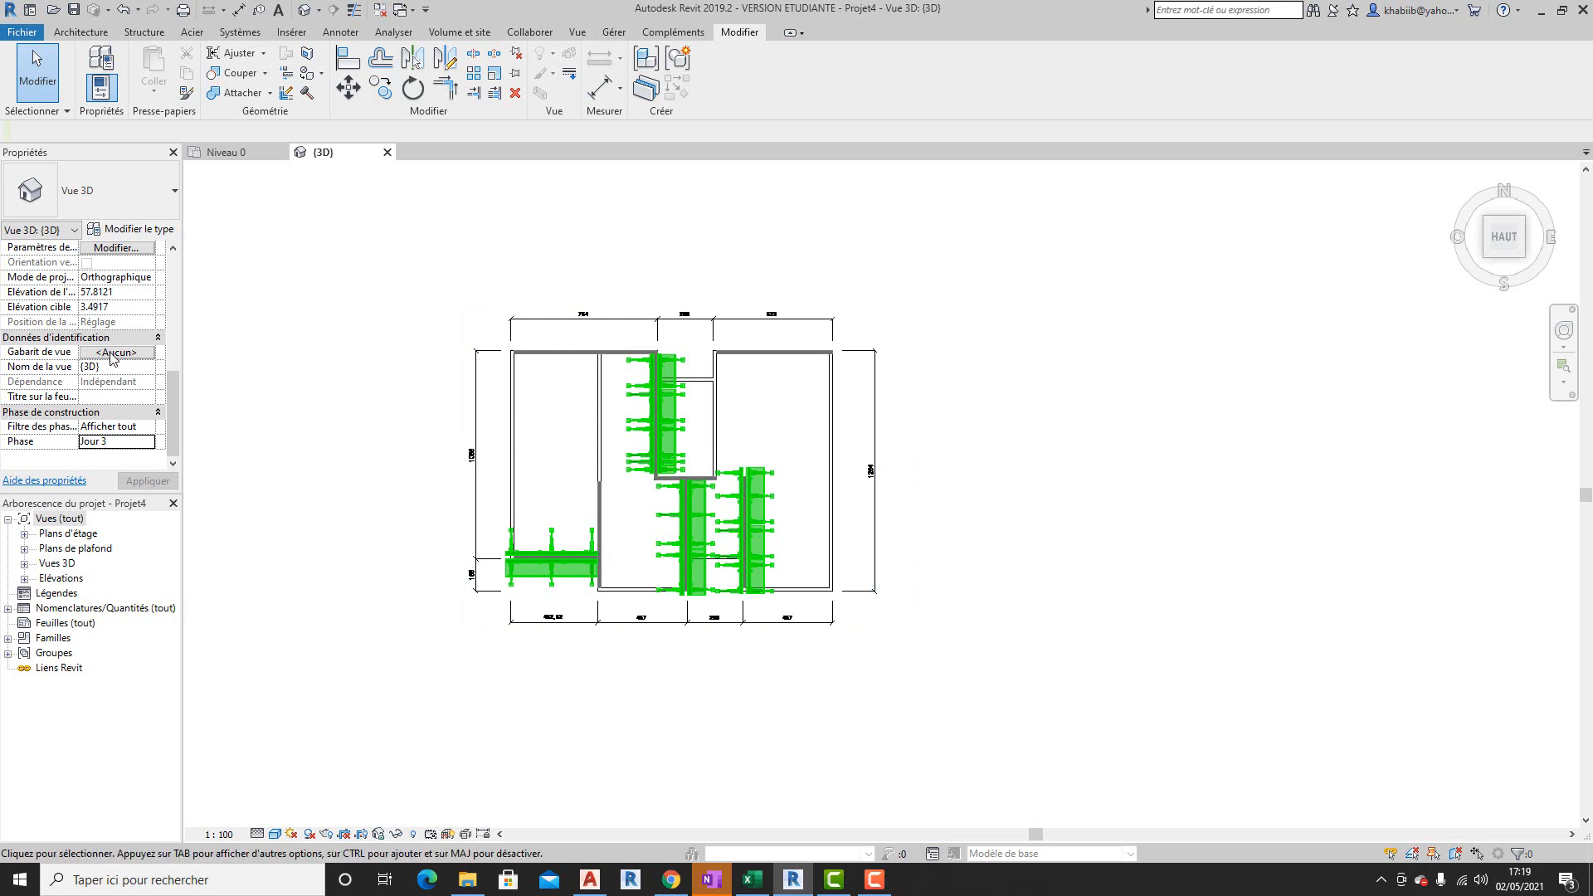
- Return the 3D view's phase to Nouvelle construction
left_click(145, 448)
left_click(148, 443)
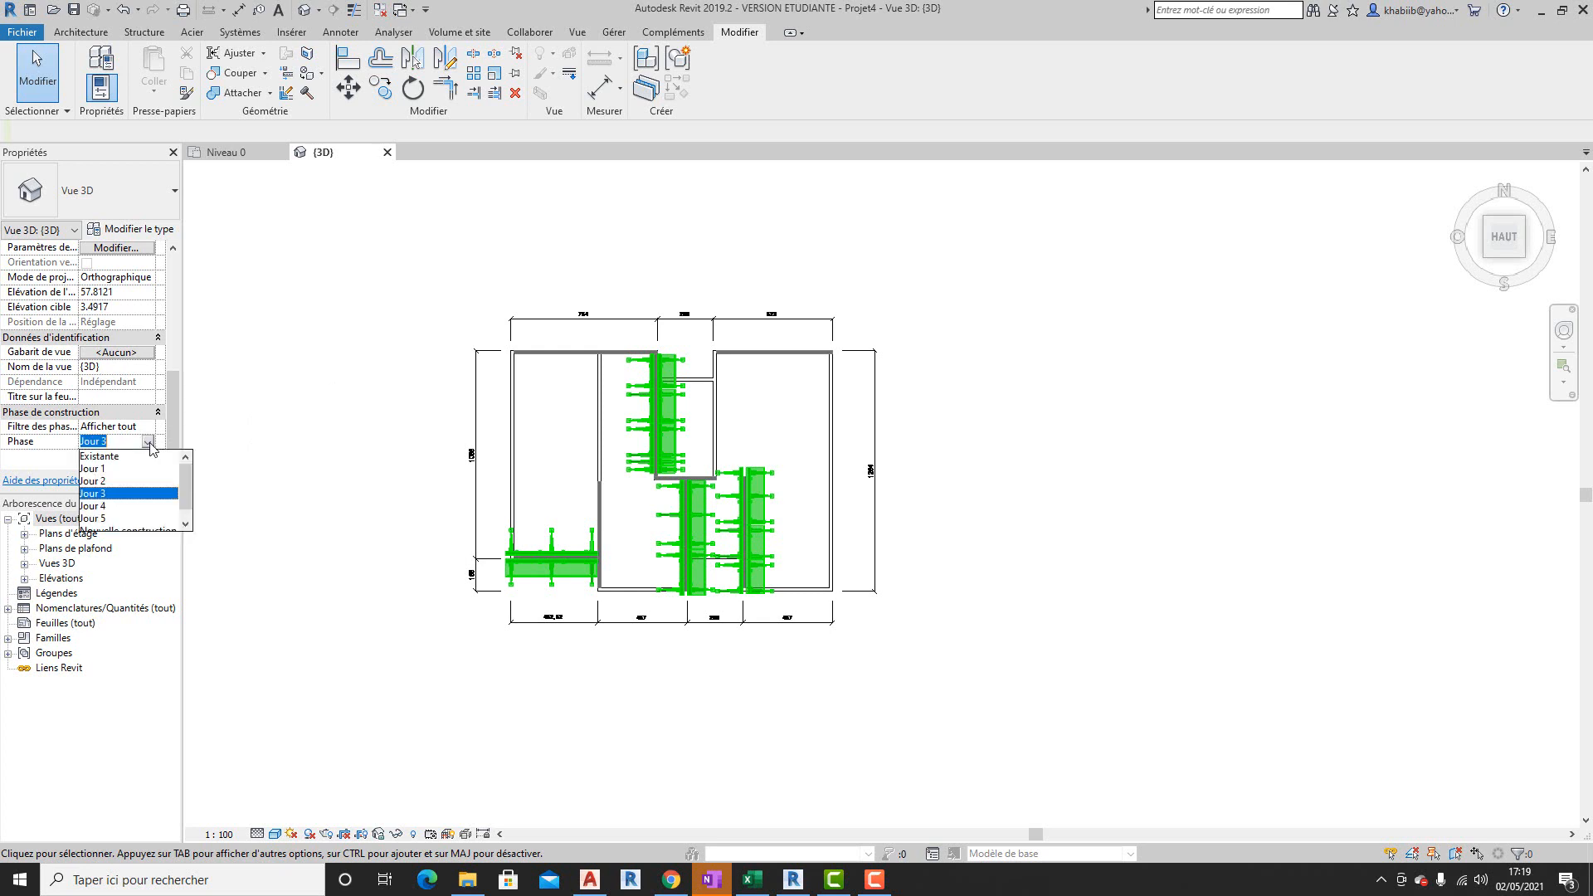
scroll(154, 493, "down", 1)
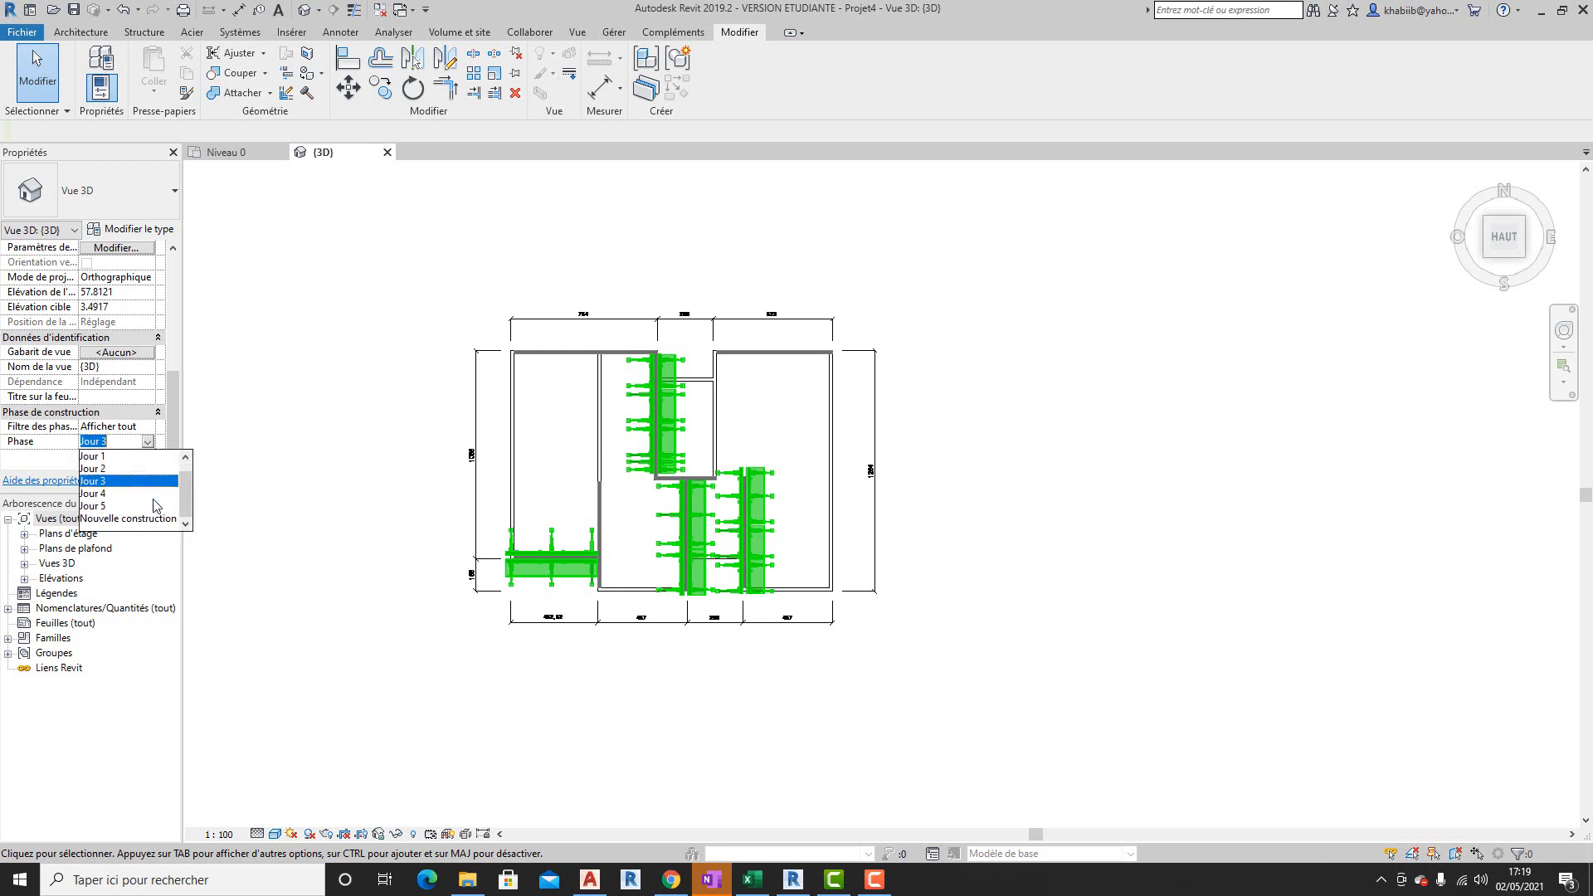
left_click(130, 520)
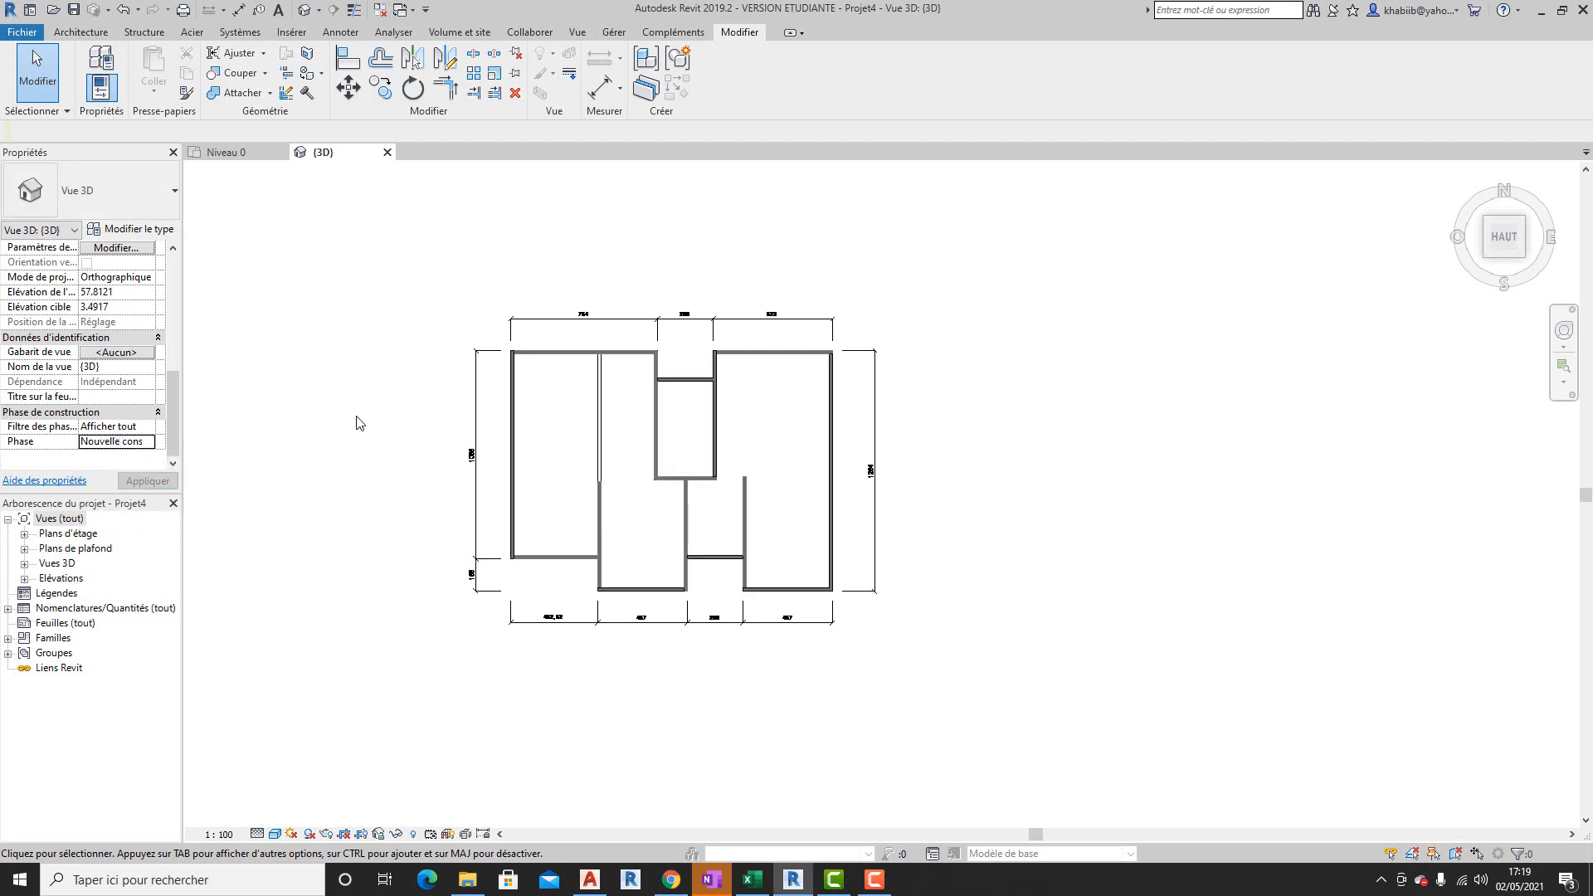
scroll(755, 383, "up", 1)
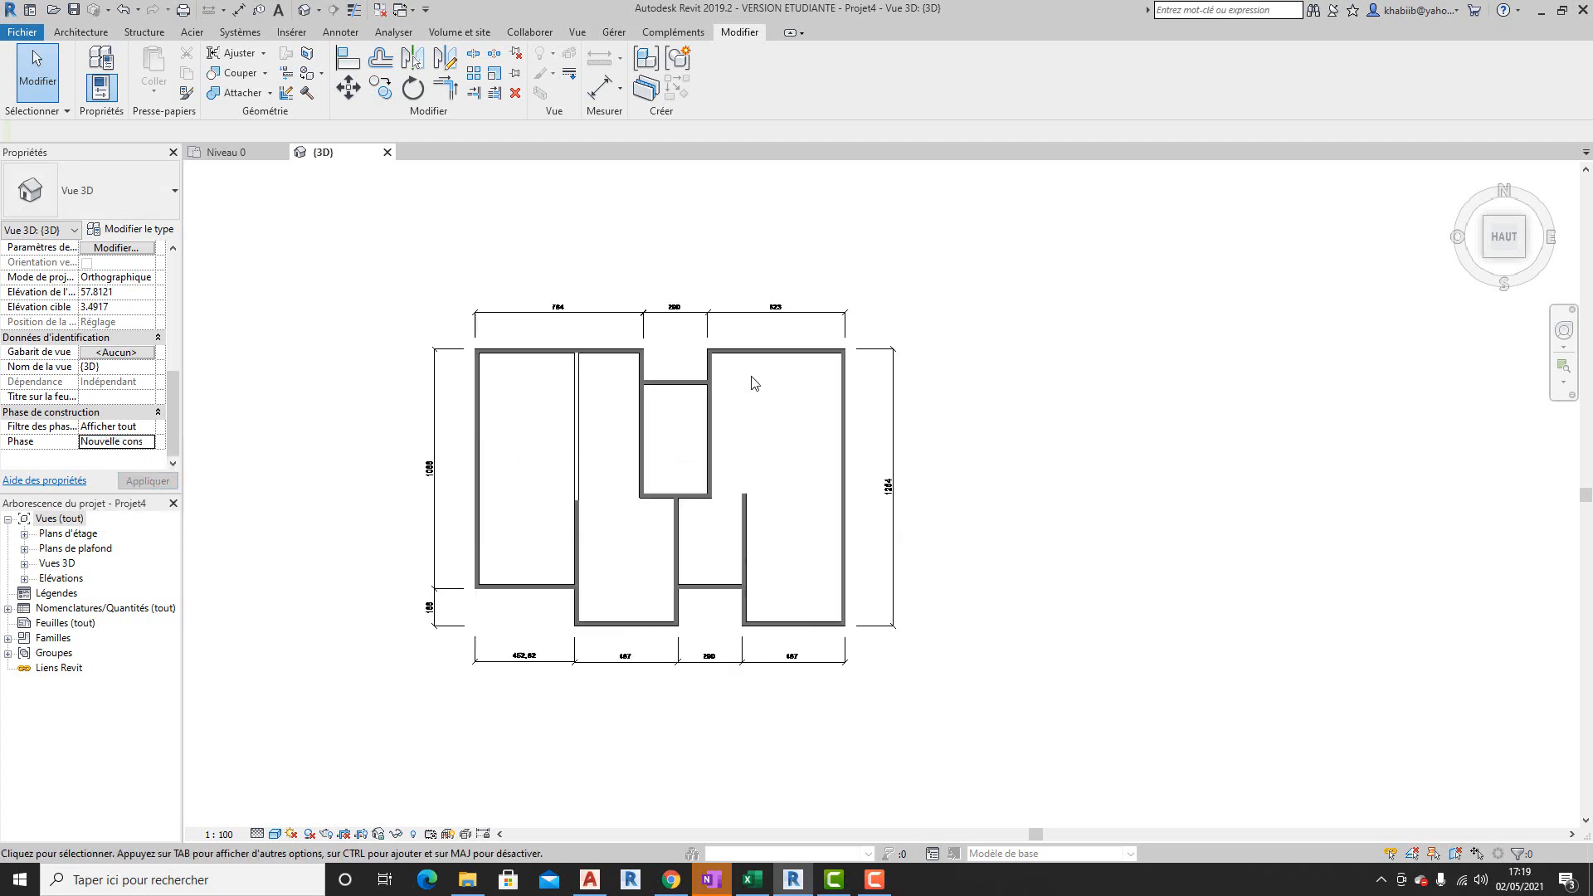
scroll(754, 383, "up", 2)
scroll(867, 435, "down", 2)
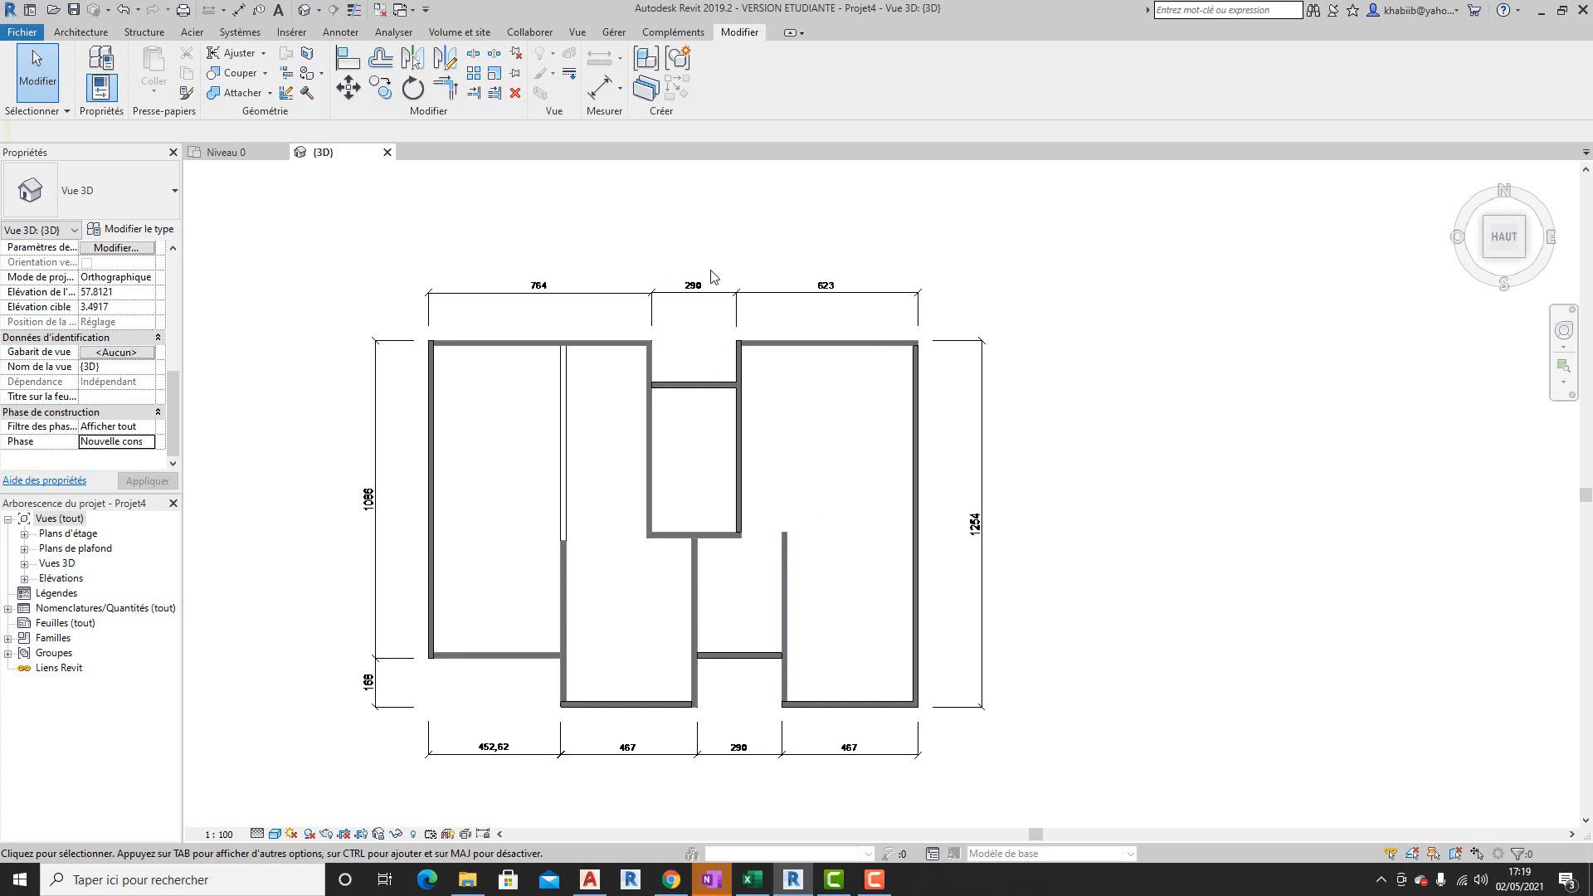
scroll(712, 277, "down", 3)
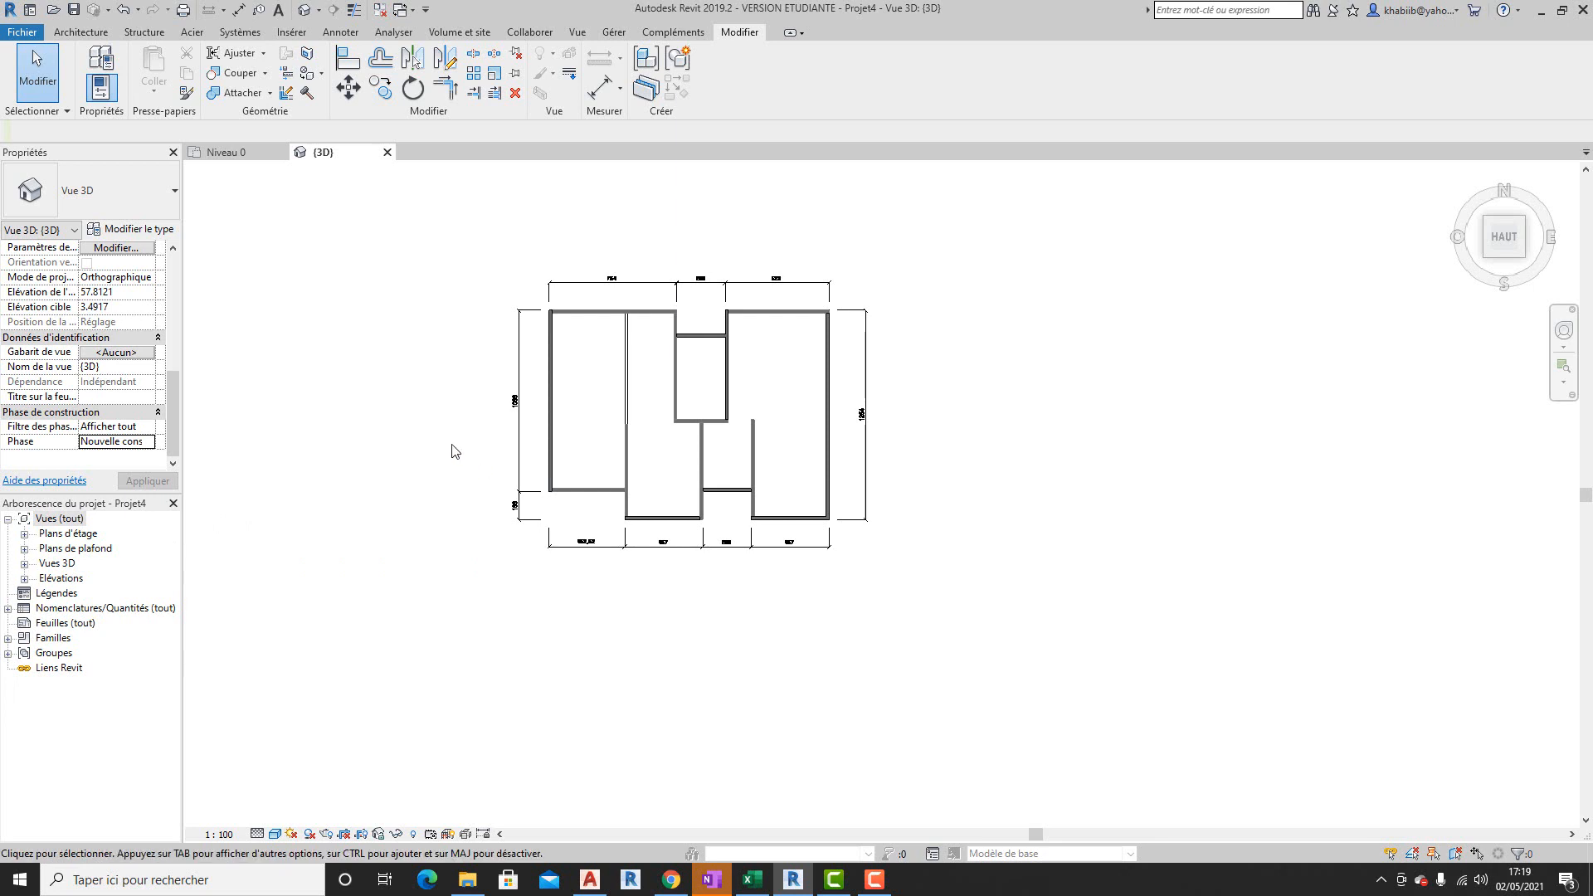
scroll(669, 345, "up", 2)
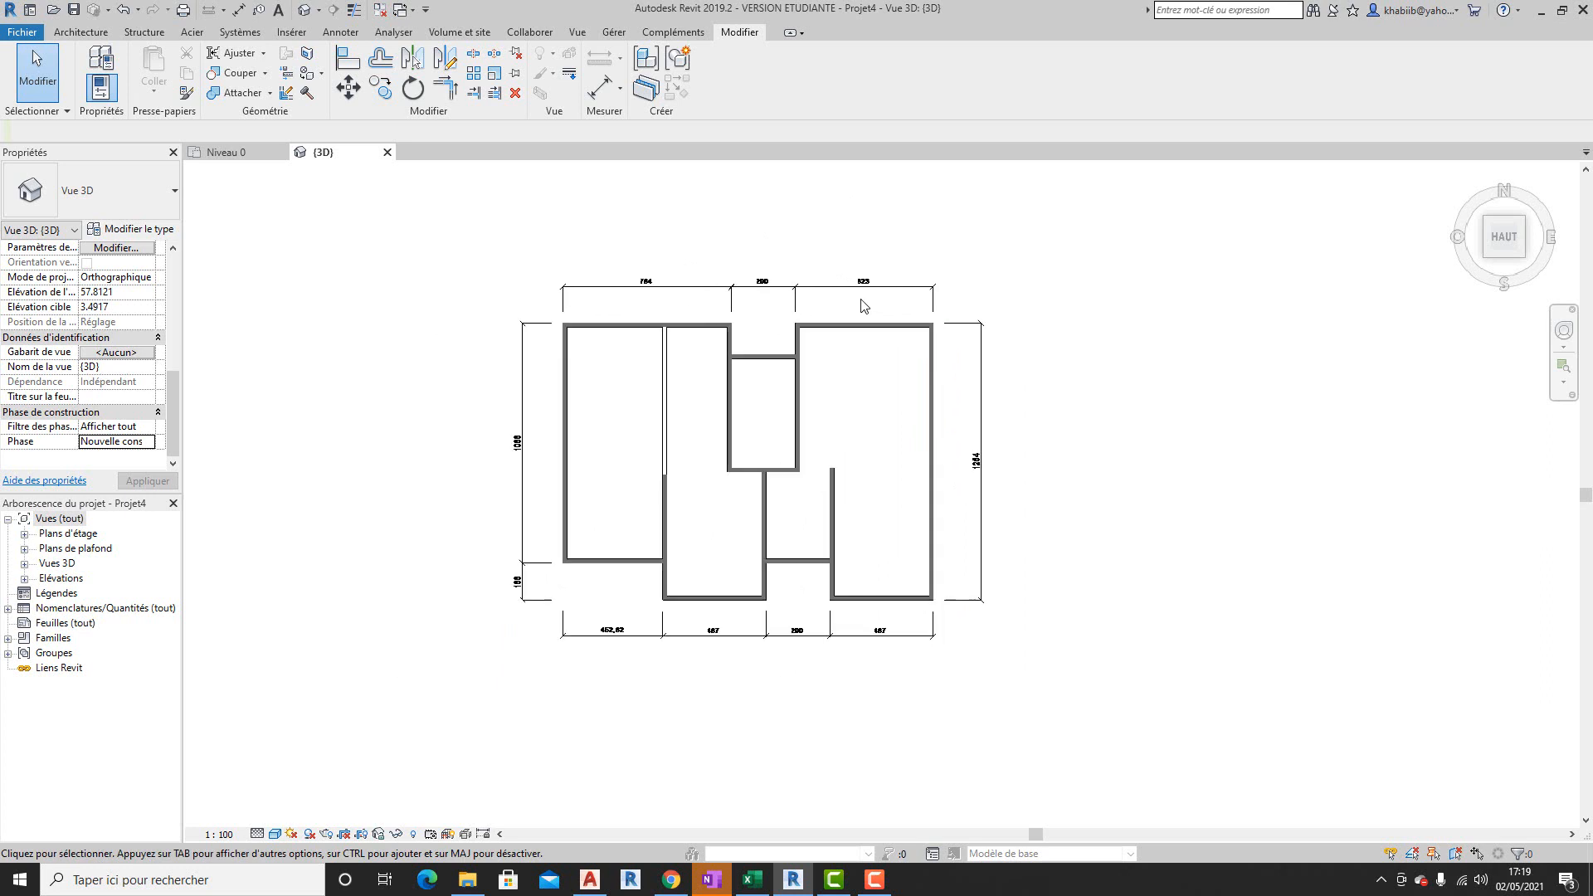
scroll(818, 351, "up", 2)
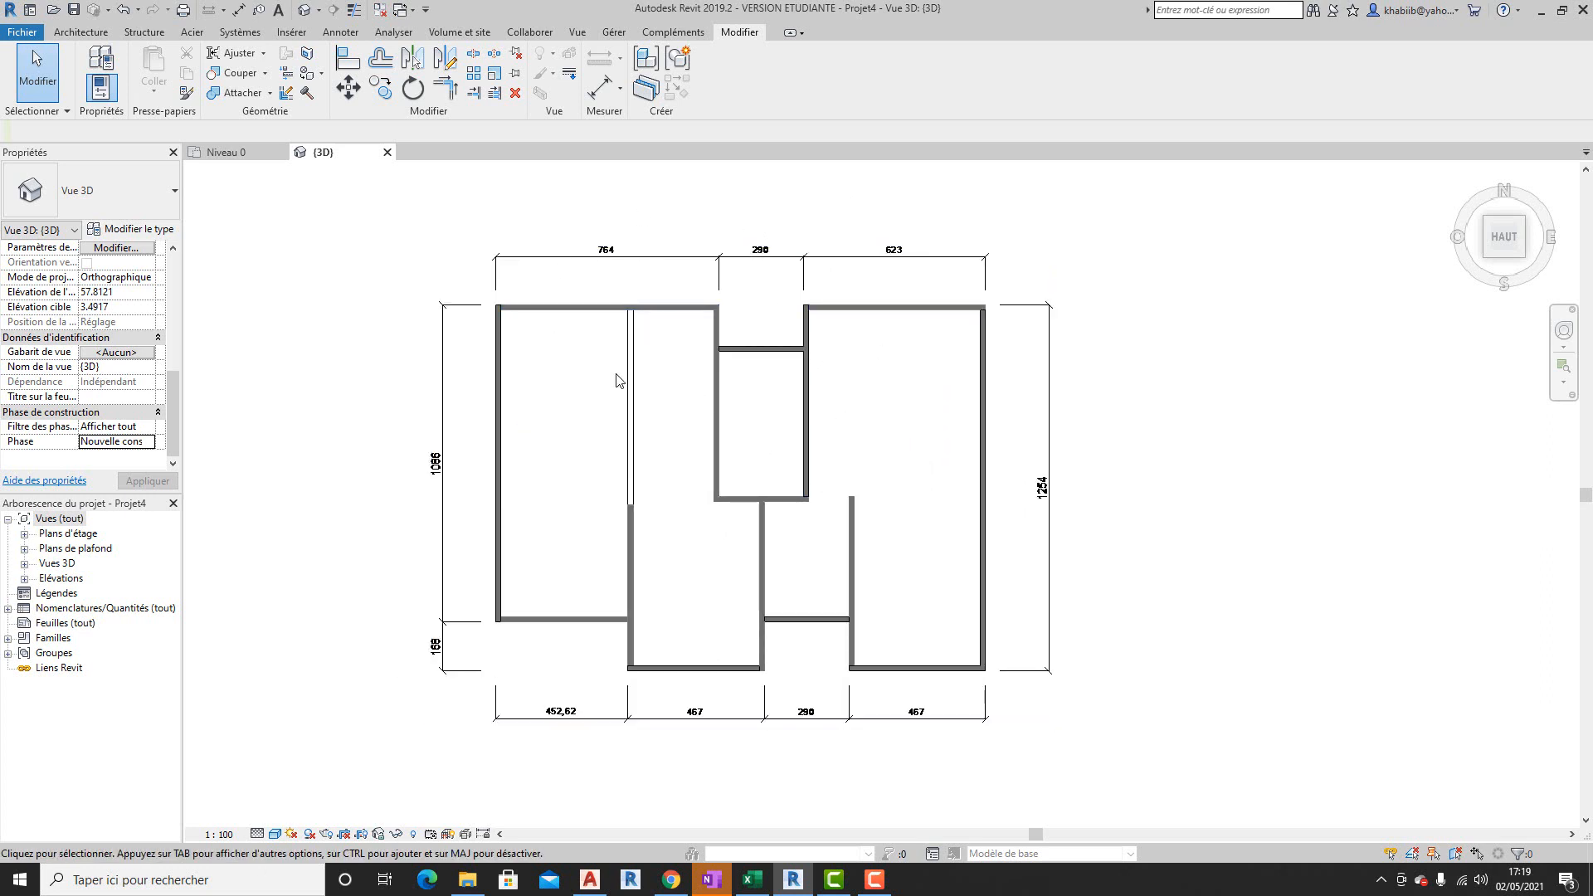
scroll(631, 348, "down", 3)
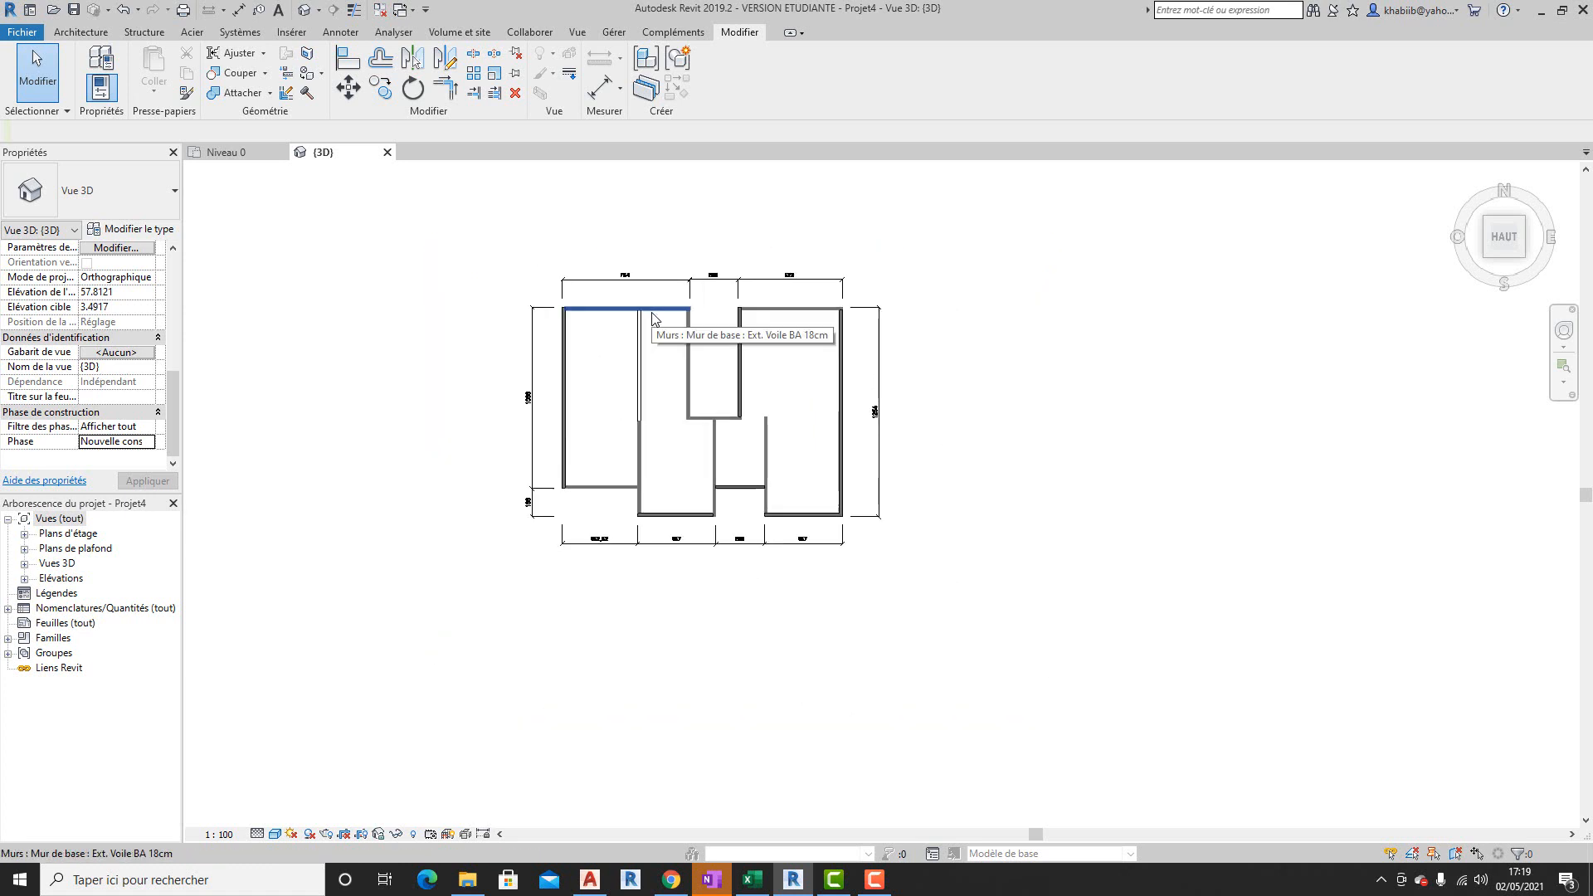